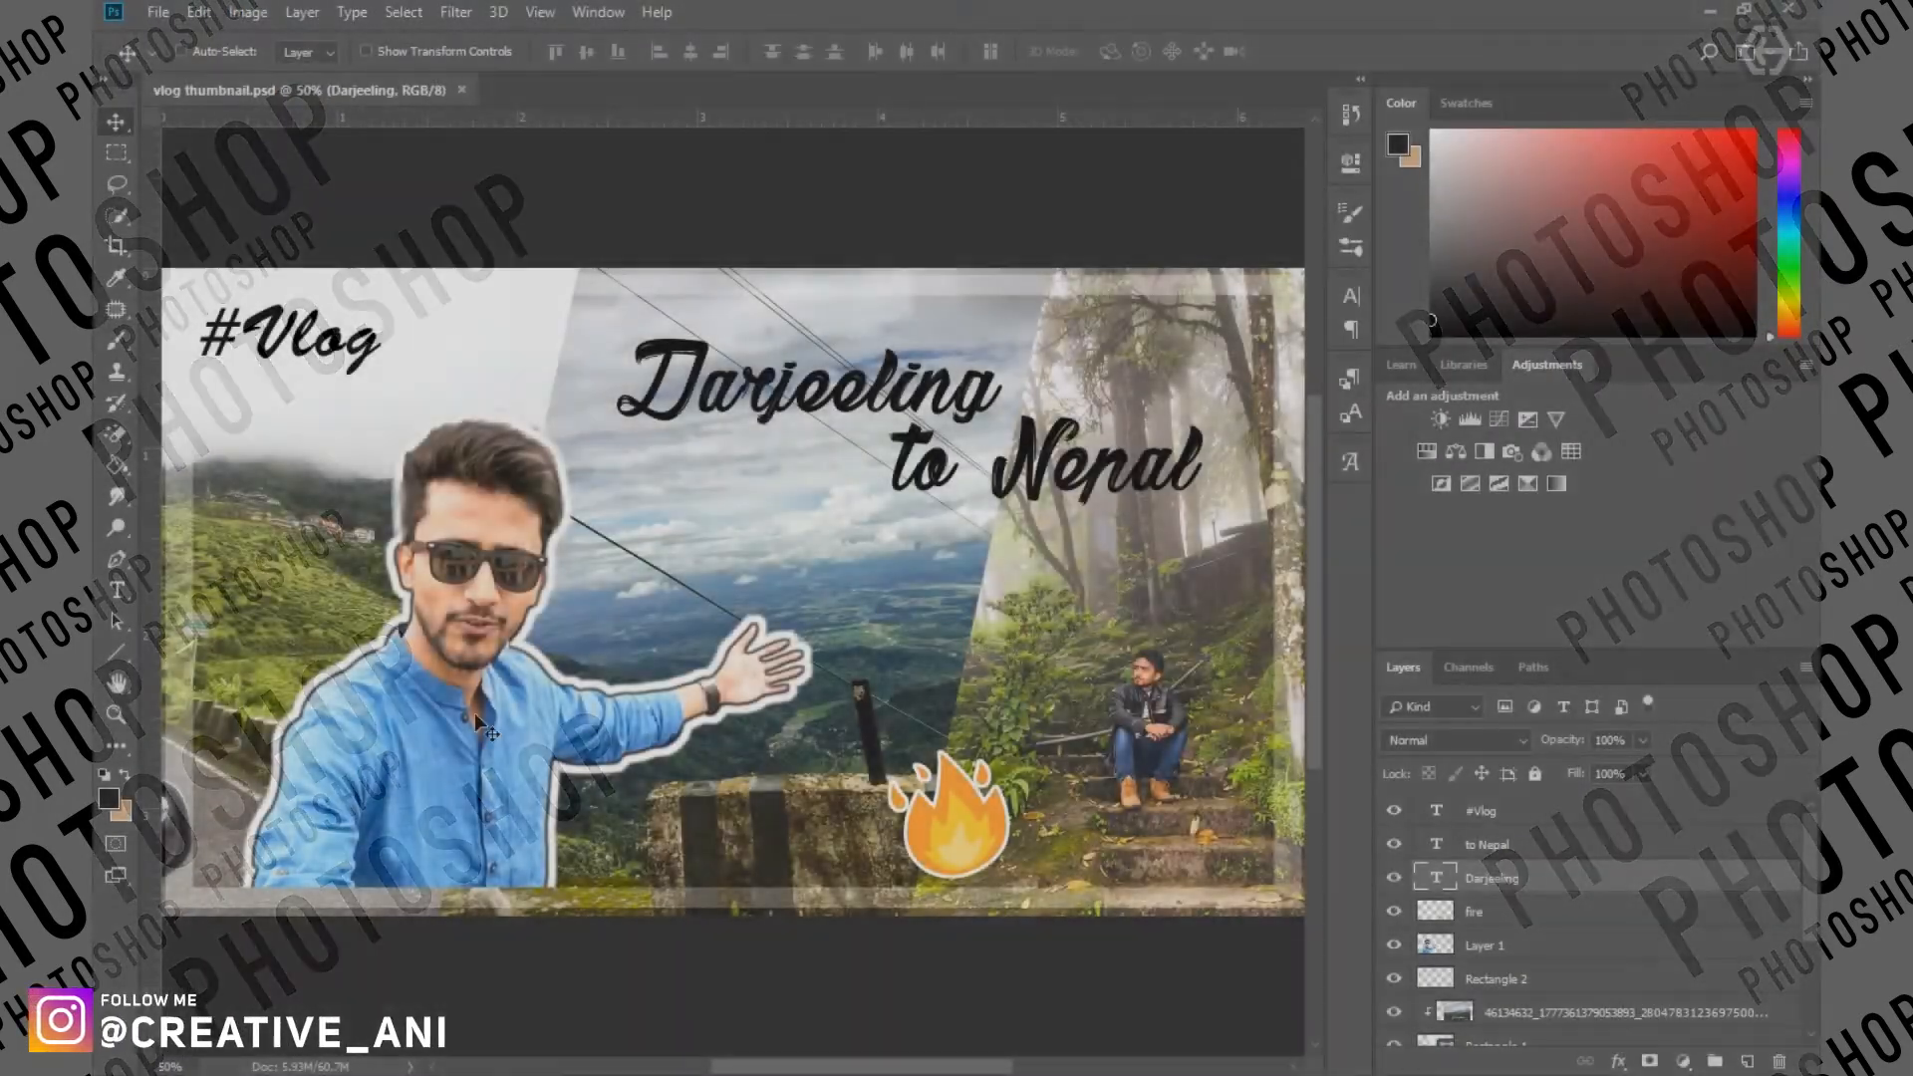
Create a new document from the 1920 x 1080 px preset at 300 pixels/inch in RGB Color with white background
left_click(157, 12)
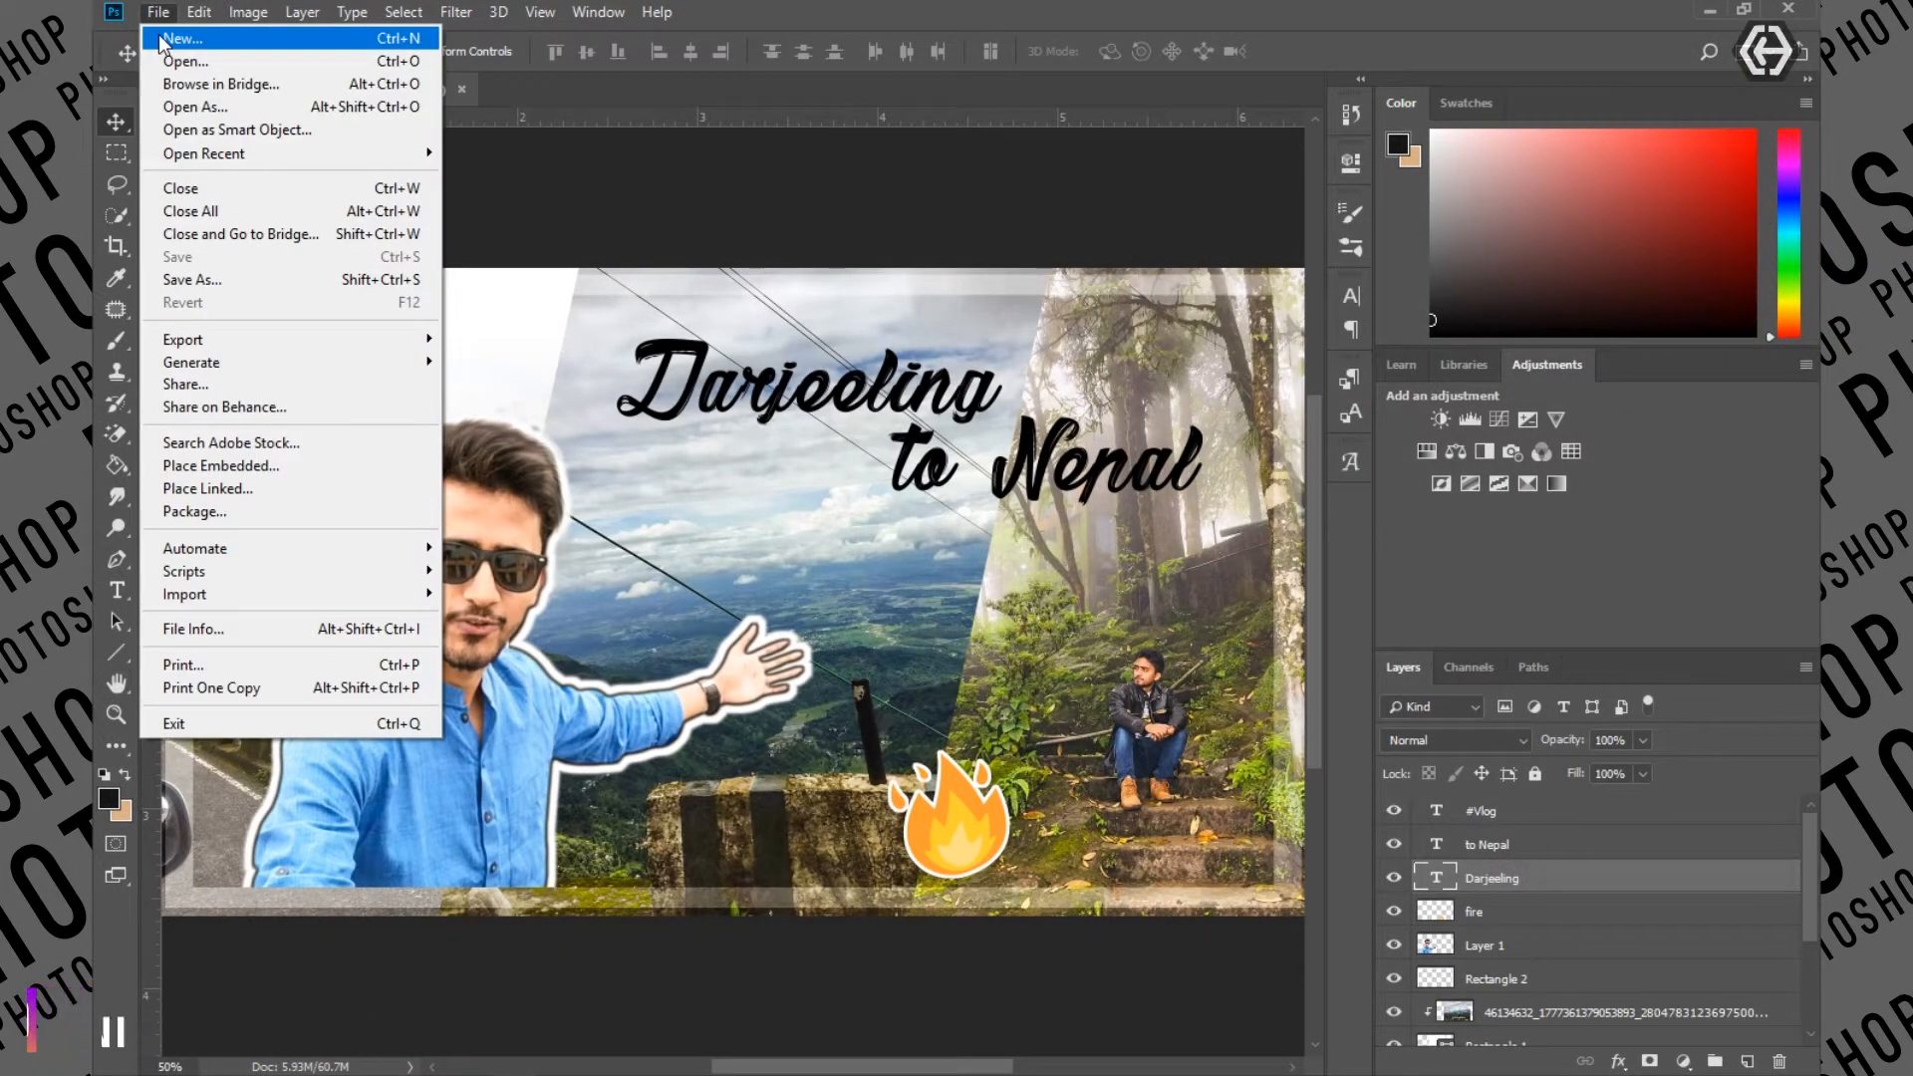
left_click(159, 40)
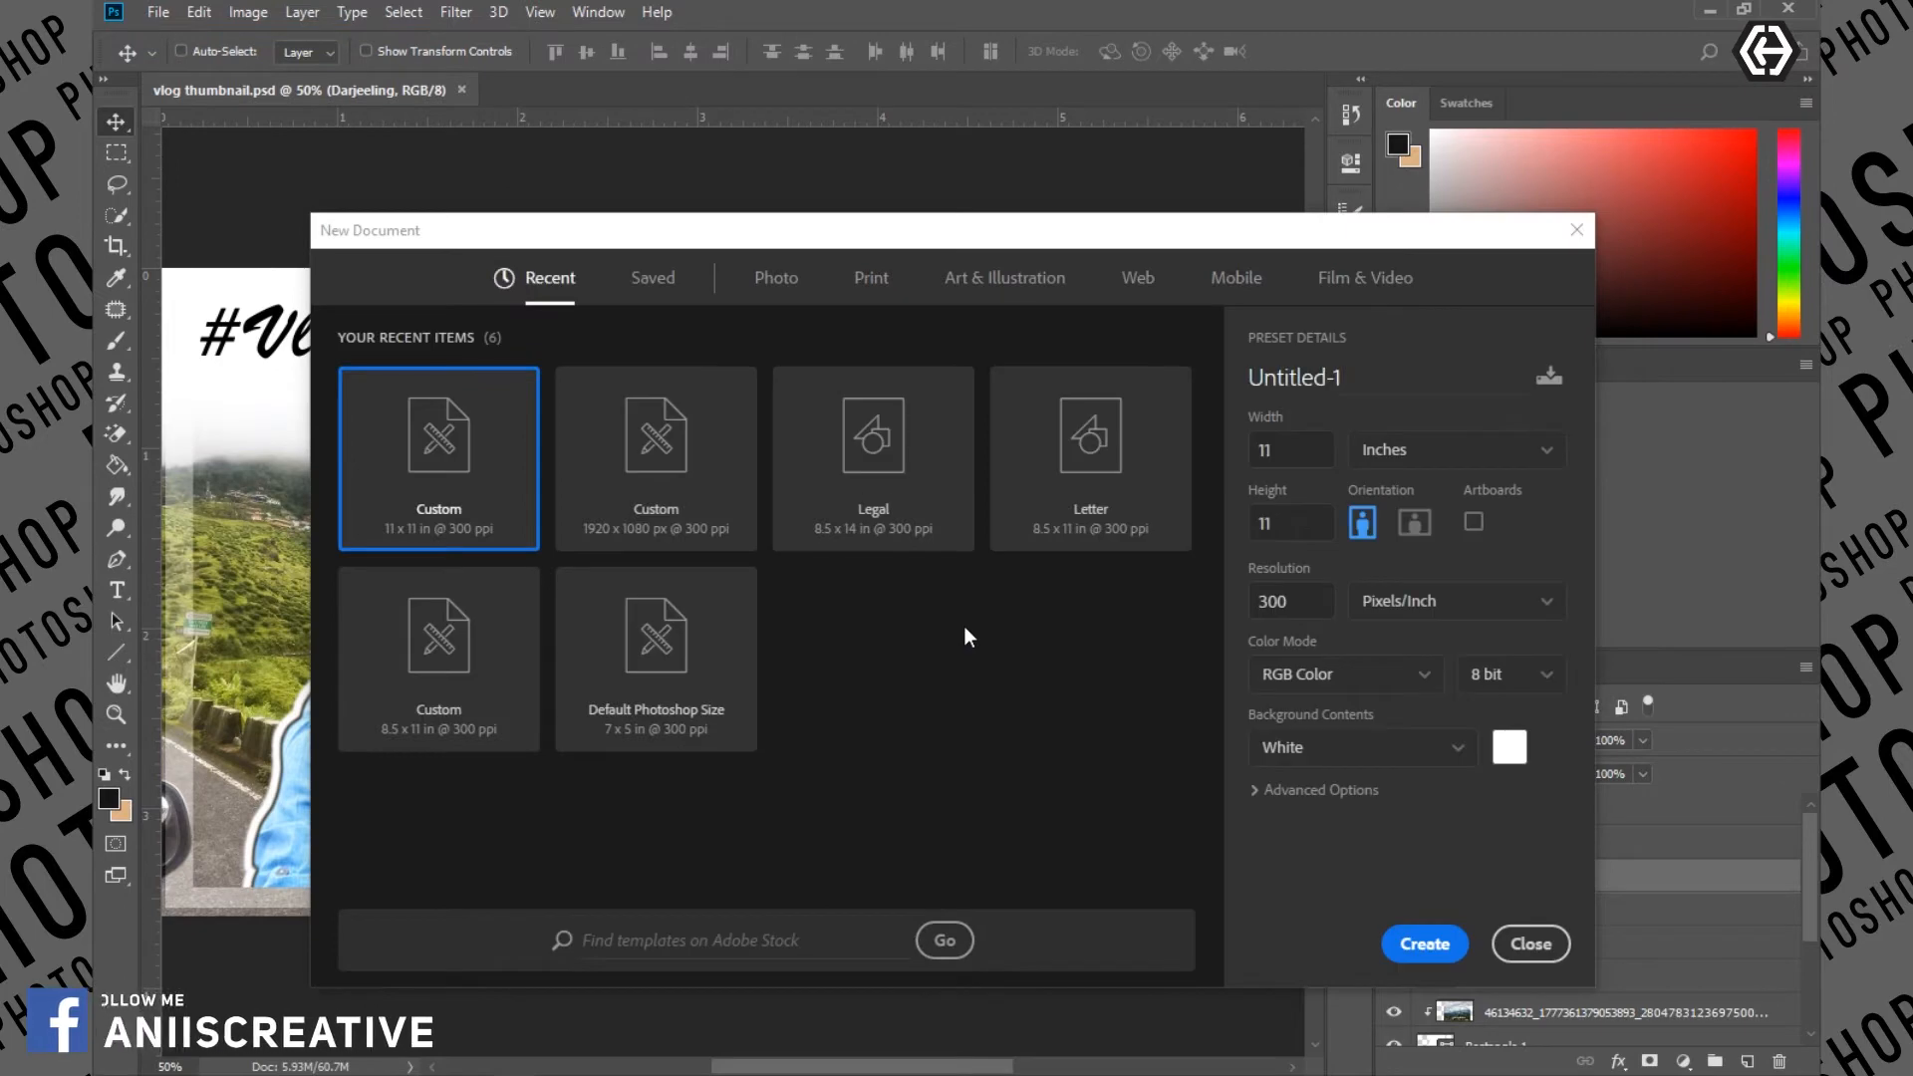
left_click(675, 476)
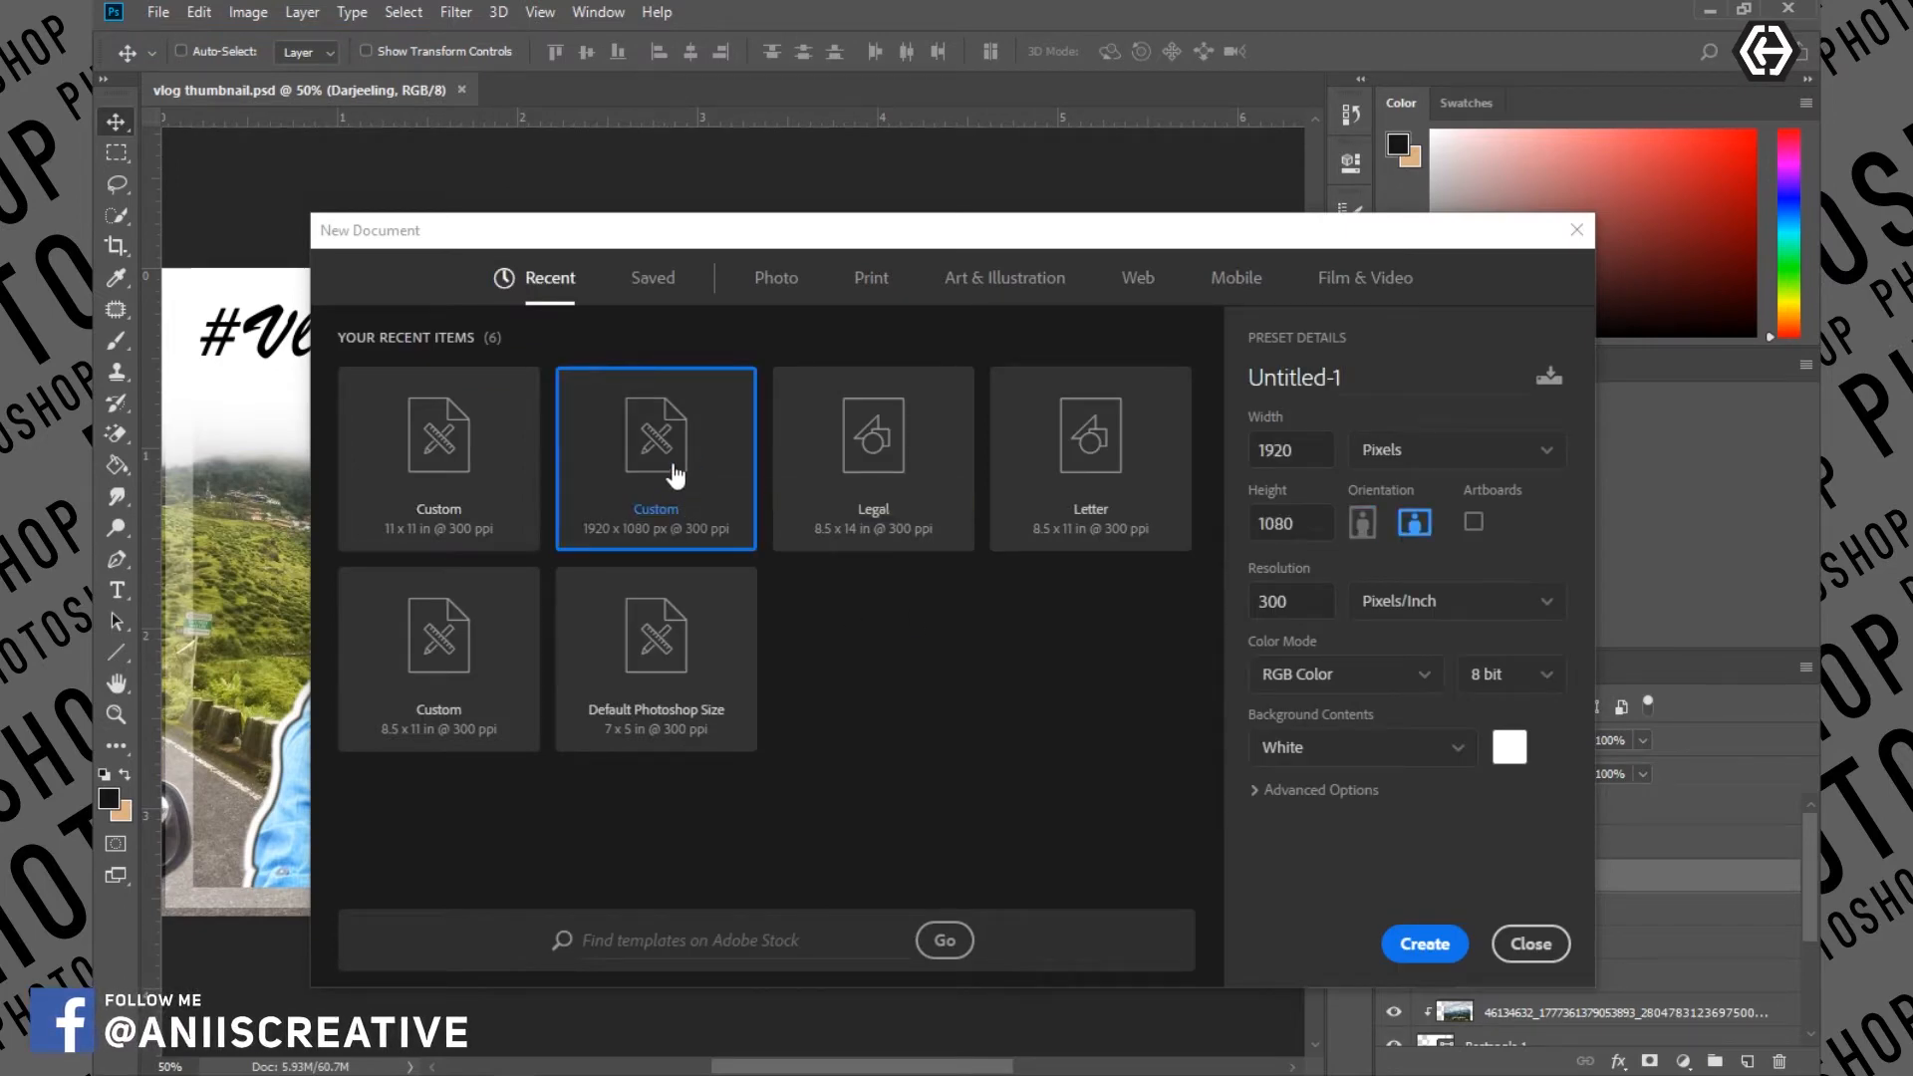
left_click(1296, 454)
left_click(1301, 525)
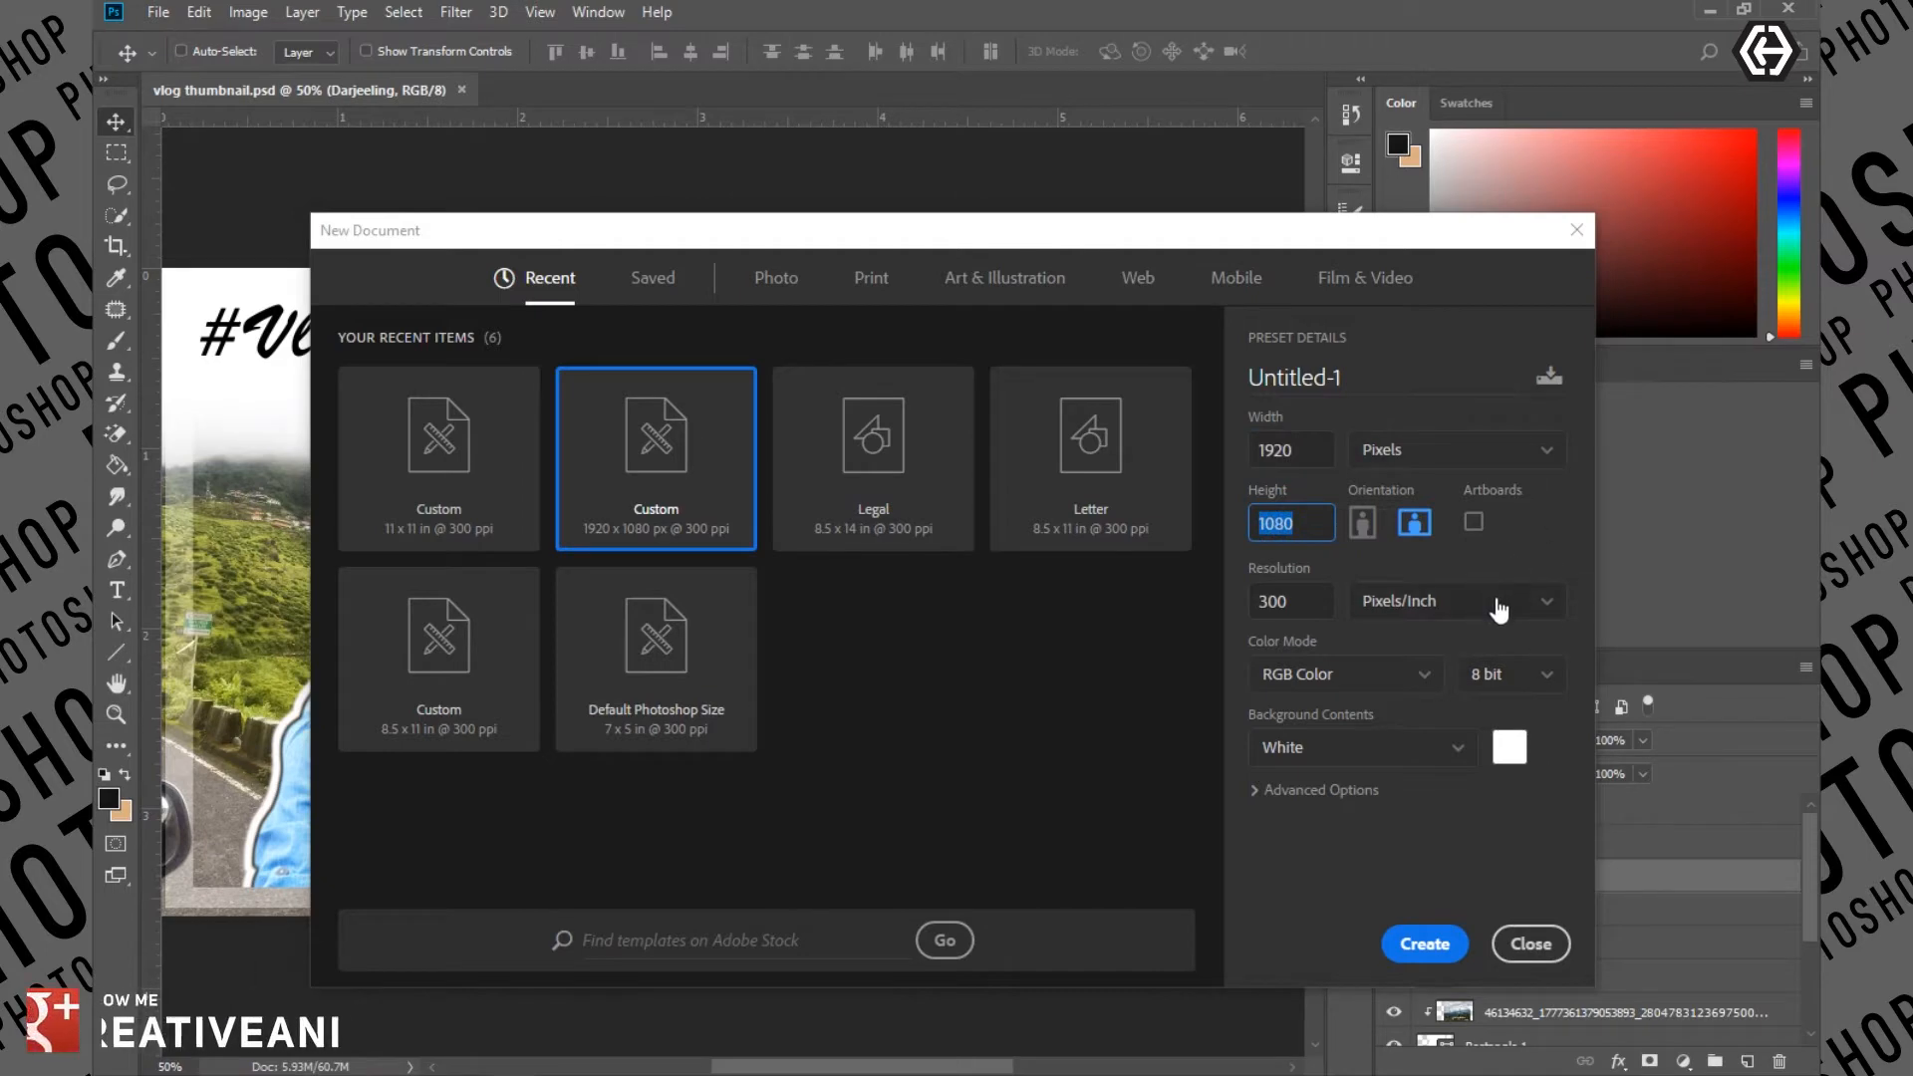
left_click(1416, 949)
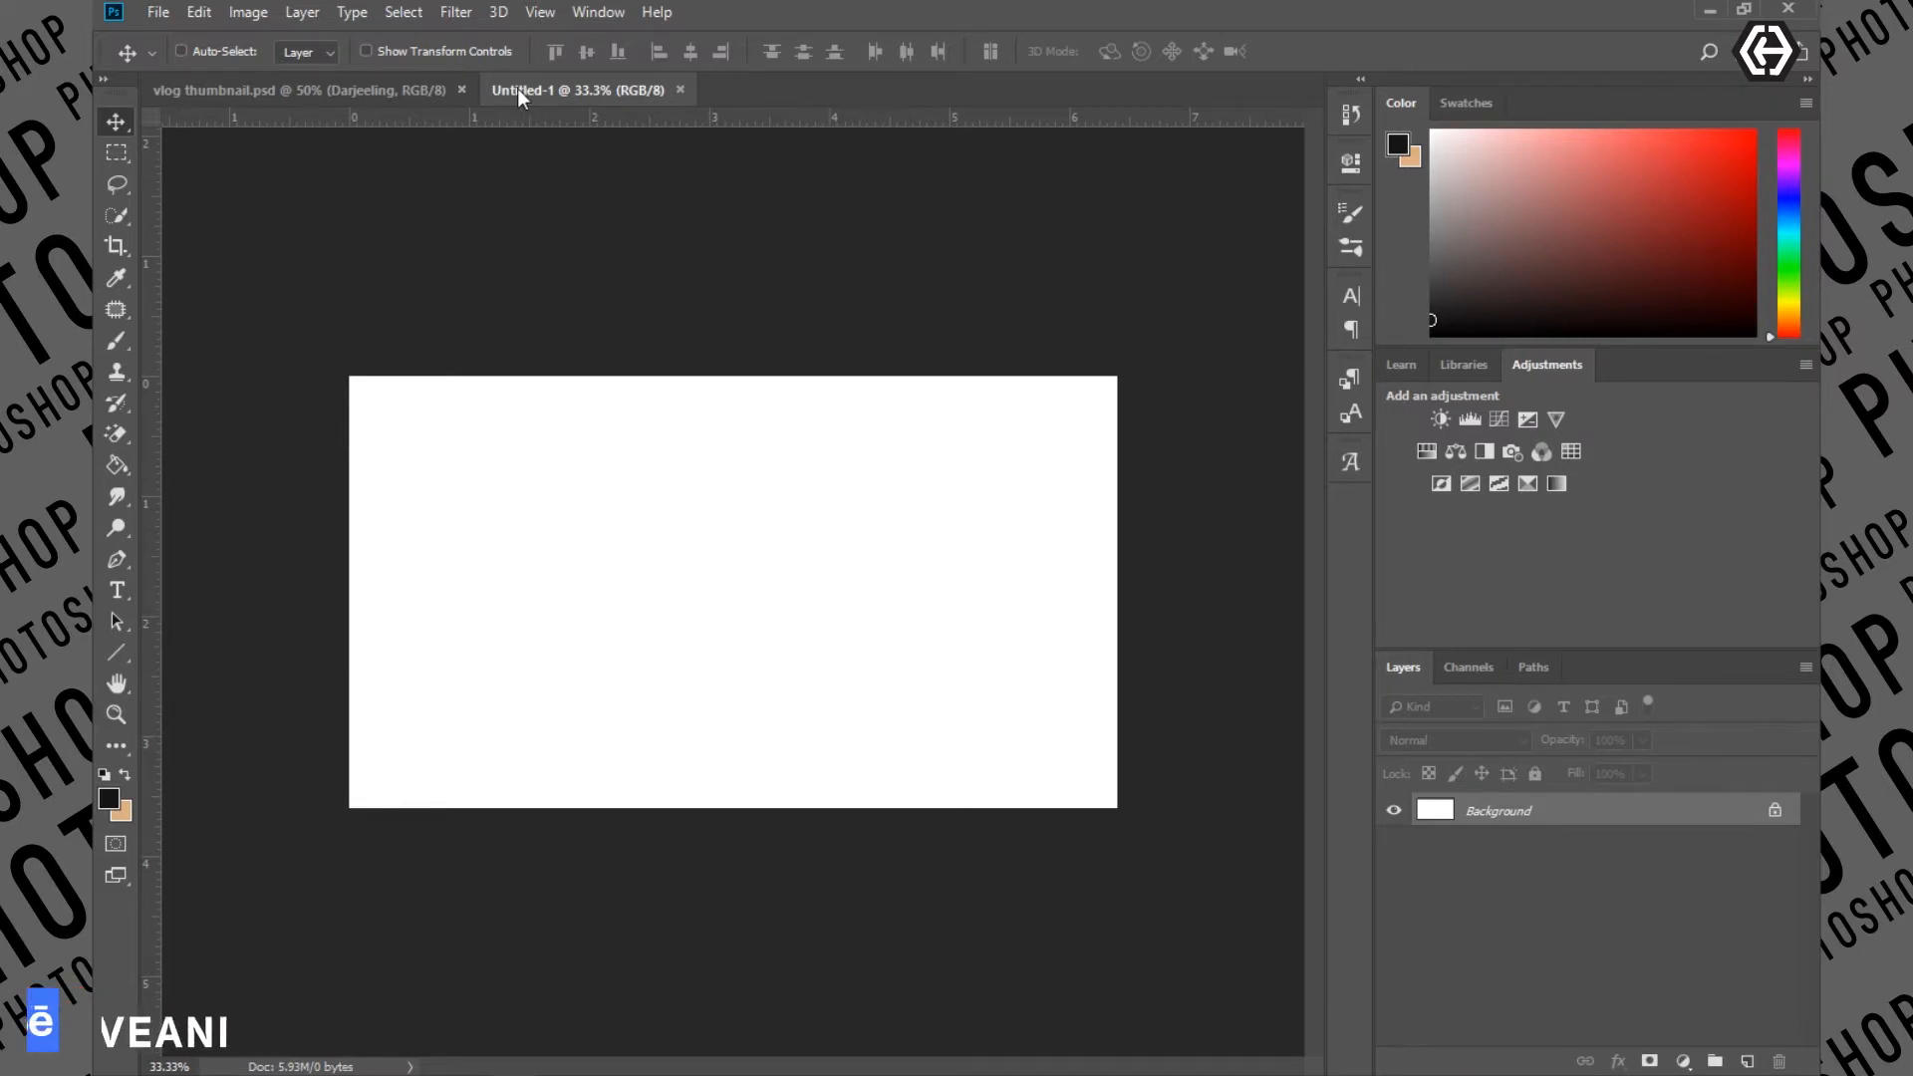
Draw a black rectangle about 771 x 1881 px over the canvas's left part, extending past its upper and lower edges
left_click(115, 652)
left_click(199, 653)
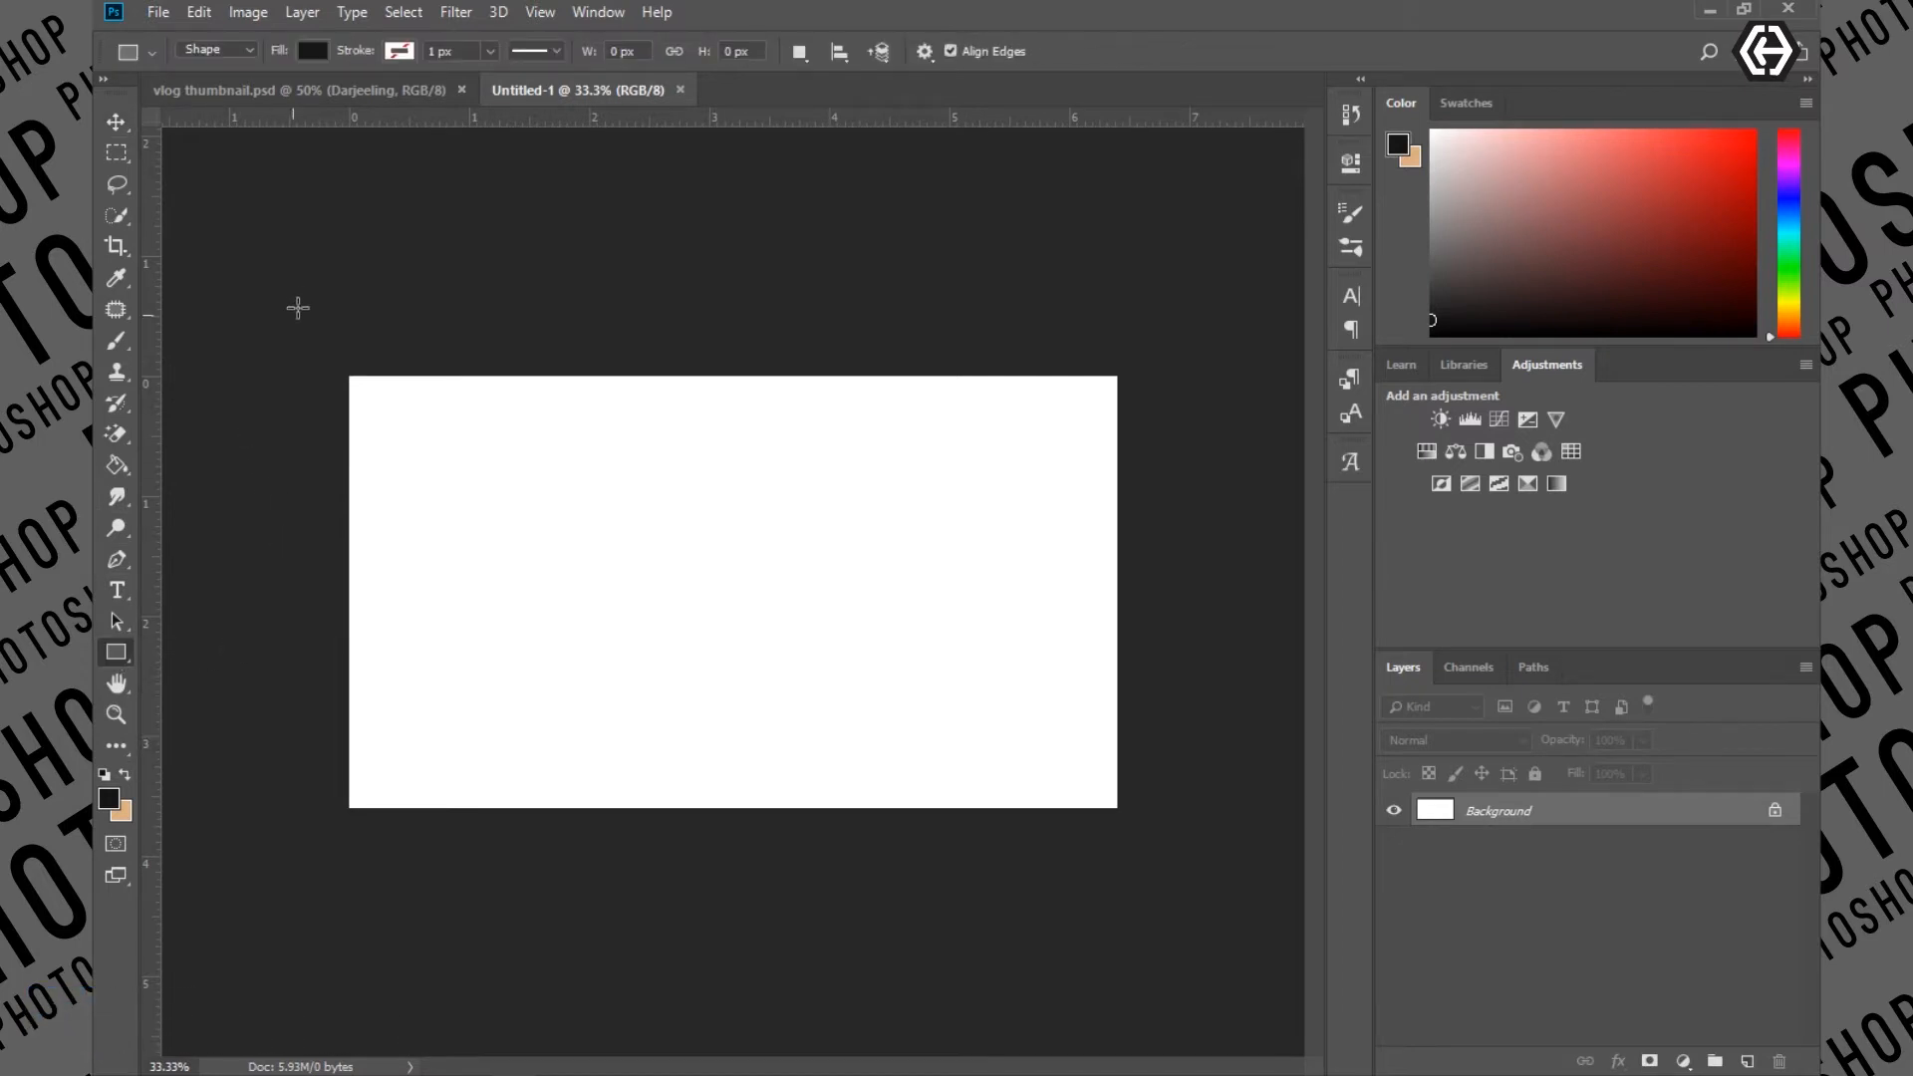
left_click_drag(269, 270, 577, 1022)
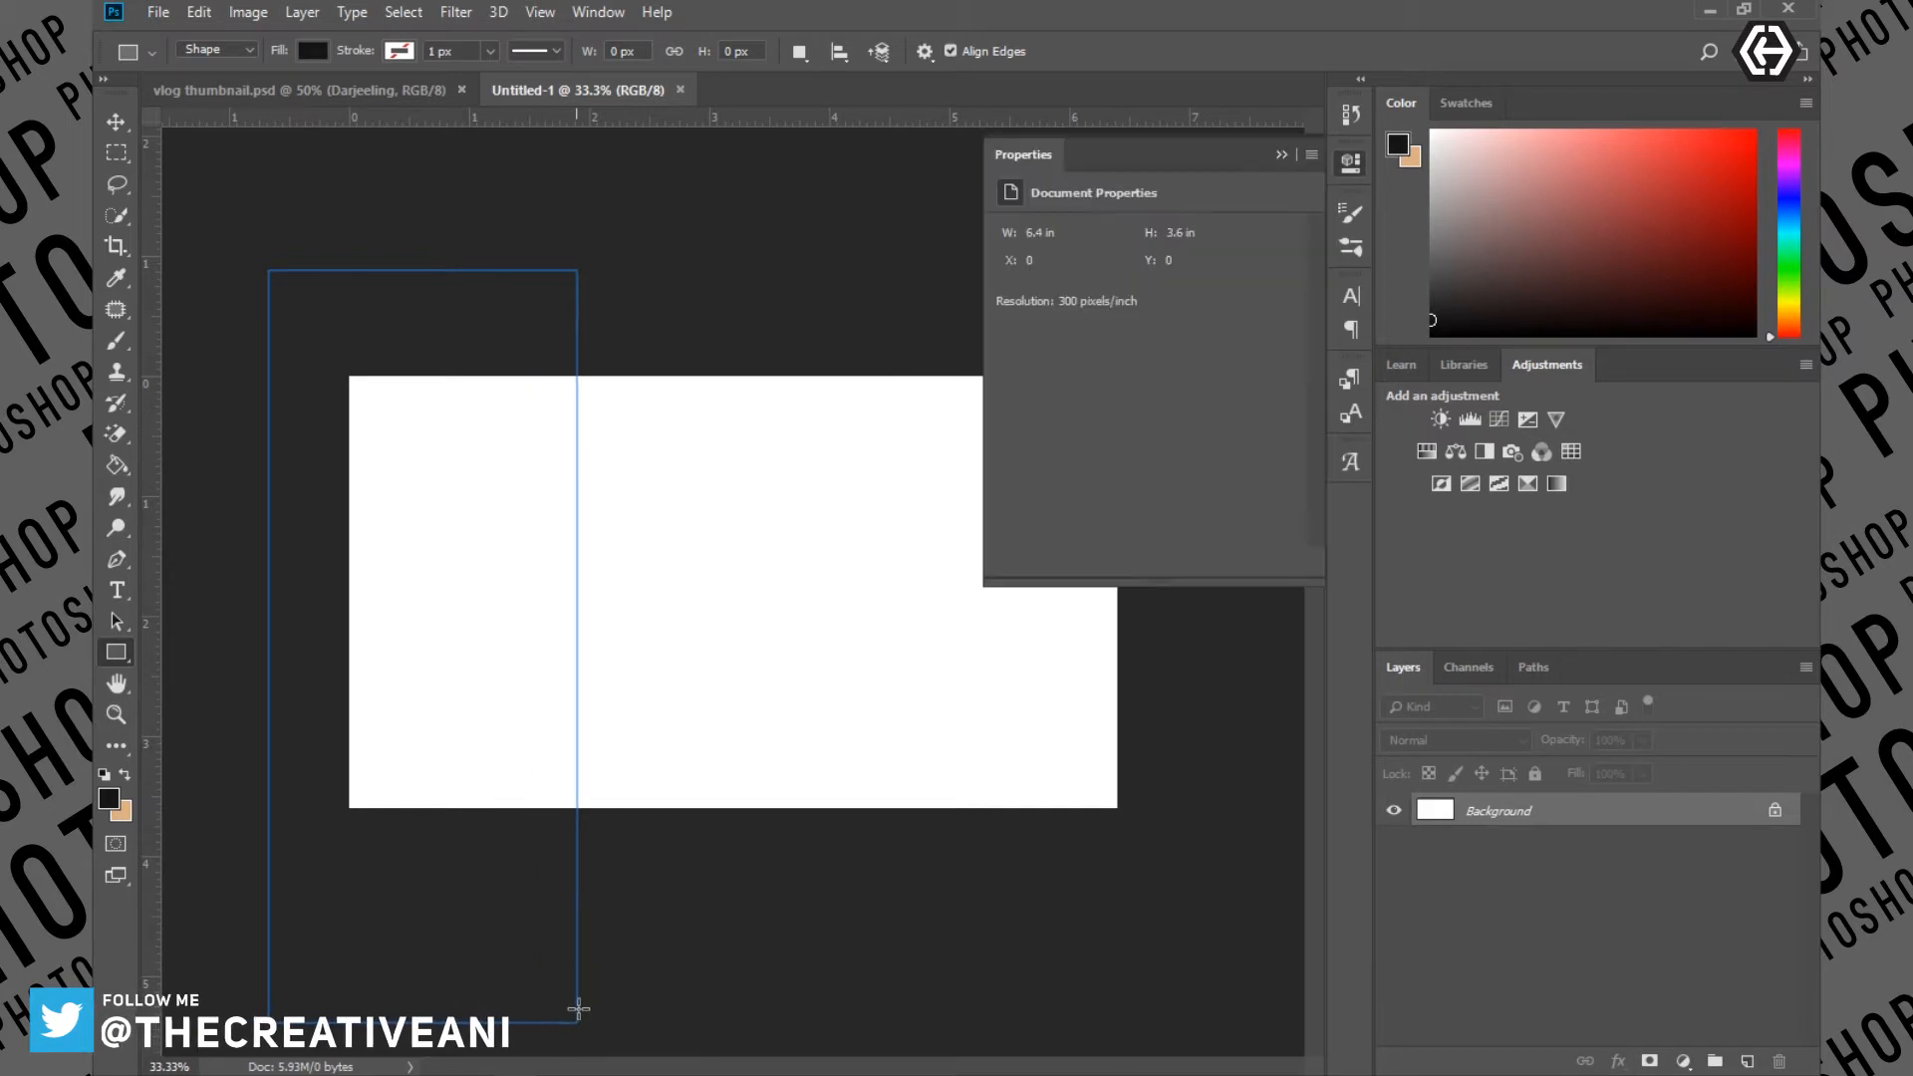
left_click(1280, 155)
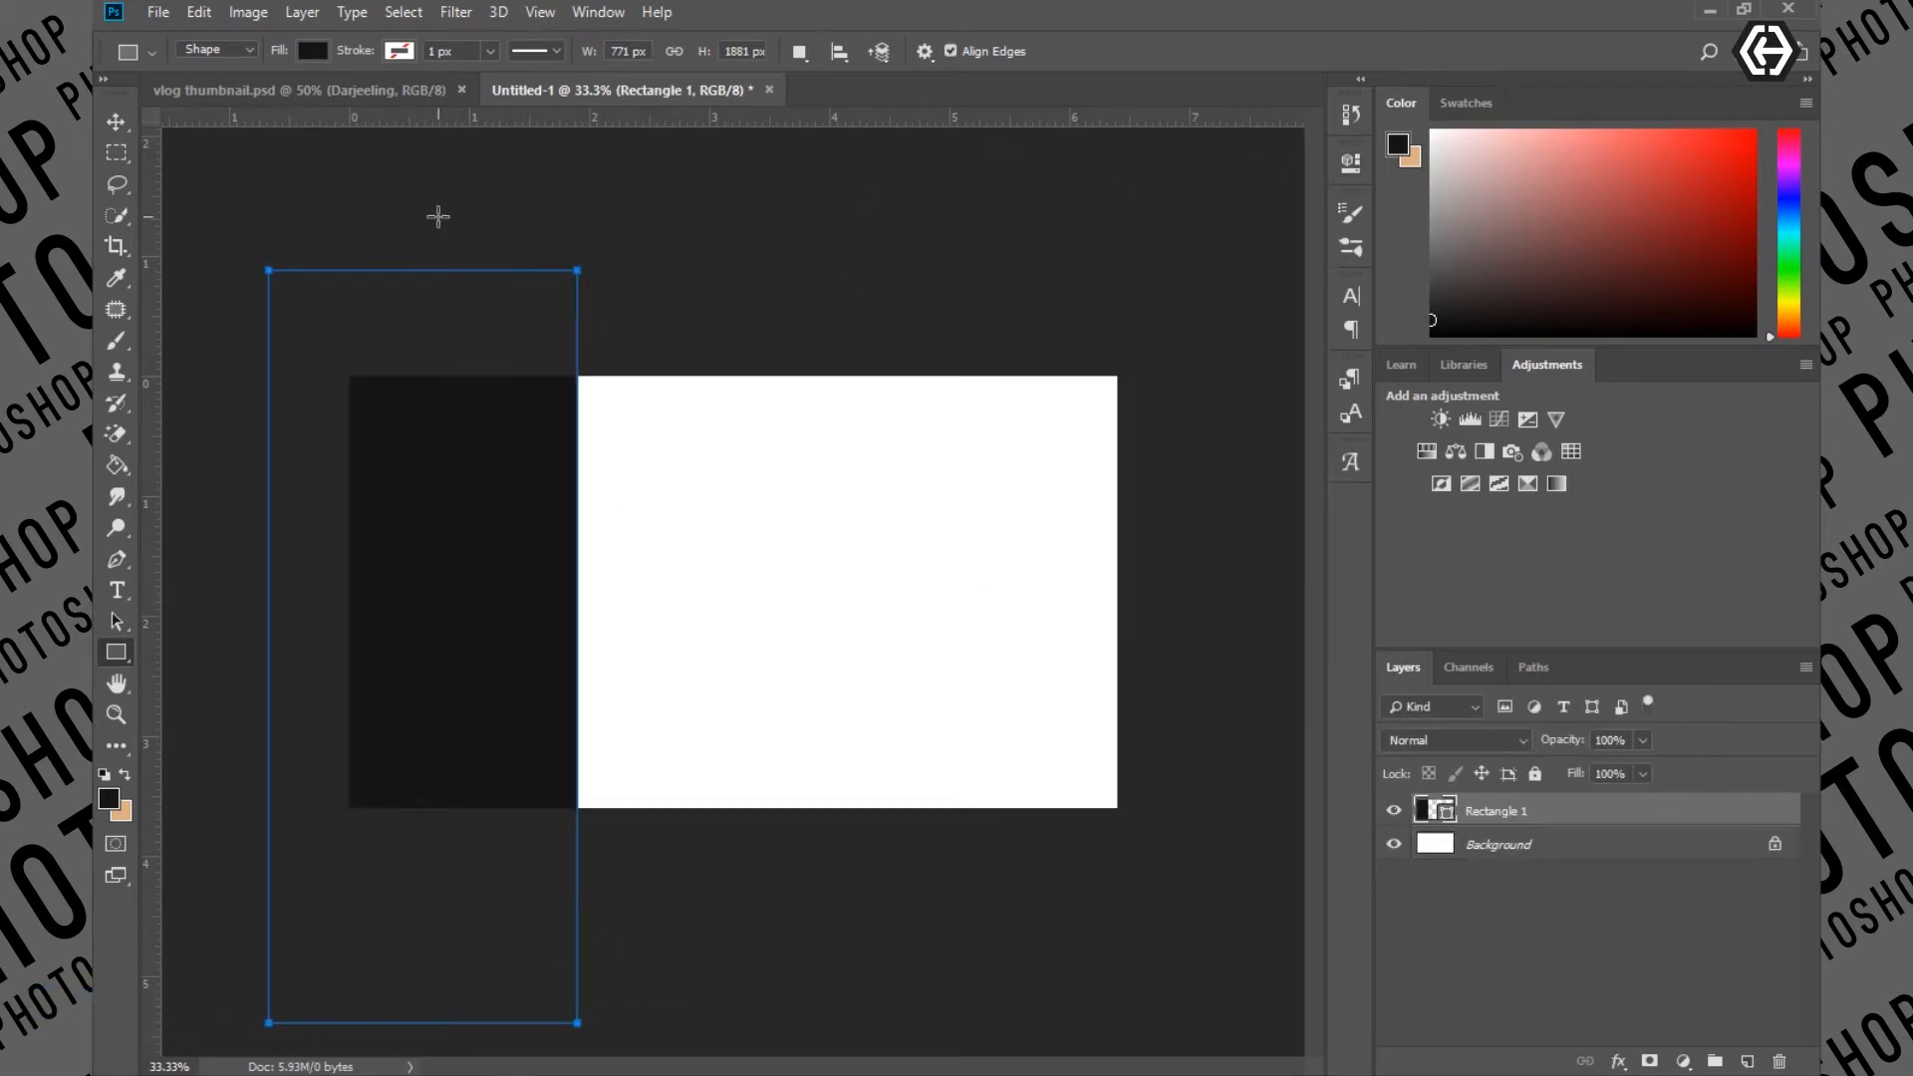
Rotate the rectangle about 20° and widen it to about 109% so it covers the canvas's left side with a slanted edge
left_click(120, 122)
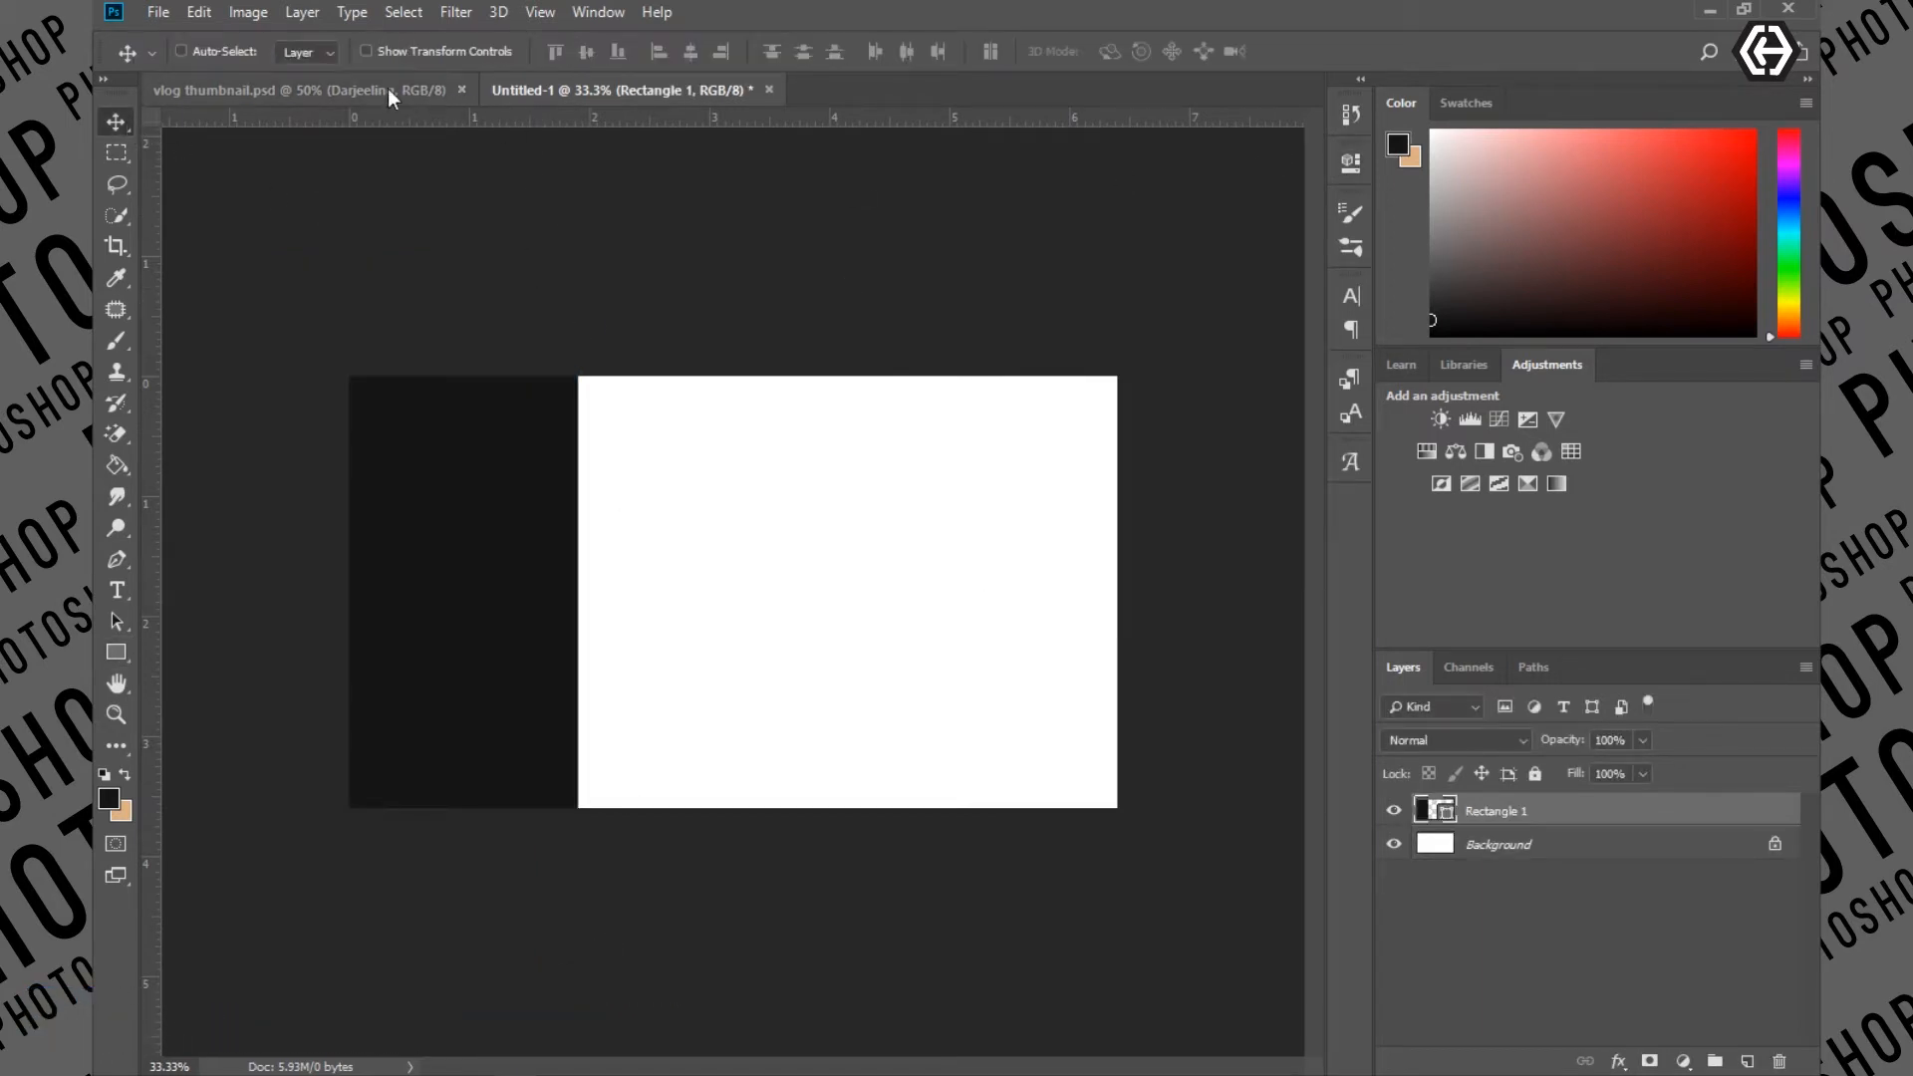
left_click(364, 51)
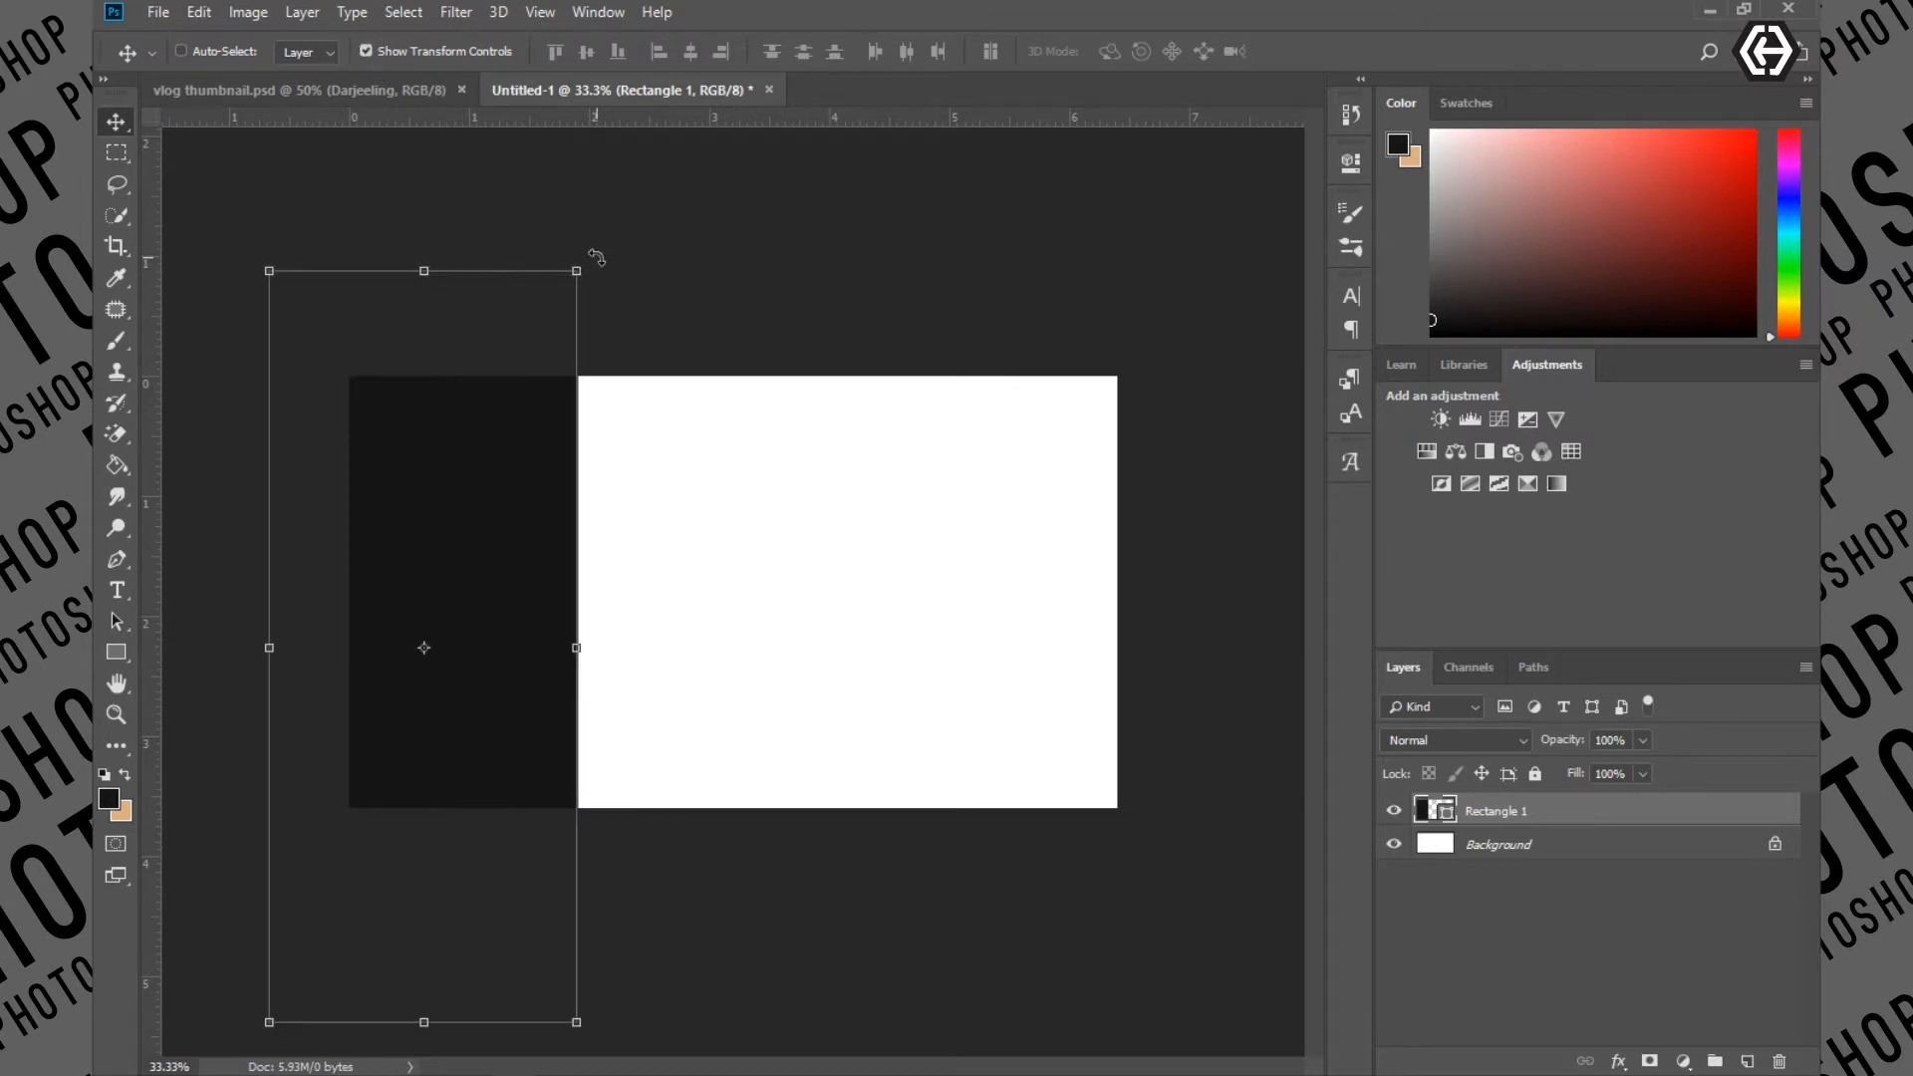
left_click_drag(627, 252, 800, 287)
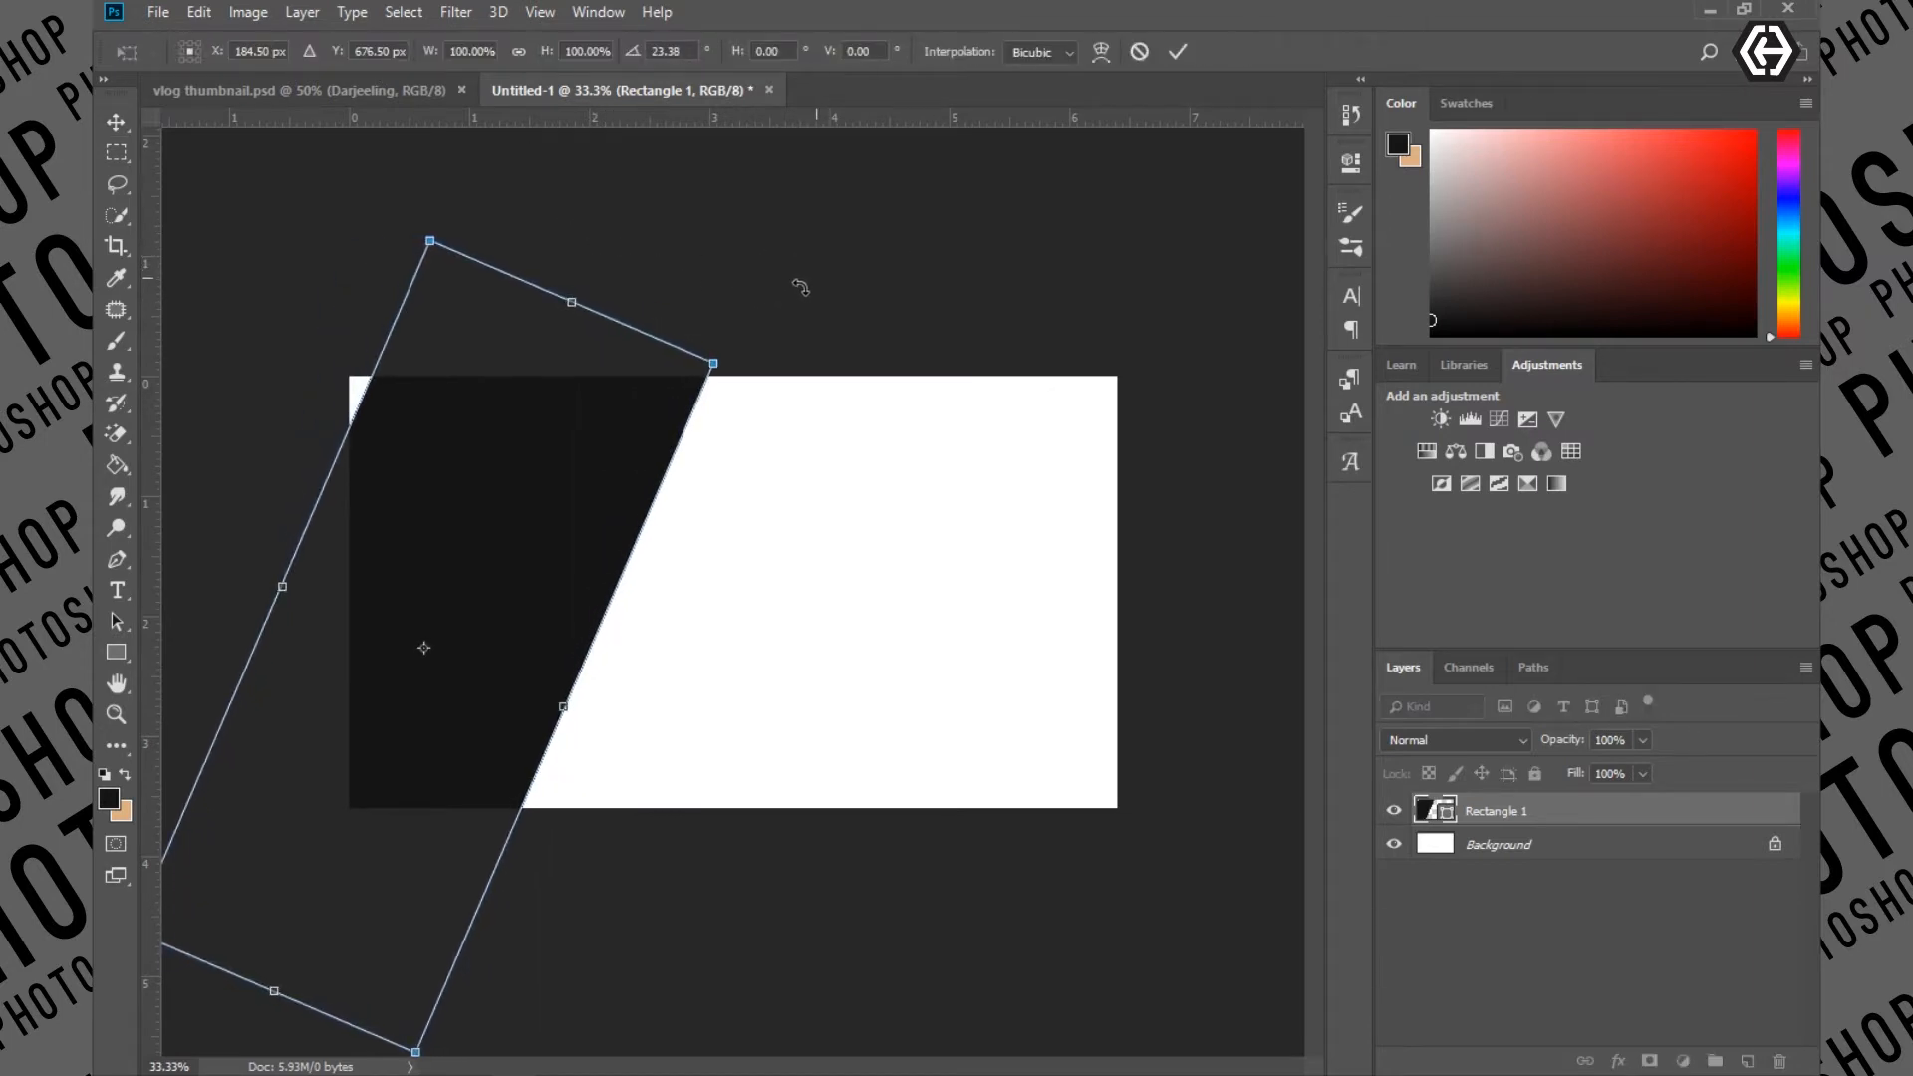
left_click_drag(573, 453, 570, 399)
mouse_move(560, 655)
left_mouse_down()
mouse_move(616, 671)
mouse_move(588, 661)
left_mouse_up()
left_click_drag(765, 308, 767, 269)
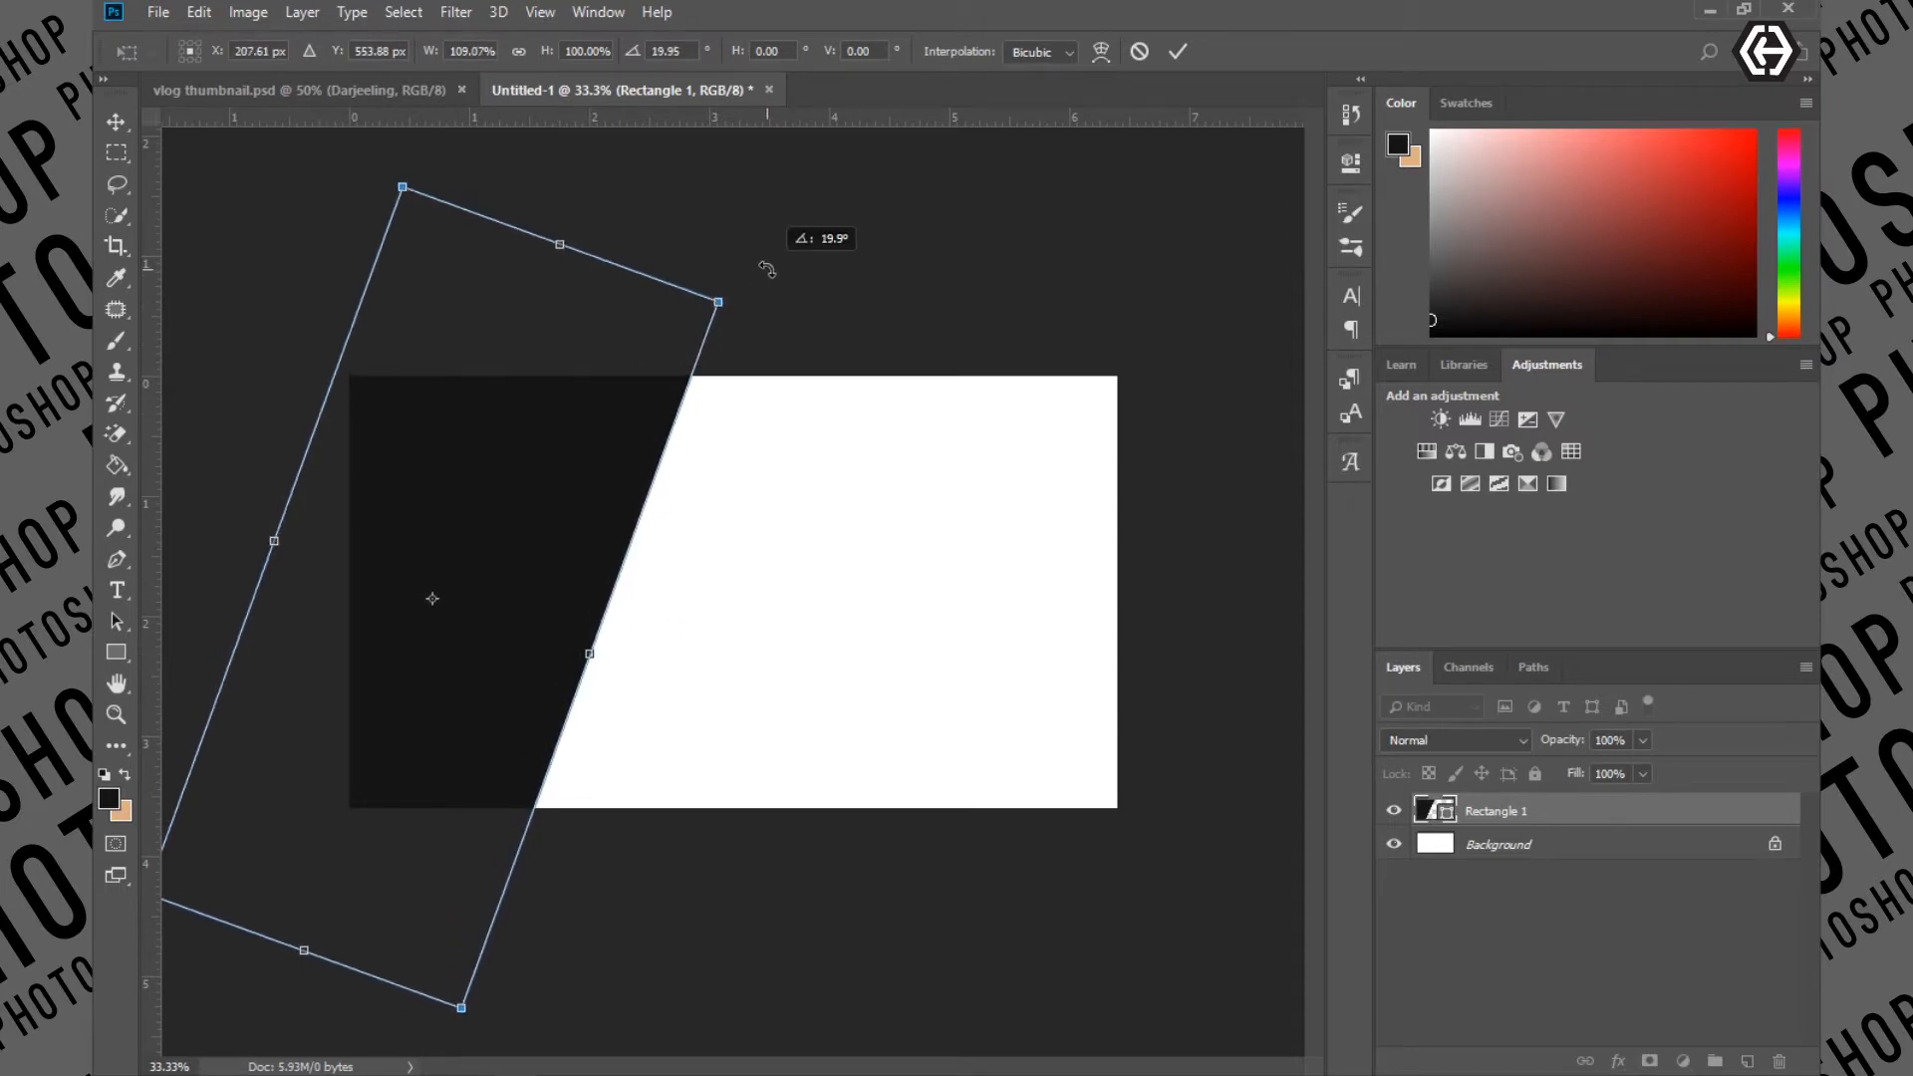
left_click(1177, 53)
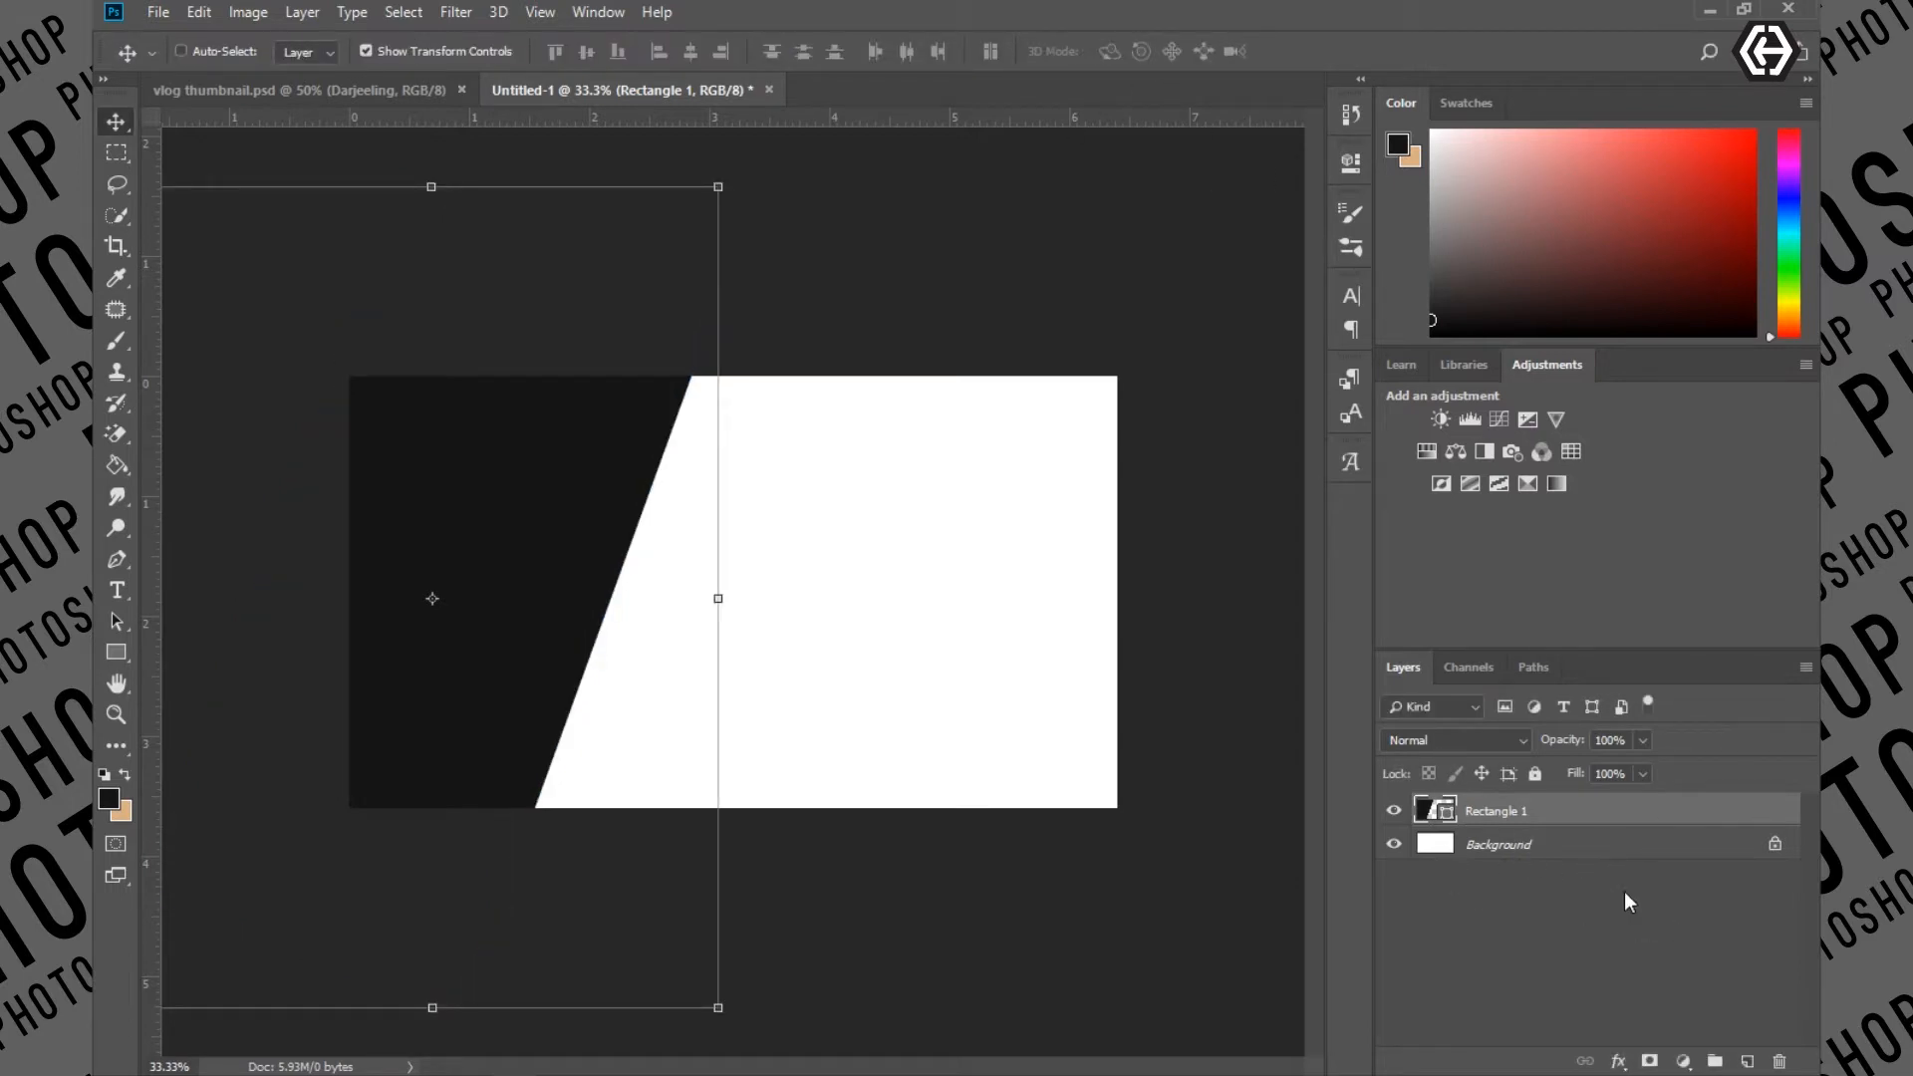
Place the hillside photo starting with 46098133 from Downloads as embedded over the slanted rectangle and clip it to that shape
left_click(157, 12)
left_click(269, 468)
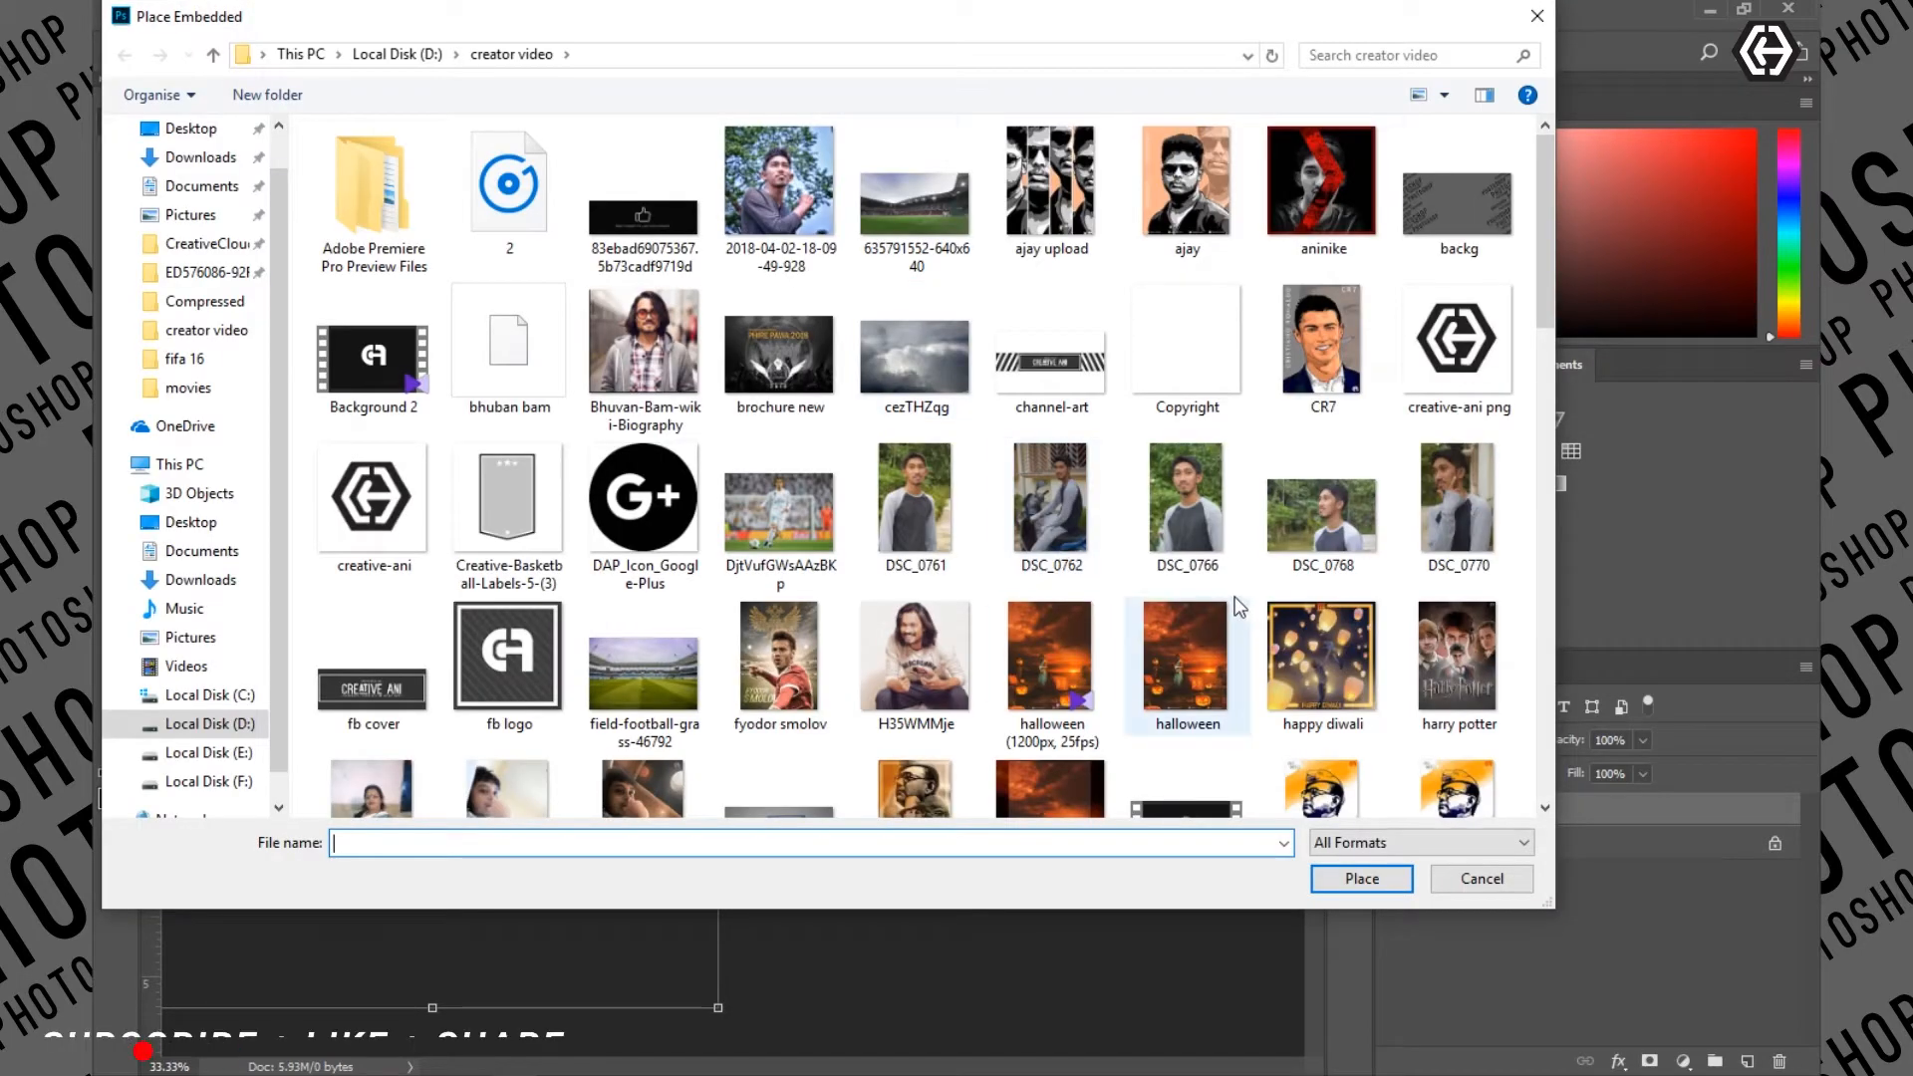
left_click(208, 163)
left_click(786, 514)
double_click(787, 514)
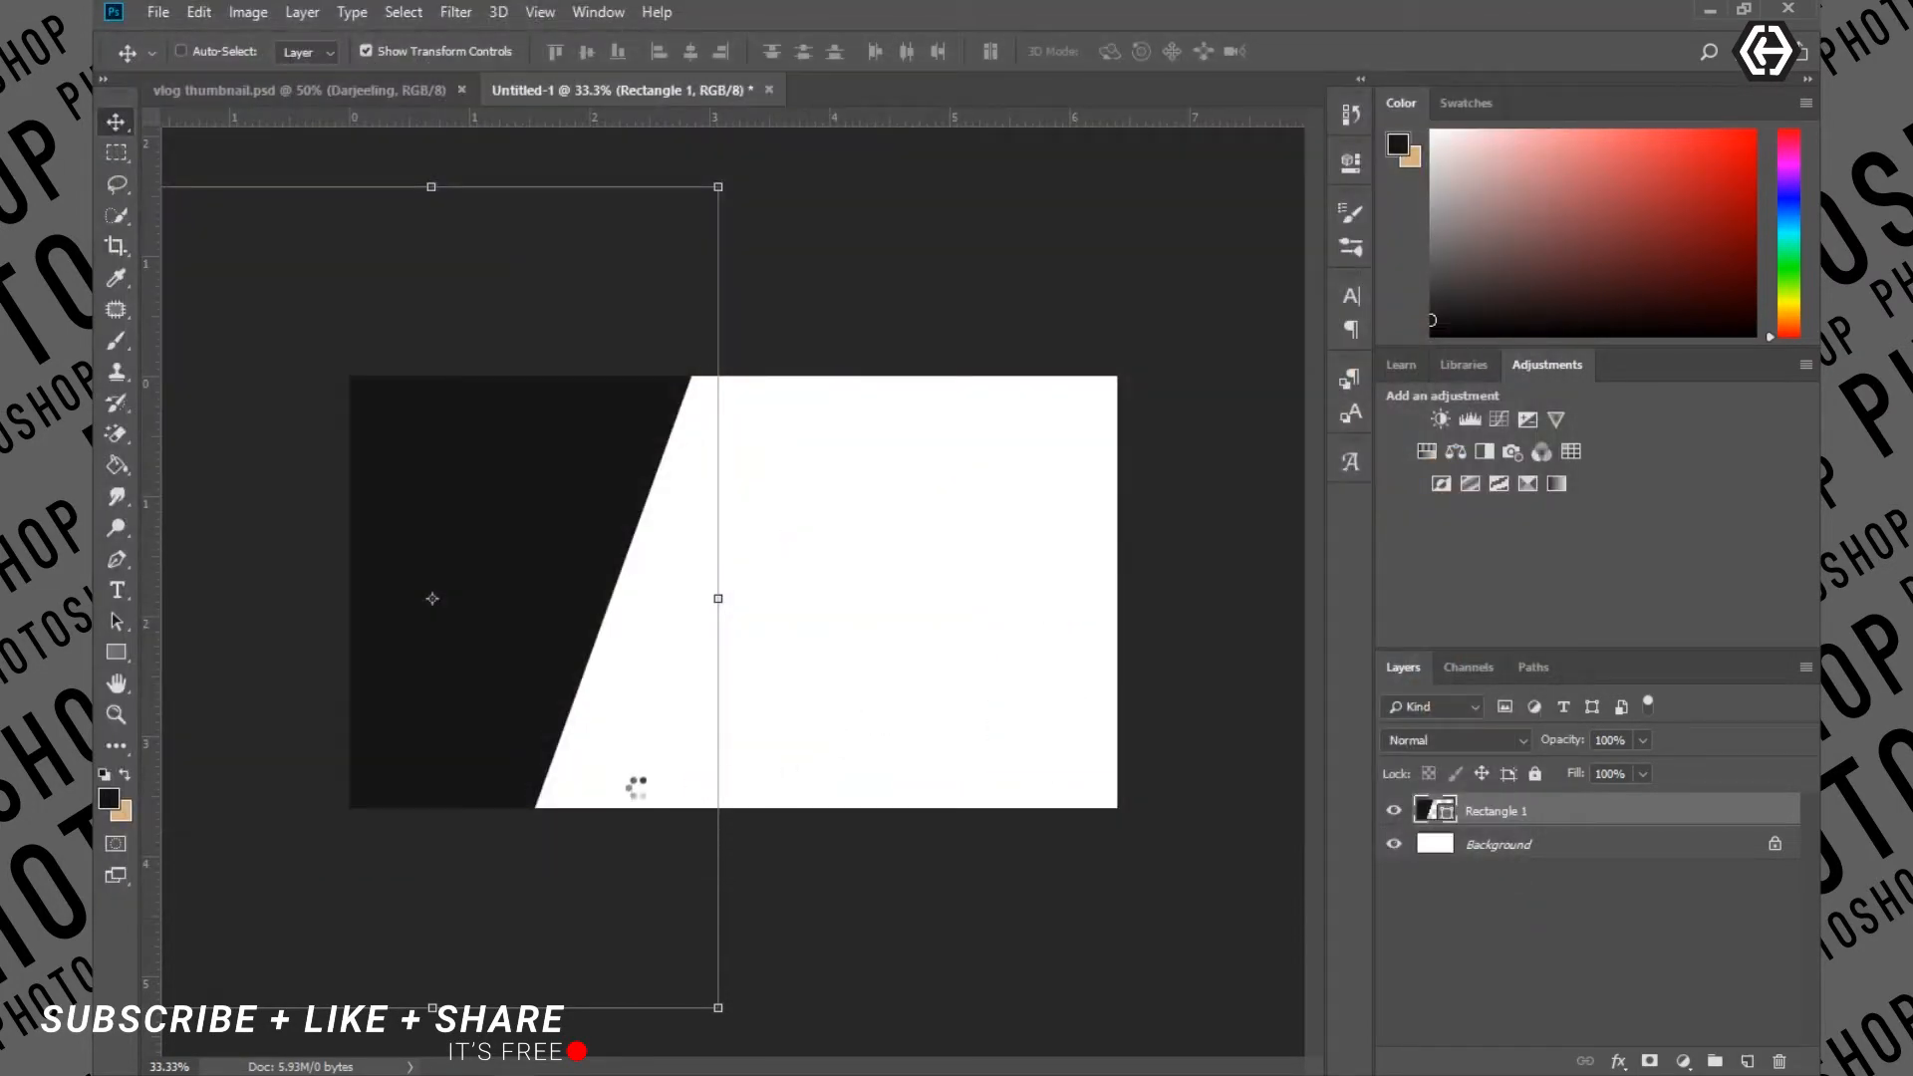
left_click_drag(891, 631, 596, 625)
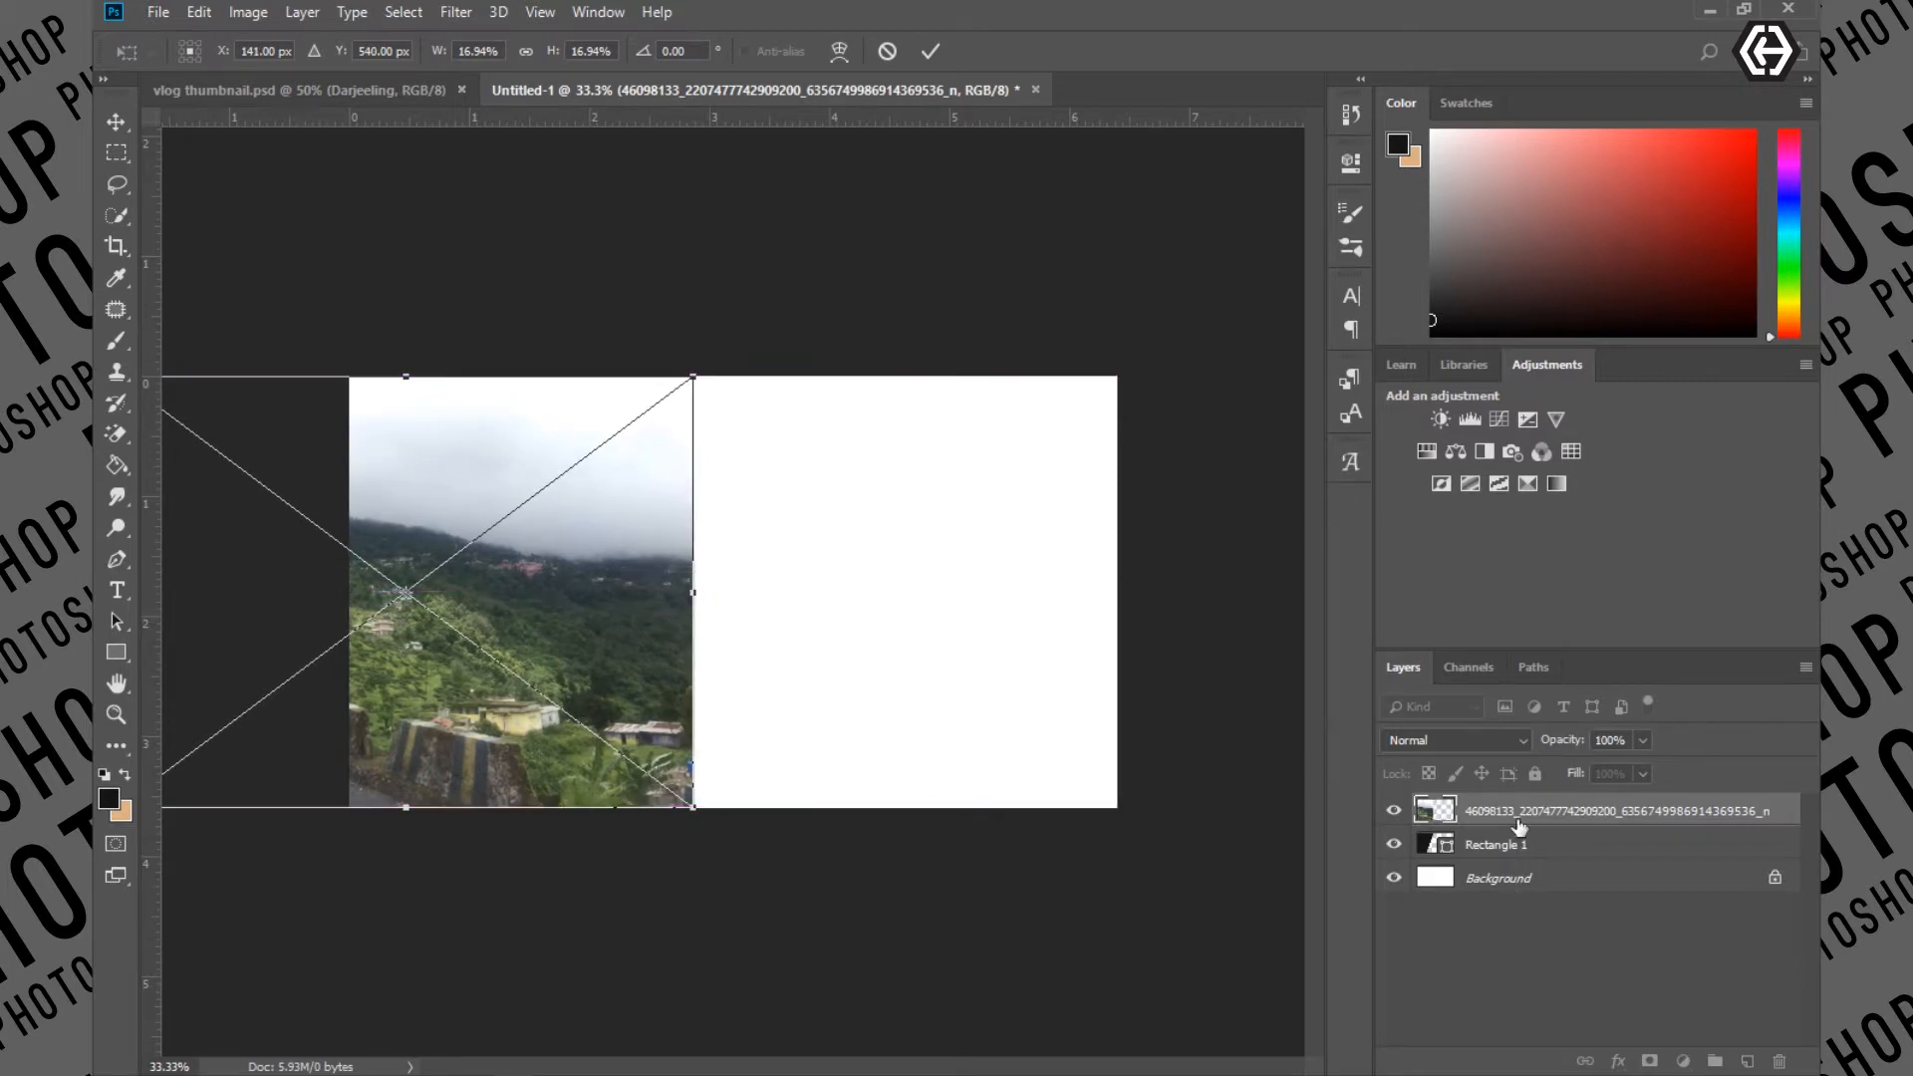
left_click(930, 52)
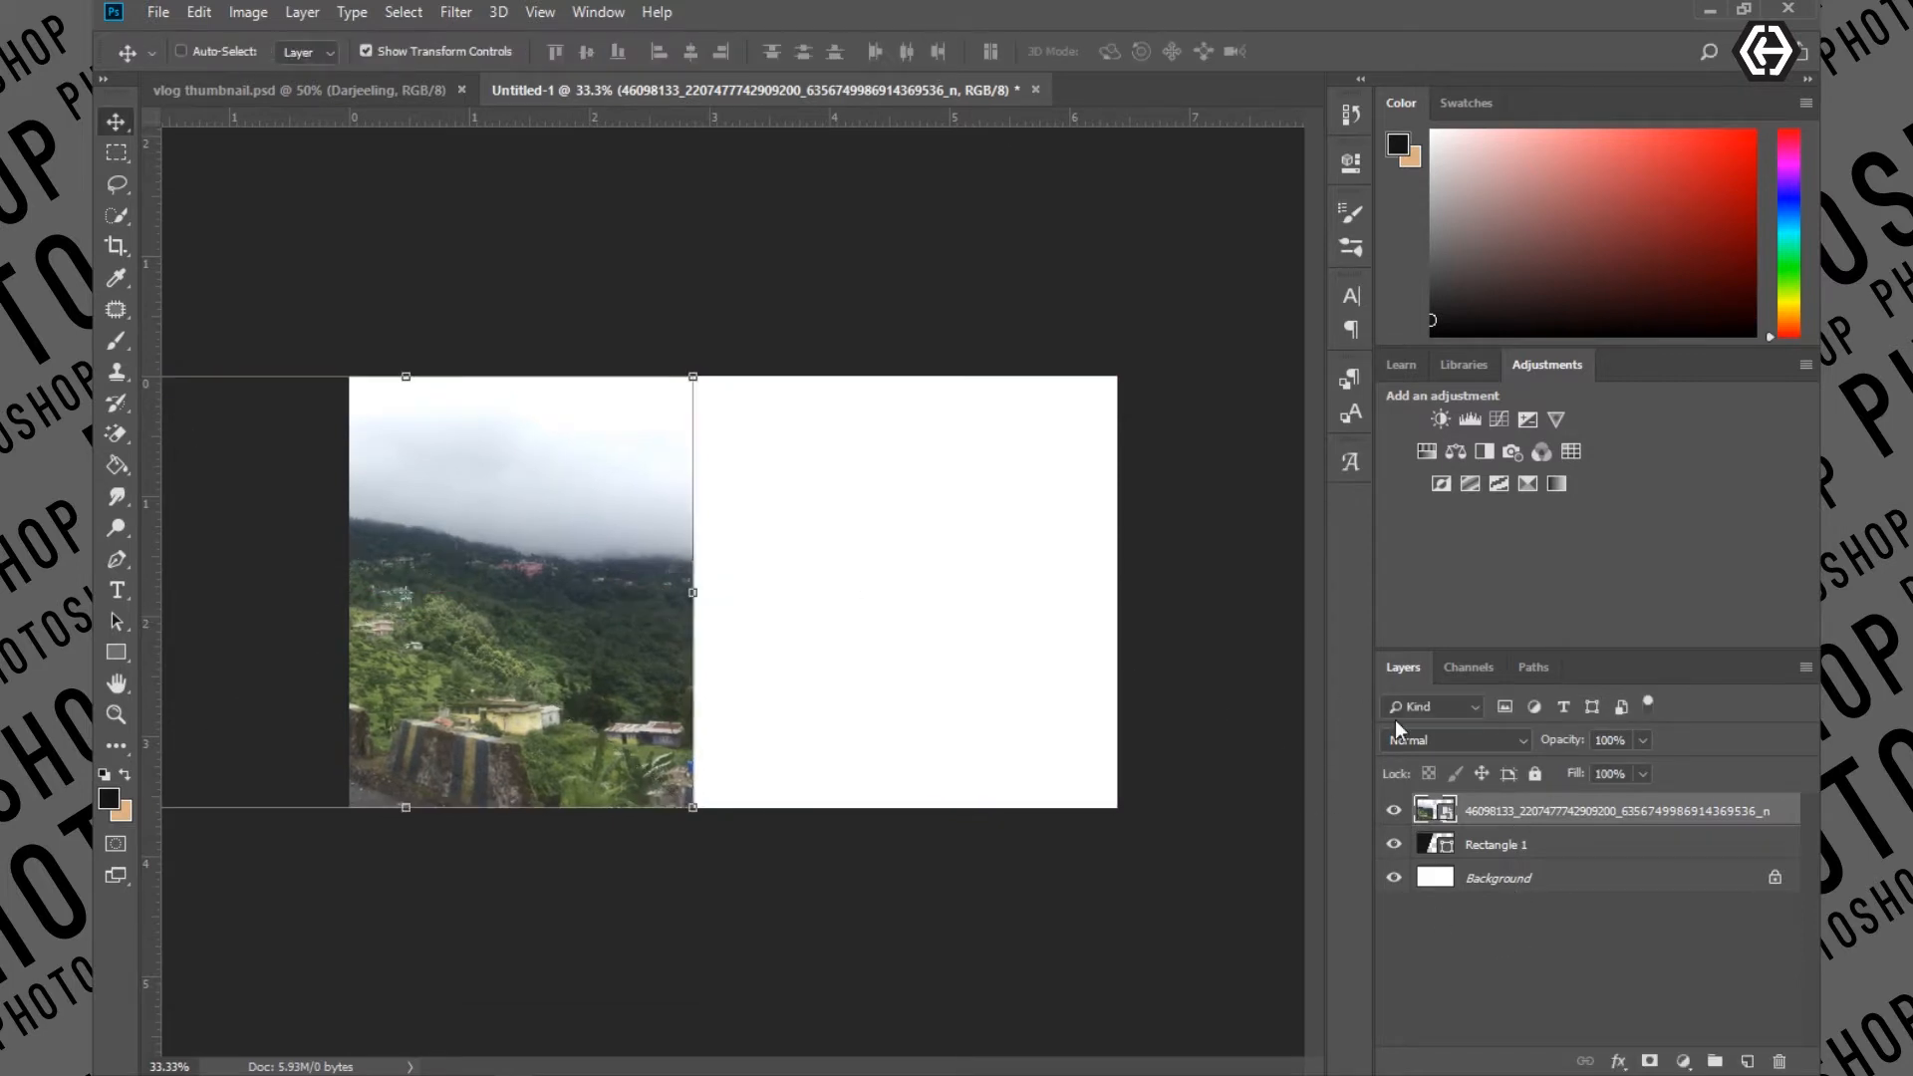
right_click(1486, 827)
left_click(1578, 578)
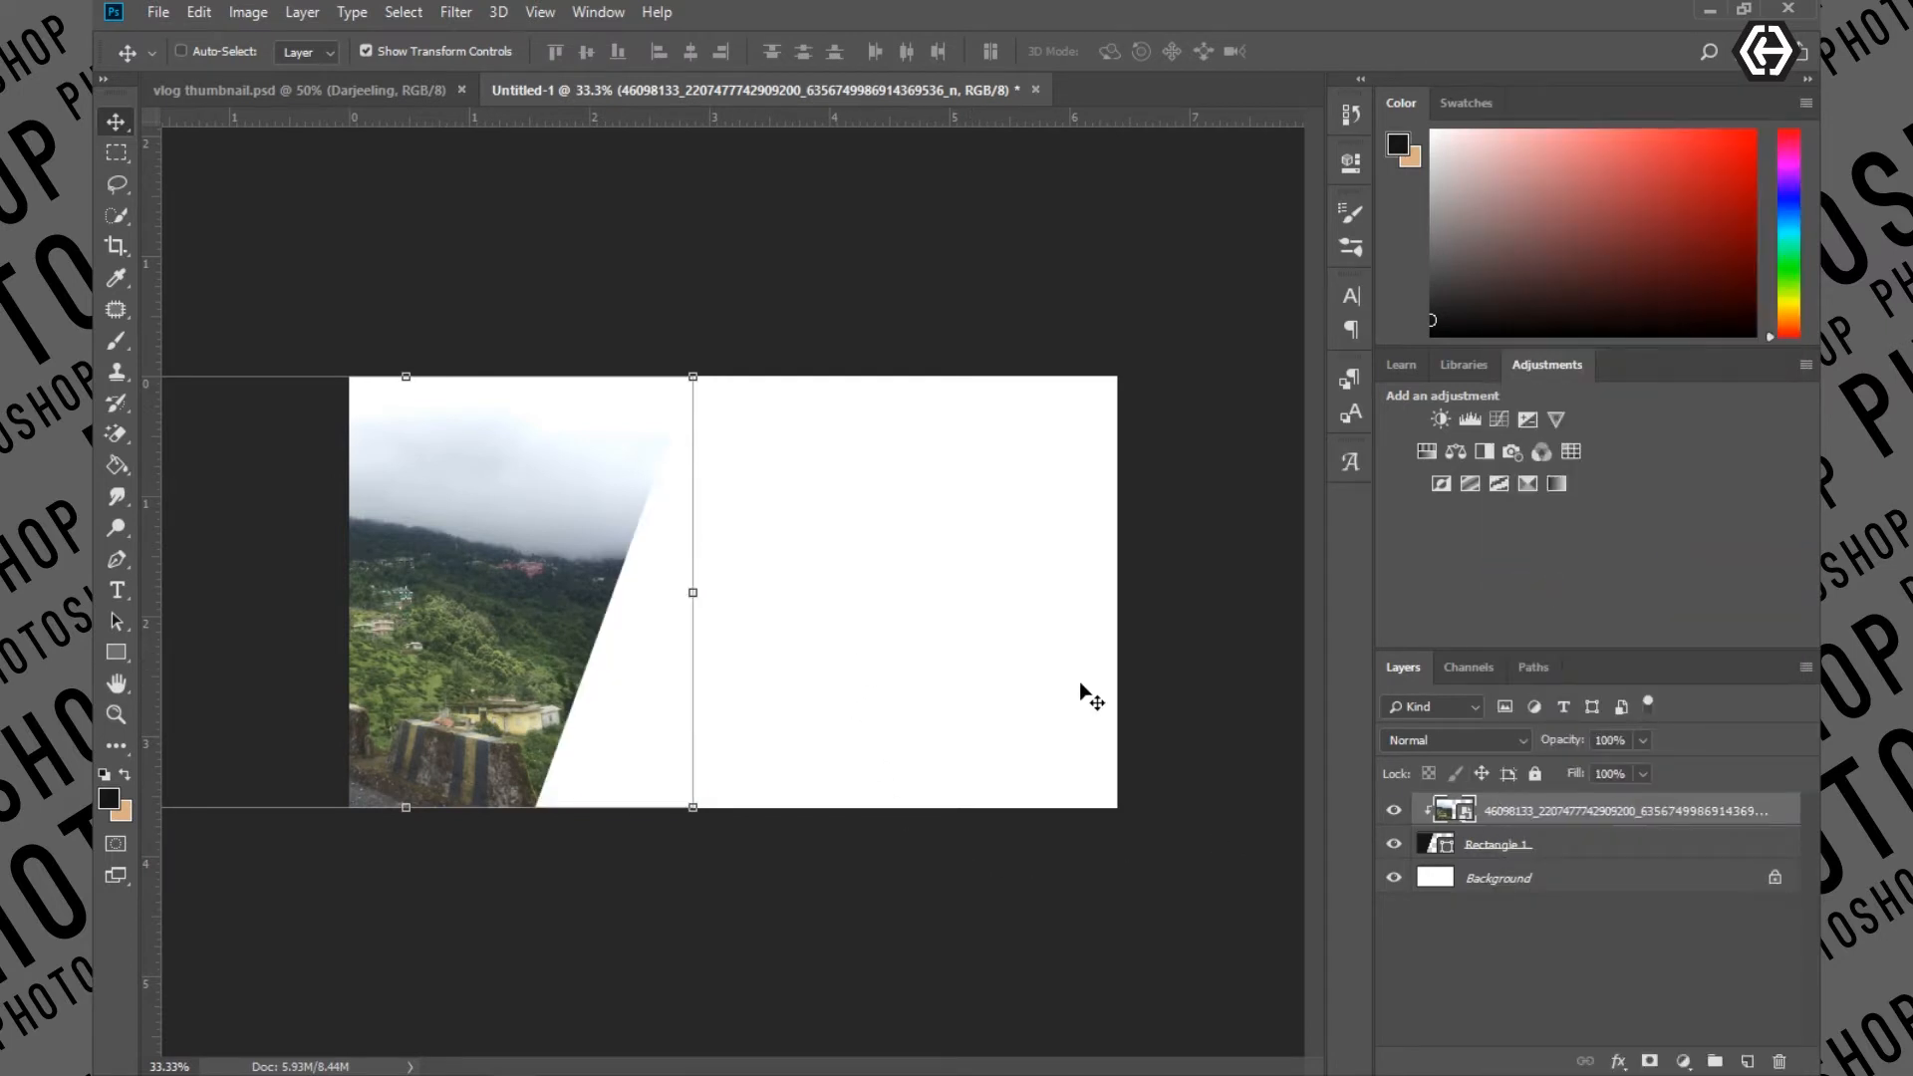
Duplicate Rectangle 1 above the hillside photo and move the copy to the middle of the canvas beside the photo's slanted edge
left_click(1560, 846)
left_click_drag(1619, 855, 1747, 1062)
left_click_drag(1569, 850, 1563, 811)
left_click_drag(671, 719, 847, 738)
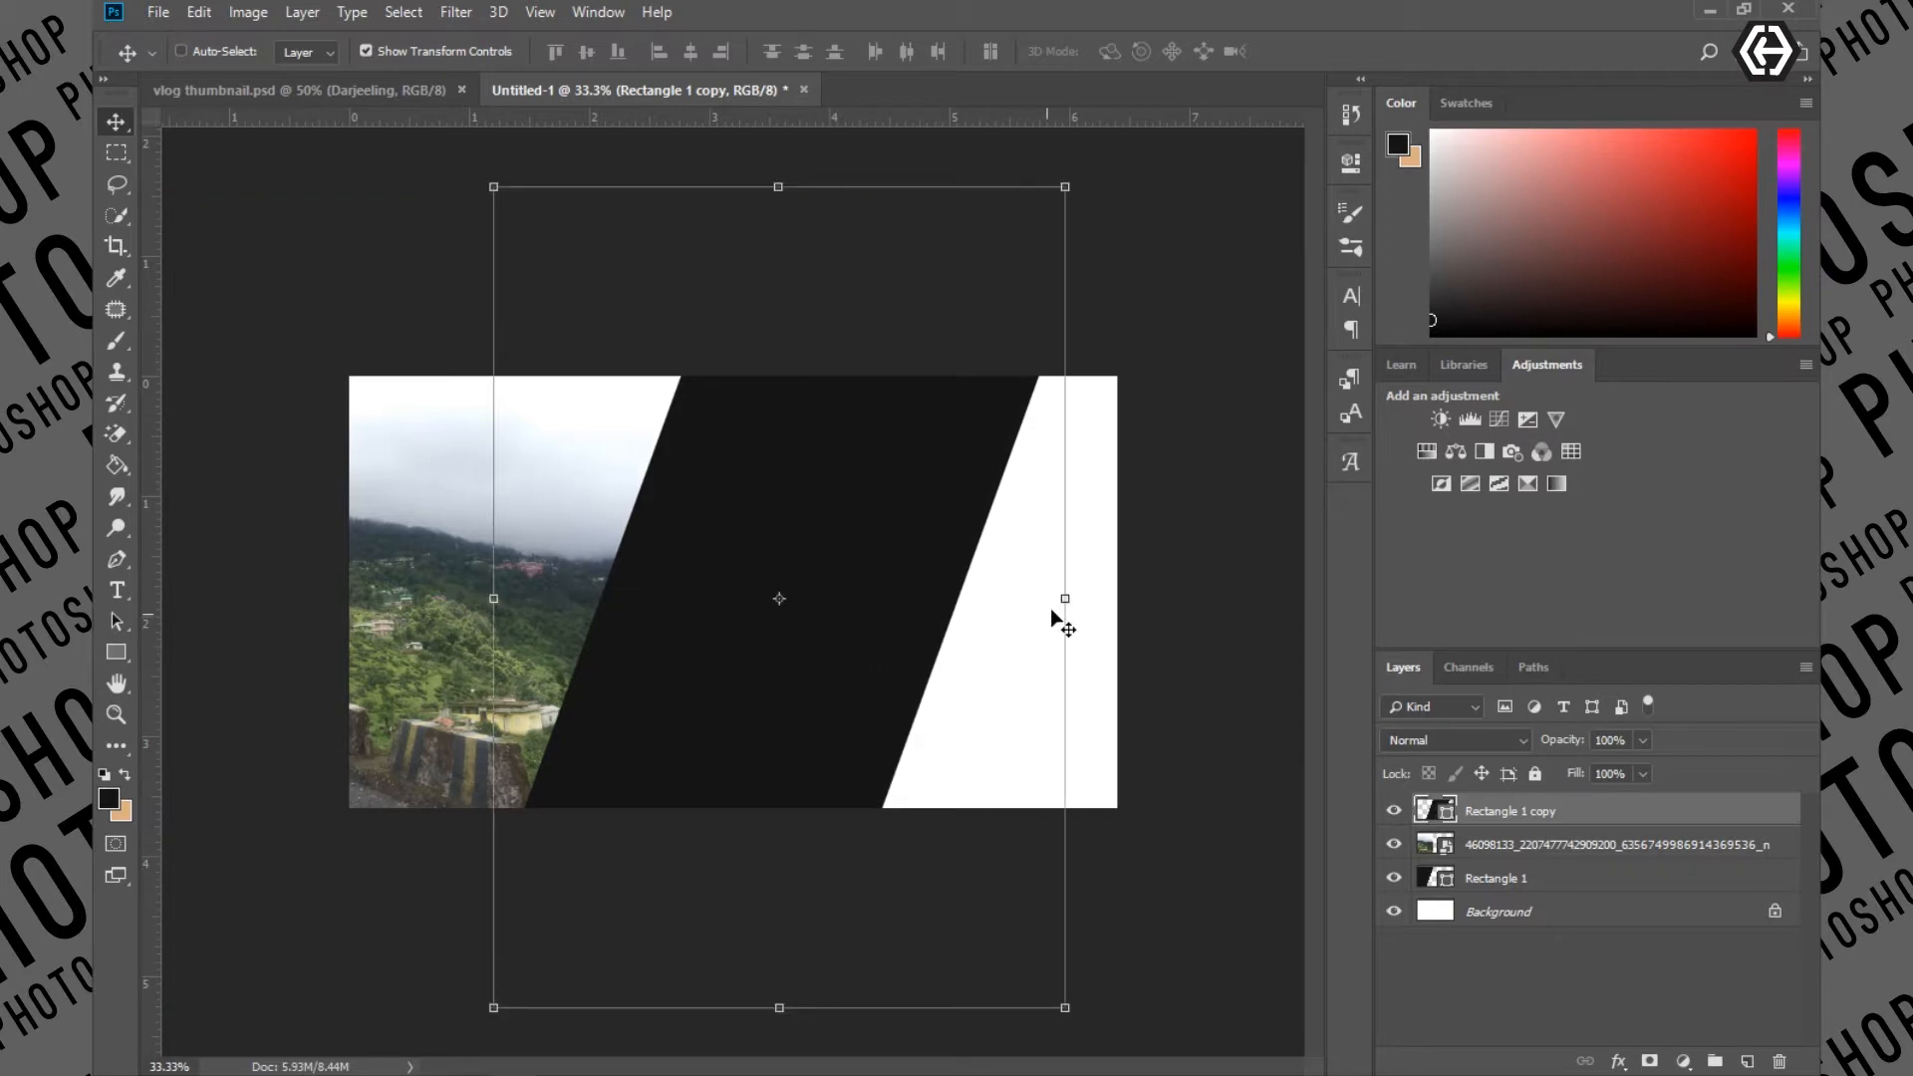
Narrow the middle rectangle to about 88% width and clip the hillside photo to Rectangle 1 again
left_click_drag(1063, 602, 992, 613)
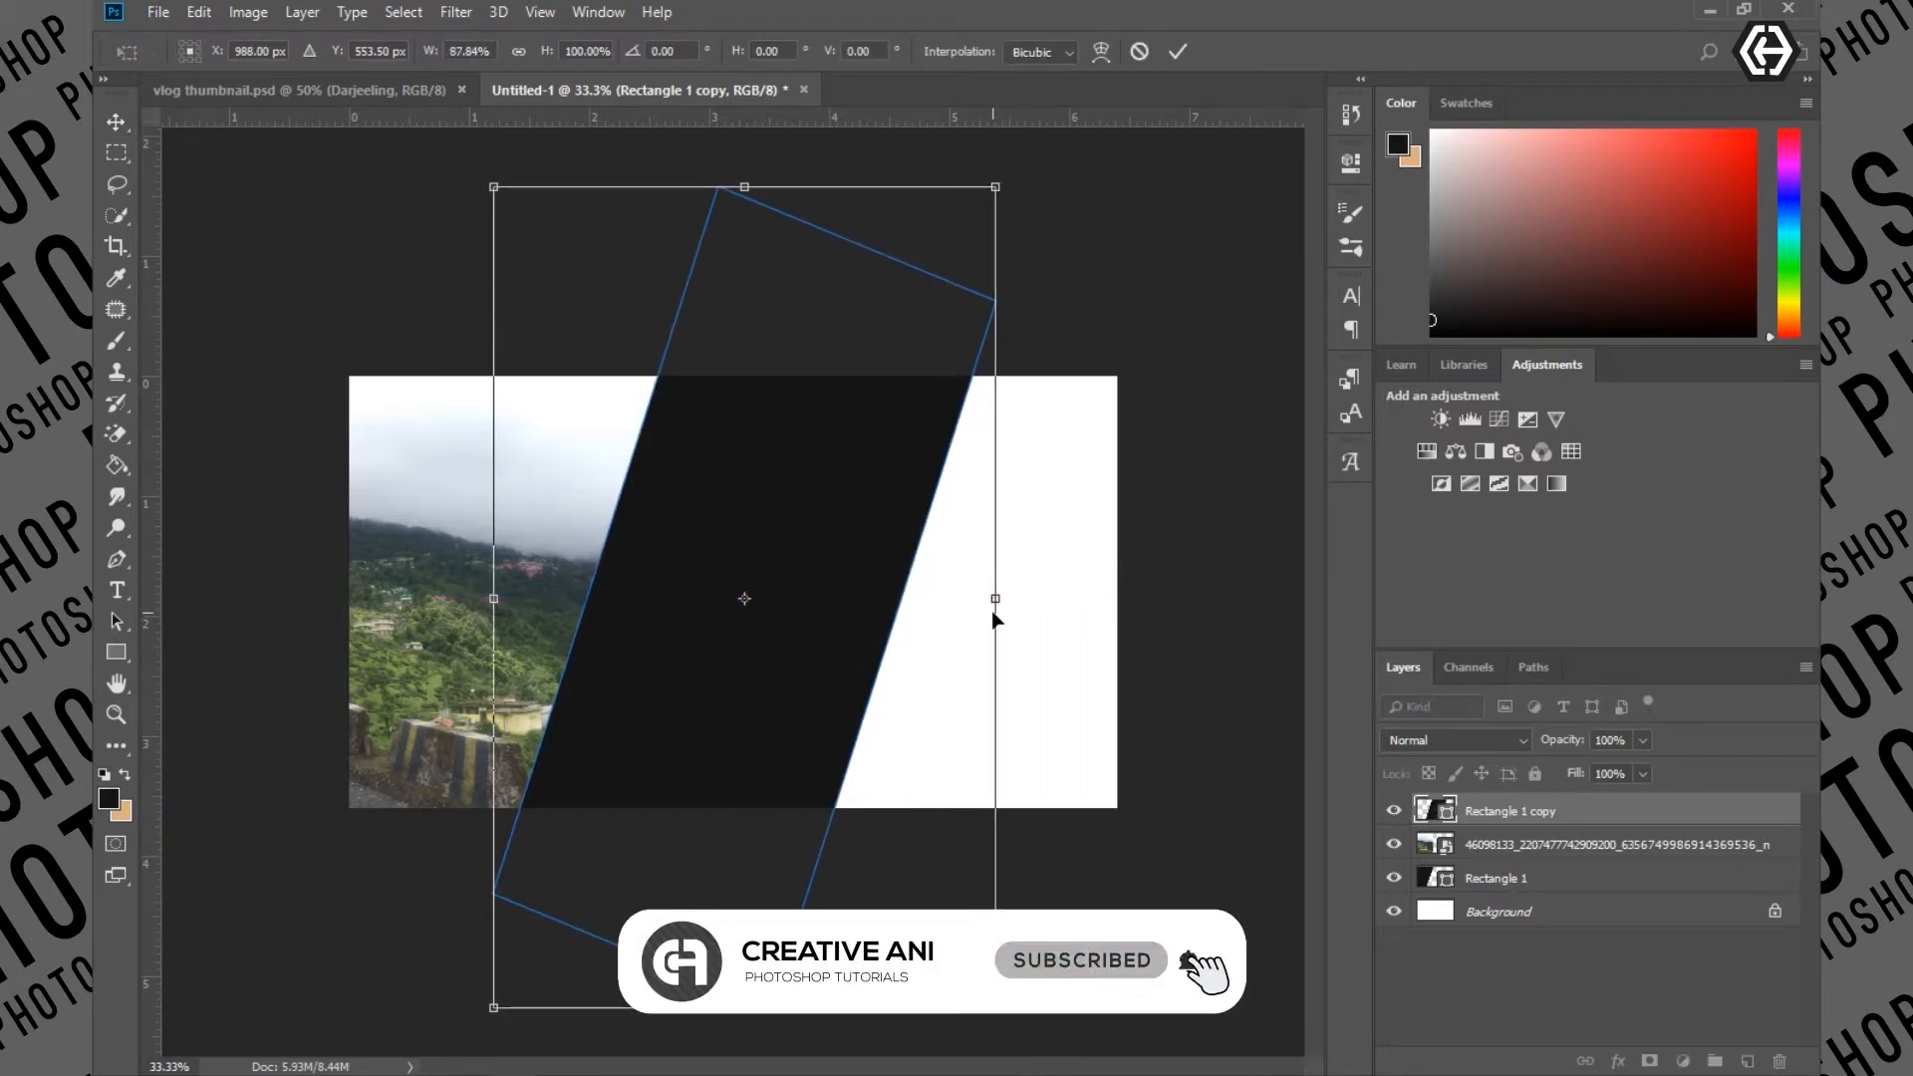
left_click(1177, 54)
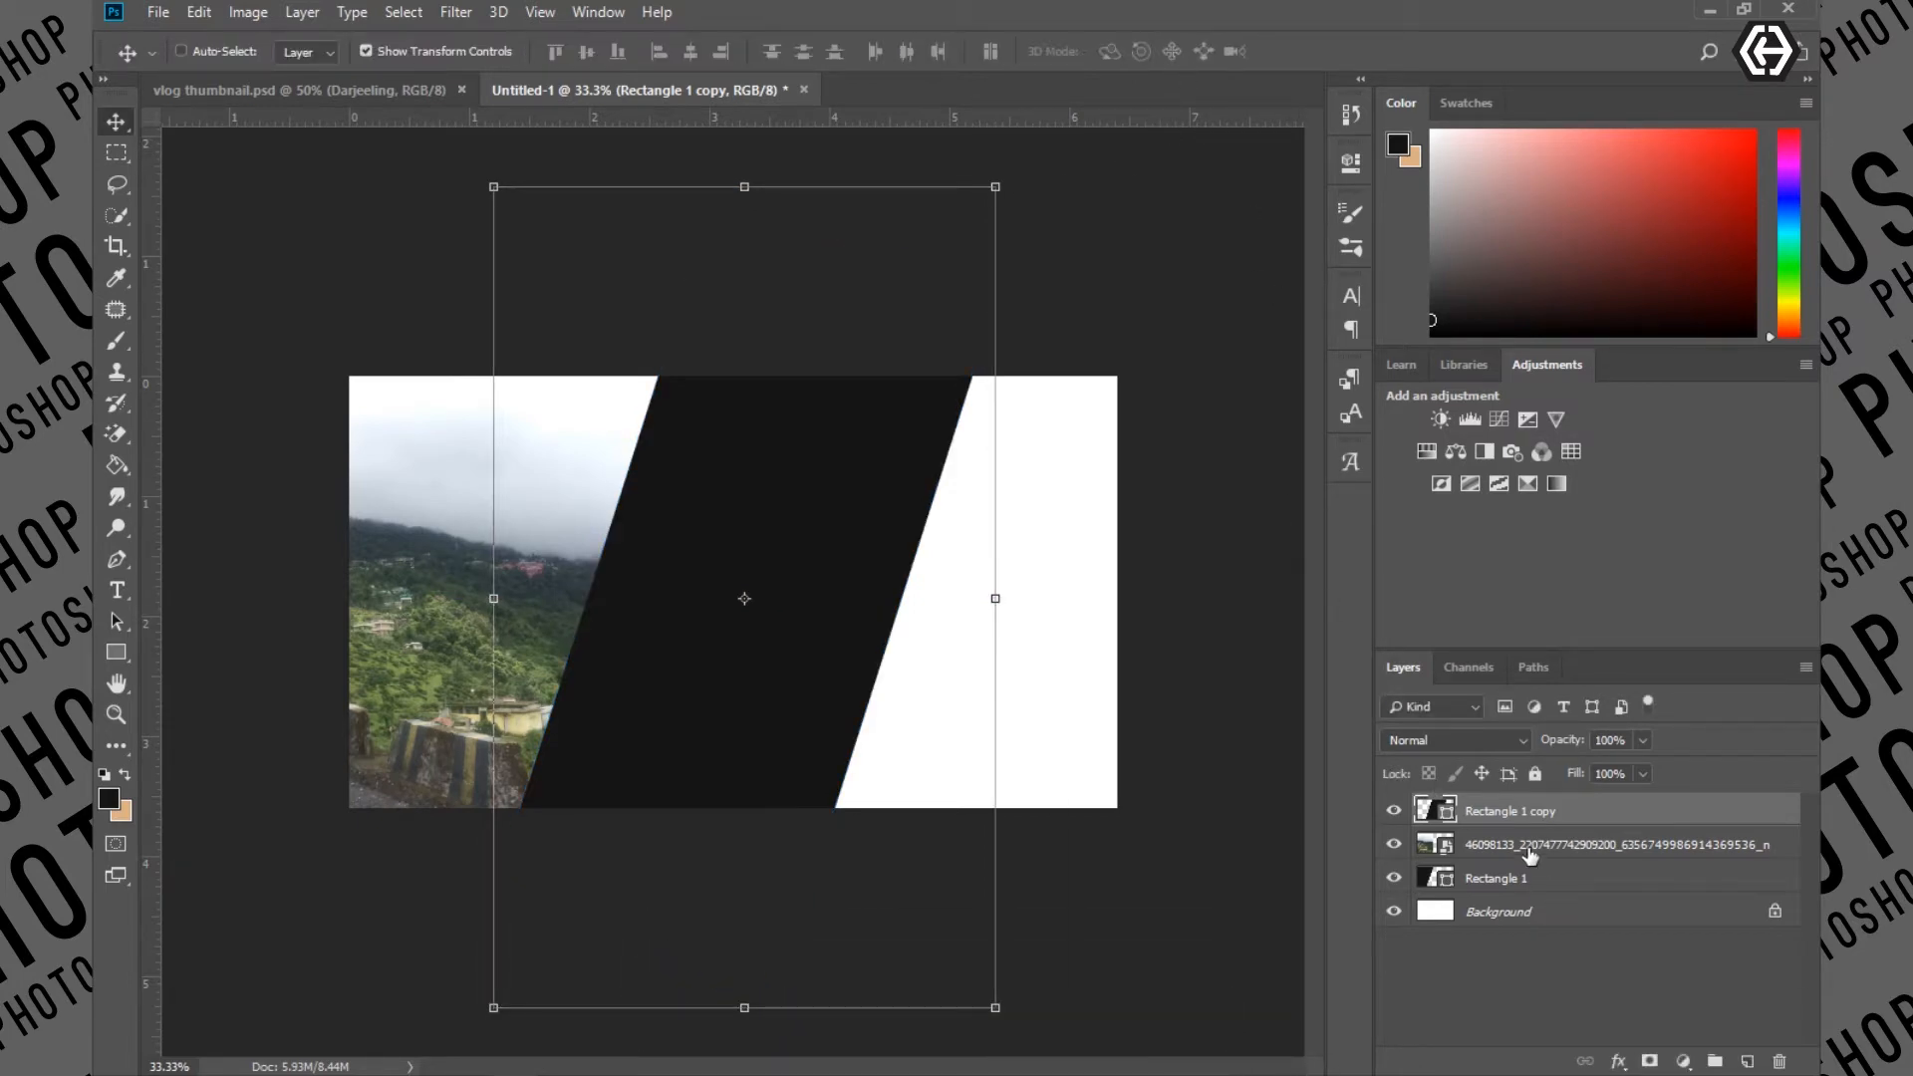
right_click(1531, 853)
left_click(1301, 577)
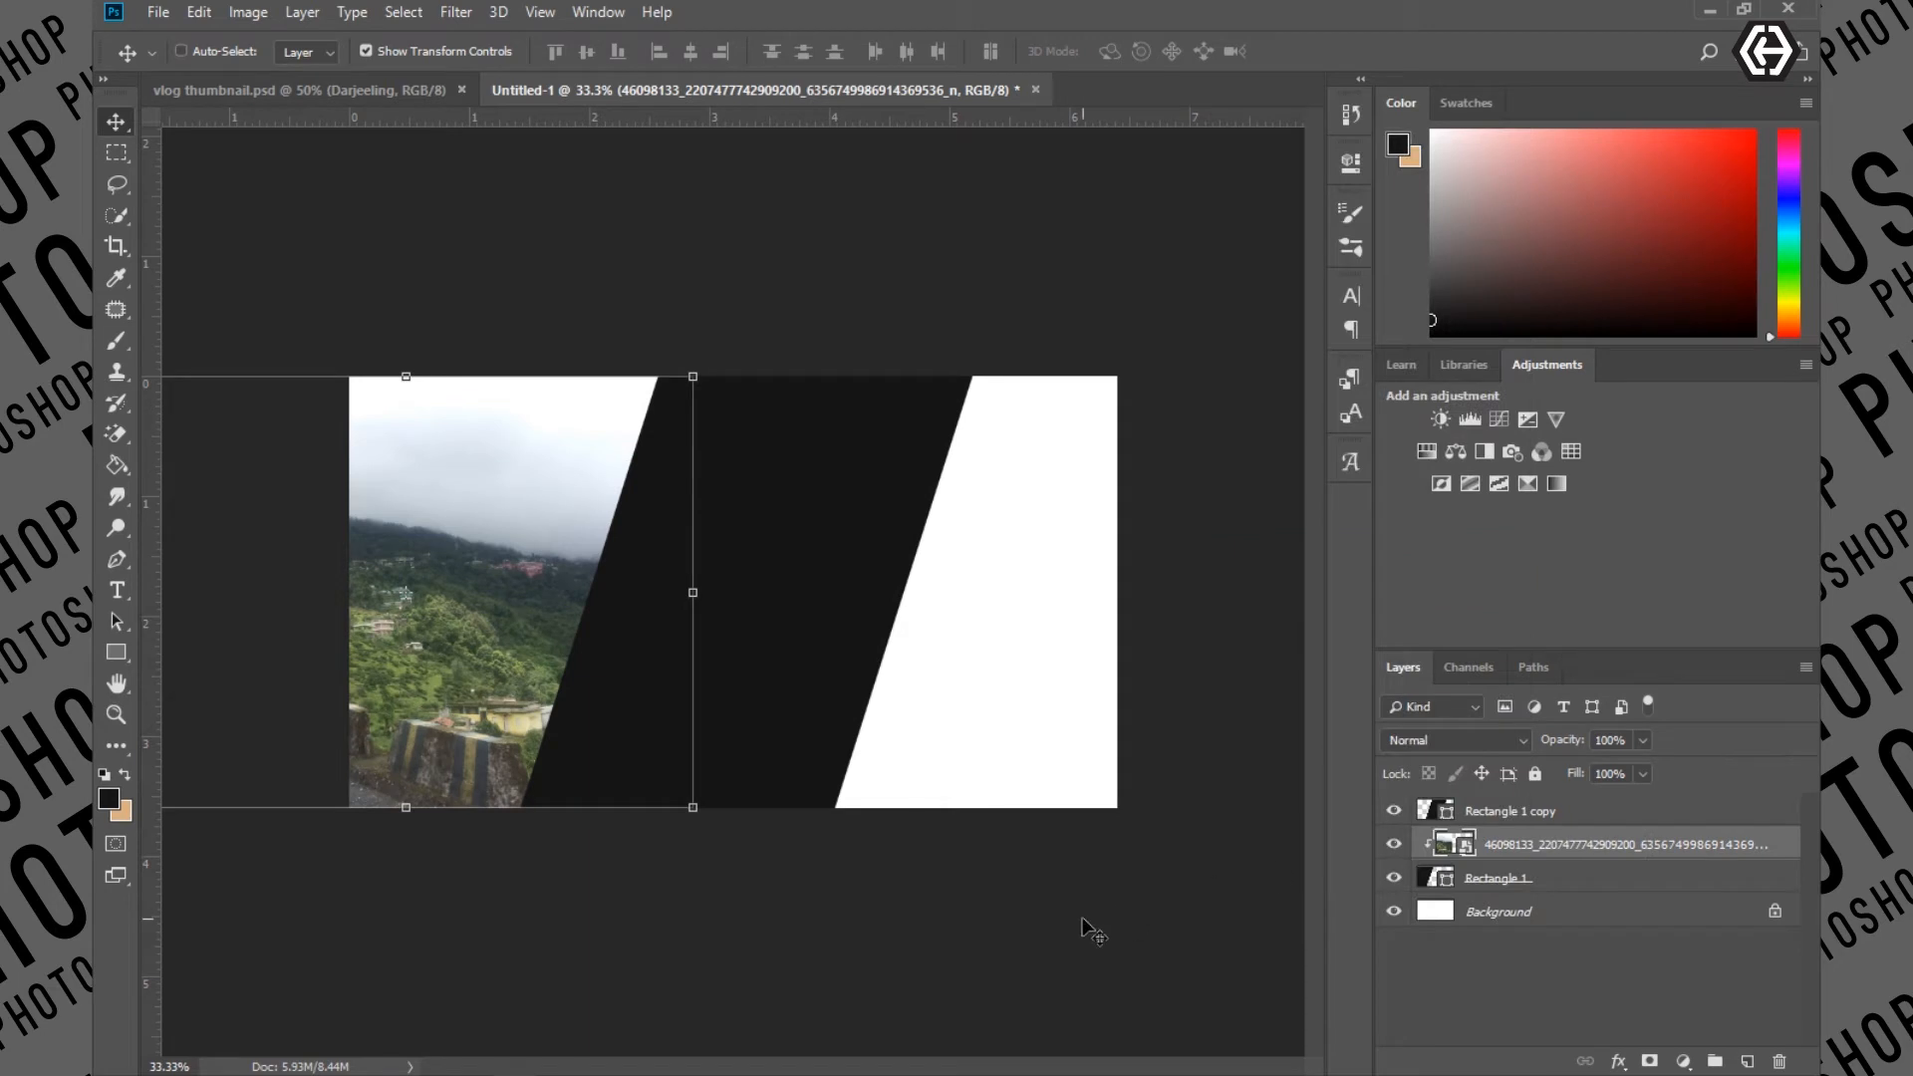
Place the valley photo starting with 46134632 as embedded above the middle rectangle and clip it to that shape
left_click(1541, 821)
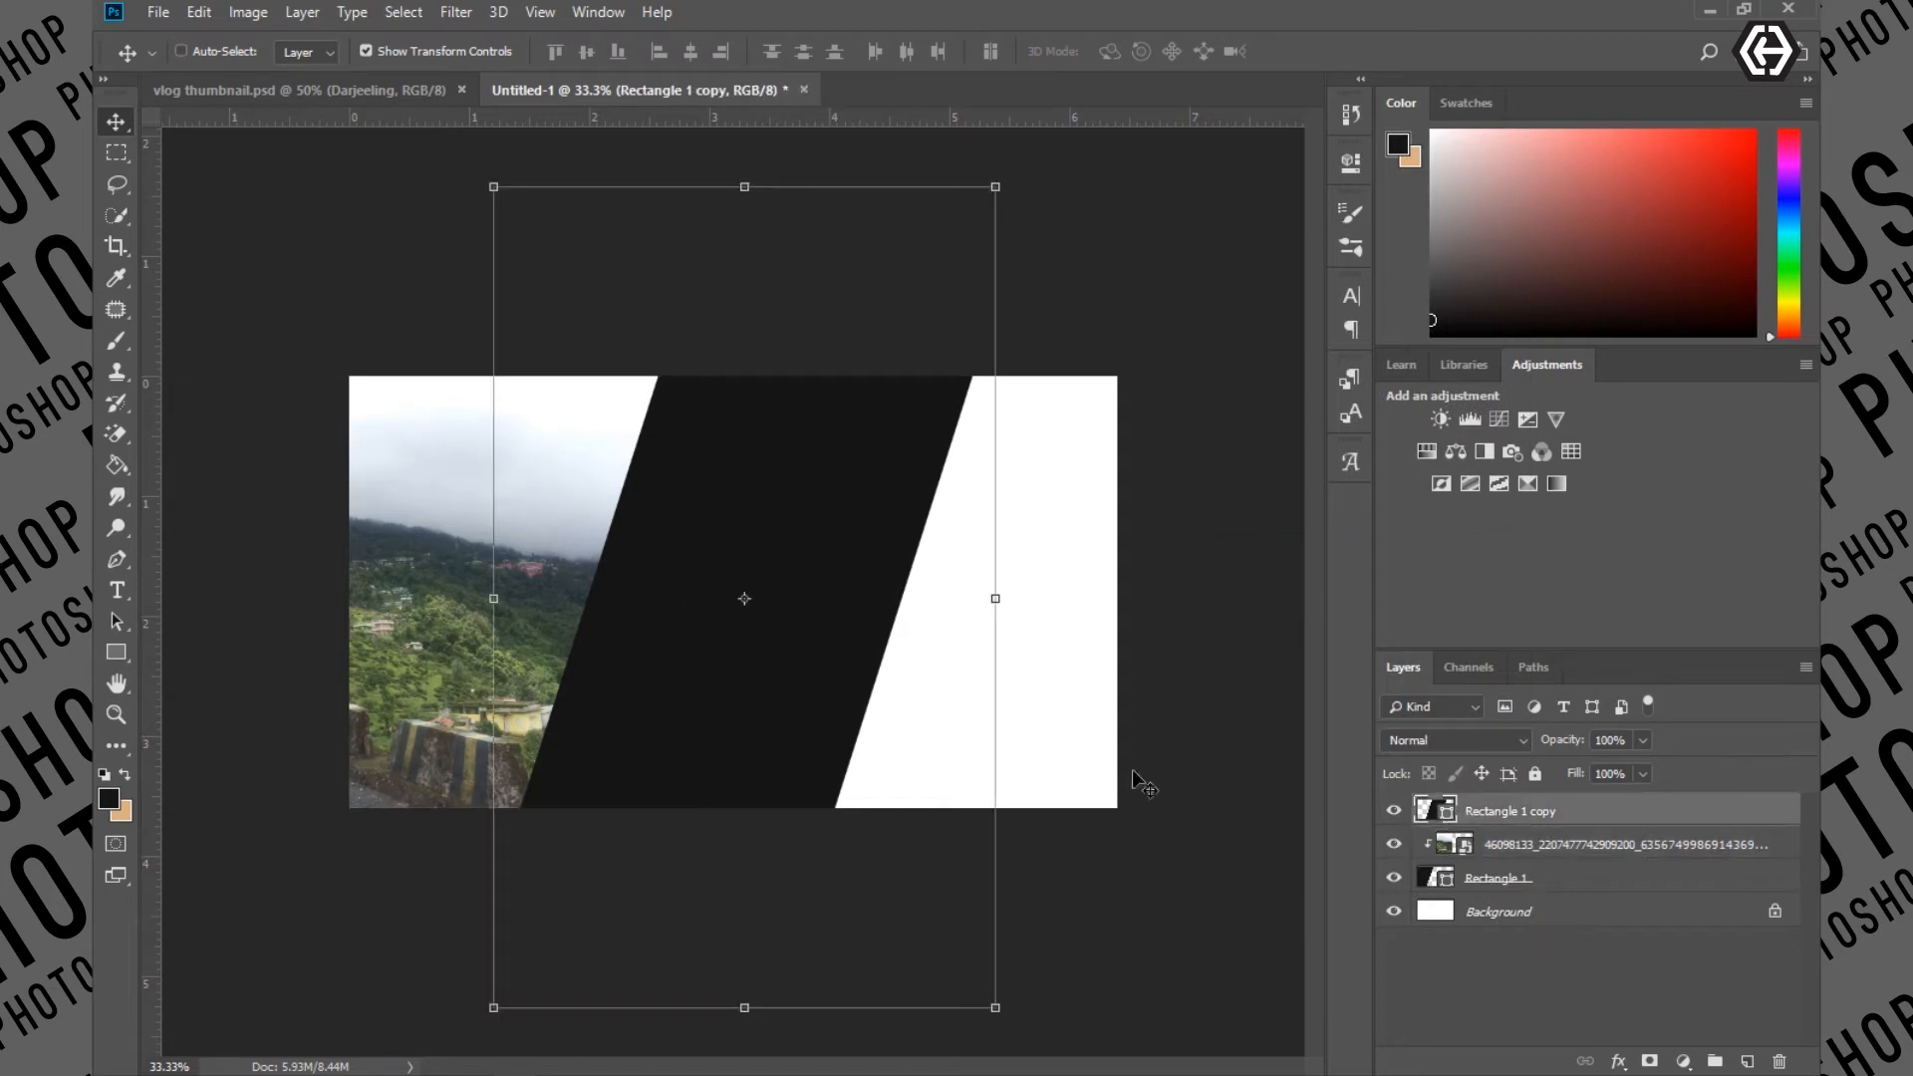
left_click(157, 14)
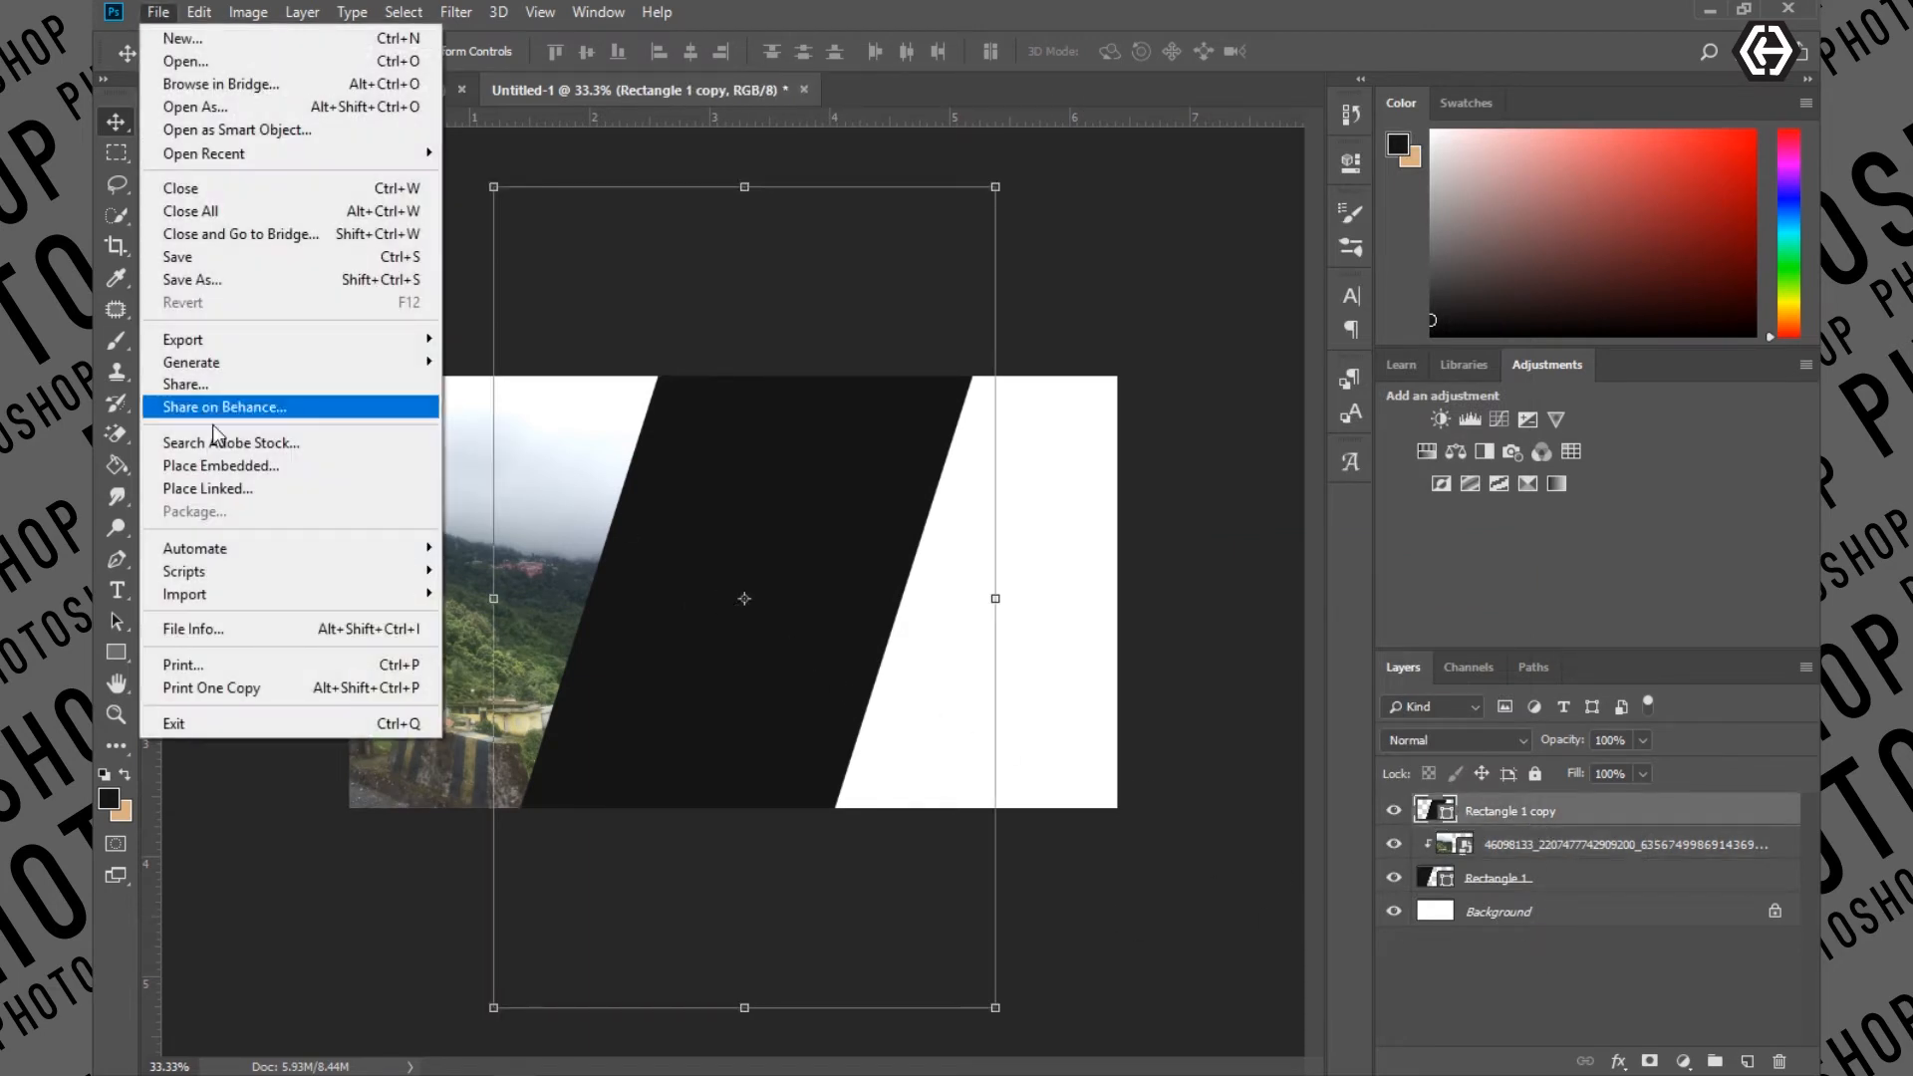
left_click(243, 468)
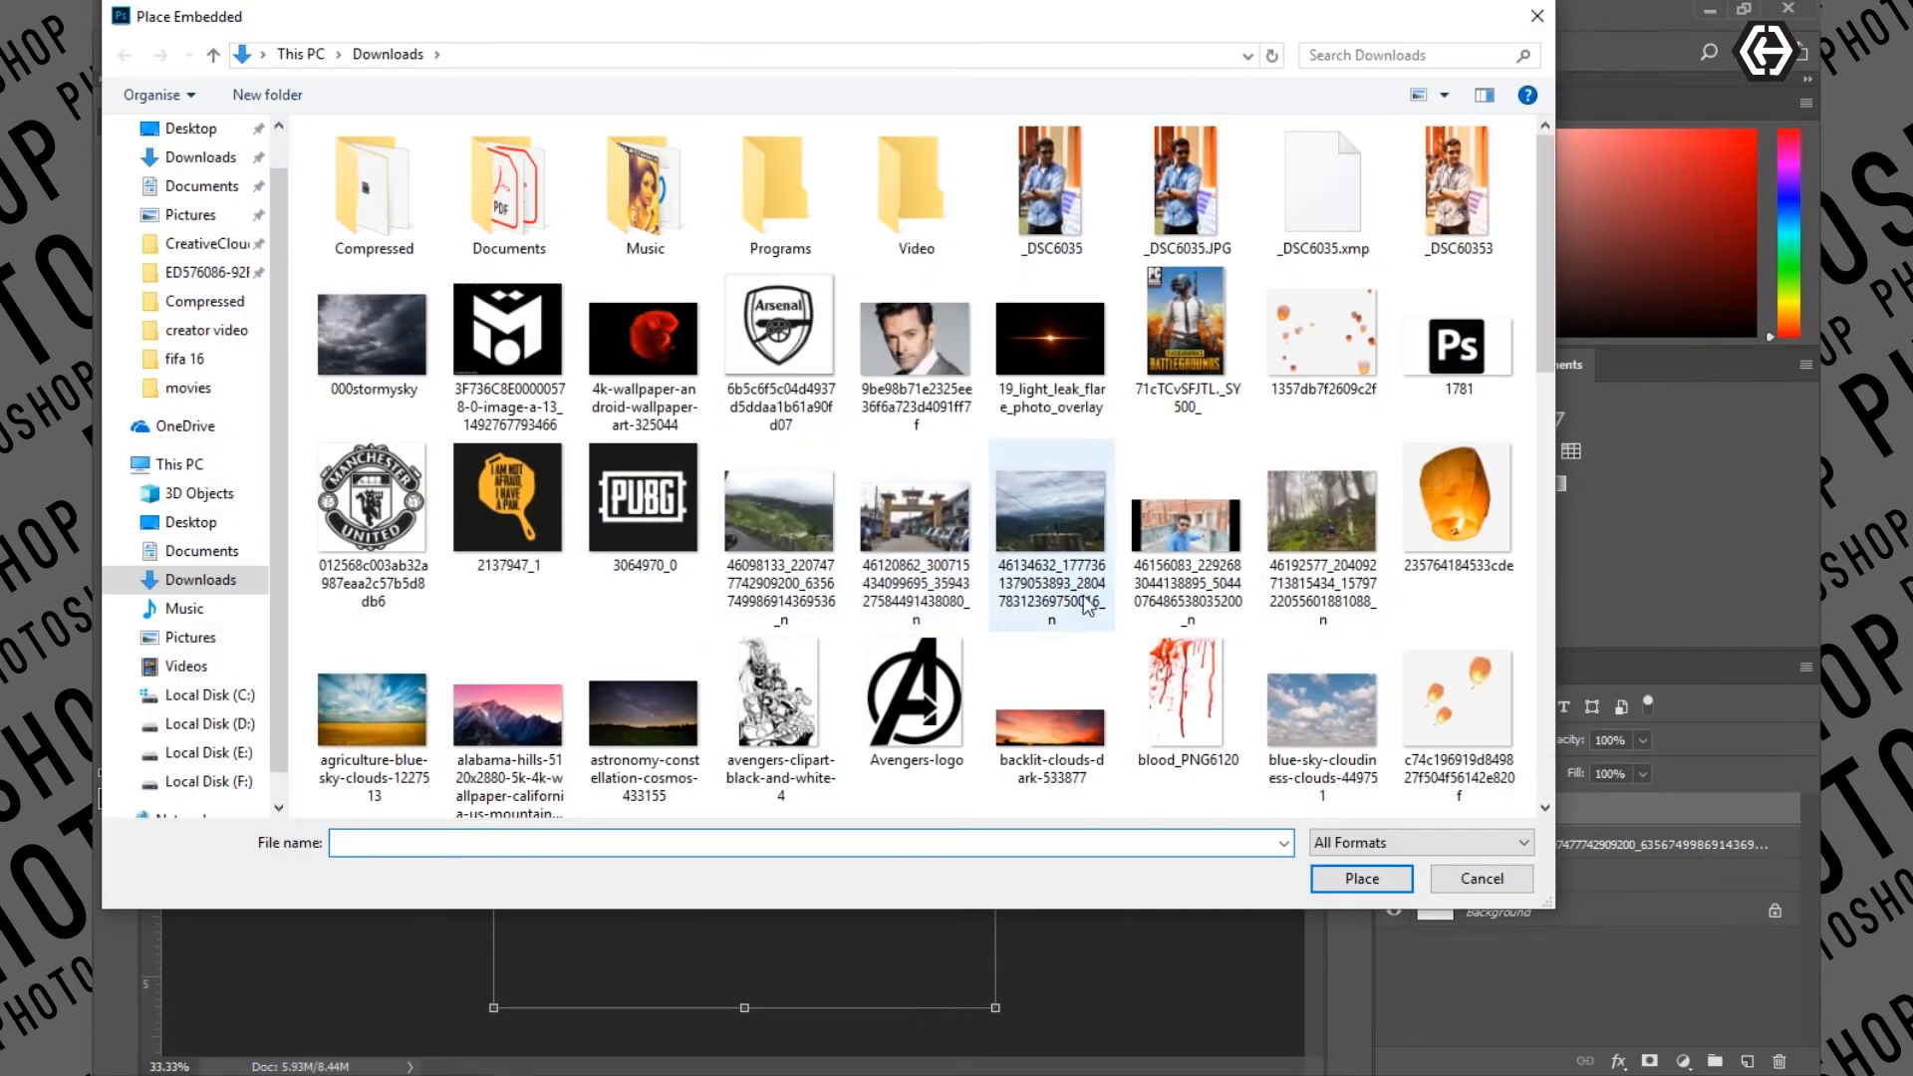
double_click(1092, 613)
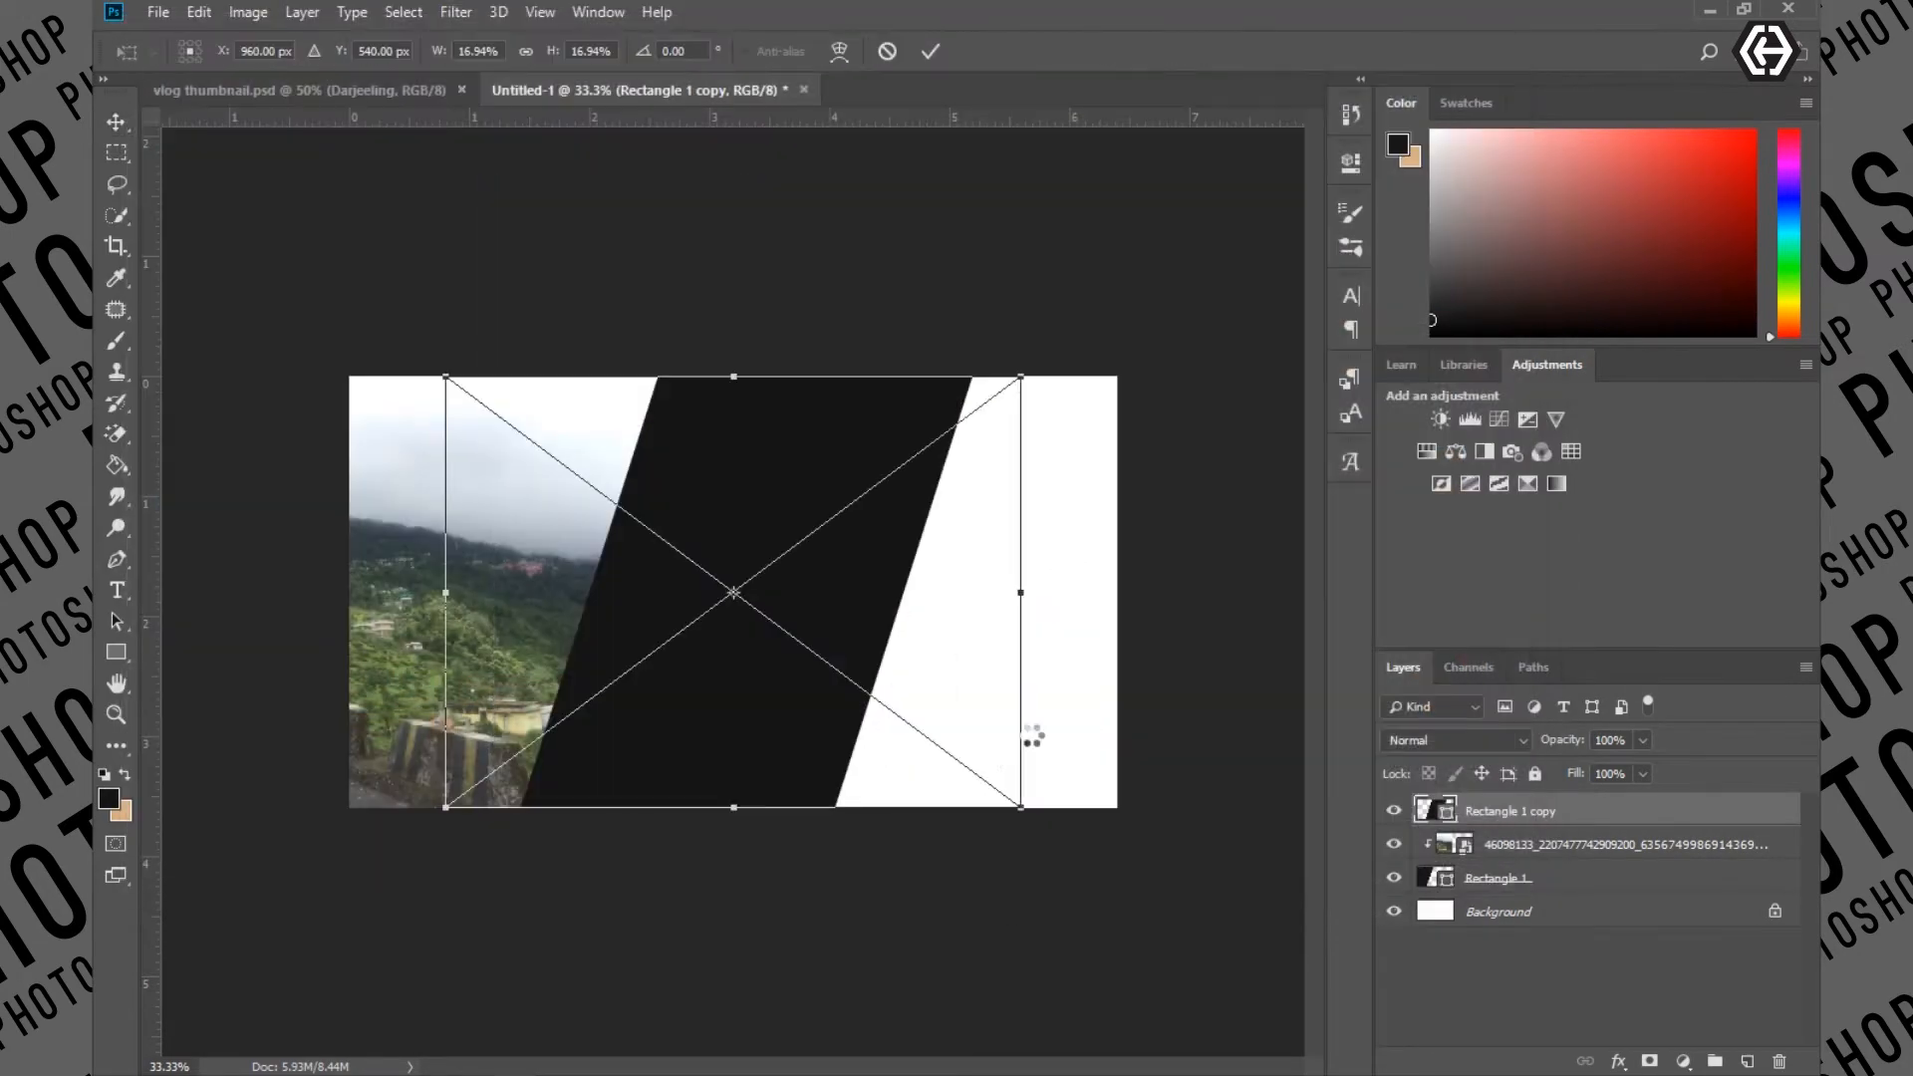
left_click(931, 51)
right_click(1580, 819)
left_click(1336, 577)
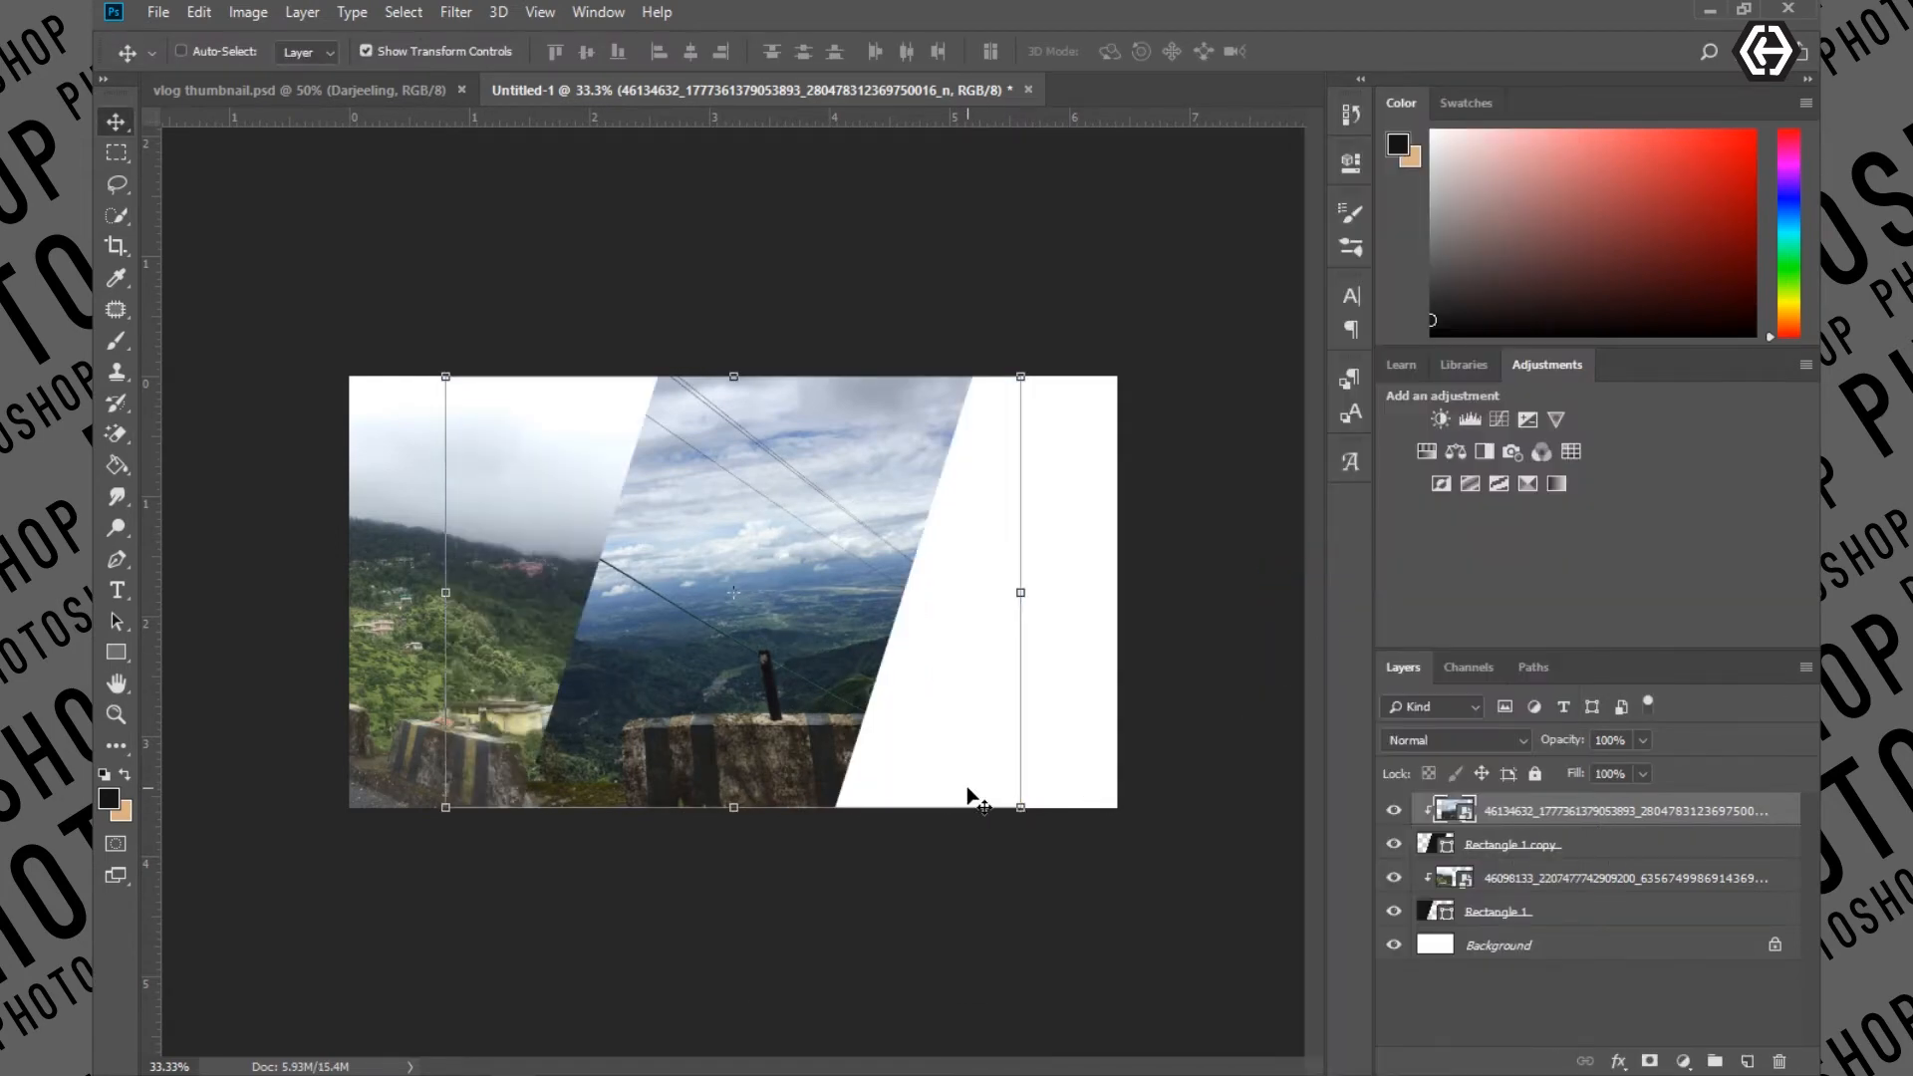
Duplicate the middle rectangle above the valley photo and clip that photo to the original middle rectangle again
left_click(1575, 850)
left_click_drag(1666, 858, 1747, 1063)
left_click_drag(1517, 849, 1519, 802)
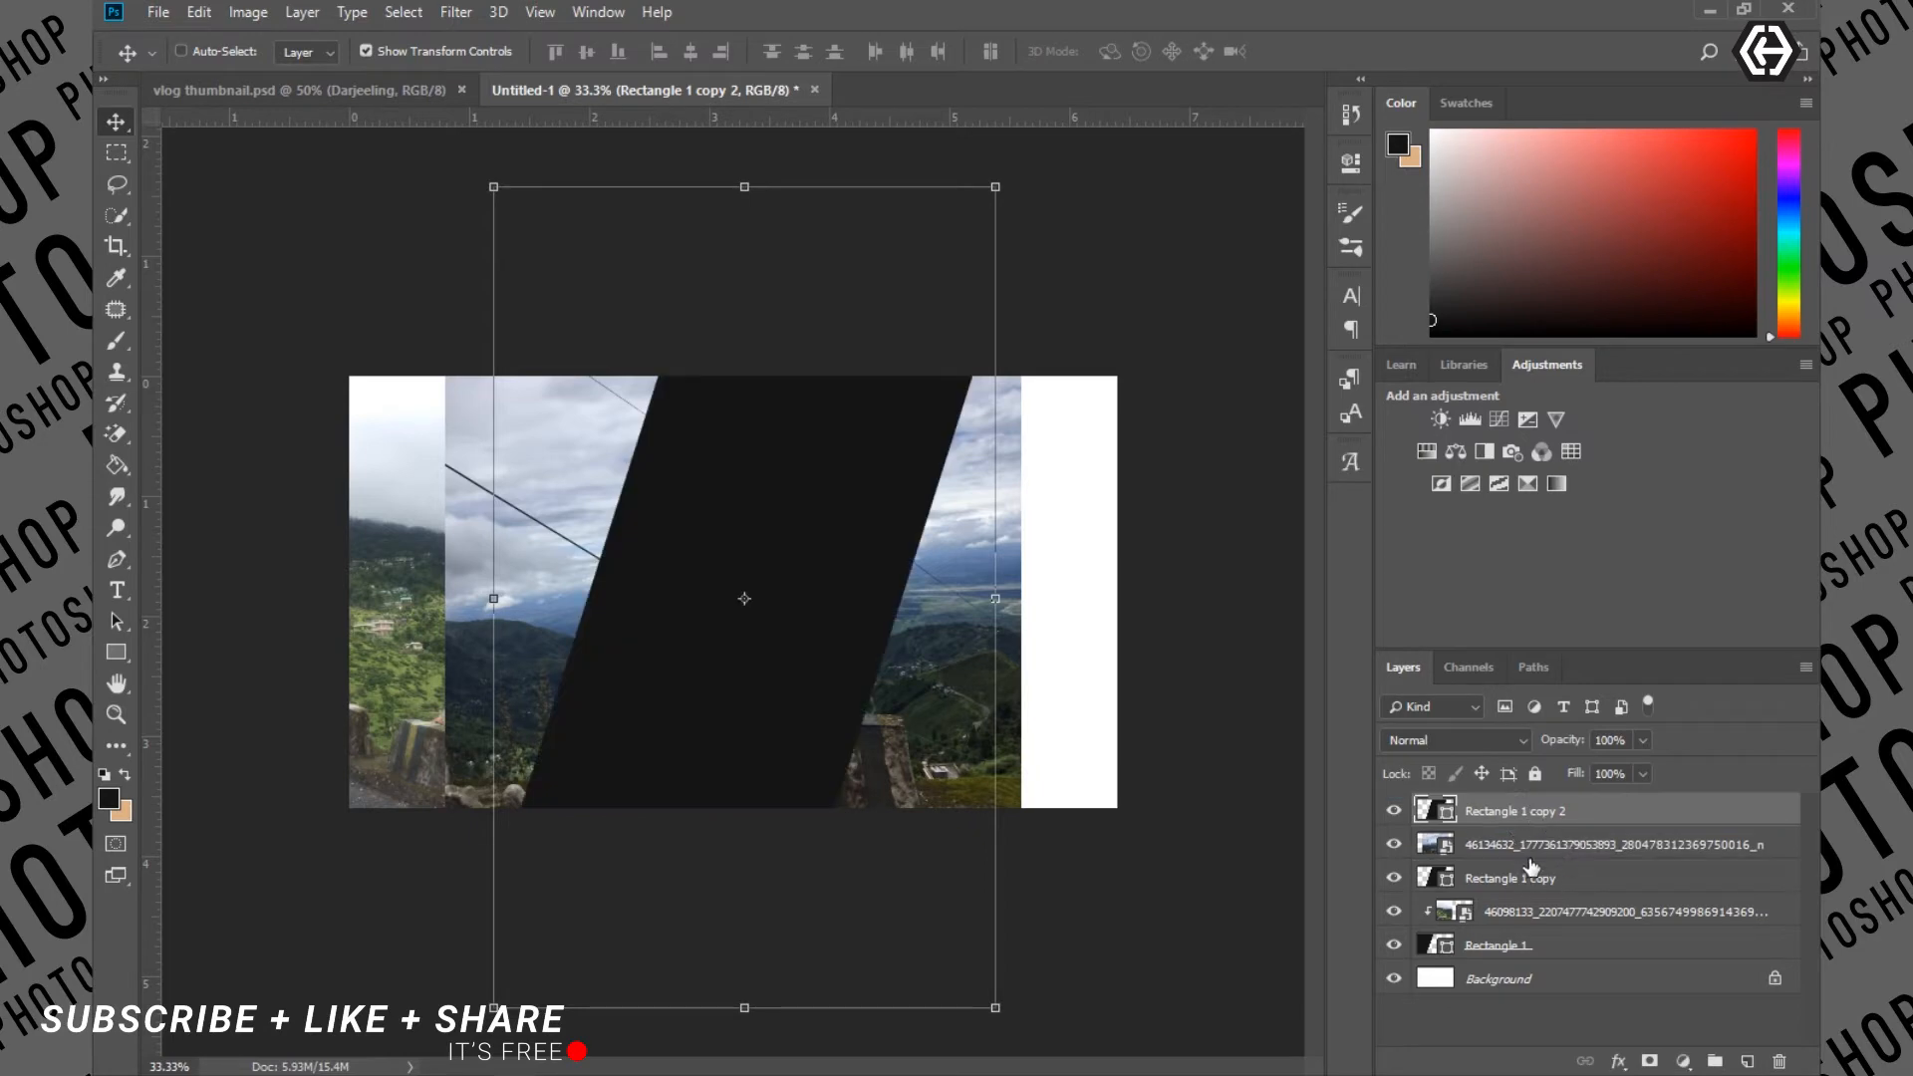
left_click(1531, 853)
right_click(1535, 853)
left_click(1371, 578)
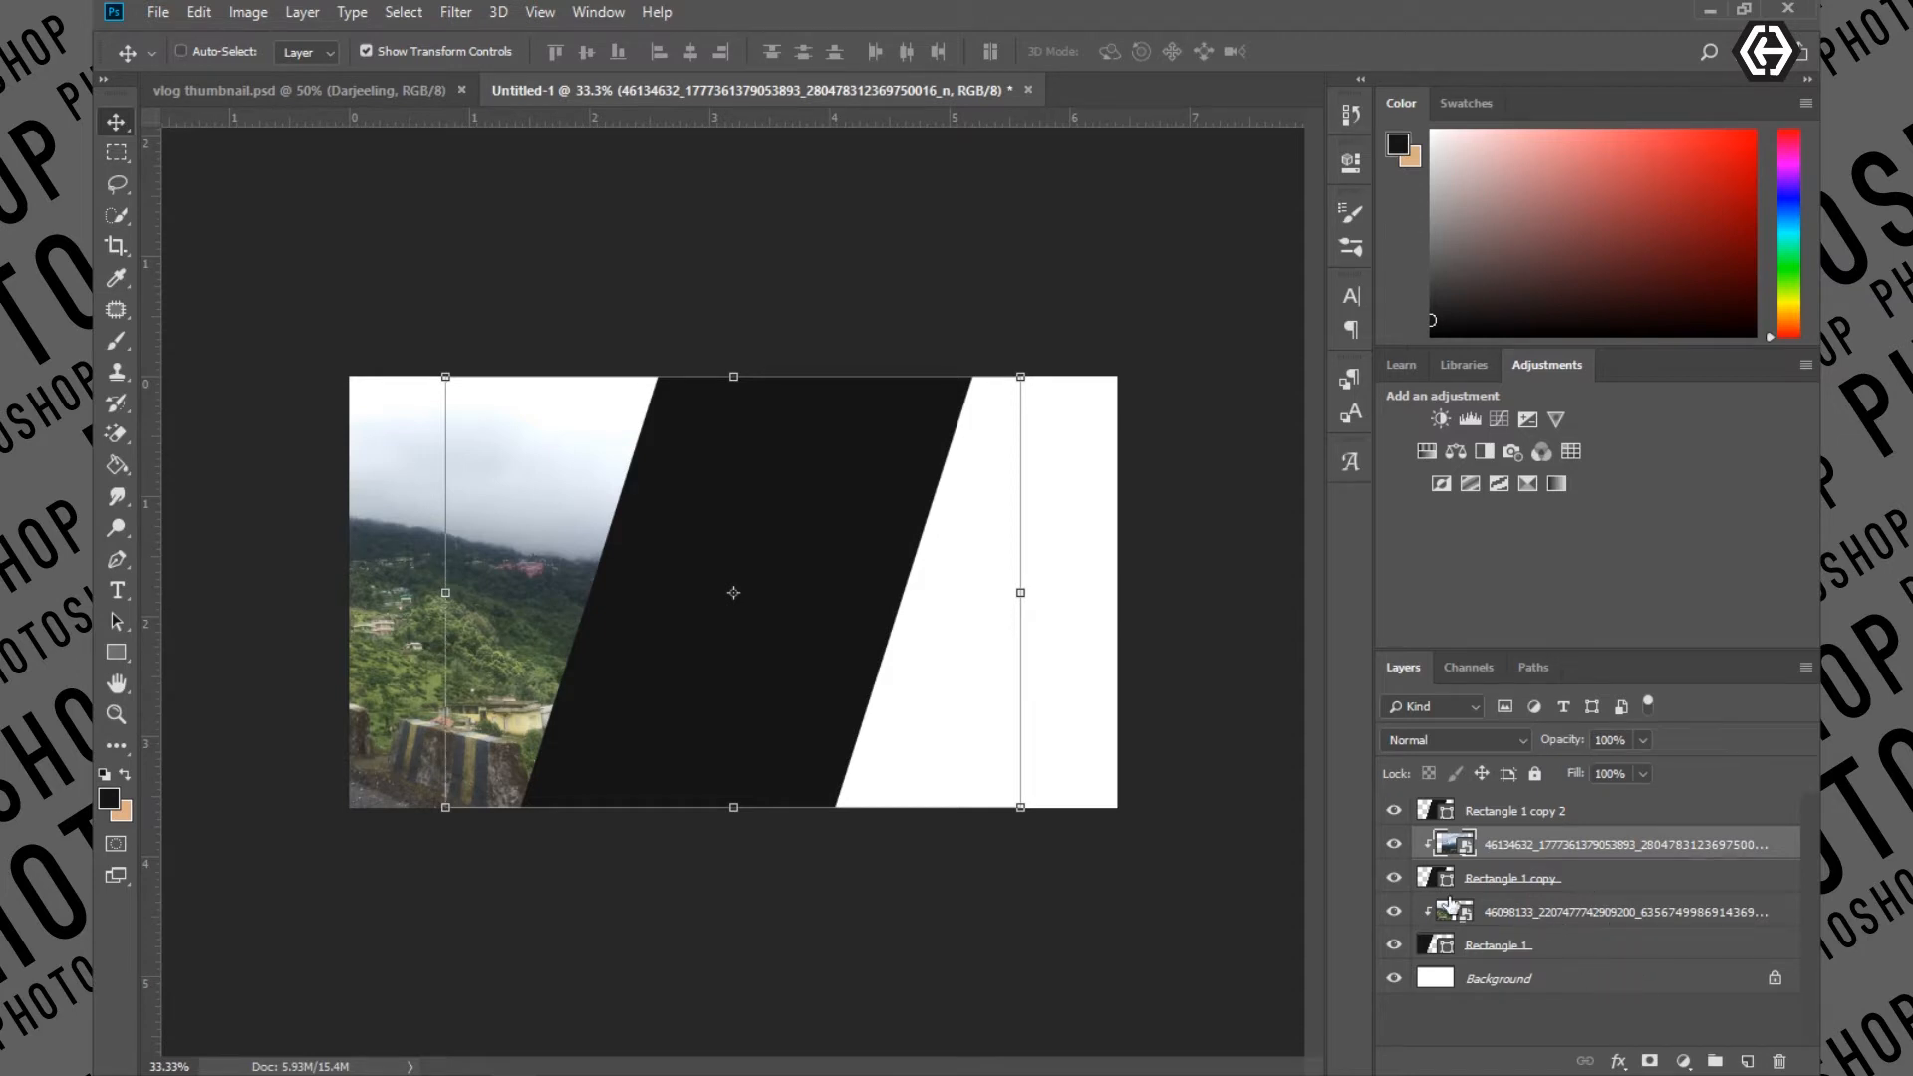
Move the new duplicate rectangle to the canvas's right side and delete its layer
left_click(1395, 879)
left_click(1395, 844)
left_click_drag(713, 719, 1110, 739)
left_click(1515, 811)
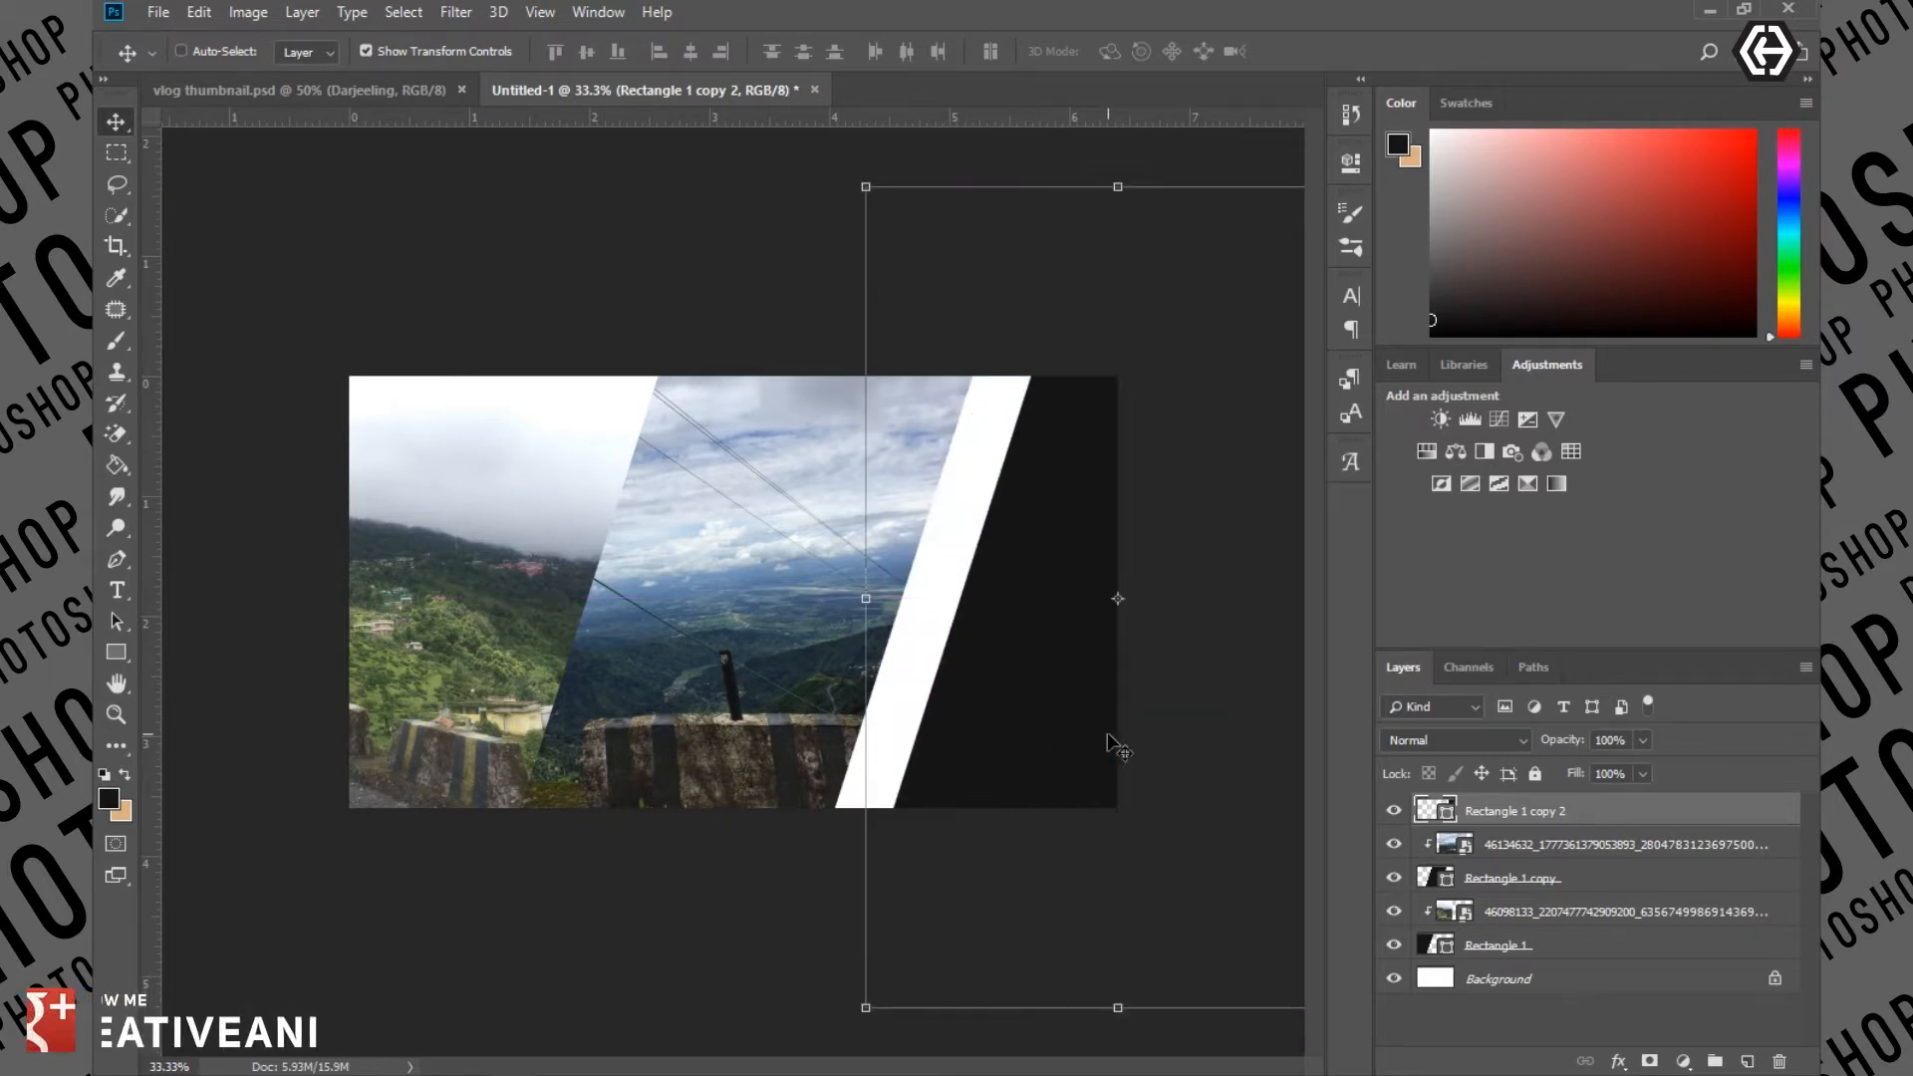
left_click_drag(1580, 823, 1780, 1061)
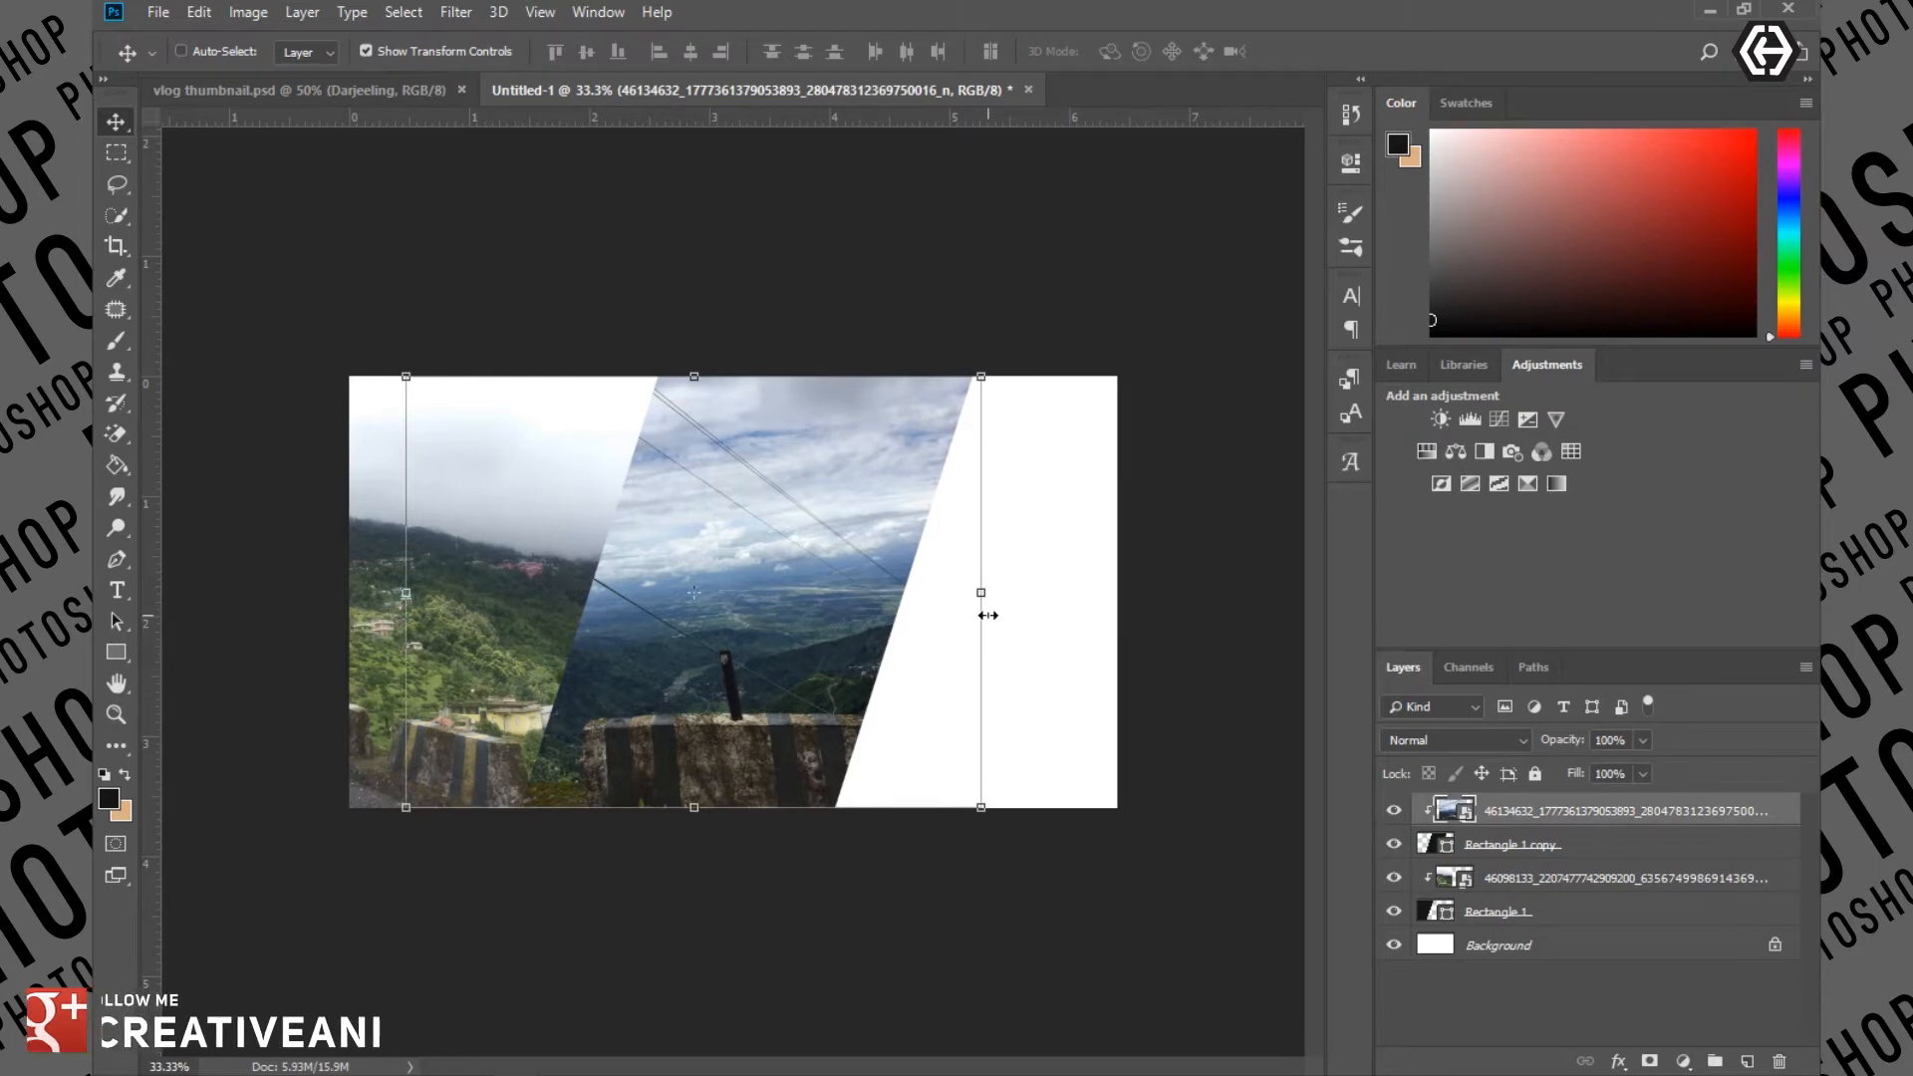
Place the forest photo starting with 46192577 as embedded, move it to the canvas's right side and put its layer directly above Background
left_click(155, 10)
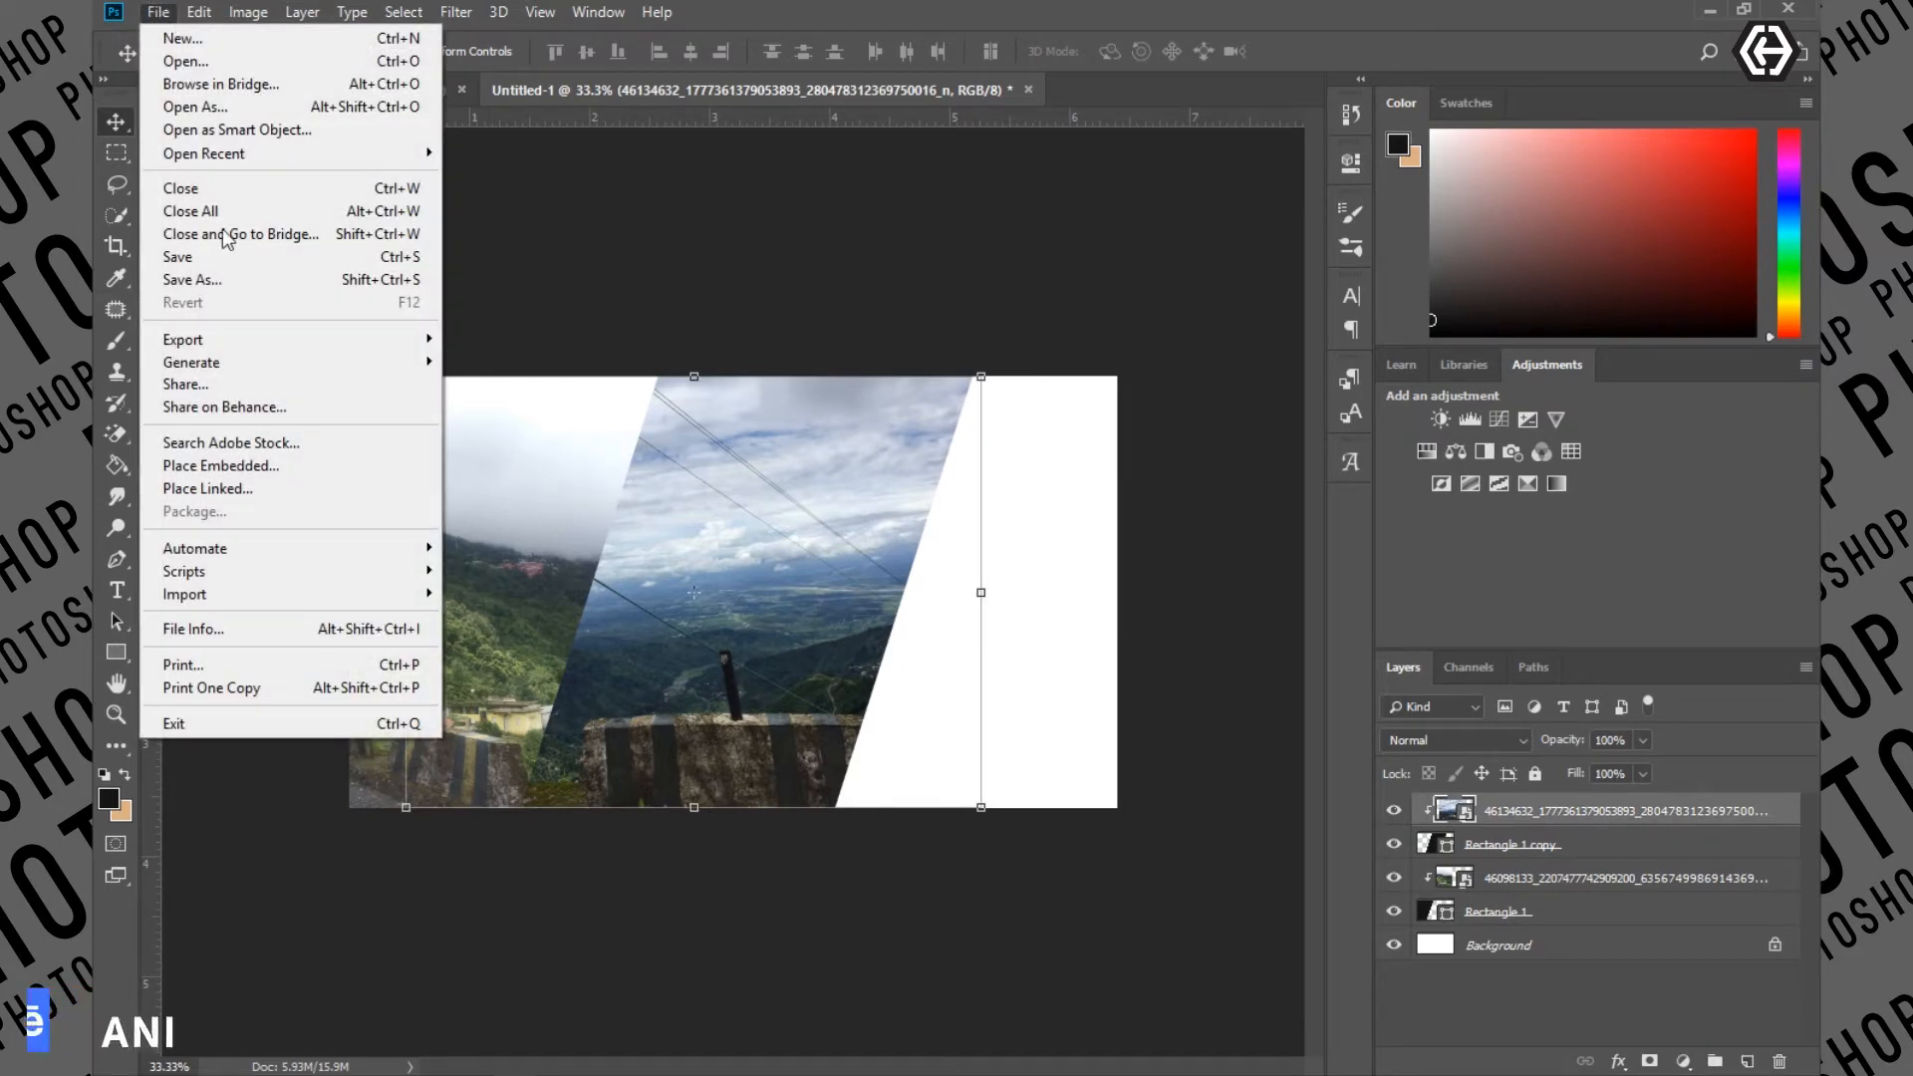
left_click(269, 461)
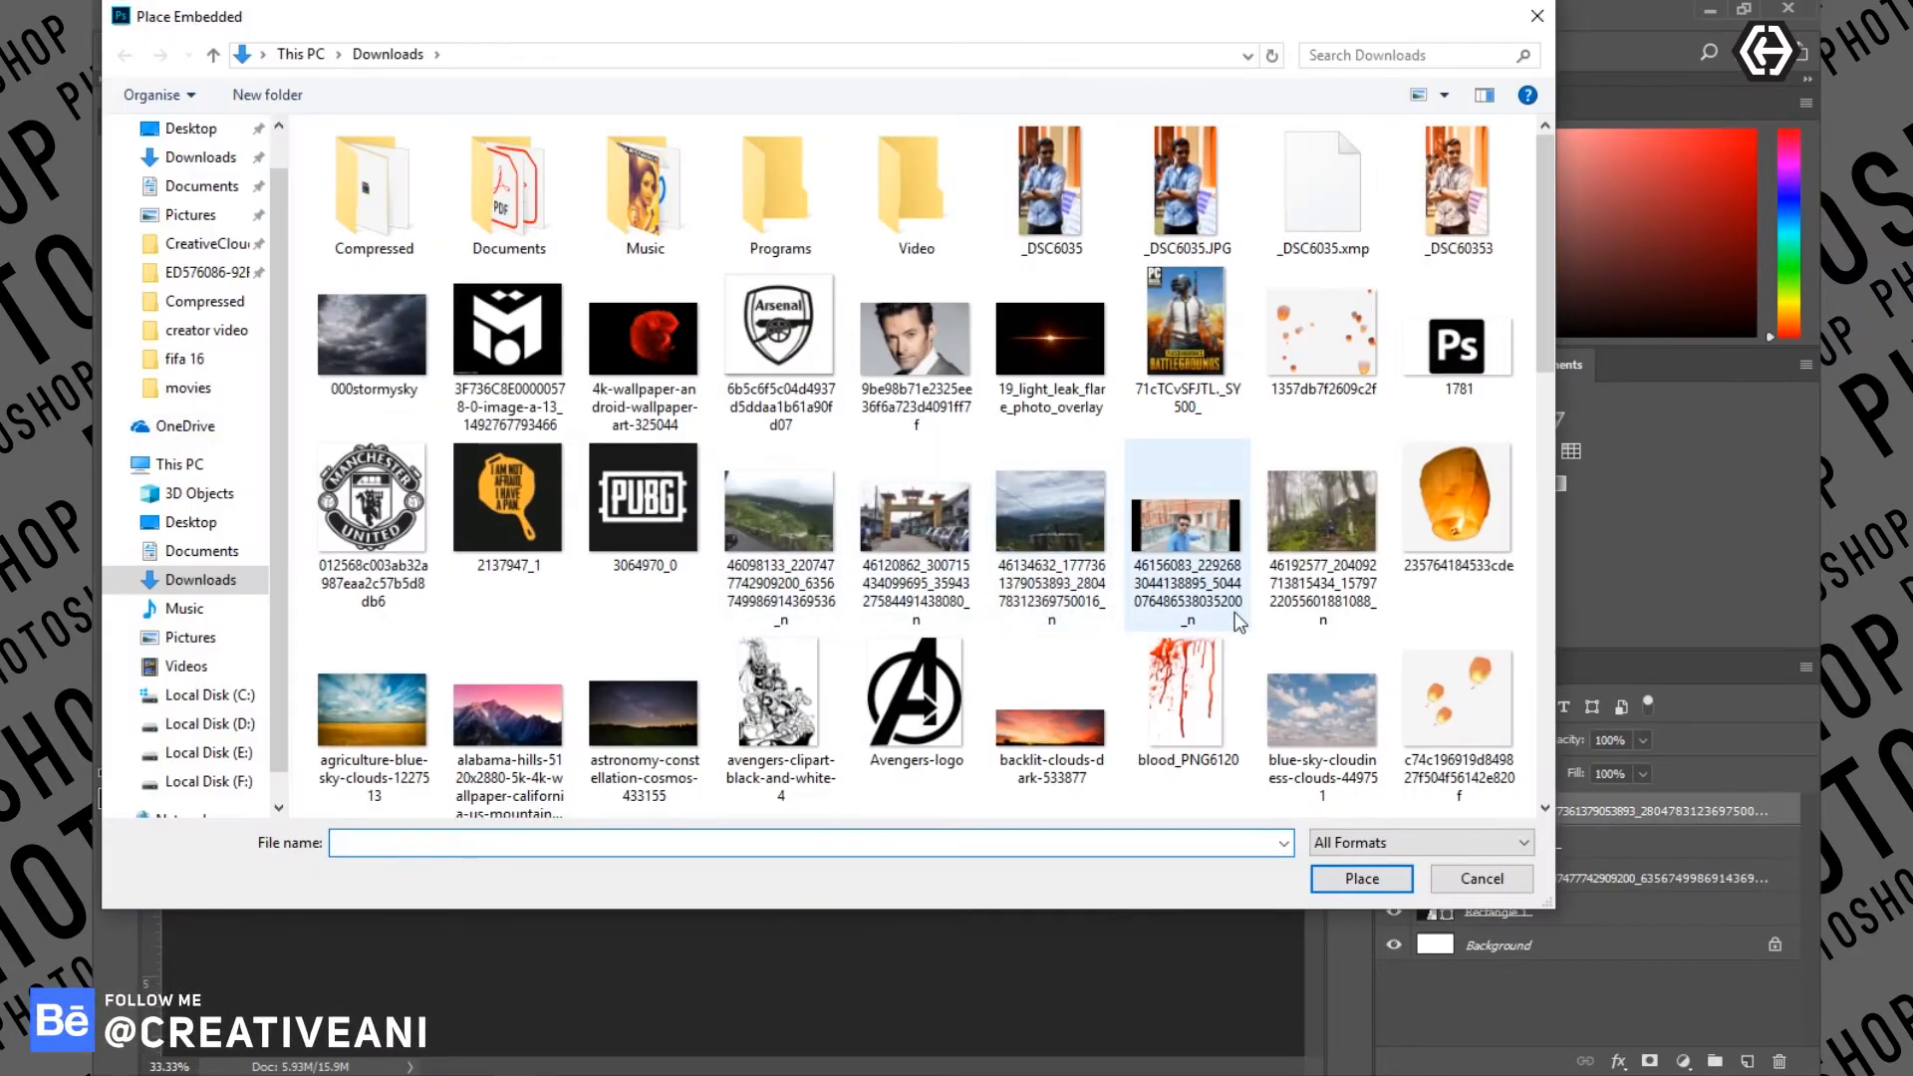
double_click(1313, 550)
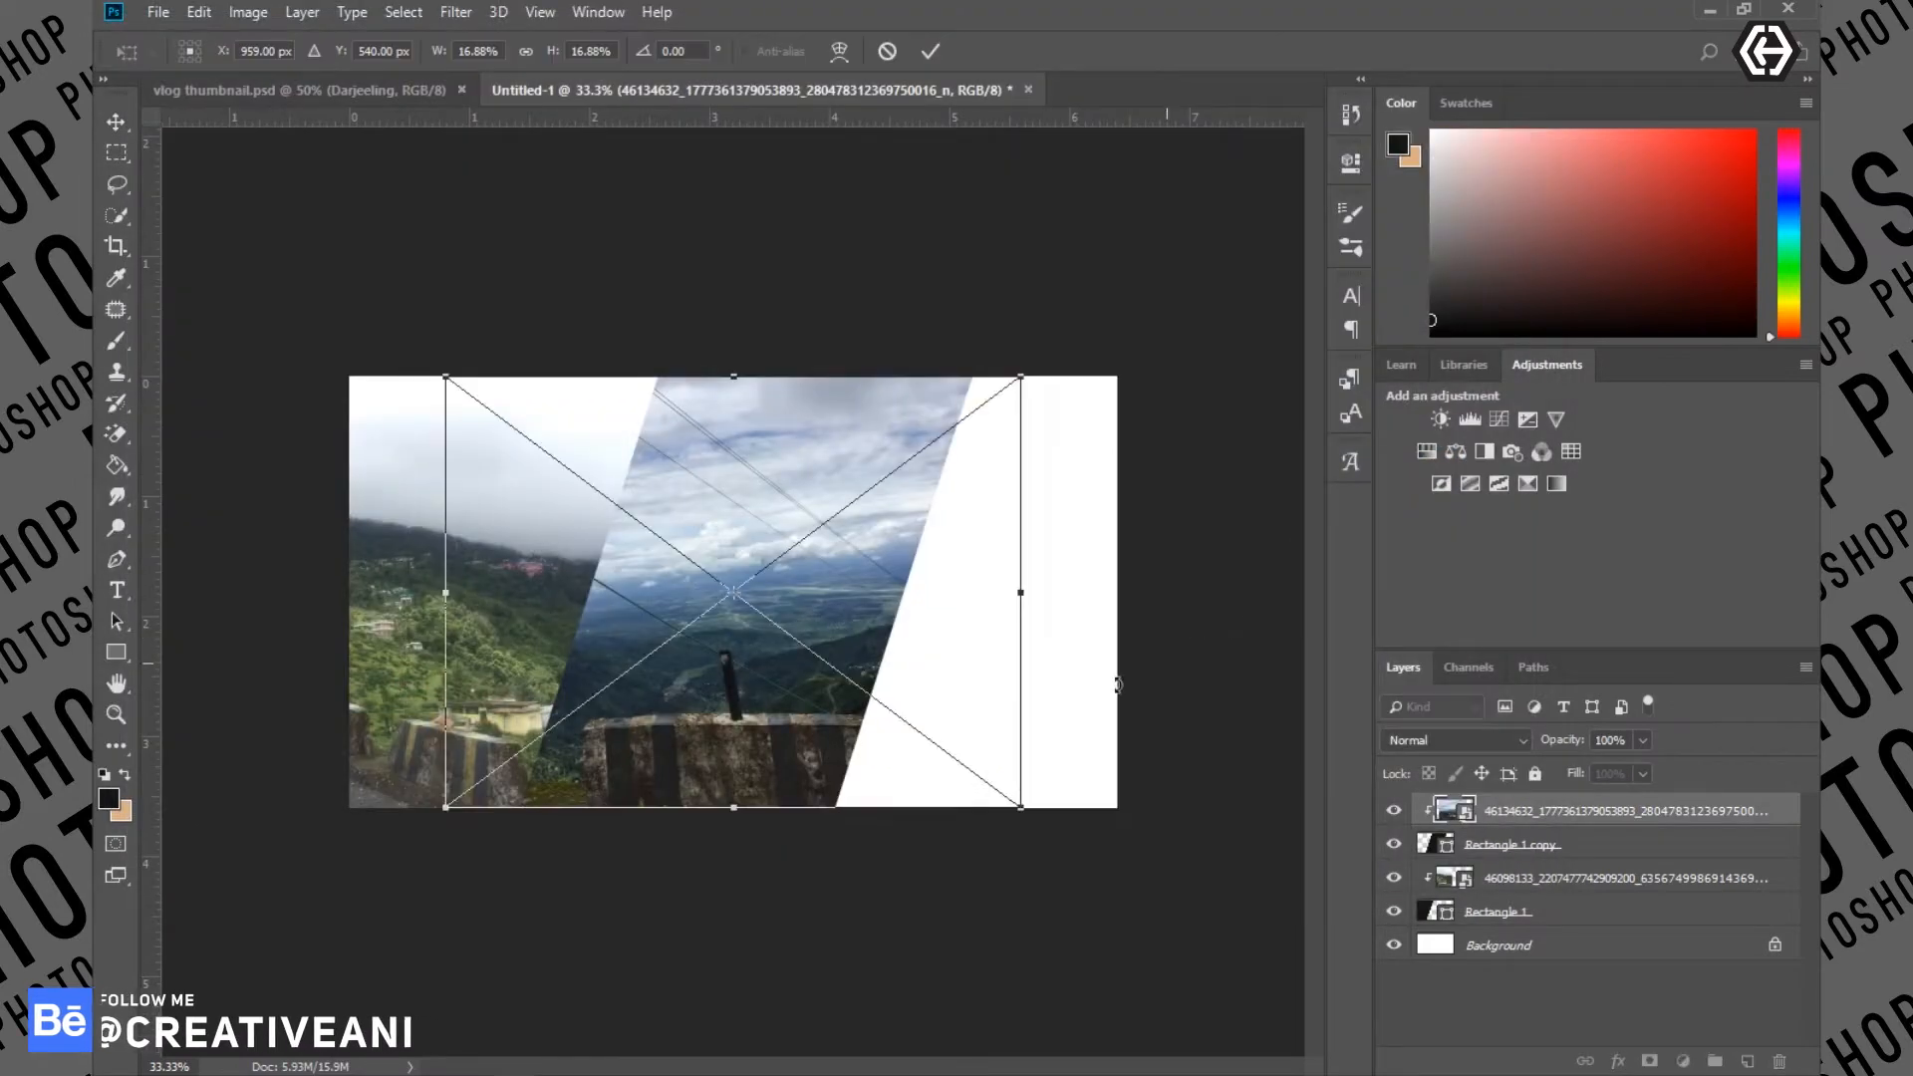
left_click_drag(875, 637, 1061, 637)
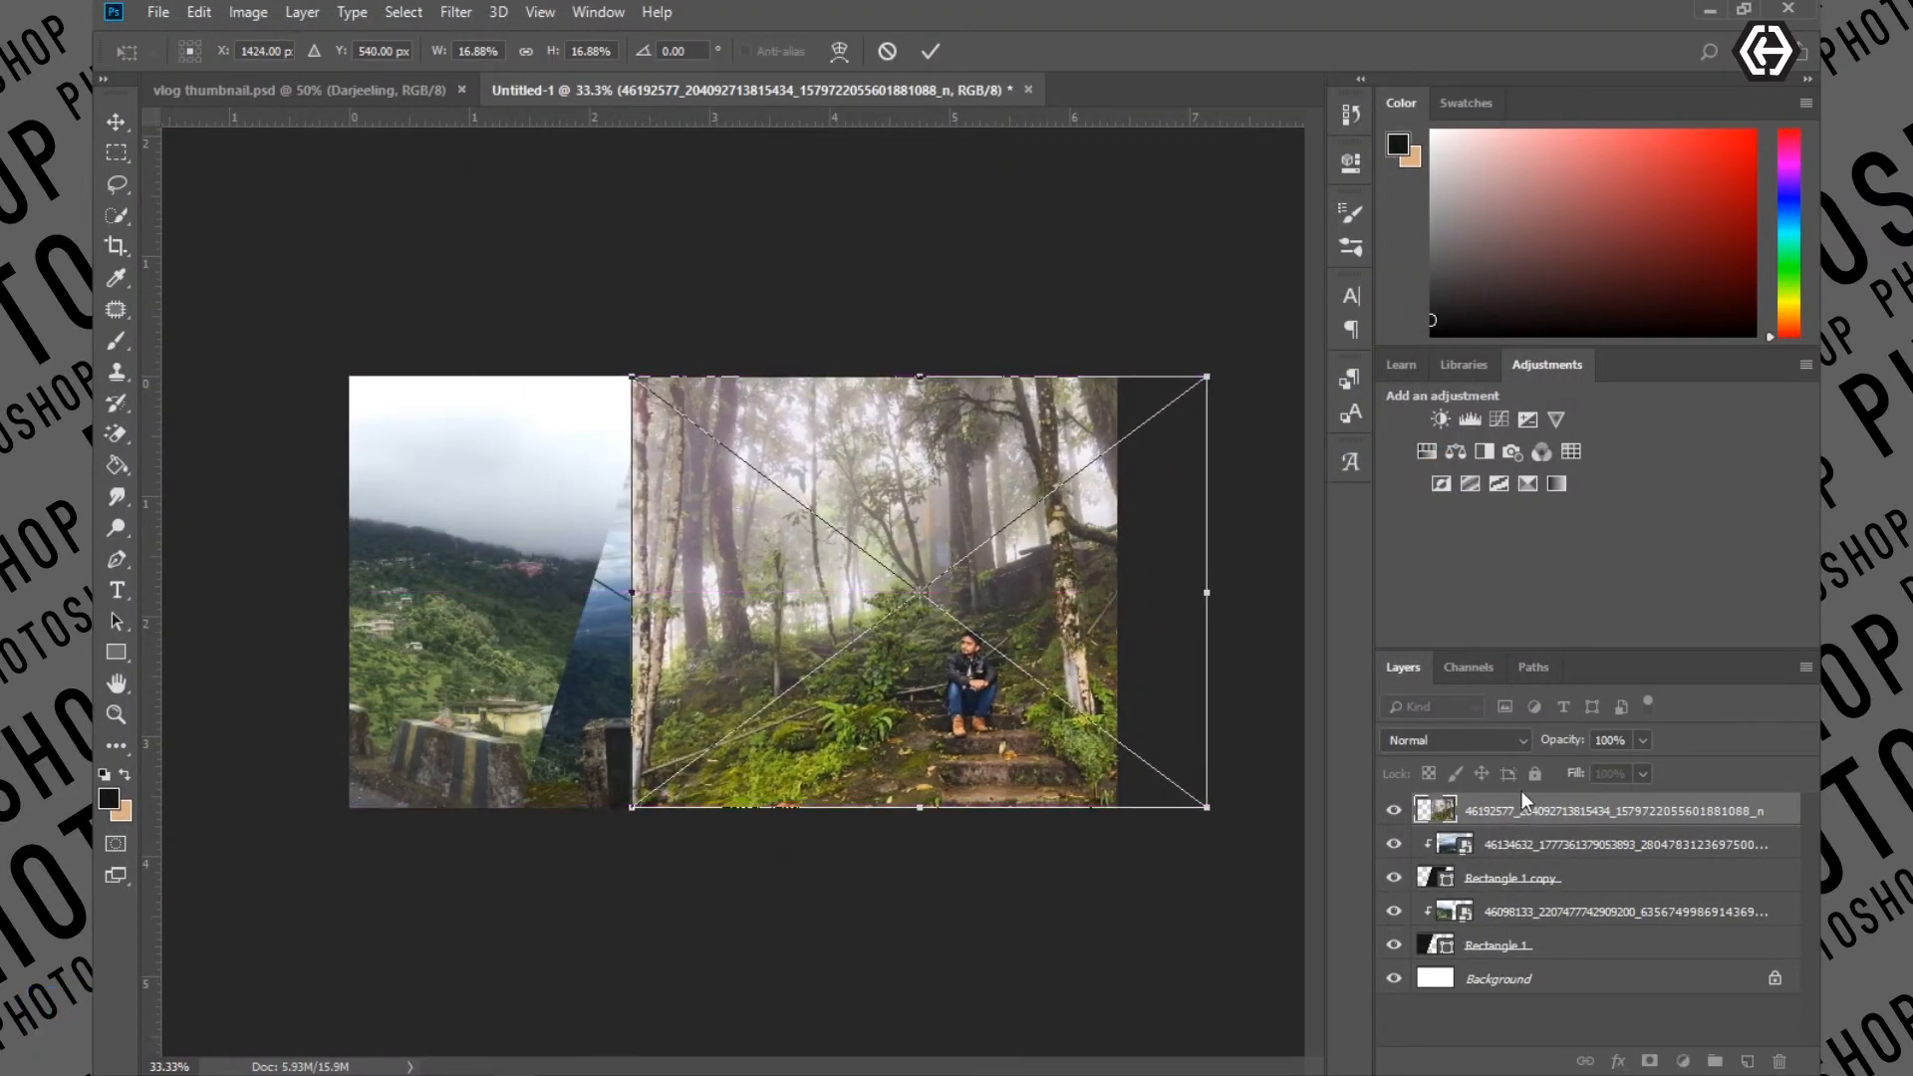
left_click(930, 51)
left_click_drag(1525, 817, 1524, 962)
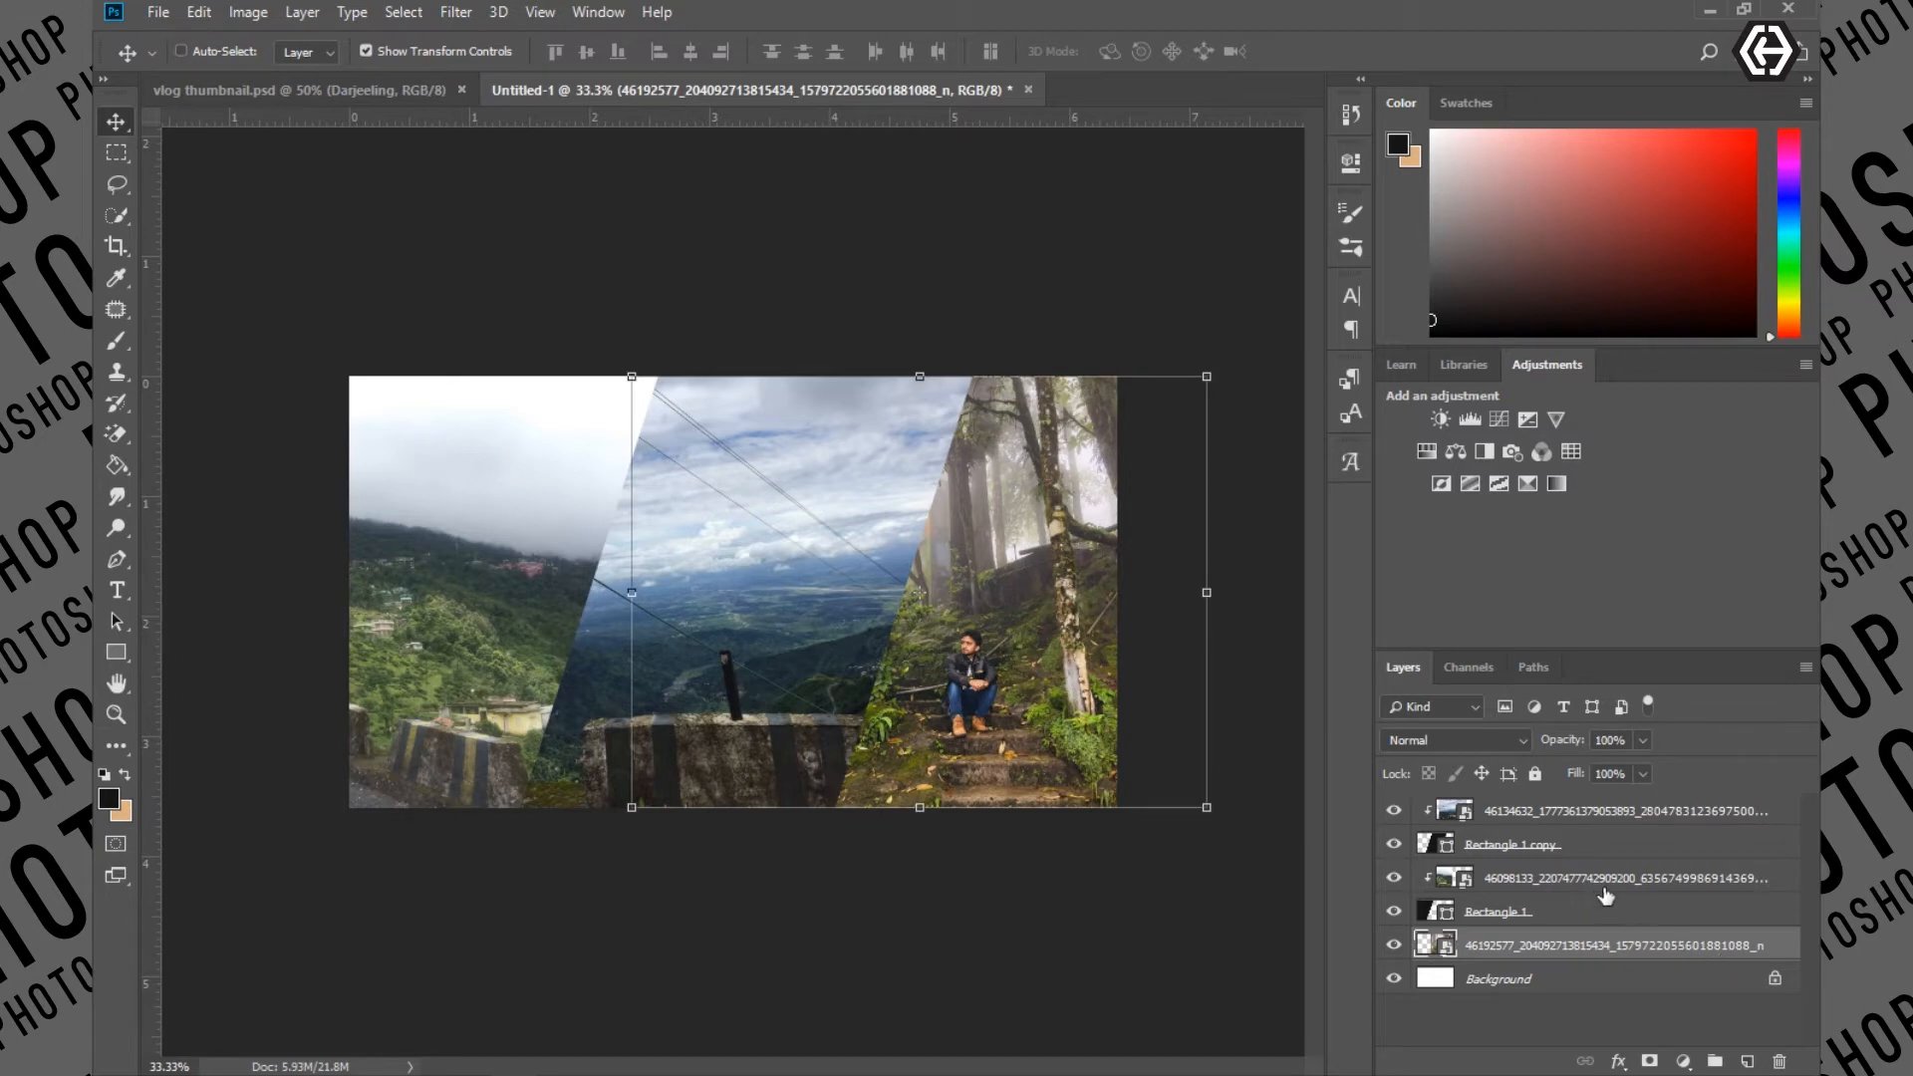
Narrow the middle rectangle, Rectangle 1 copy, to about 92% width and shift it slightly right
left_click(1558, 848)
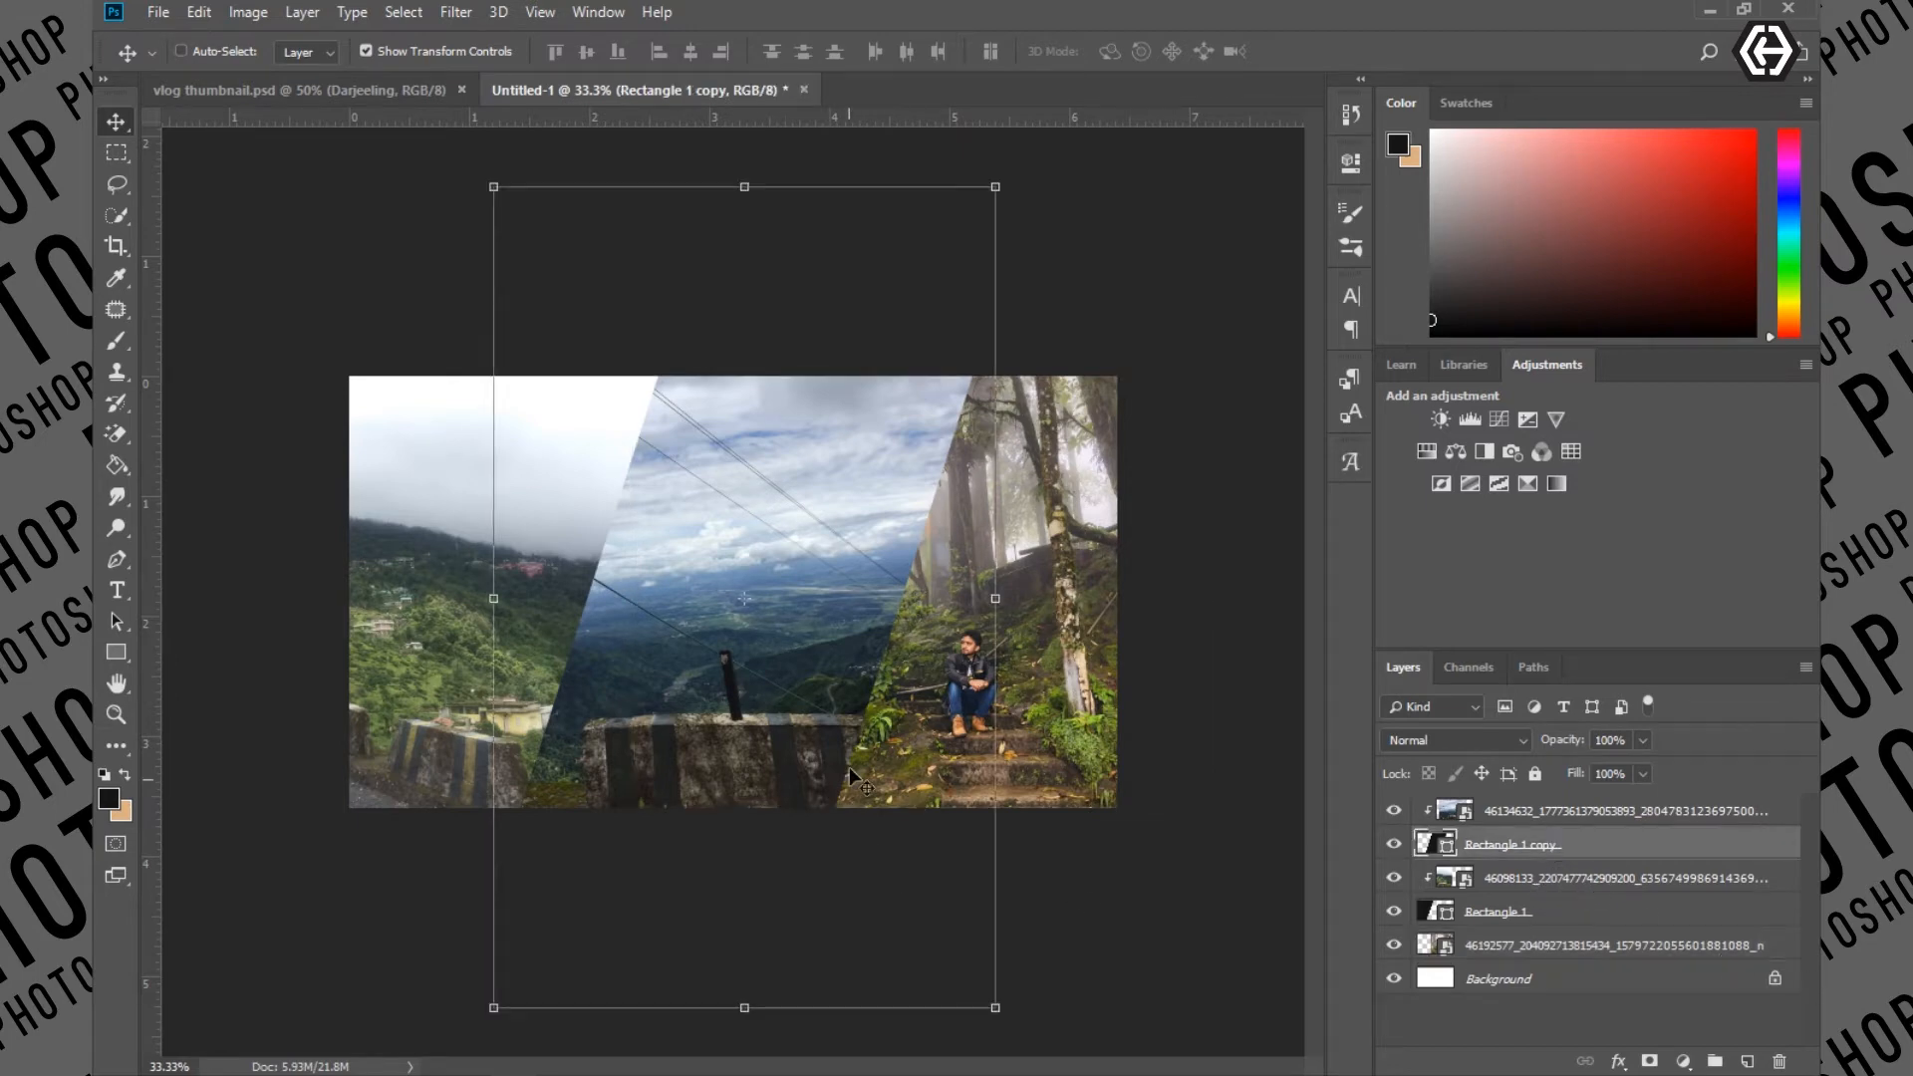
left_click_drag(999, 612, 957, 599)
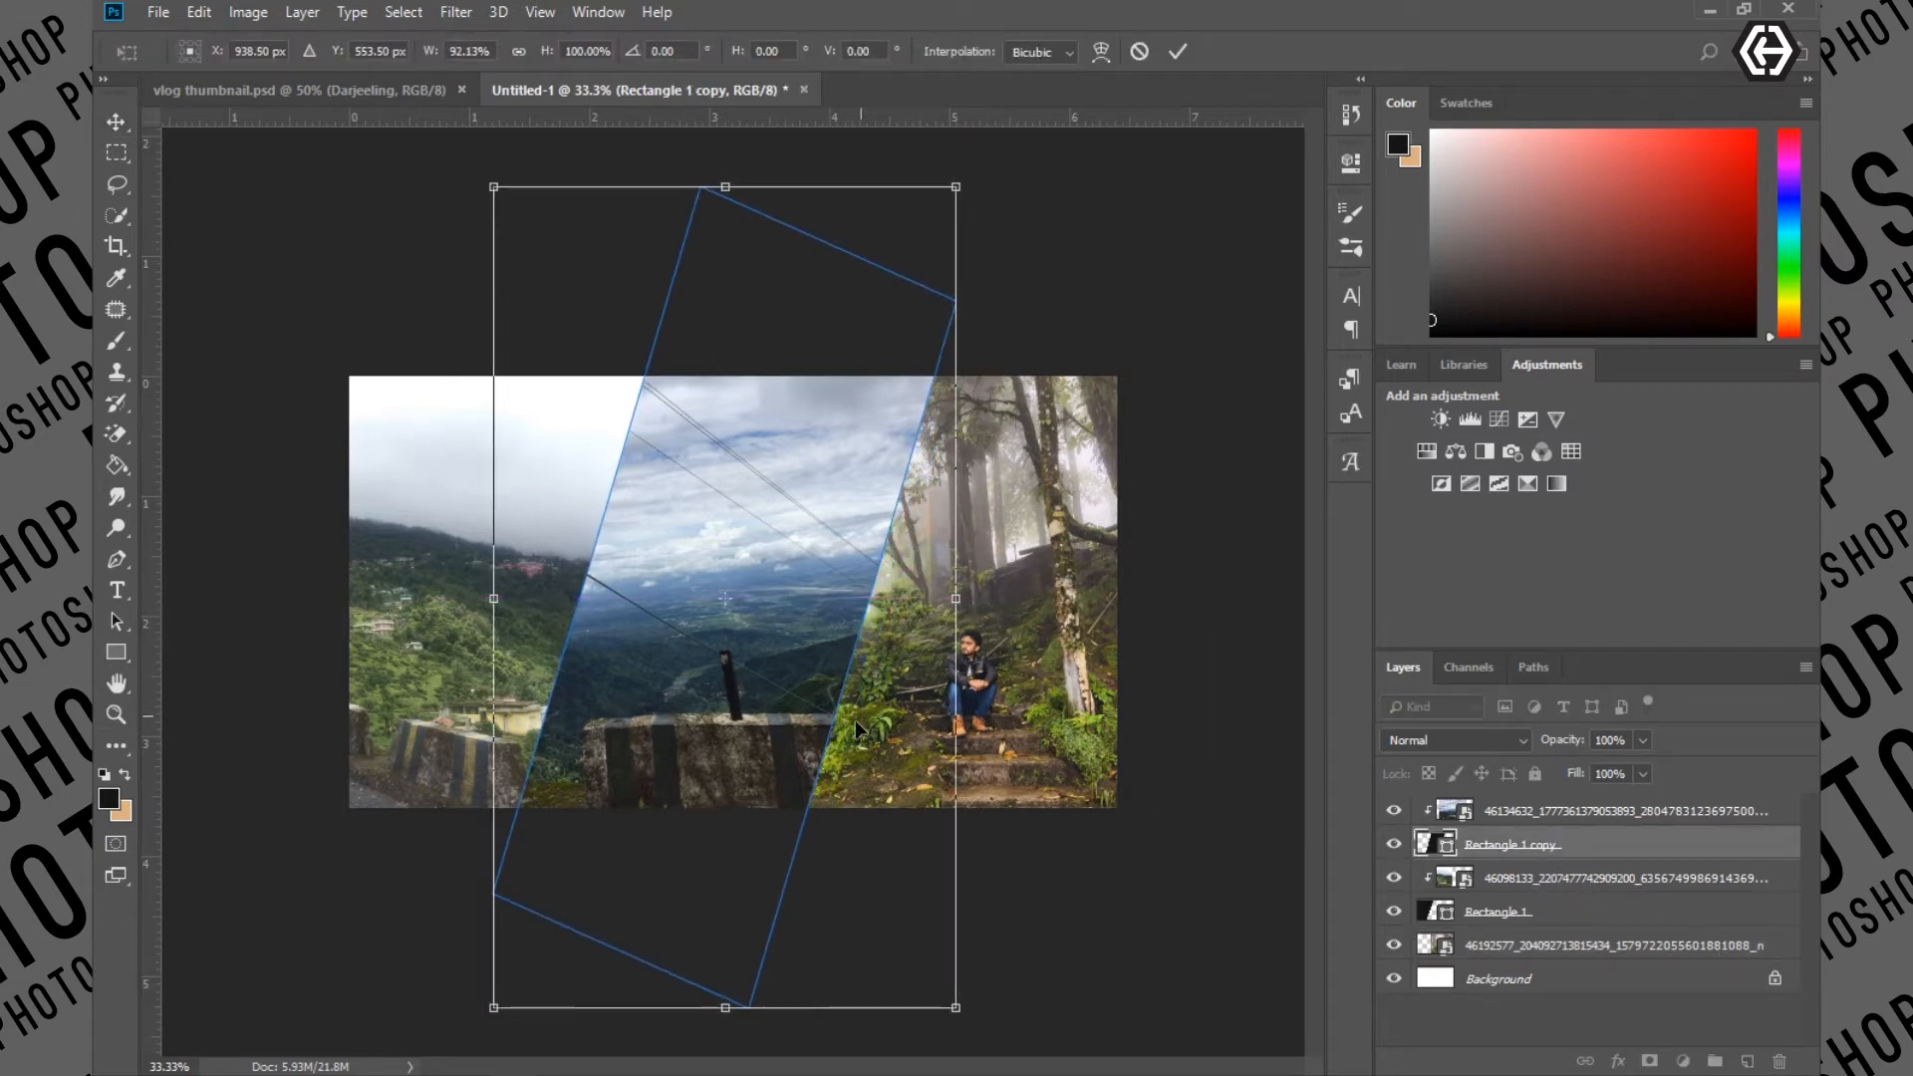
left_click(1177, 51)
left_click_drag(722, 739, 740, 739)
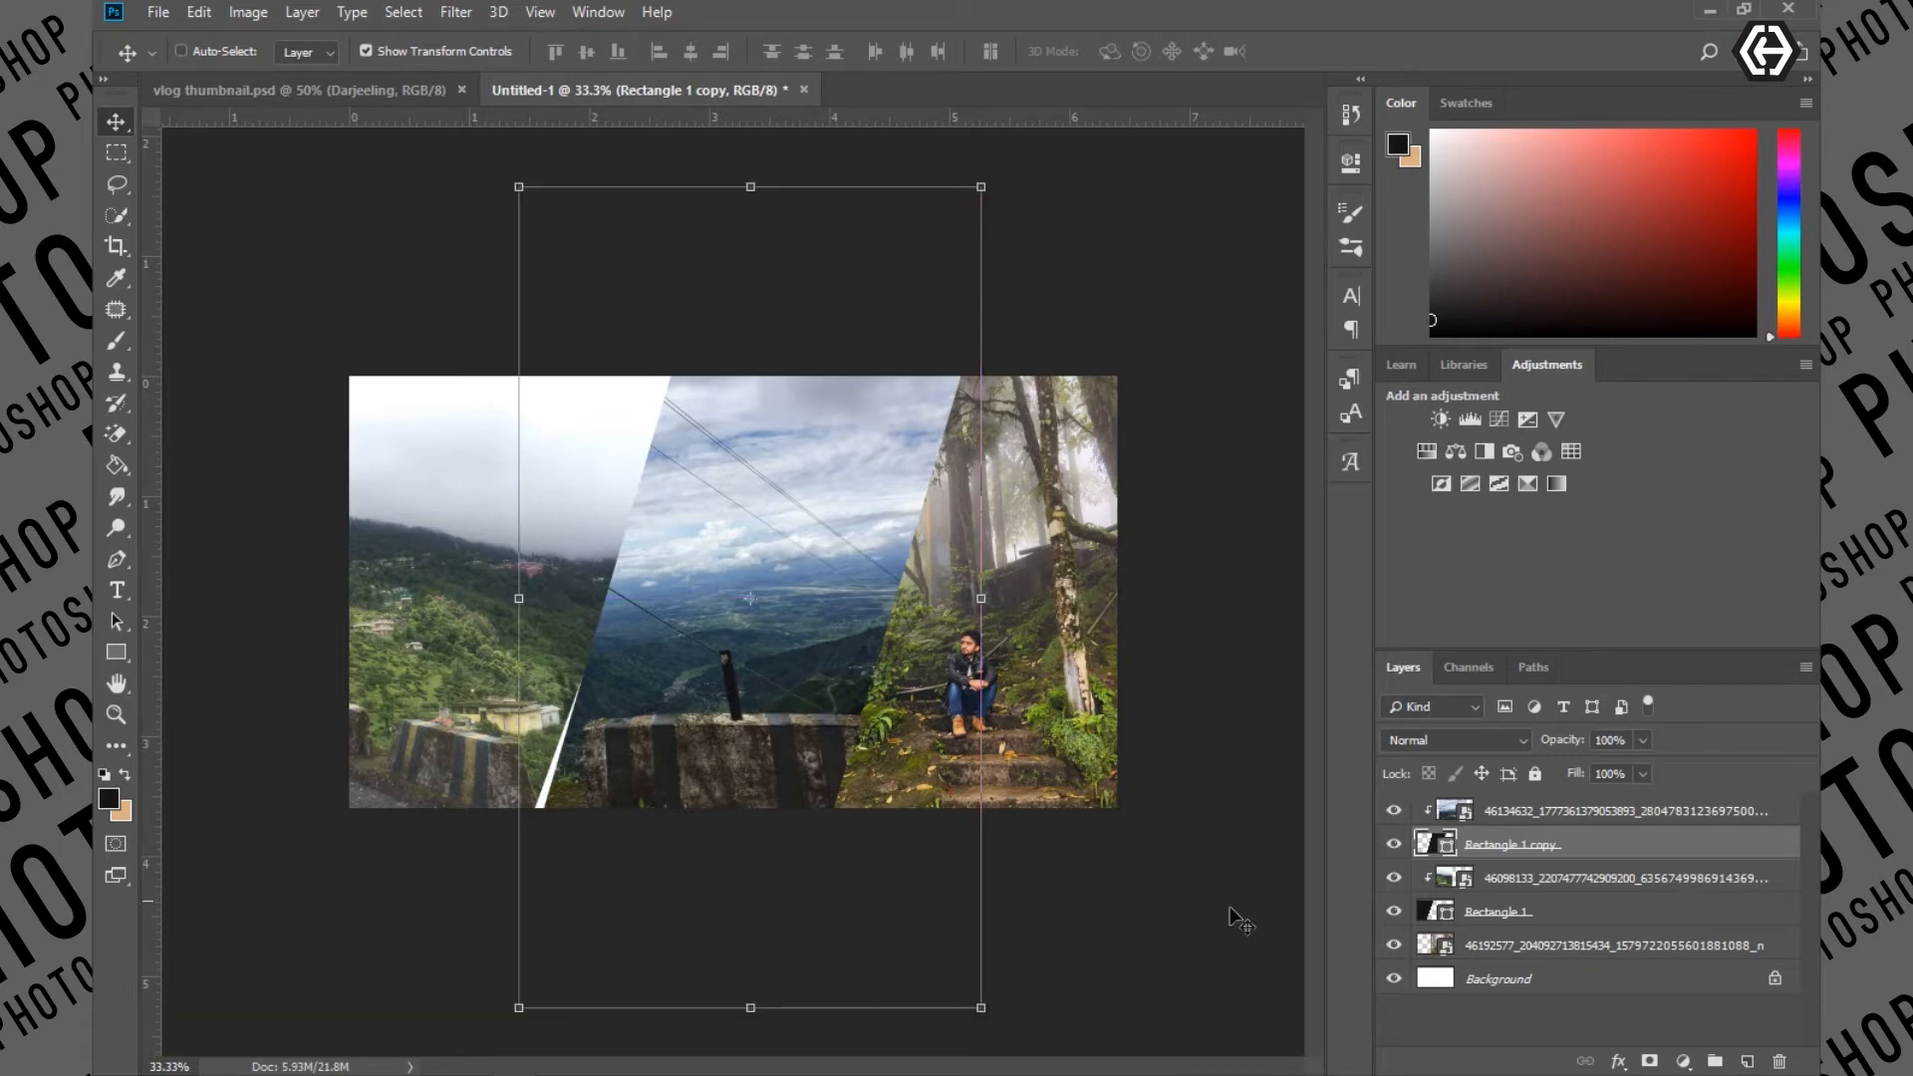
Widen Rectangle 1 to the right until it closes the white gap beside the middle panel
left_click(1522, 915)
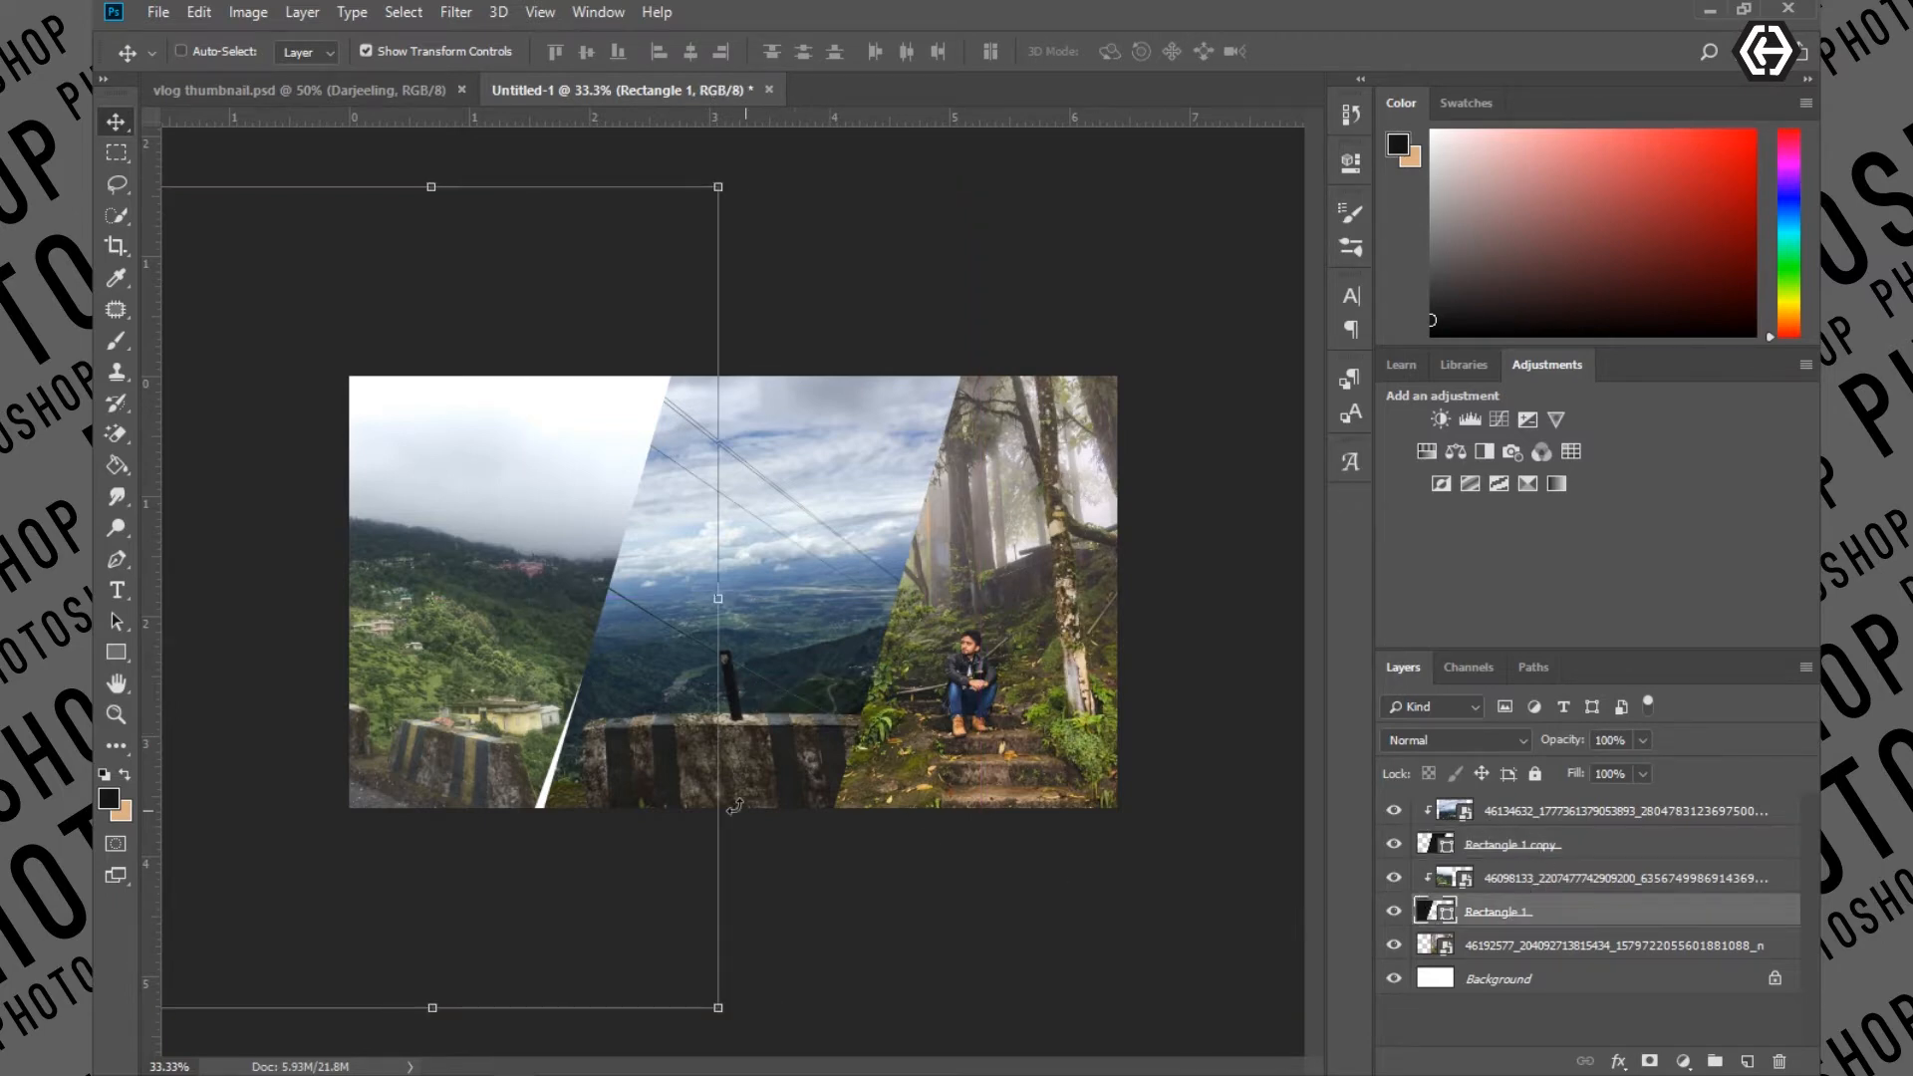
left_click_drag(722, 602, 745, 601)
left_click(1178, 52)
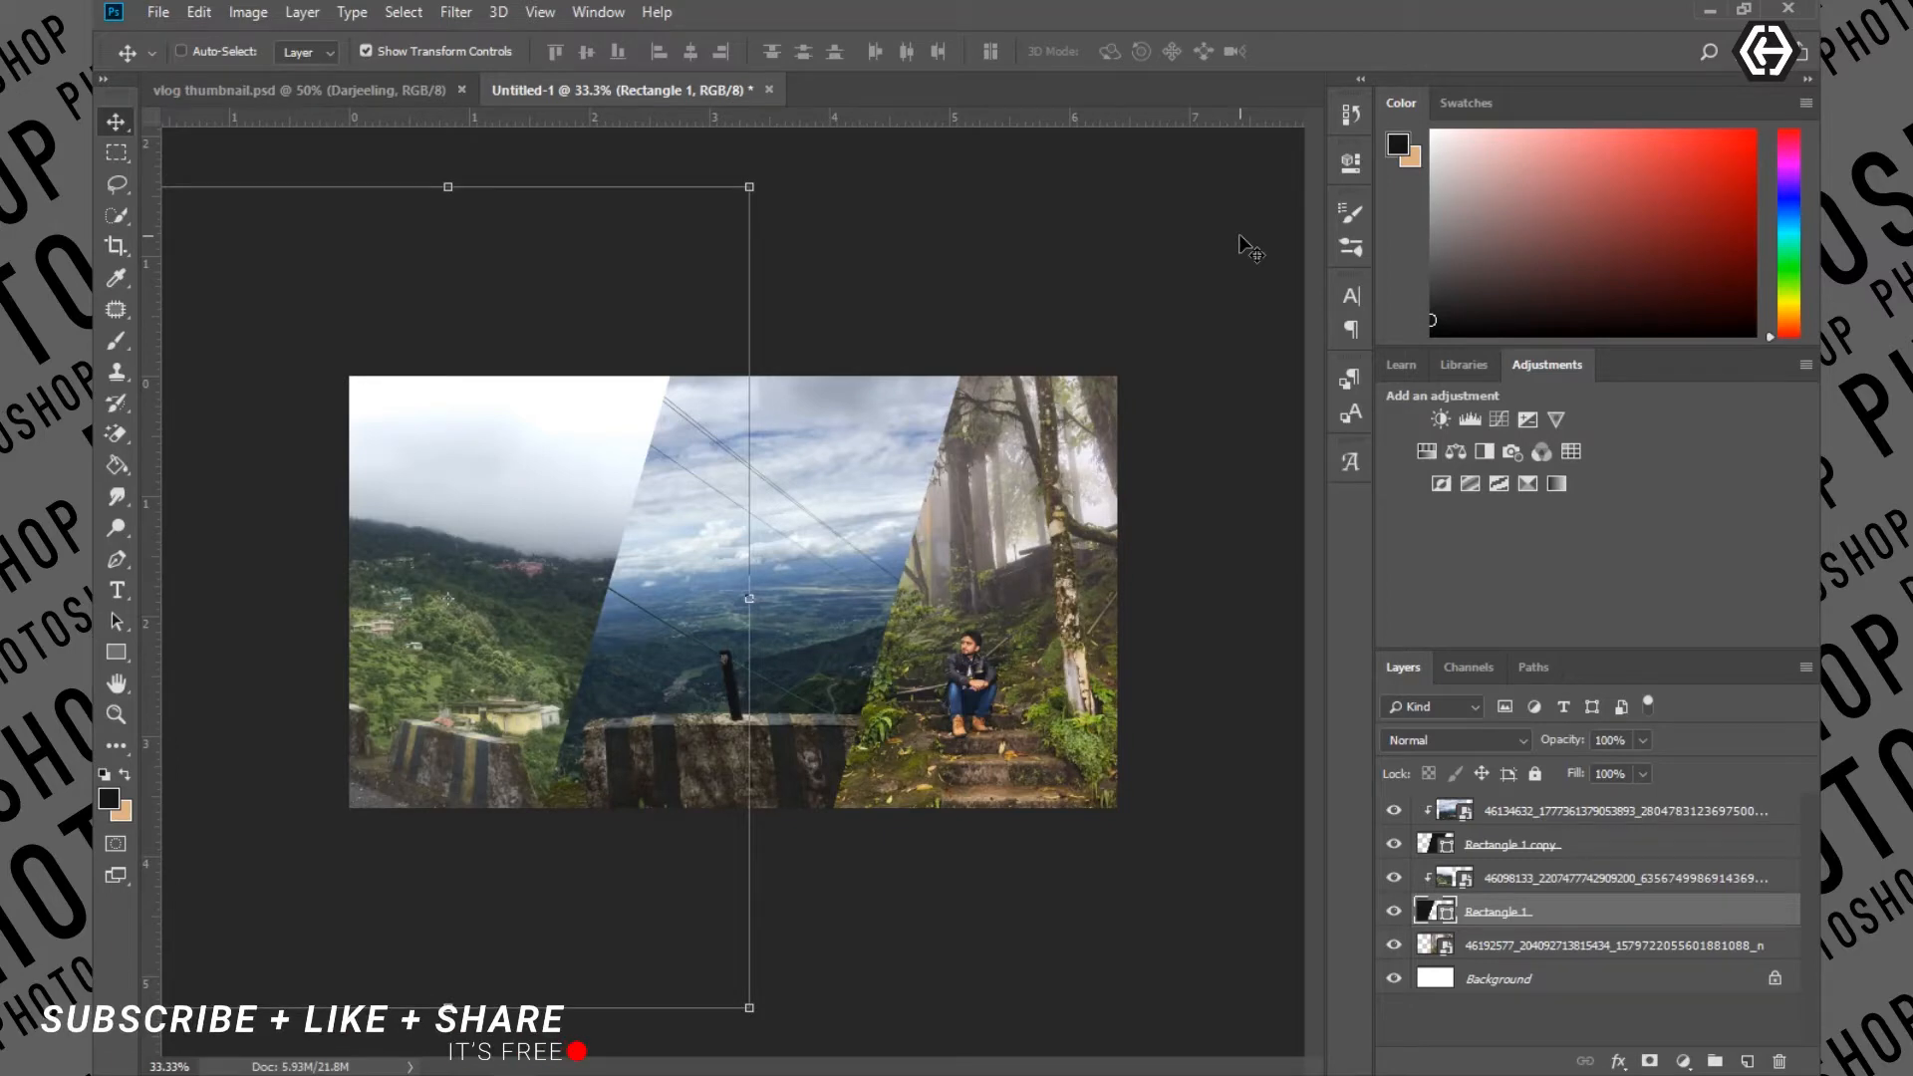
Open the Camera Raw Filter on the valley photo and set Temperature to +11, Exposure to -0.10 and Contrast to +18
left_click(1557, 816)
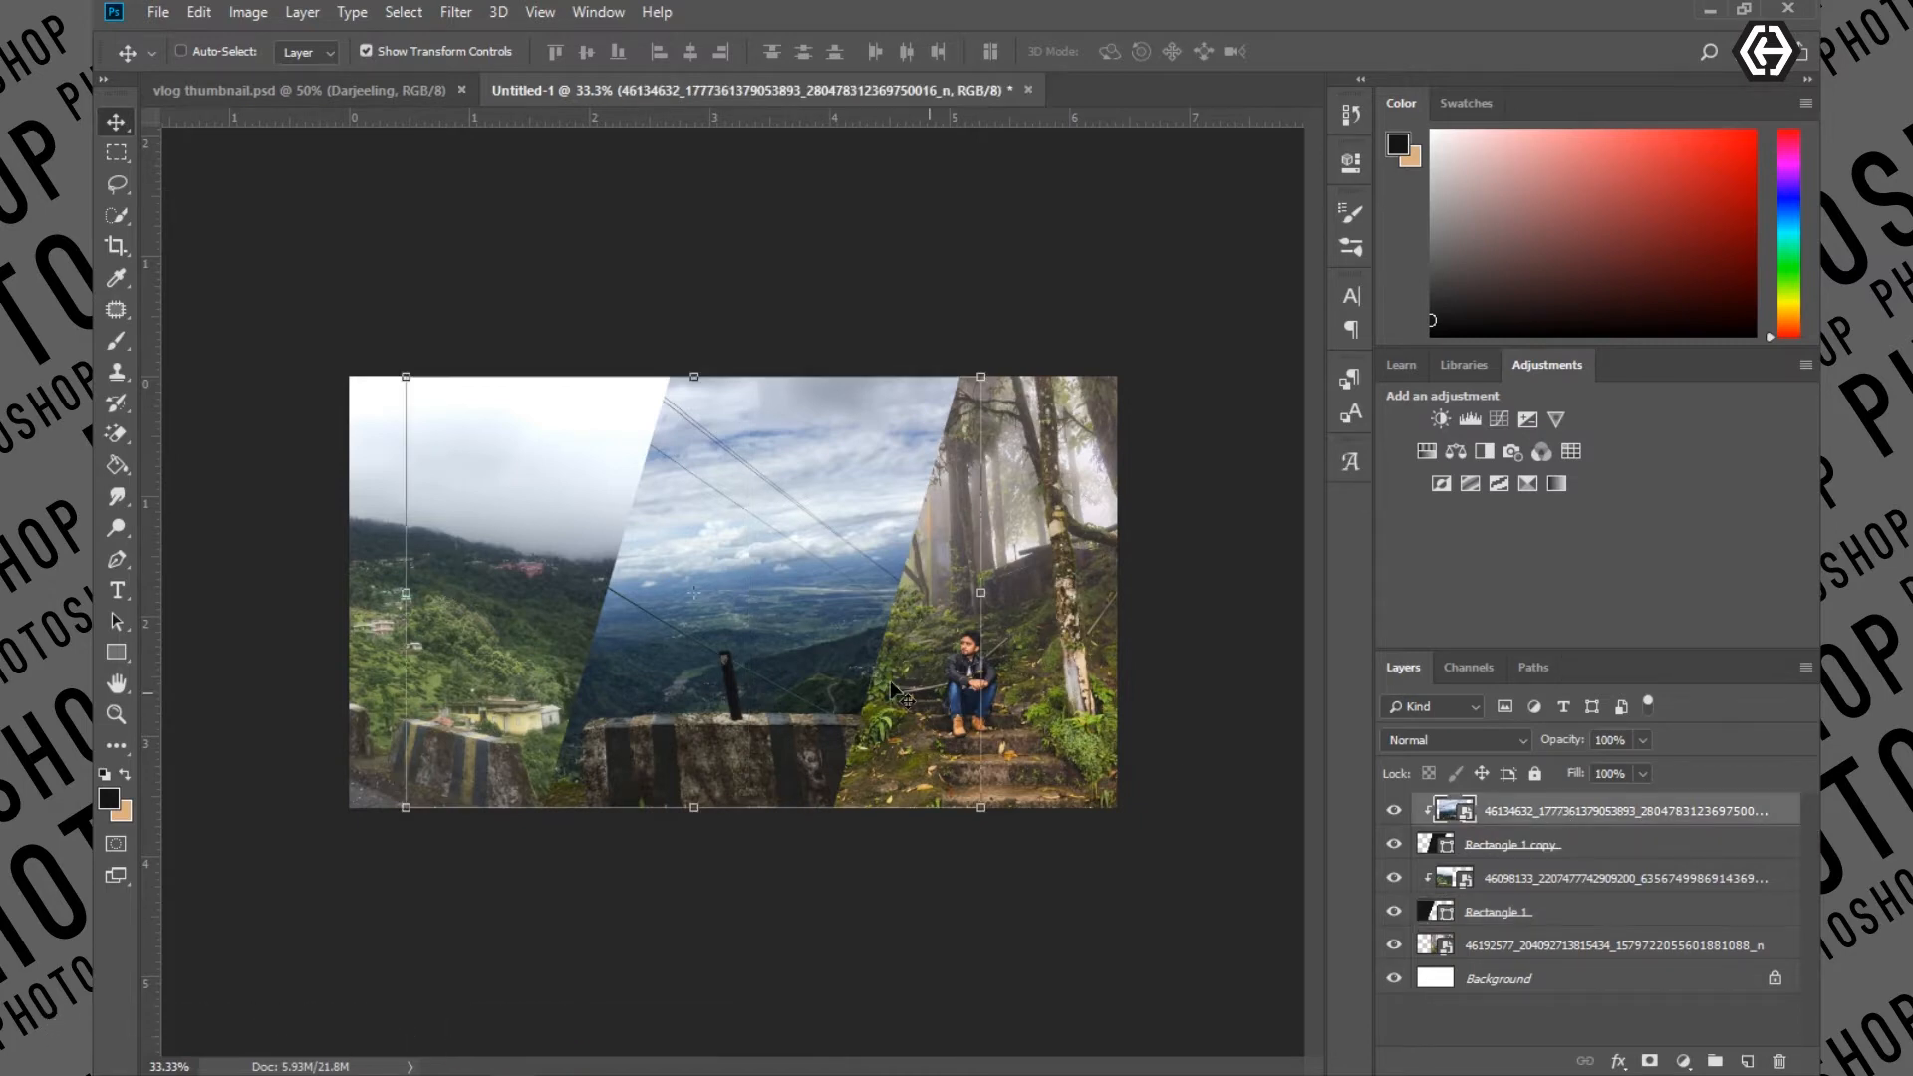
left_click(460, 13)
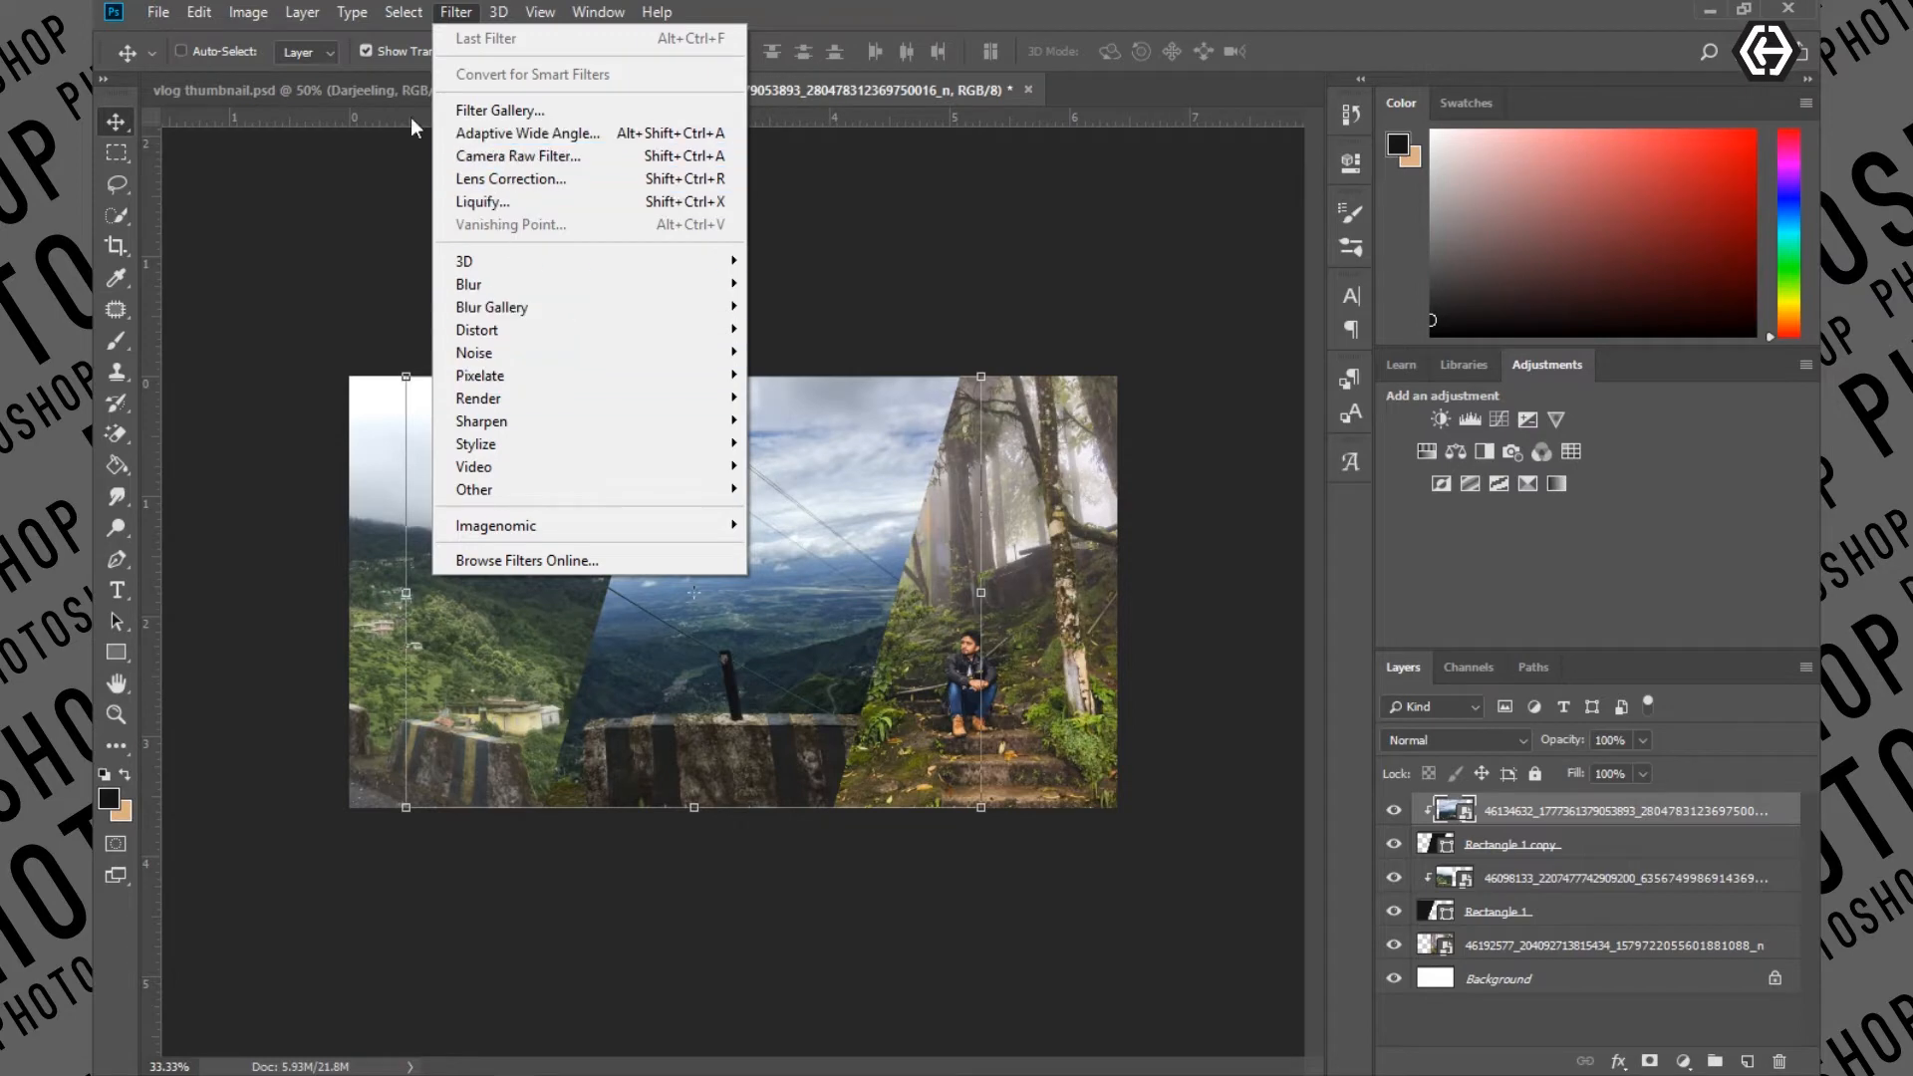
left_click(558, 157)
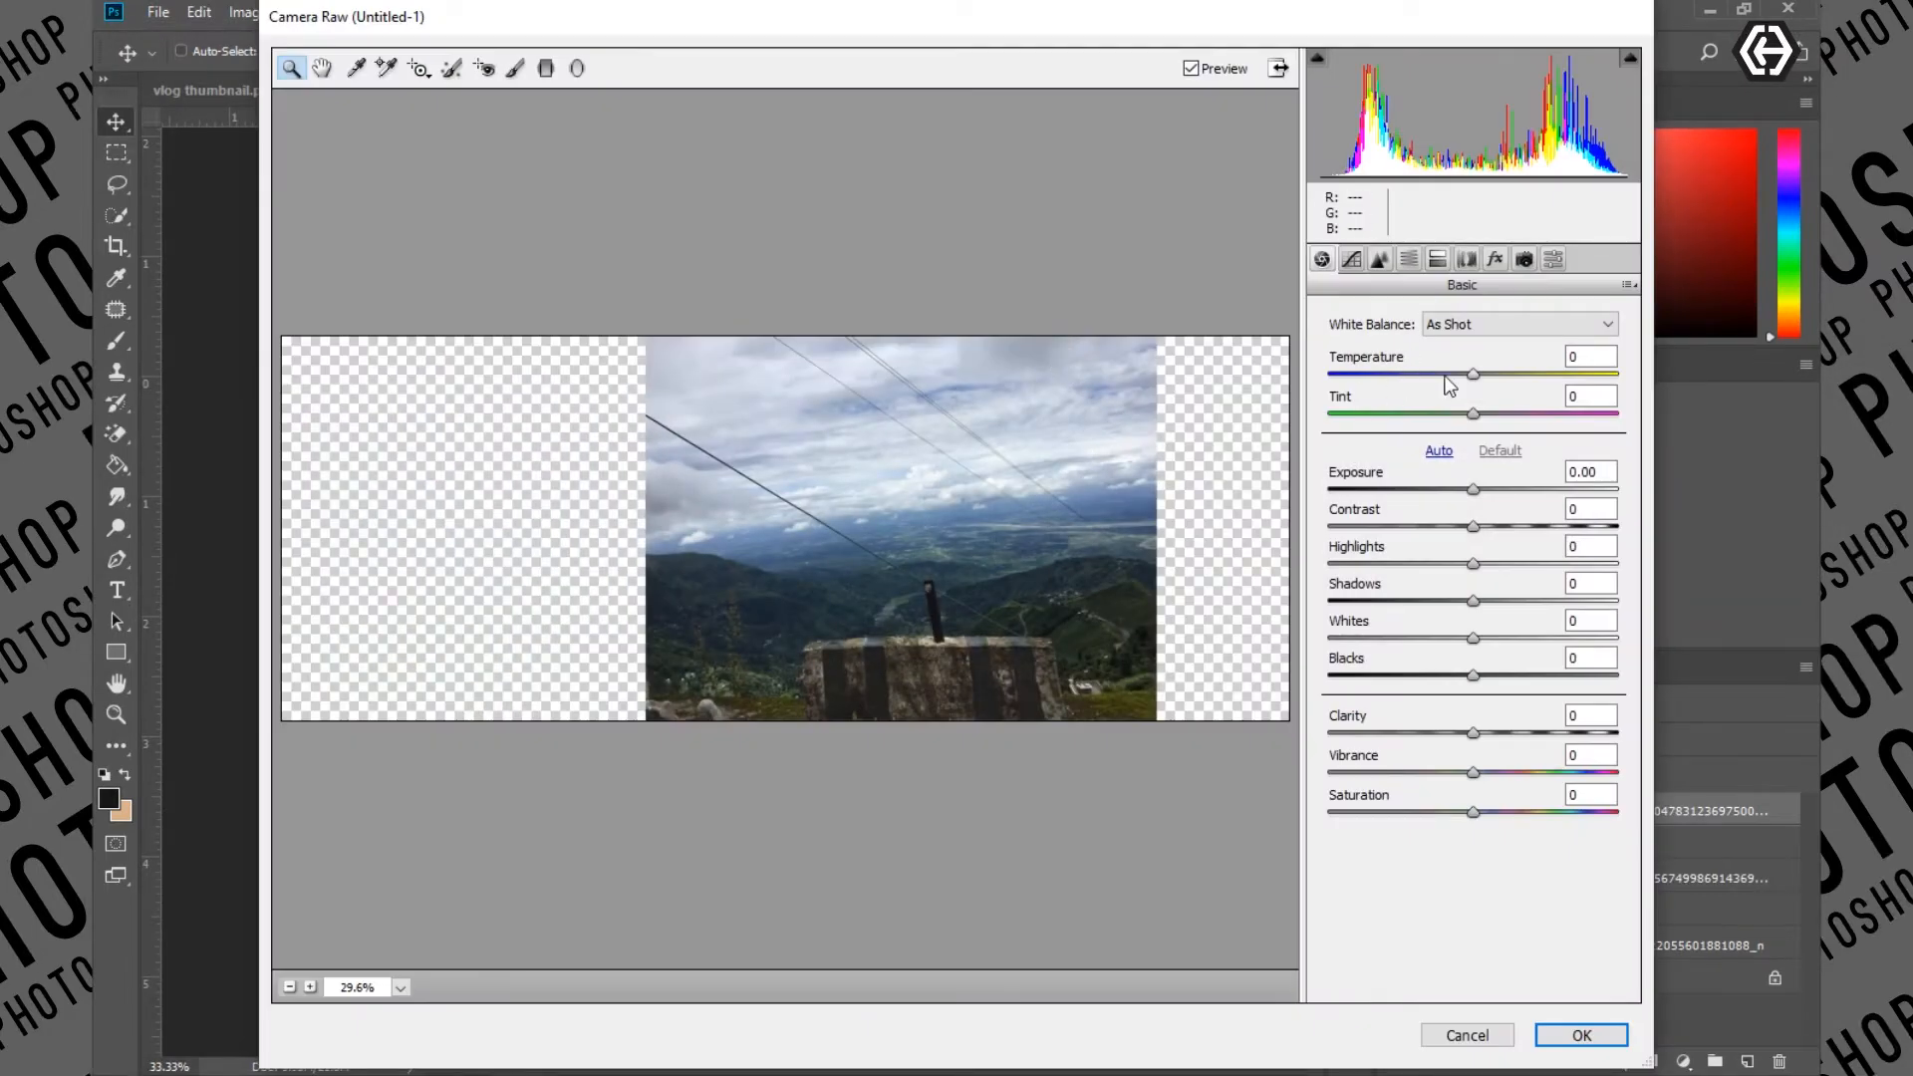
left_click_drag(1473, 372, 1490, 375)
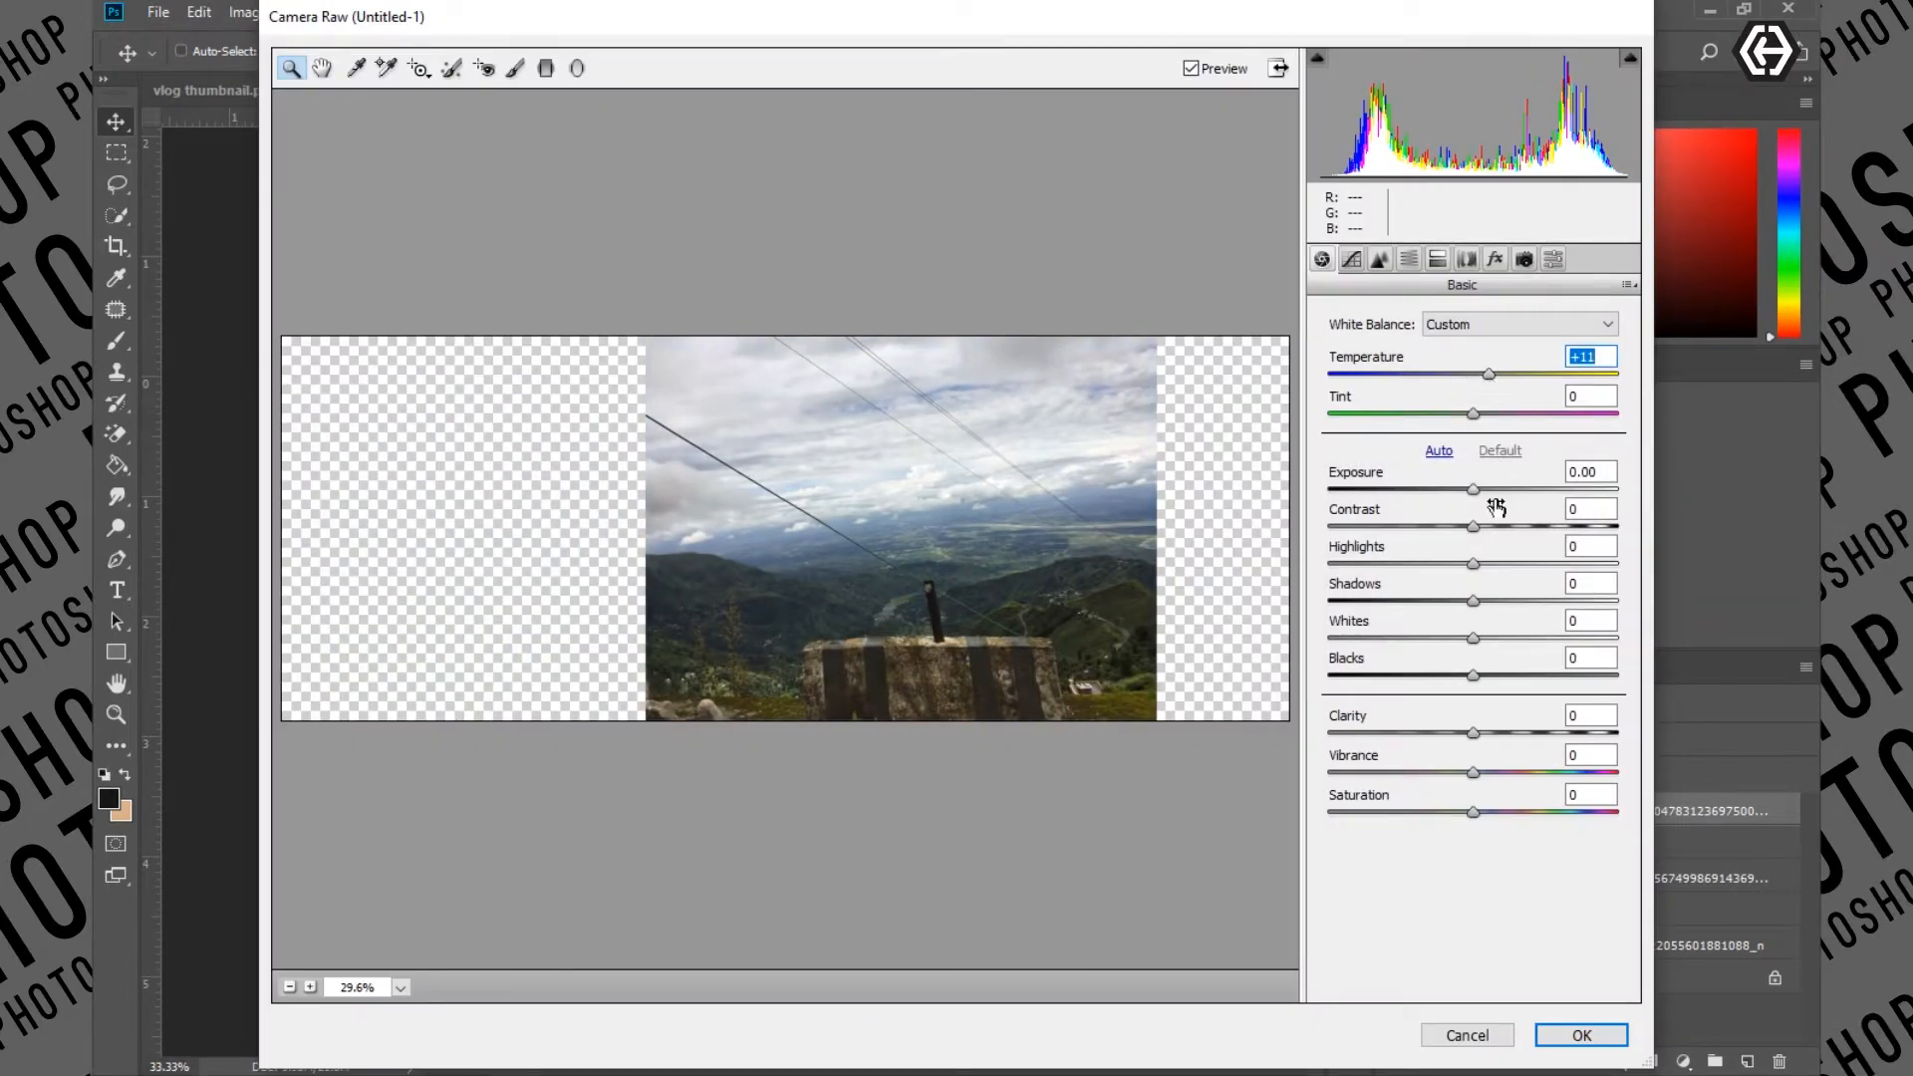
left_click_drag(1475, 489, 1471, 491)
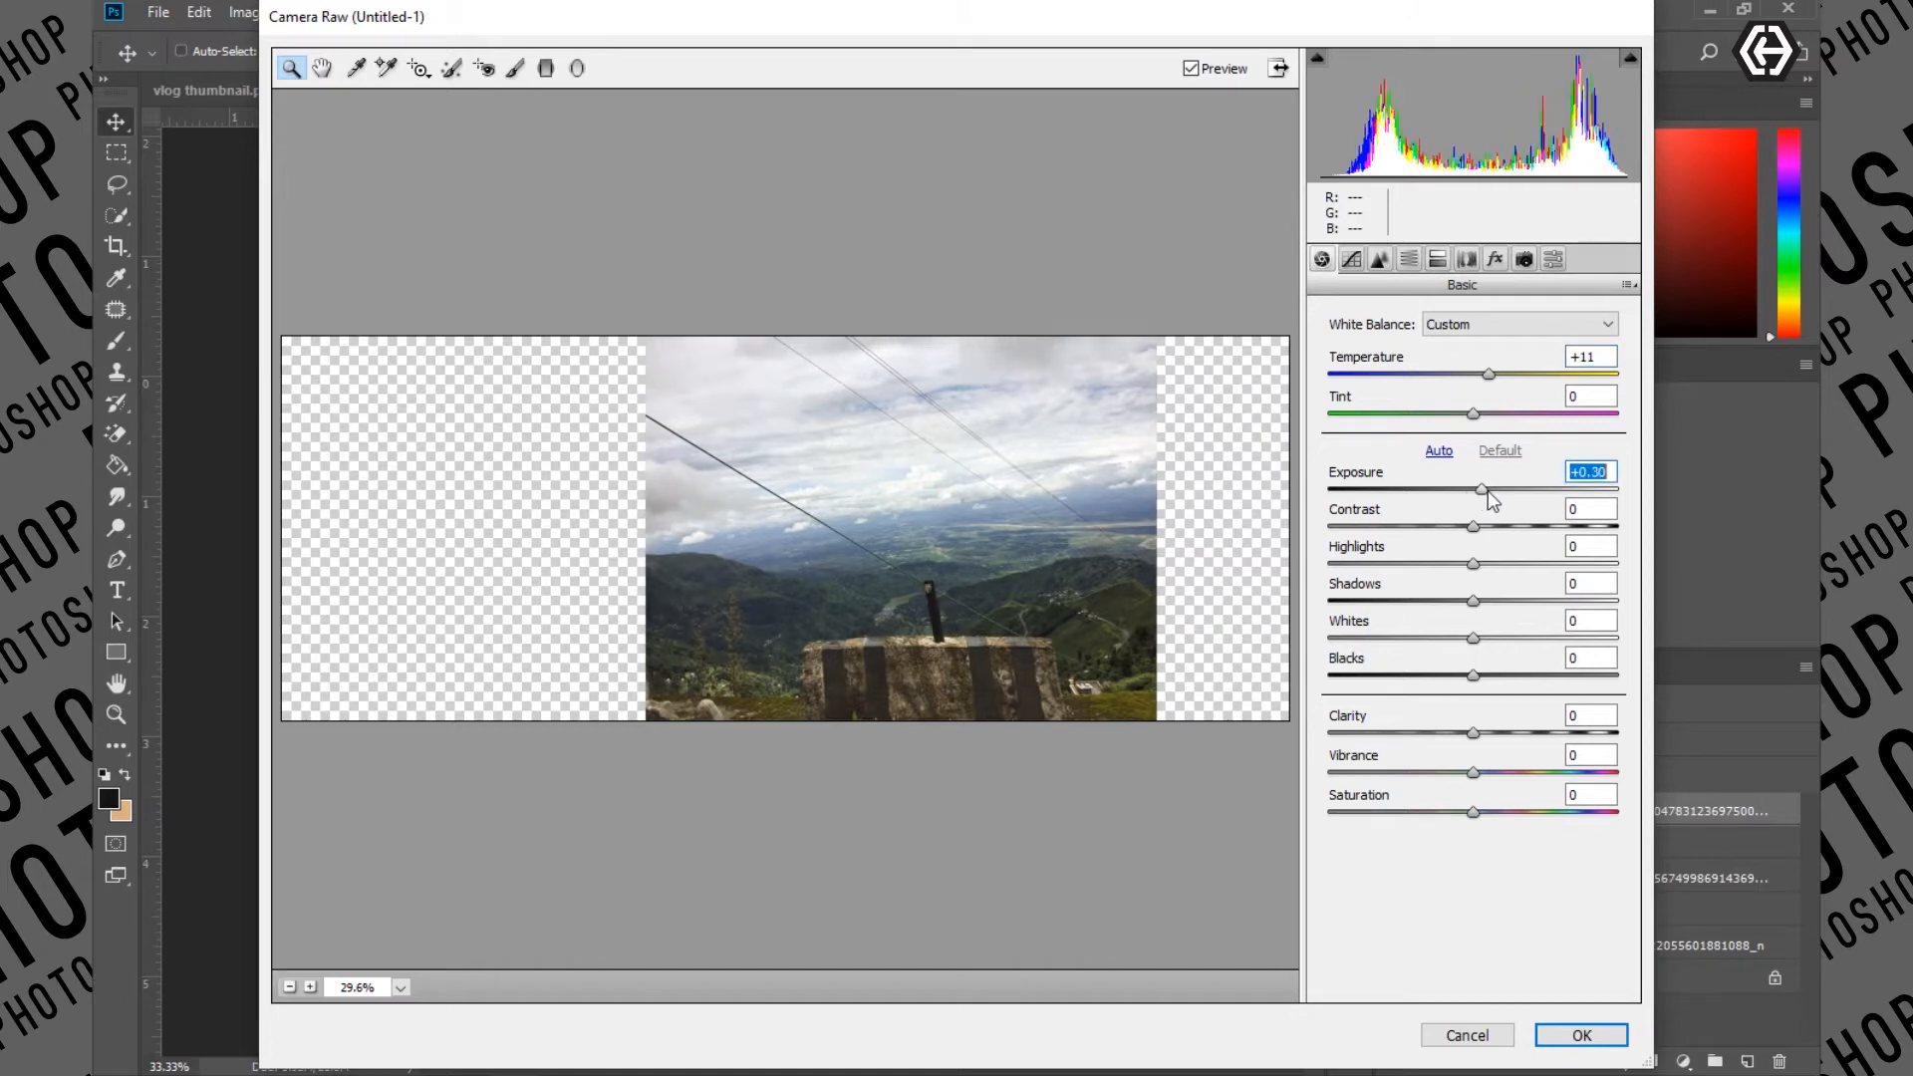
left_click_drag(1474, 527, 1501, 529)
Set the valley photo's Shadows +33, Whites -51, Blacks +21, Clarity +15, Vibrance +19 and Saturation +7, and apply the filter
left_click_drag(1473, 601, 1519, 602)
left_click_drag(1473, 734, 1487, 819)
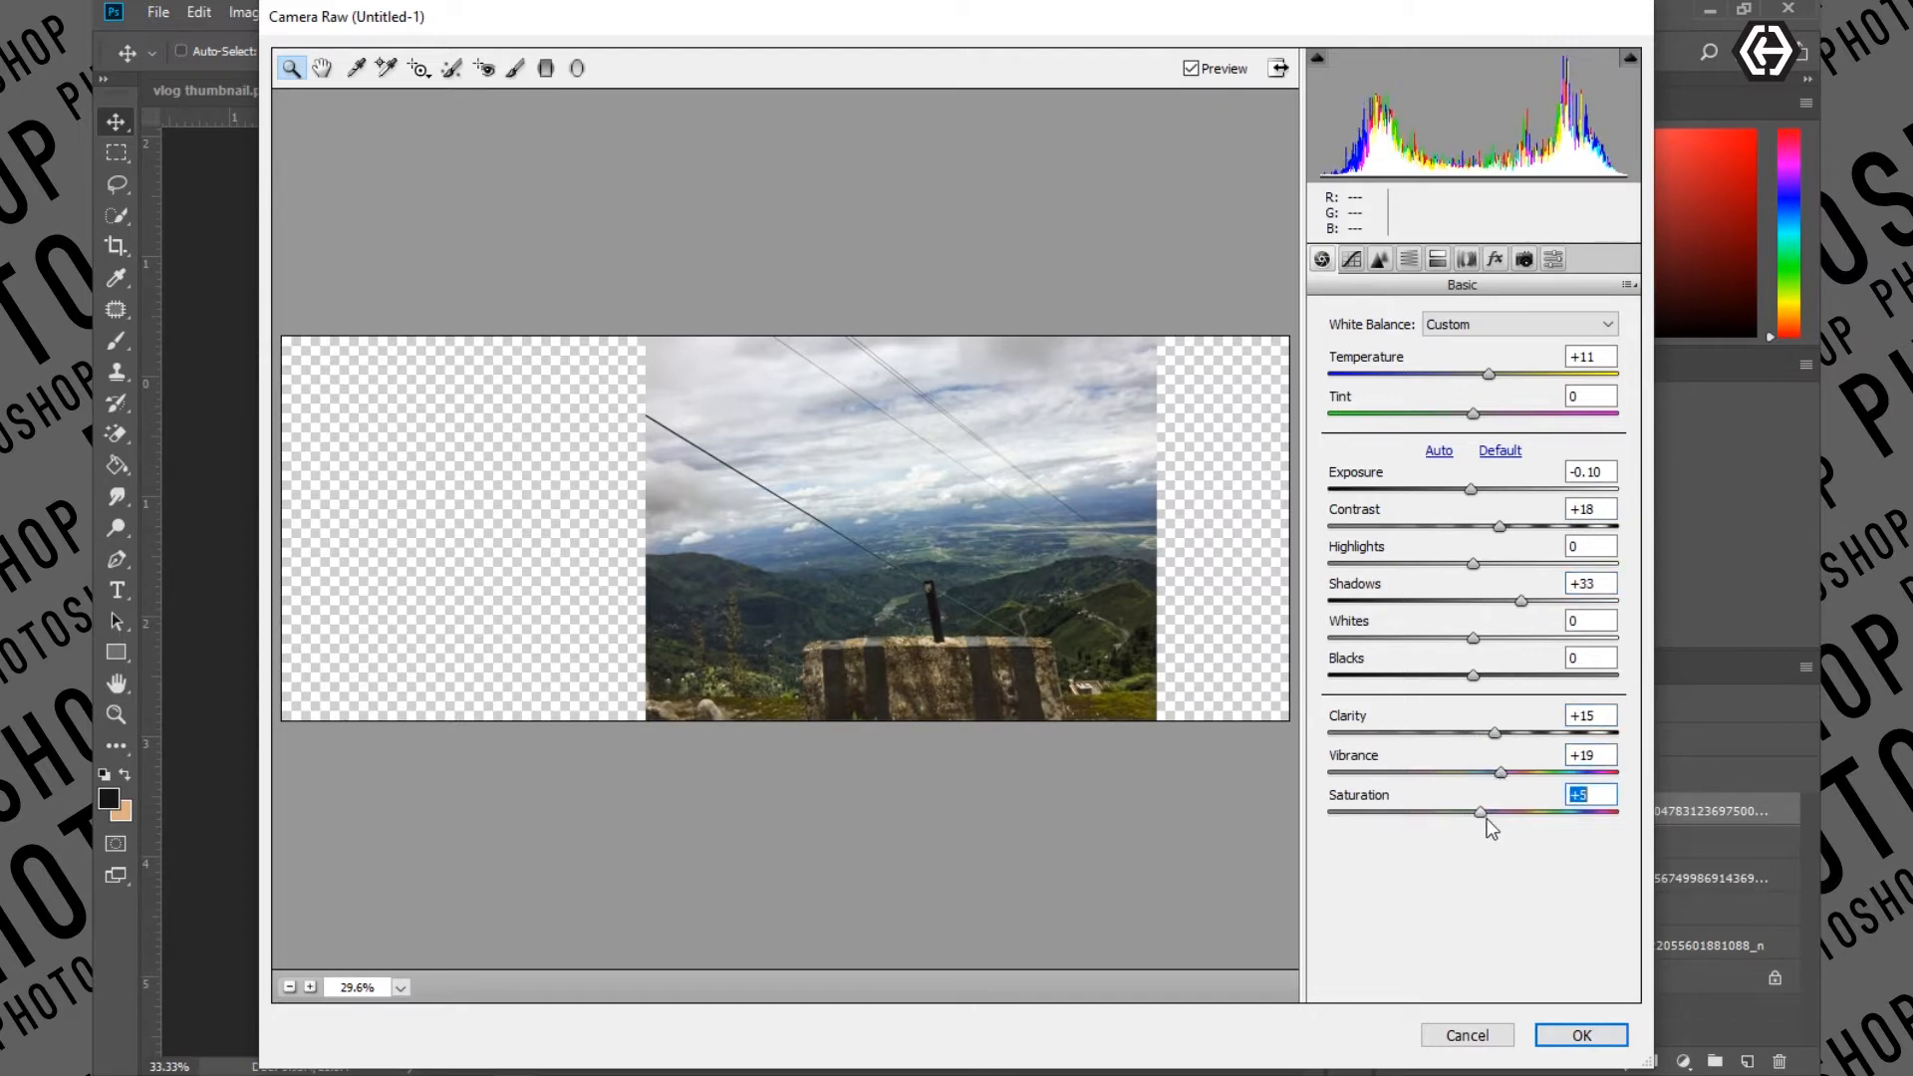
left_click_drag(1474, 640, 1505, 683)
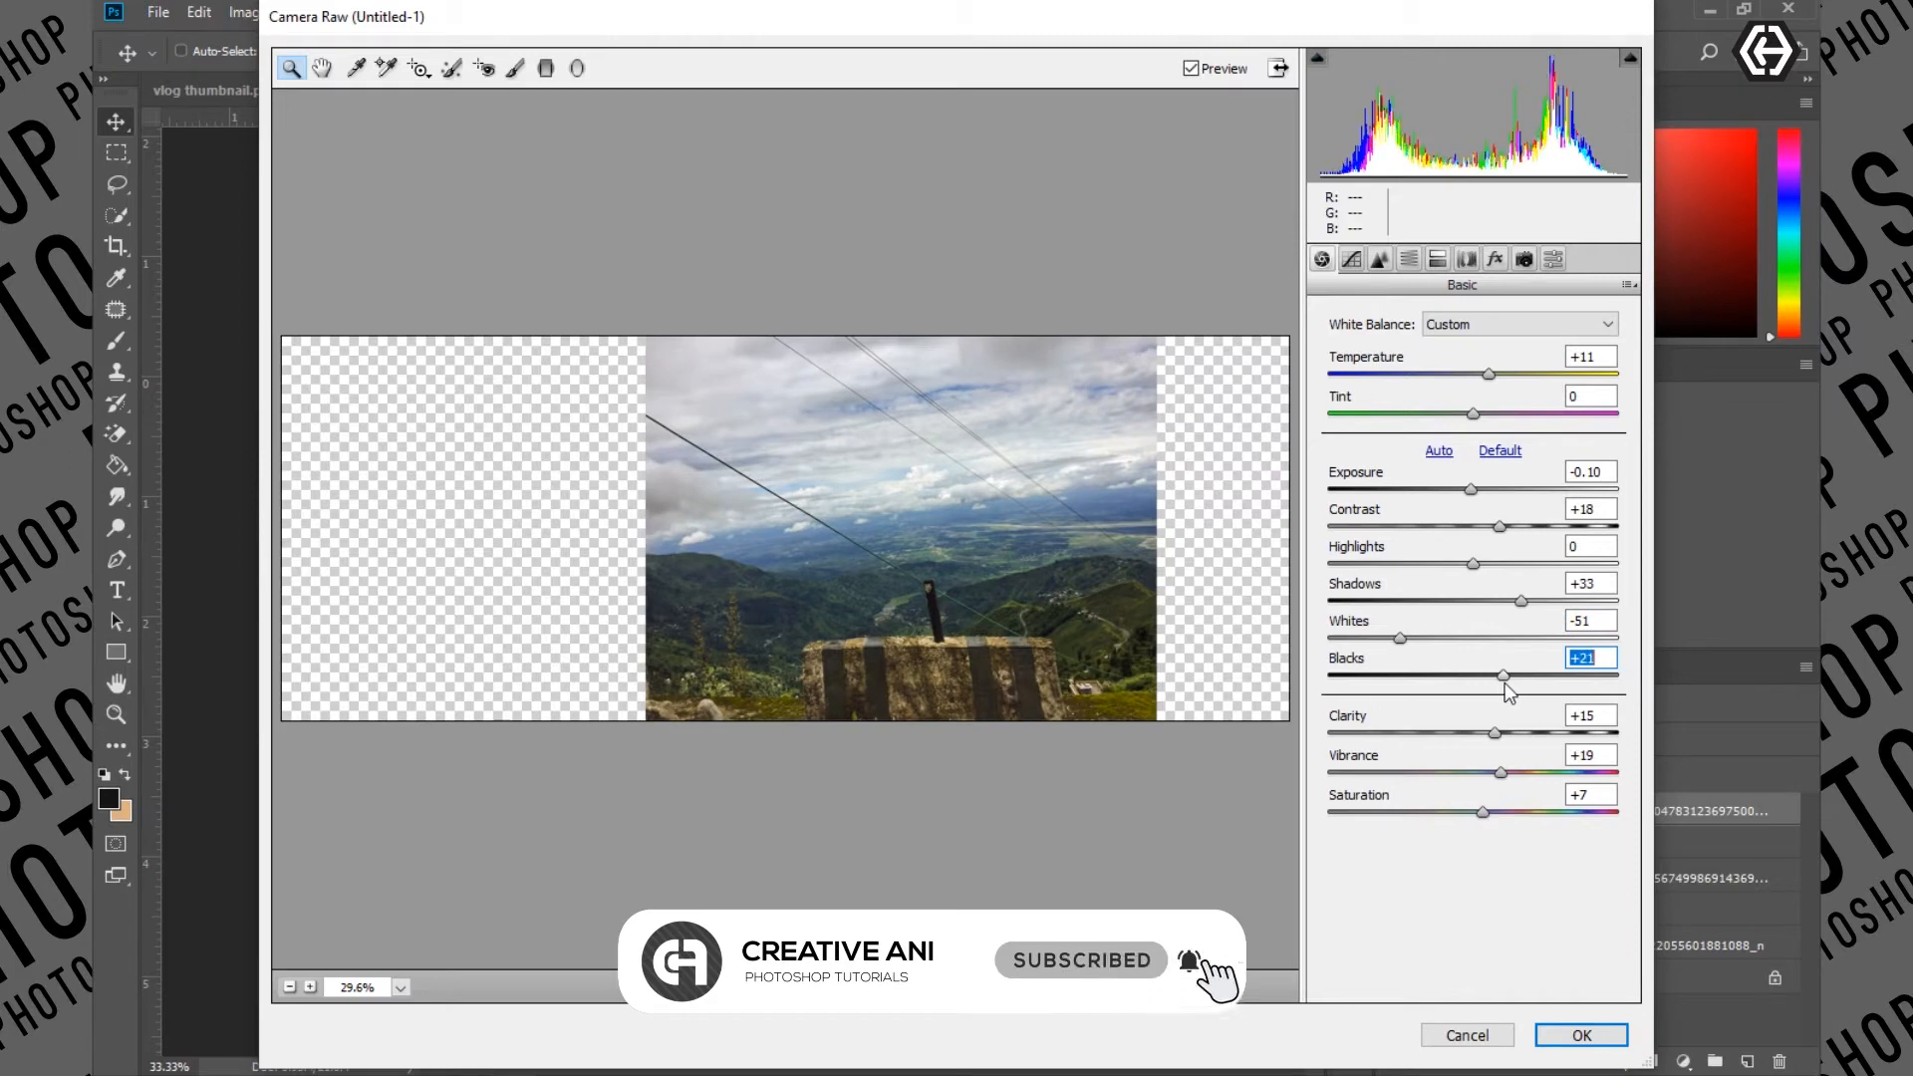
left_click(1583, 1036)
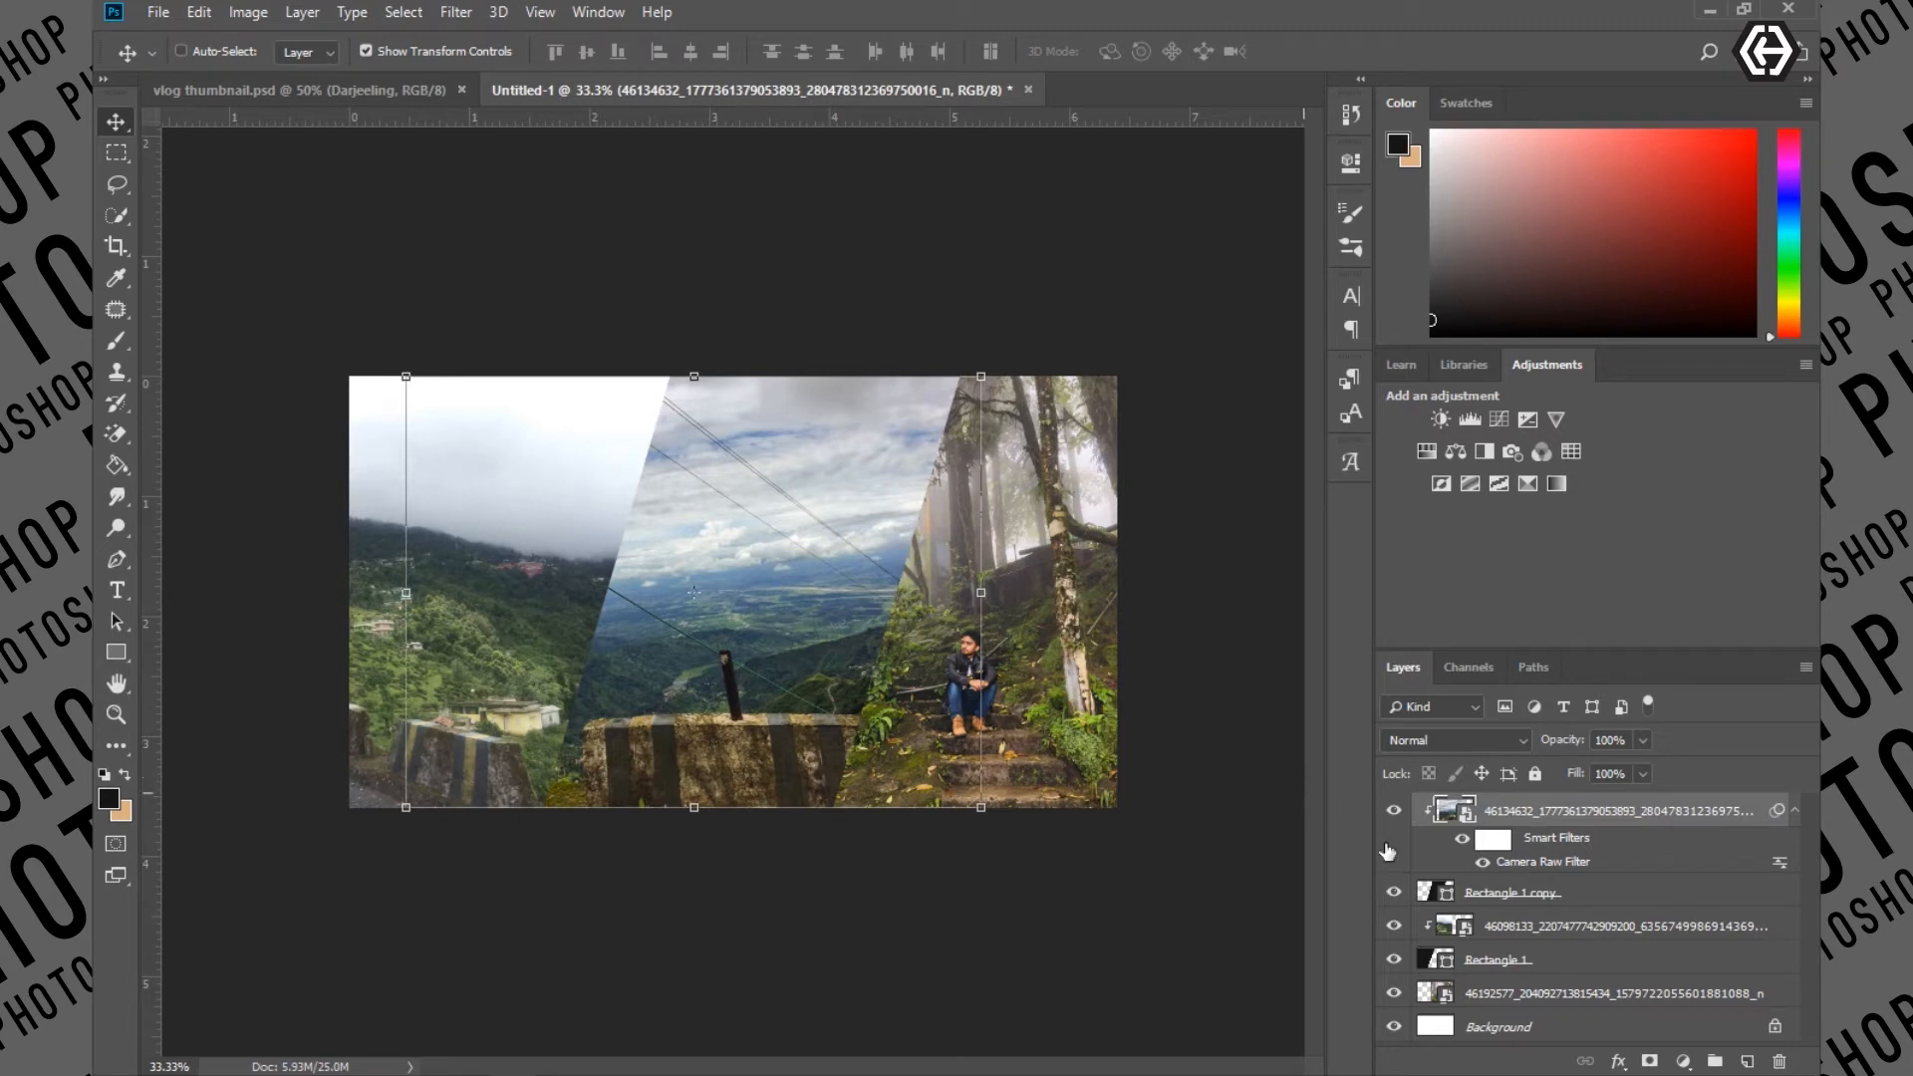
Open the Camera Raw Filter on the hillside photo and set Temperature to +18 and Exposure to +0.25
left_click(1545, 930)
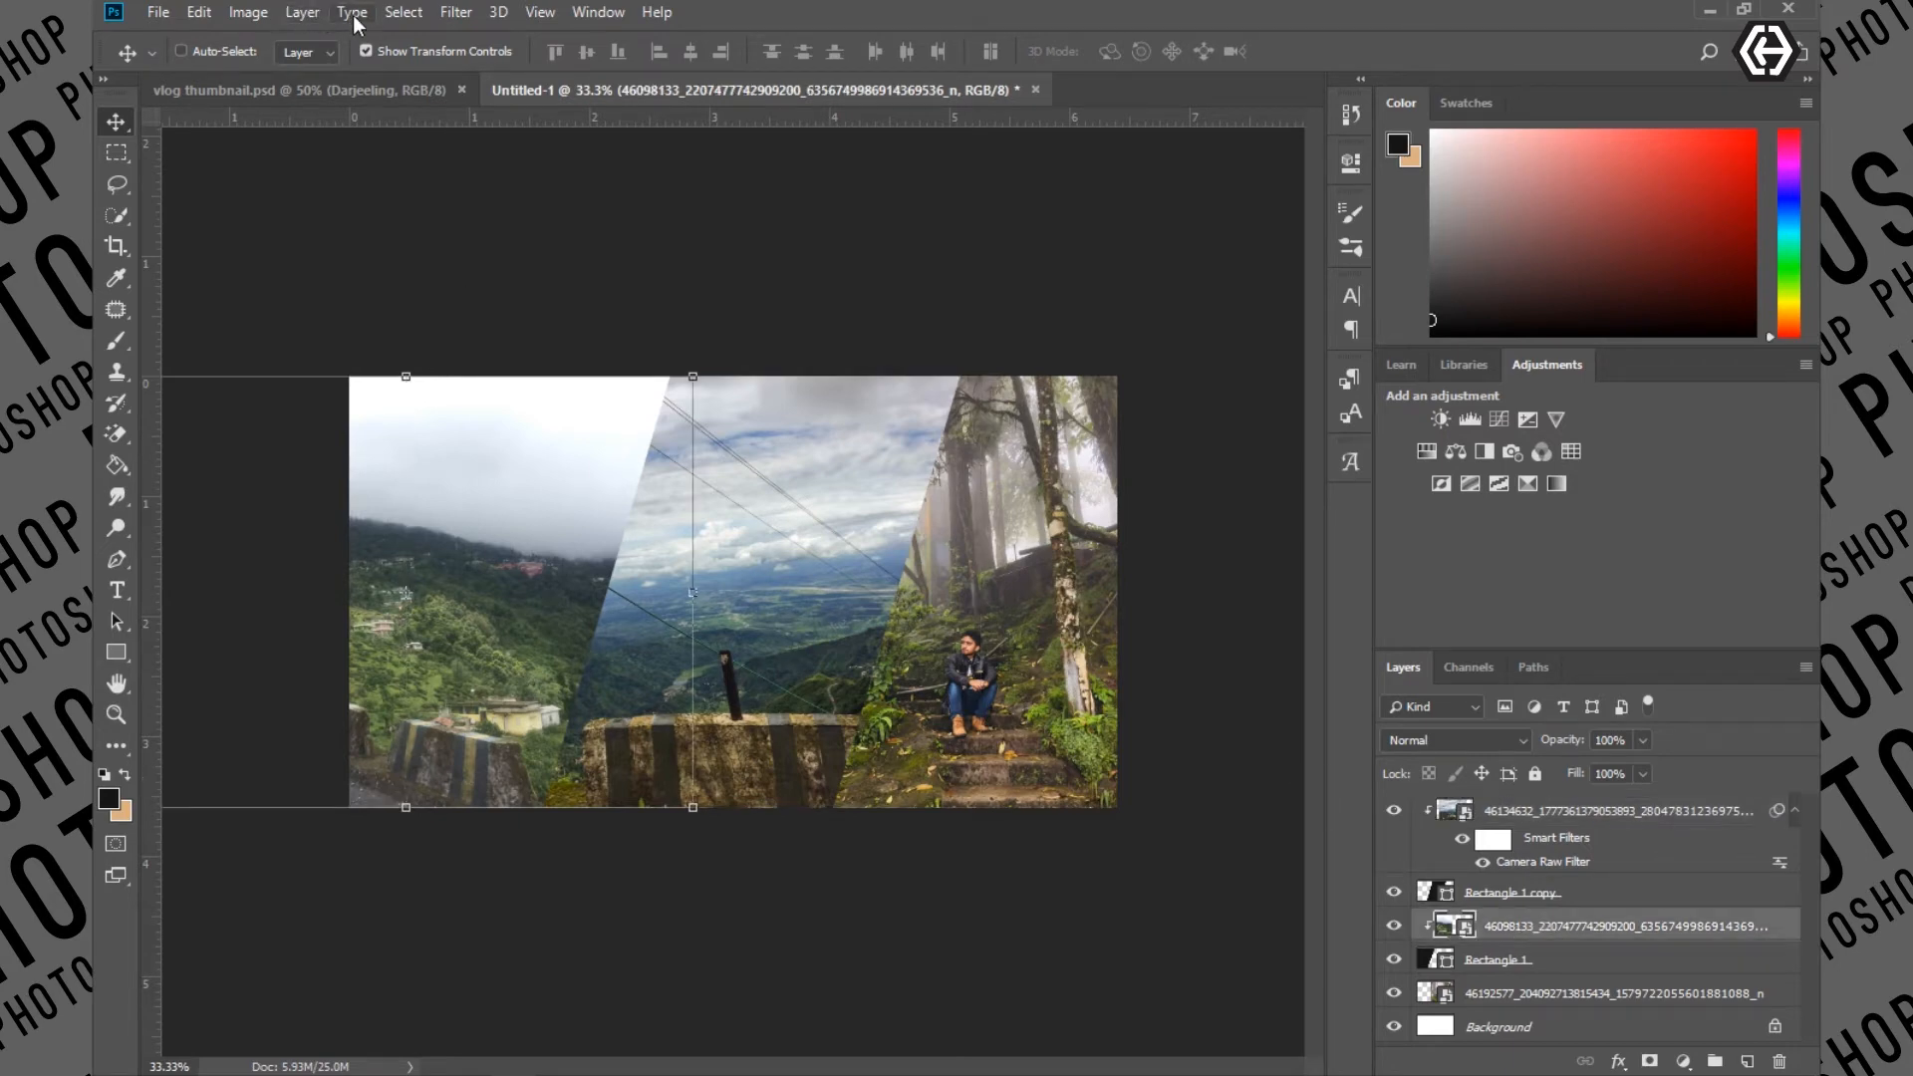
left_click(454, 12)
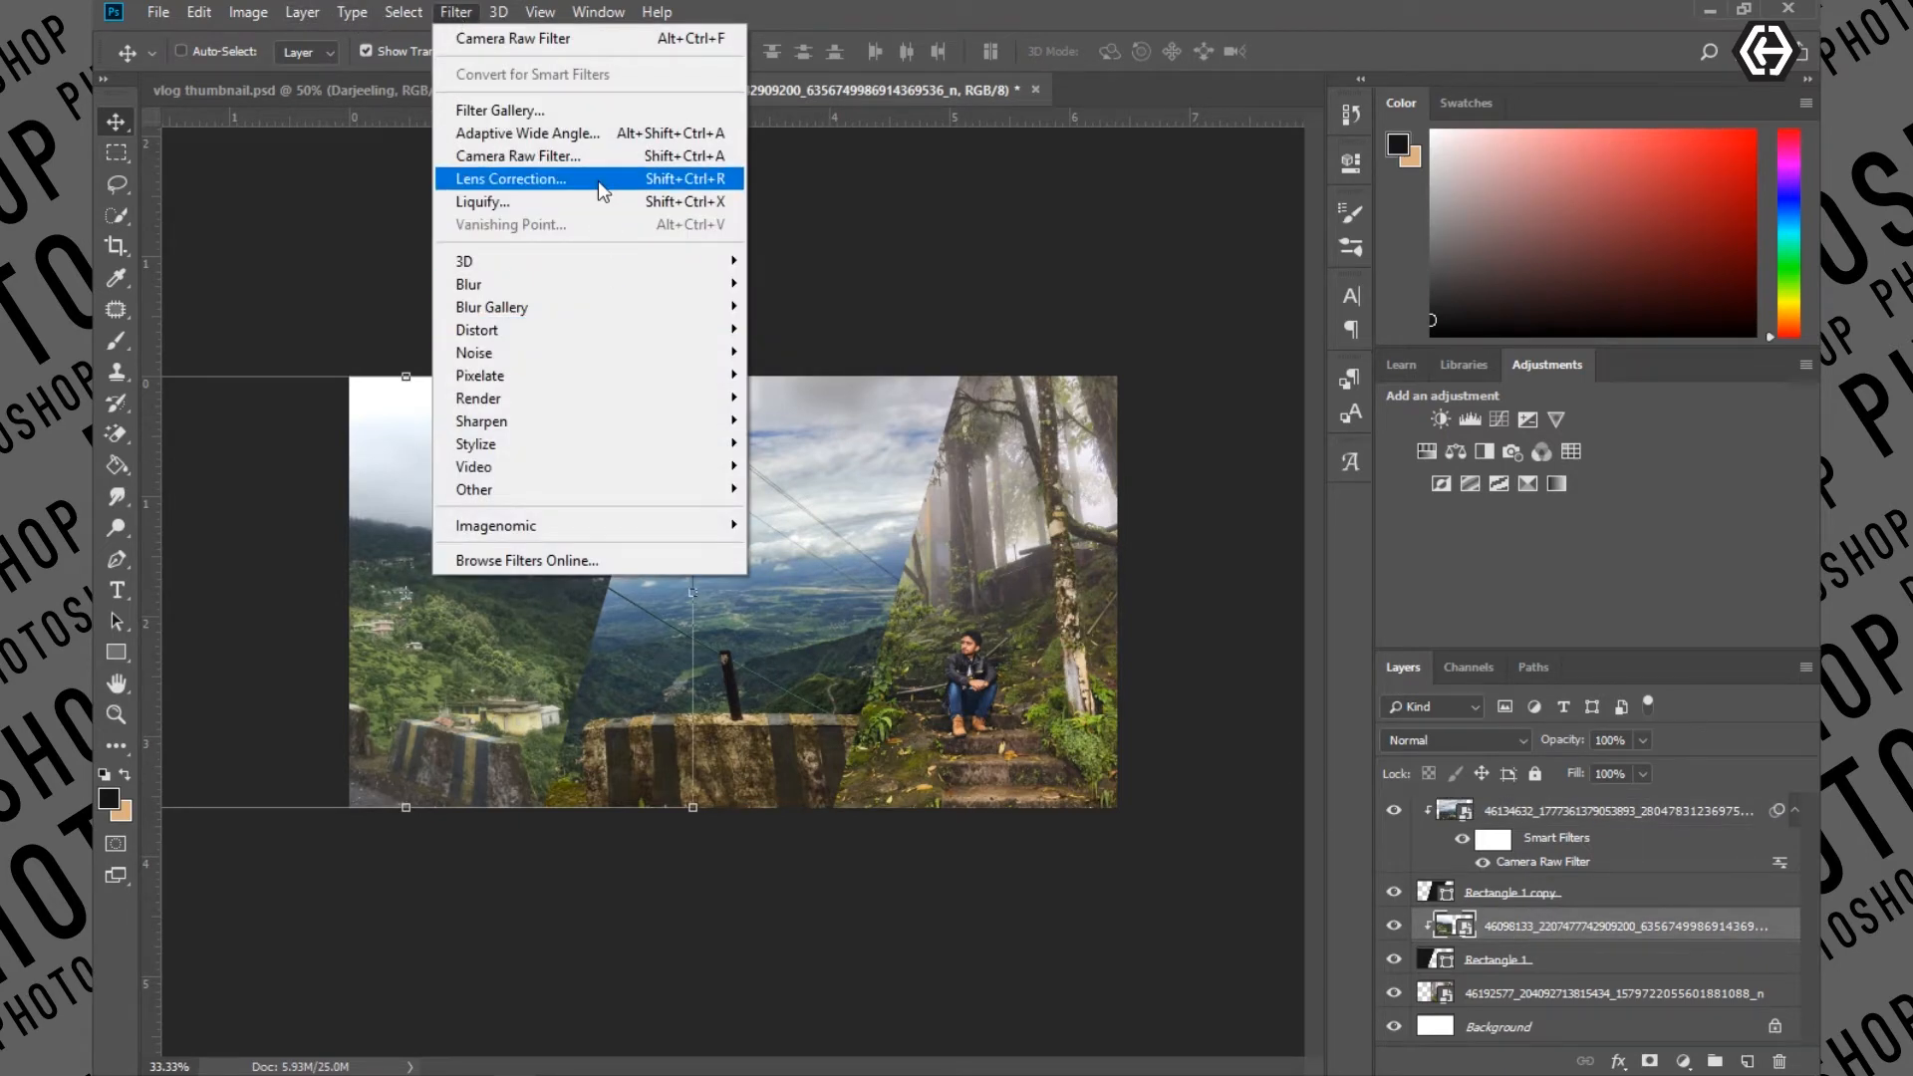
left_click(598, 164)
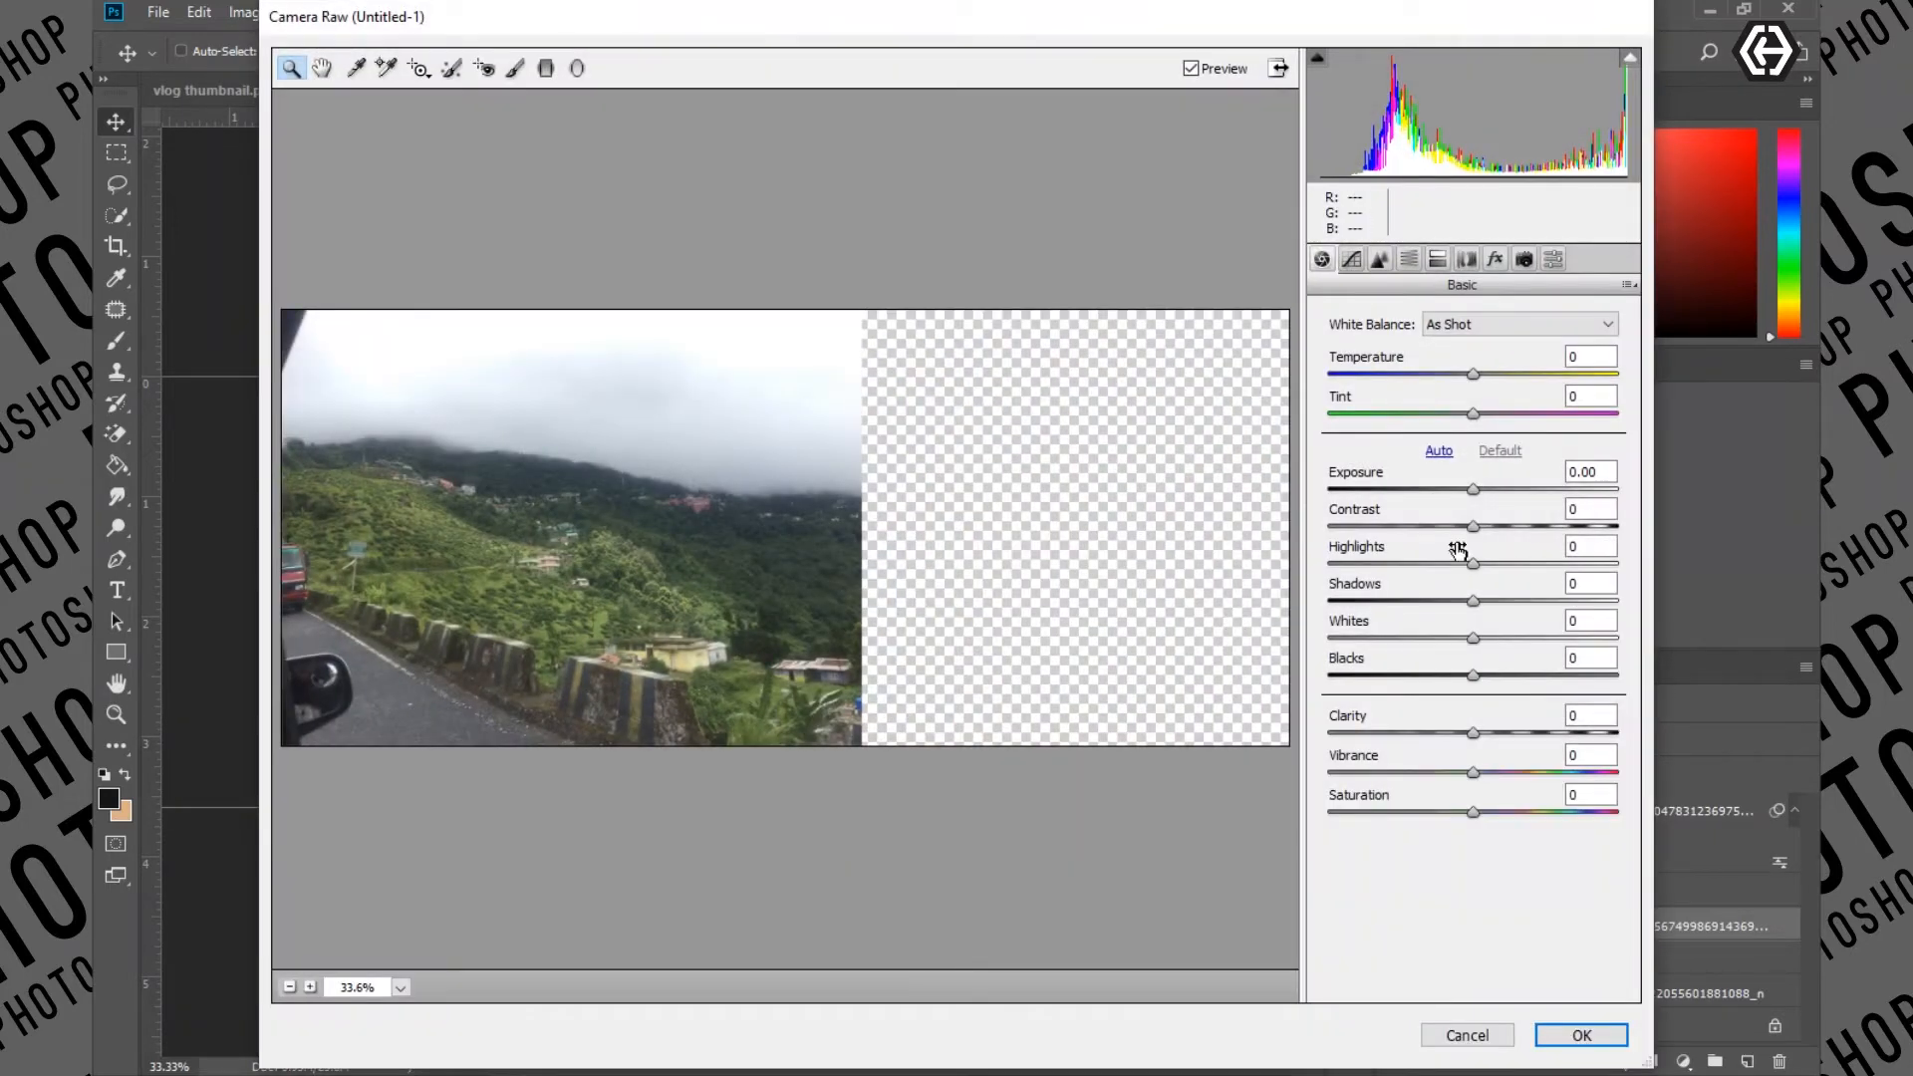
left_click_drag(1475, 374, 1499, 374)
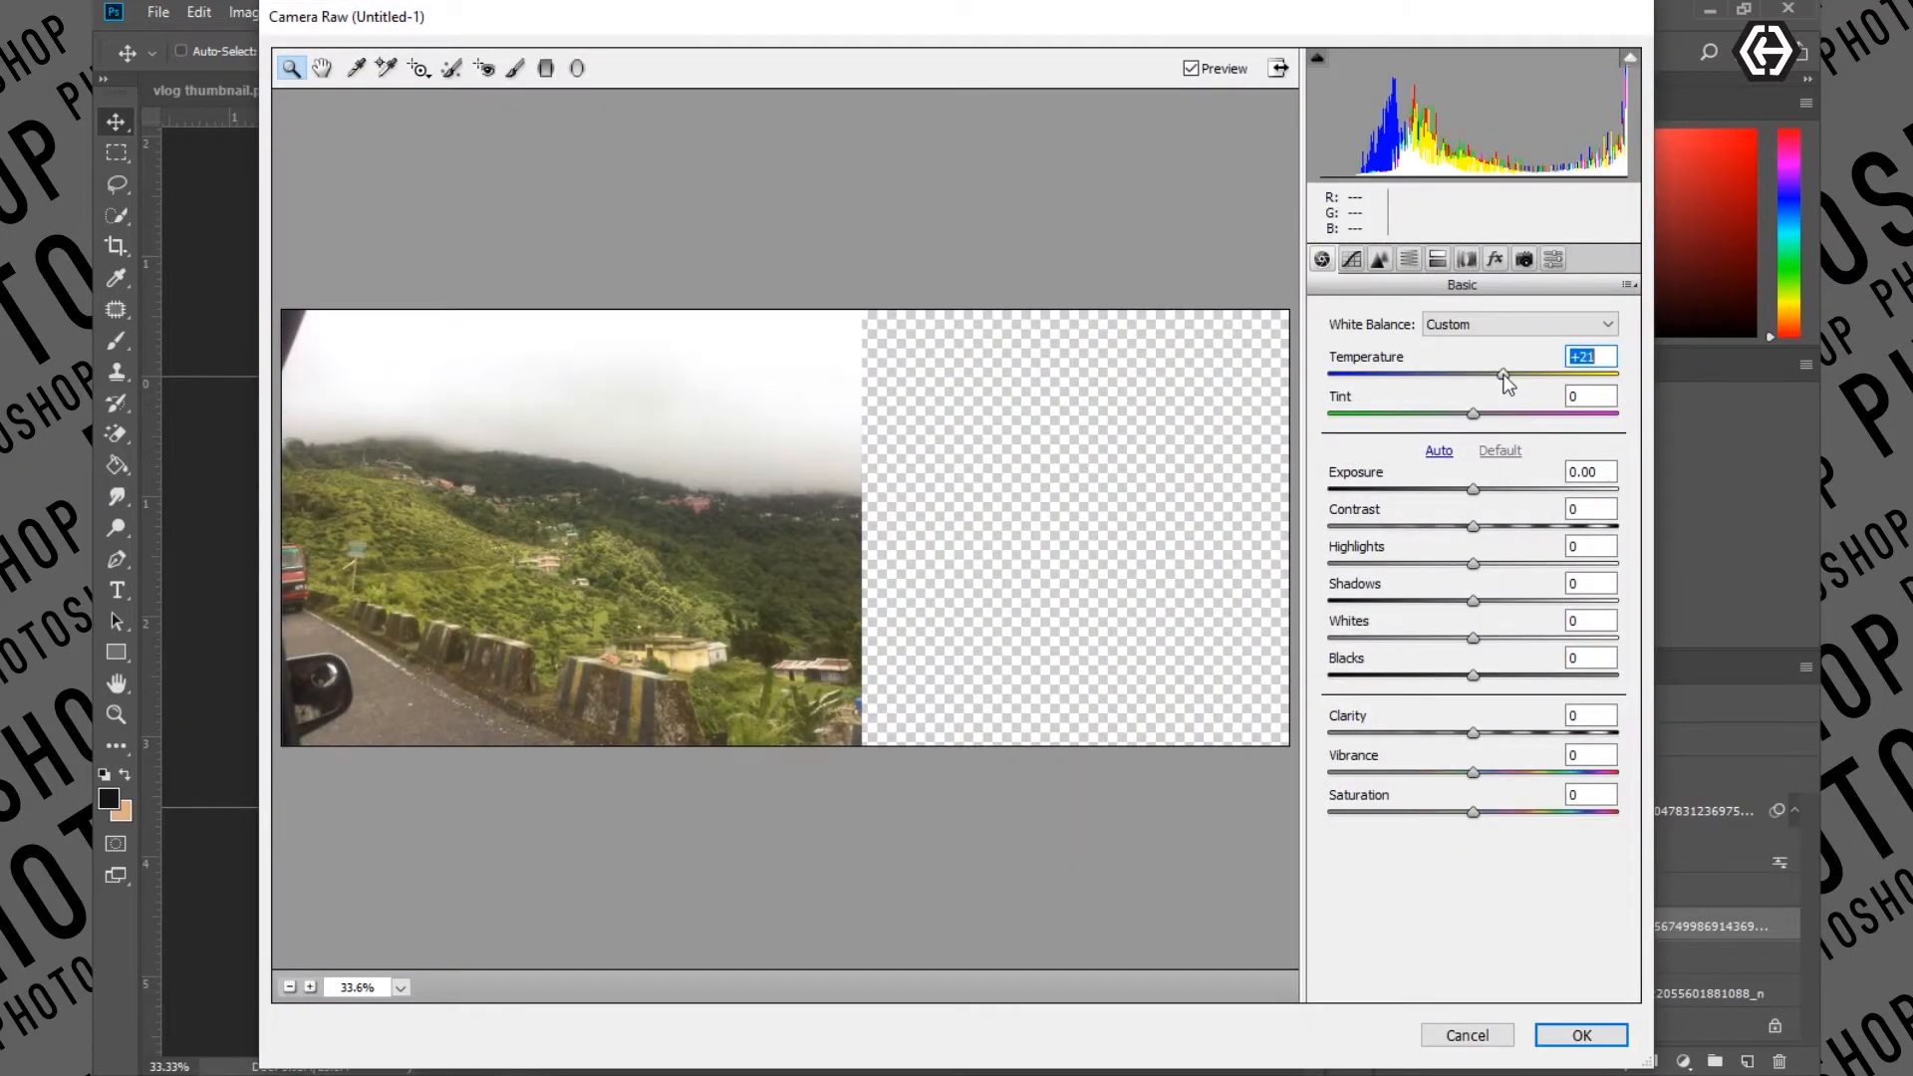
left_click(1480, 490)
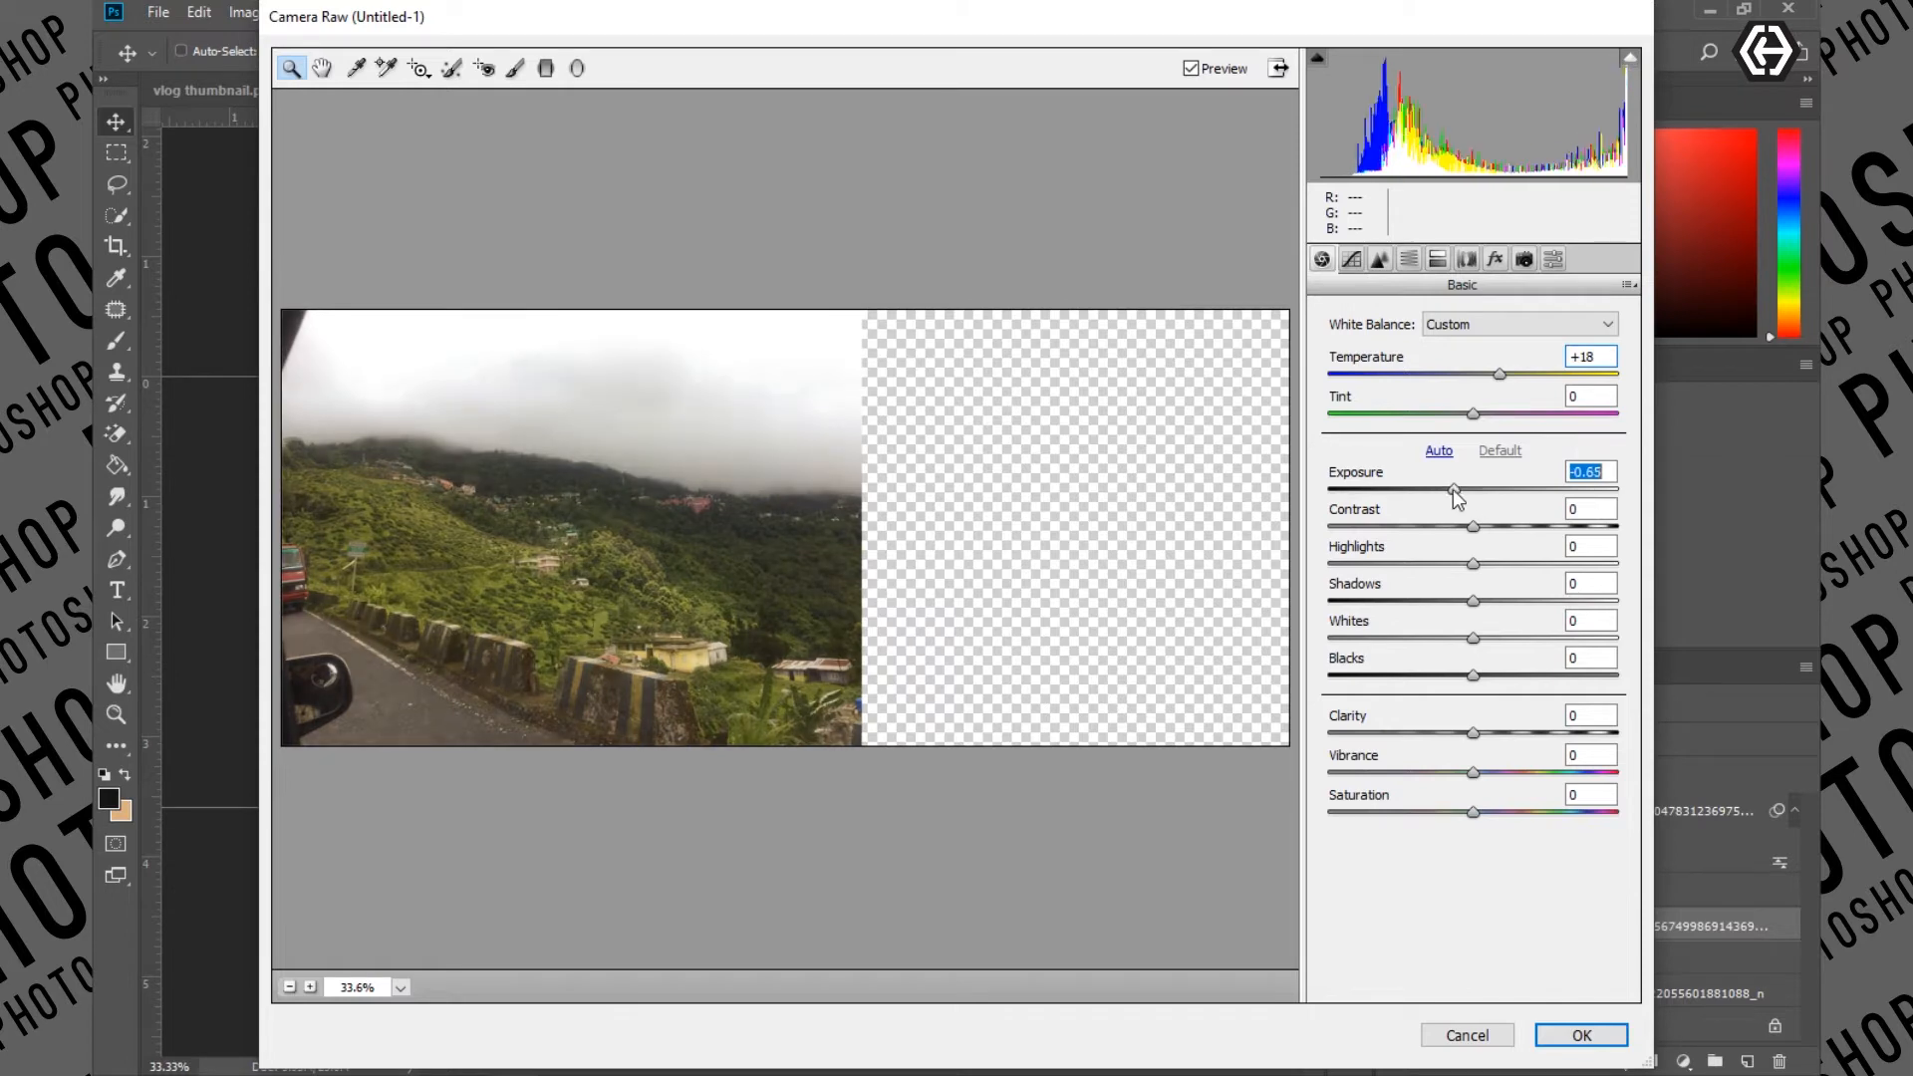
Set the hillside photo's Contrast -28, Highlights +5, Shadows +29, Whites -5, Blacks -47, Clarity +32, Vibrance +30 and Saturation +13, and apply the filter
left_click_drag(1475, 526, 1499, 819)
left_click(1473, 638)
left_click(1474, 772)
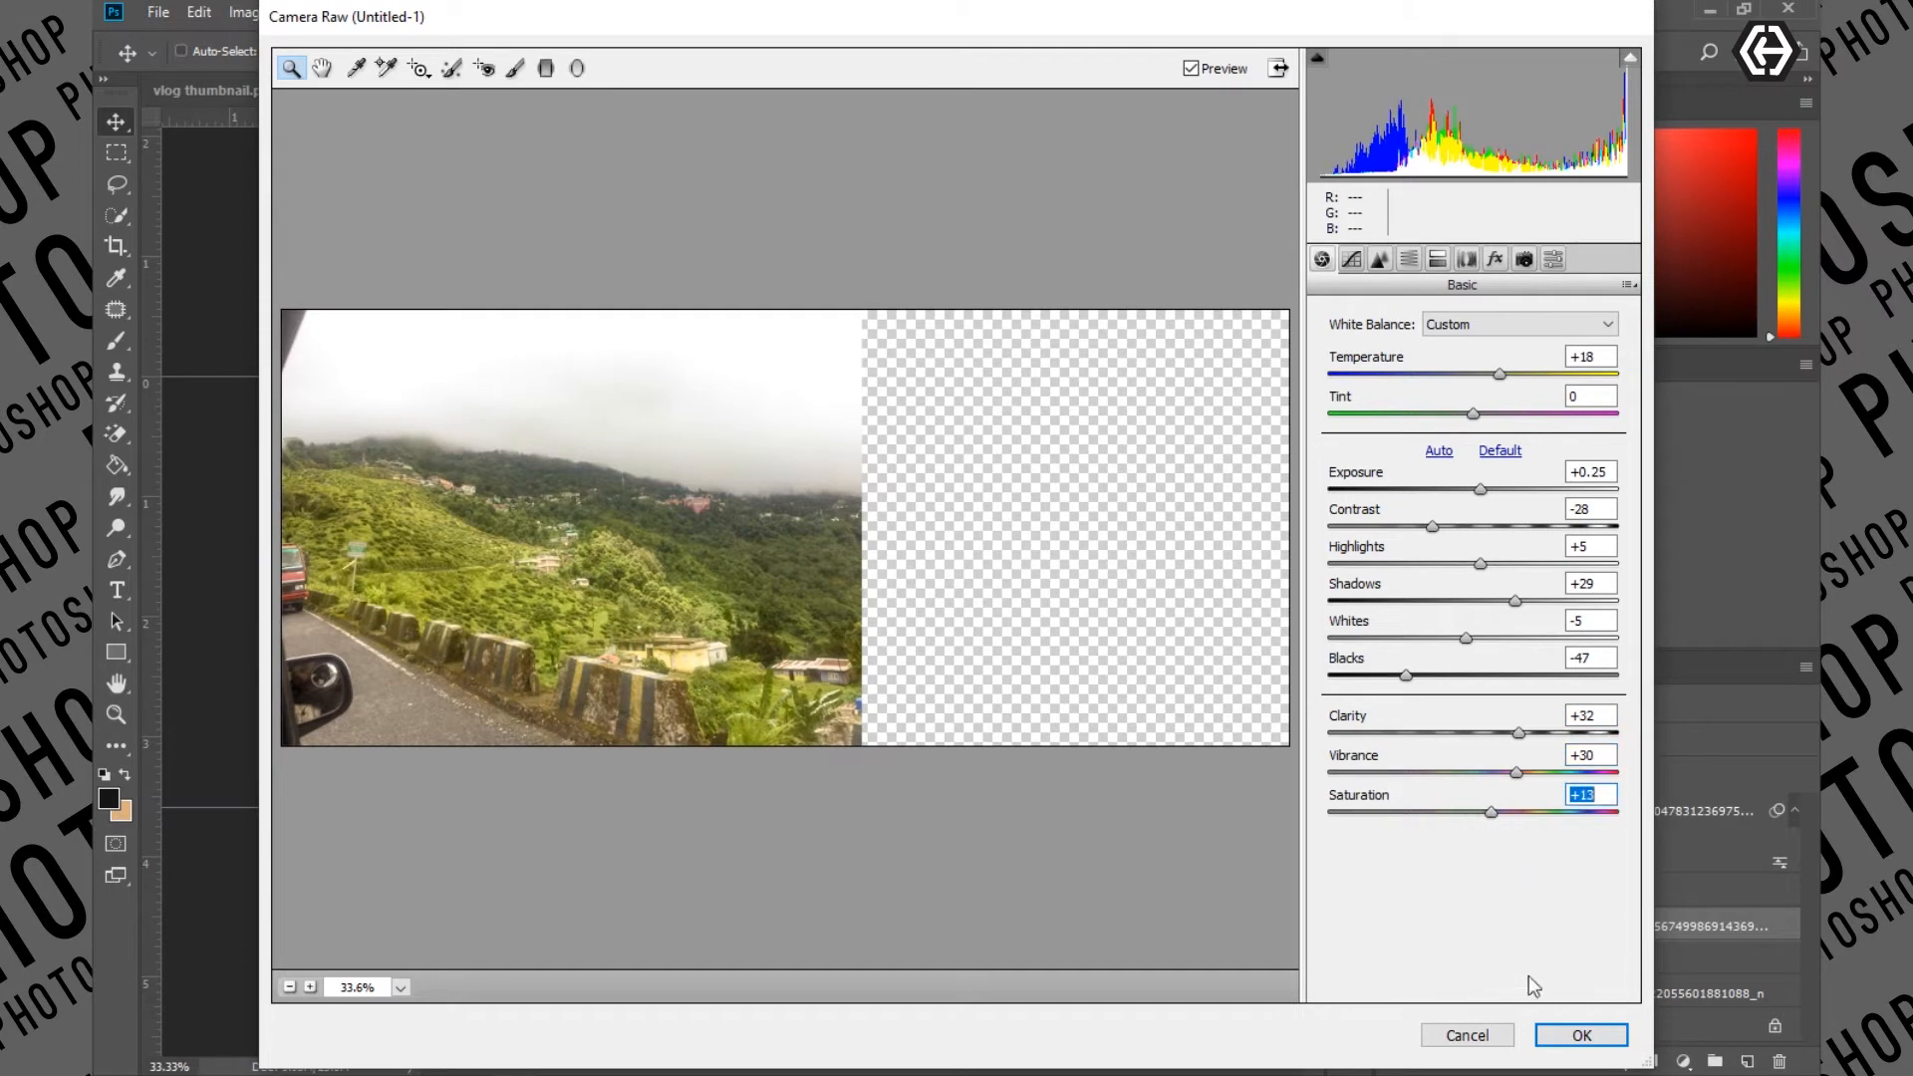
left_click(1580, 1034)
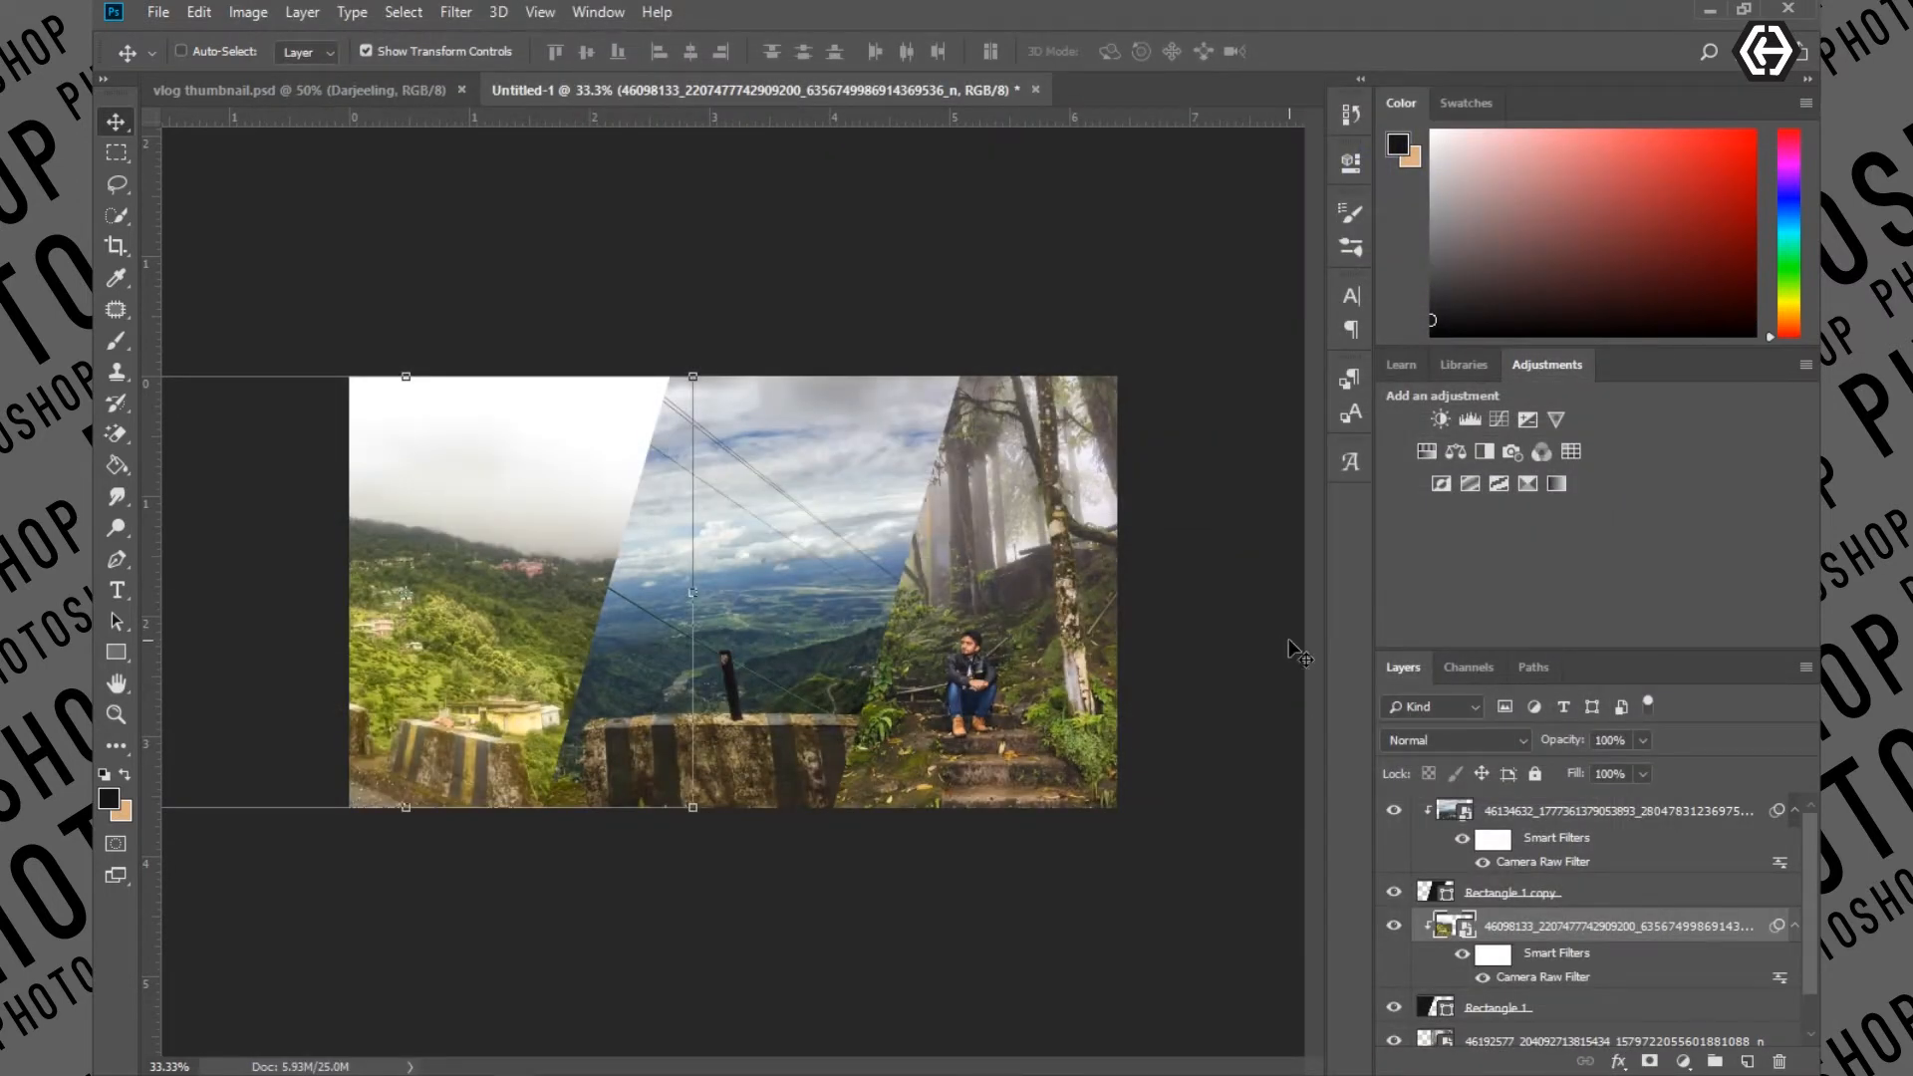
Open the Camera Raw Filter on the forest photo and set Temperature to +13, Blacks to -22 and Shadows to +17
left_click(1585, 1041)
left_click(456, 12)
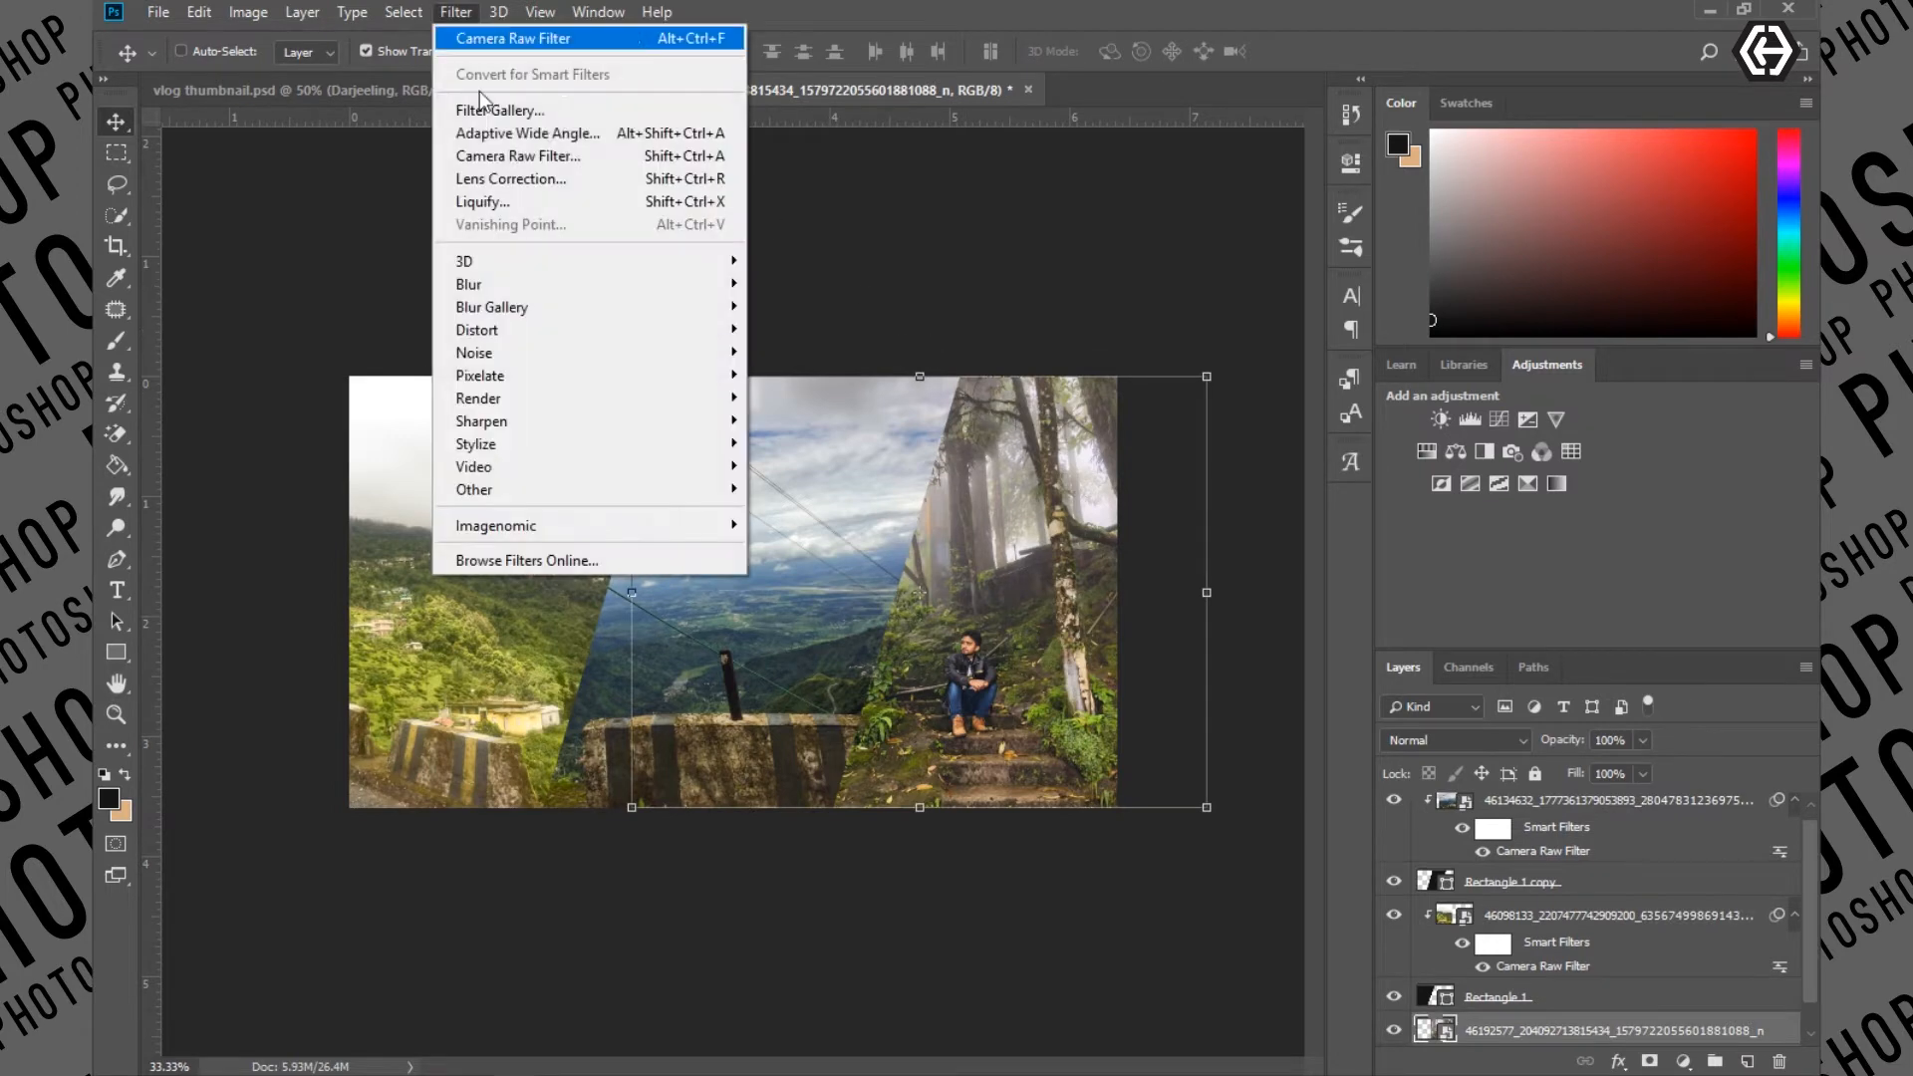
left_click(564, 157)
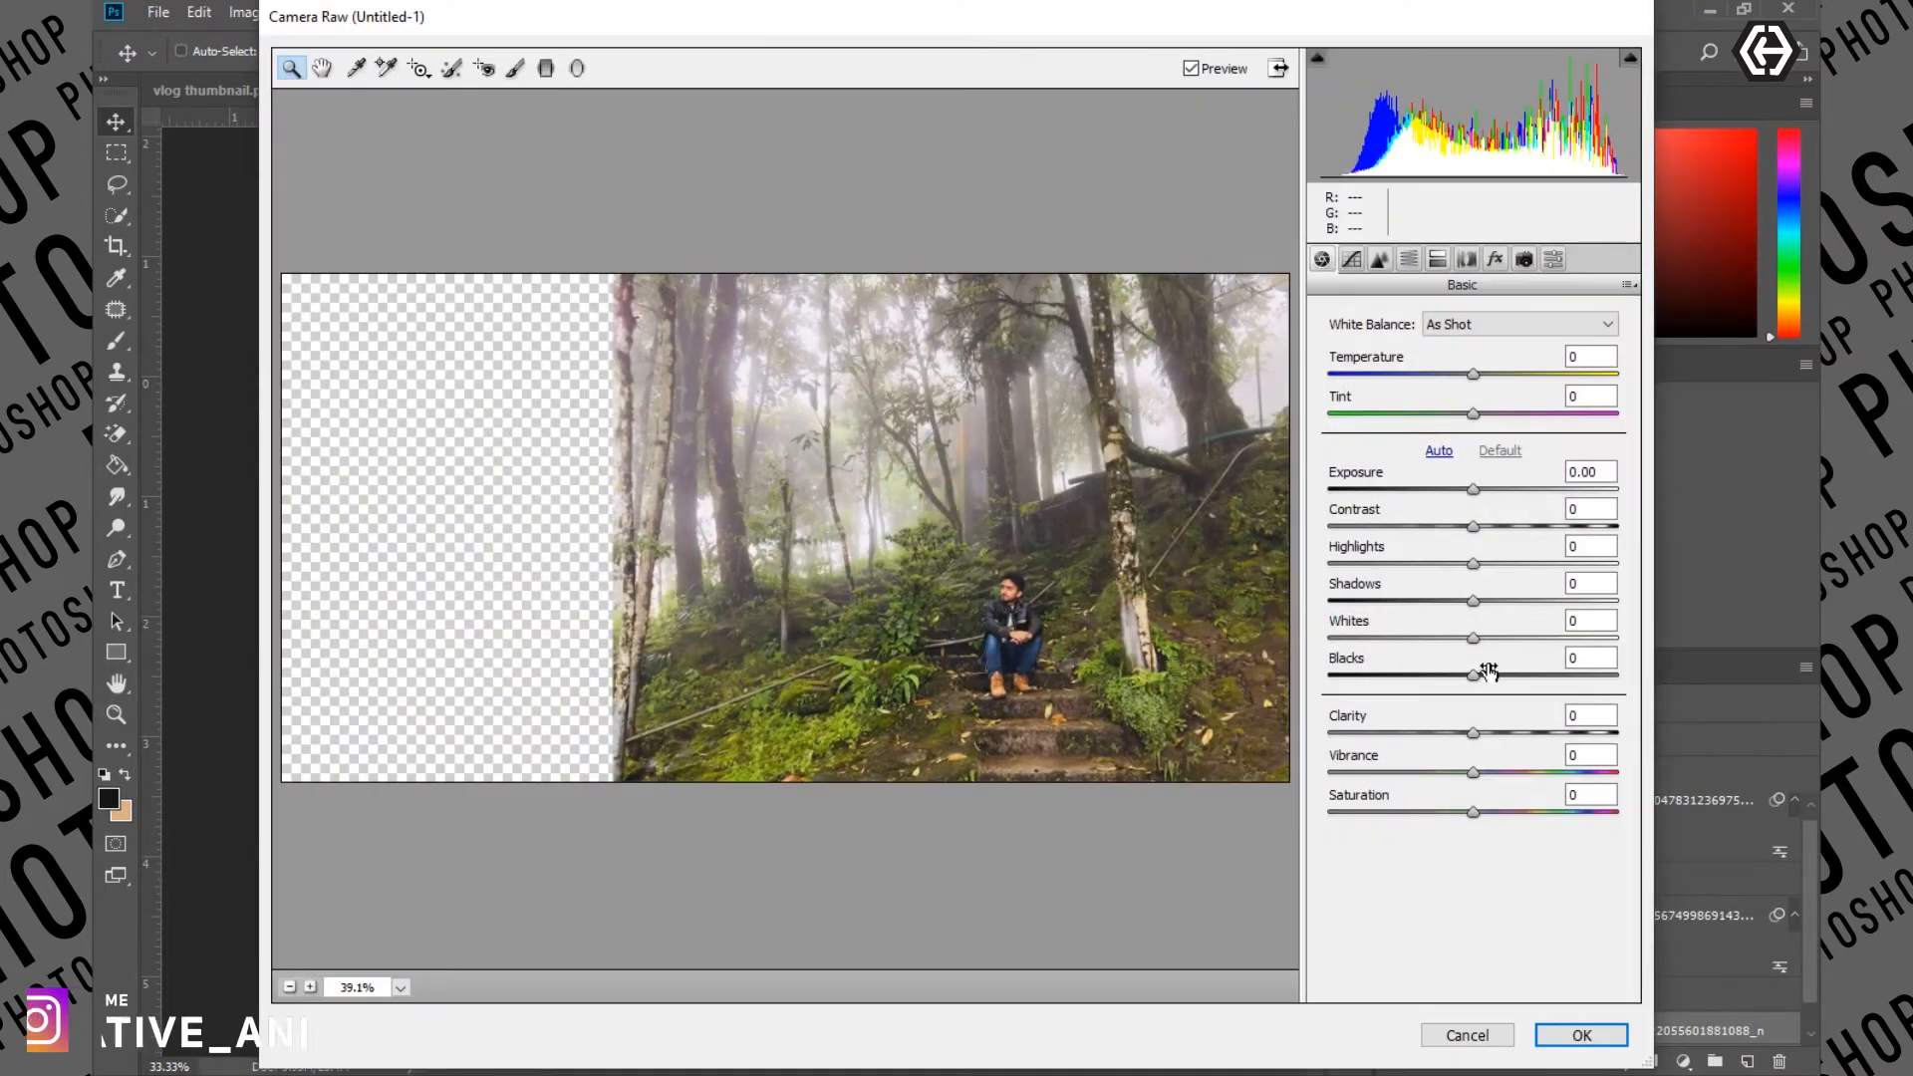
left_click_drag(1473, 374, 1492, 375)
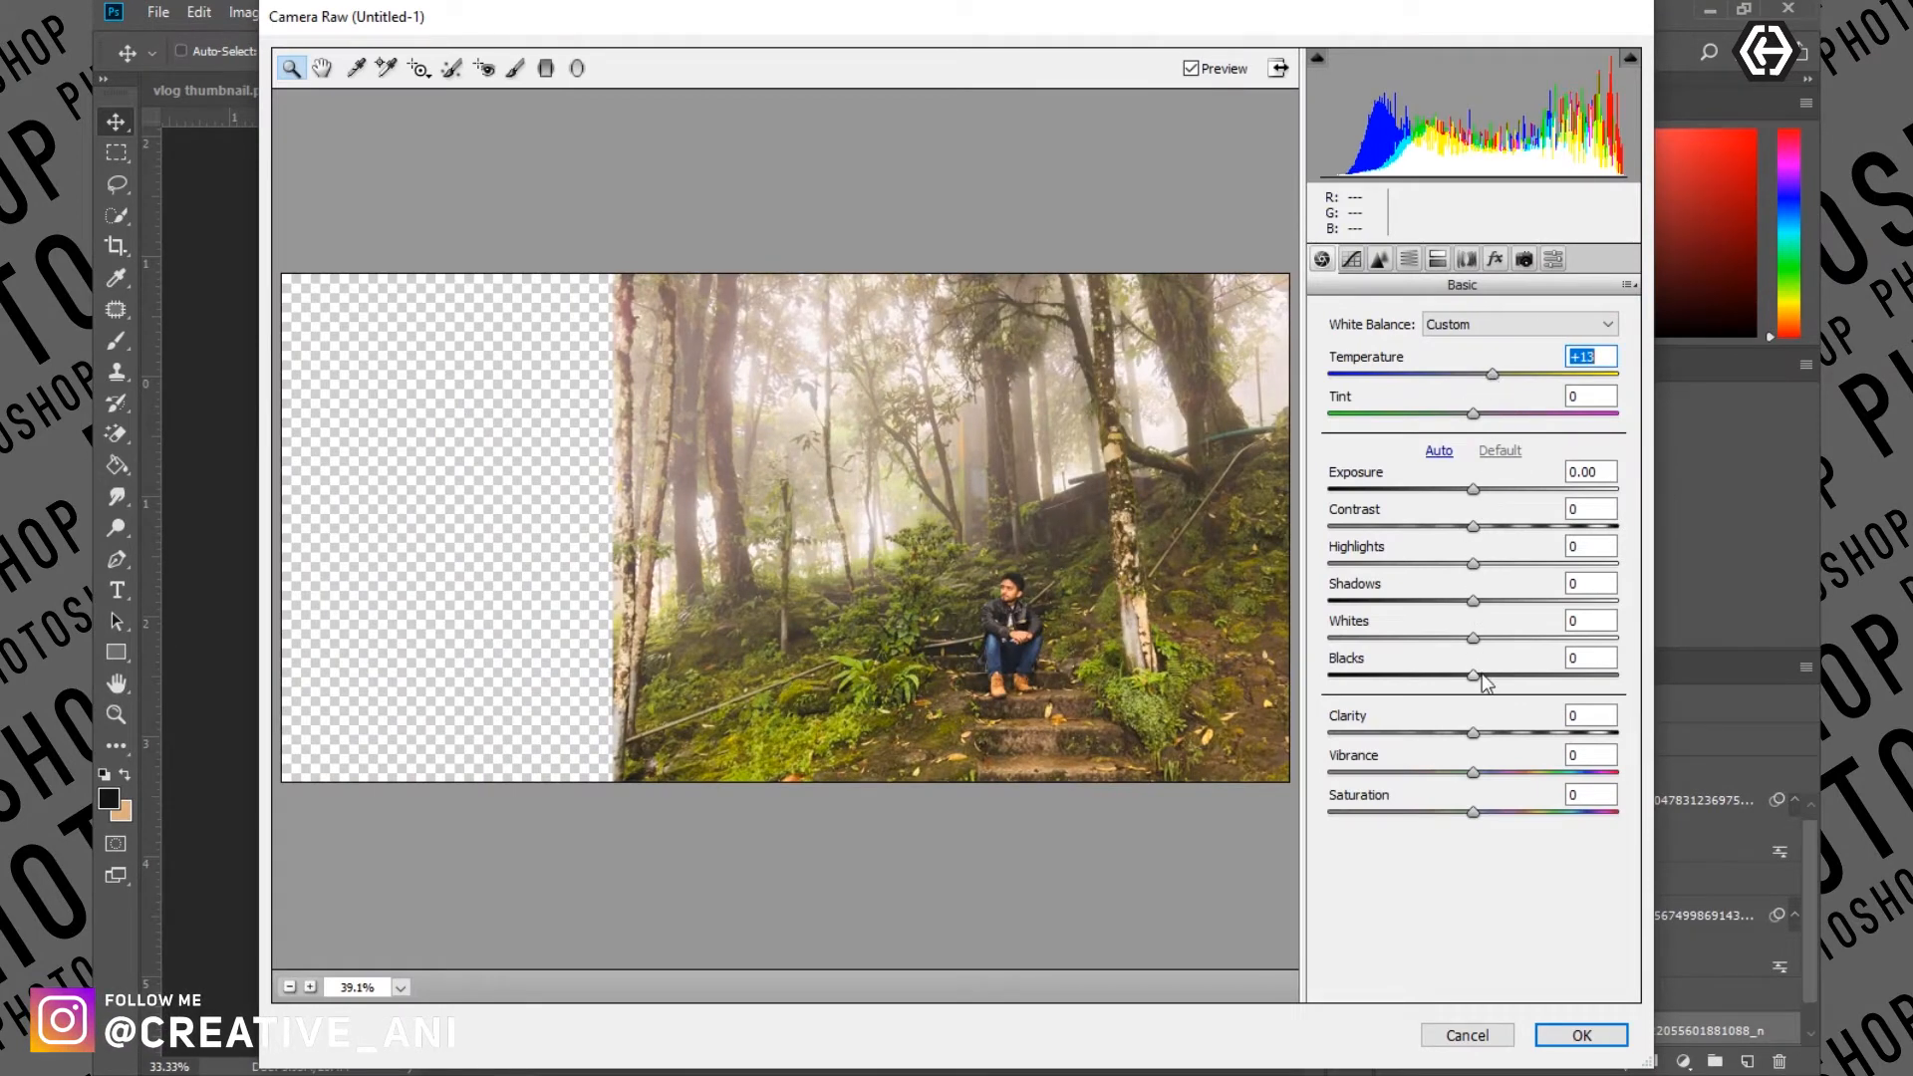
left_click_drag(1473, 674, 1443, 675)
left_click_drag(1473, 601, 1497, 601)
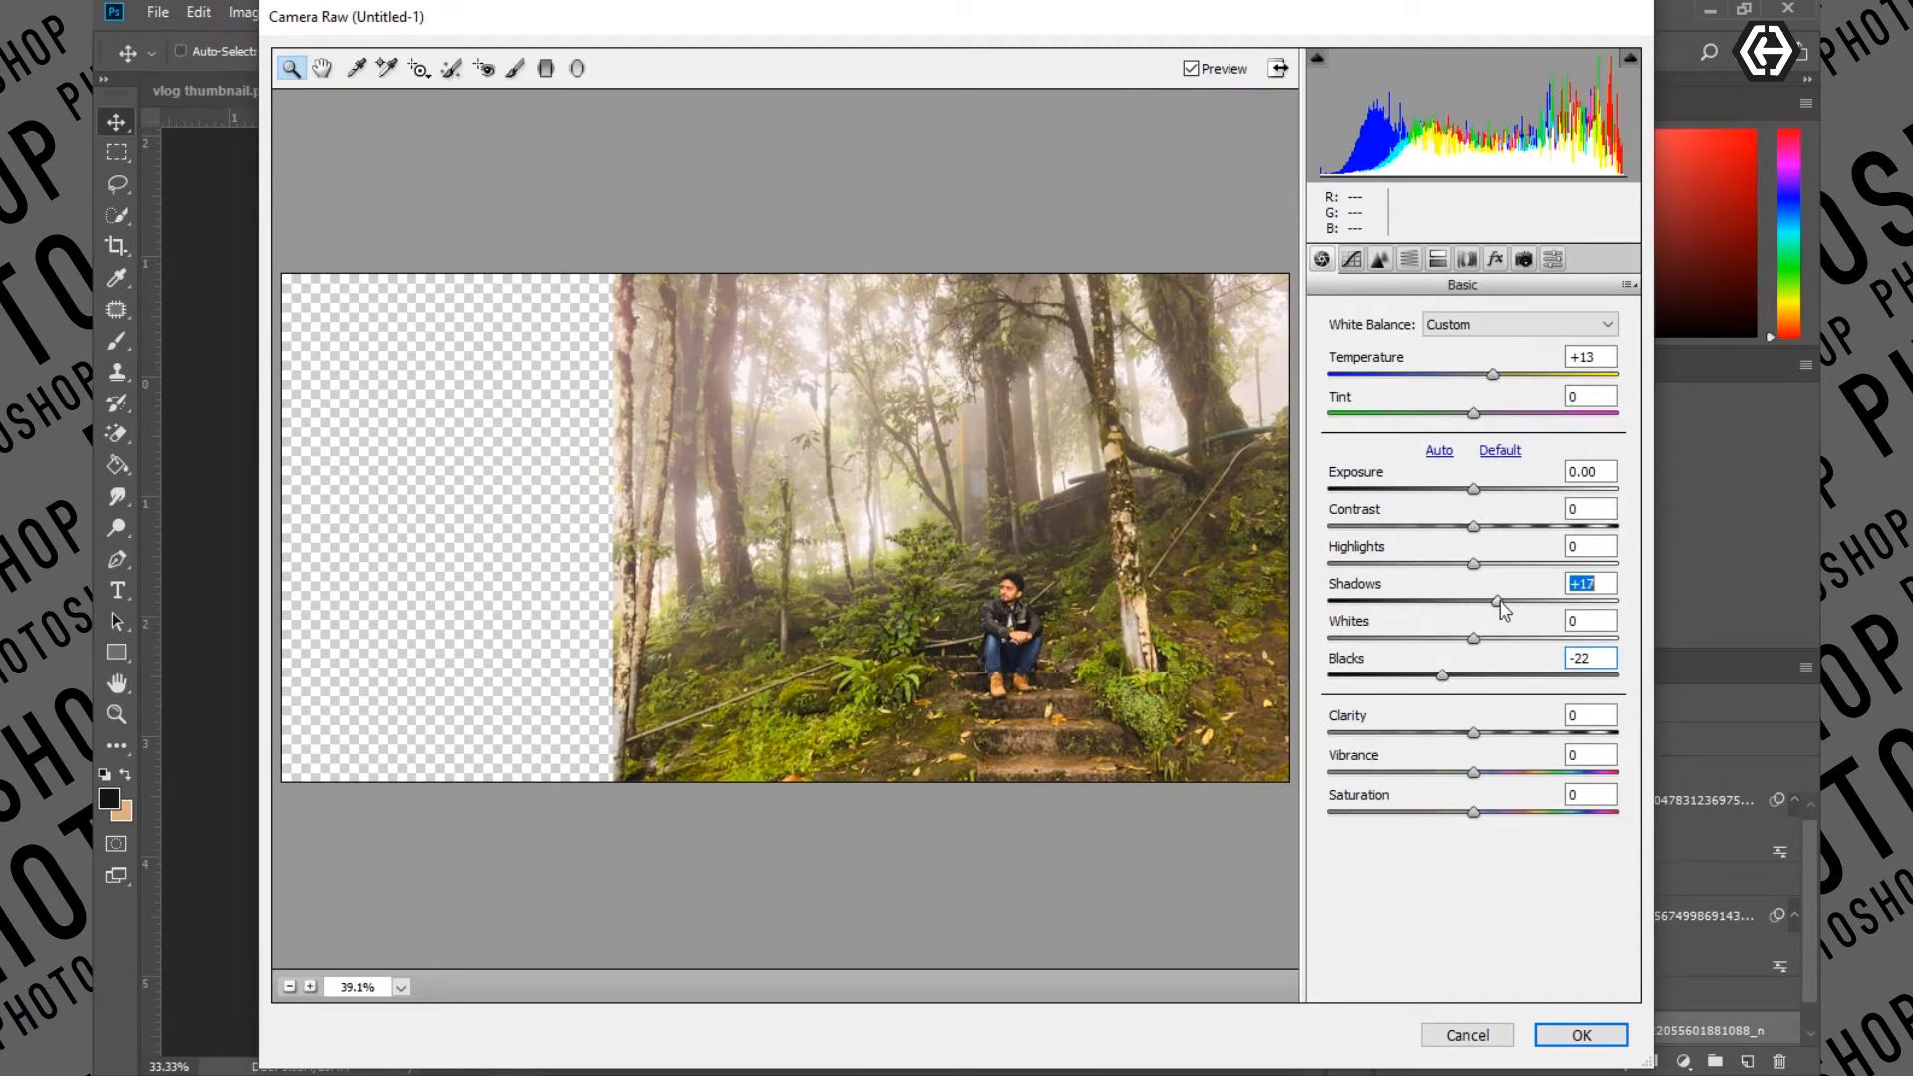
Keep the forest photo's Exposure at 0.00, set Contrast to +18, adjust Clarity, Vibrance and Saturation, and apply the filter
left_click(1473, 490)
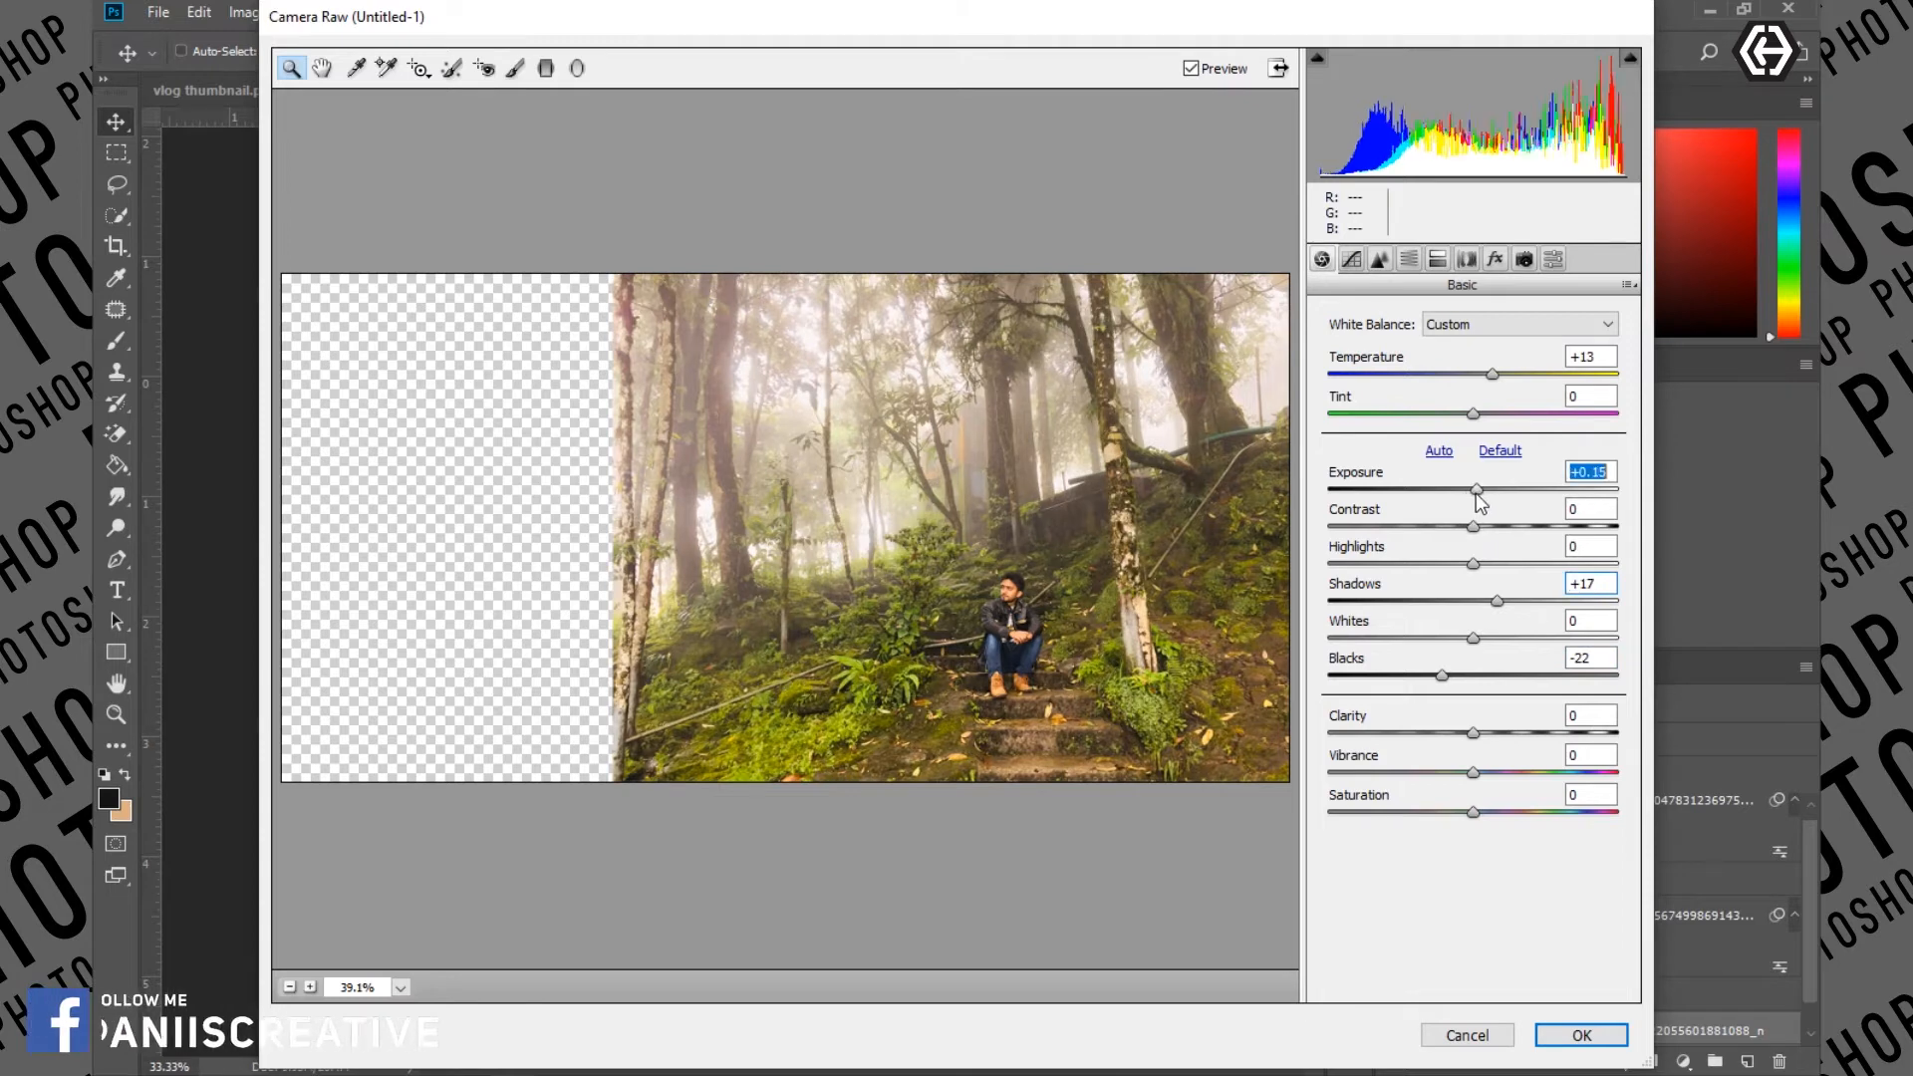
left_click_drag(1472, 525, 1501, 525)
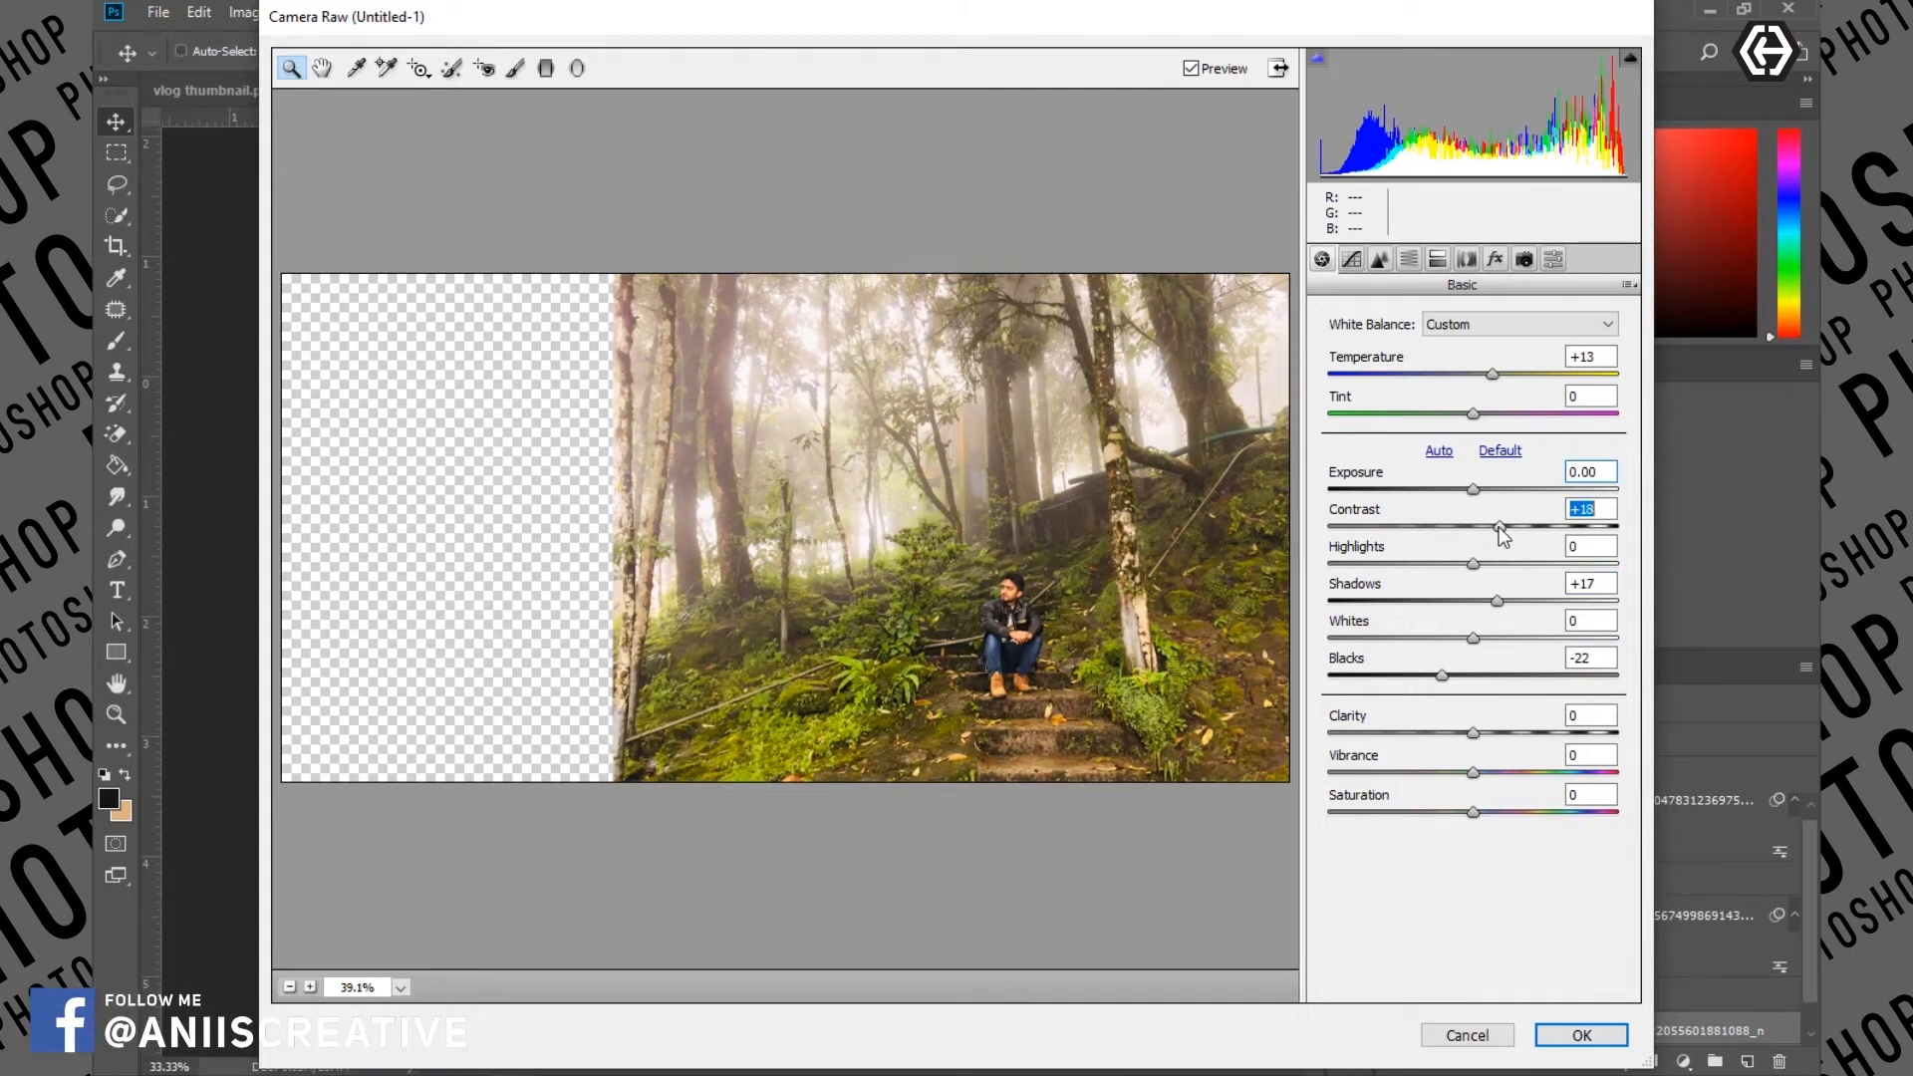
left_click_drag(1473, 733, 1502, 774)
left_click(1474, 813)
left_click(1575, 1035)
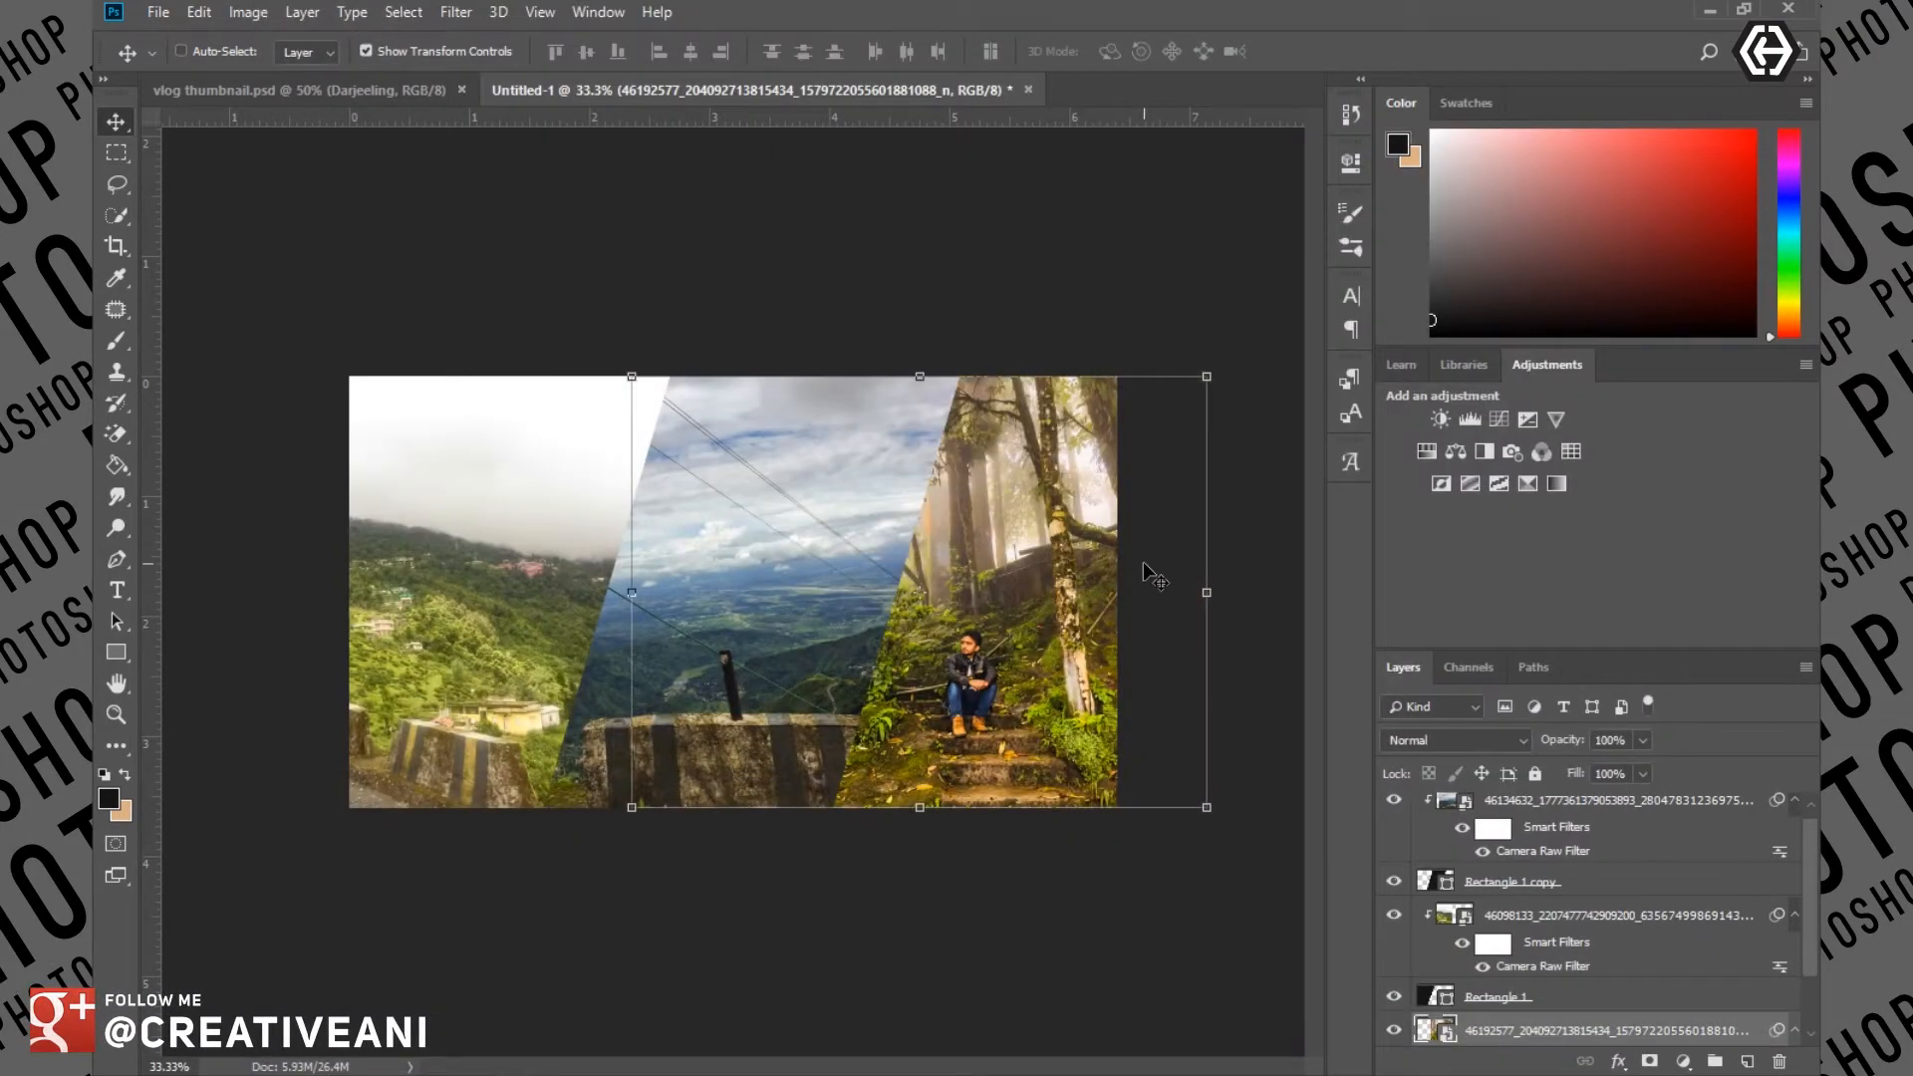
Shift the forest photo slightly right within its panel, hide the transform controls and select the valley photo's layer
left_click_drag(1067, 634, 1099, 643)
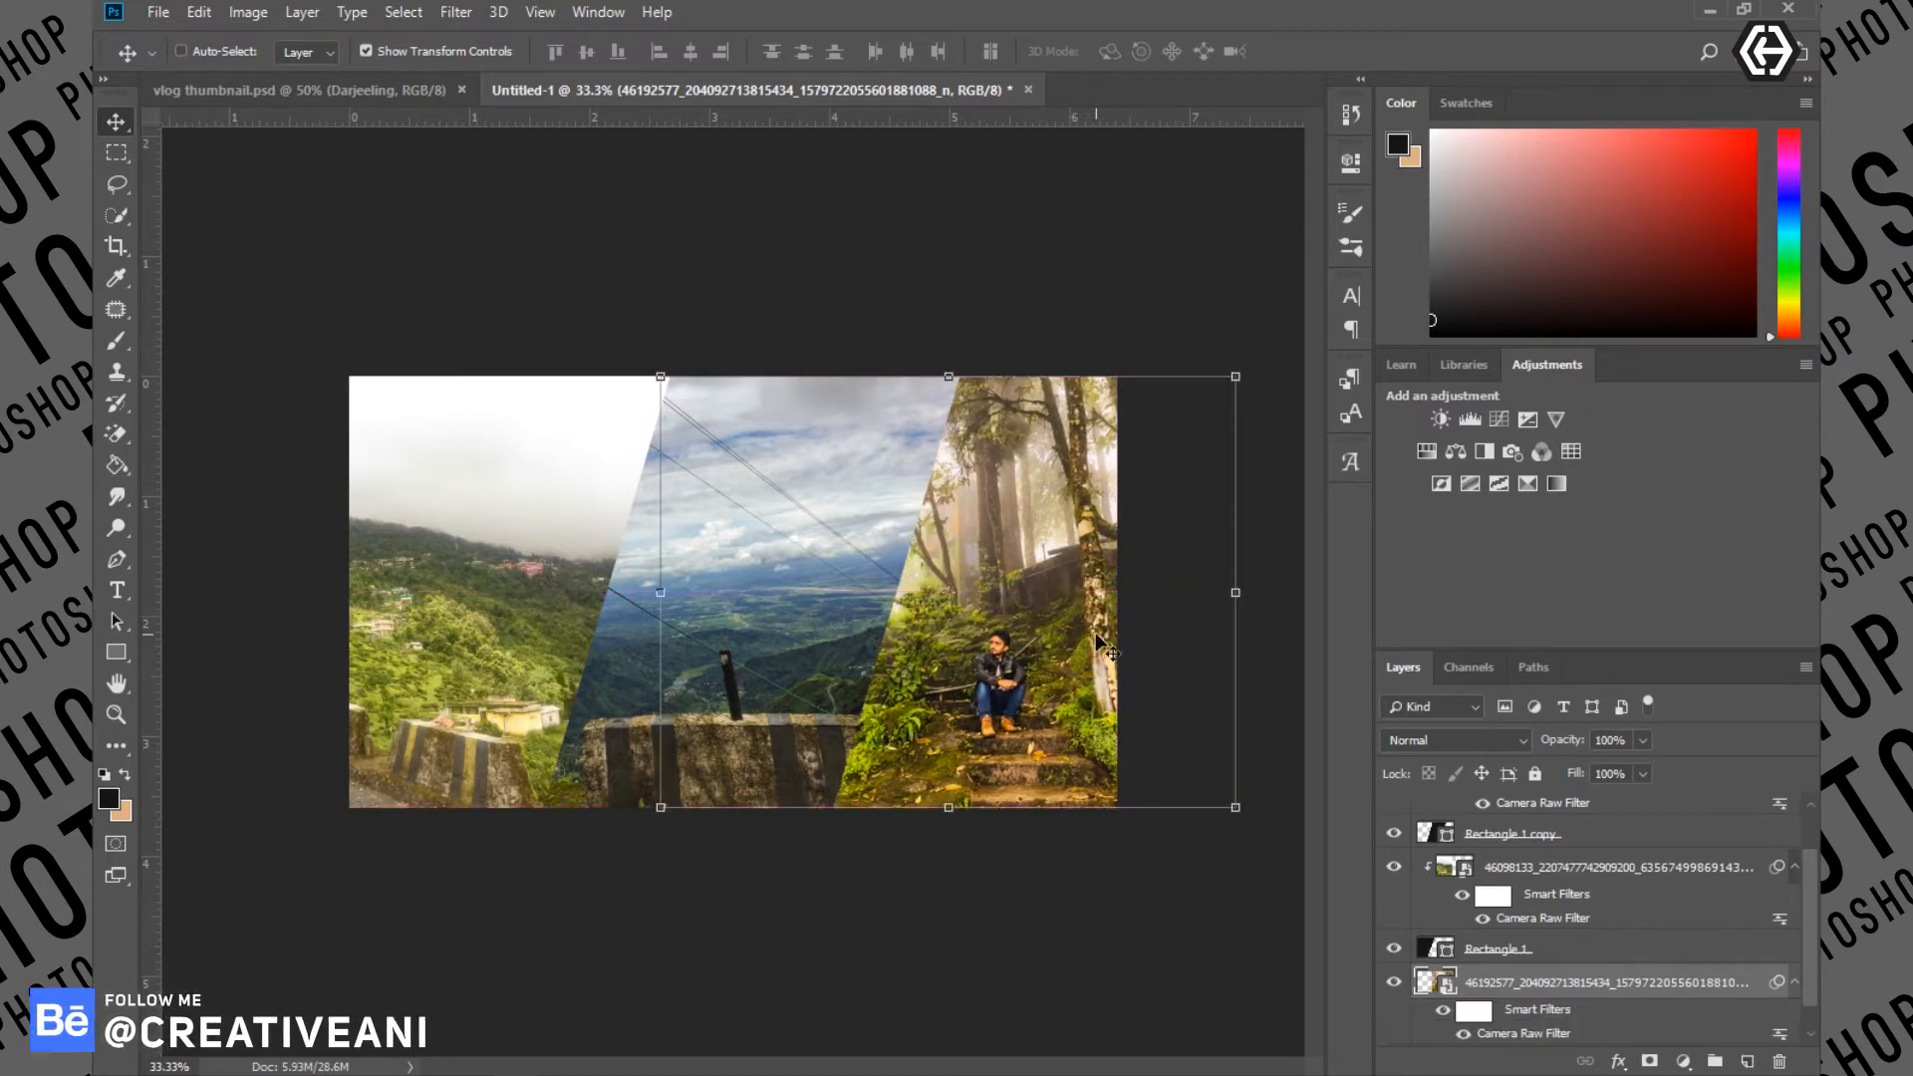
left_click(366, 51)
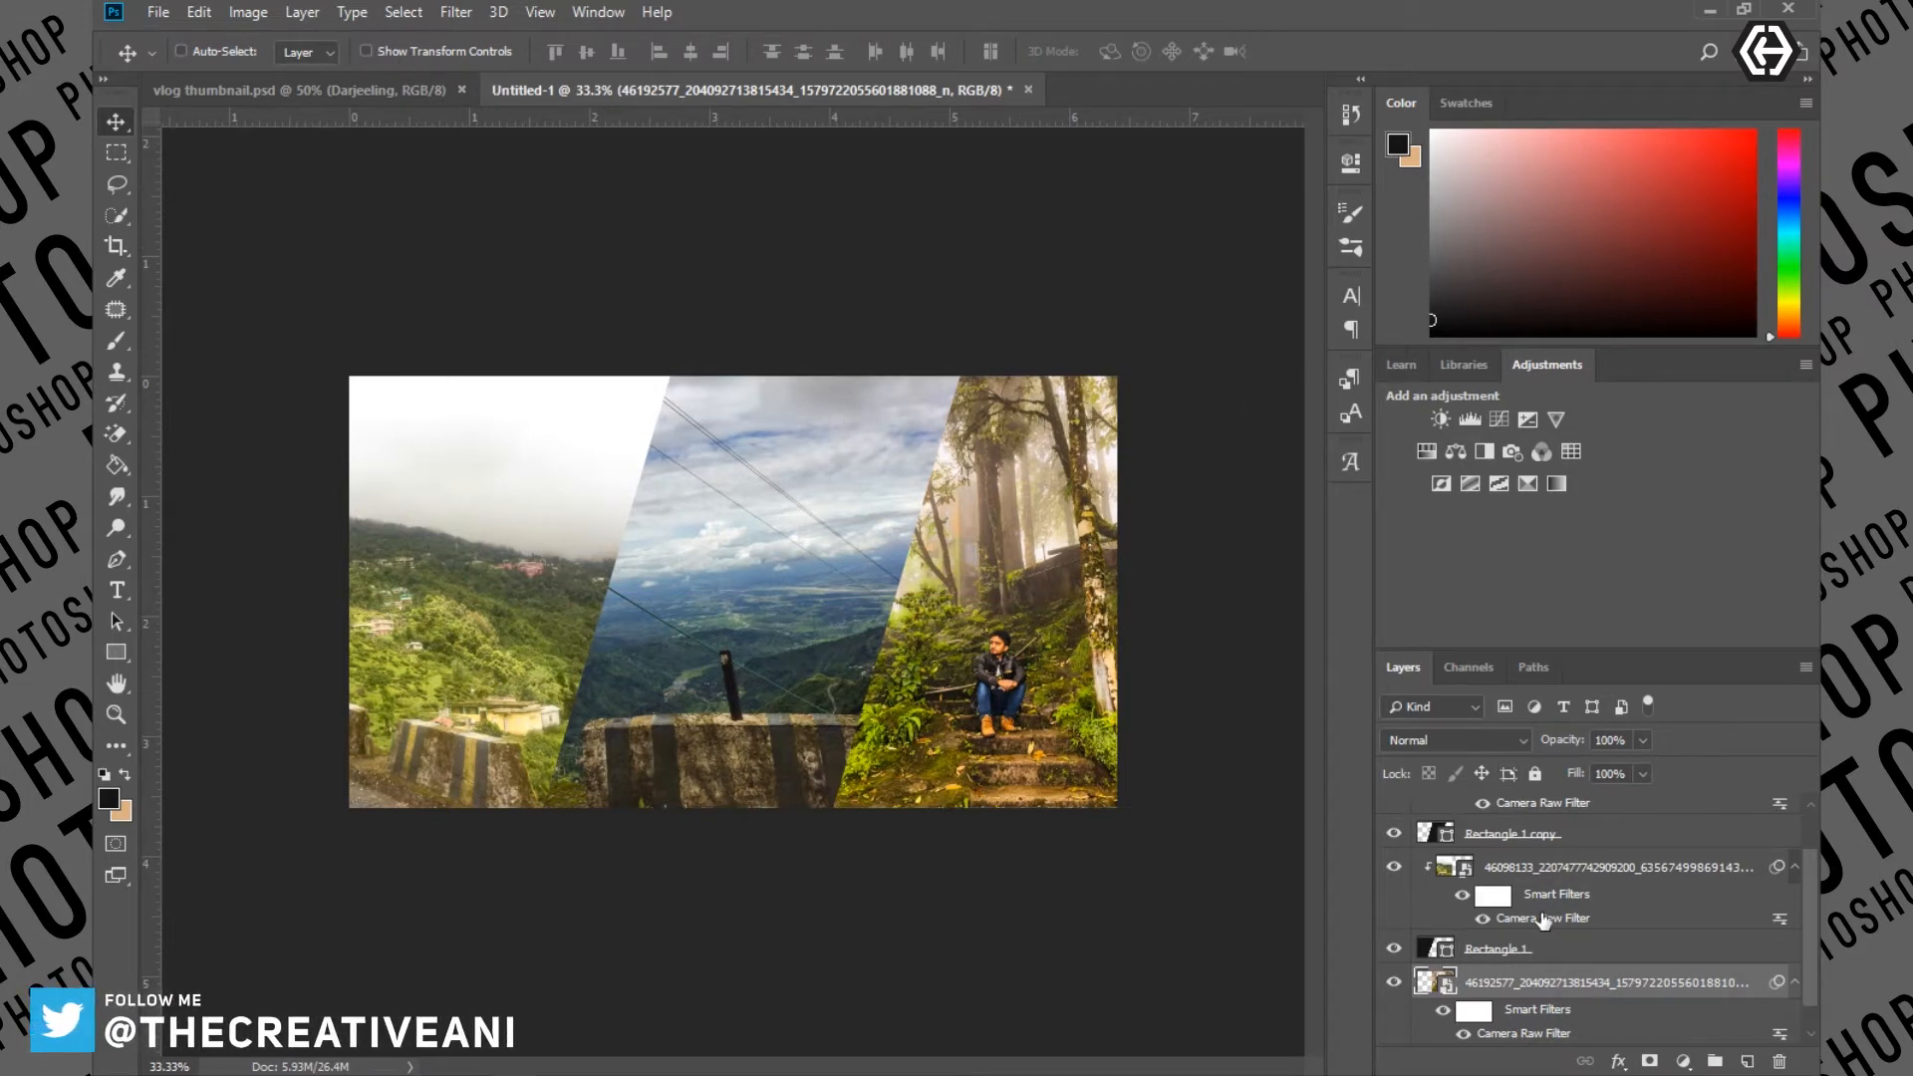
scroll(1577, 919, "up", 2)
left_click(1568, 819)
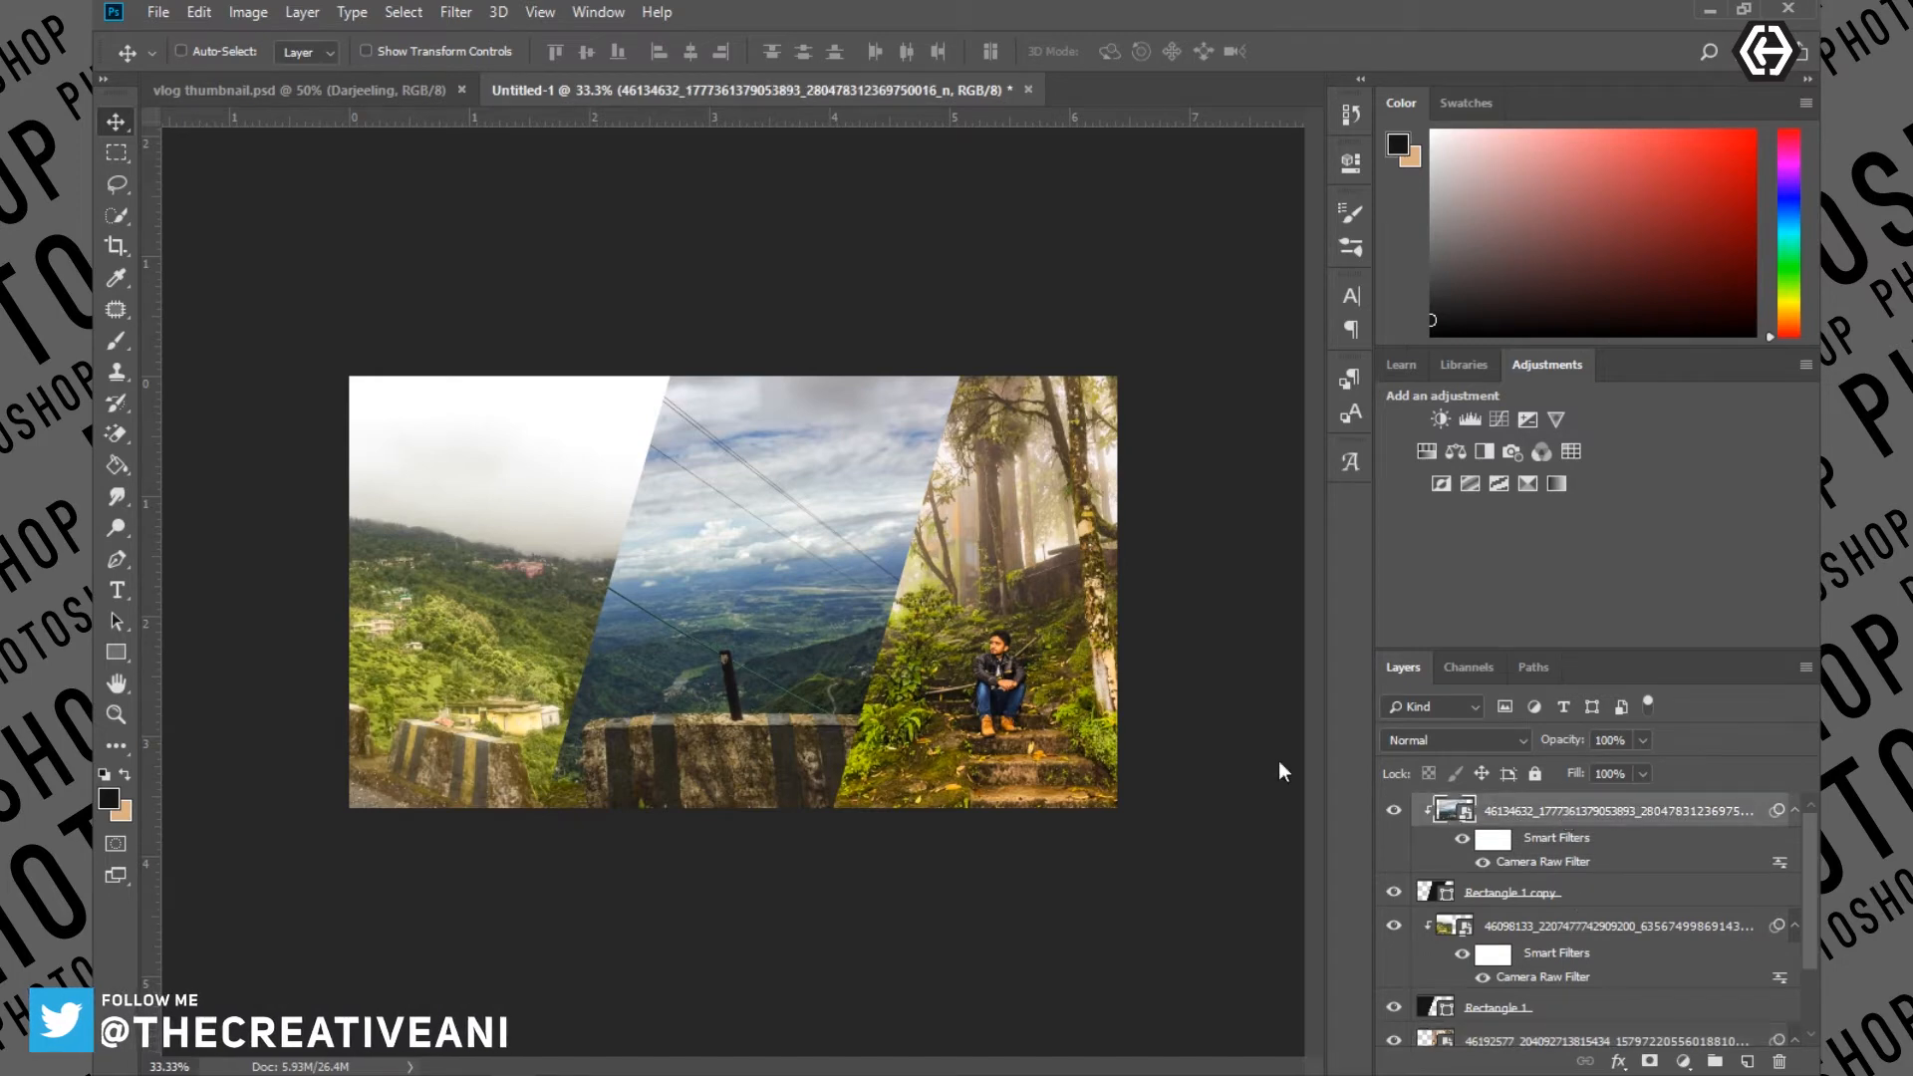
Draw a rectangle about 1839 x 987 px over the collage, leaving a margin of about 42 px at the canvas's upper left corner
left_click(117, 653)
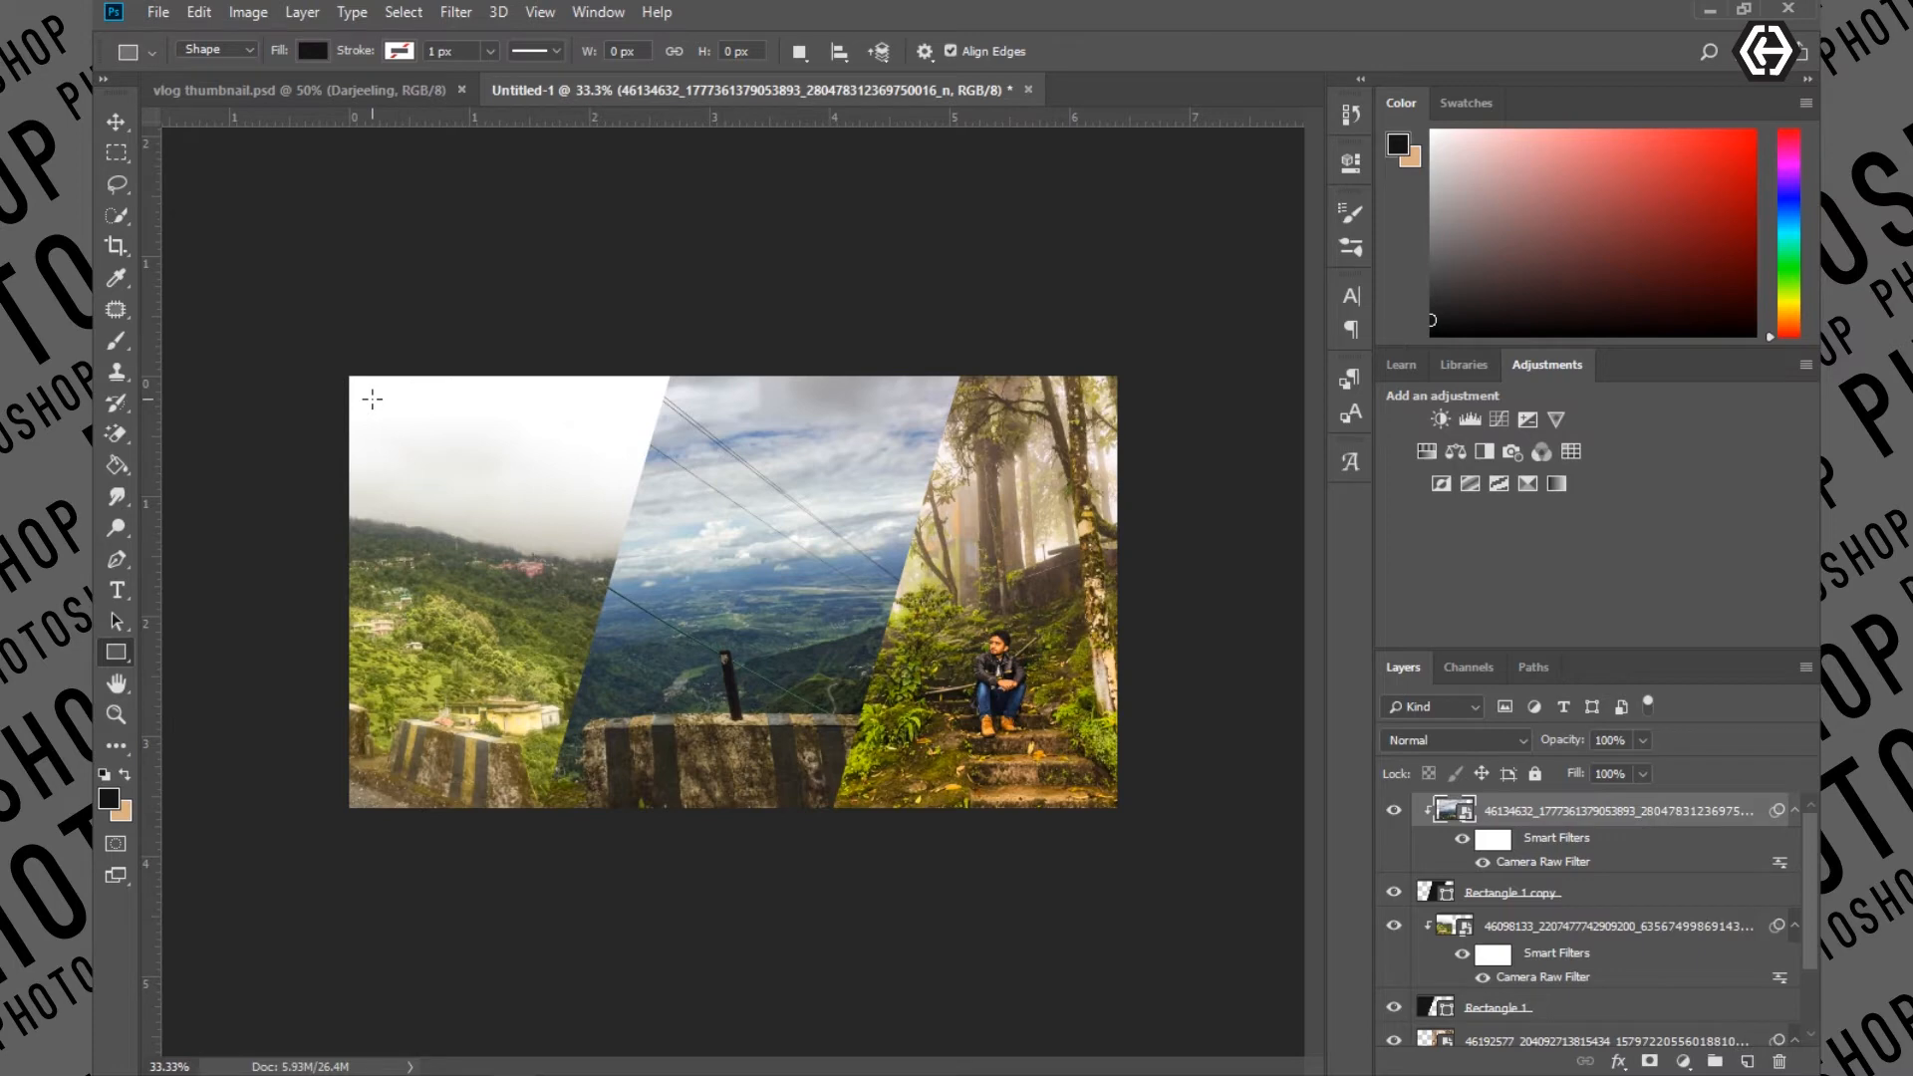
left_click_drag(366, 392, 1102, 788)
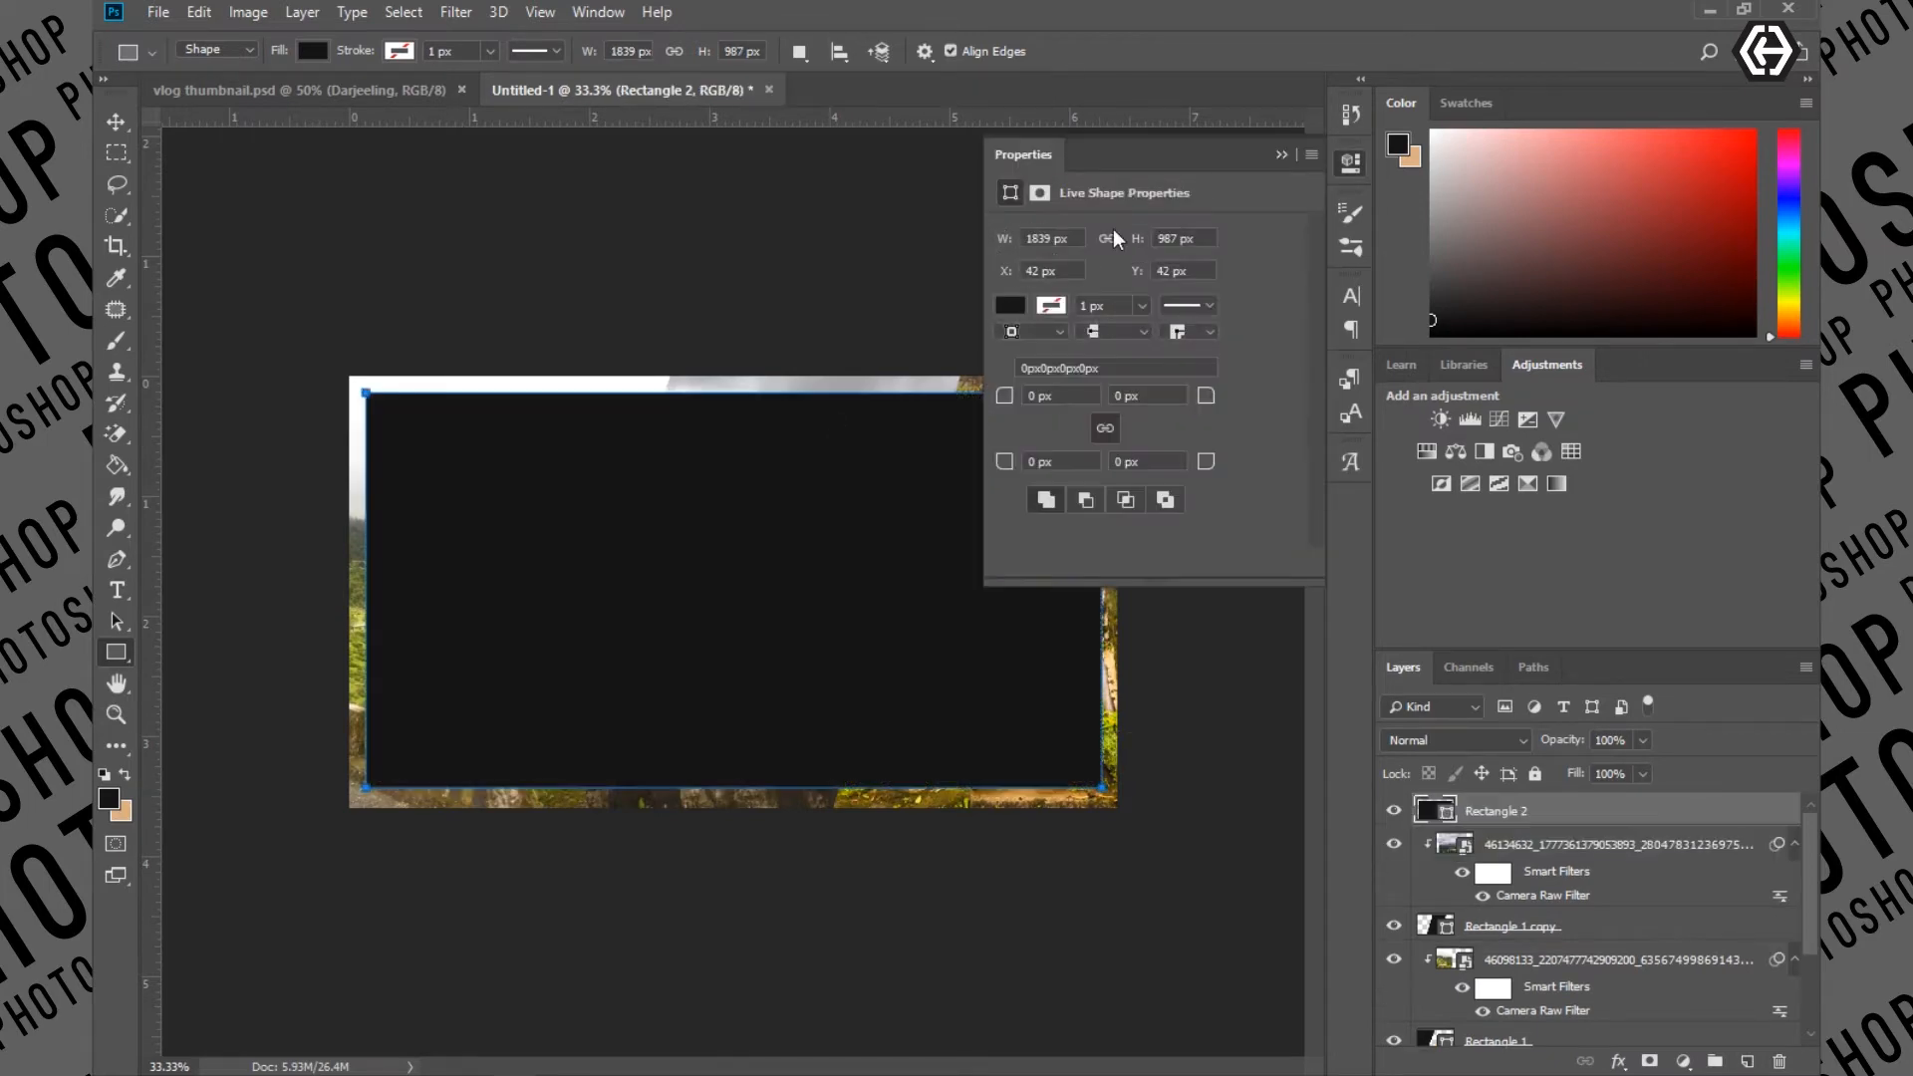
left_click(1281, 156)
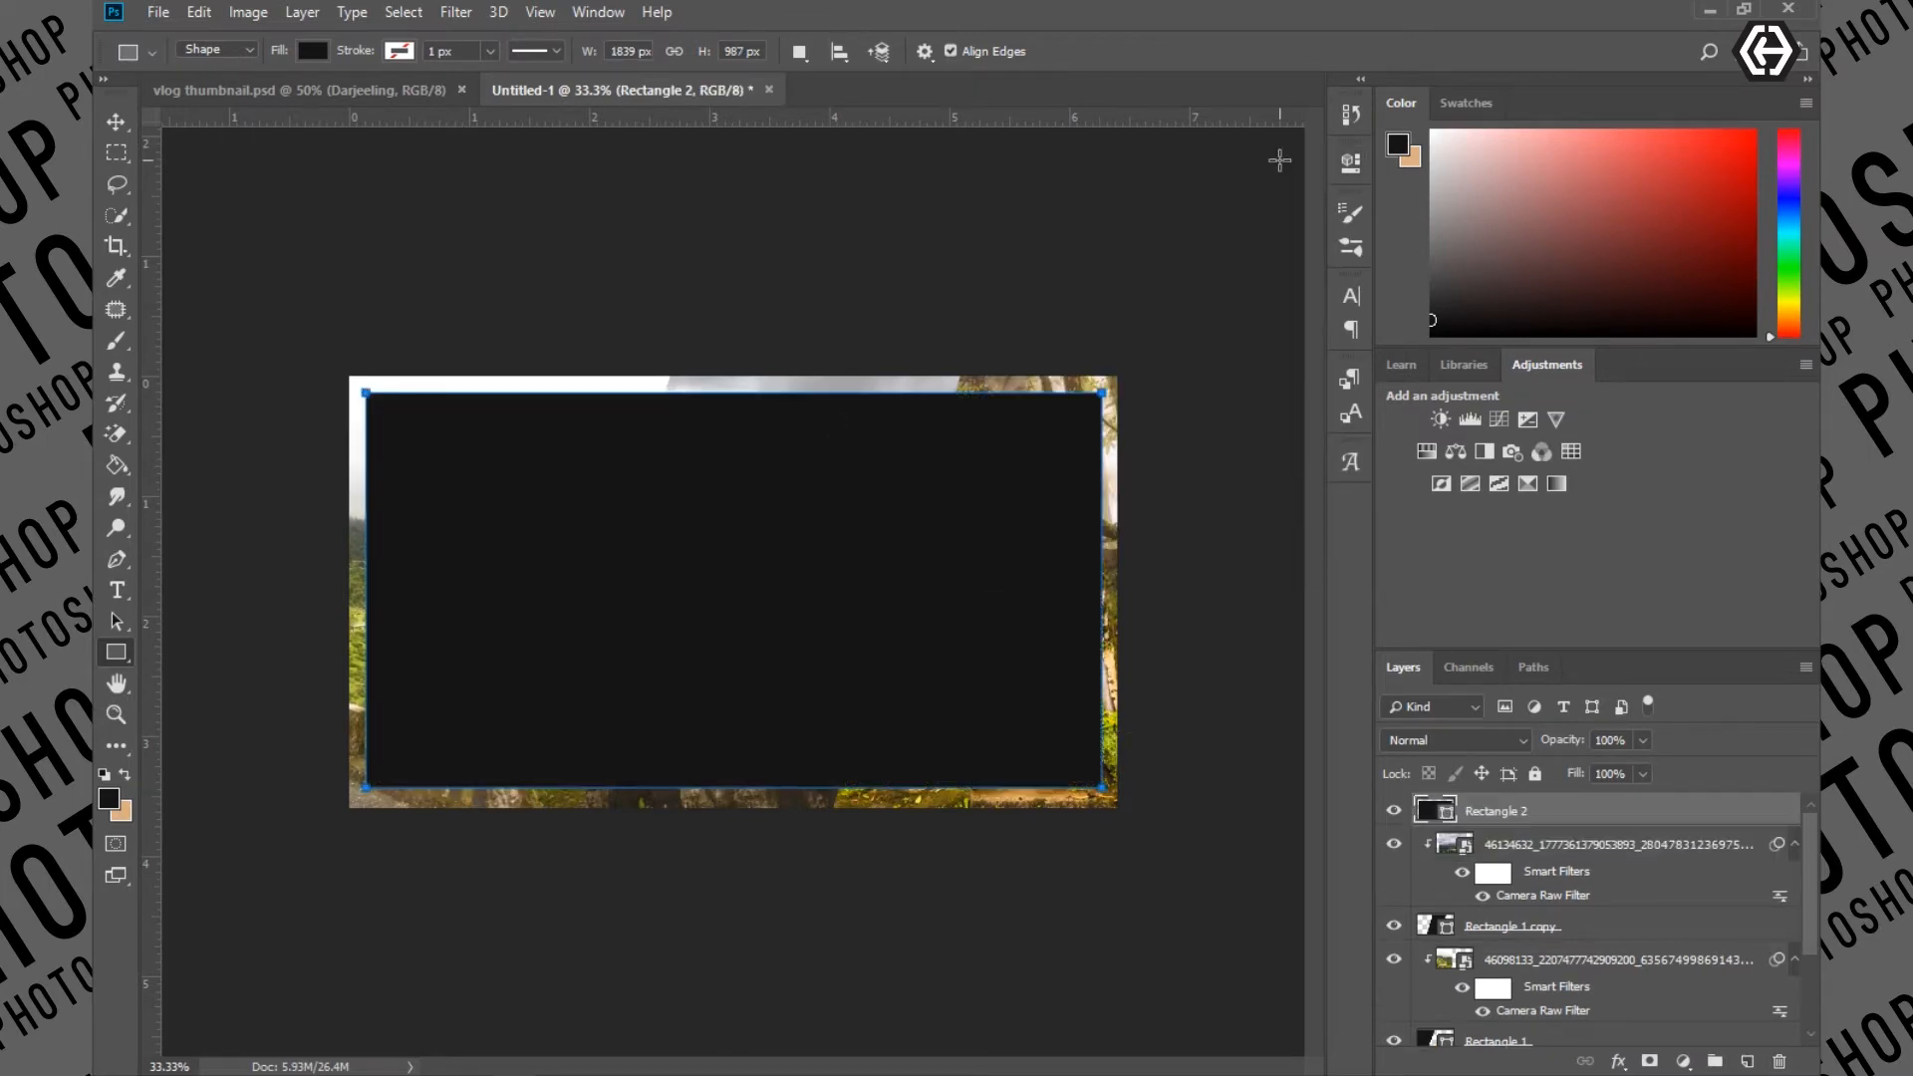
left_click(1363, 329)
left_click(1355, 388)
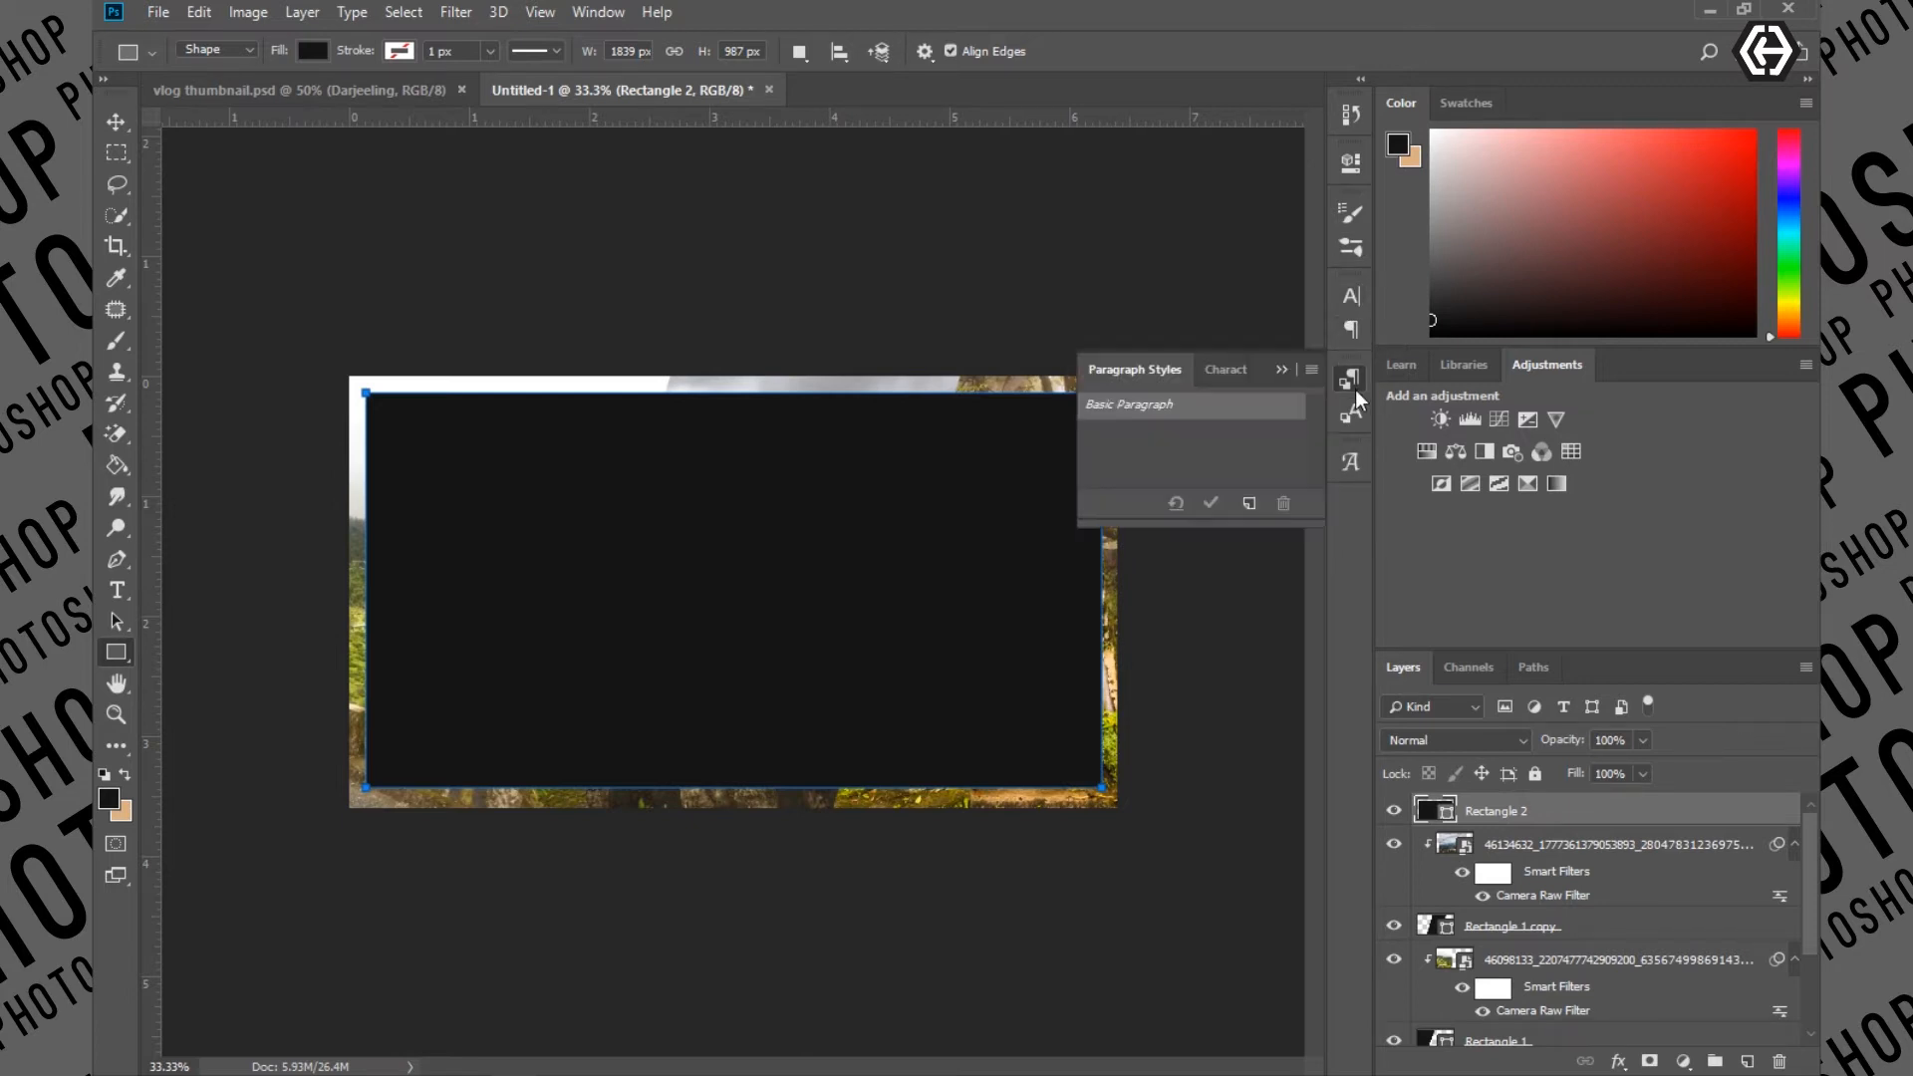
left_click(1355, 391)
left_click(1351, 462)
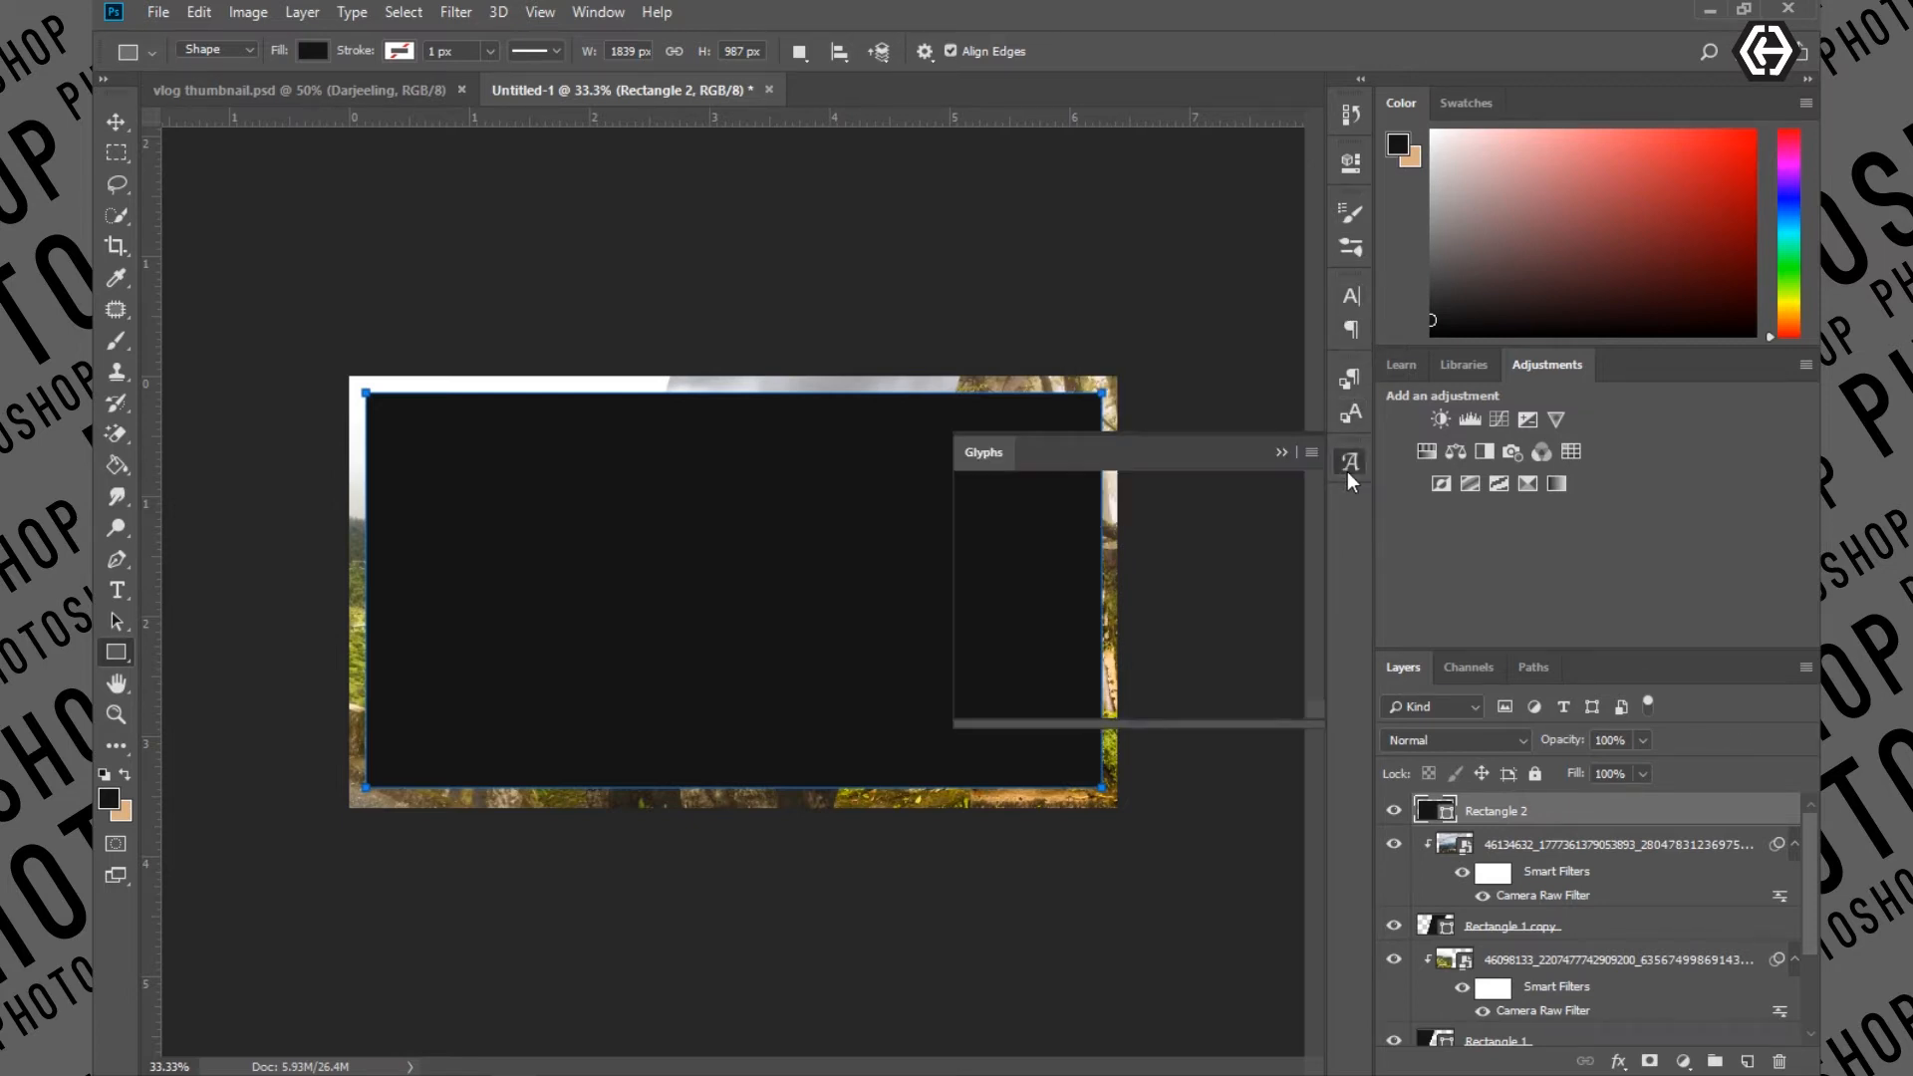
left_click(1342, 214)
left_click(1342, 213)
Change the large rectangle's fill to white and rasterize its layer
left_click(1349, 165)
left_click(1008, 305)
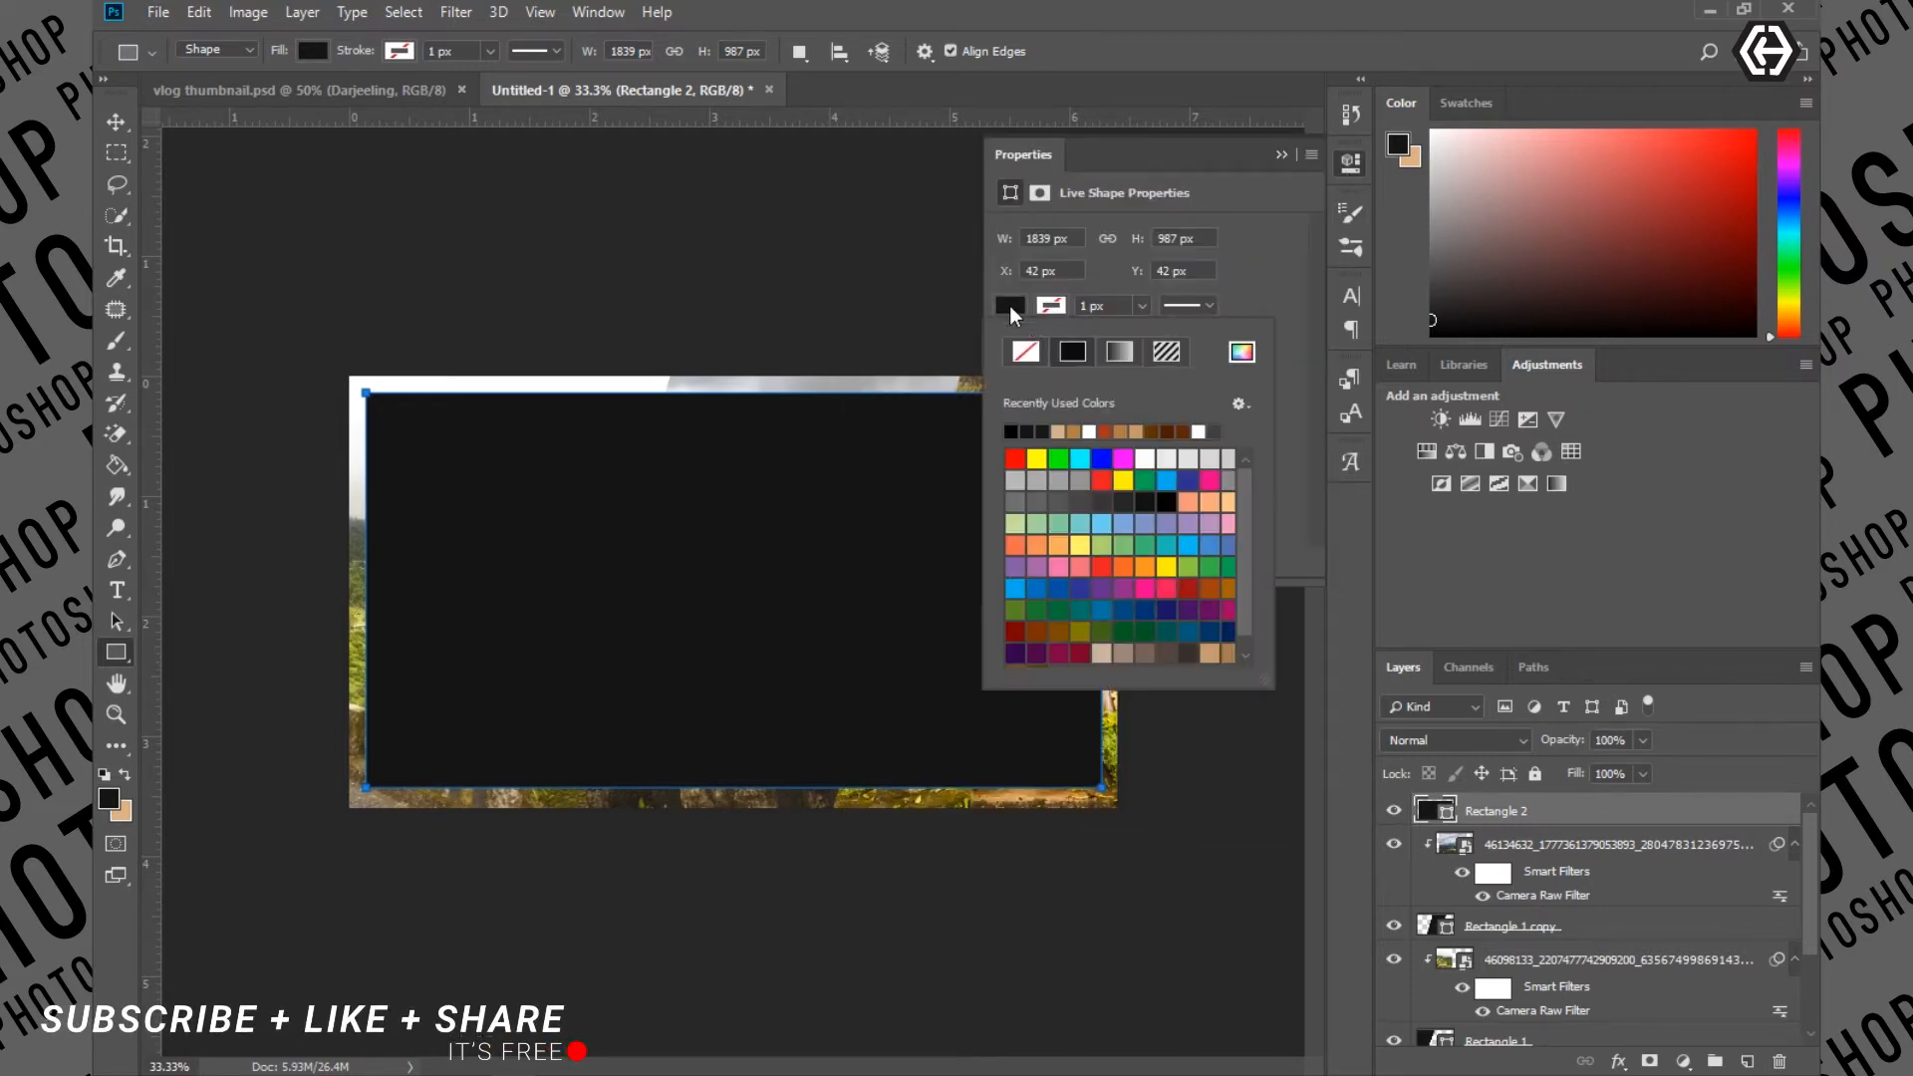
left_click(1091, 431)
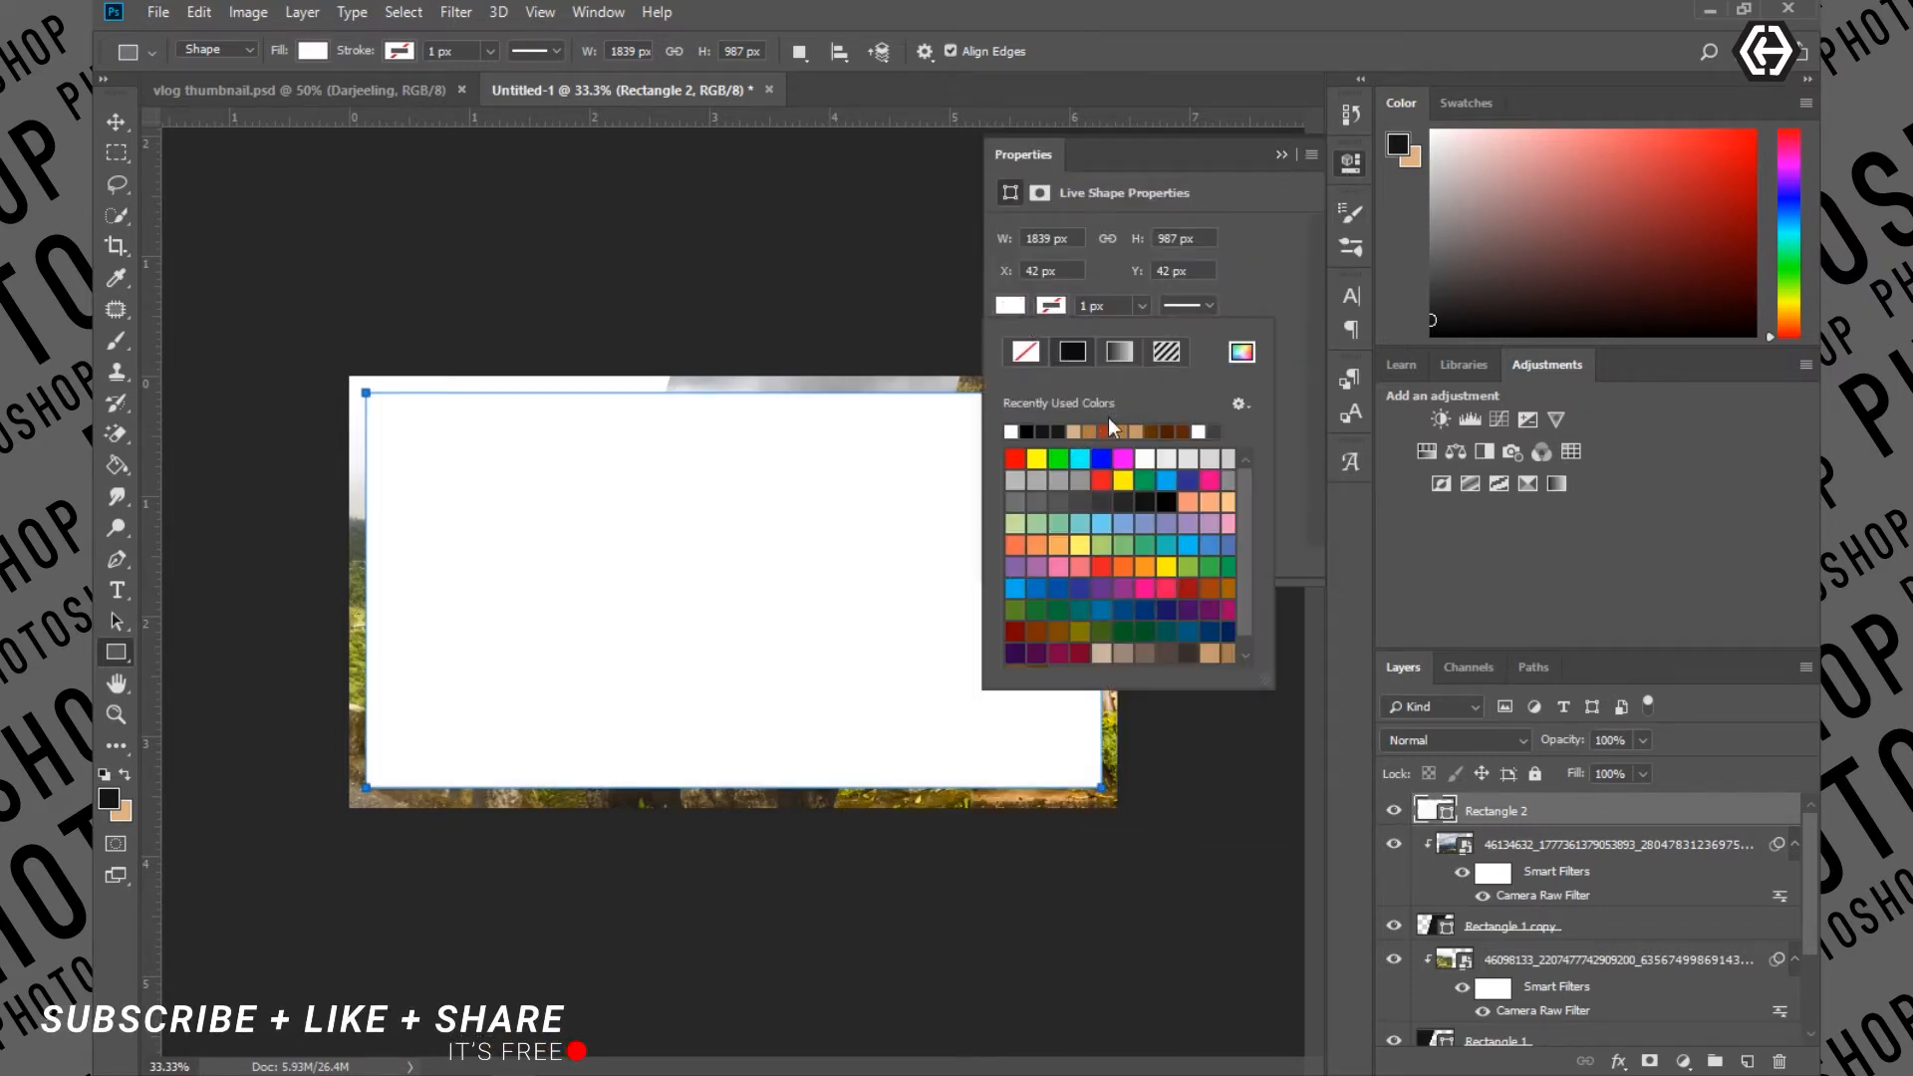
left_click(1279, 154)
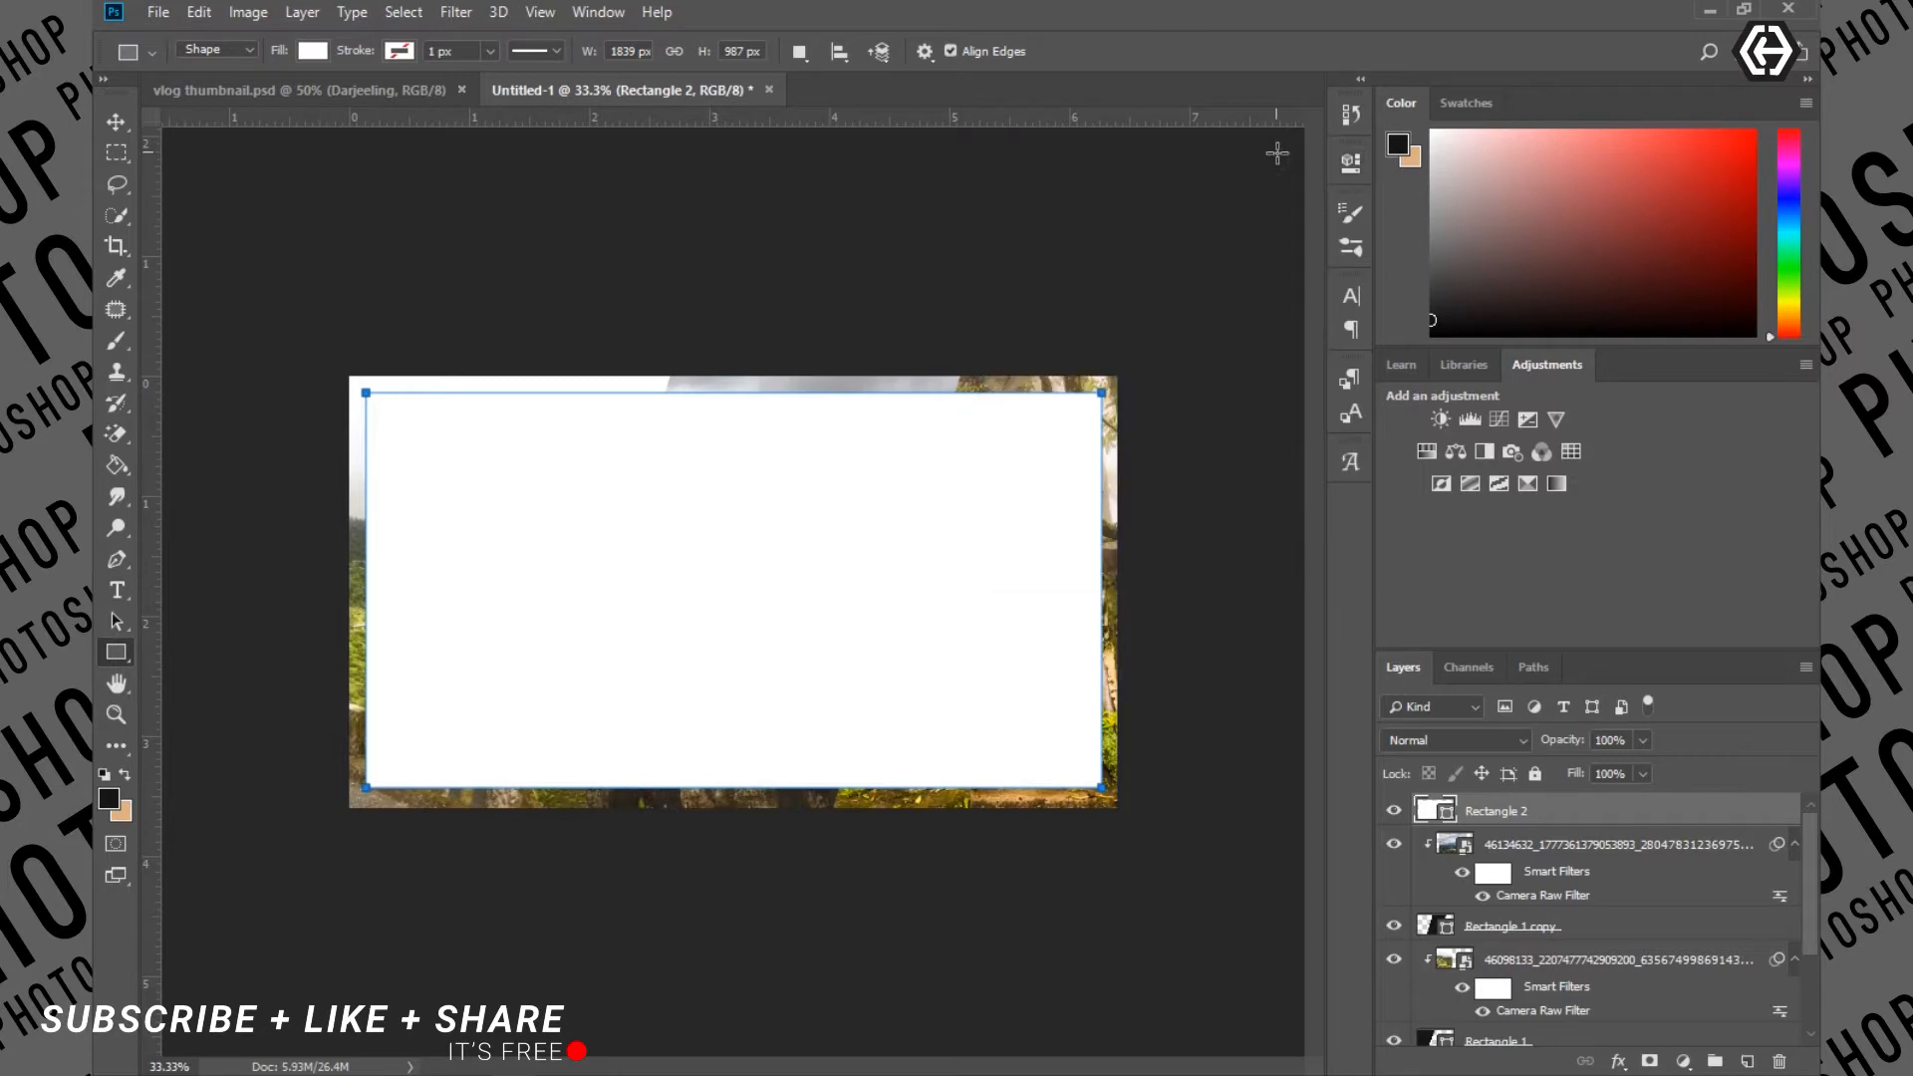
right_click(1497, 820)
left_click(1554, 428)
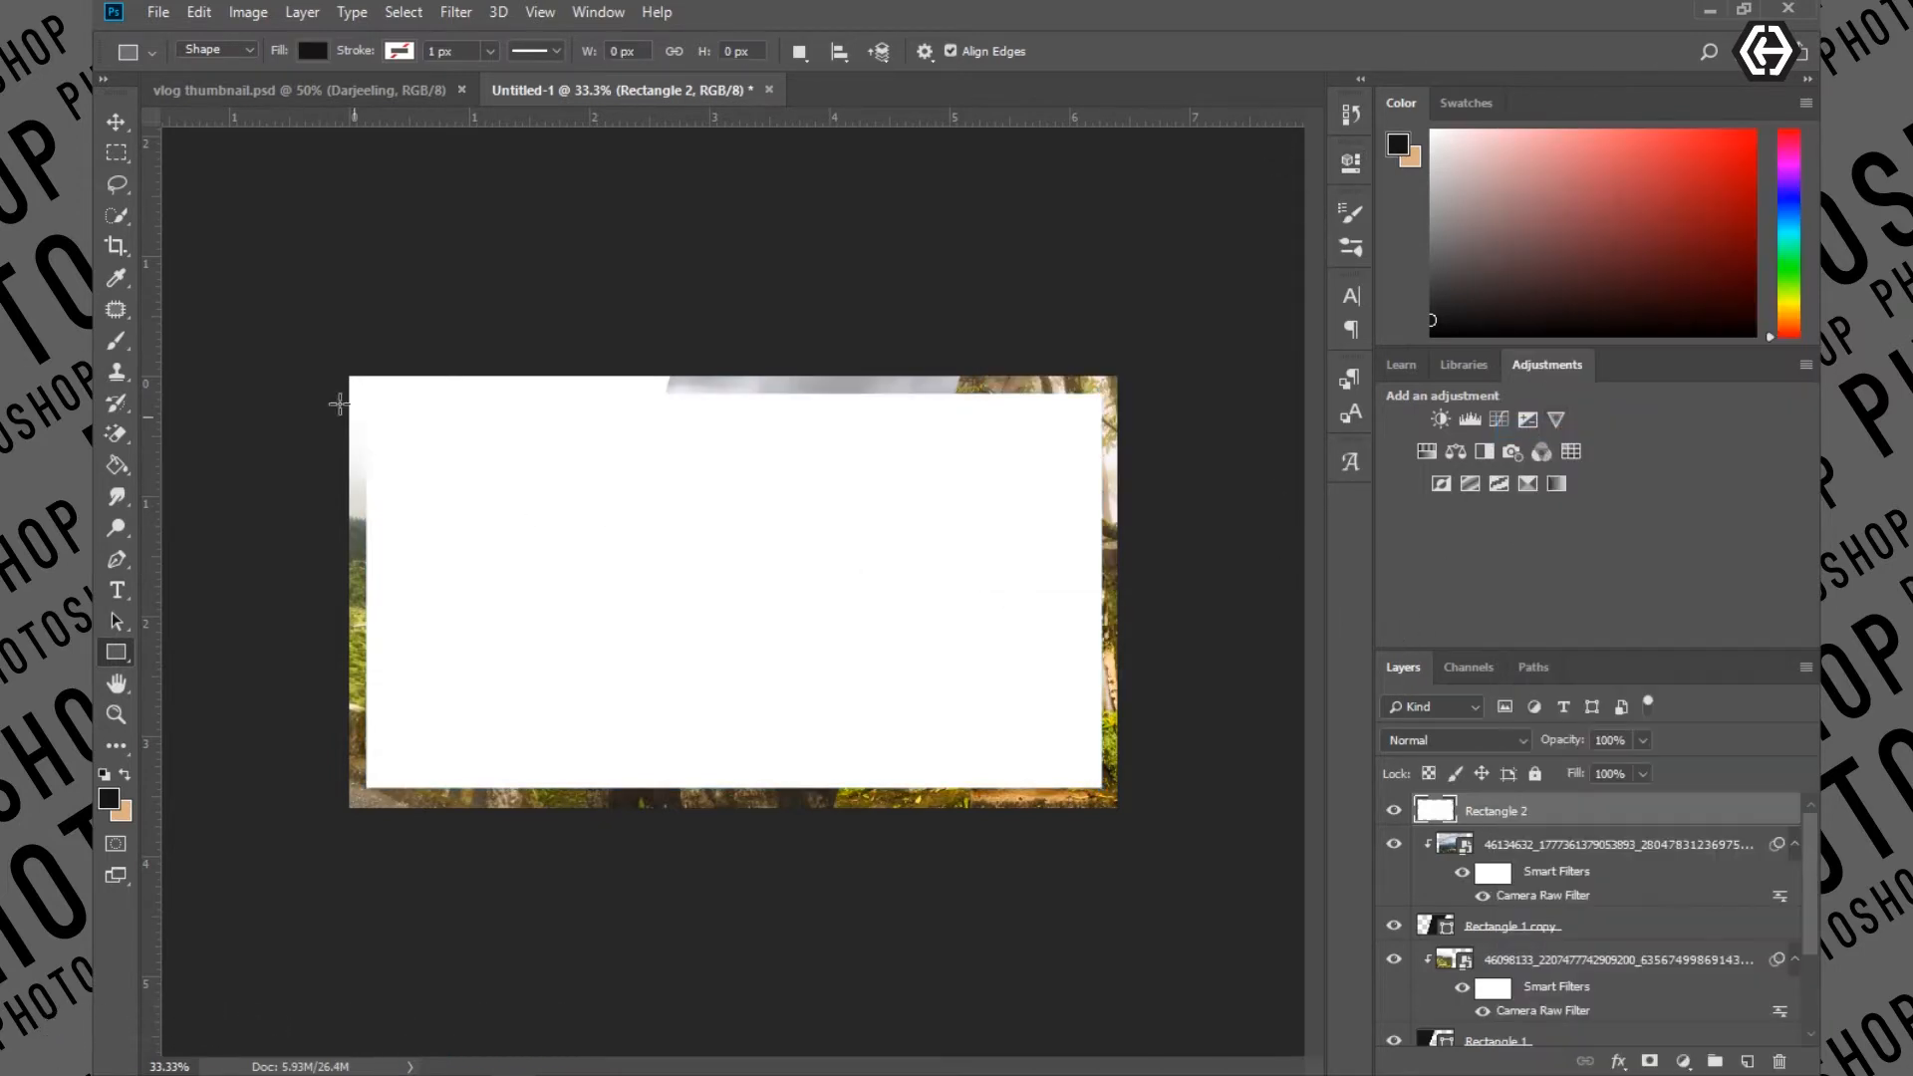
Stretch the white rectangle slightly downward and nudge it up so its margins to the canvas edges are nearly even
left_click(118, 122)
left_click(366, 51)
left_click_drag(806, 566, 824, 574)
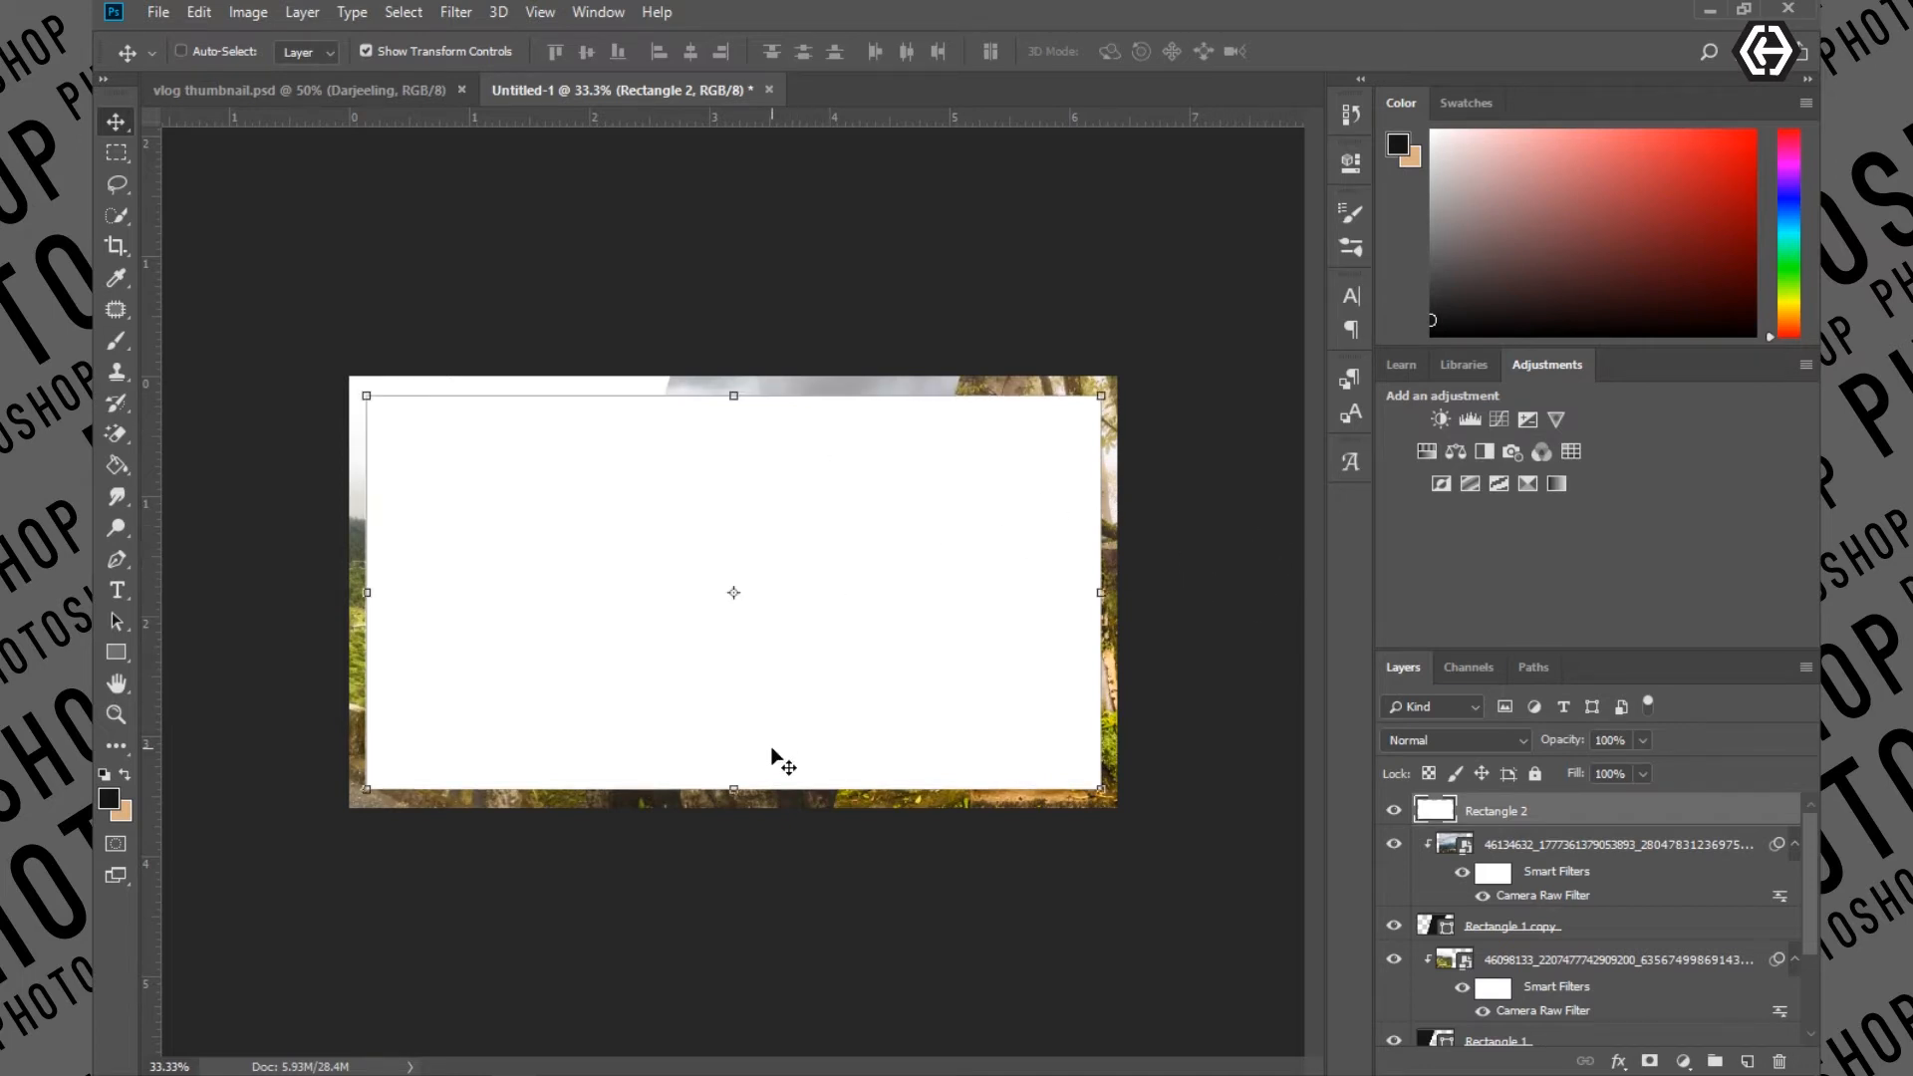
left_click_drag(740, 788, 739, 798)
left_click(1178, 50)
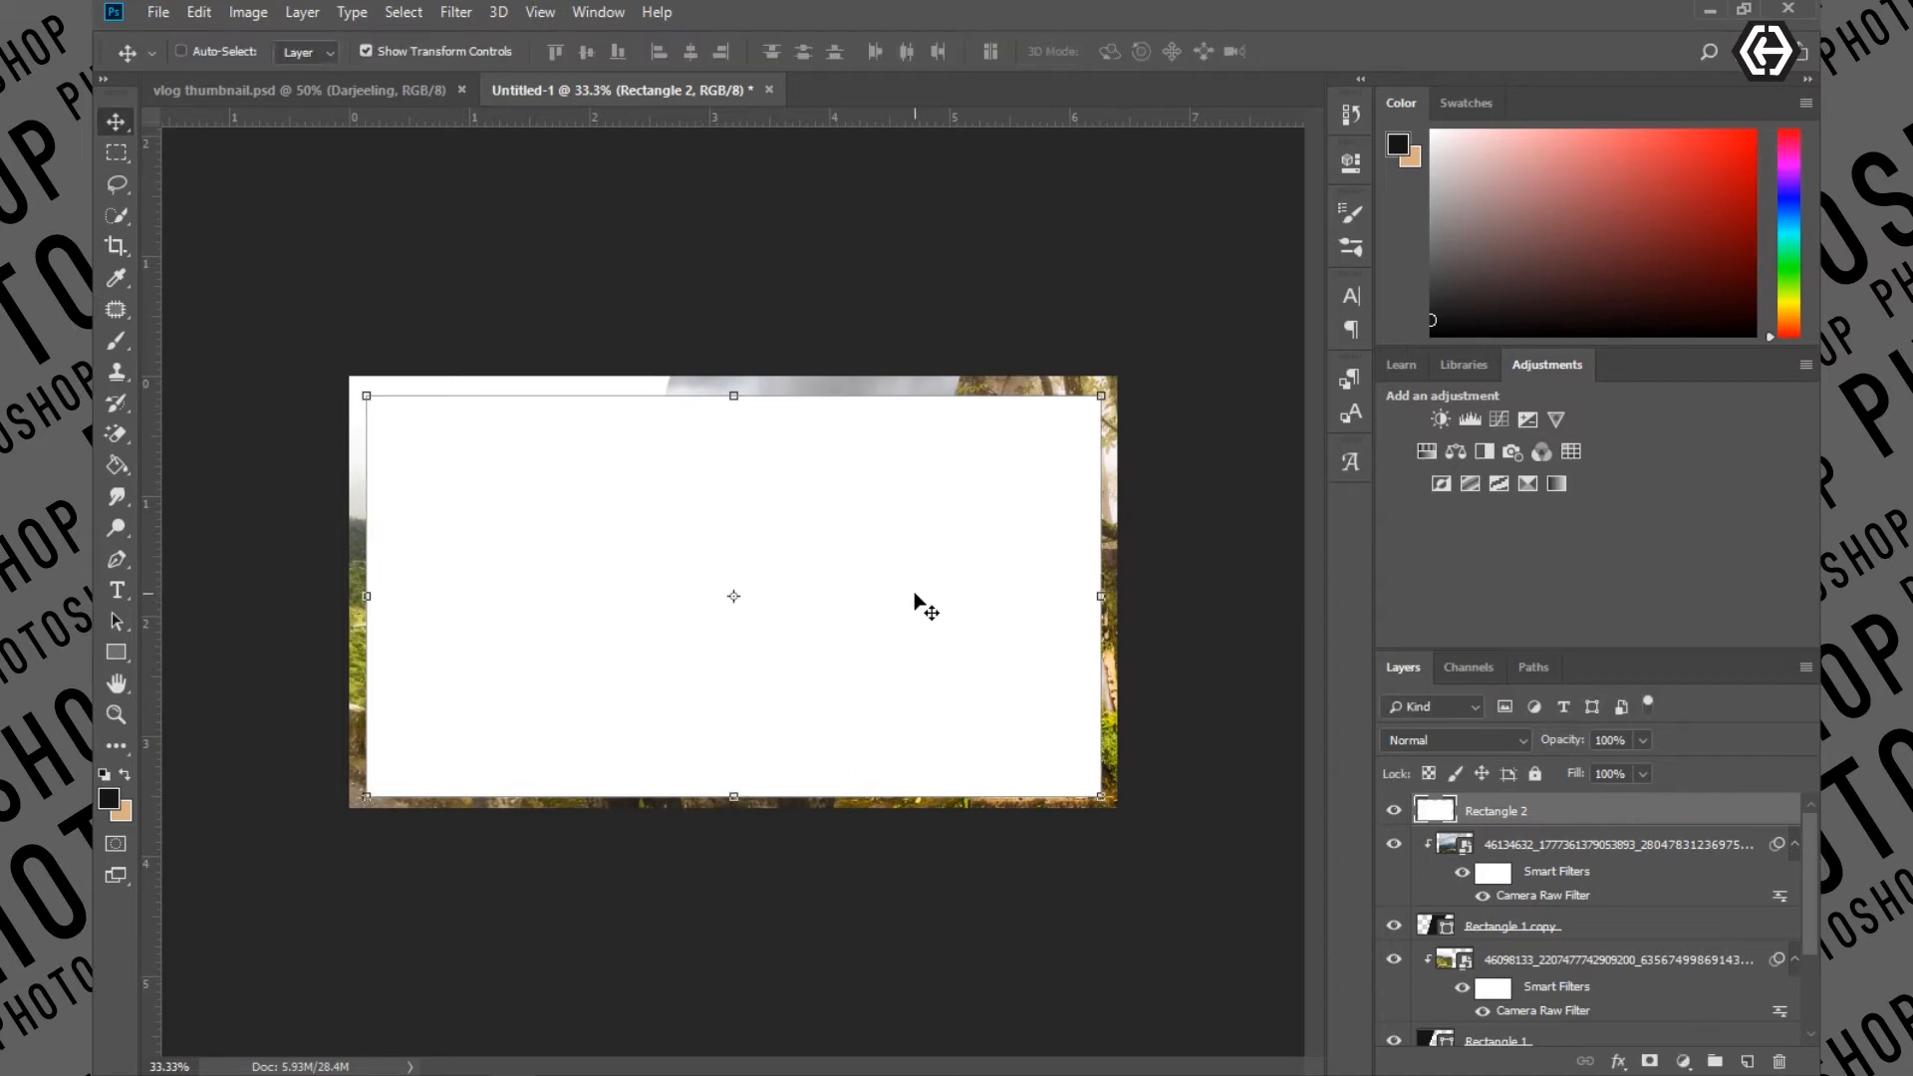
left_click_drag(915, 592, 914, 589)
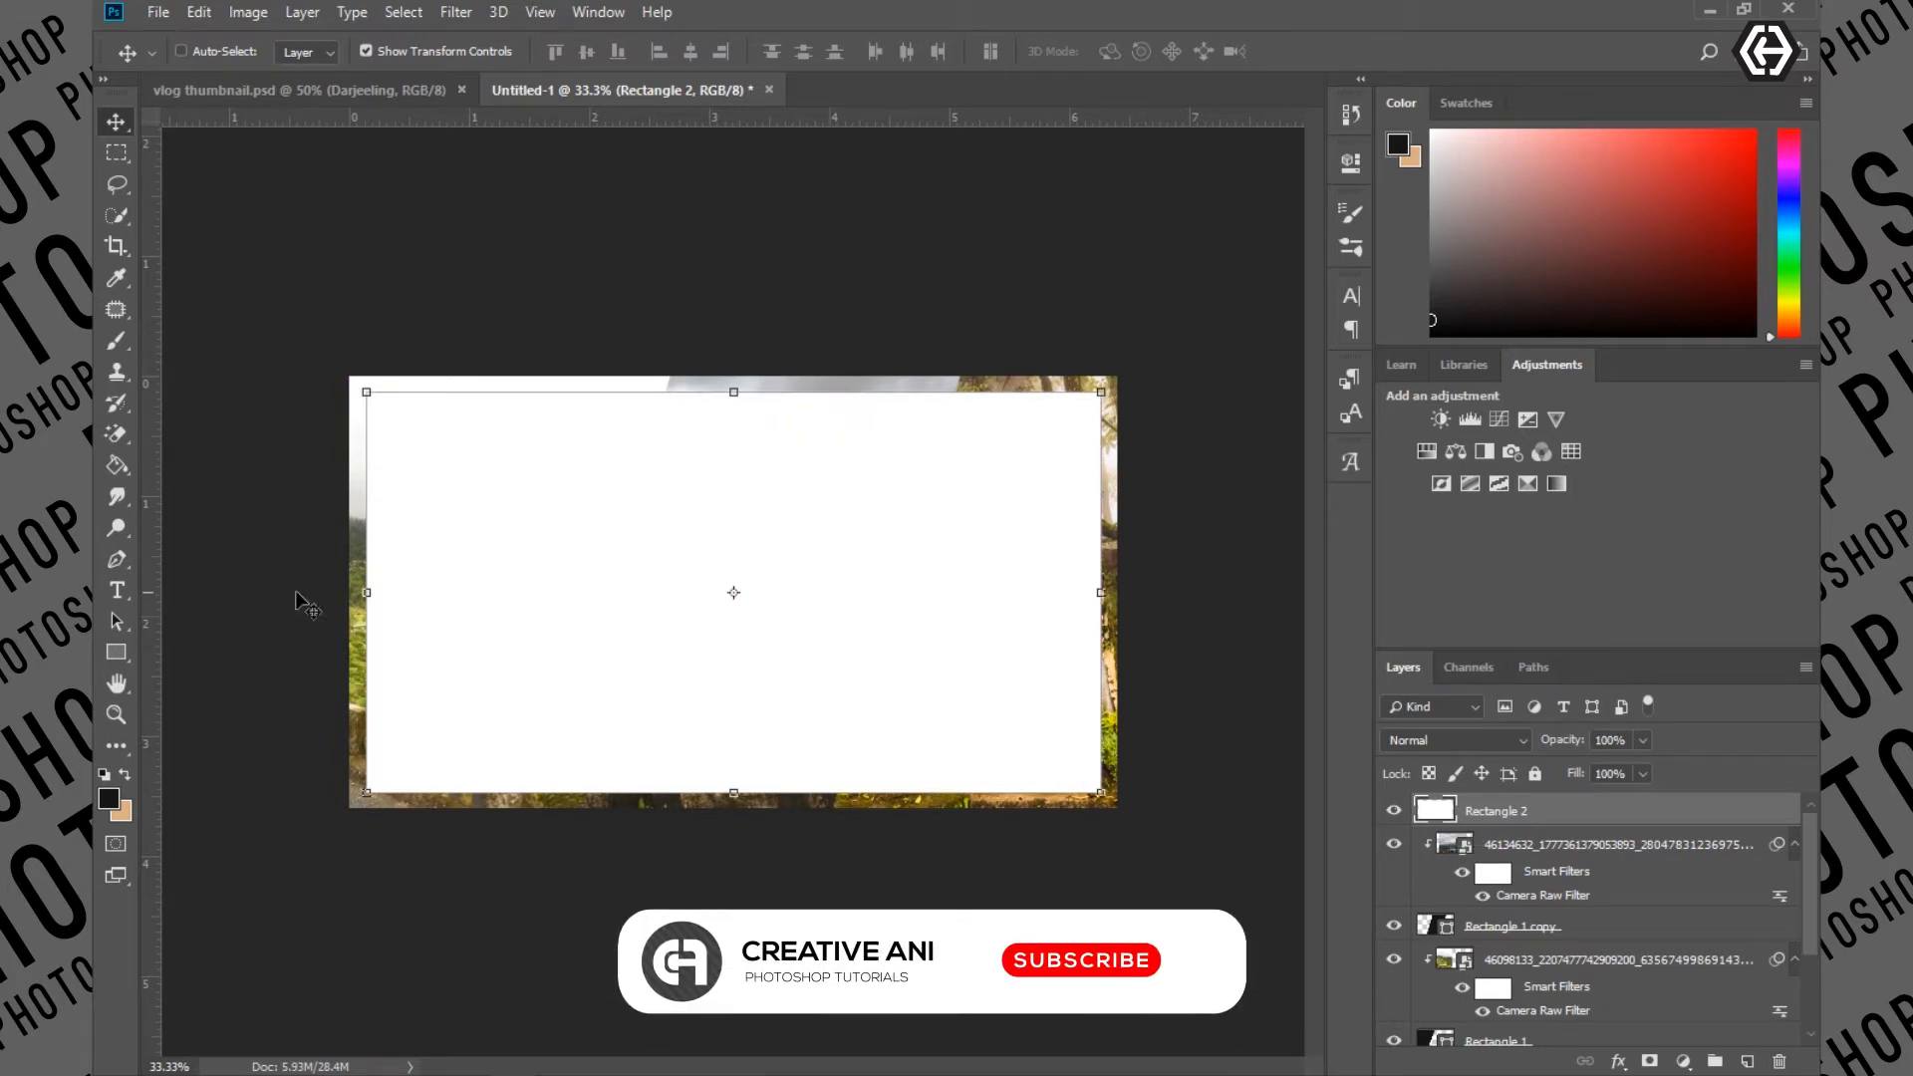
Select an inner area of about 5.8 x 3 in centred in the white rectangle, delete it to leave a frame, and deselect
left_click(116, 152)
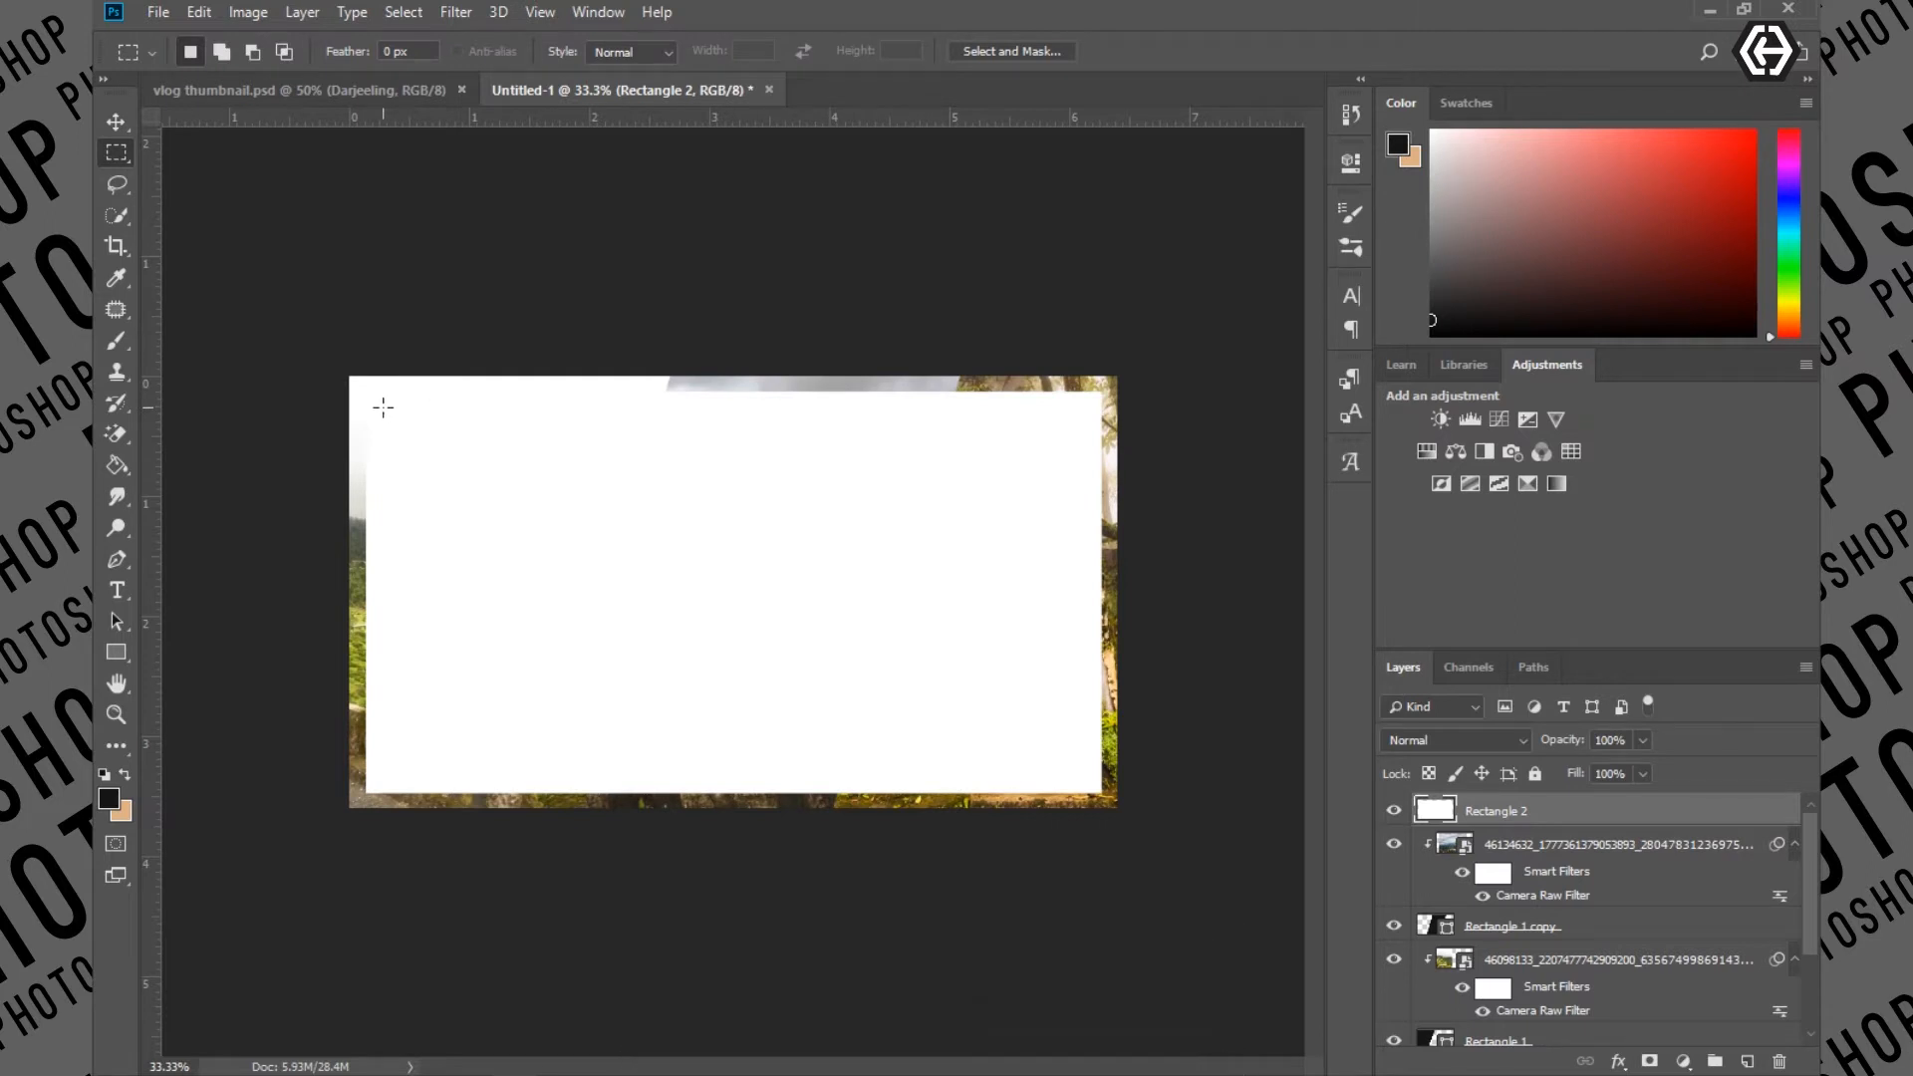
left_click_drag(386, 416, 1049, 749)
left_click_drag(1092, 769, 1079, 772)
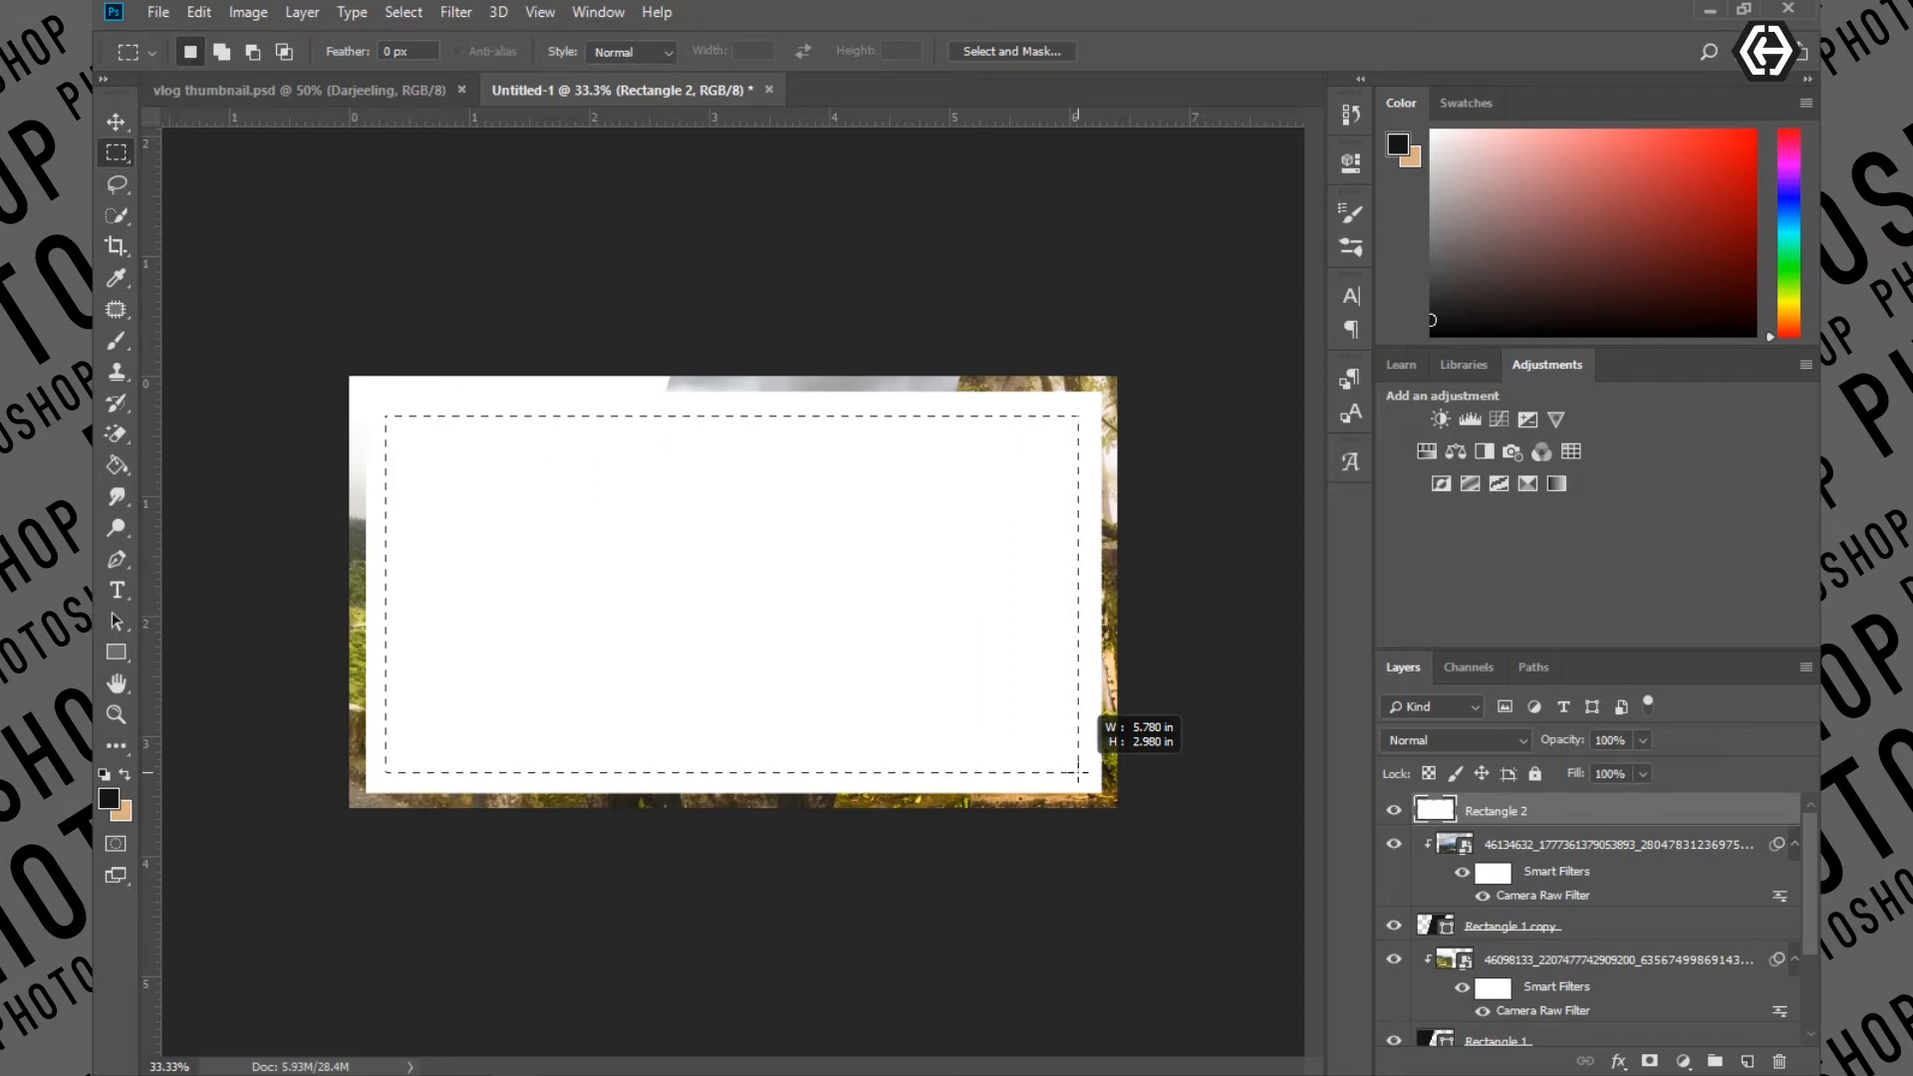
left_click_drag(1078, 772, 1080, 776)
left_click_drag(889, 727, 889, 719)
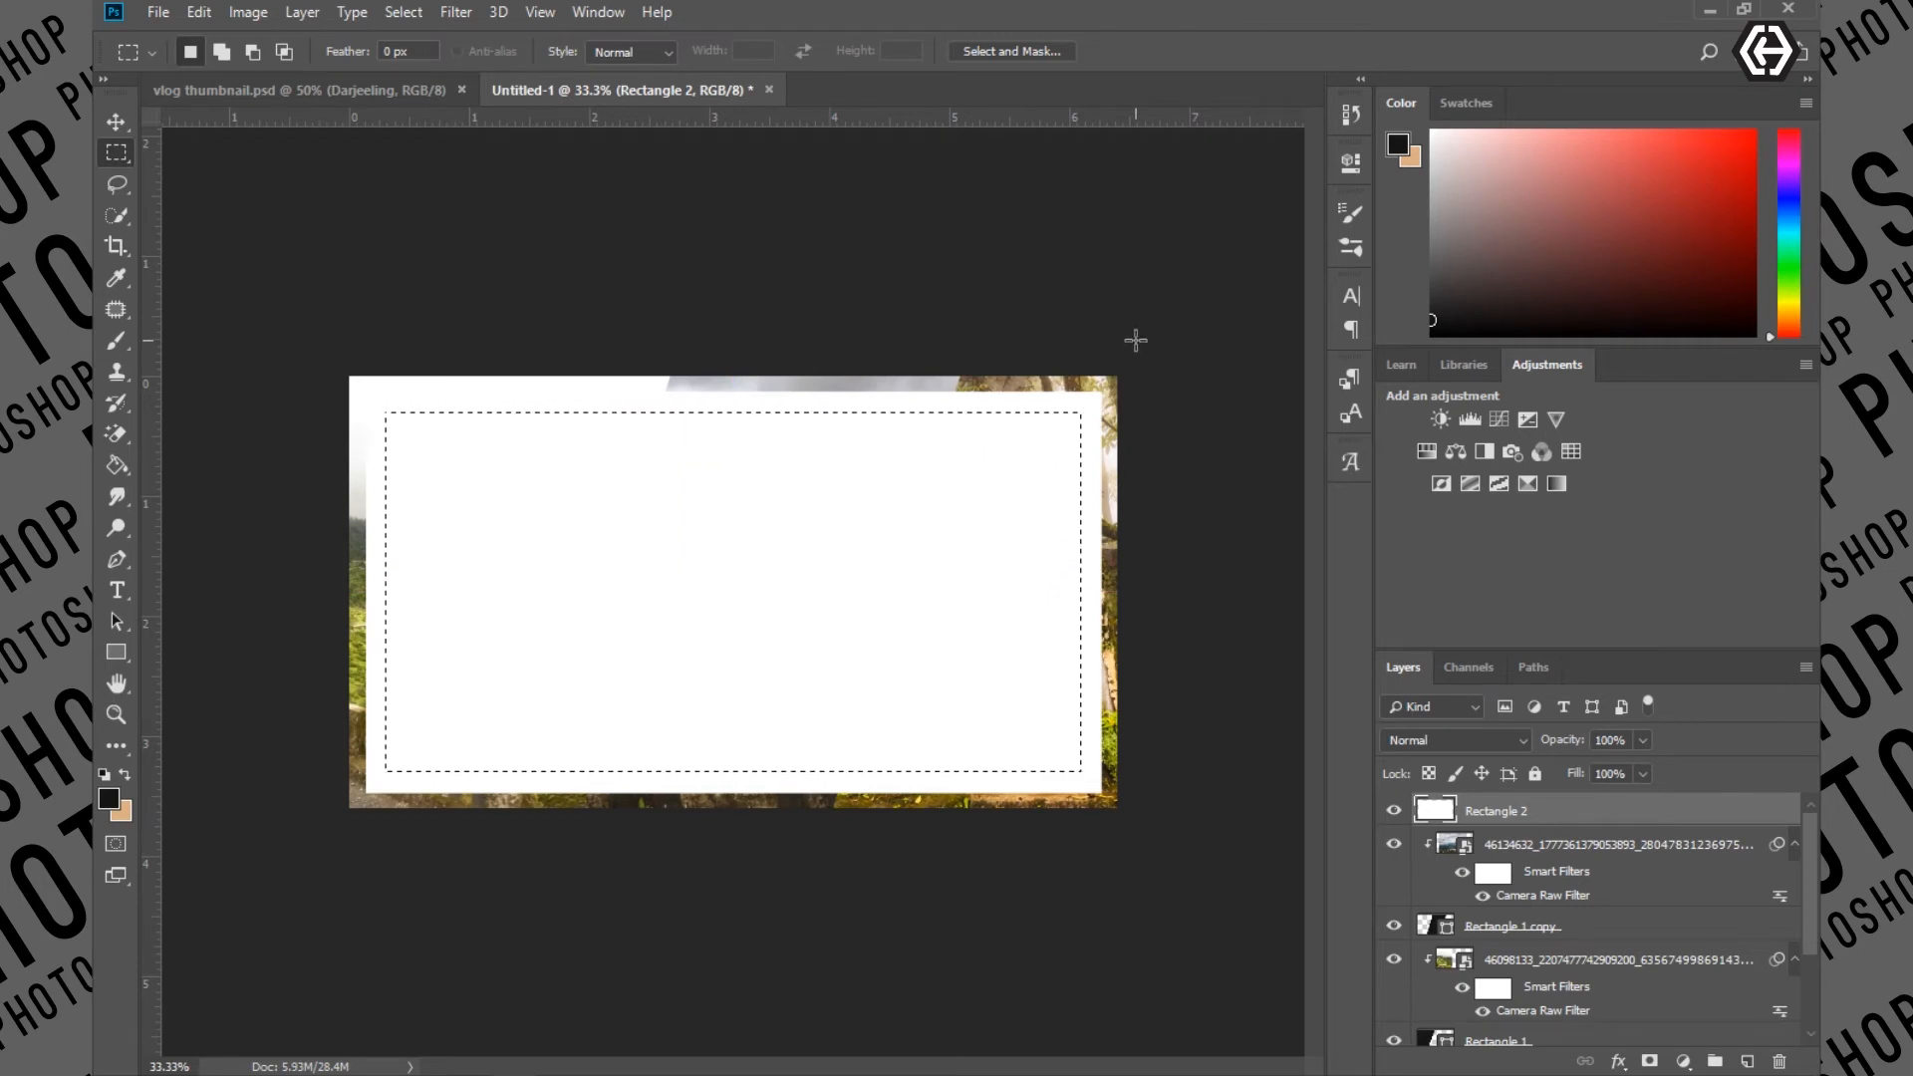
key("Delete")
key("ctrl+d")
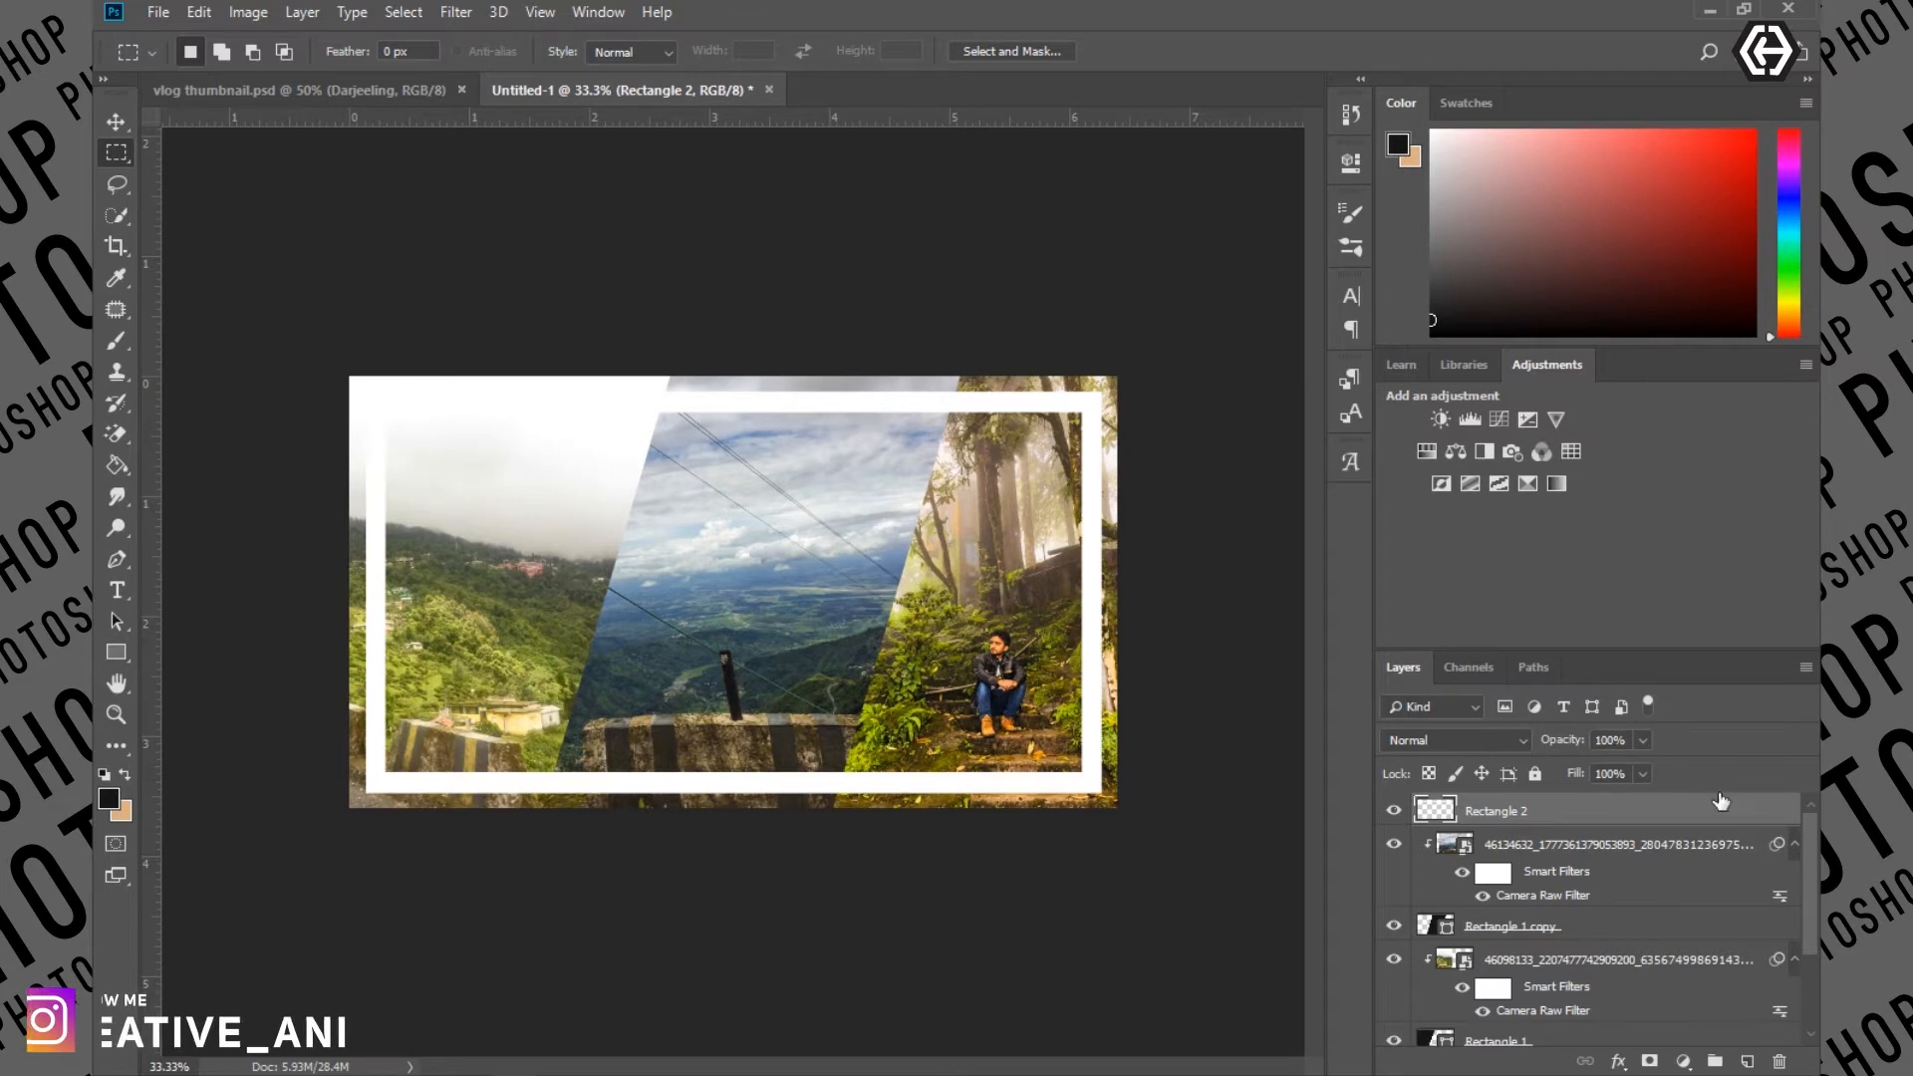
Set the white frame layer's blending mode to Soft Light and compare the result with the finished vlog thumbnail.psd
left_click(1495, 741)
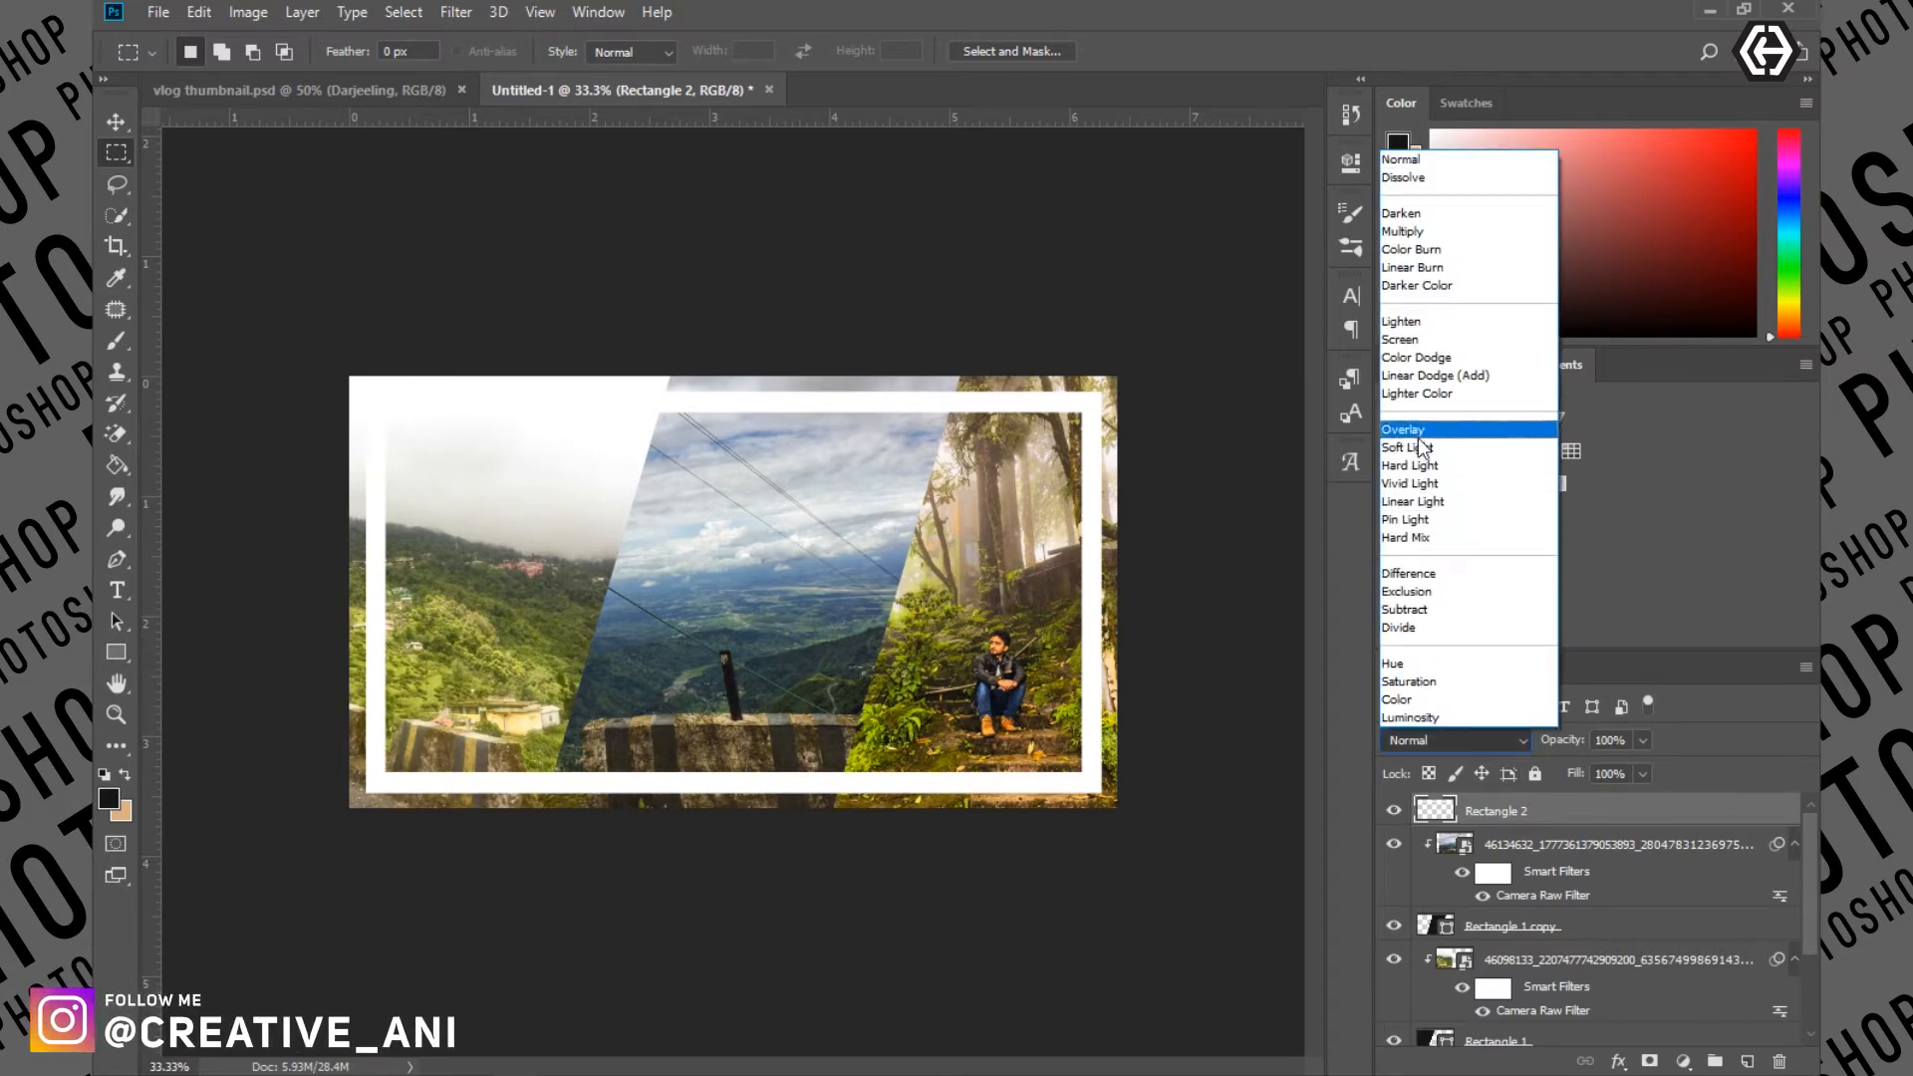
left_click(1415, 429)
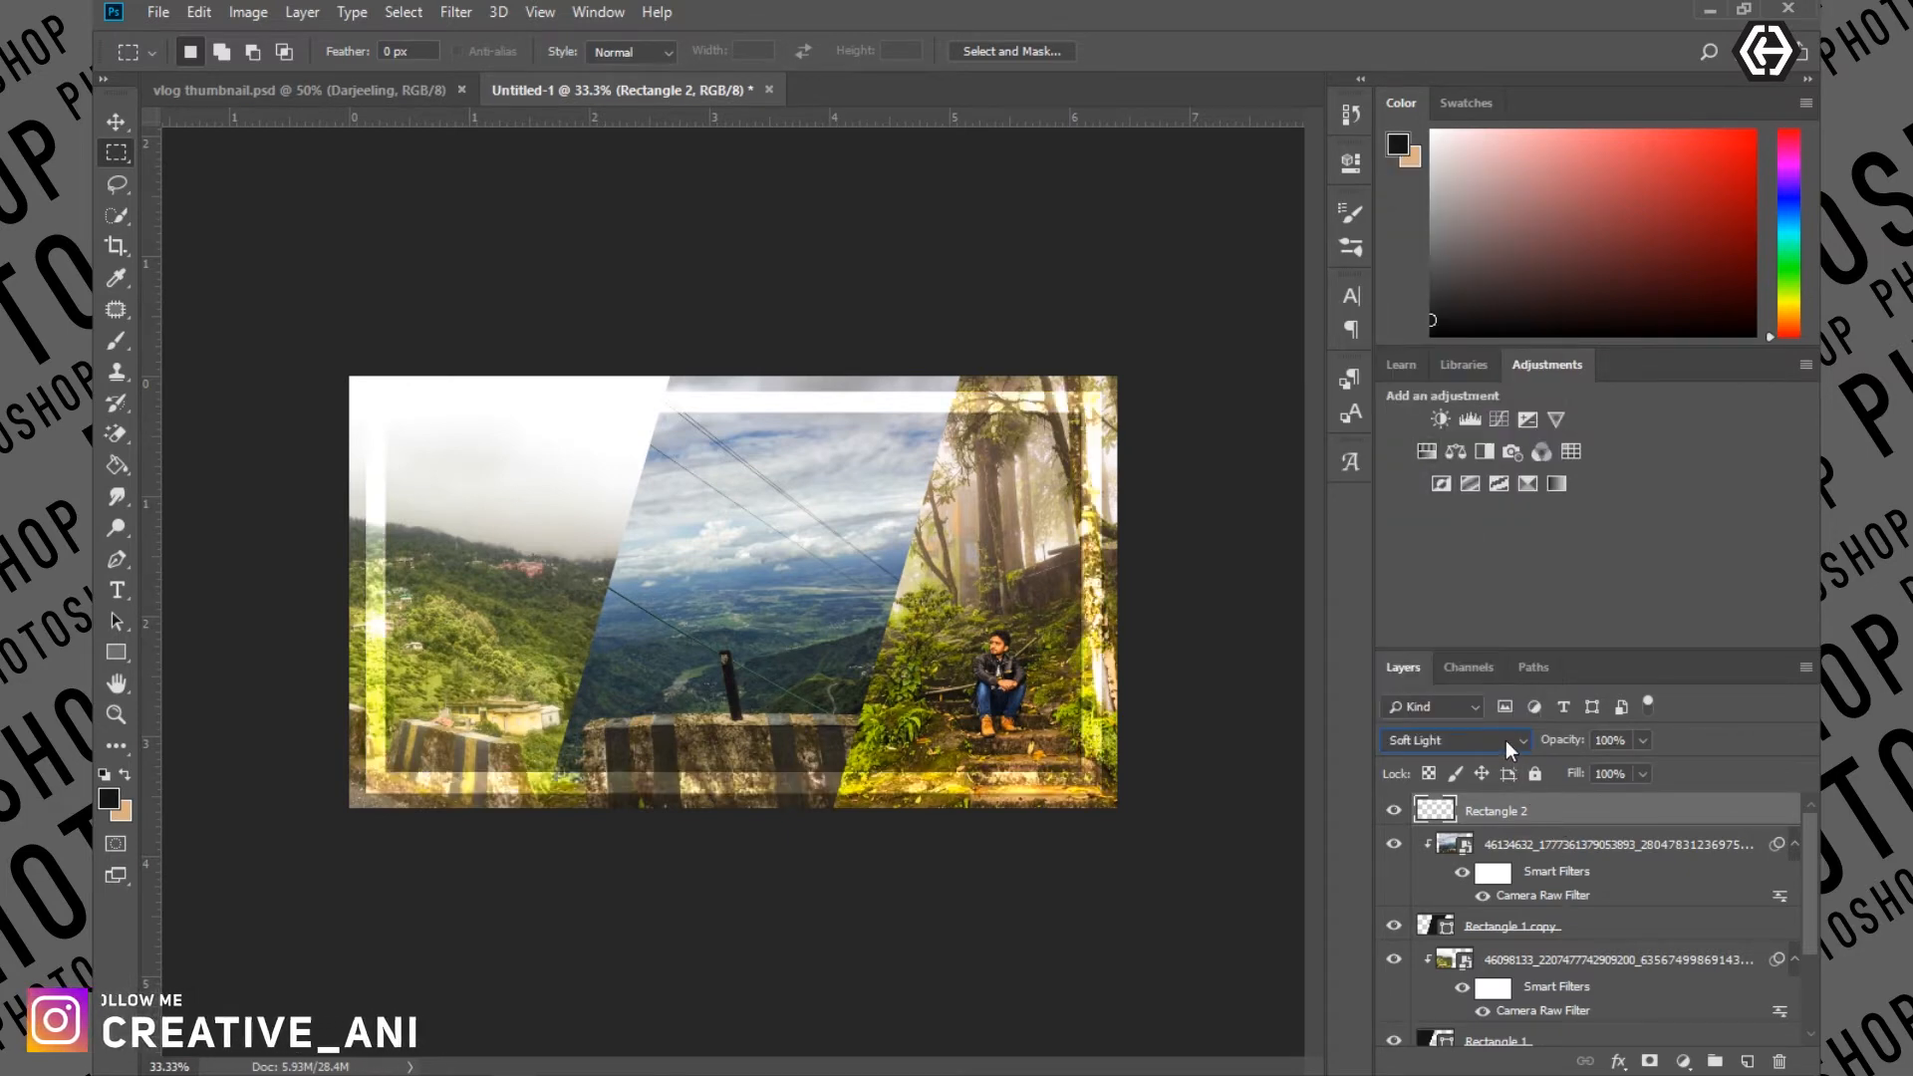
key("Down")
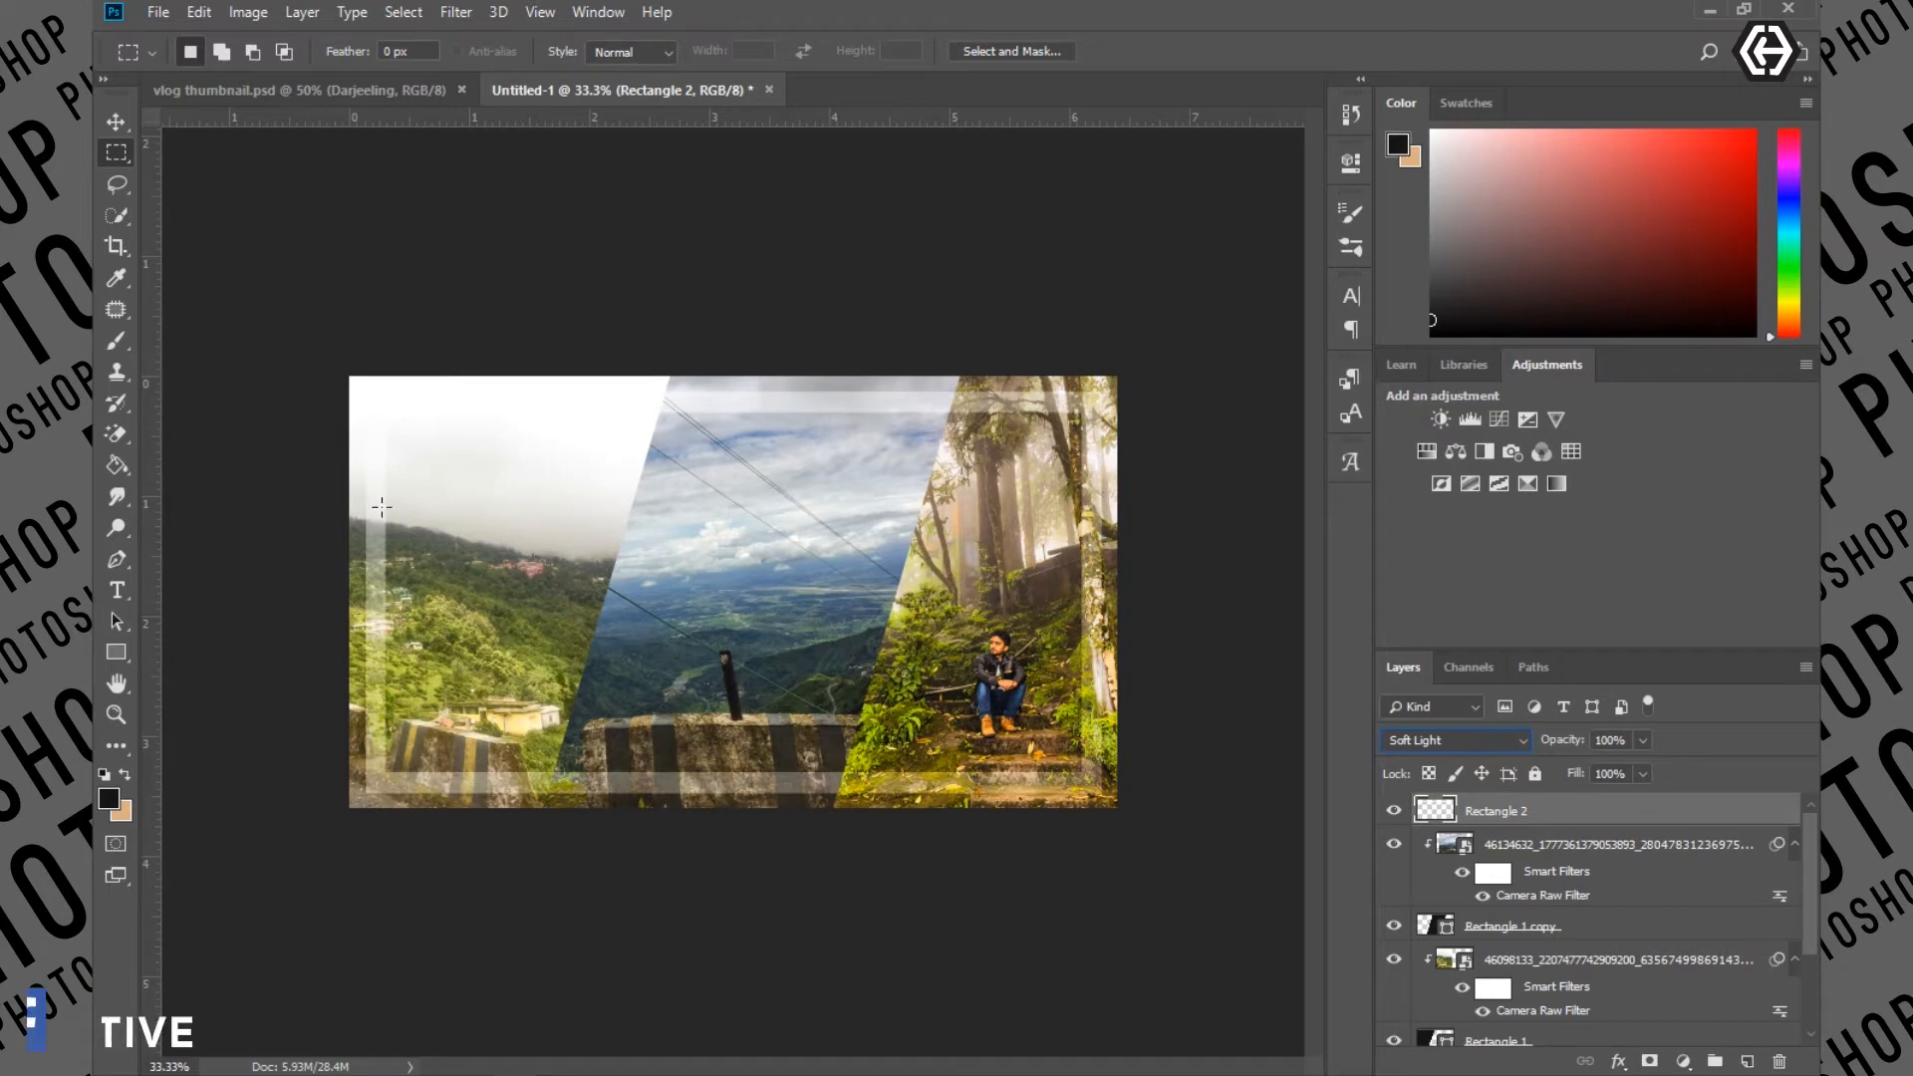
left_click(260, 98)
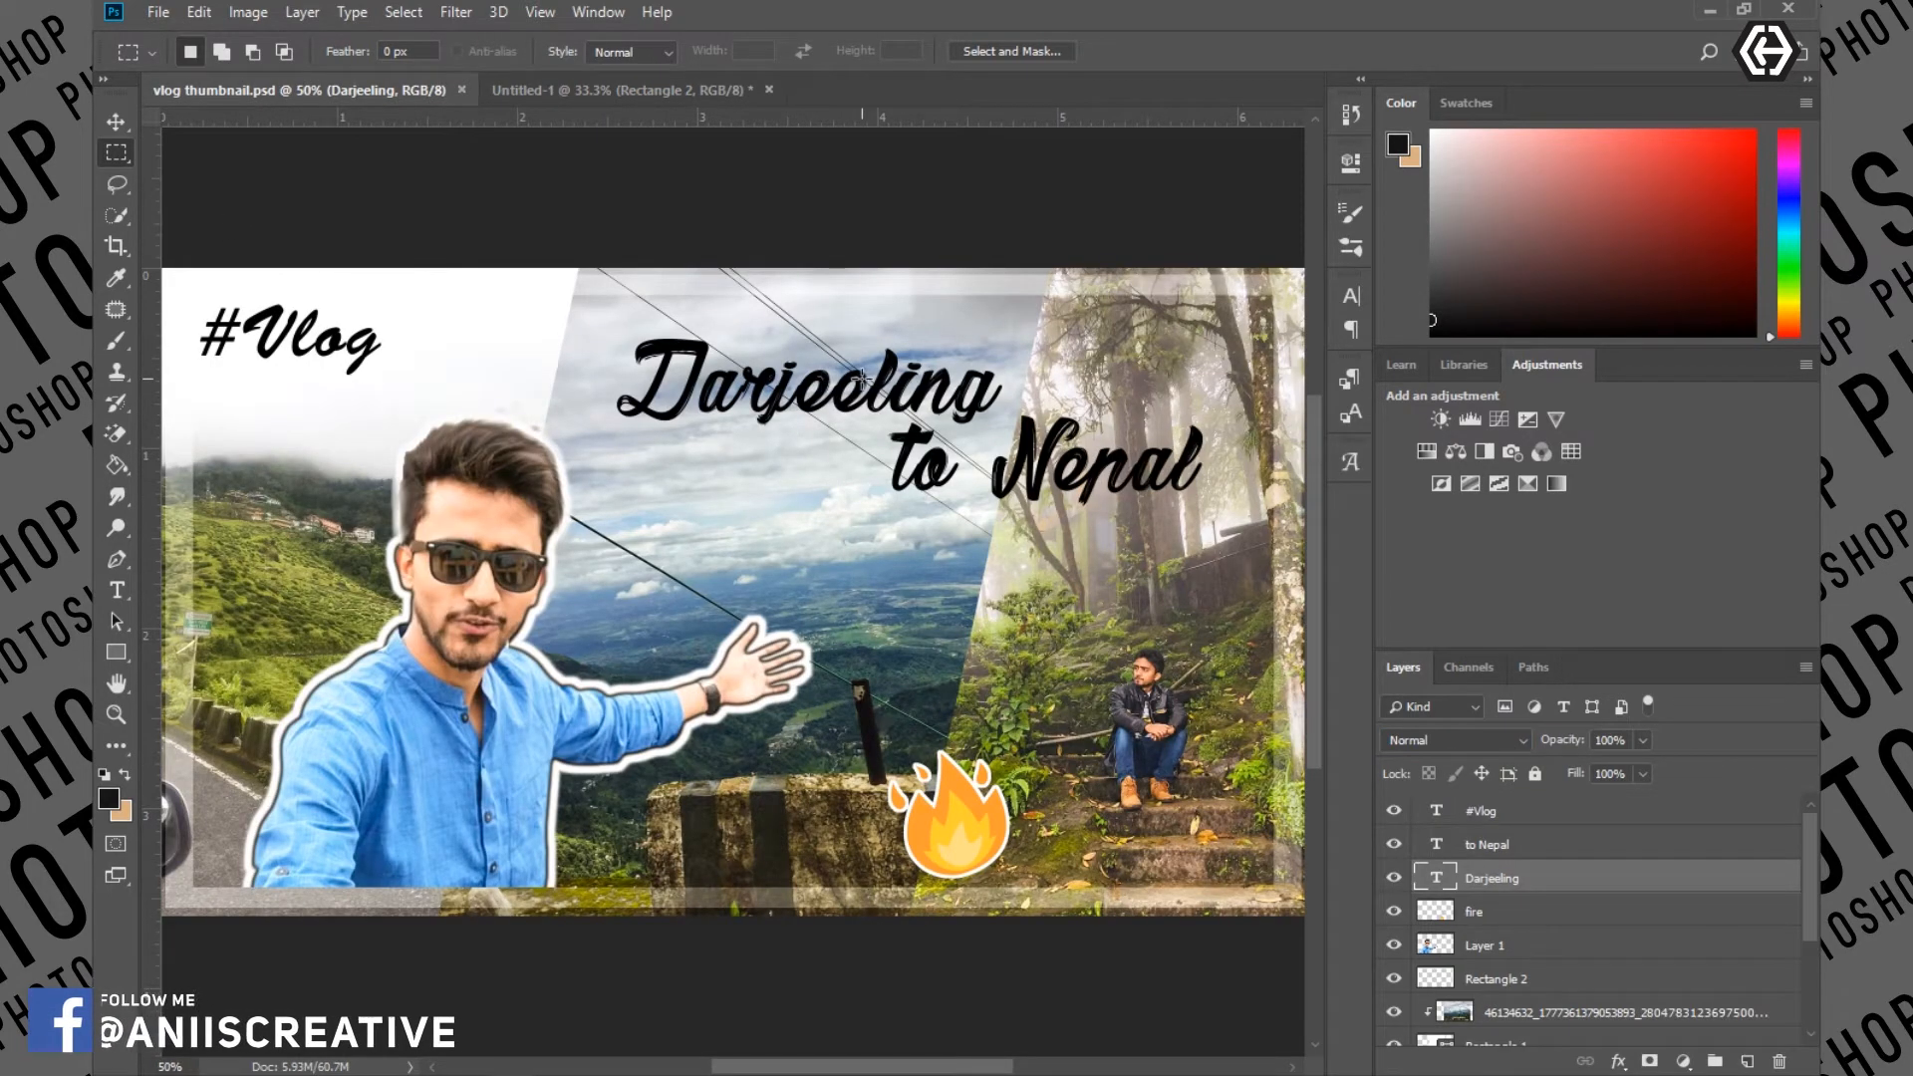
left_click(632, 89)
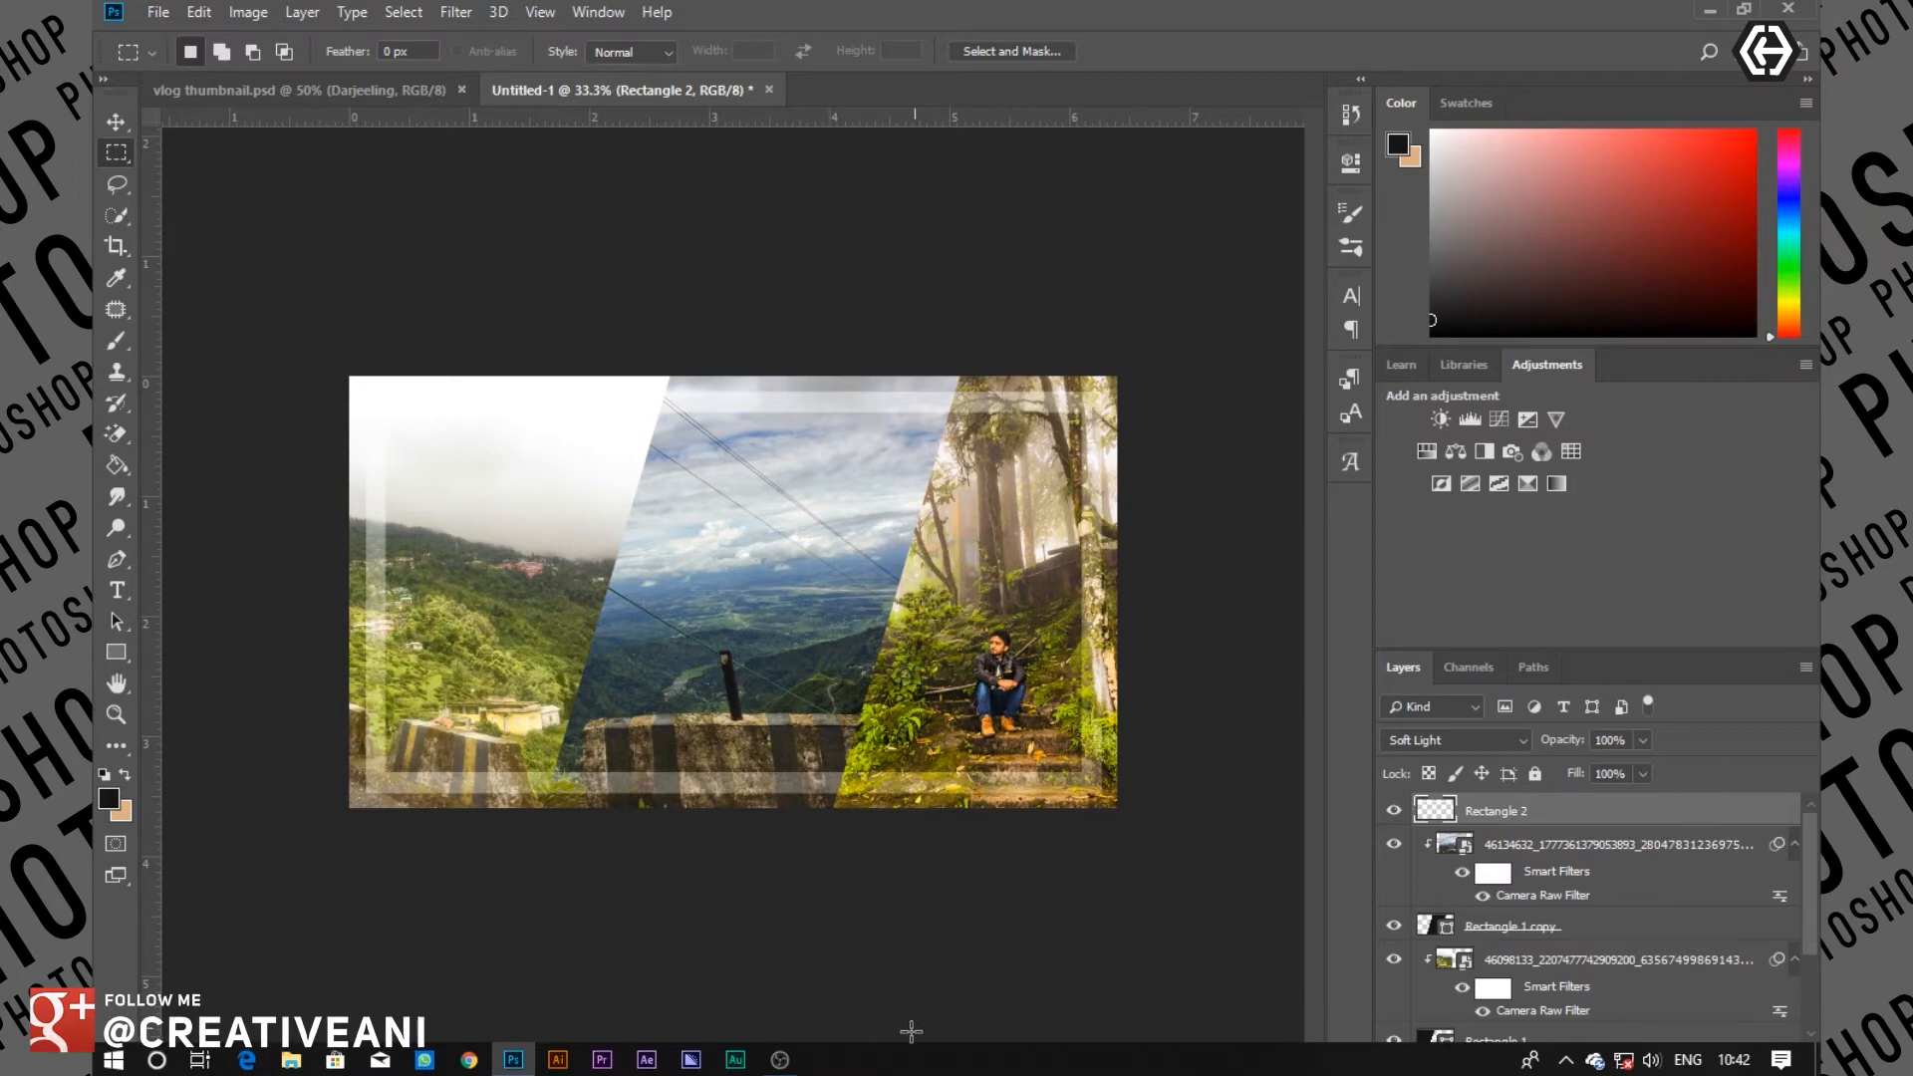
Open the selfie photo of the man in the blue shirt as a separate document
left_click(158, 12)
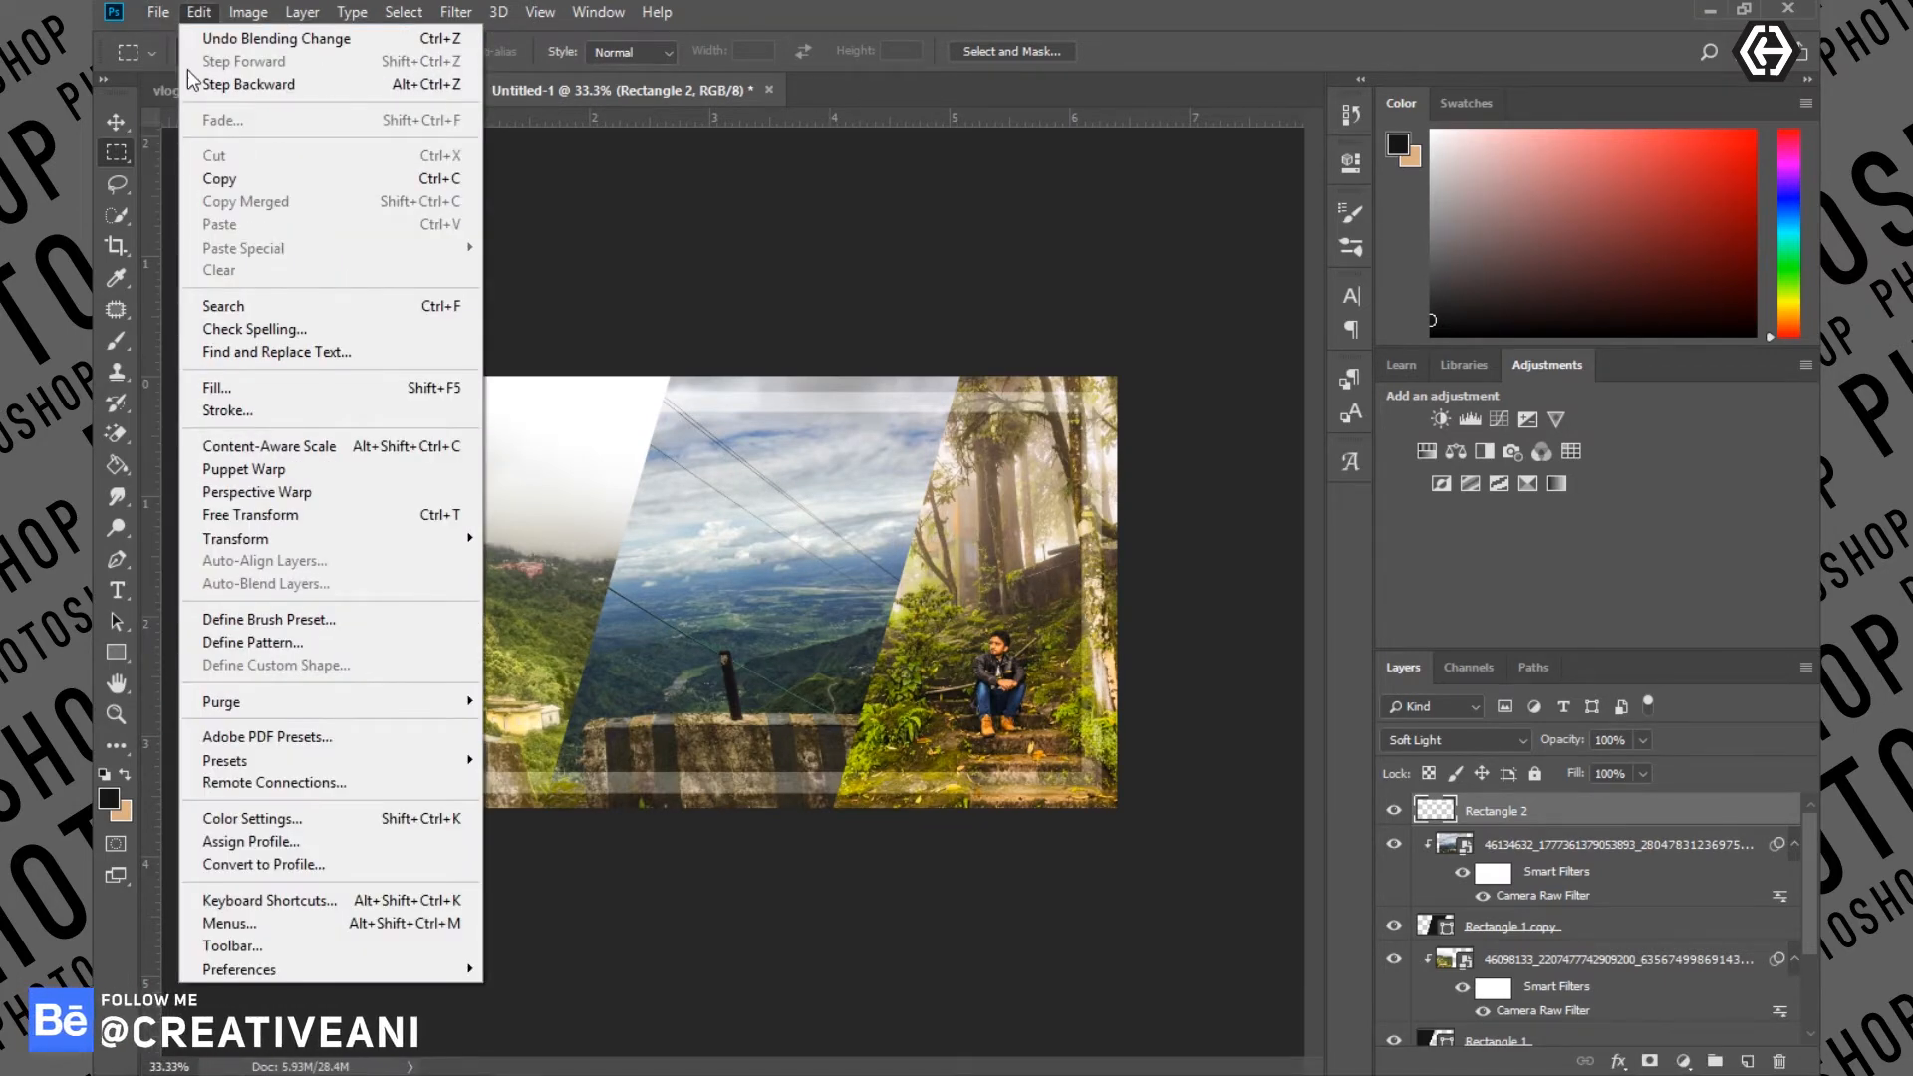
left_click(185, 61)
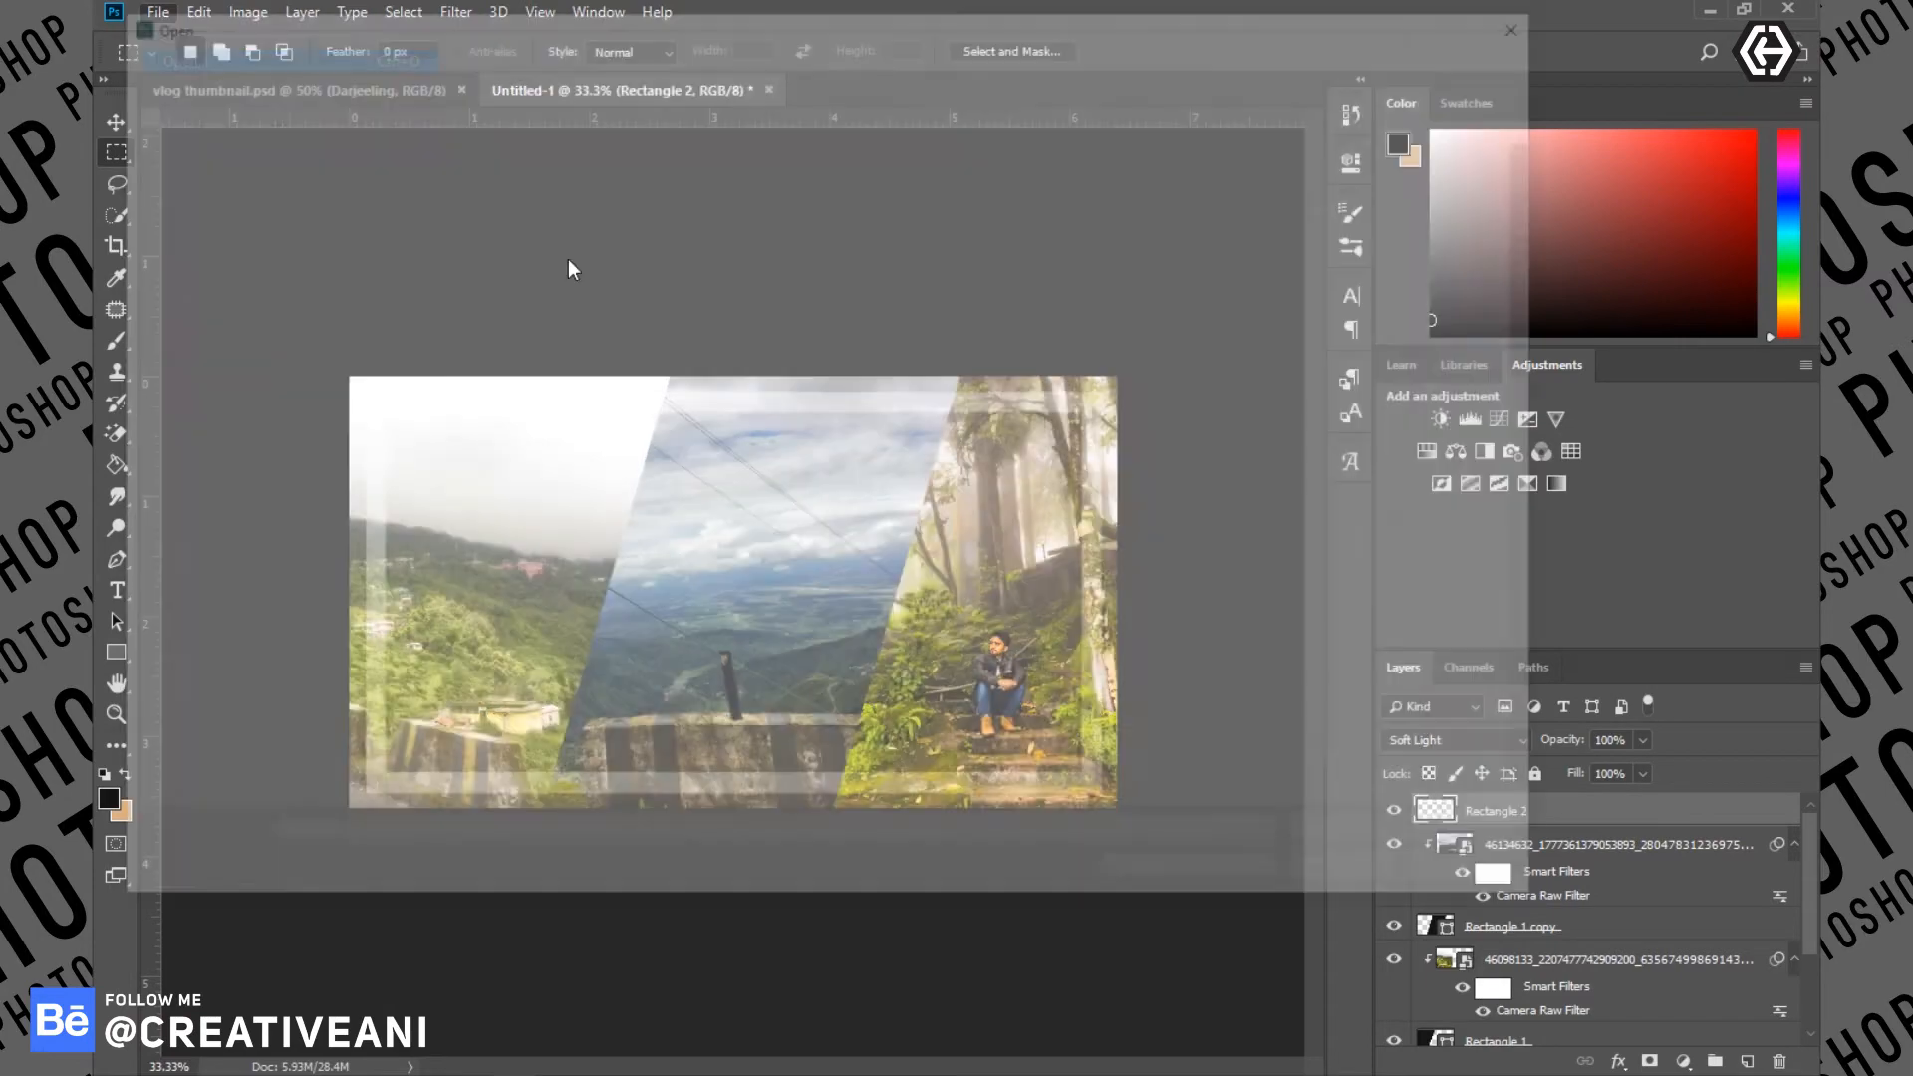
double_click(1196, 518)
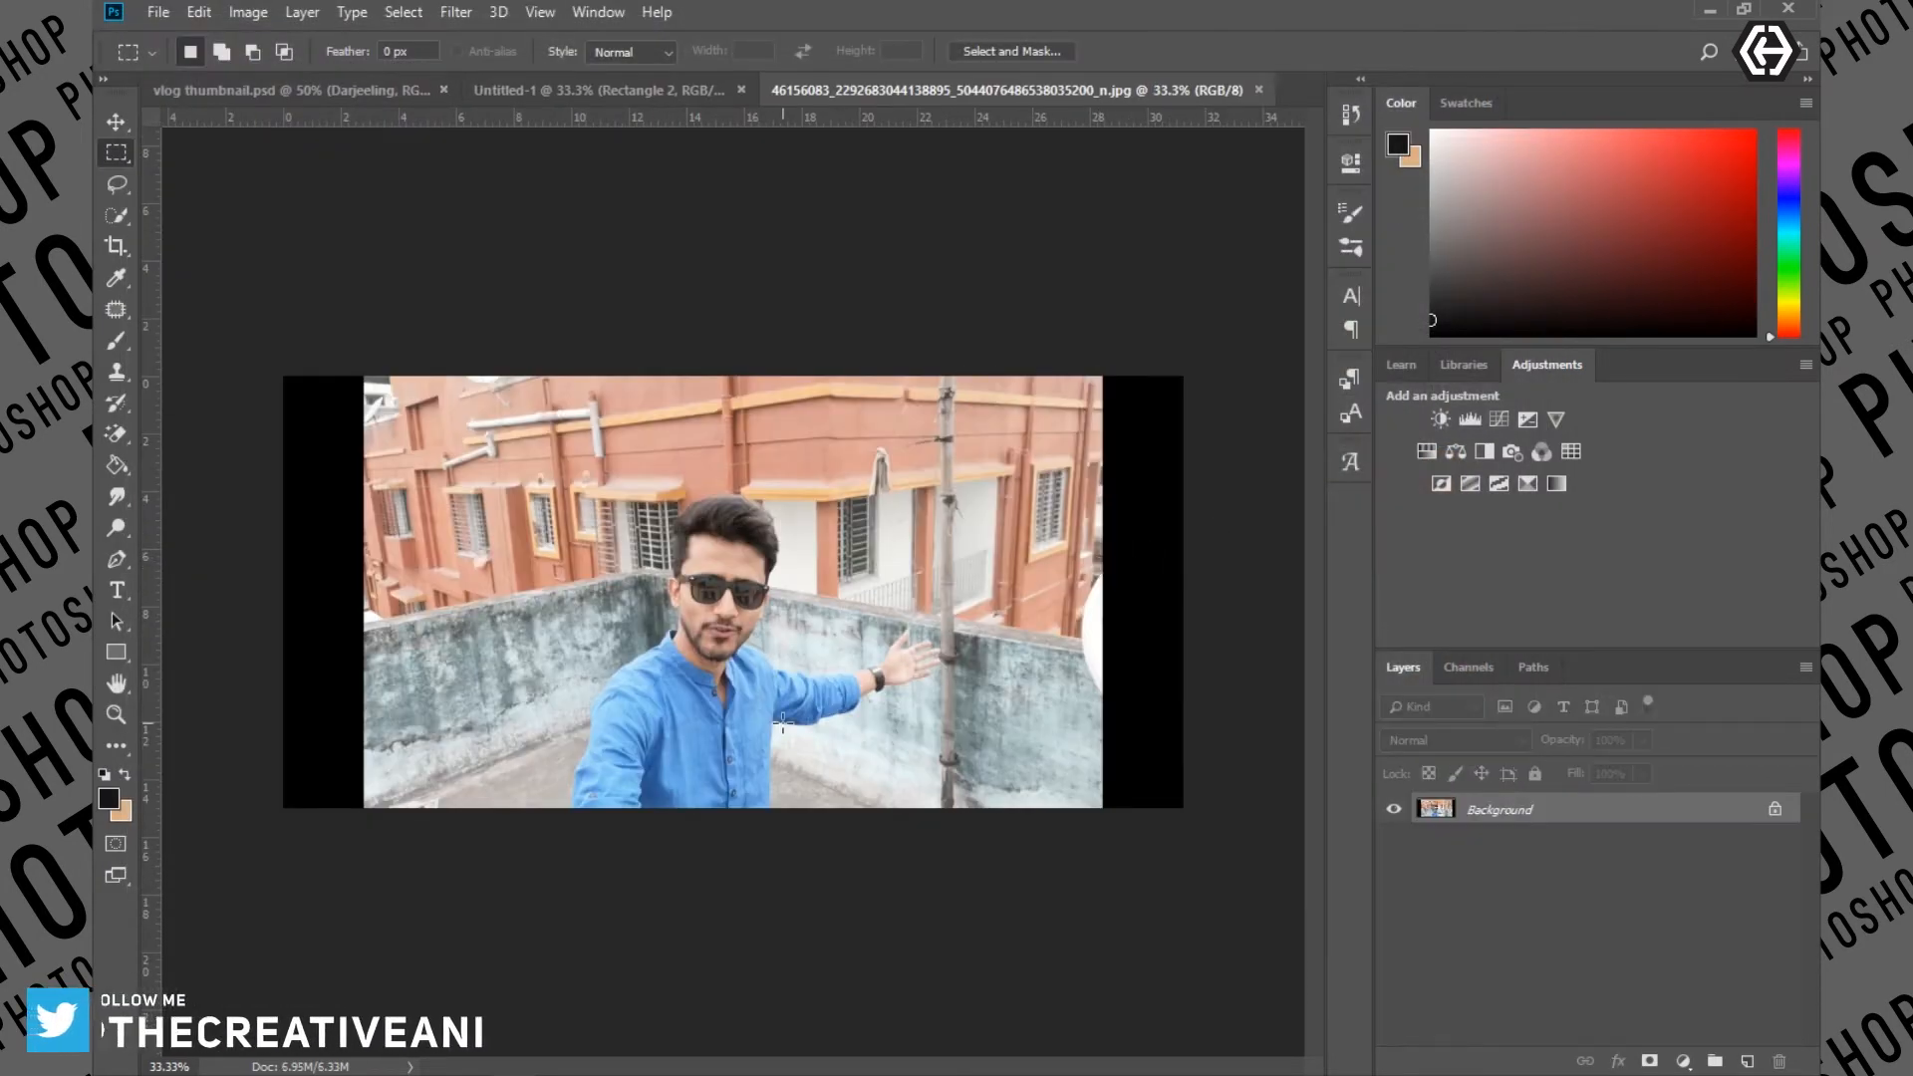
Start a Pen tool path at the photo's lower edge and trace up the near arm and shoulder to the shirt collar
key("ctrl+plus")
key("ctrl+plus")
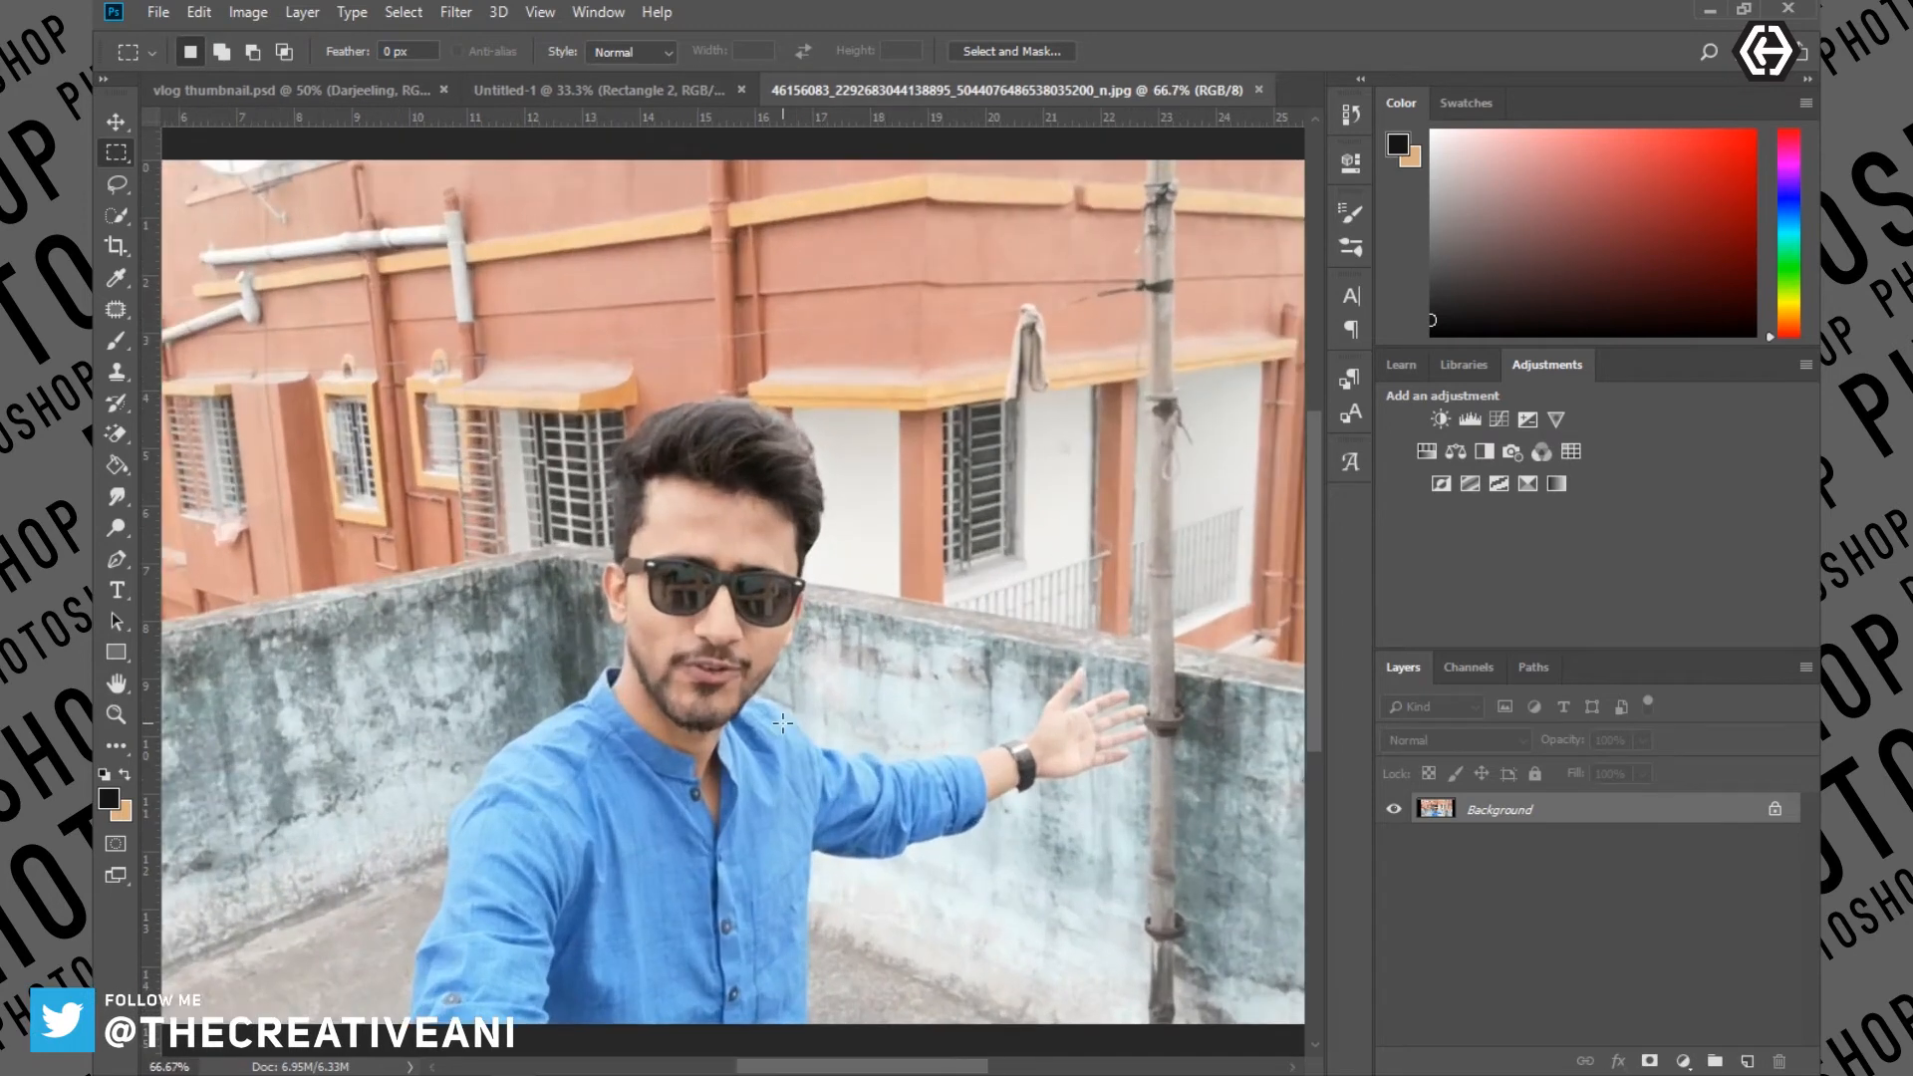
key("ctrl+plus")
scroll(784, 724, "down", 4)
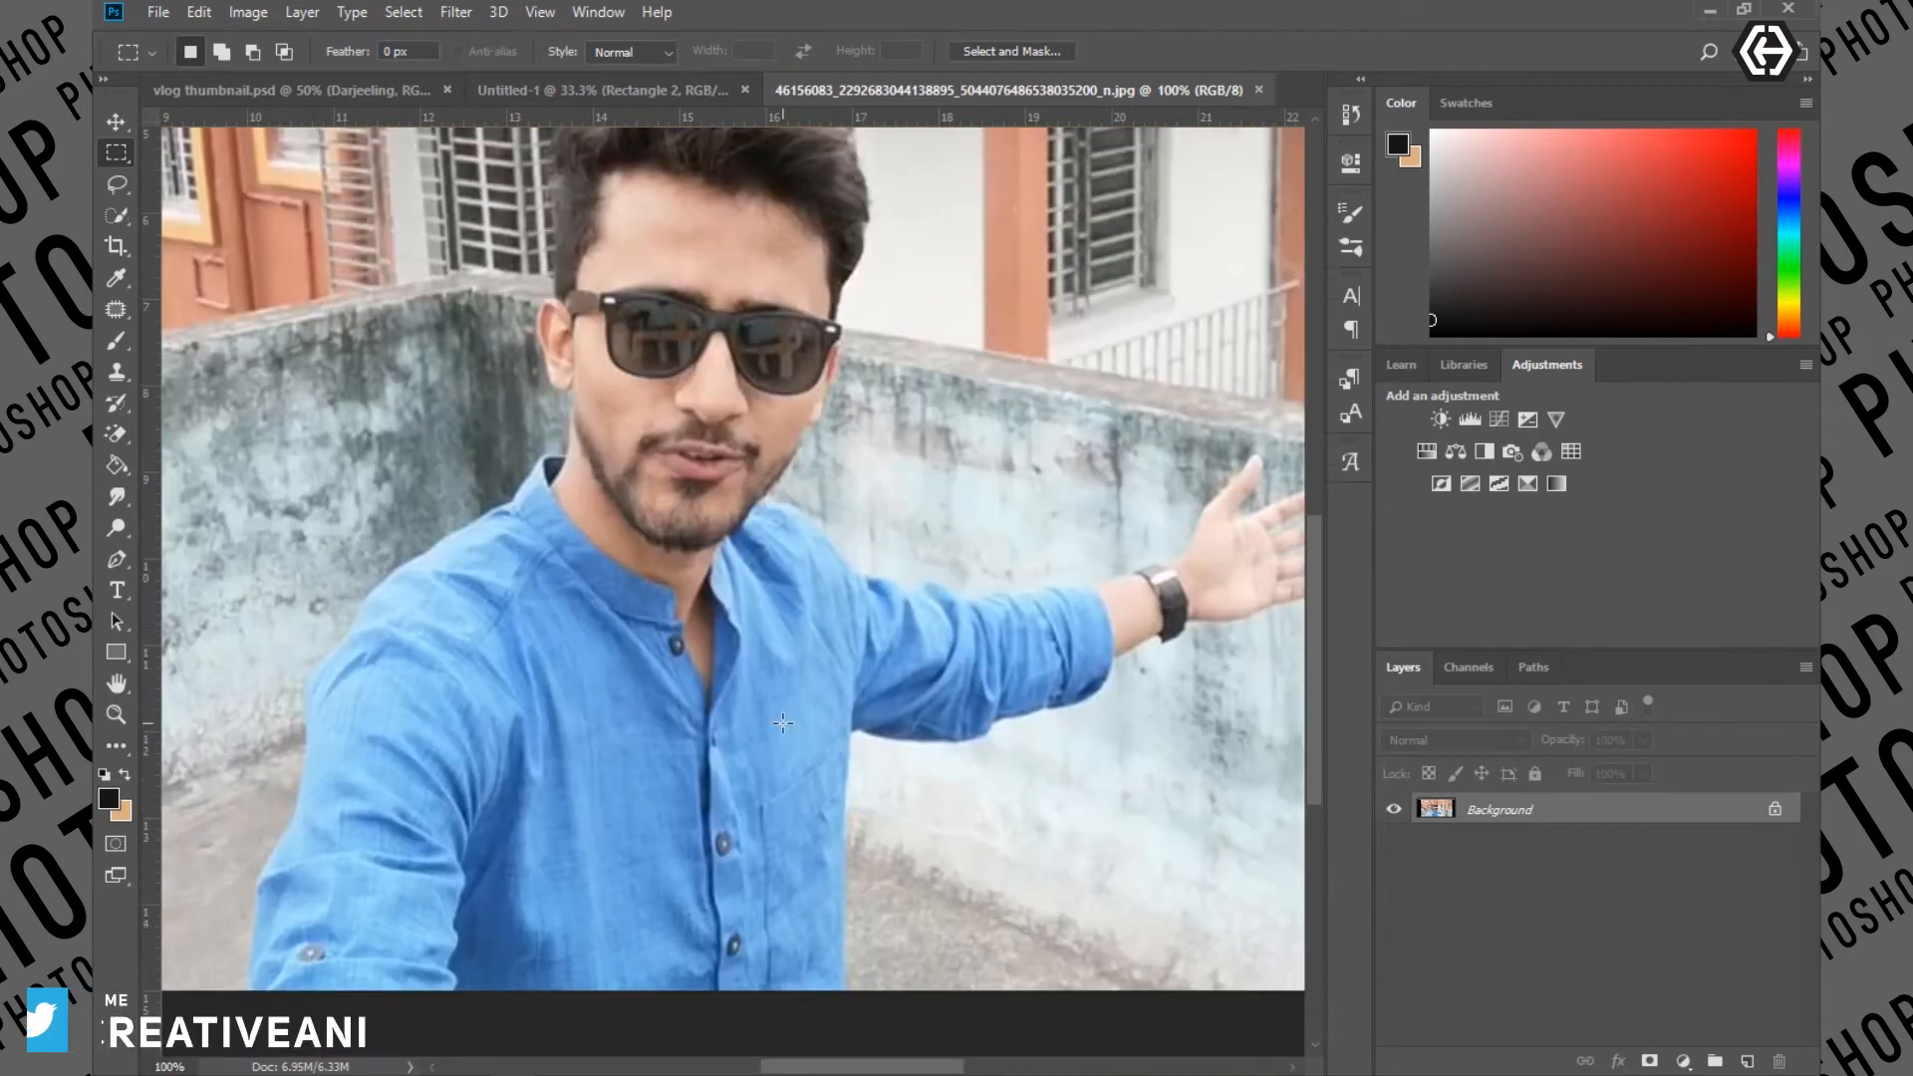
key("p")
left_click(250, 877)
left_click(264, 752)
left_click(302, 660)
left_click(306, 603)
left_click_drag(334, 535, 369, 519)
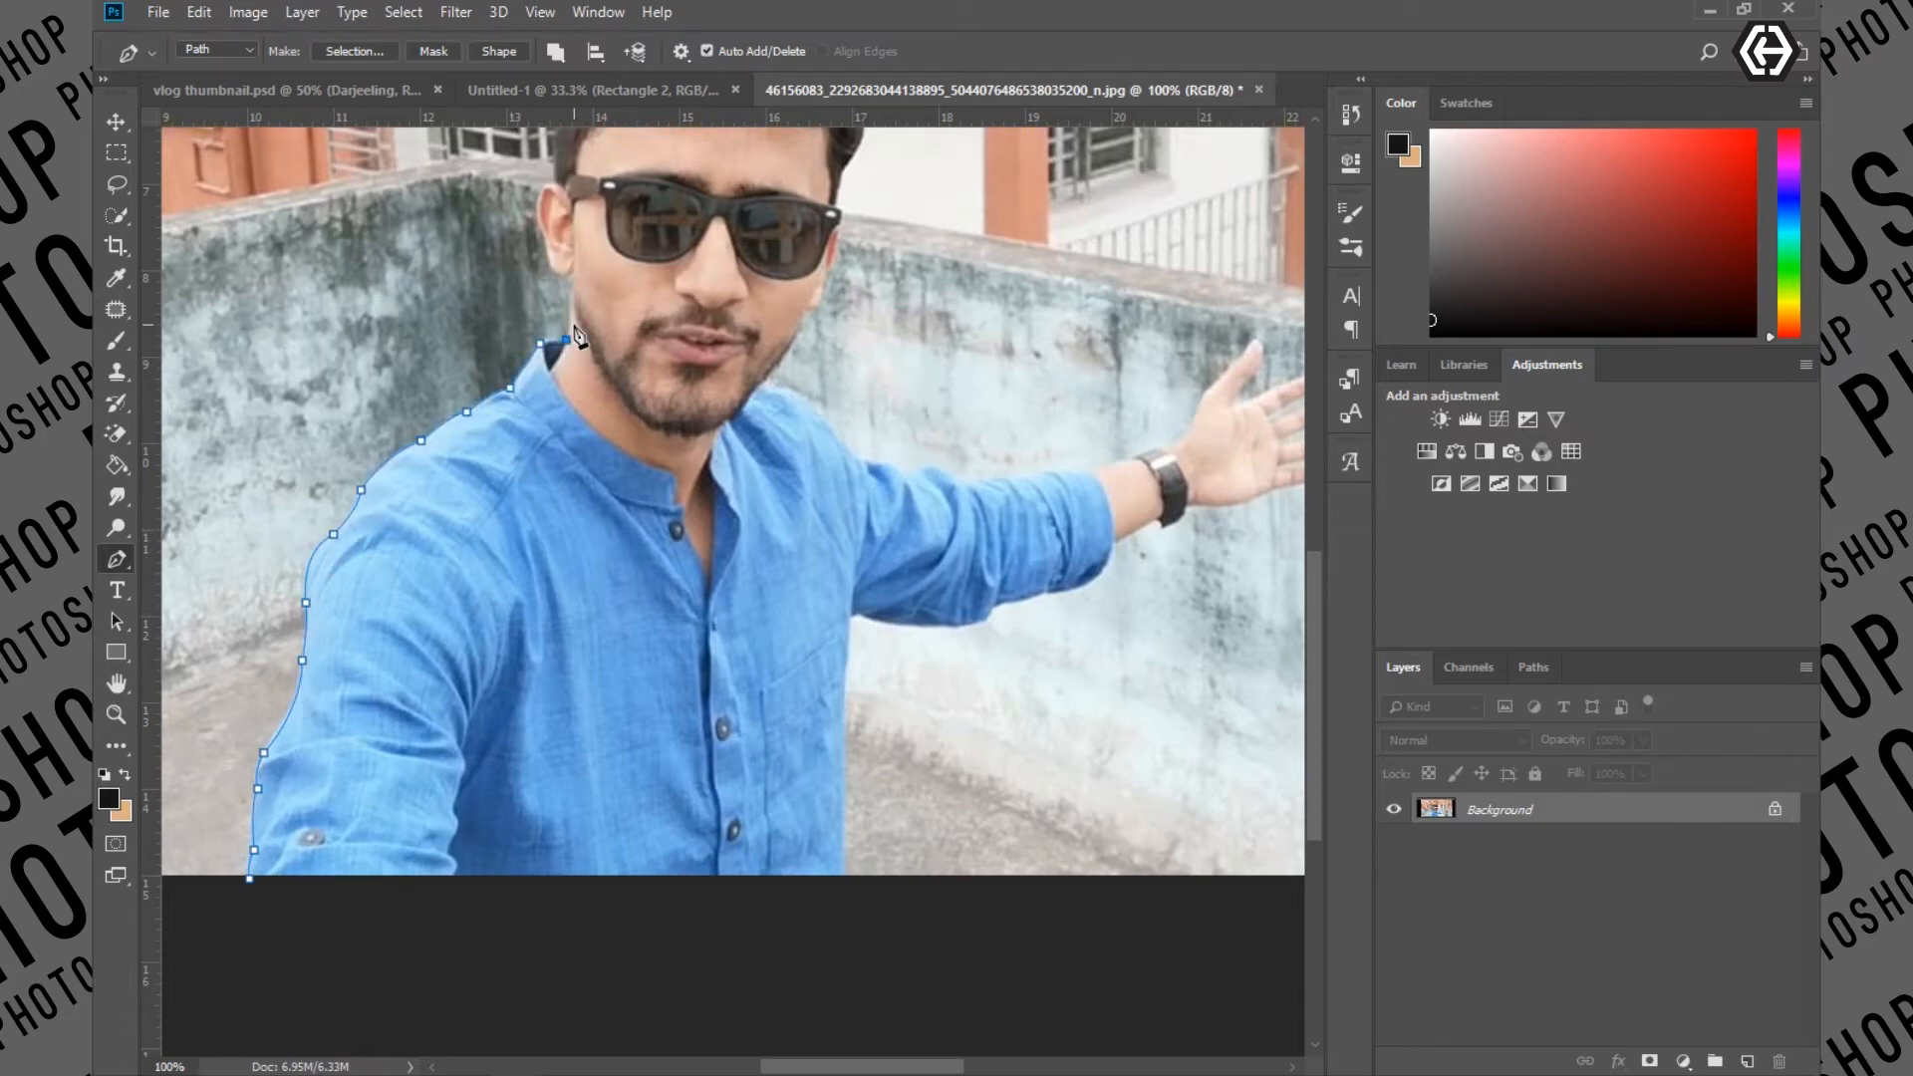
Continue the path up the neck, around the ear and over the outline of the hair
scroll(841, 396, "up", 3)
key("ctrl+plus")
scroll(598, 488, "up", 4)
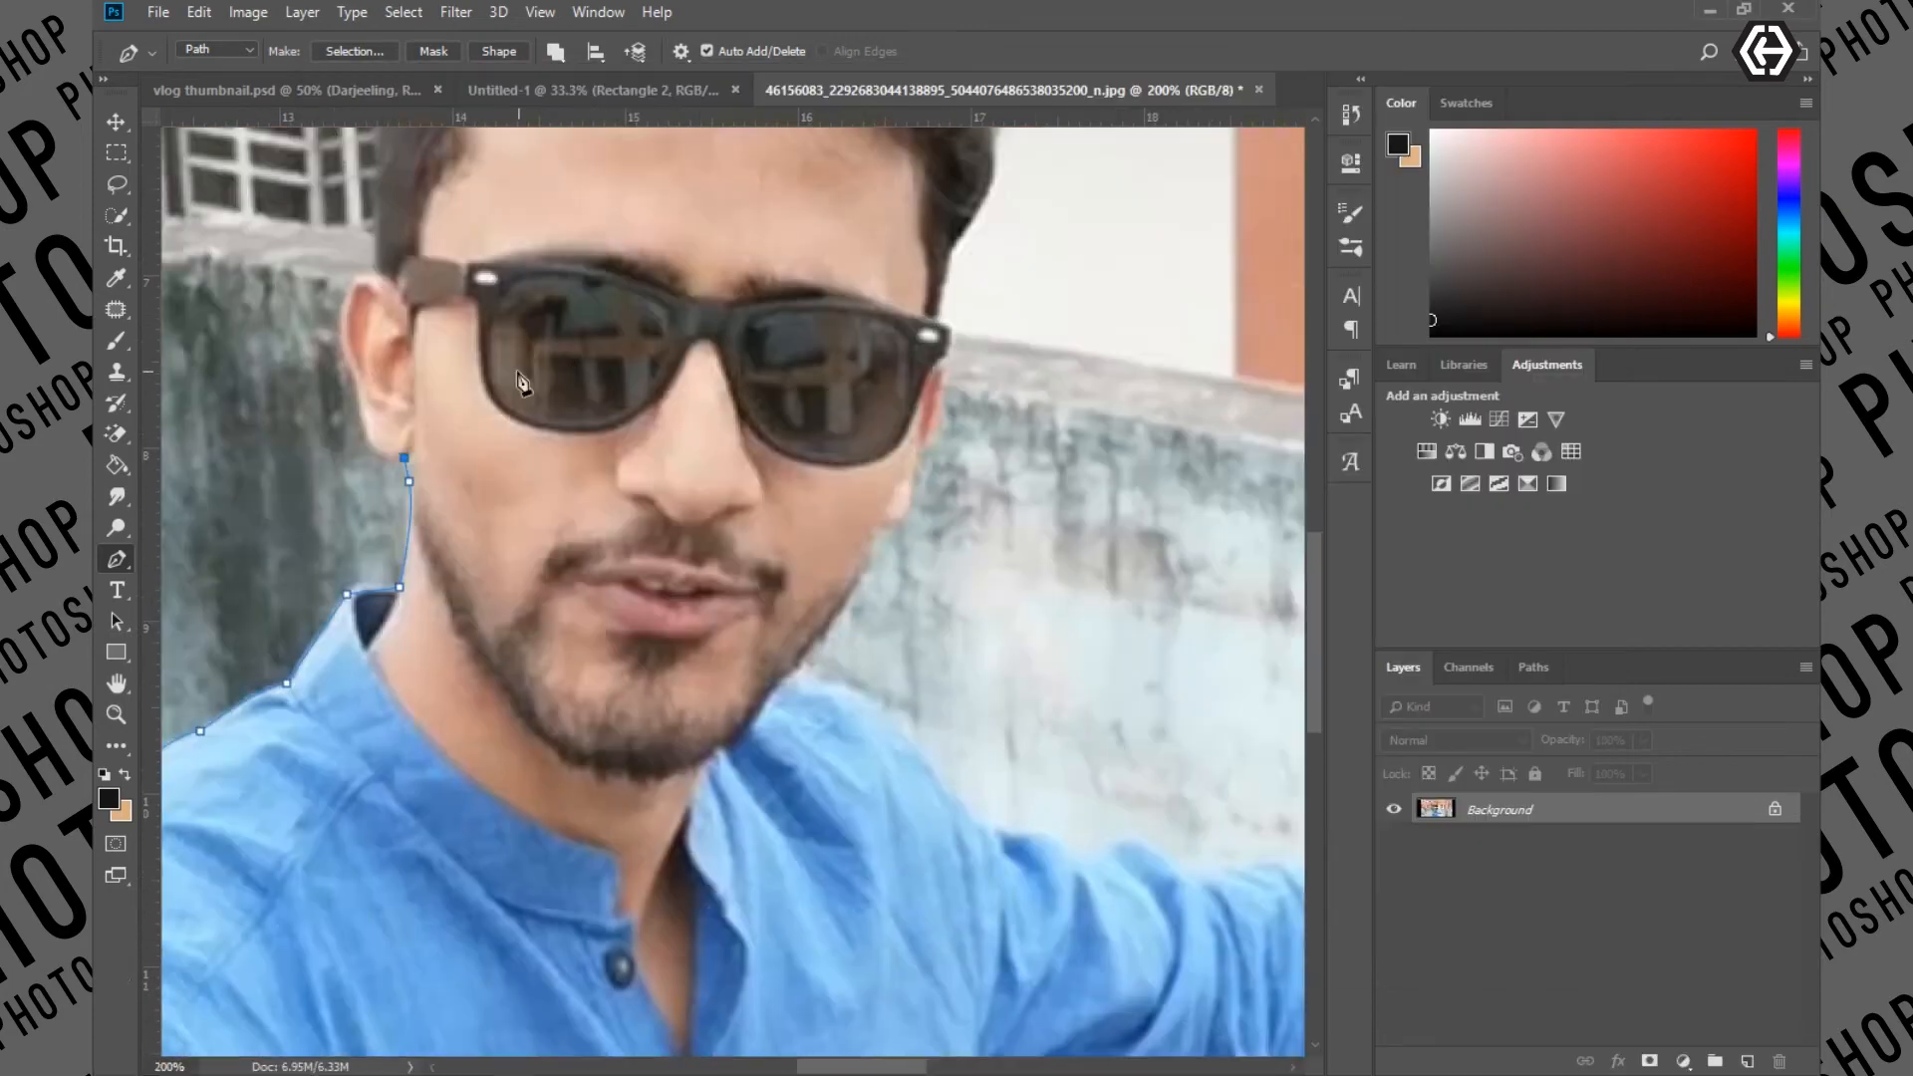
left_click_drag(362, 501, 362, 433)
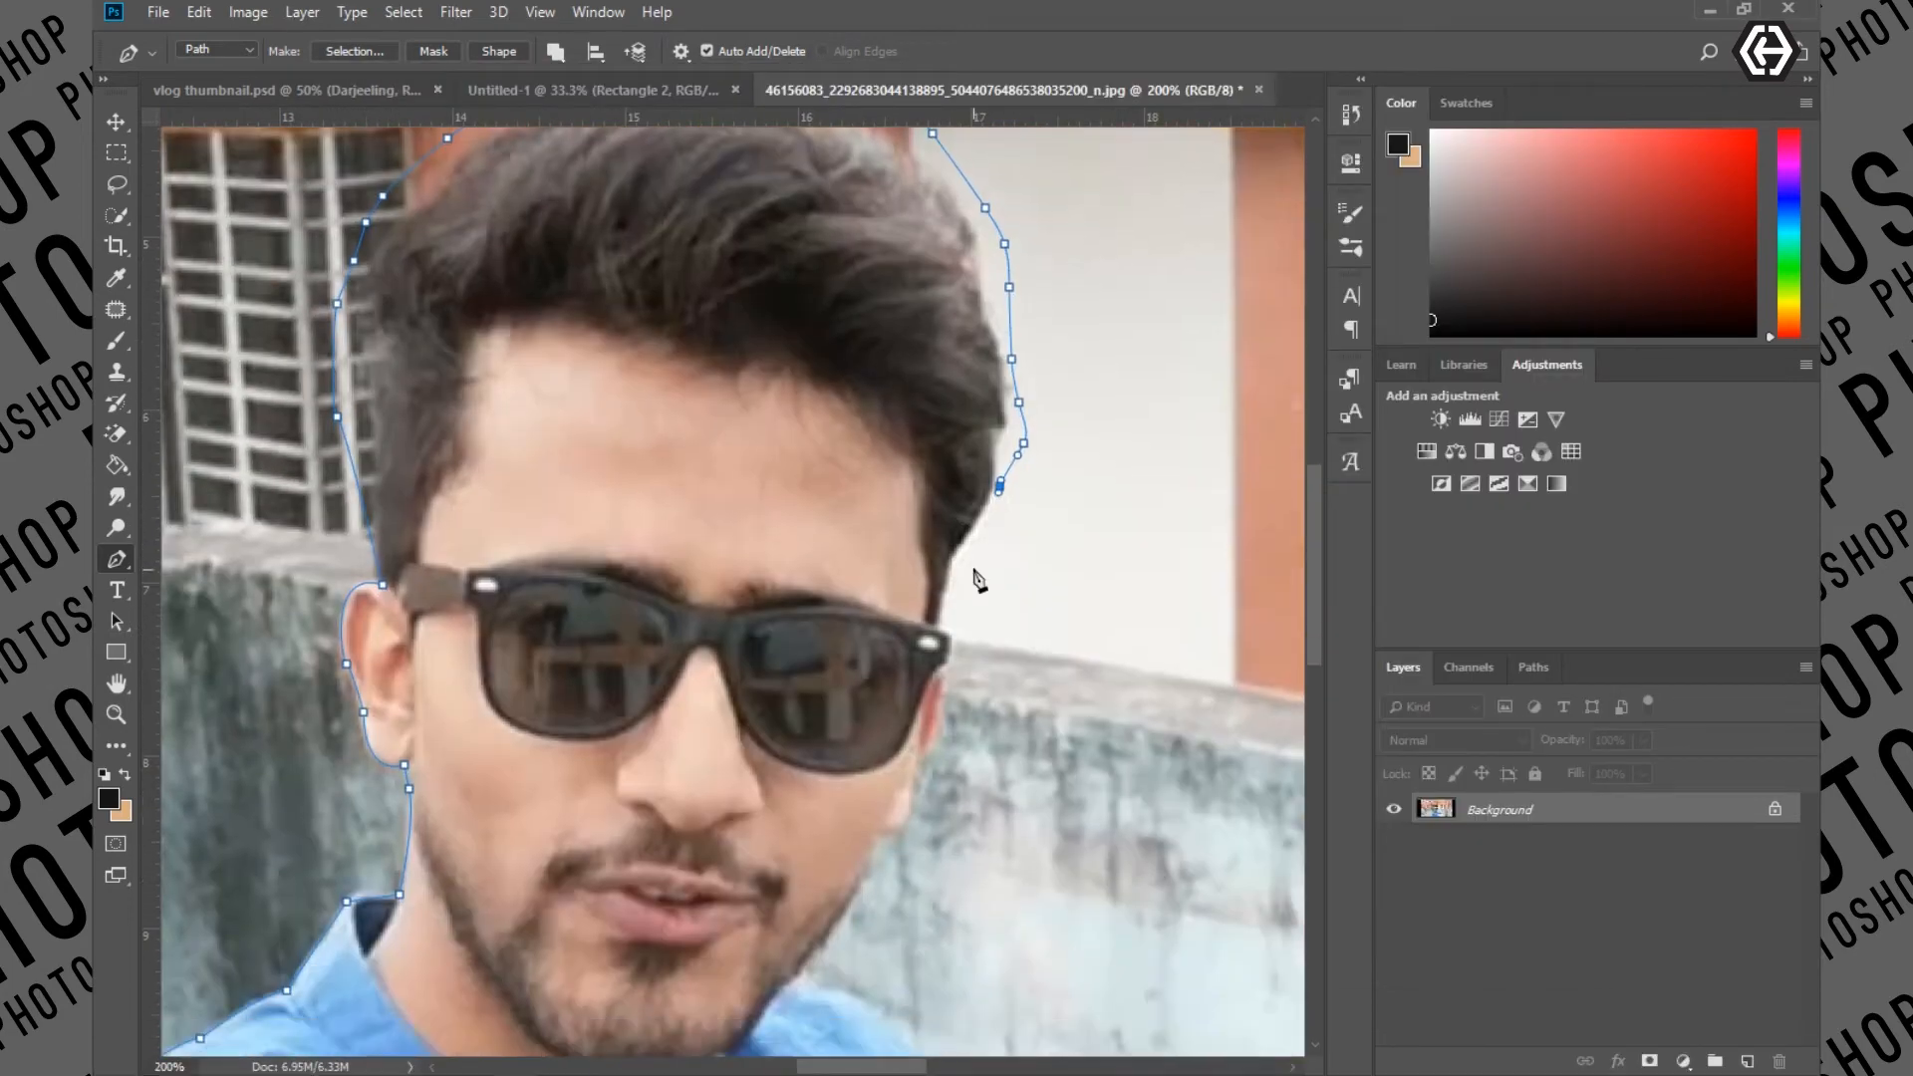
Continue the path from the hair down past the sunglasses, cheek and jaw to the shirt collar
left_click(947, 612)
left_click(945, 631)
left_click(947, 665)
left_click(916, 789)
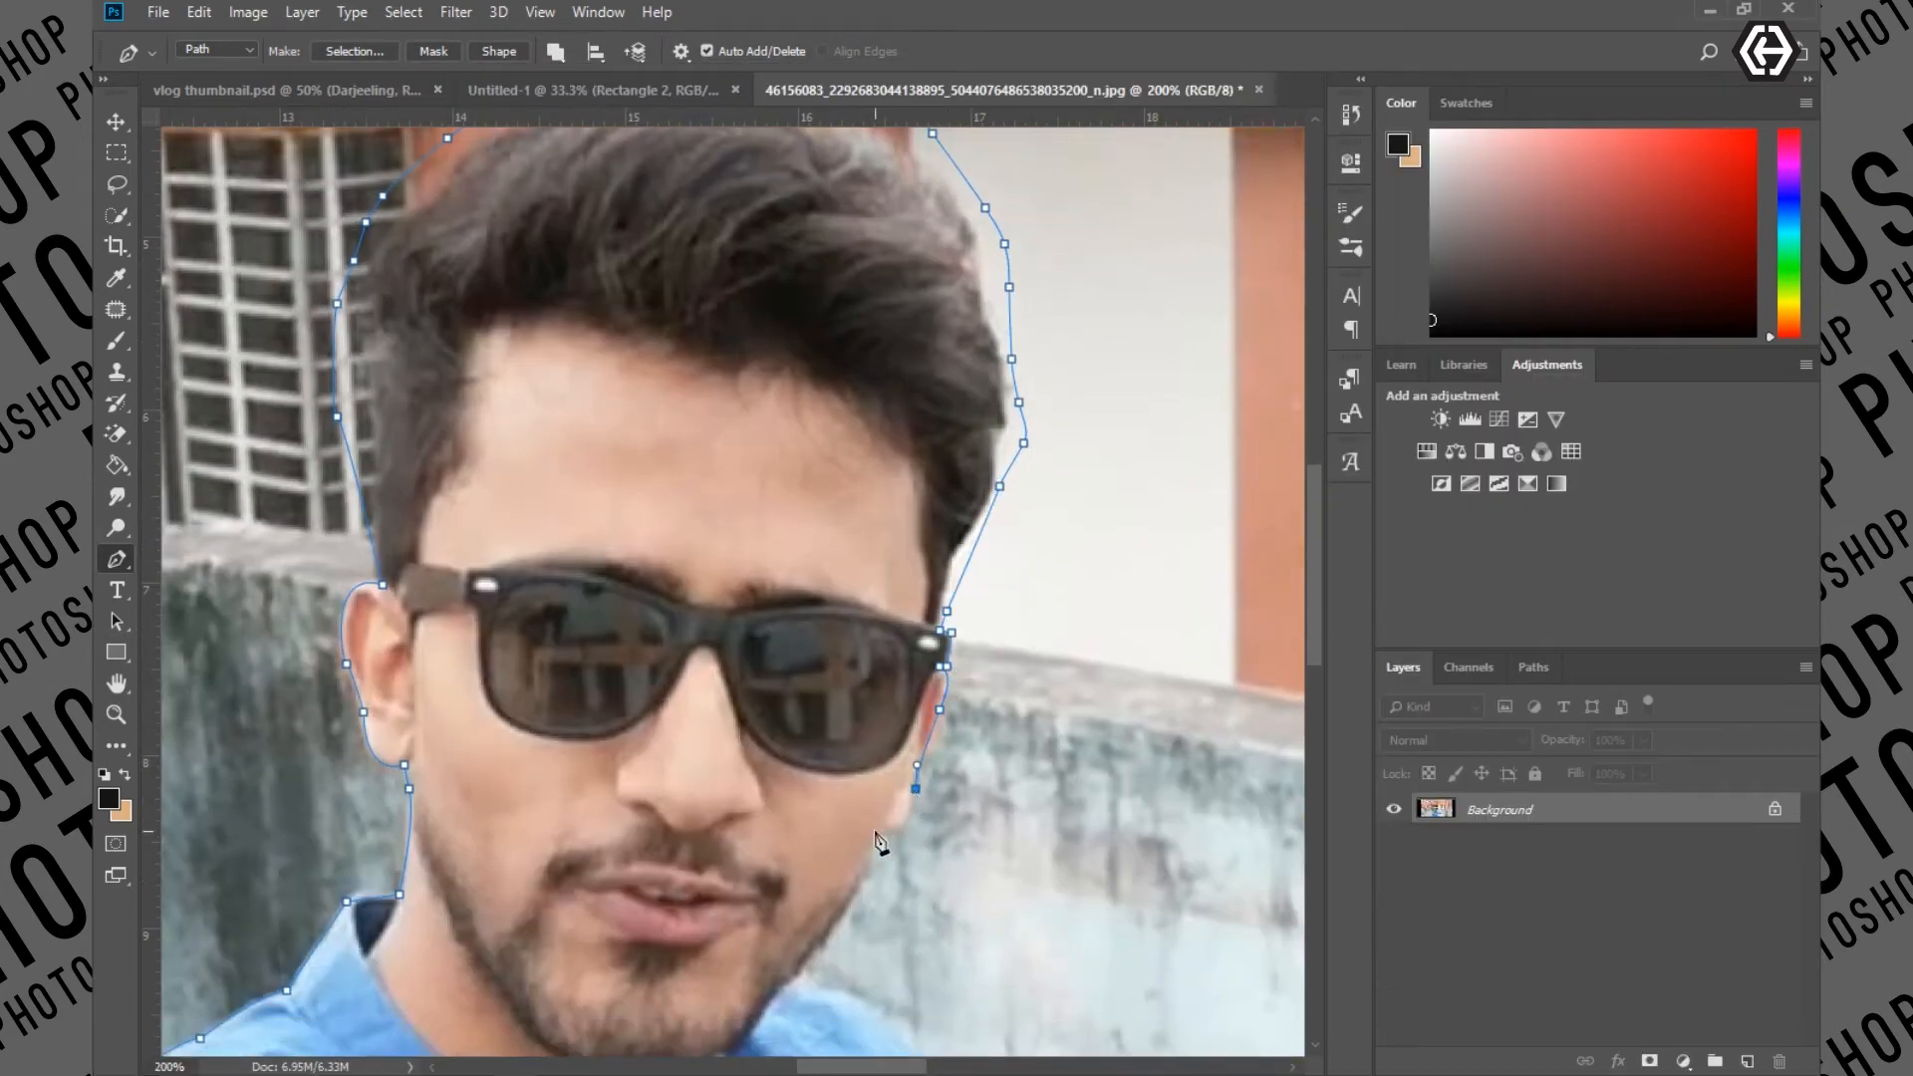
left_click_drag(875, 832, 911, 847)
scroll(794, 777, "down", 3)
left_click(794, 765)
Trace the path along the far shoulder and the upper edge of the outstretched sleeve to the cuff
scroll(796, 766, "down", 3)
left_click_drag(950, 701, 1002, 825)
left_click(950, 700, "alt")
left_click(990, 729)
left_click_drag(1072, 757, 1090, 783)
left_click(1072, 757, "alt")
left_click_drag(879, 1065, 938, 1066)
left_click(832, 755)
left_click(851, 748)
left_click(892, 763)
scroll(905, 829, "down", 2)
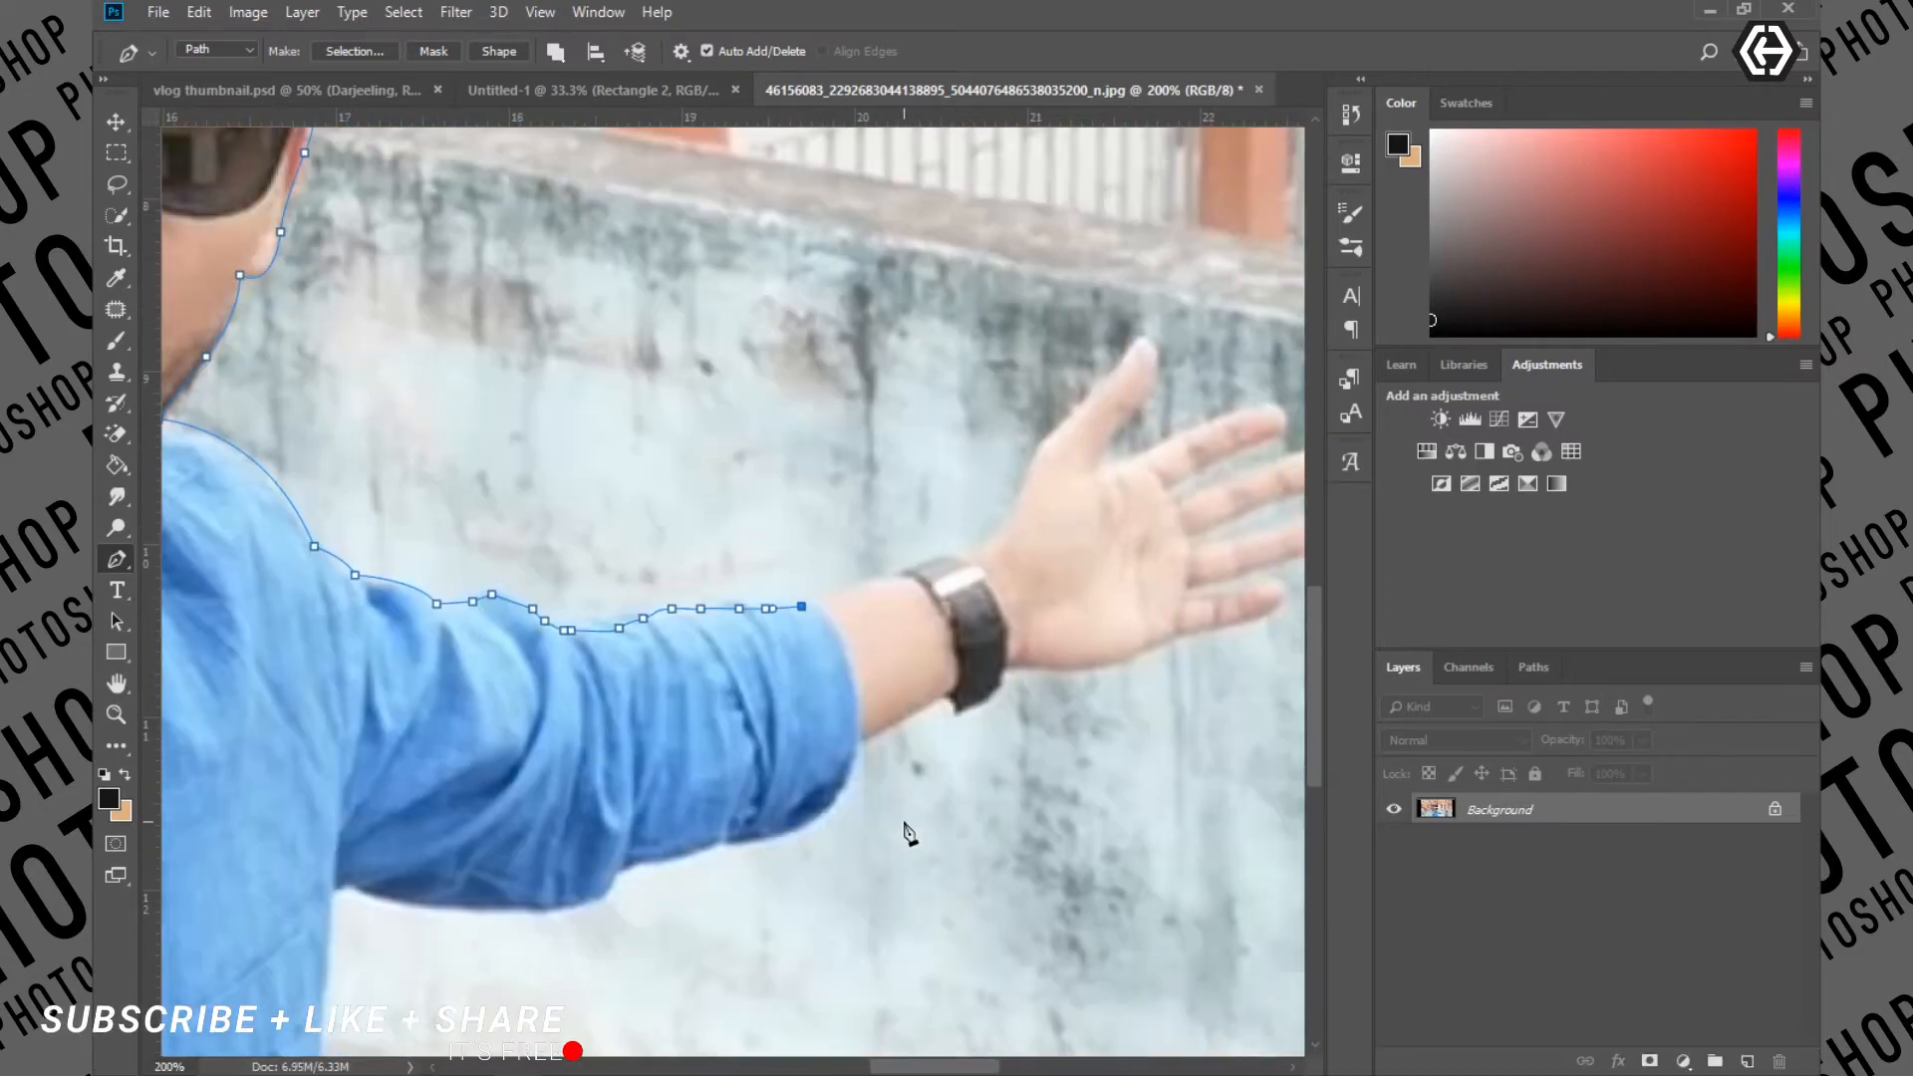
Continue the path over the wrist and watch, around the thumb and along the index finger
scroll(905, 797, "up", 1)
left_click(896, 657)
left_click(902, 648)
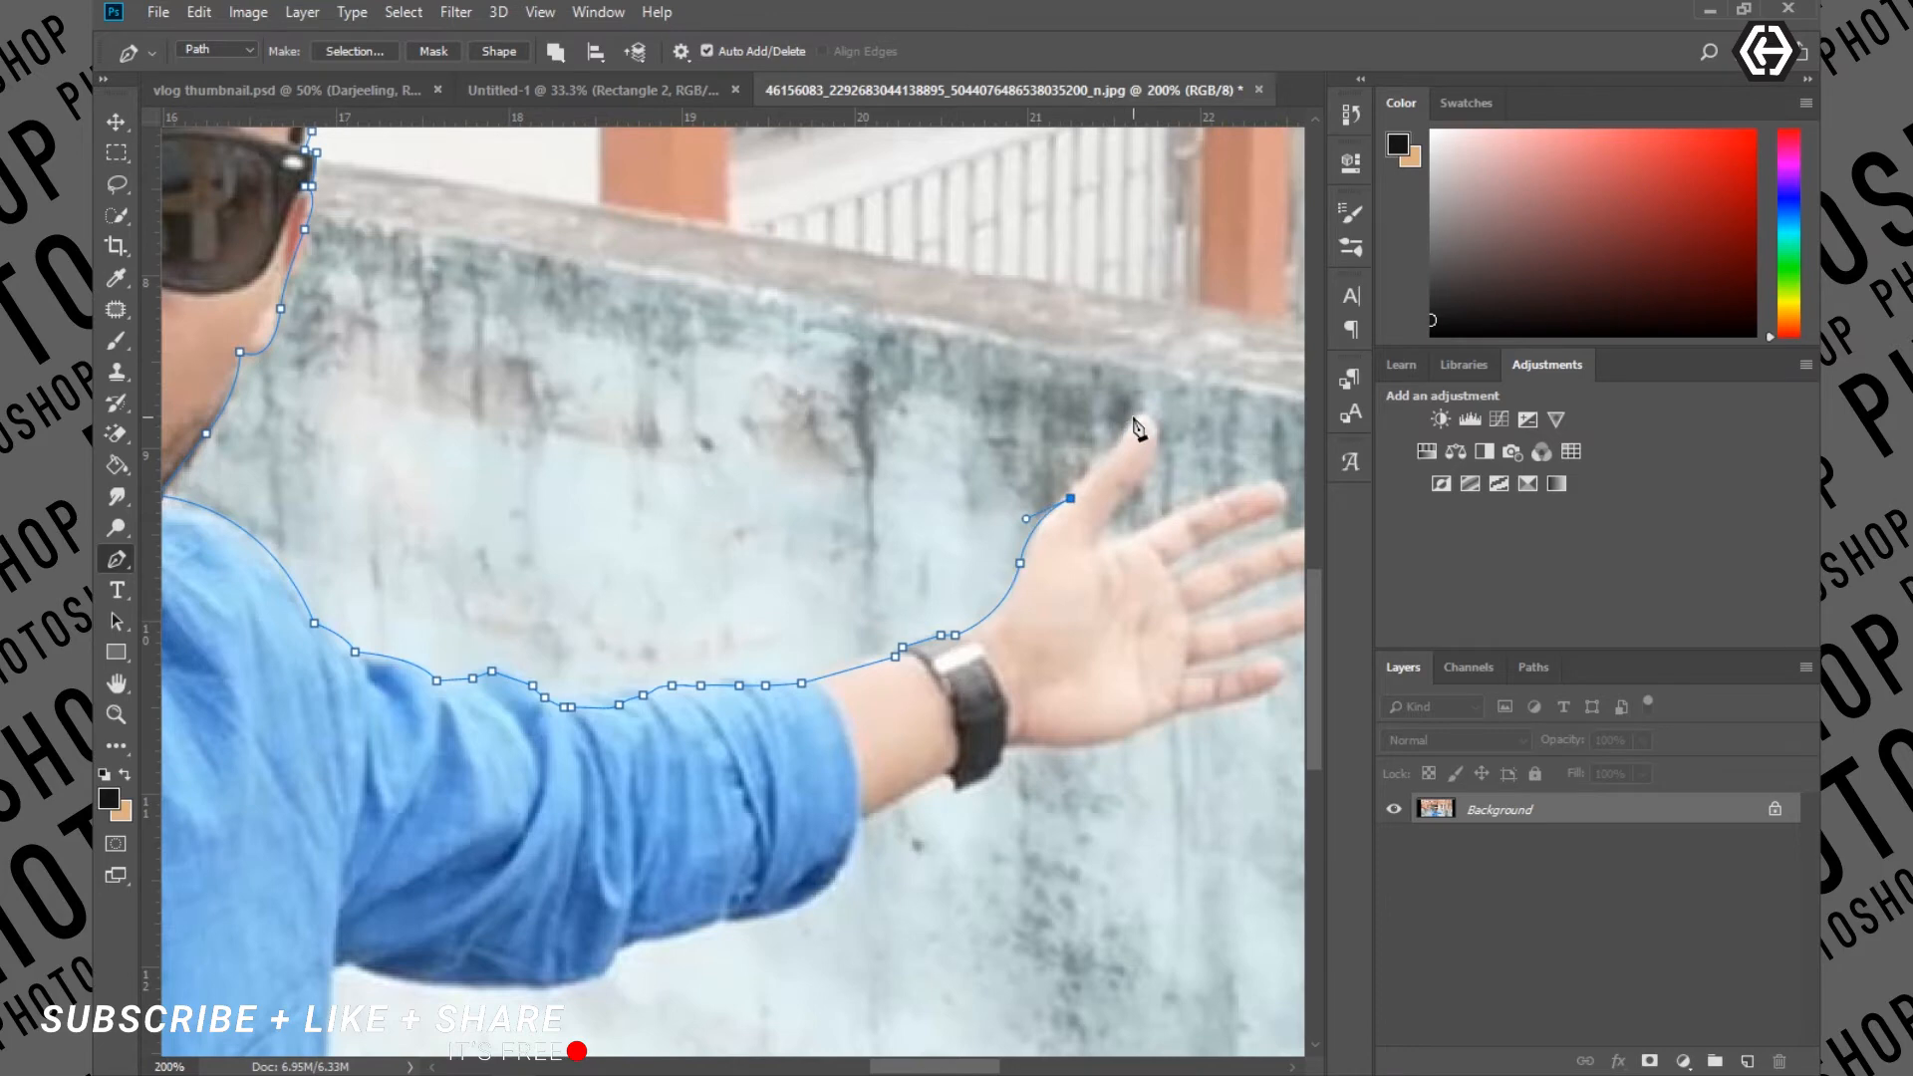
left_click_drag(1145, 474, 1106, 536)
left_click(1261, 481)
left_click_drag(1277, 512, 1251, 535)
left_click(1276, 512, "alt")
left_click(1167, 566)
Trace the path around the remaining fingers and along the lower edge of the palm
left_click_drag(935, 1067, 959, 1066)
mouse_move(994, 556)
left_mouse_down()
mouse_move(1032, 525)
mouse_move(1117, 538)
left_mouse_up()
left_click(1105, 527, "alt")
left_click(1105, 561)
left_click(967, 613)
left_click(1032, 606)
left_click(1112, 589)
left_click_drag(1105, 619, 1075, 635)
left_click(999, 670)
left_click(1059, 662)
left_click(990, 706)
left_click(928, 723)
Continue the path around the underside of the watch and along the lower edge of the sleeve to the torso
left_click(800, 738)
left_click(782, 745)
left_click(774, 764)
left_click(764, 777)
left_click(733, 789)
scroll(724, 776, "down", 2)
left_click(635, 626)
left_click_drag(534, 725, 449, 734)
left_click(406, 749)
left_click(378, 782)
scroll(381, 785, "left", 5)
left_click_drag(654, 770, 580, 723)
Close the path down the torso and along the photo's lower edge, and convert it to a new selection with 0 px feather
scroll(661, 769, "down", 4)
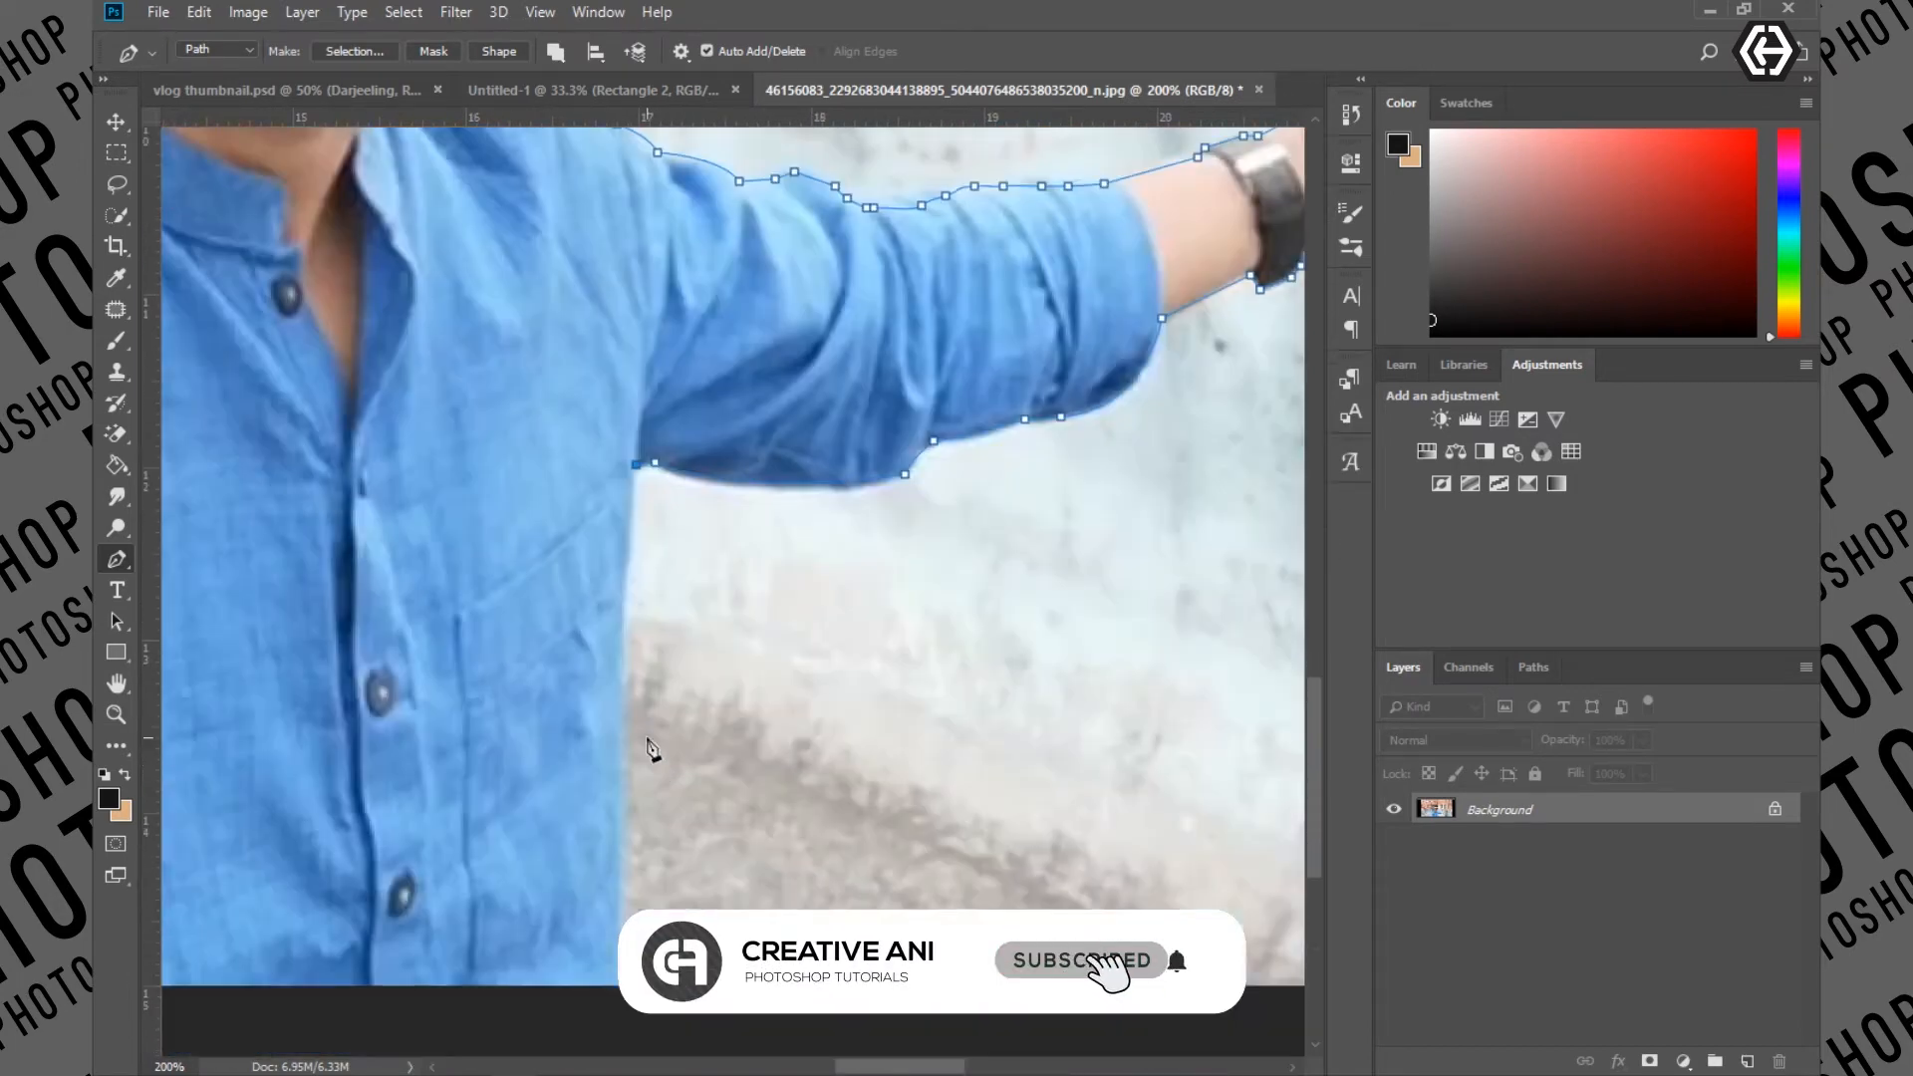
scroll(648, 863, "left", 6)
key("ctrl+minus")
key("ctrl+minus")
key("ctrl+minus")
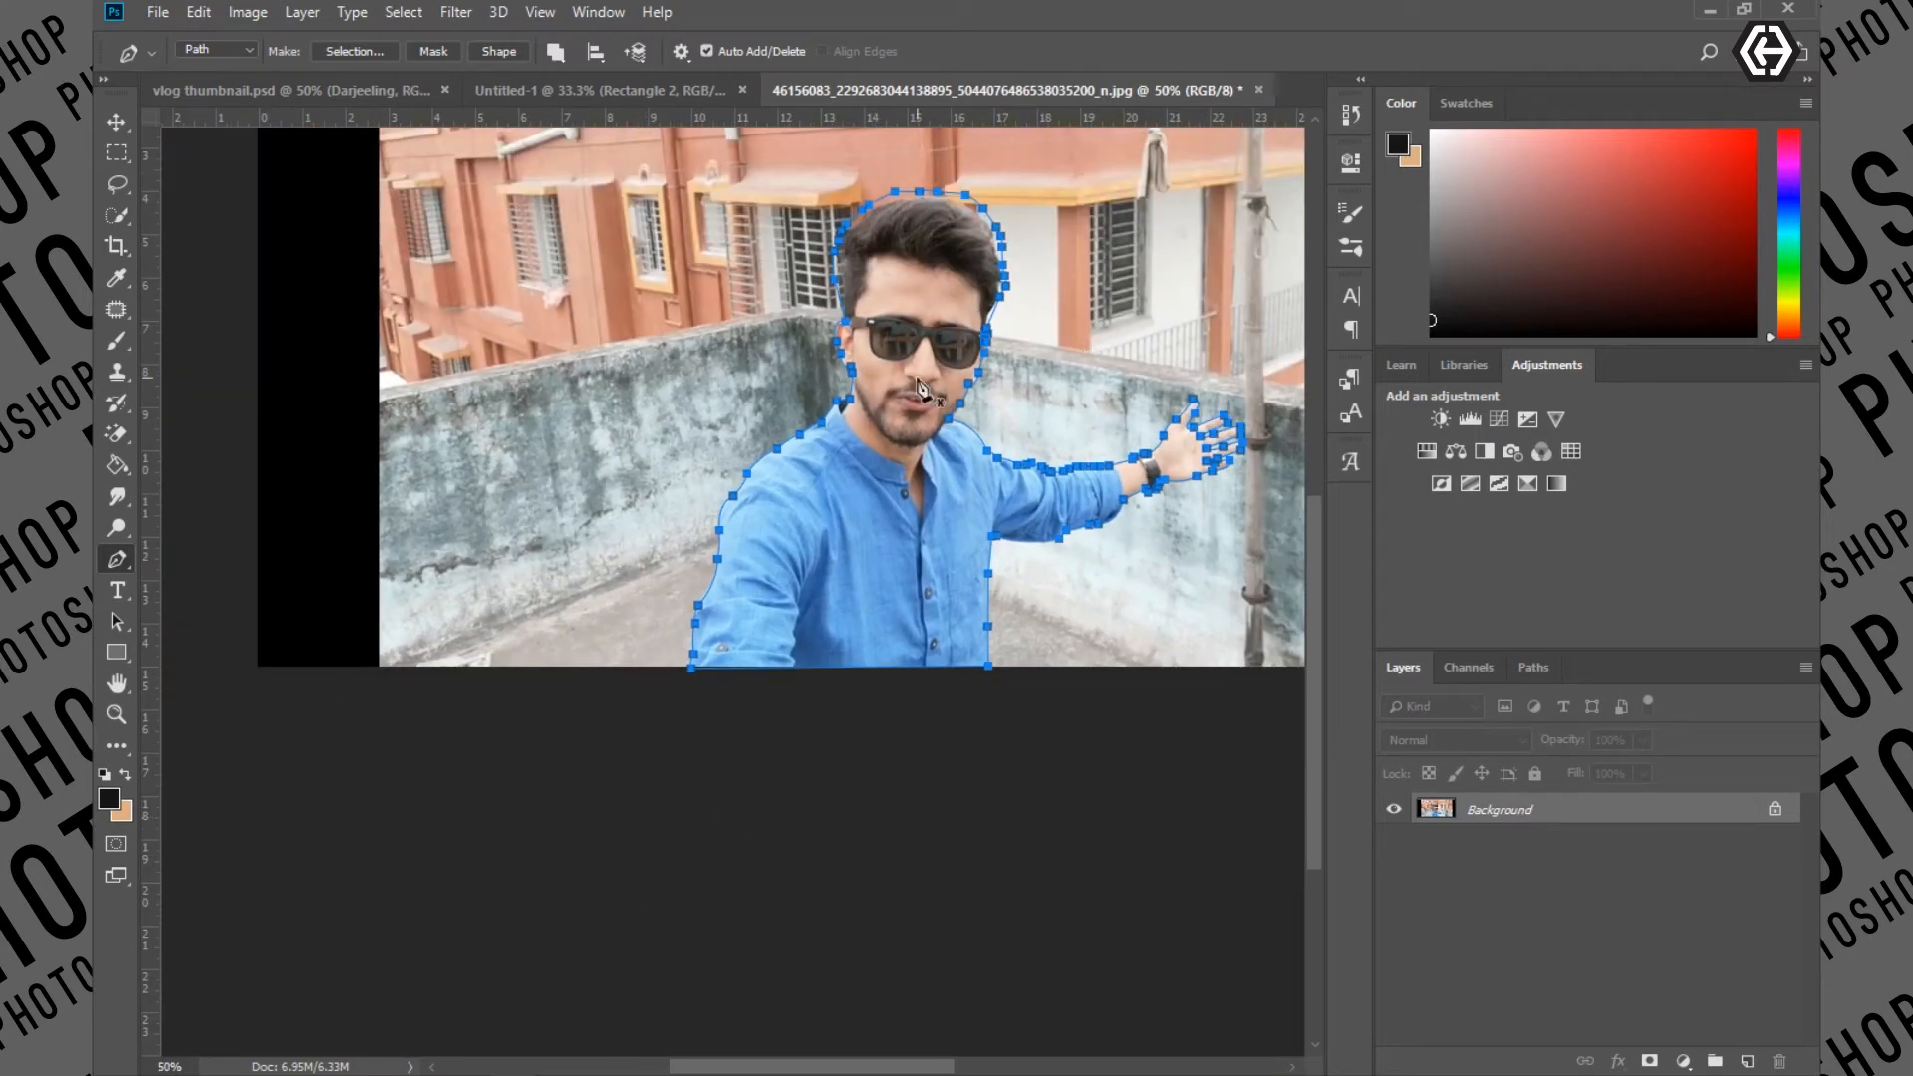
right_click(918, 386)
left_click(962, 482)
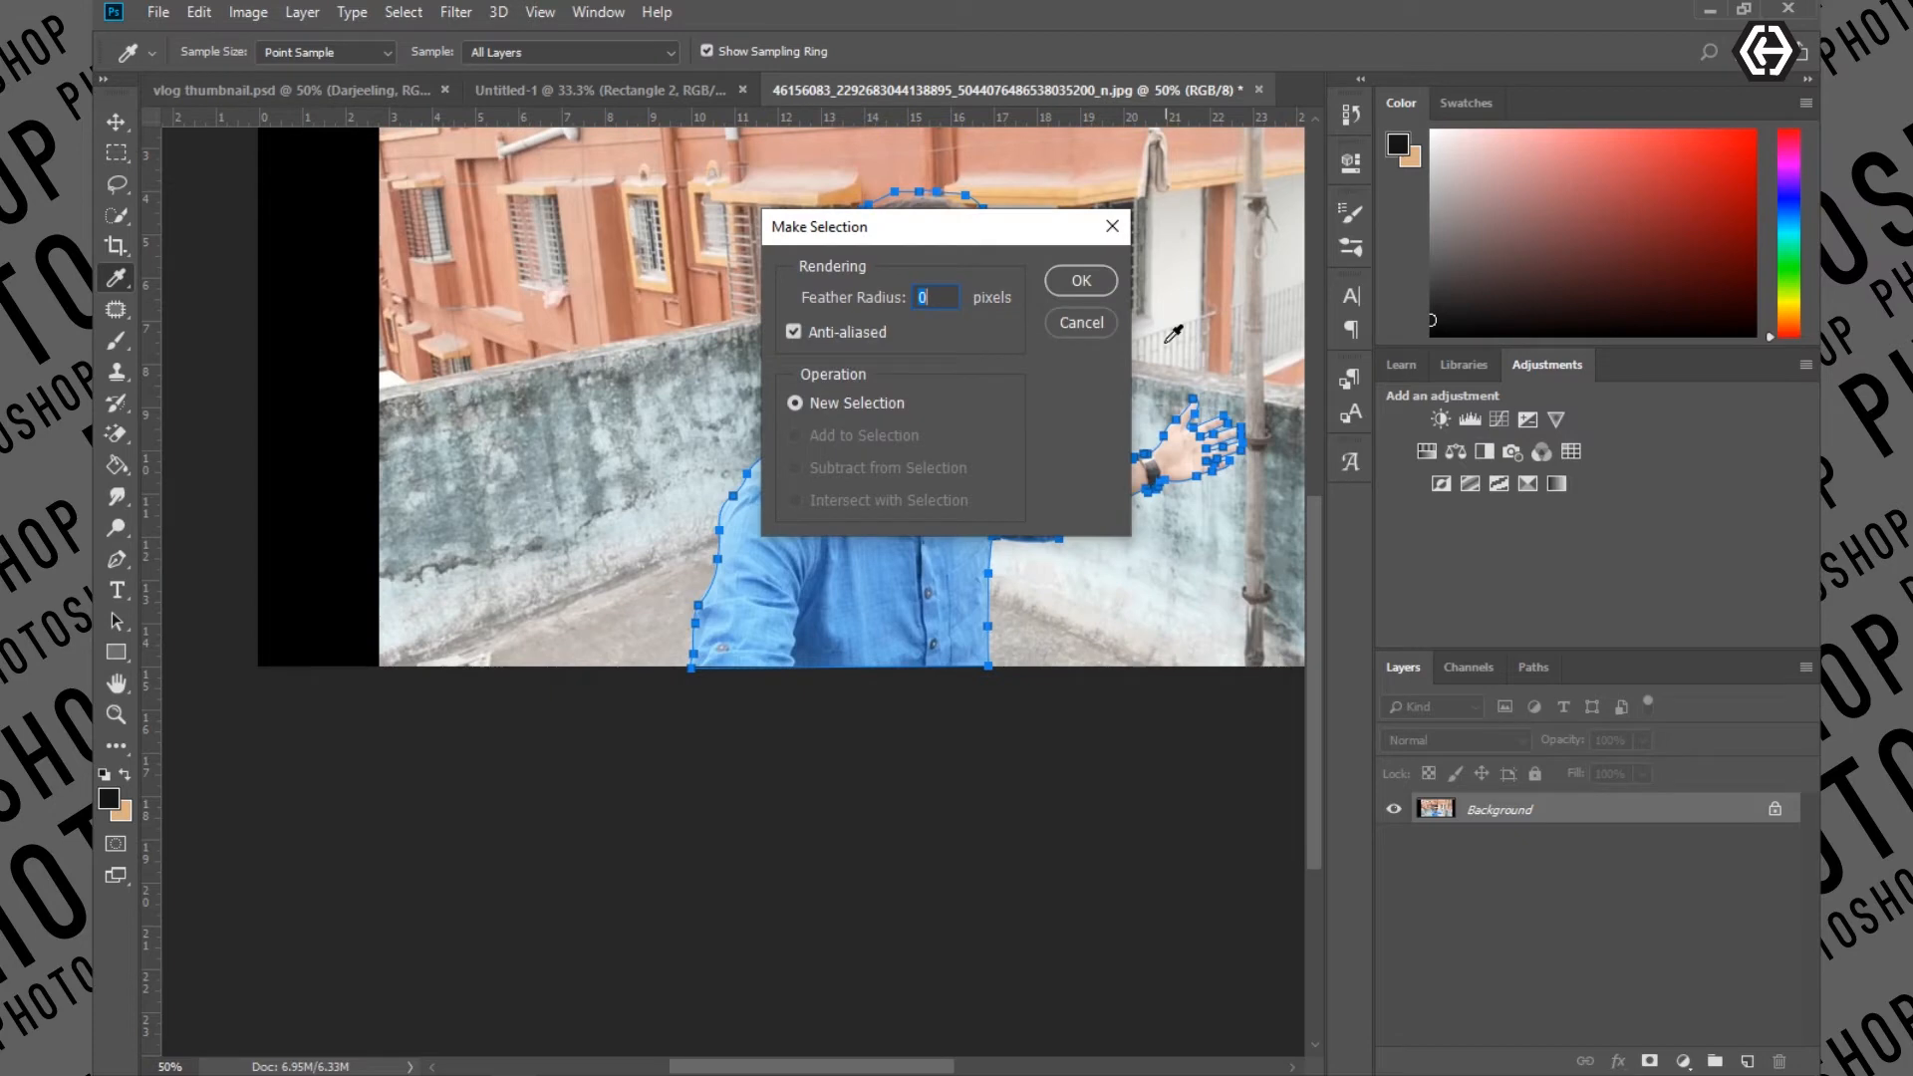
left_click(1093, 279)
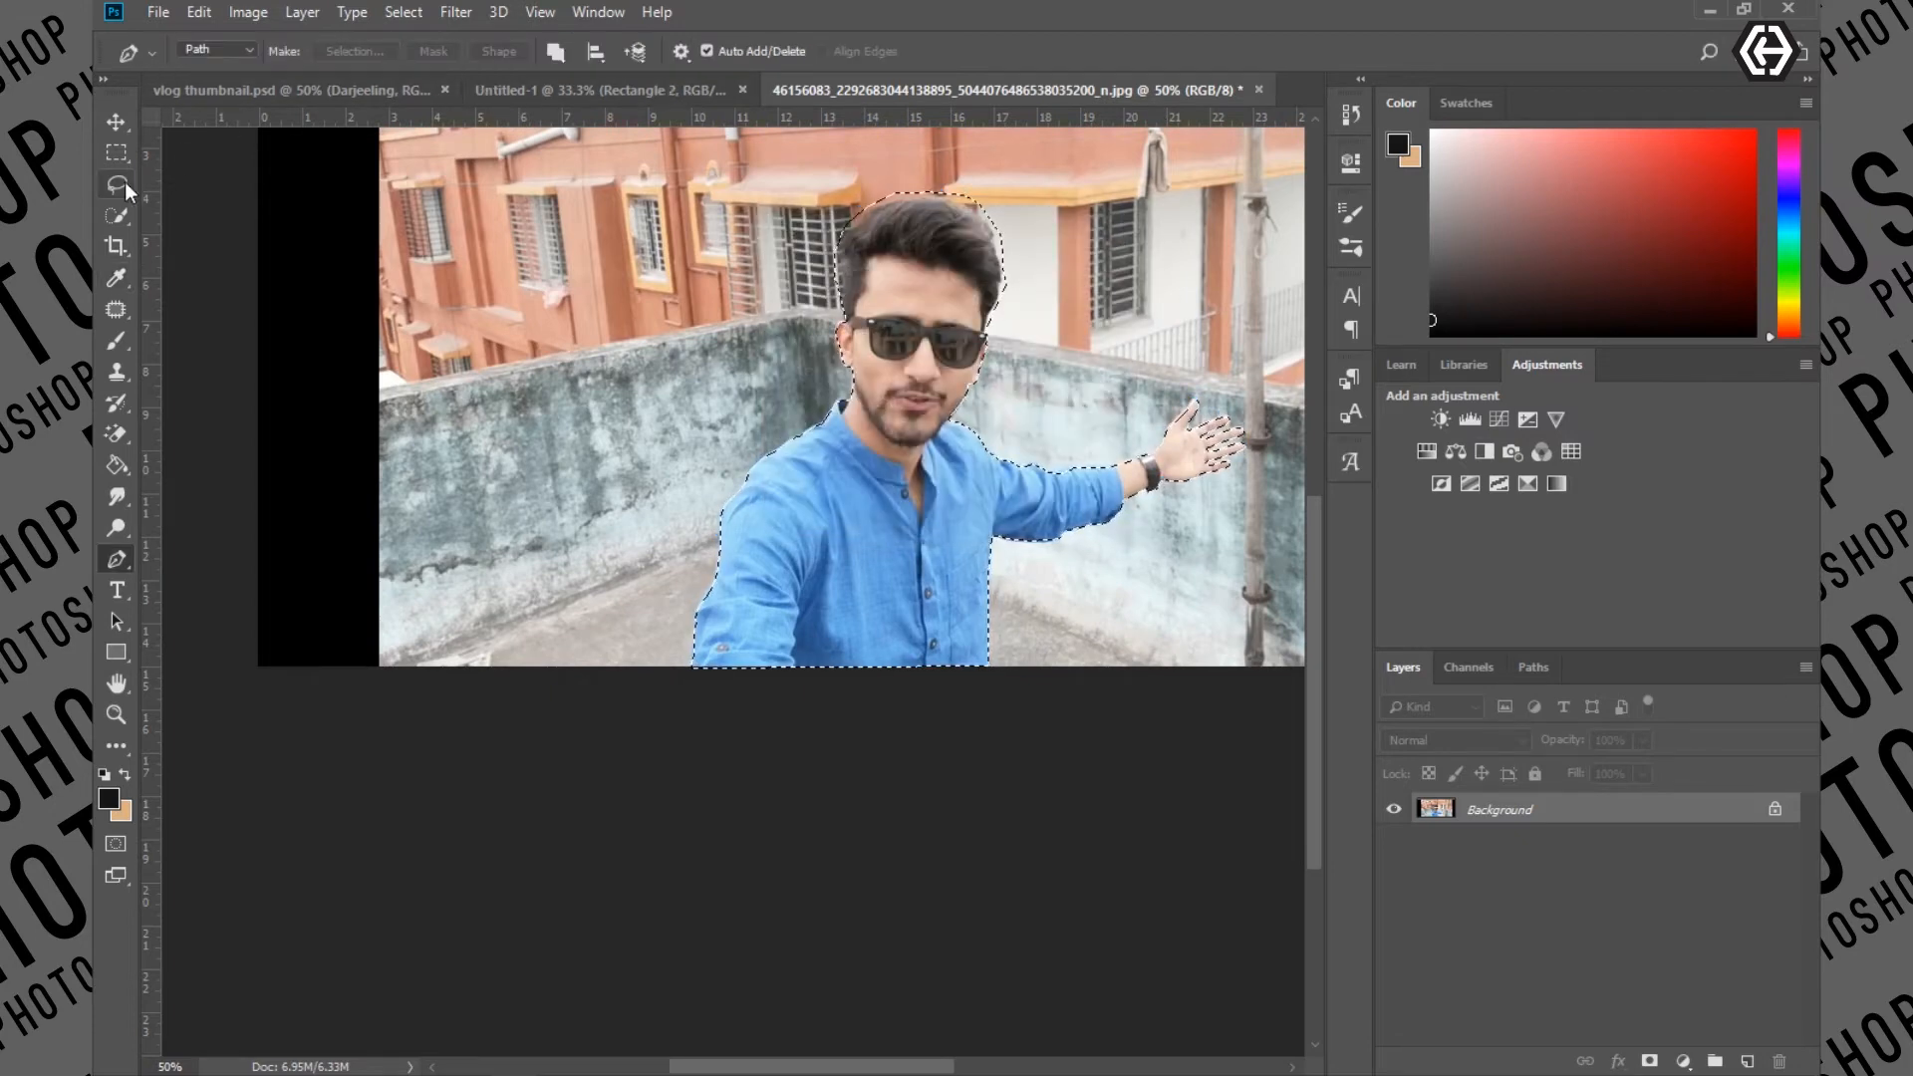
Refine the selection's edge around the hair in Select and Mask with the Refine Edge brush and apply it
left_click(116, 215)
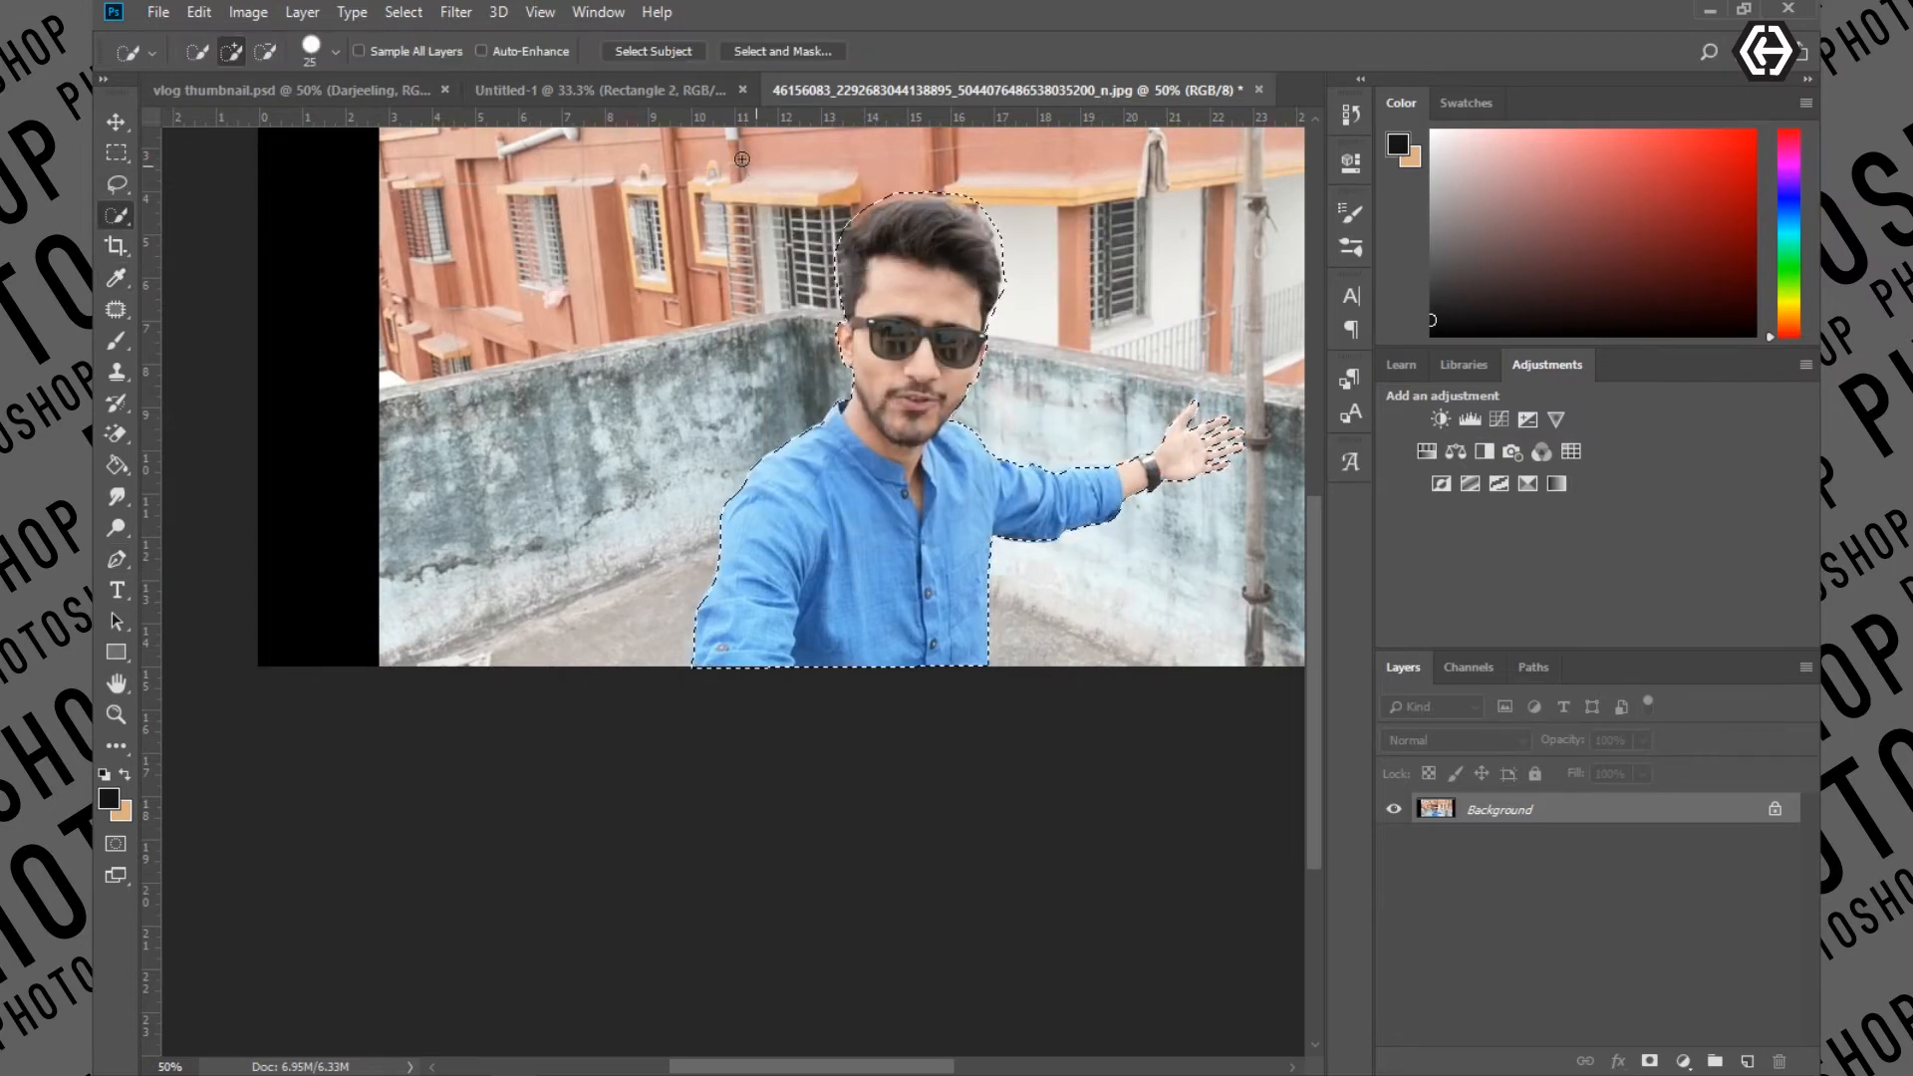
left_click(782, 51)
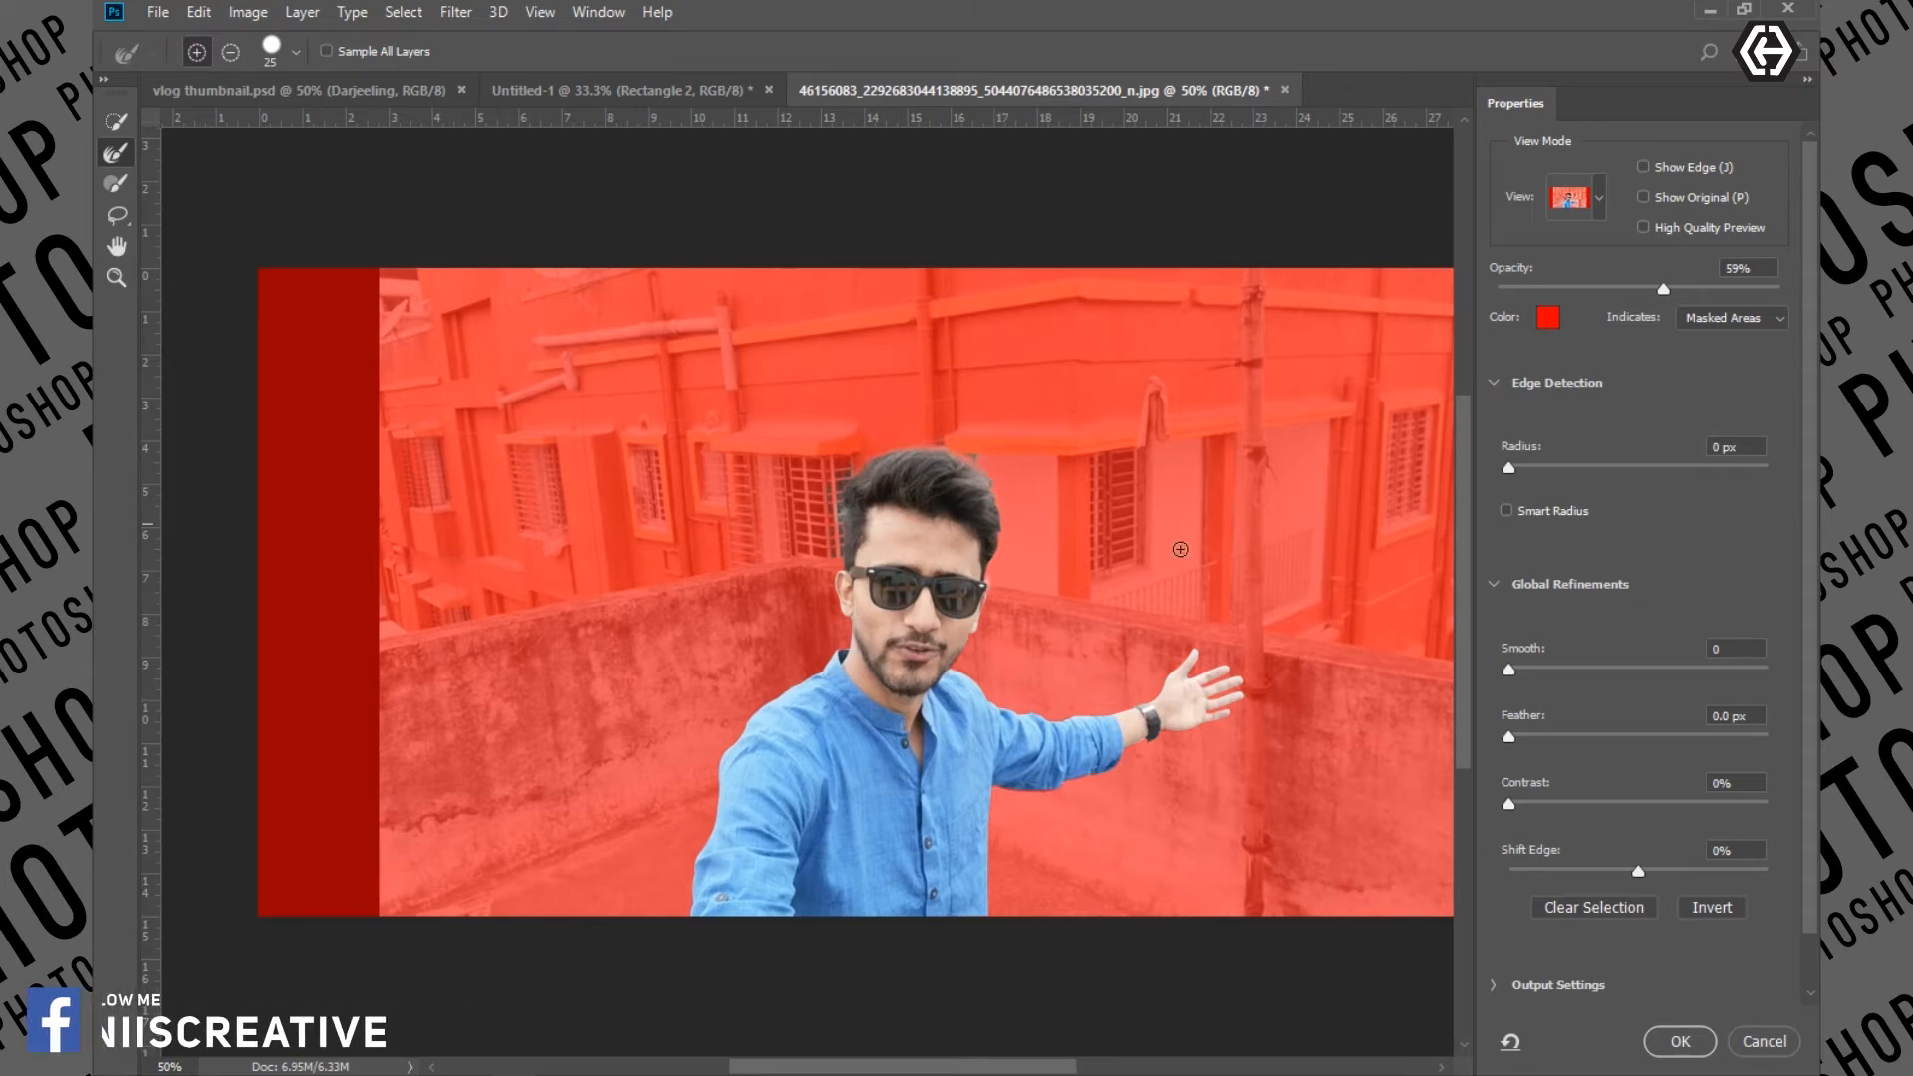
left_click(1679, 1041)
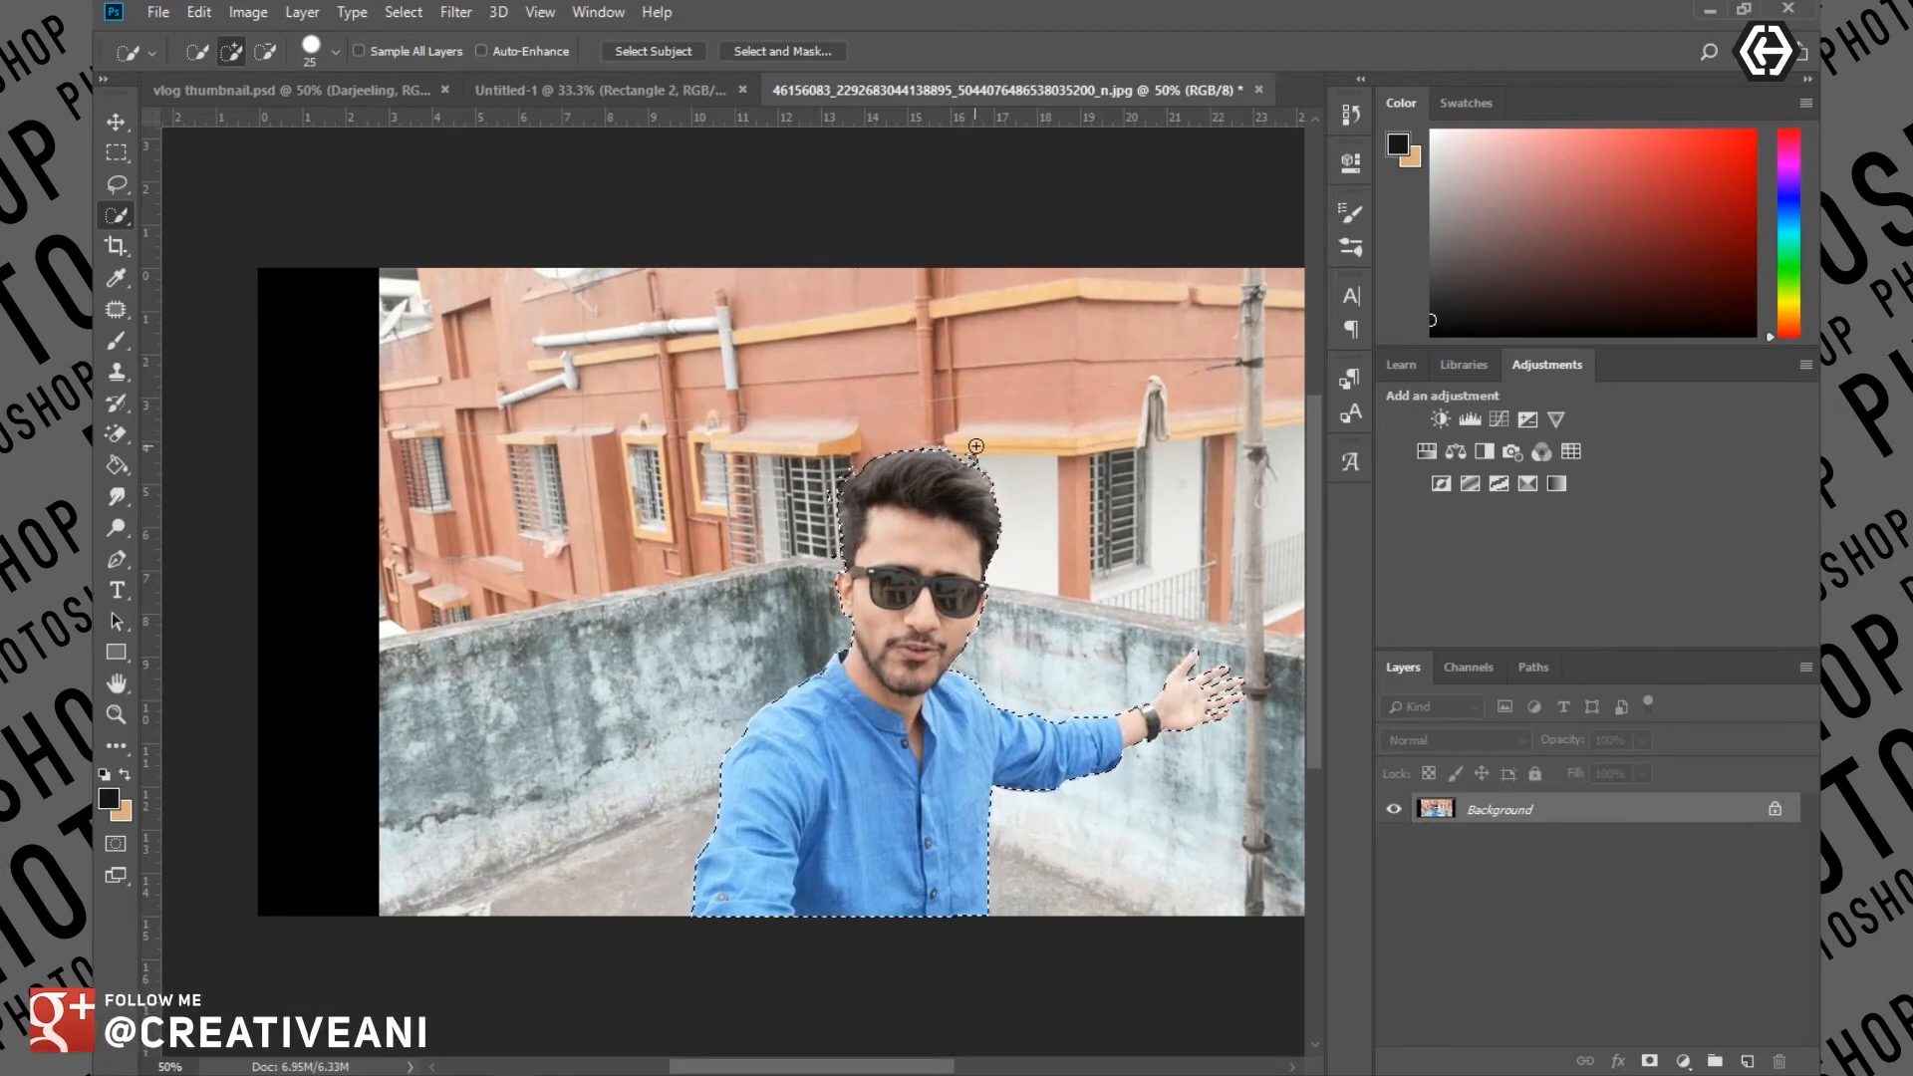
left_click(265, 52)
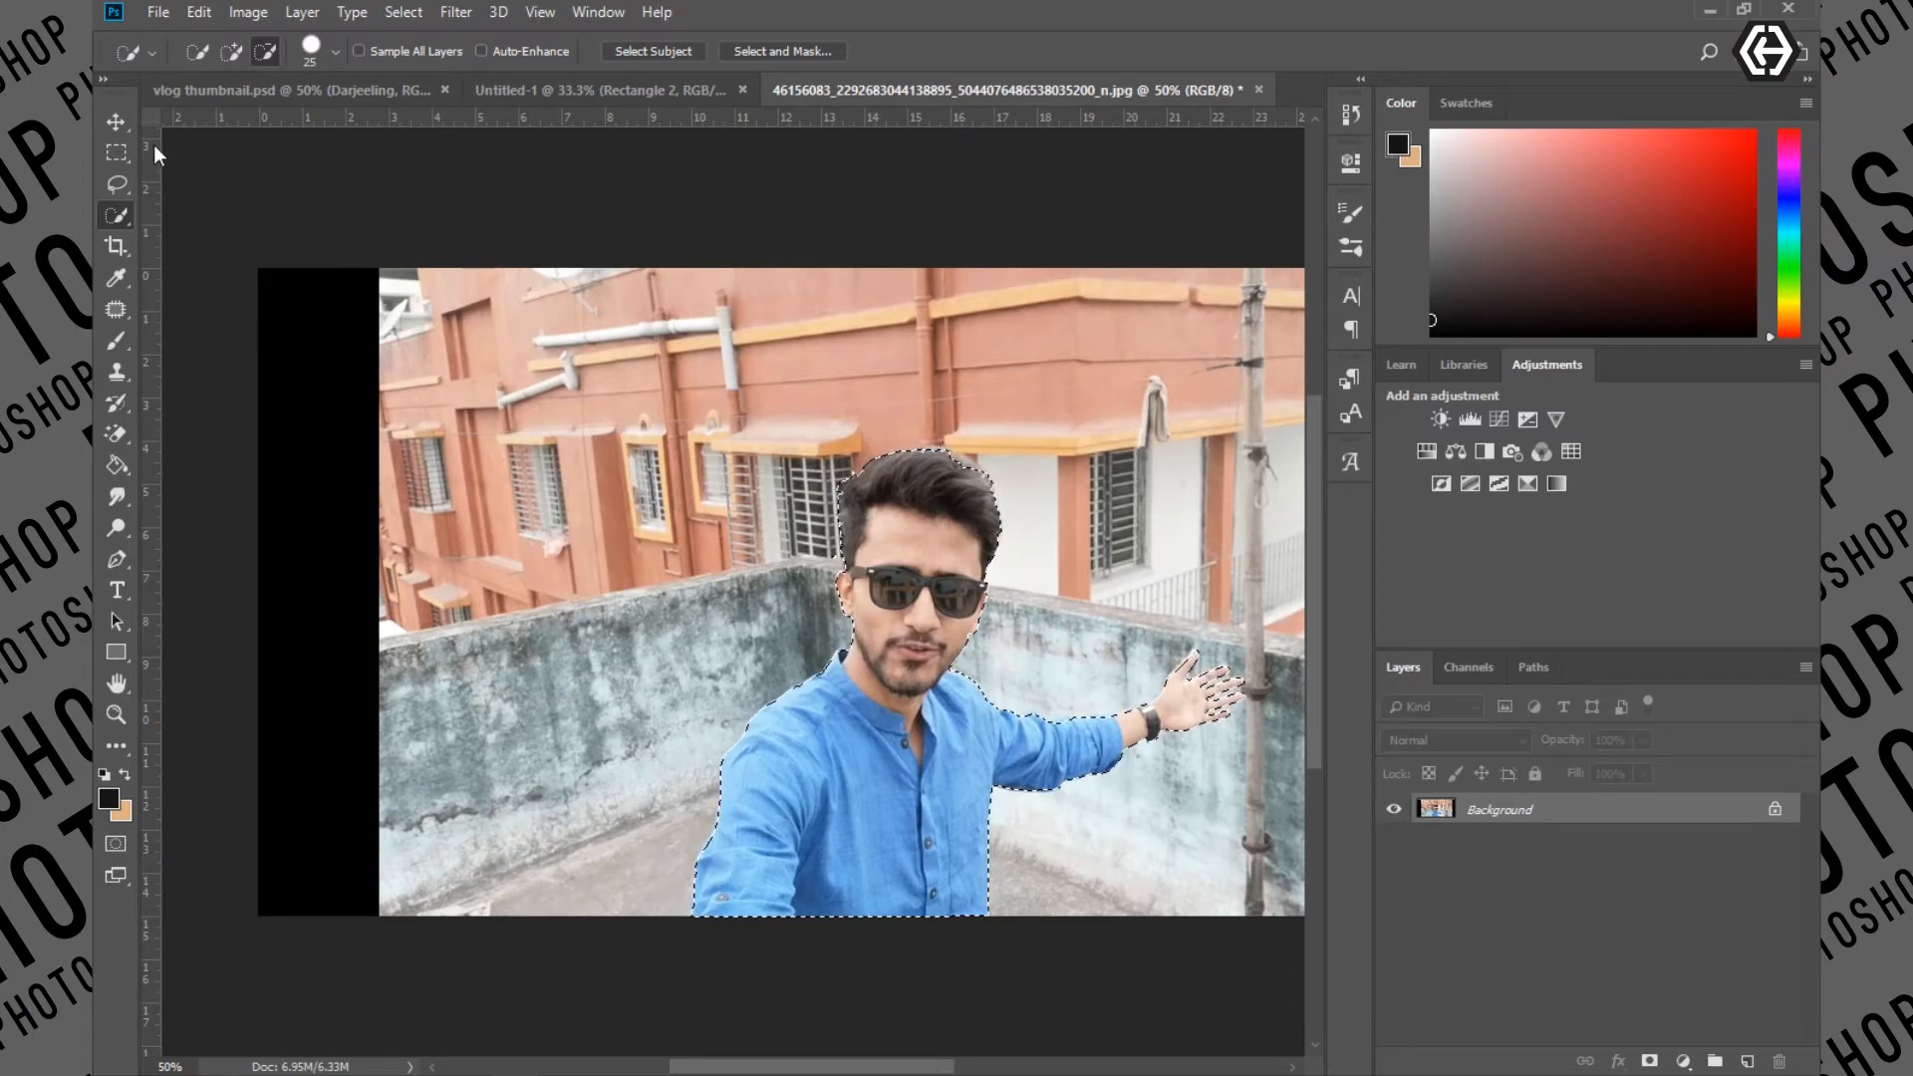
Bring the selected vlogger into the Untitled-1 thumbnail and rest his lower edge on the frame's lower bar
left_click(115, 120)
left_click_drag(877, 738, 781, 468)
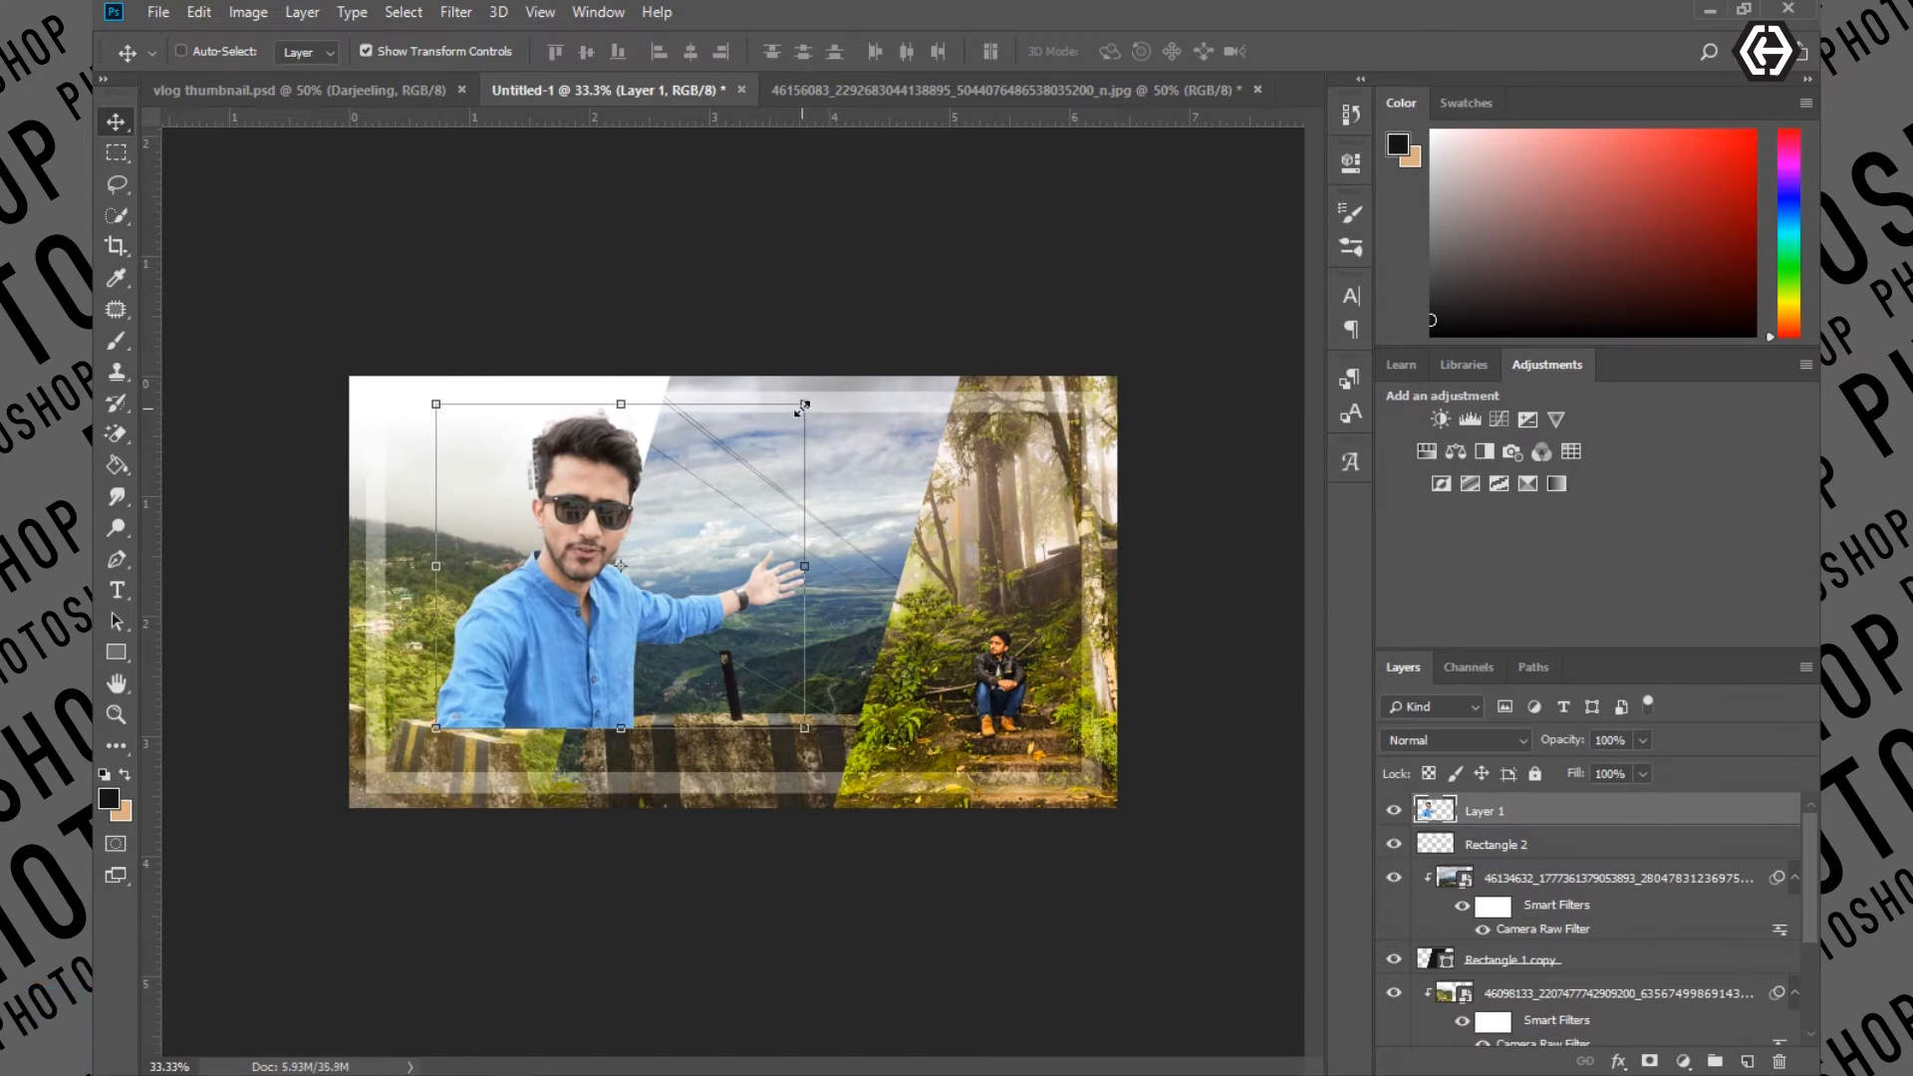
left_click_drag(661, 625, 685, 688)
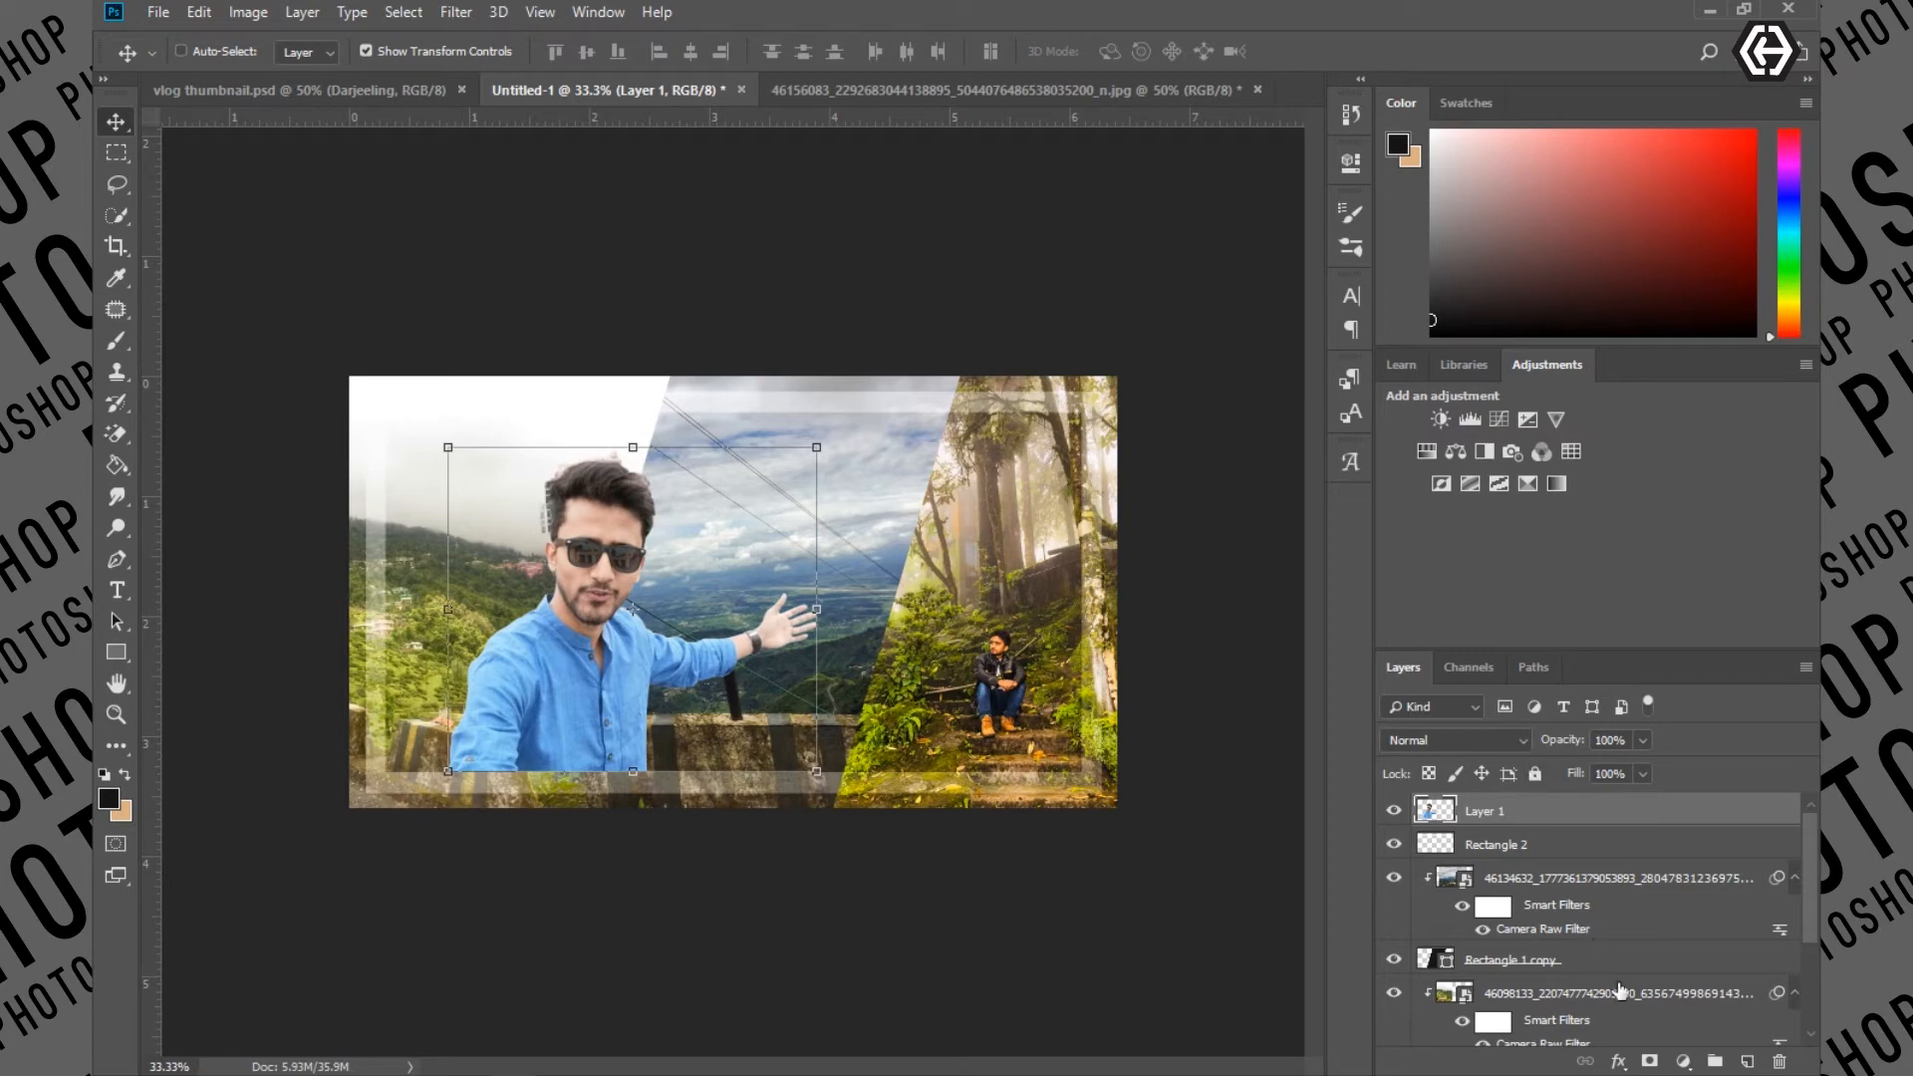
Add a layer mask to the vlogger cut-out and paint out the fringe around the hair with a black 25 px brush
left_click(1651, 1058)
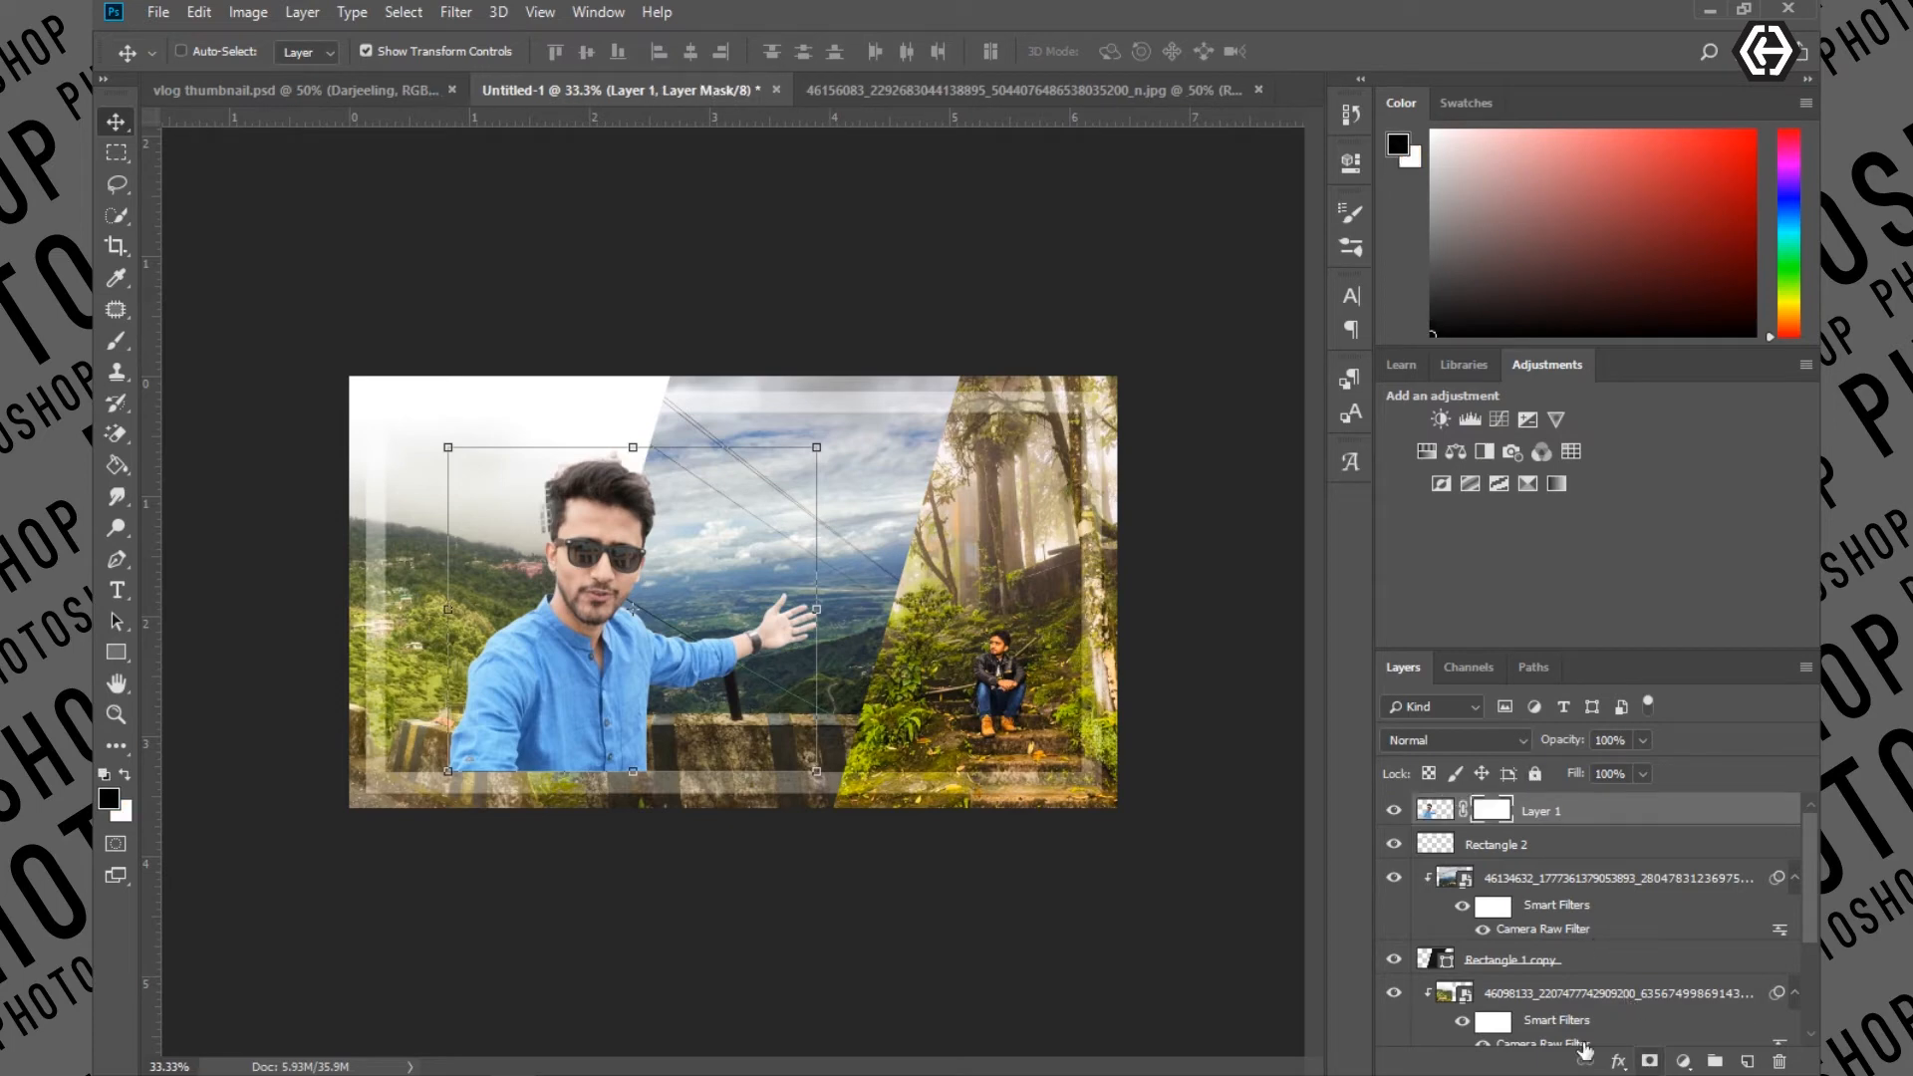
left_click(116, 340)
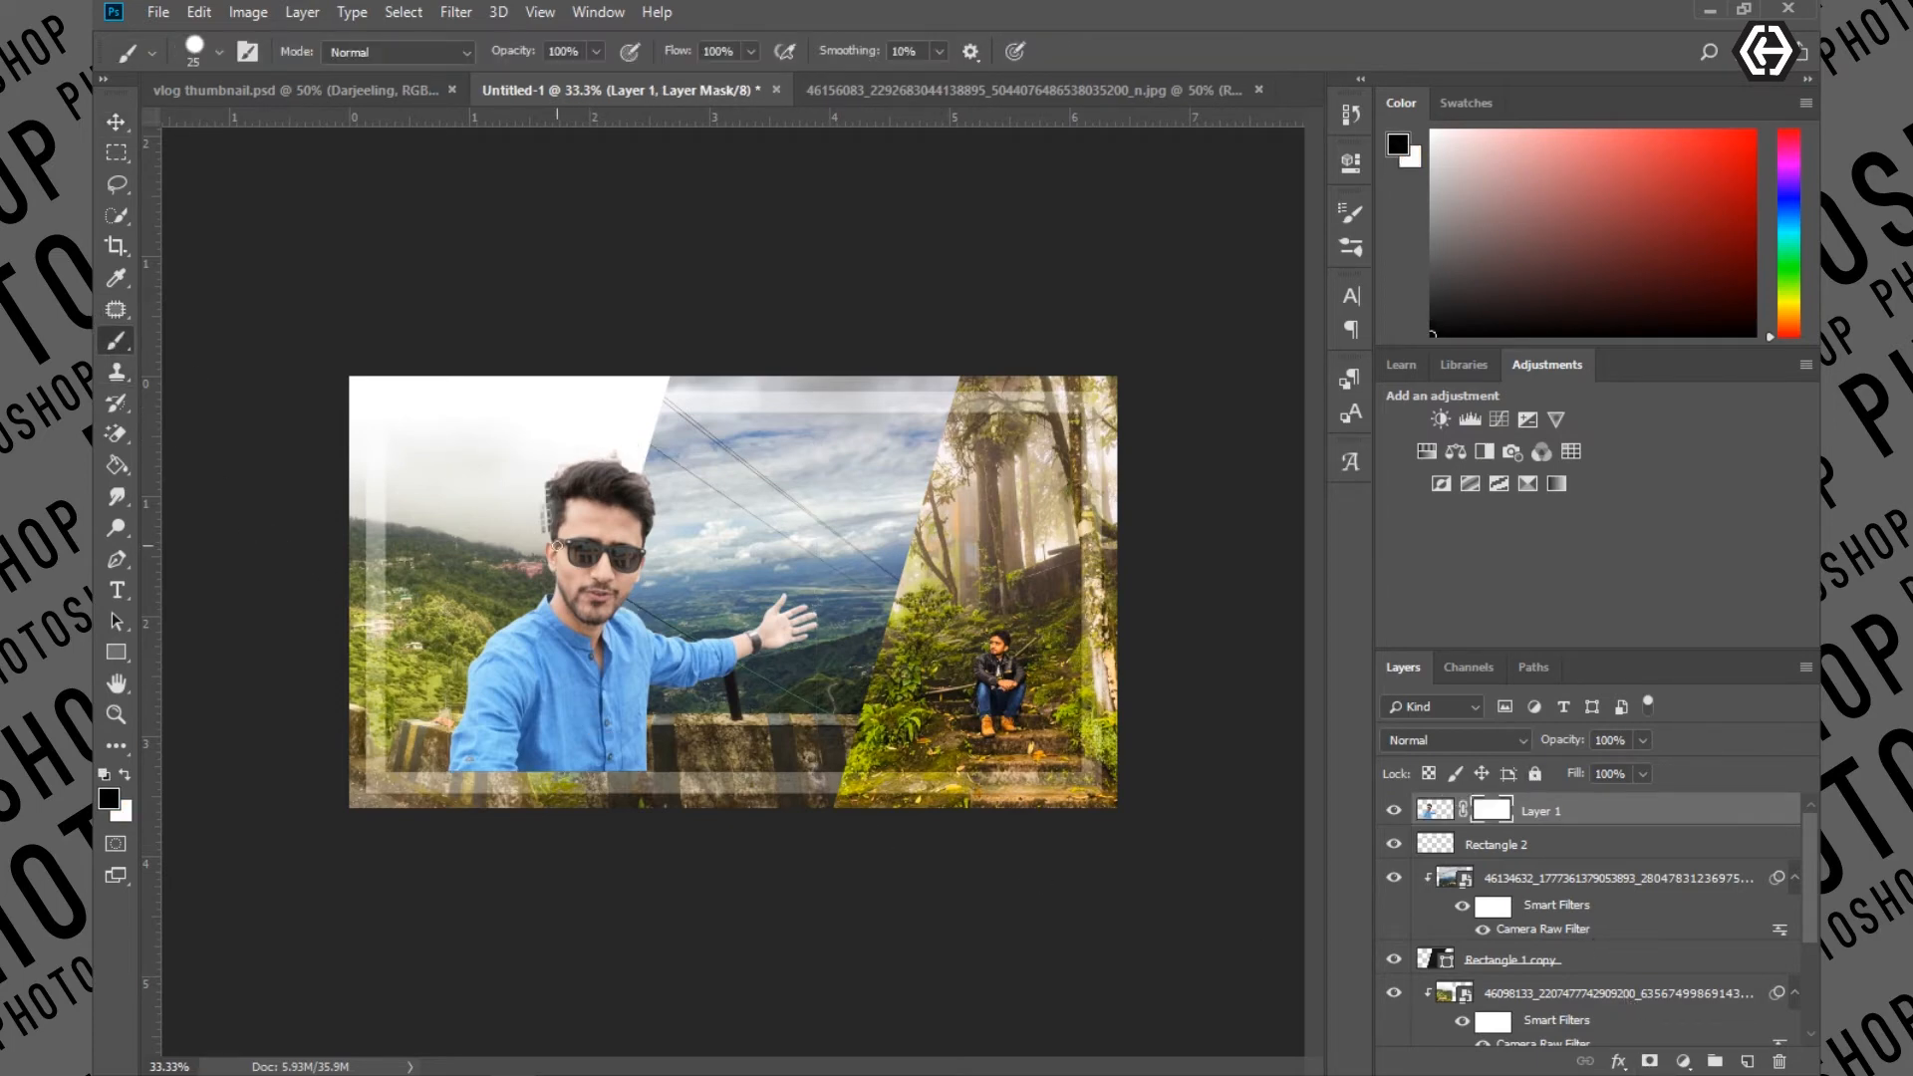
scroll(563, 553, "up", 2)
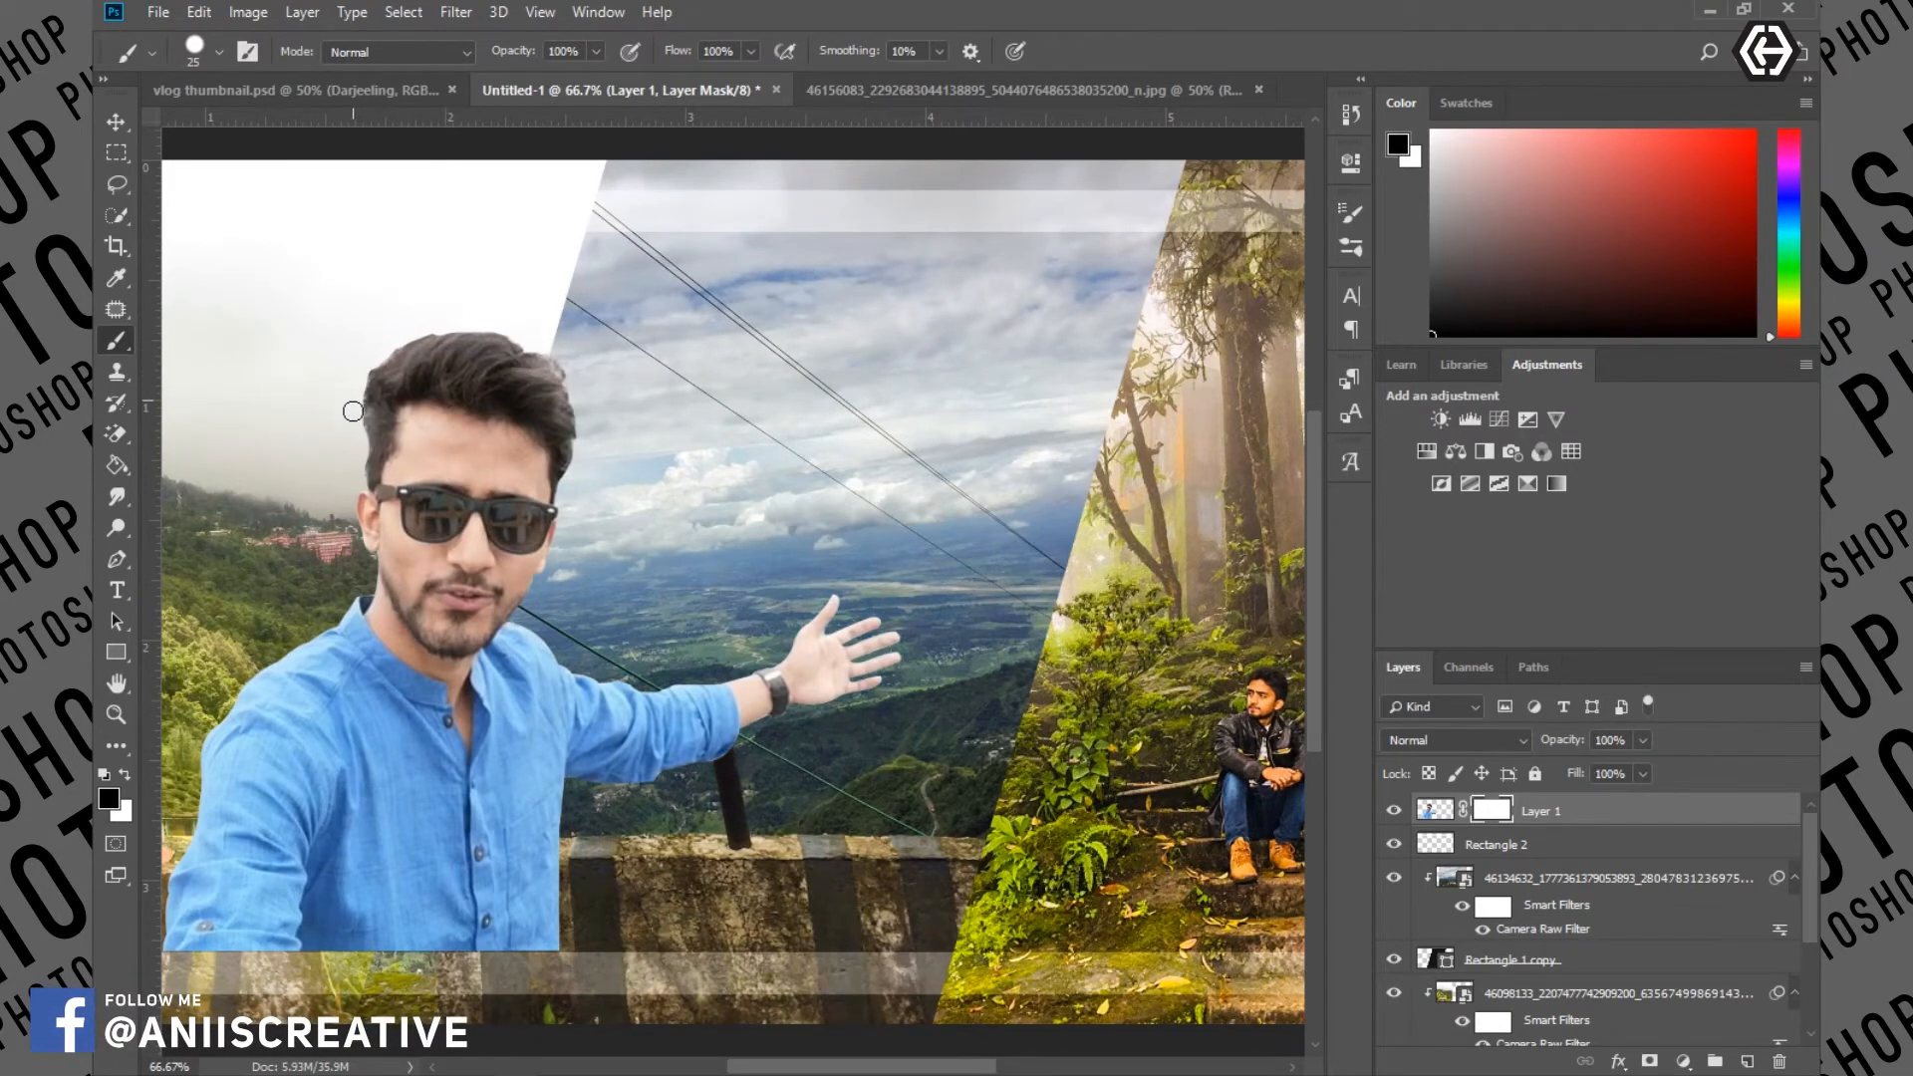
left_click_drag(352, 443, 538, 277)
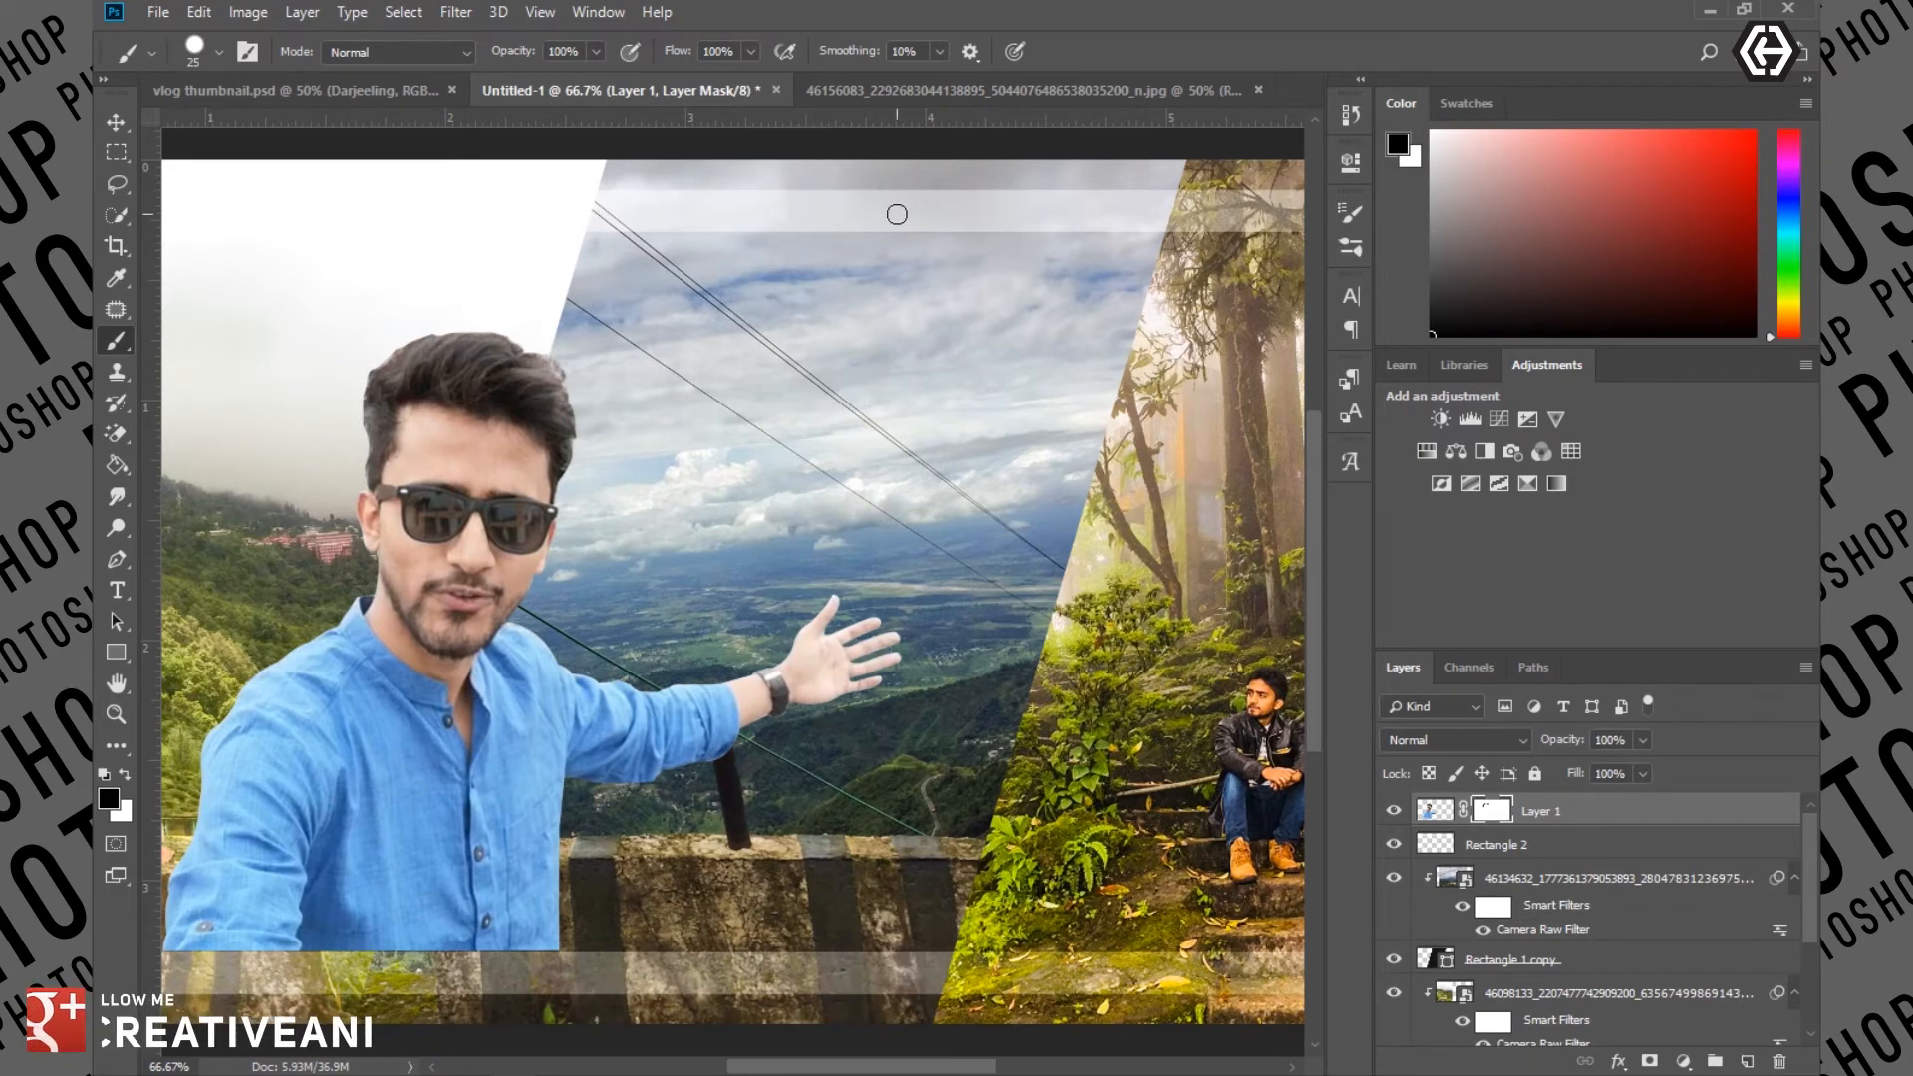
key("ctrl+minus")
key("ctrl+minus")
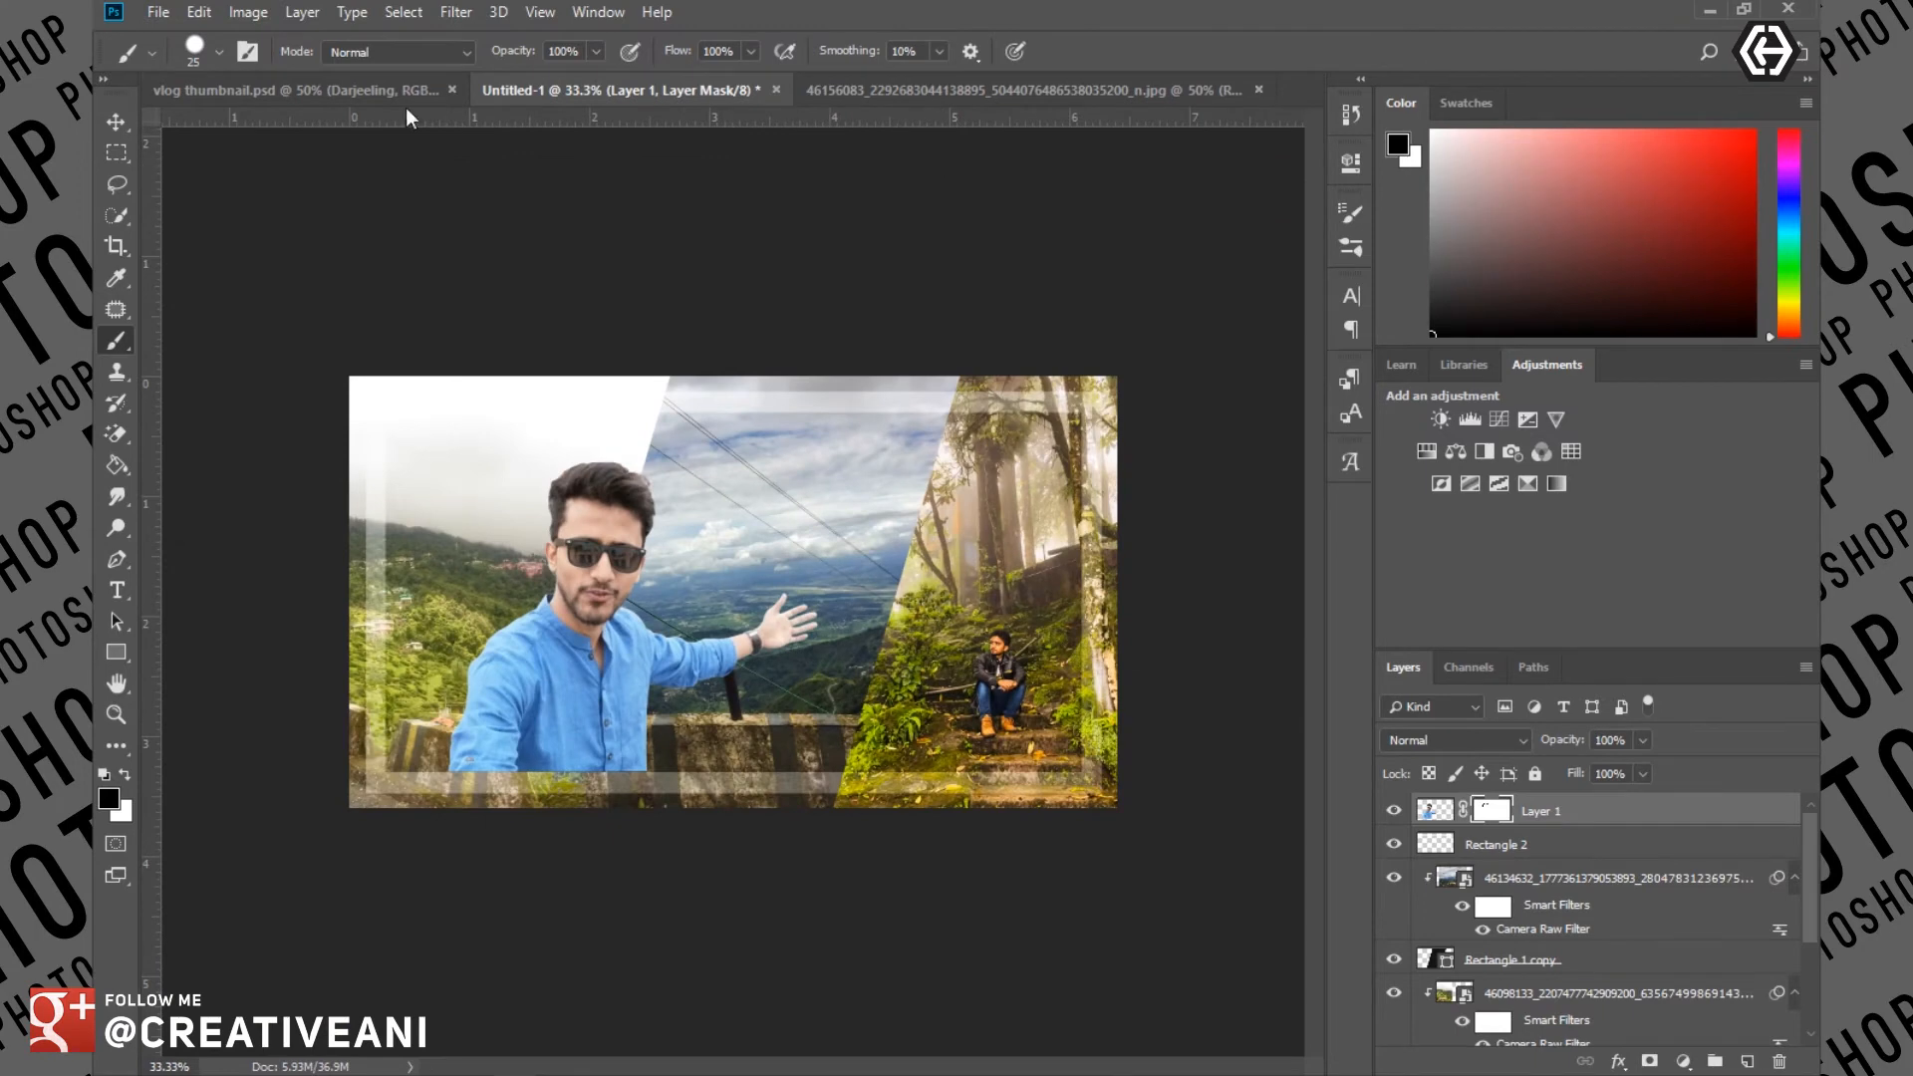
Shift the vlogger cut-out slightly left, using vlog thumbnail.psd as reference, and apply its layer mask
left_click(368, 86)
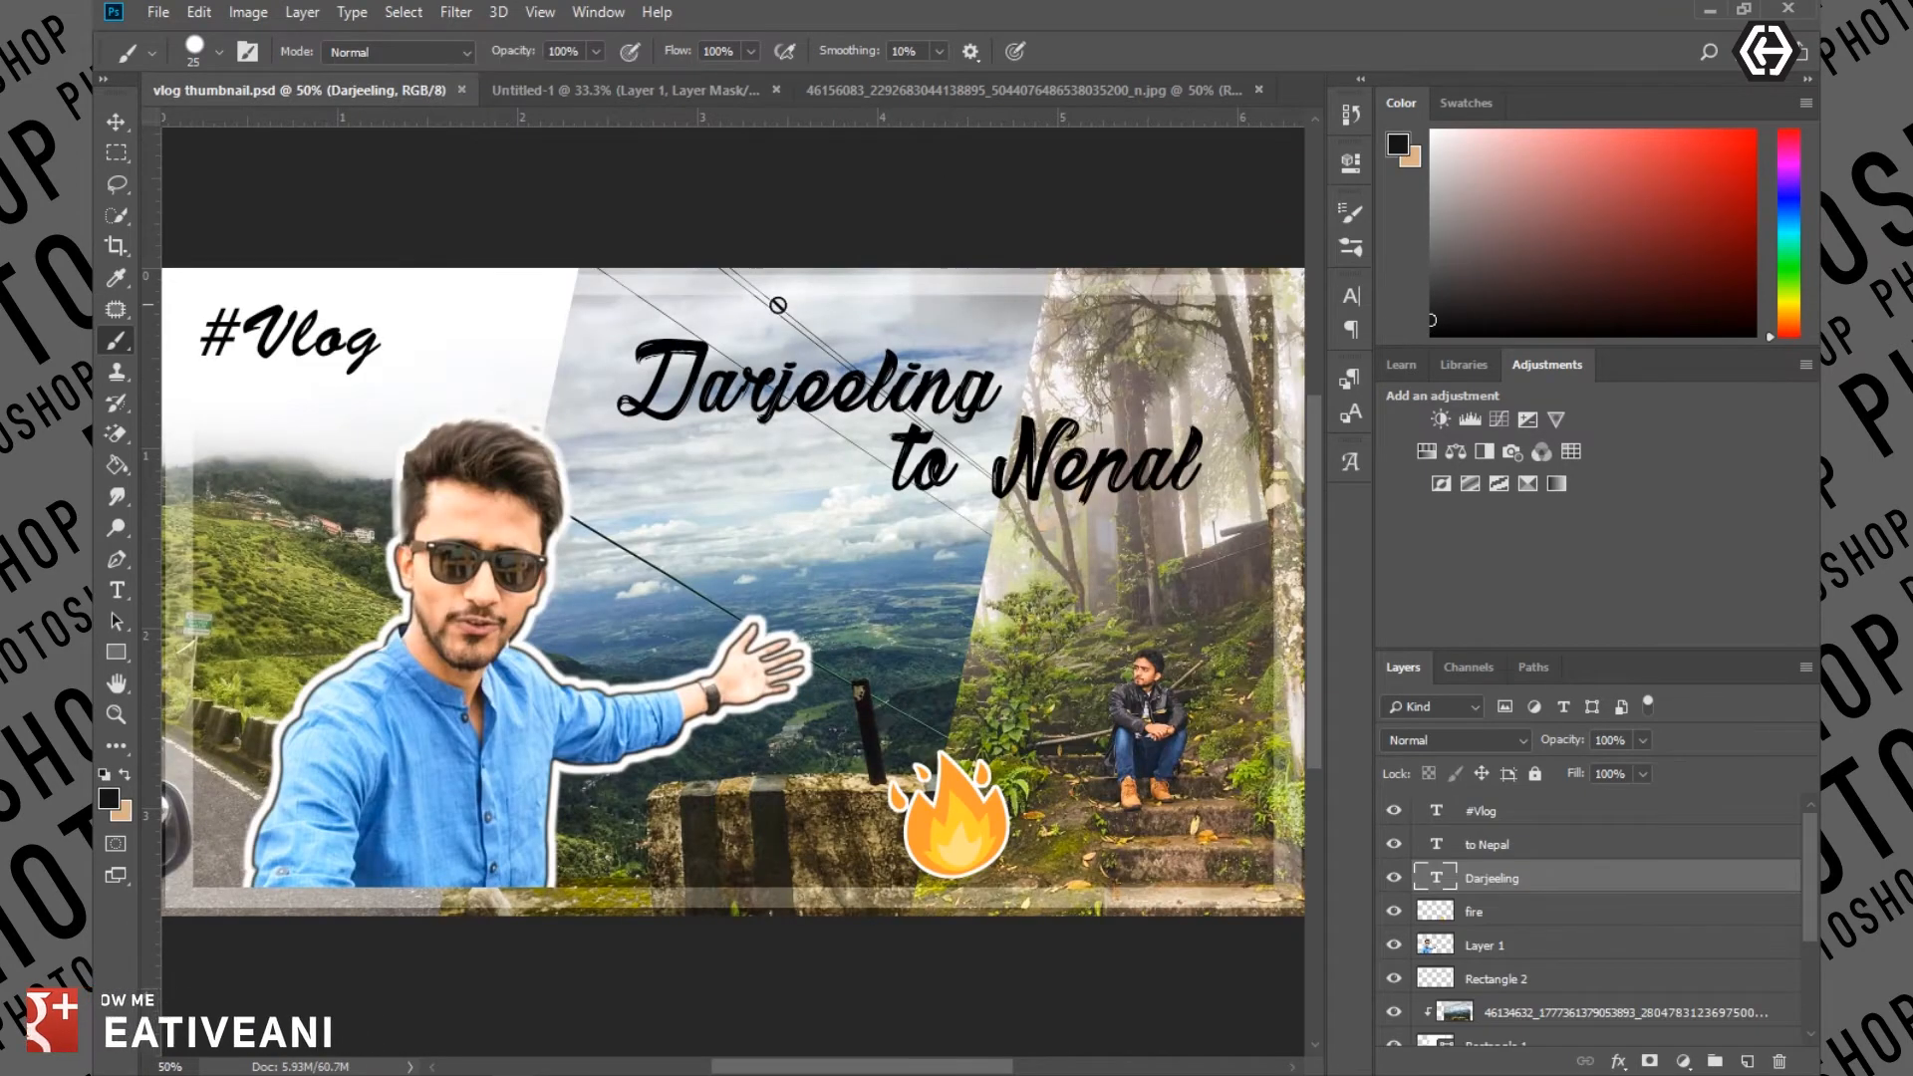
left_click(688, 88)
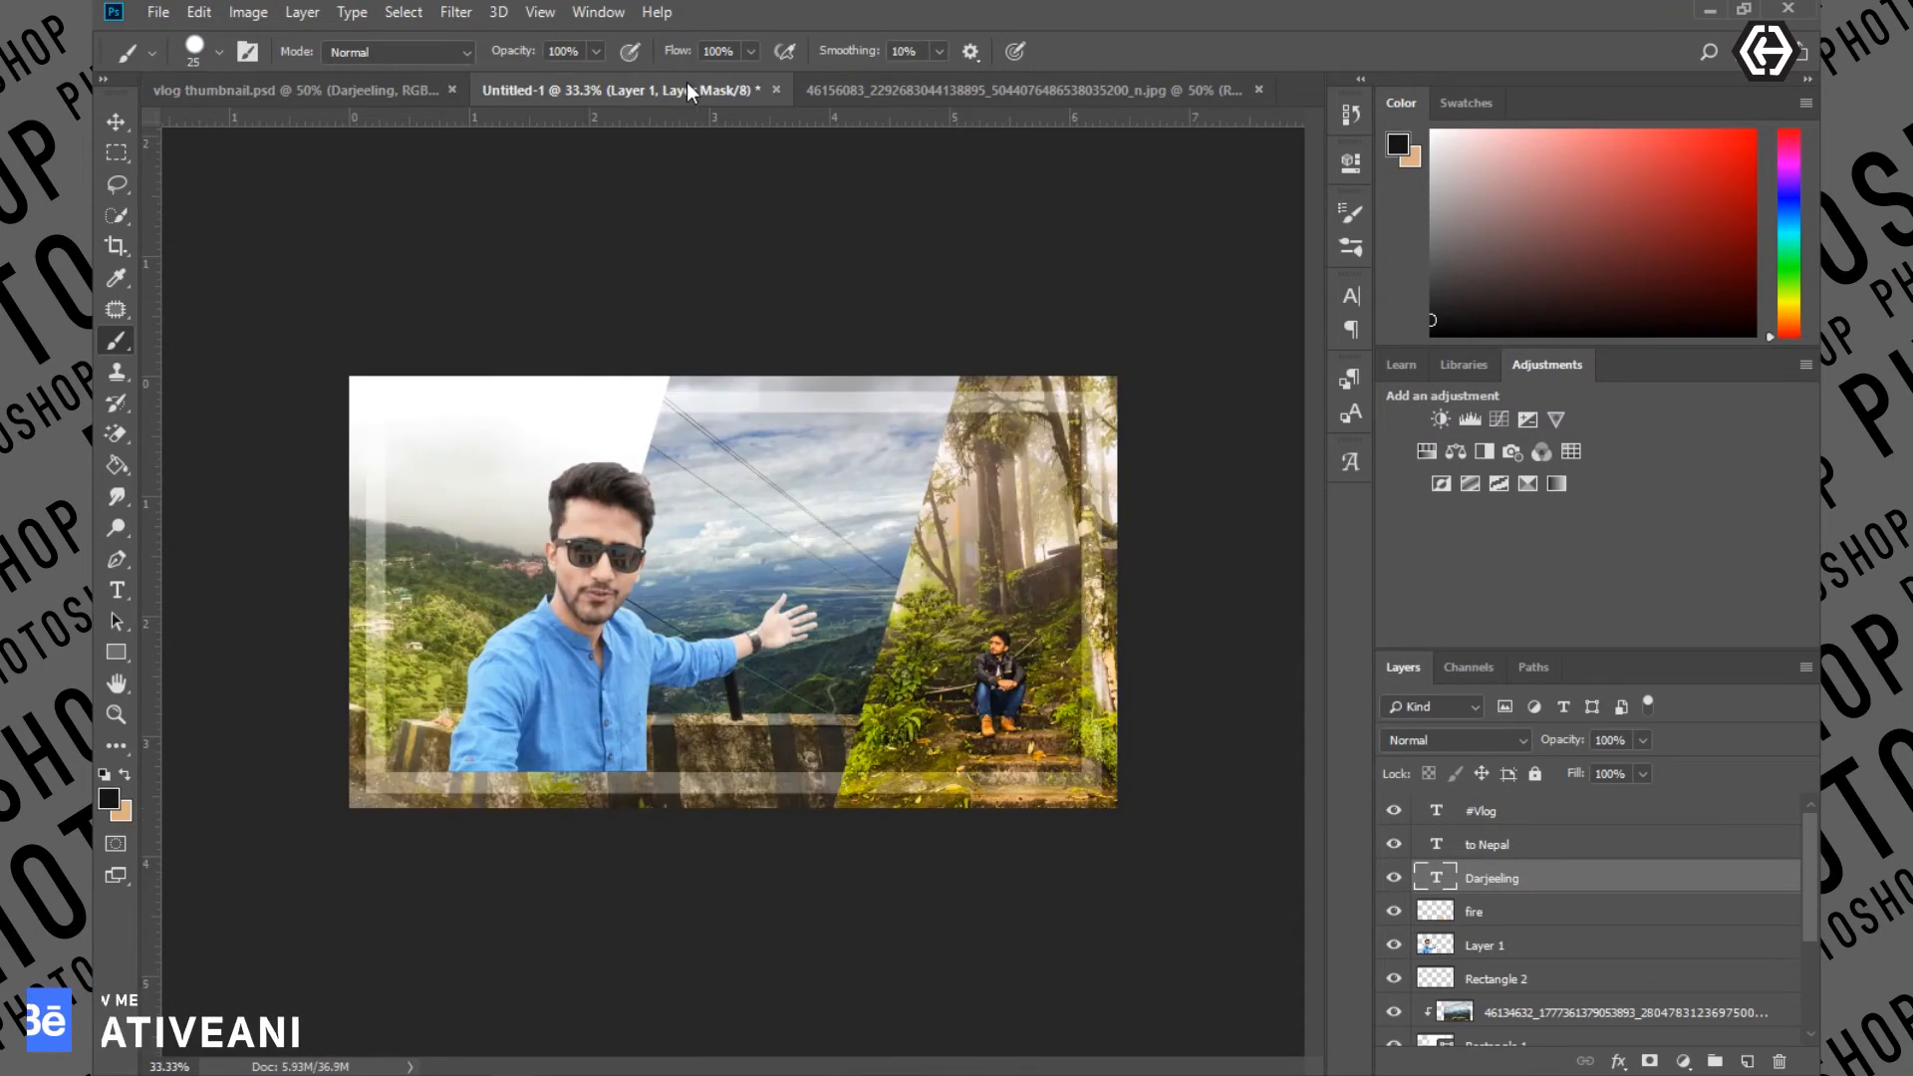
key("v")
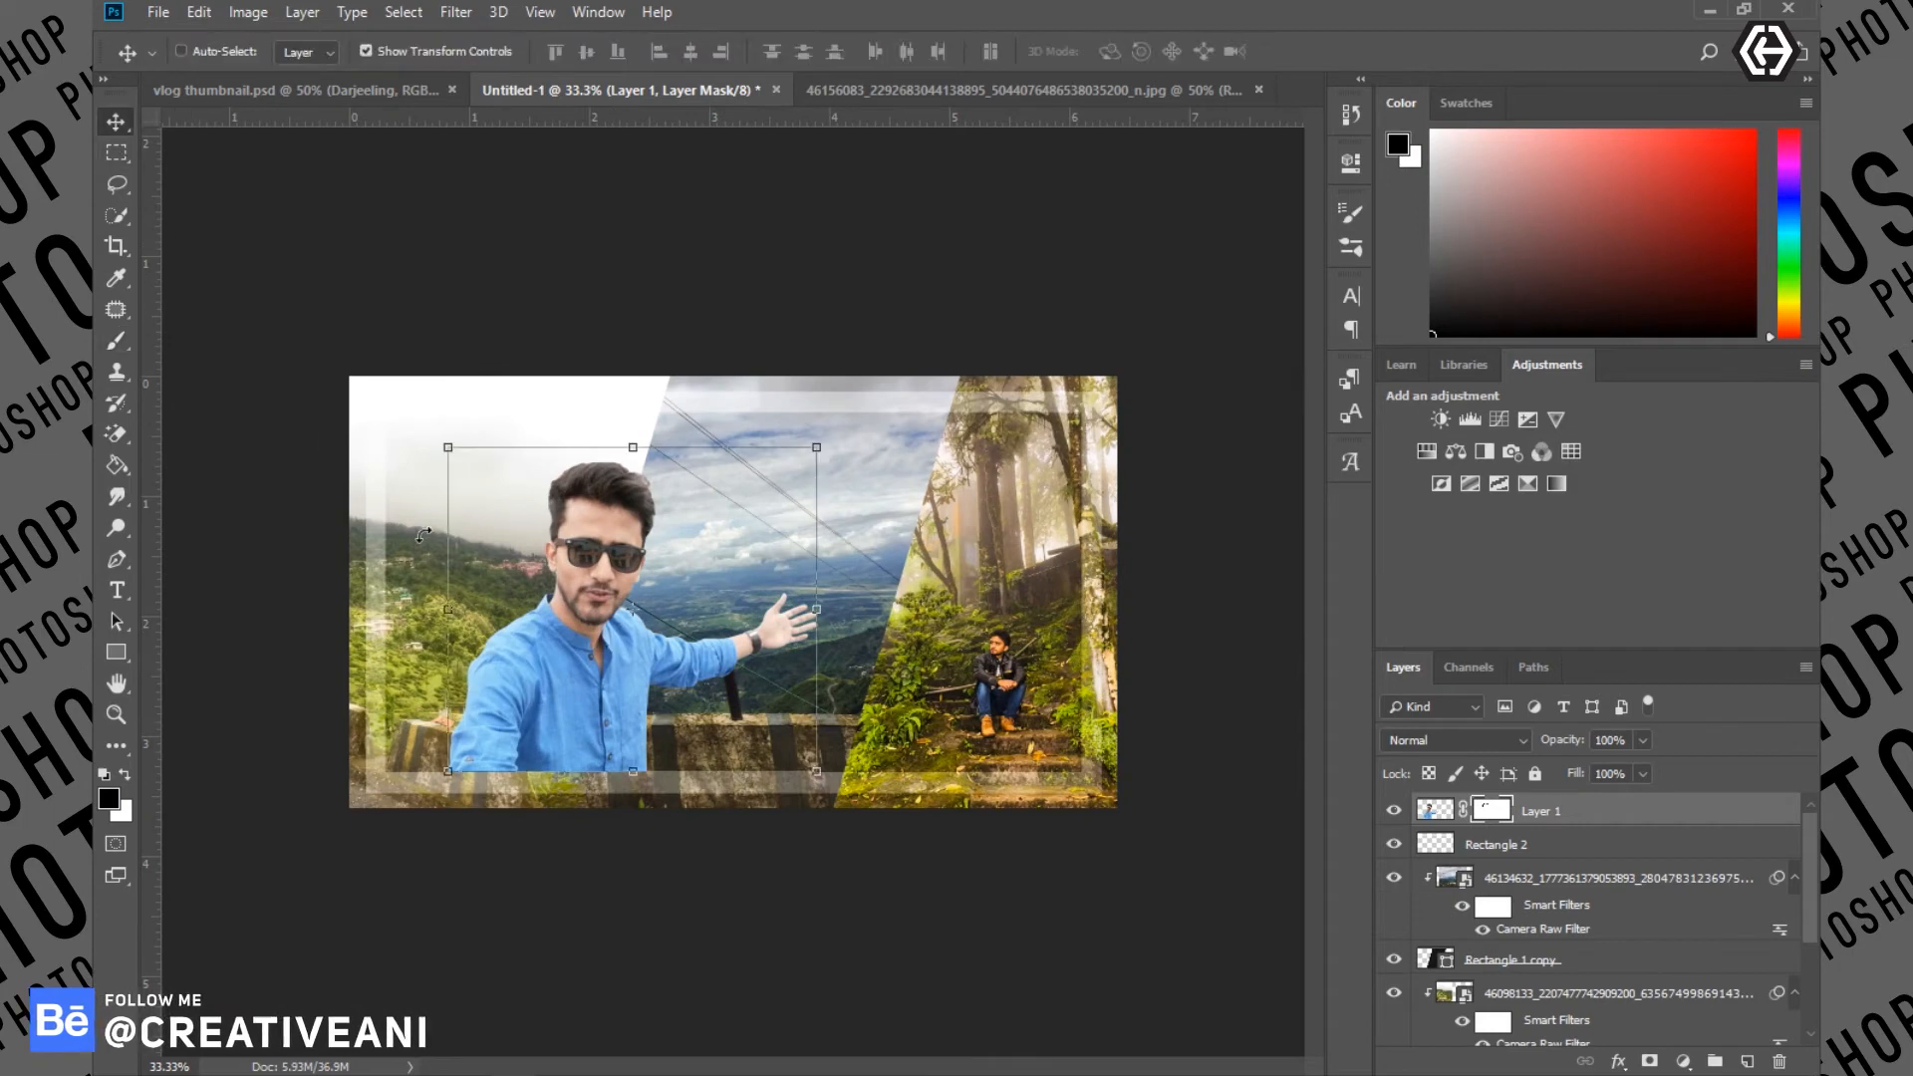
left_click_drag(593, 680, 576, 684)
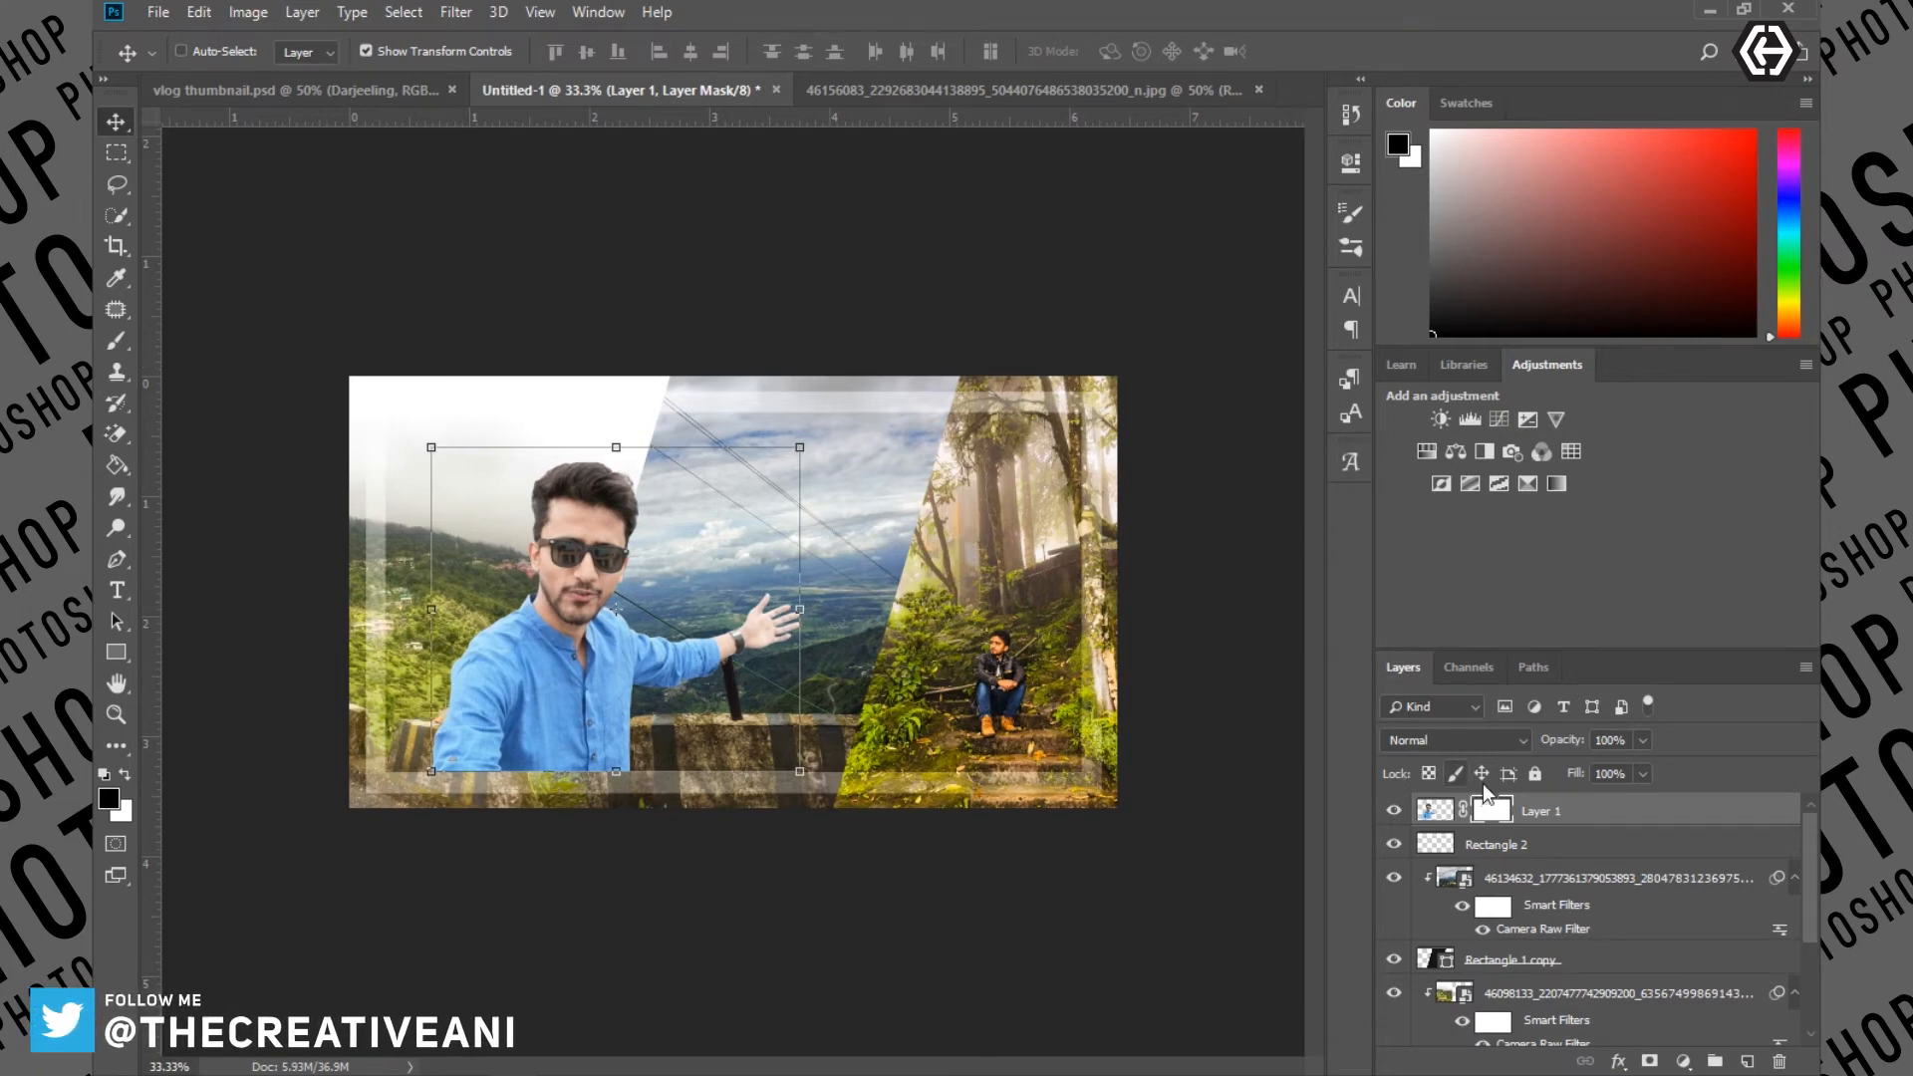
right_click(1495, 823)
left_click(1555, 867)
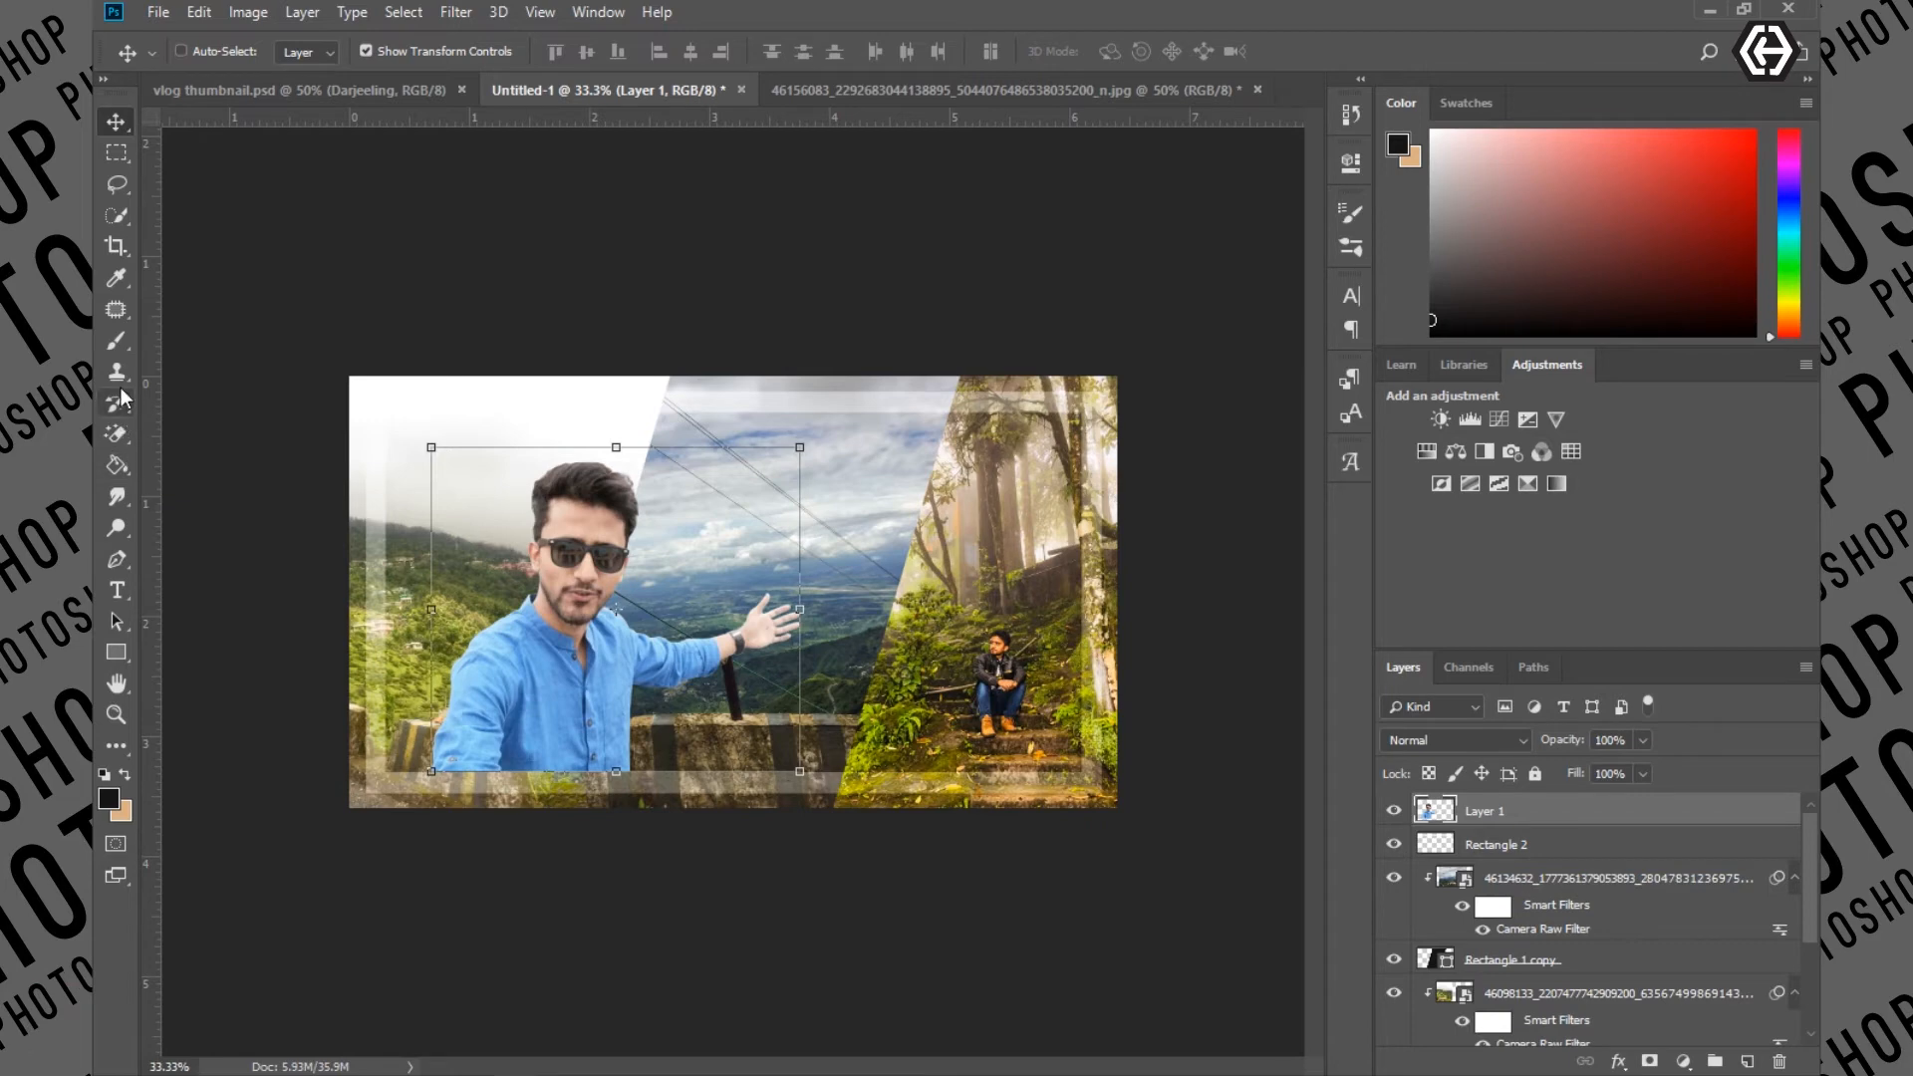
Smudge the hair's outline outward into soft strands with a 20 px Smudge brush at 95% and 77% strength
left_click(117, 504)
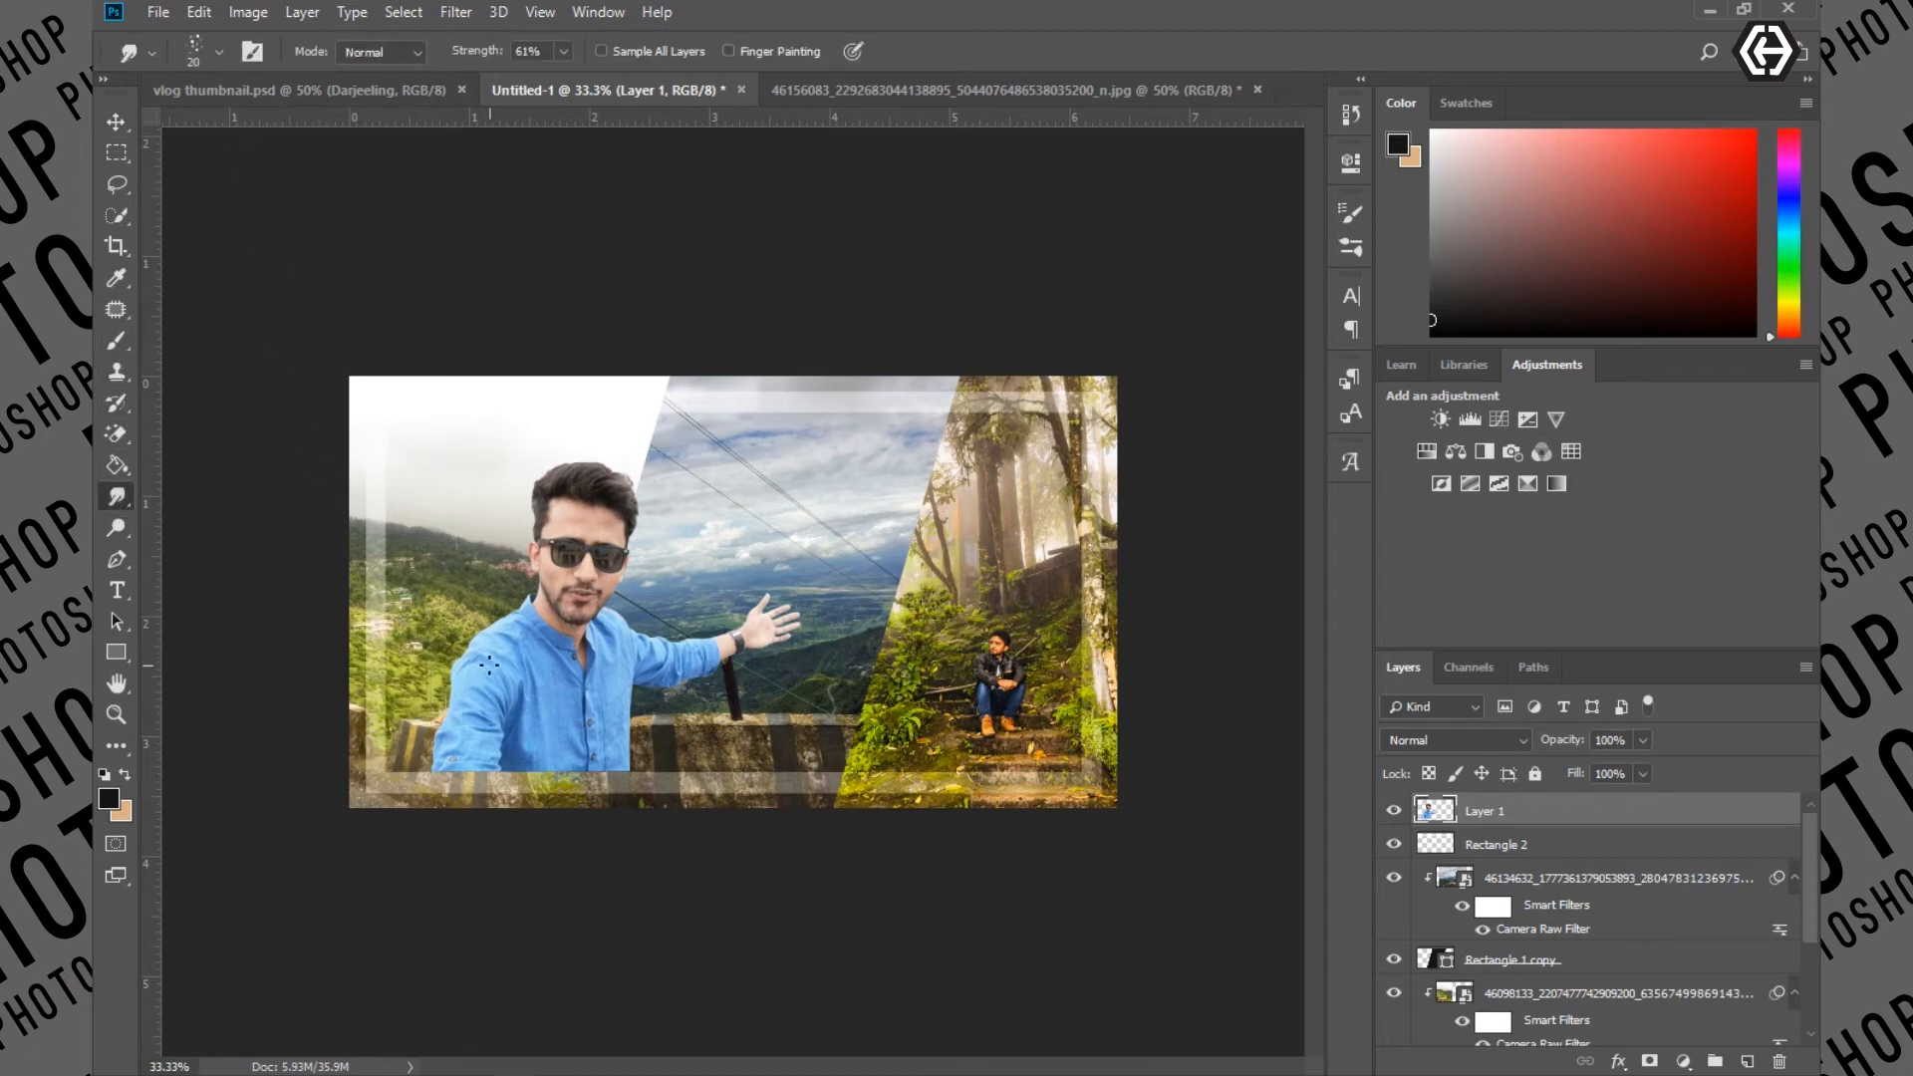
key("ctrl+plus")
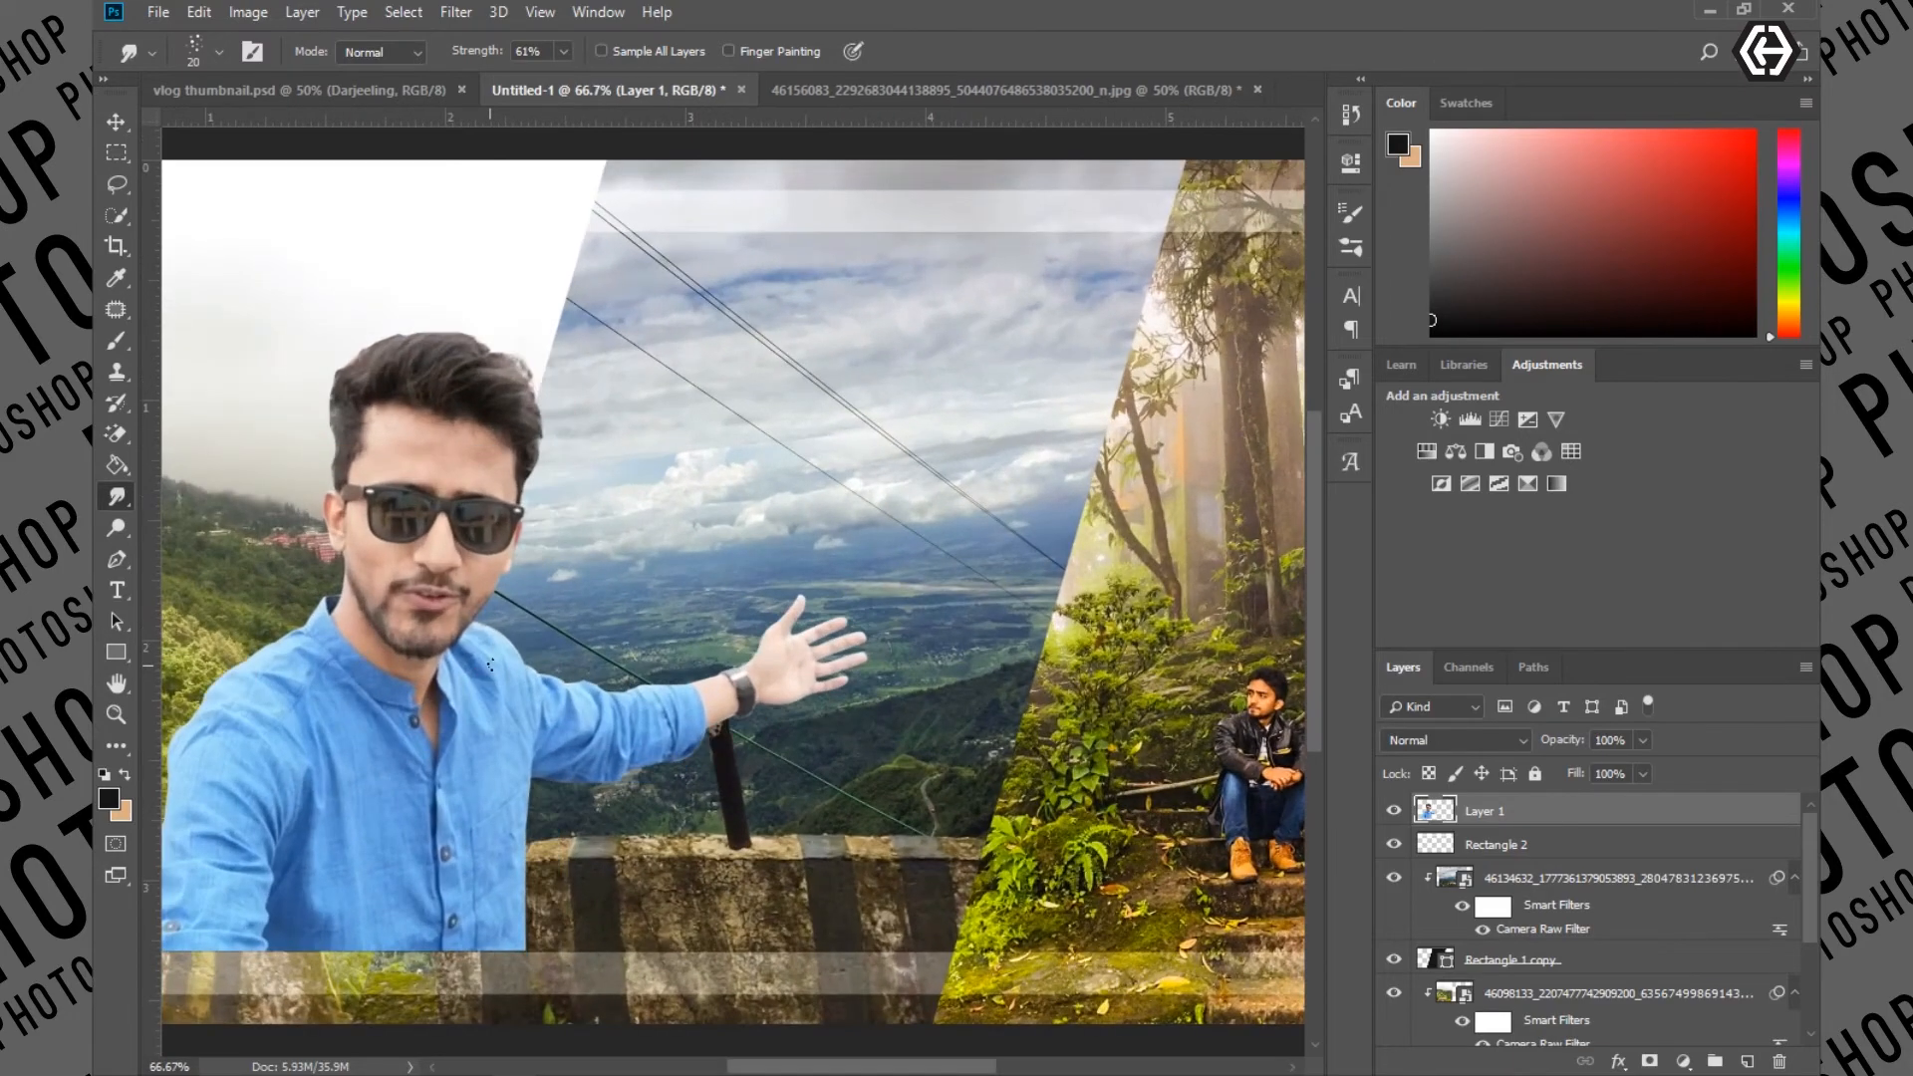
key("ctrl+plus")
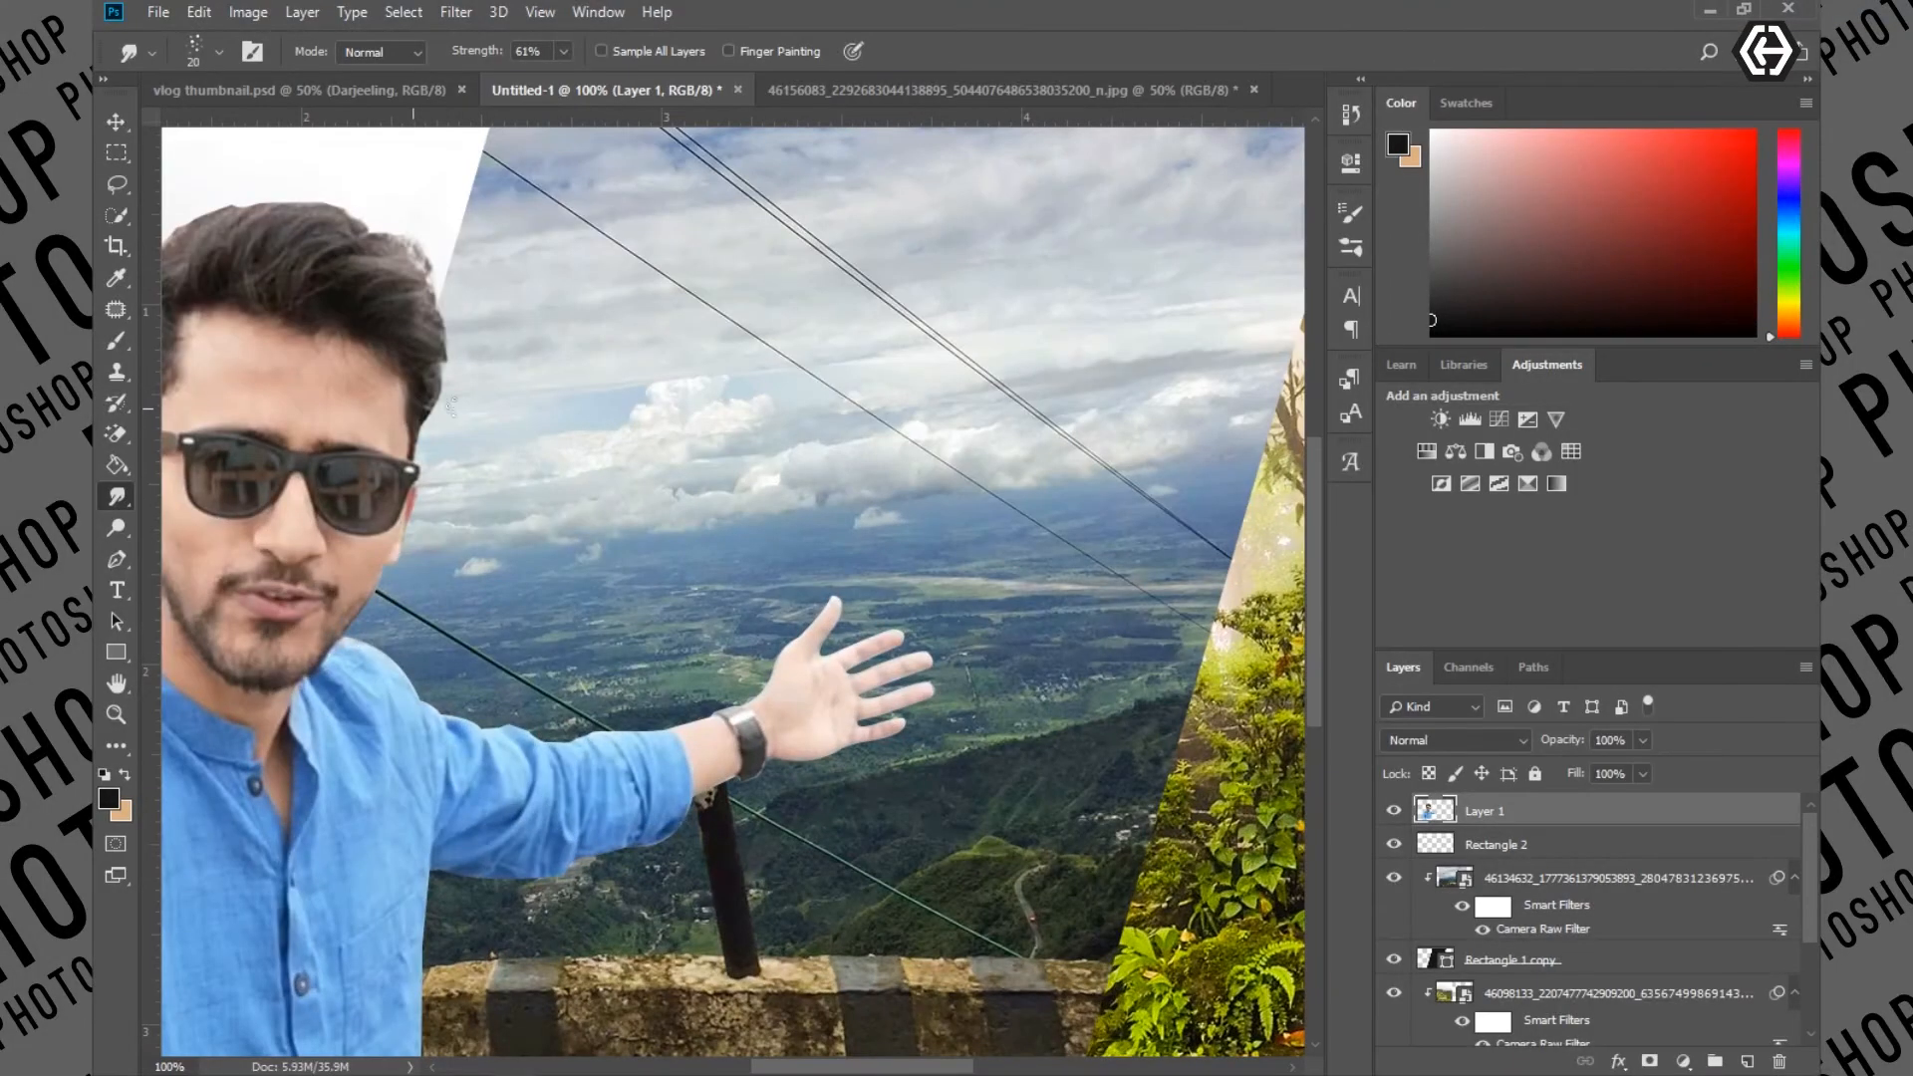
left_click_drag(850, 1068, 770, 1074)
scroll(609, 919, "up", 5)
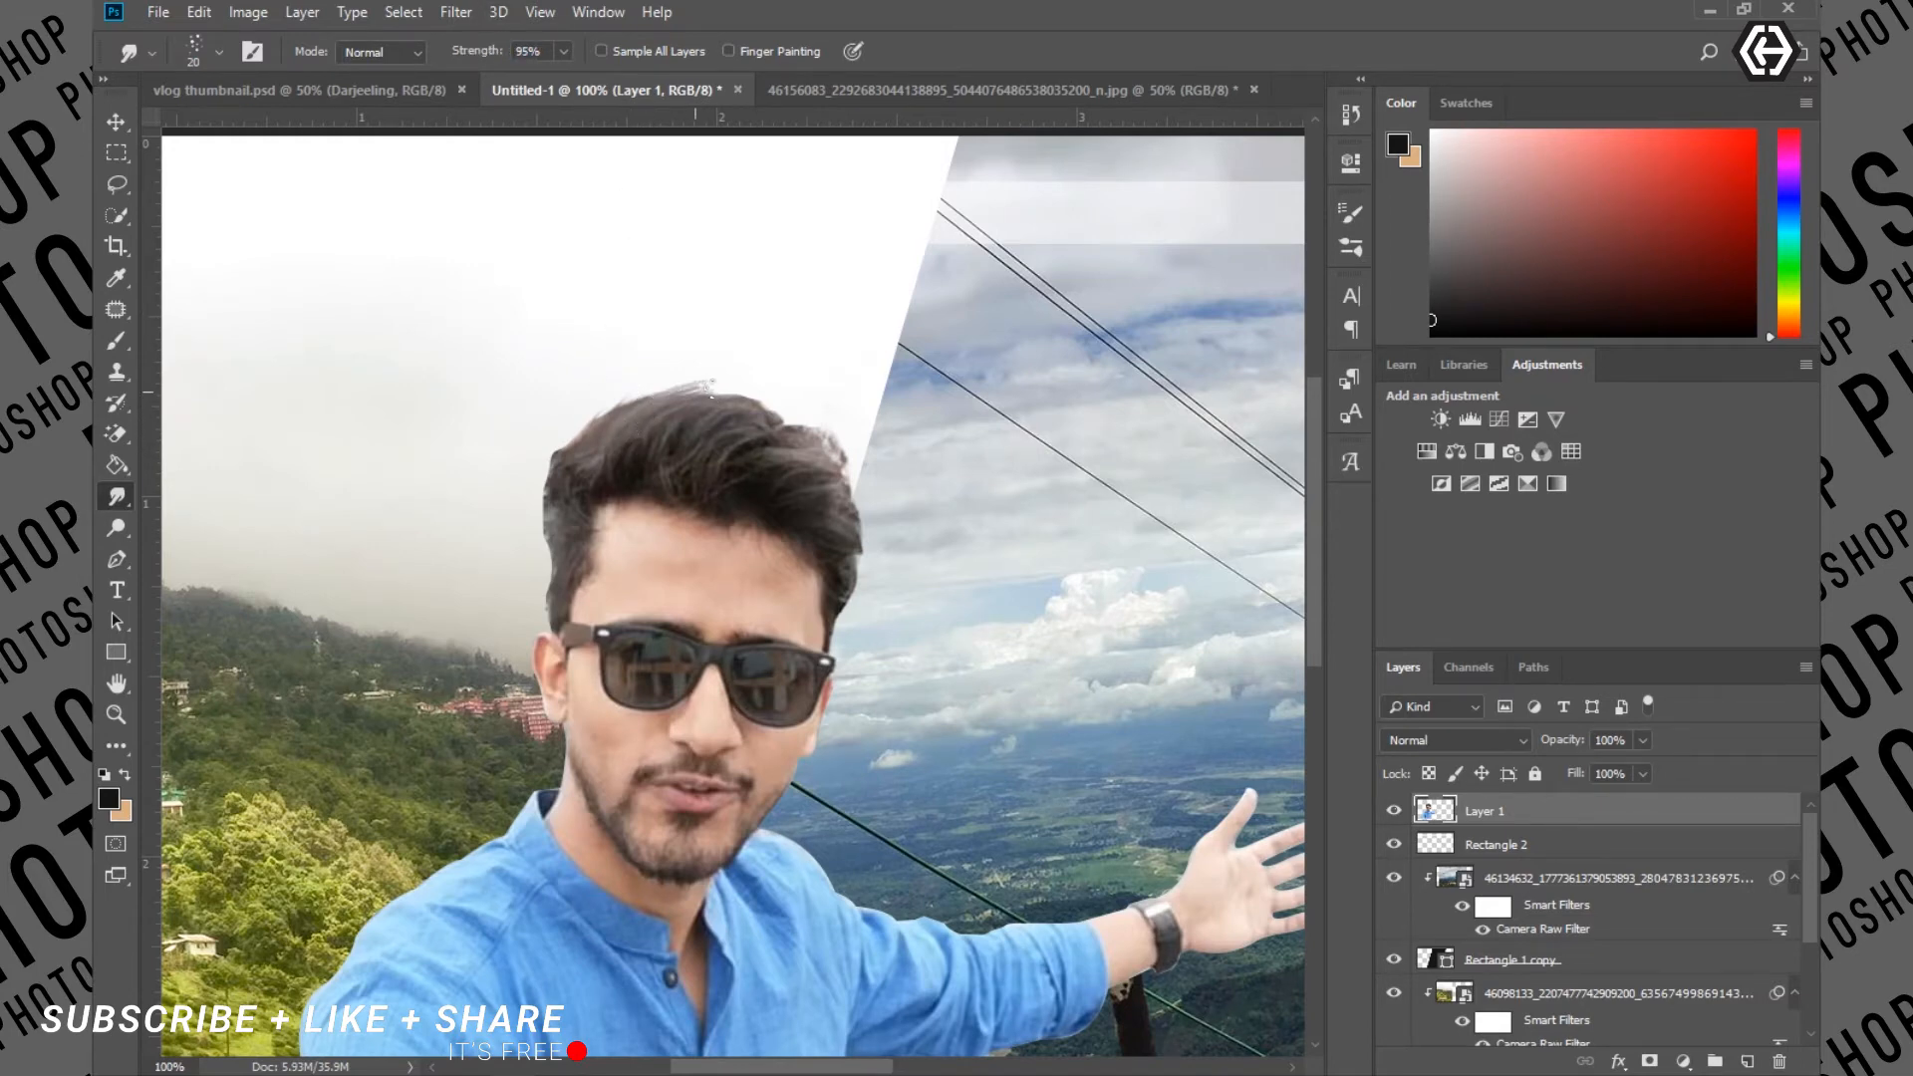
left_click_drag(695, 401, 745, 389)
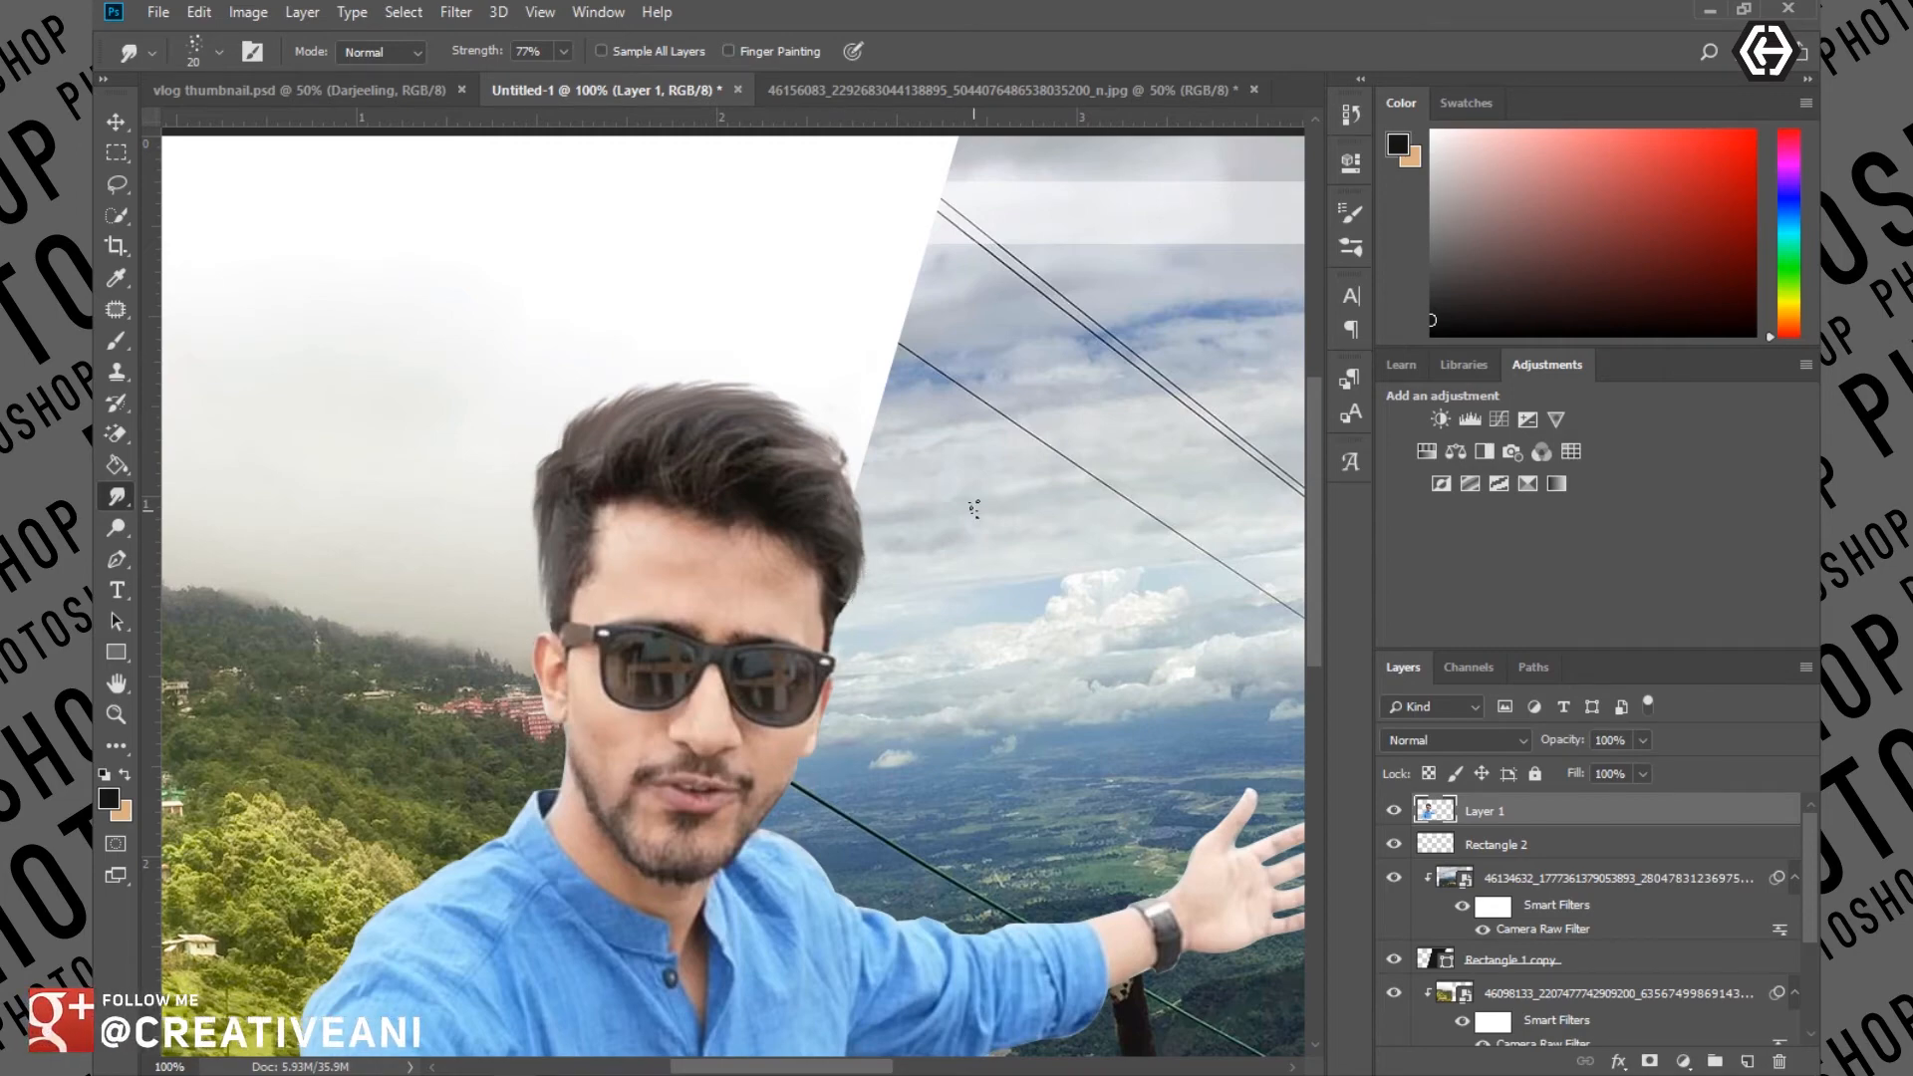
key("ctrl+minus")
key("ctrl+minus")
key("ctrl+minus")
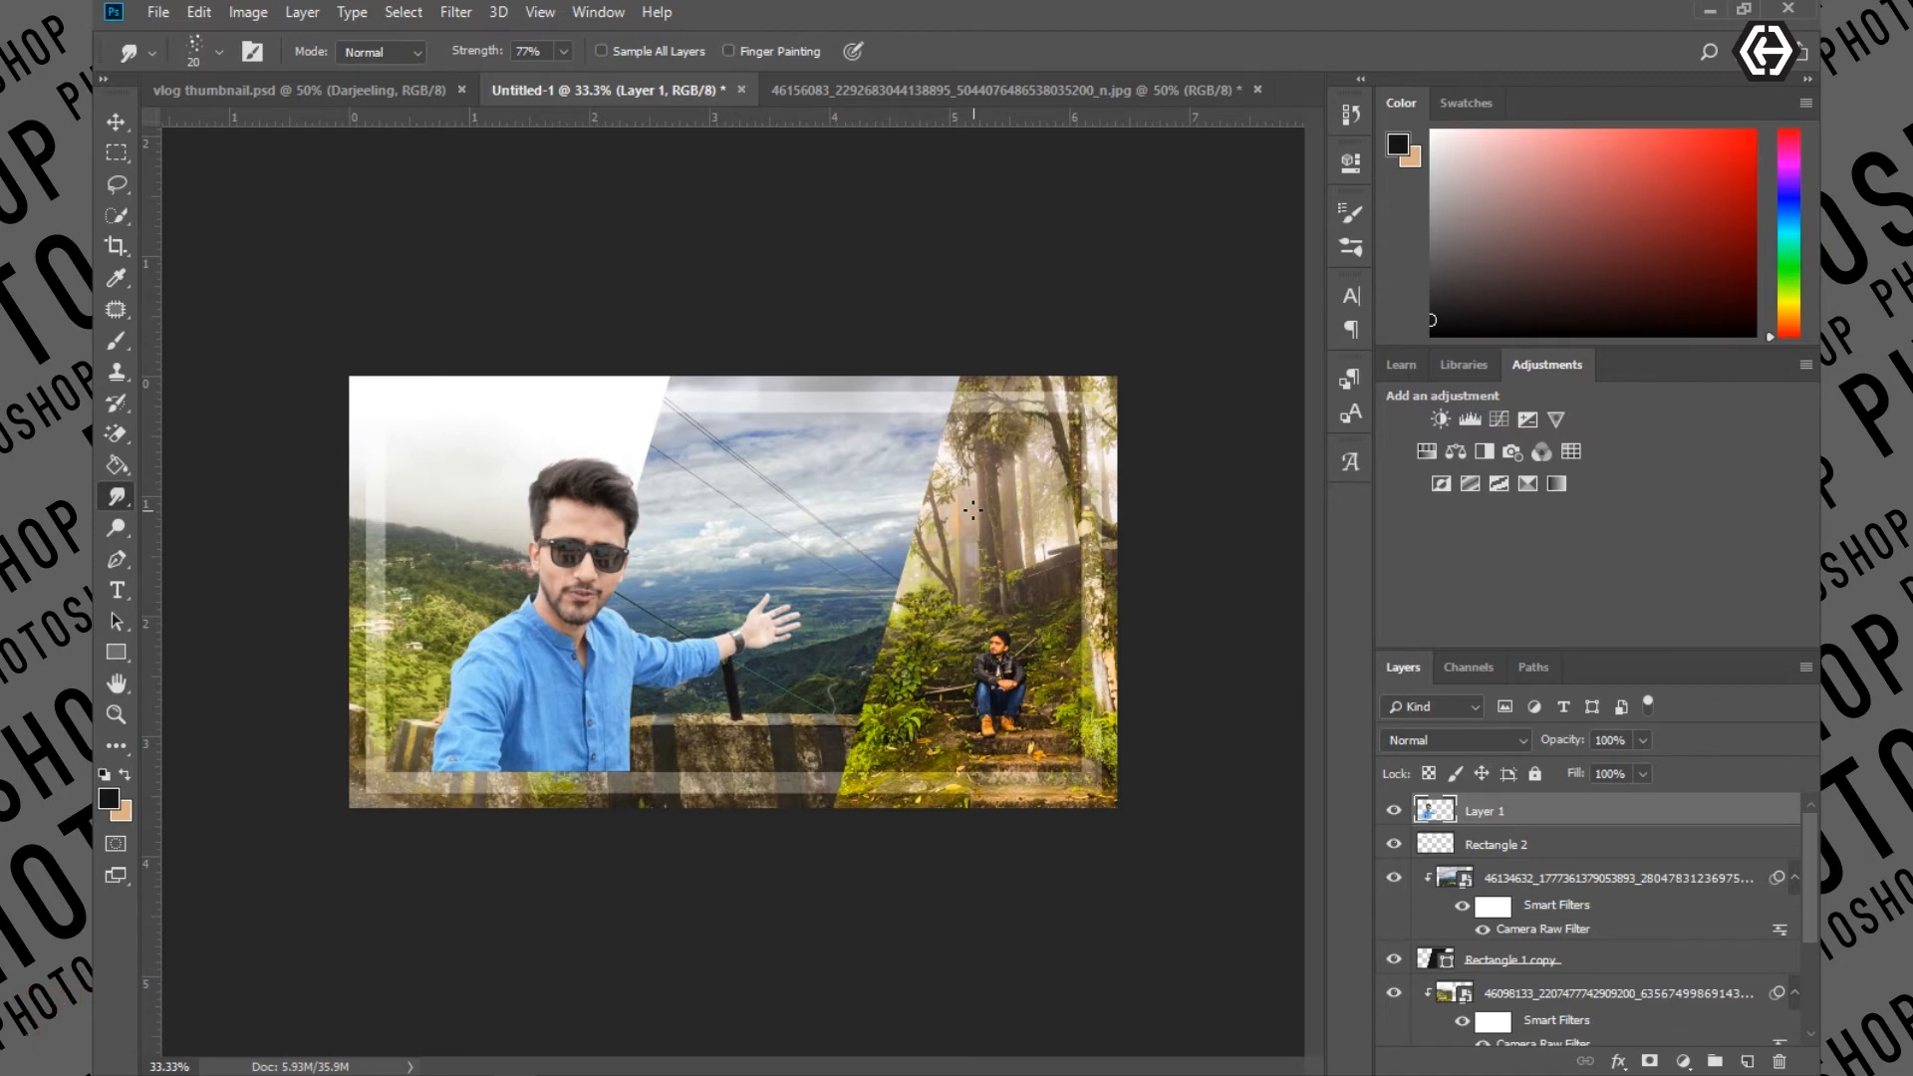
Load the vlogger cut-out's outline as a selection and expand it outward
left_click(1432, 812, "ctrl")
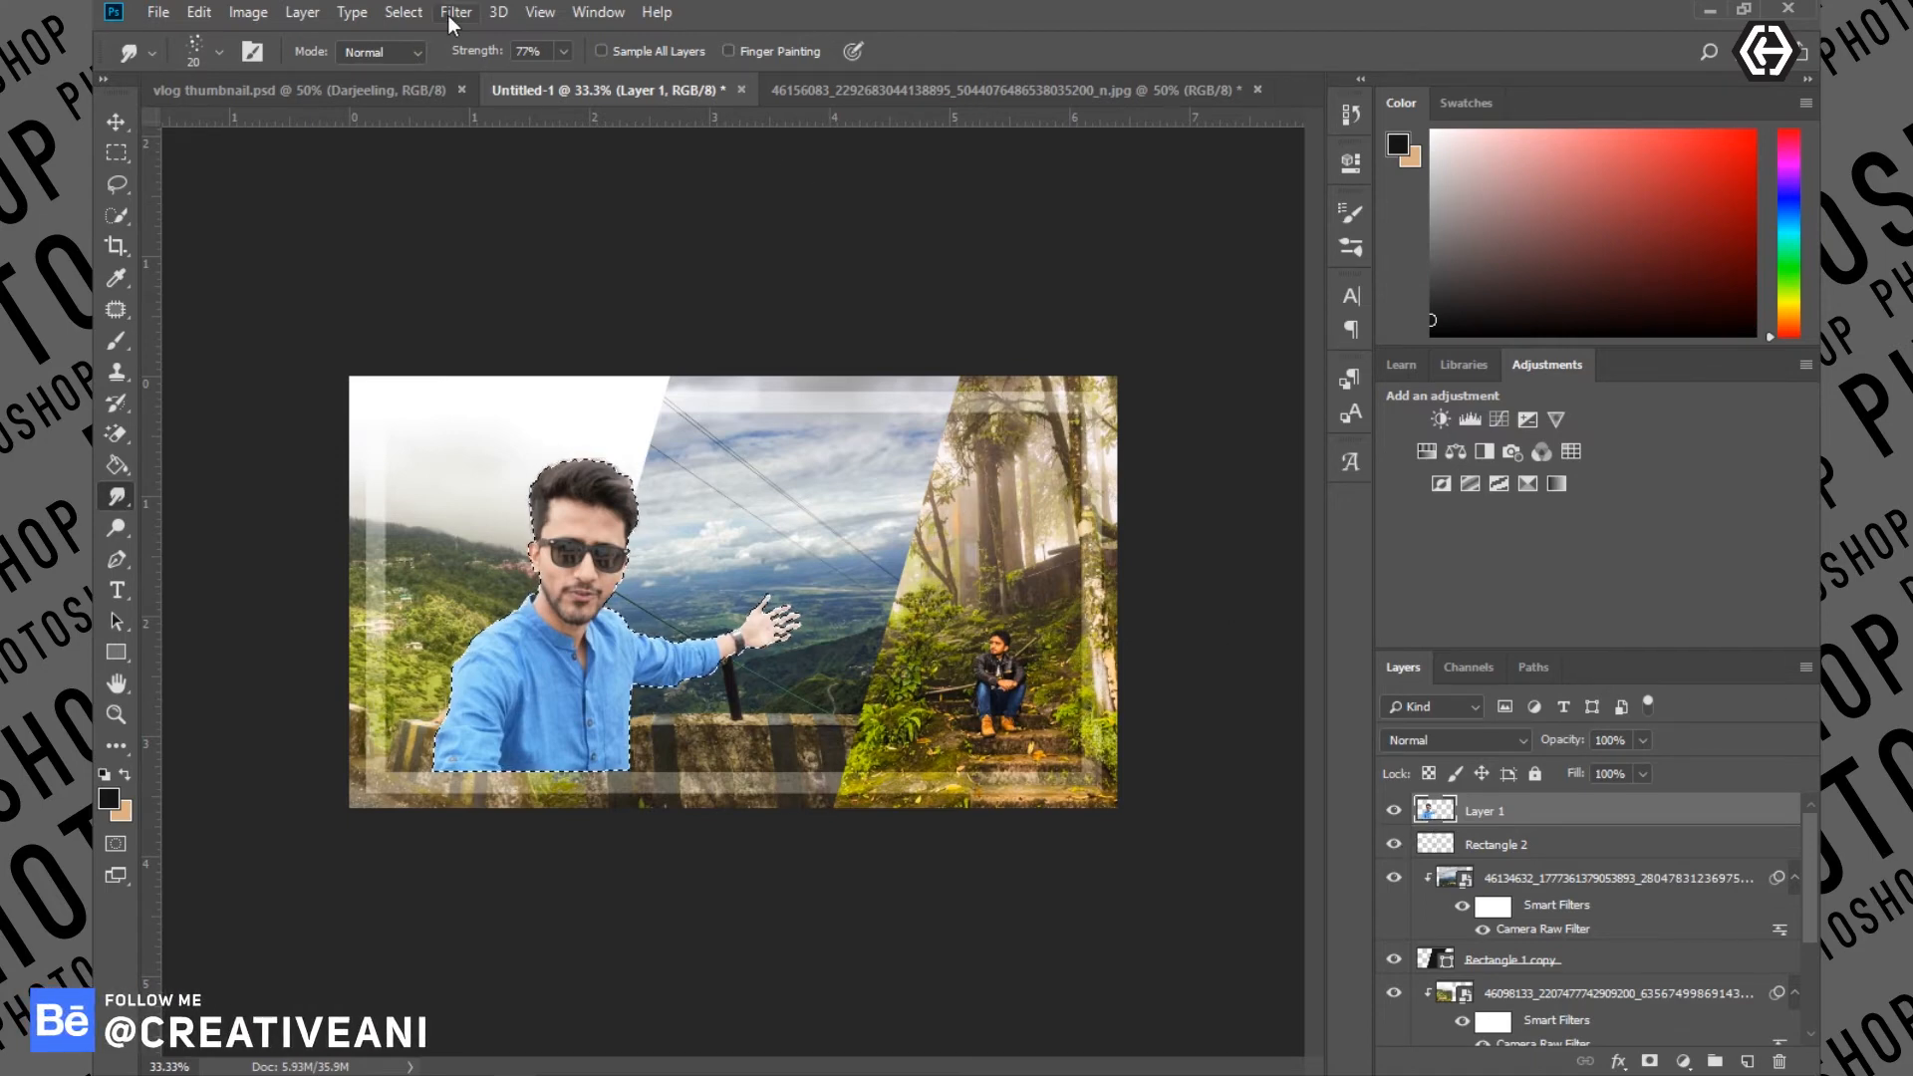
left_click(404, 12)
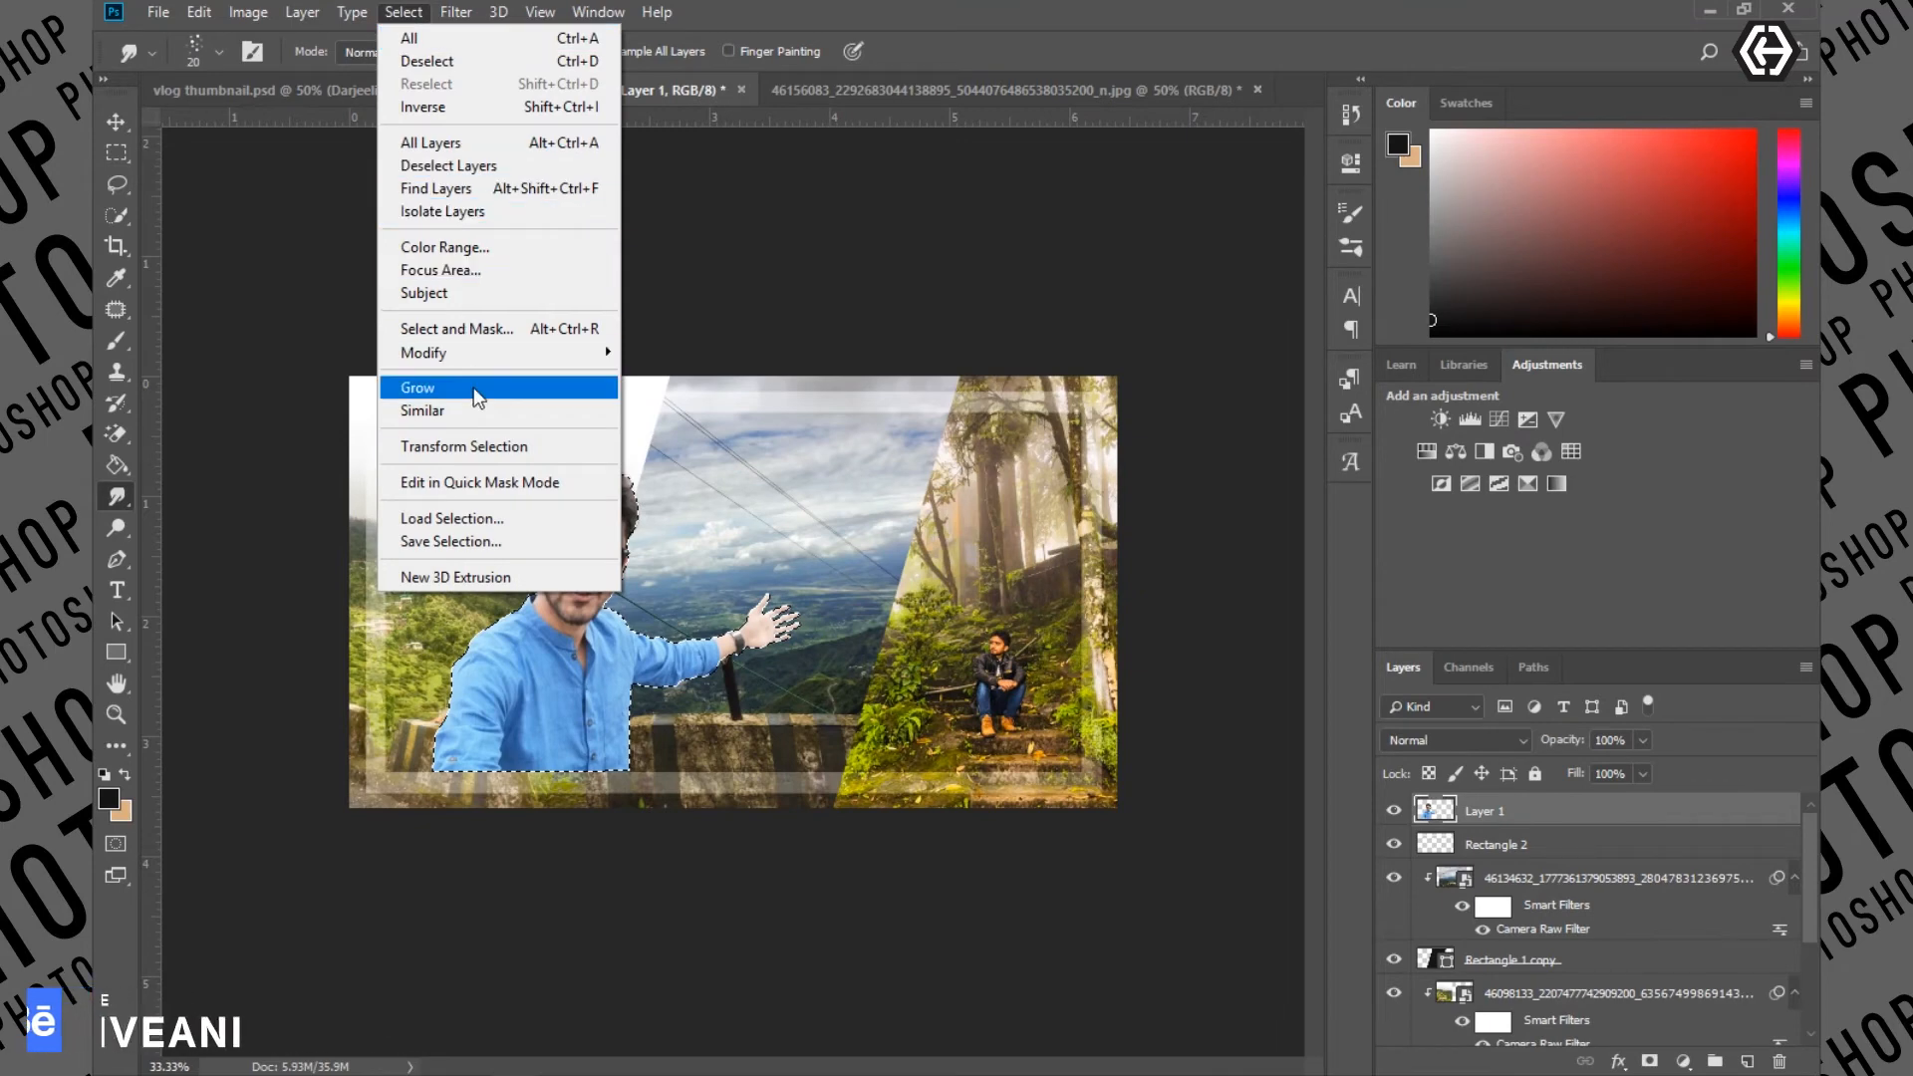
mouse_move(469, 354)
left_click(676, 397)
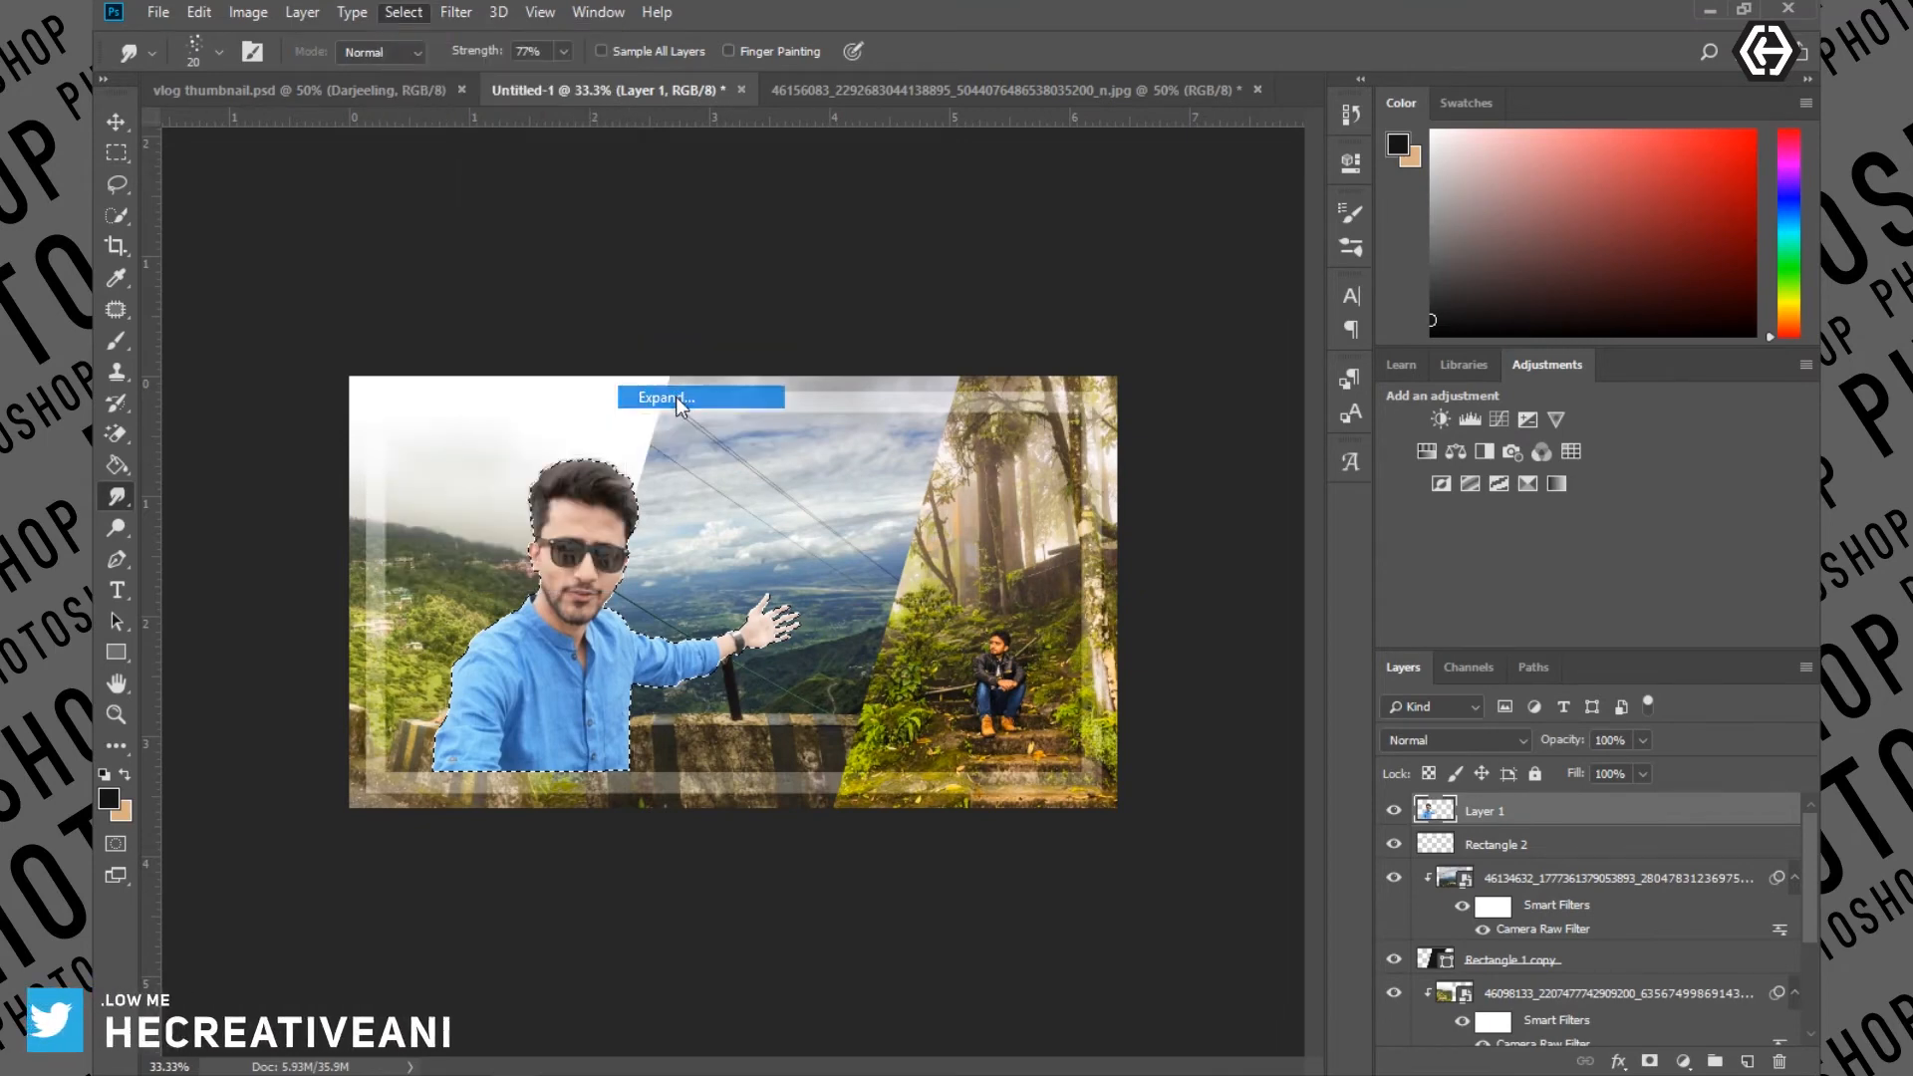
left_click(1052, 341)
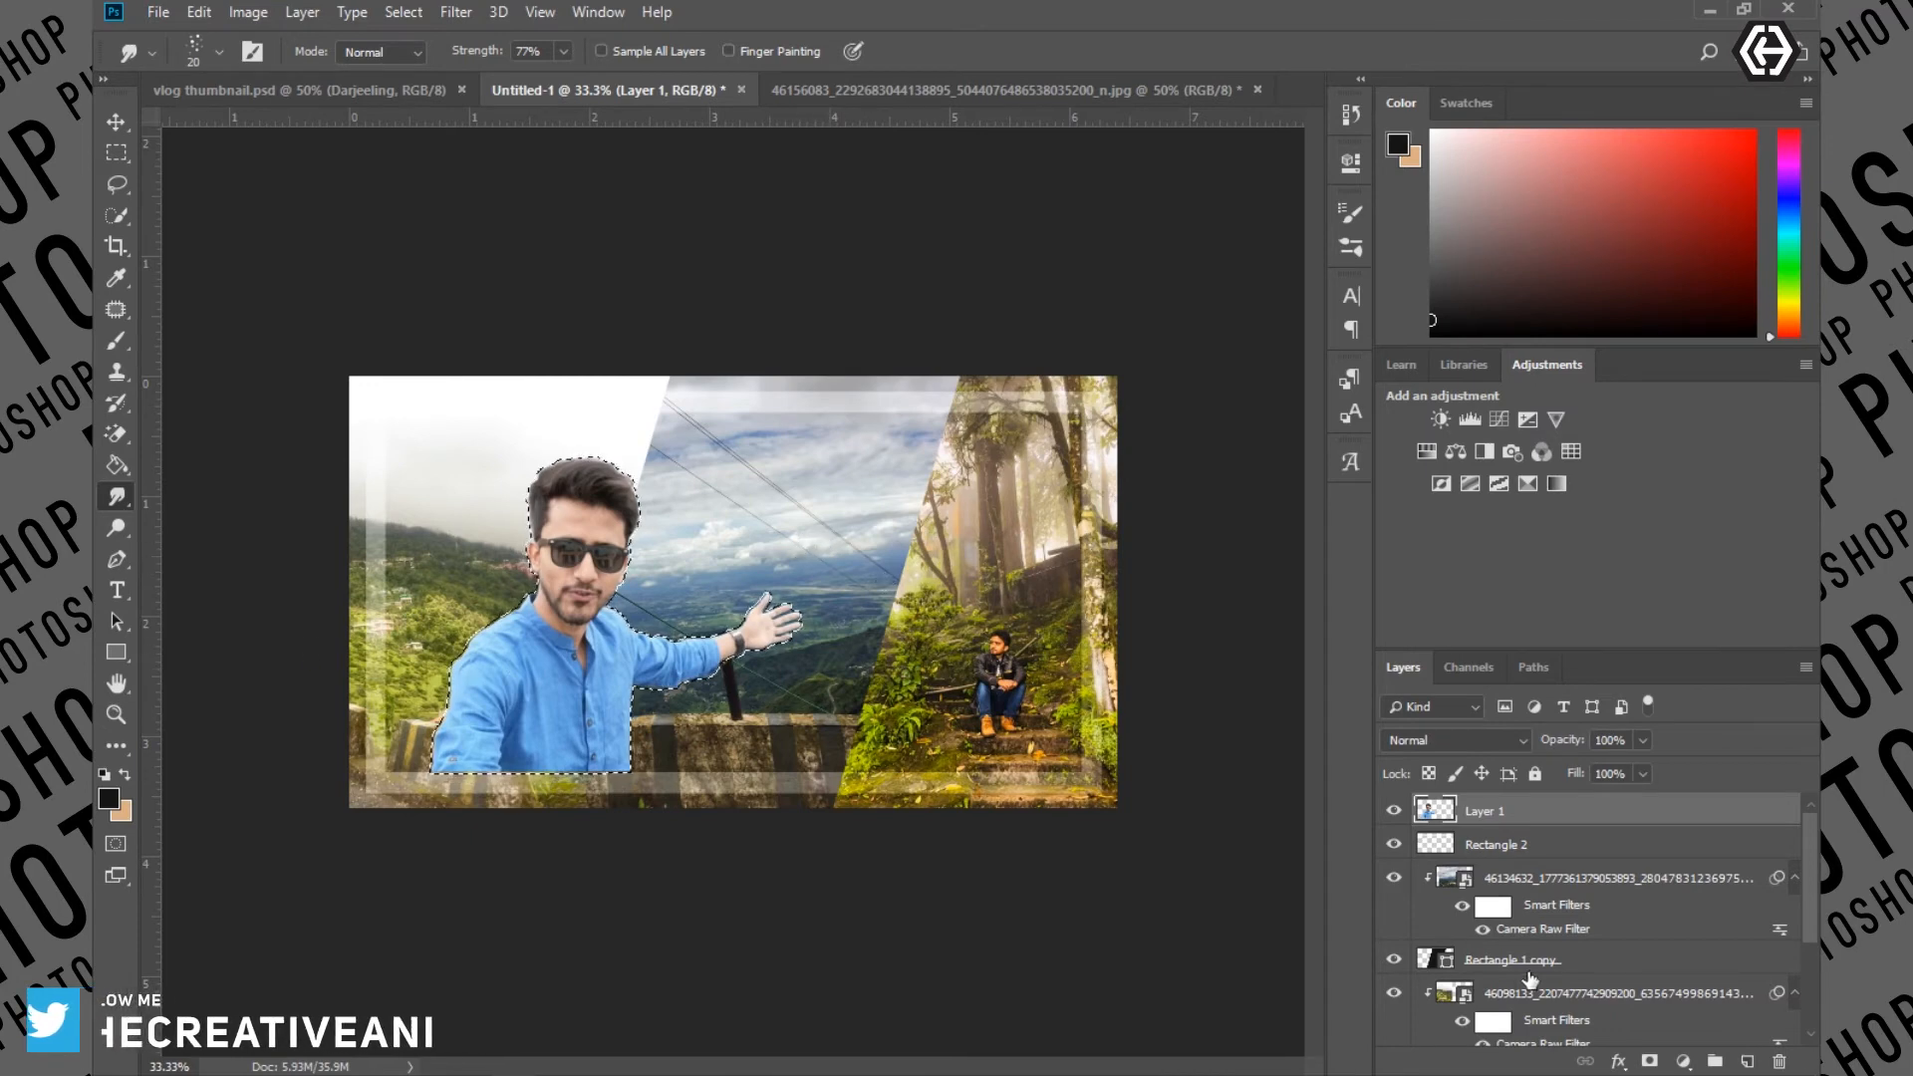
Add a new empty layer between Rectangle 2 and the vlogger's layer
left_click(1511, 847)
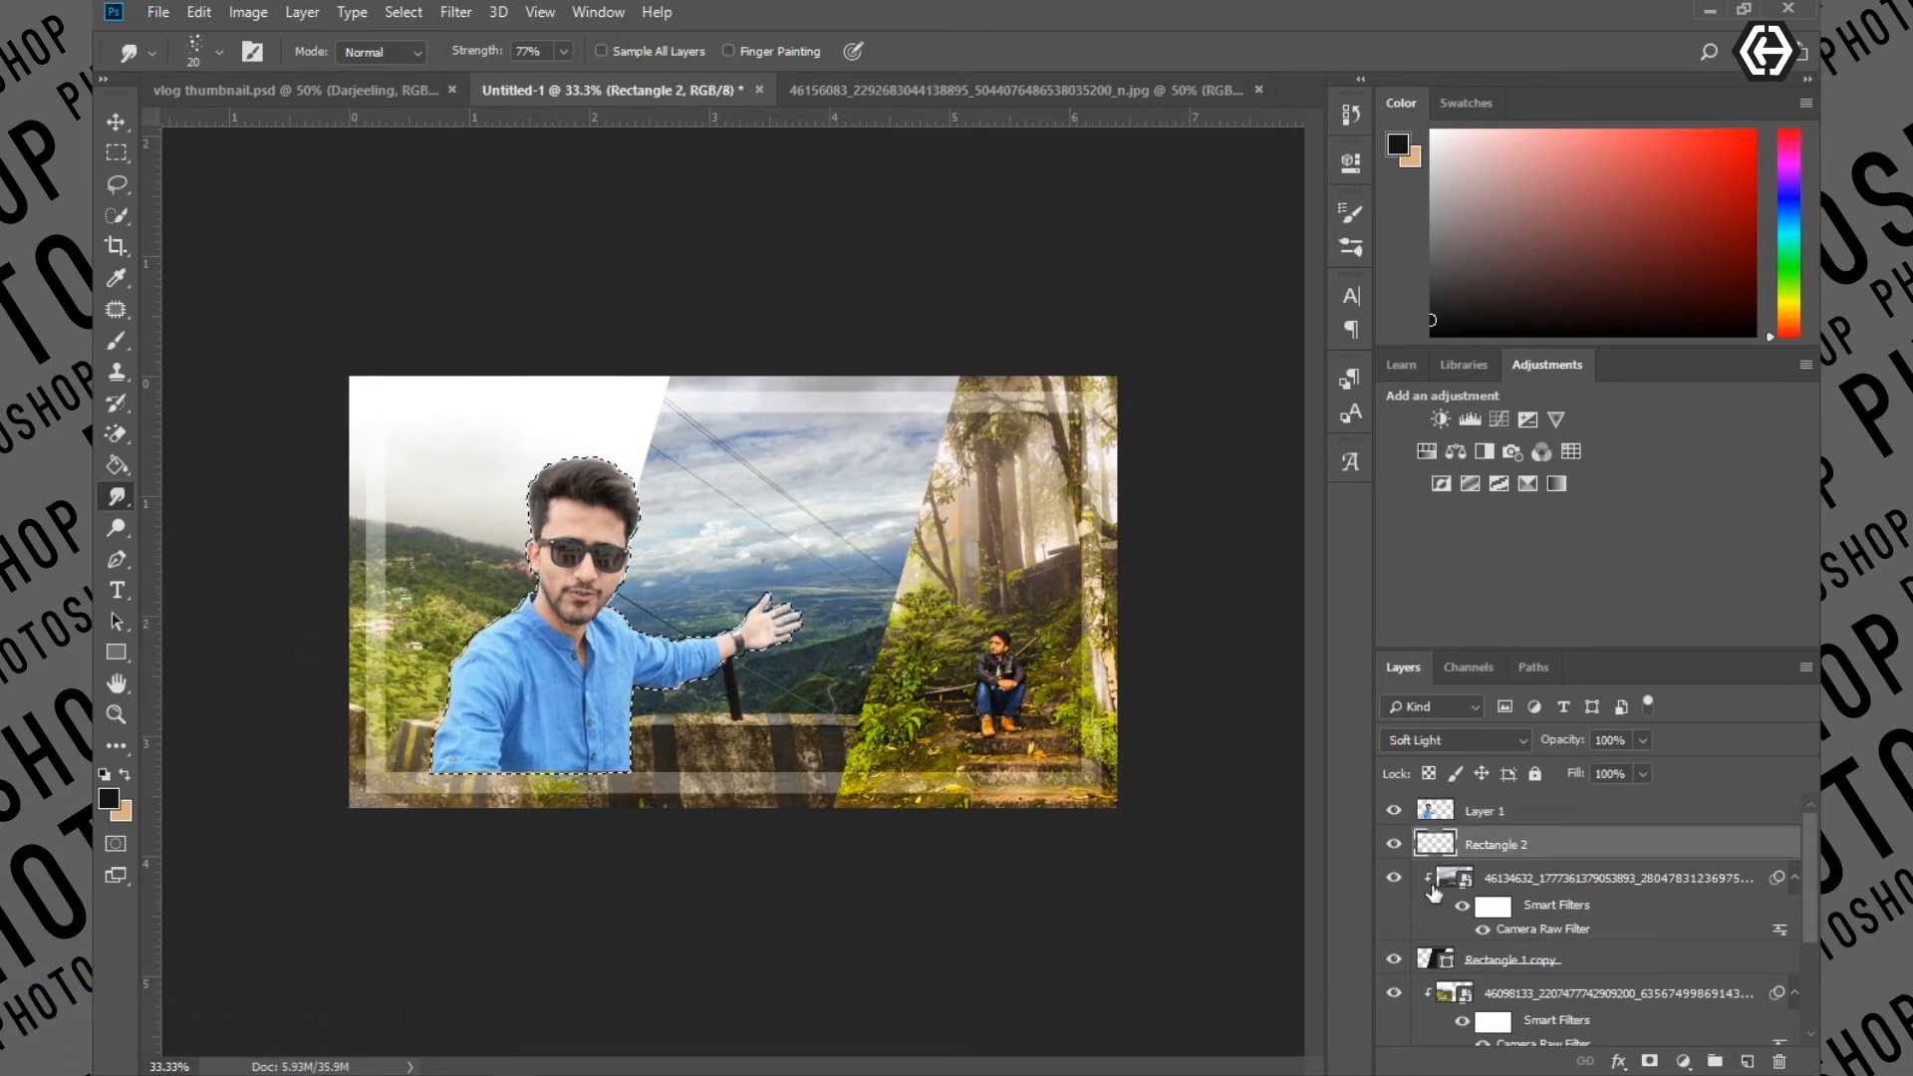
left_click(1396, 846)
left_click(1395, 845)
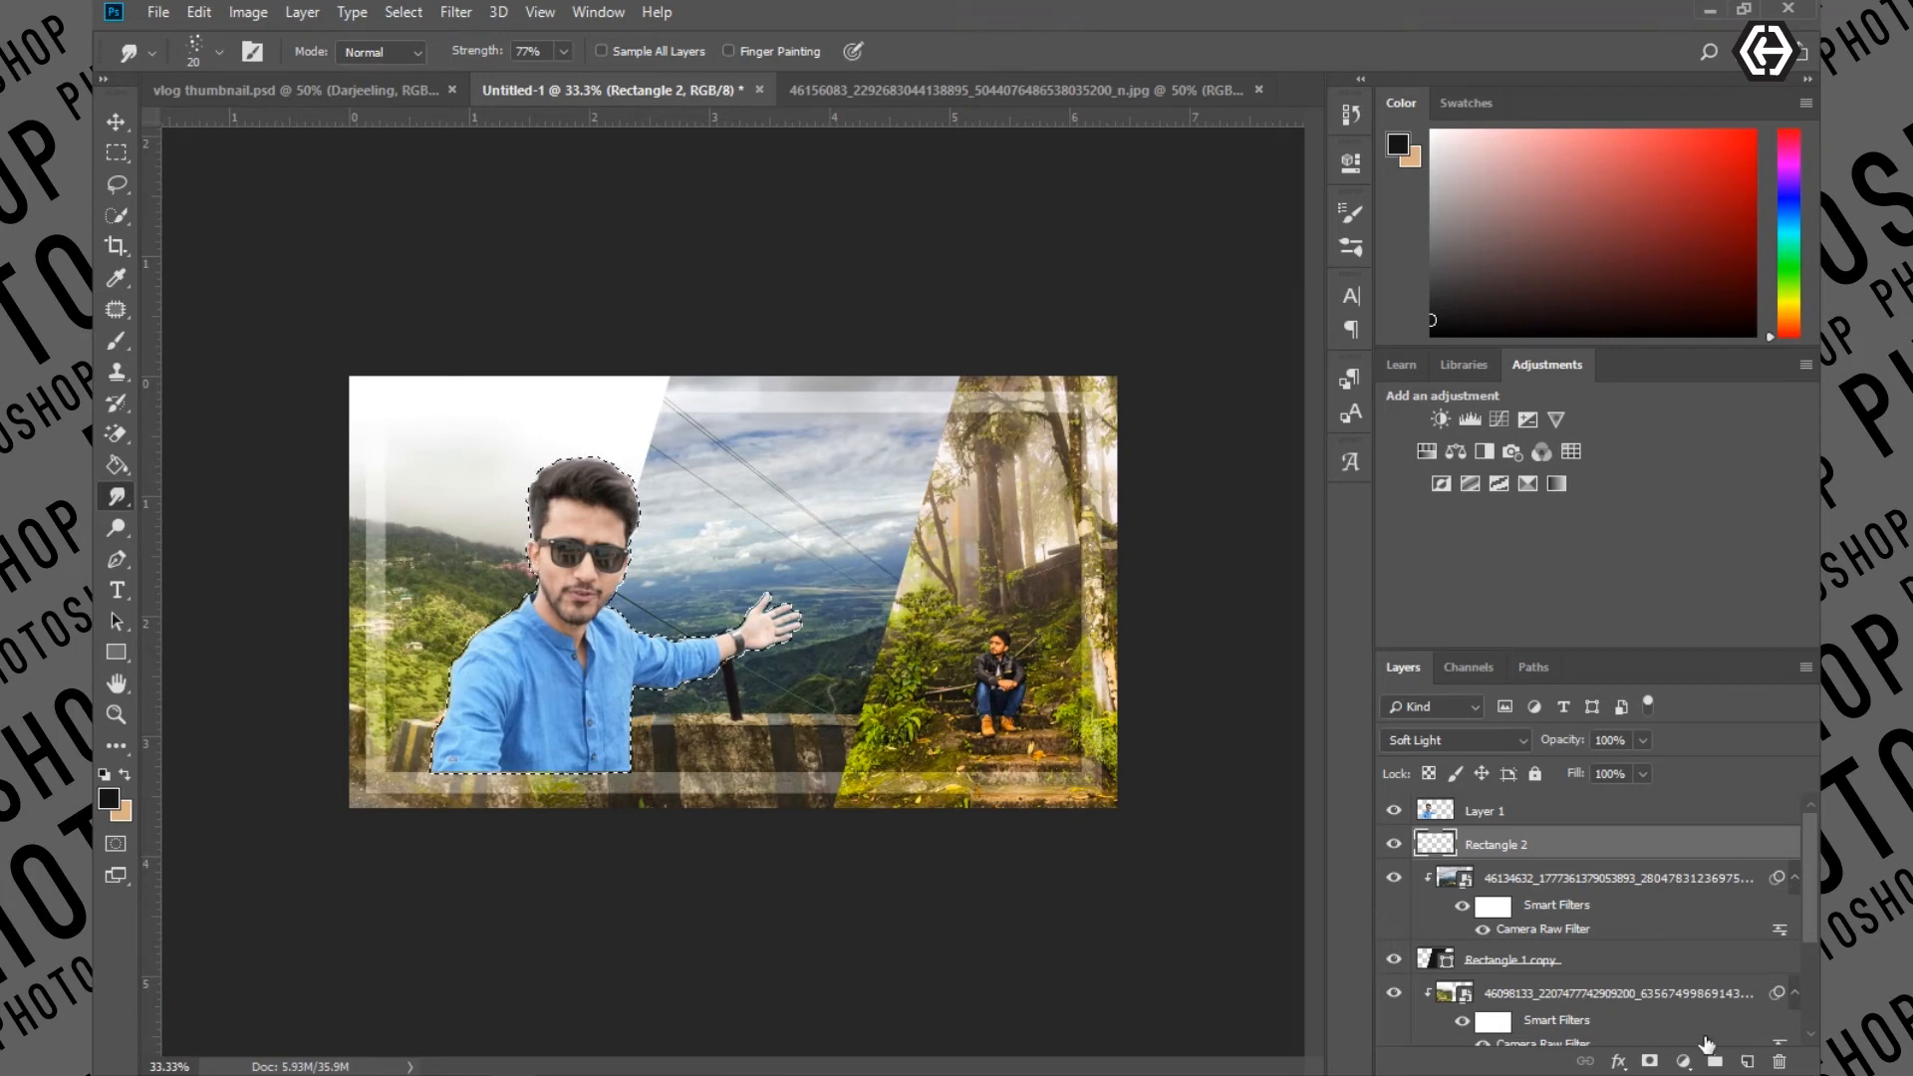
left_click(1746, 1061)
Paint the expanded selection black on the new layer with a 1000 px brush to outline the vlogger
left_click(115, 340)
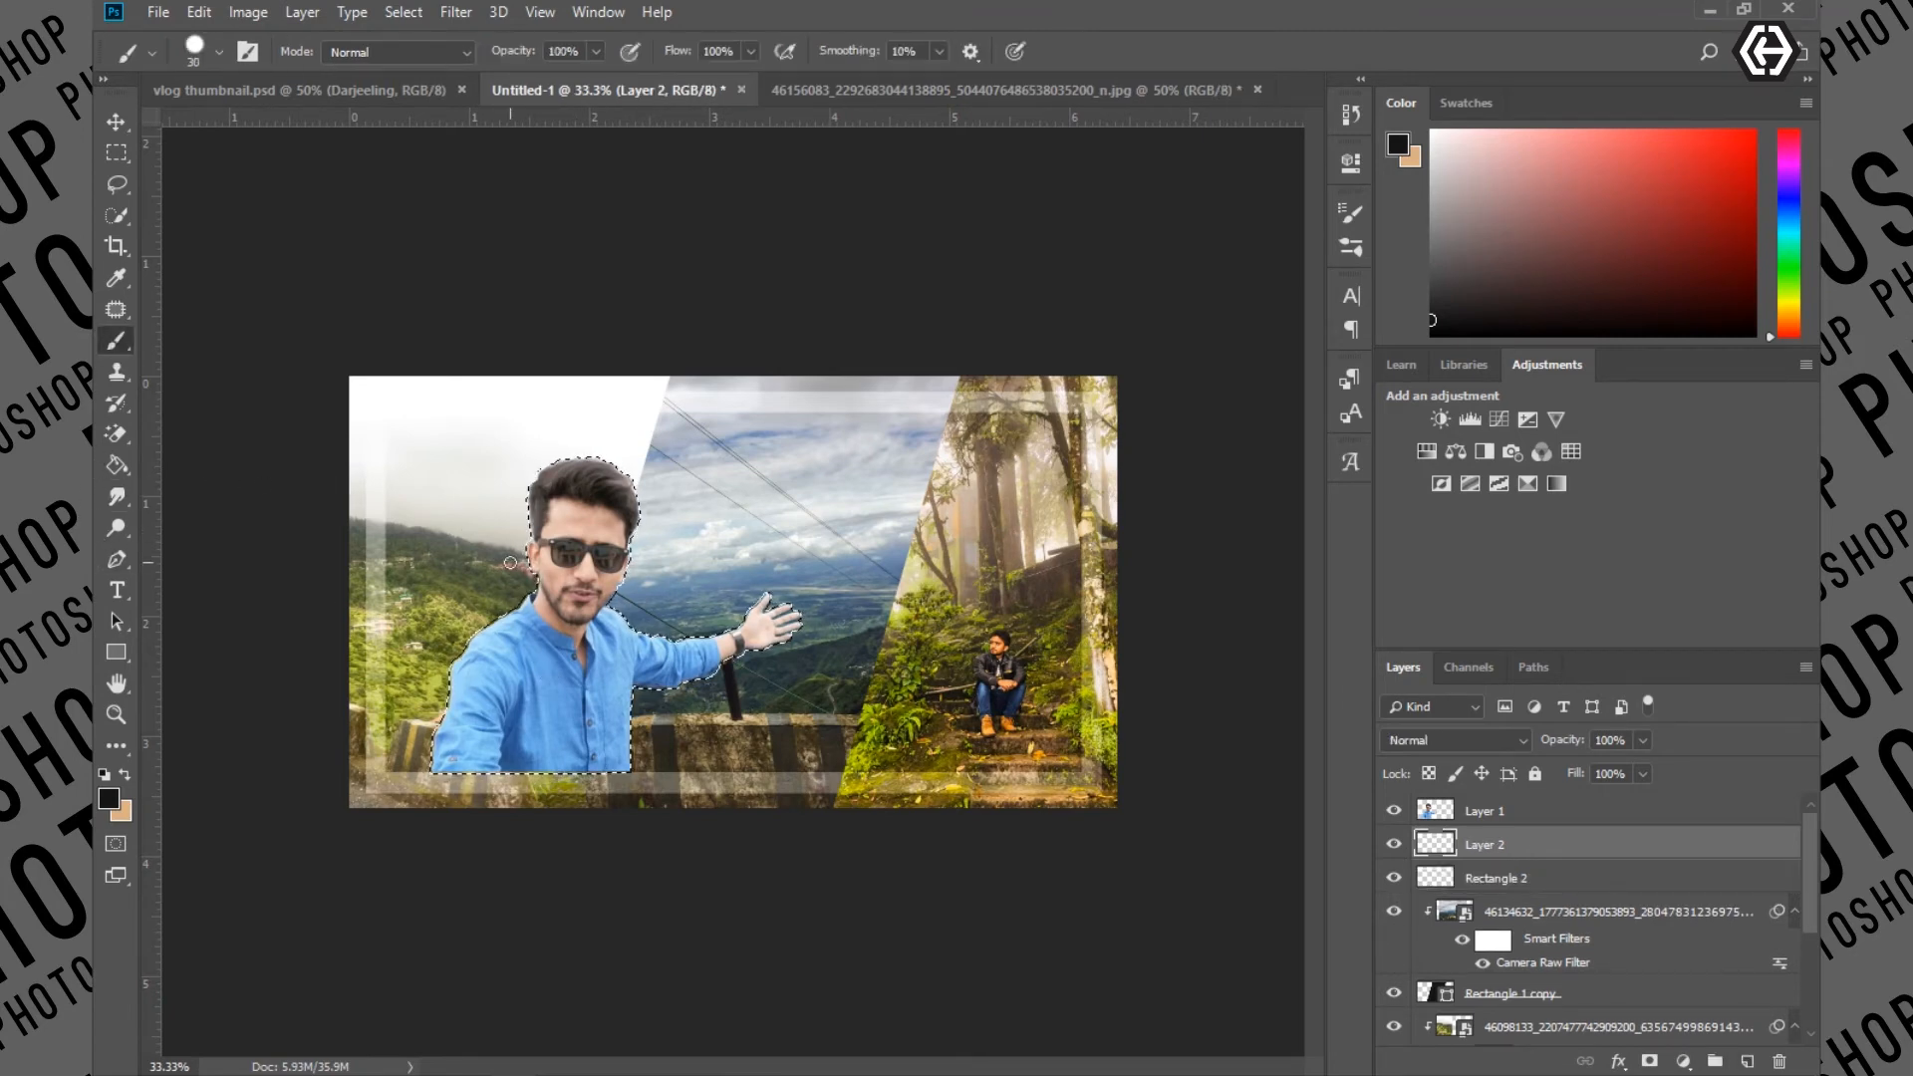
key("bracketright")
key("bracketright")
key("bracketright")
key("bracketright")
key("bracketright")
key("bracketright")
key("bracketright")
key("bracketright")
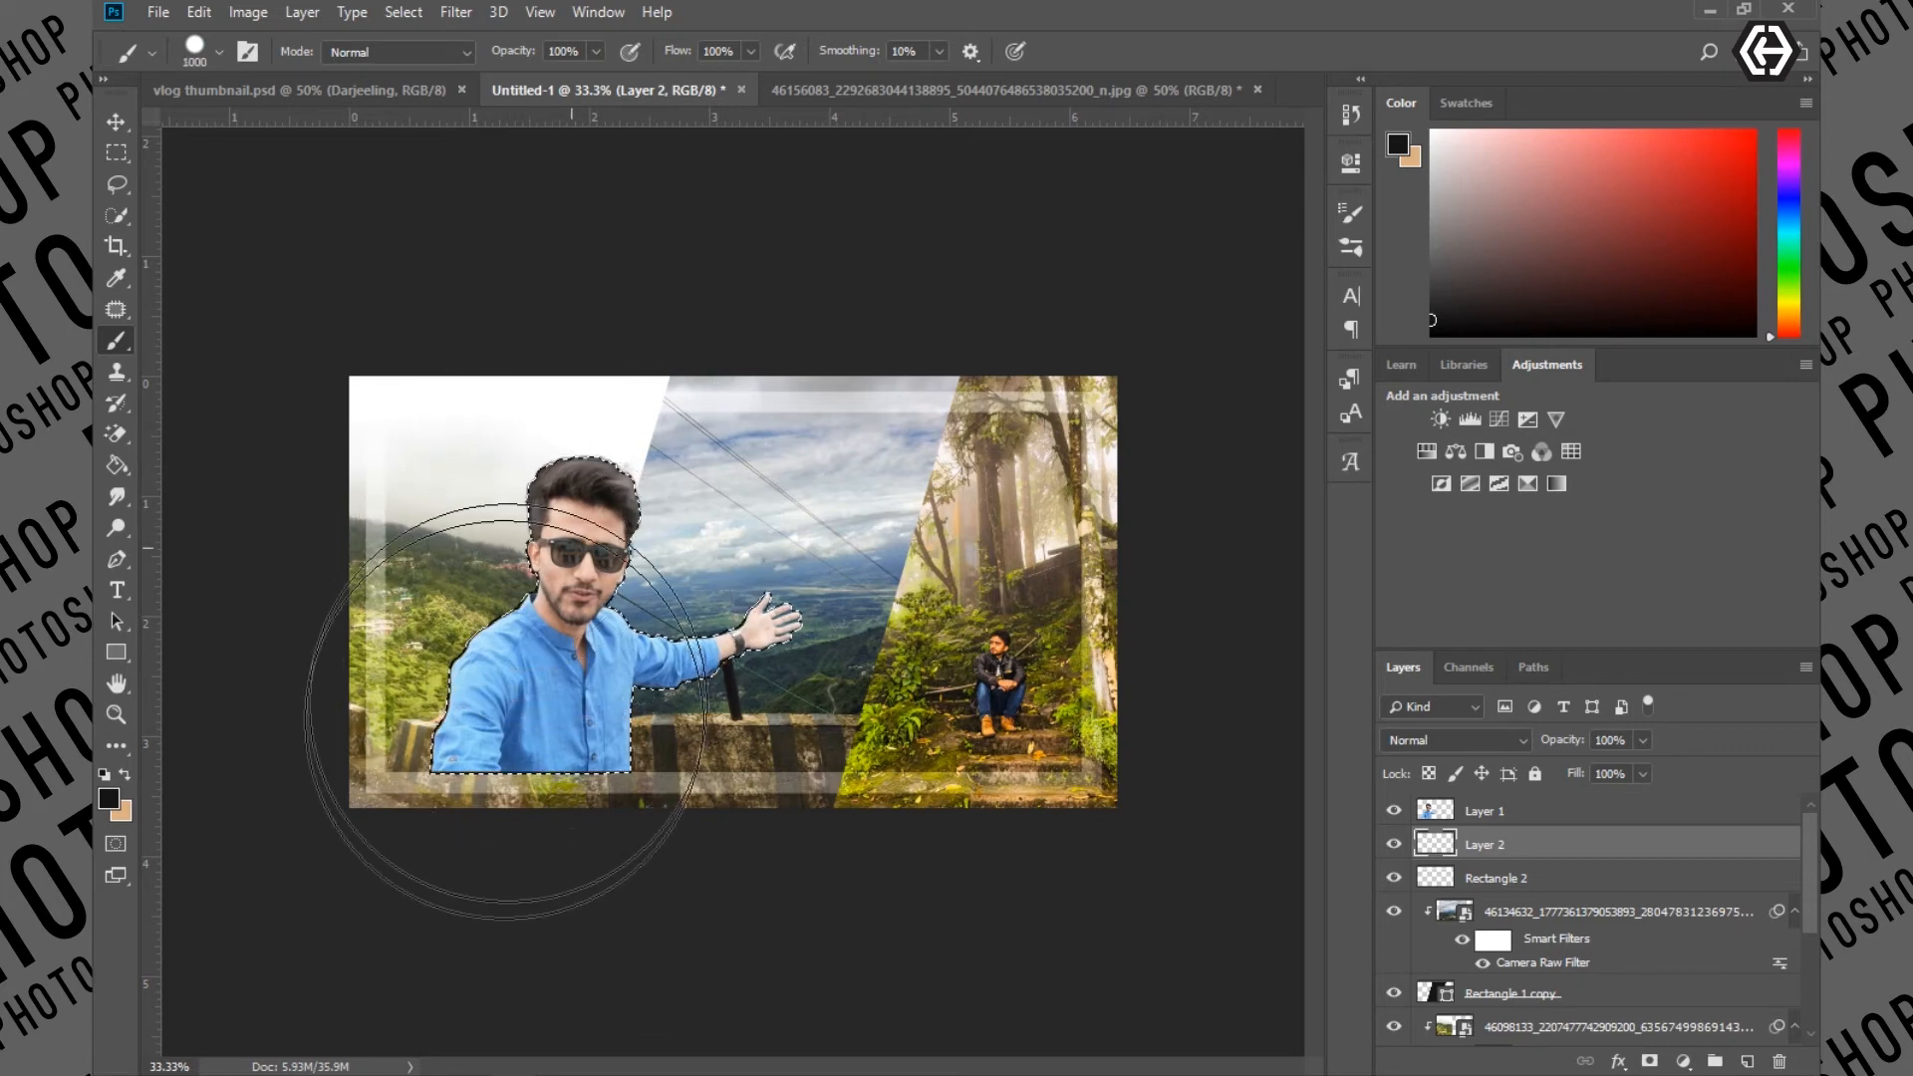
mouse_move(538, 546)
left_mouse_down()
mouse_move(641, 577)
mouse_move(512, 640)
mouse_move(534, 598)
mouse_move(538, 696)
left_mouse_up()
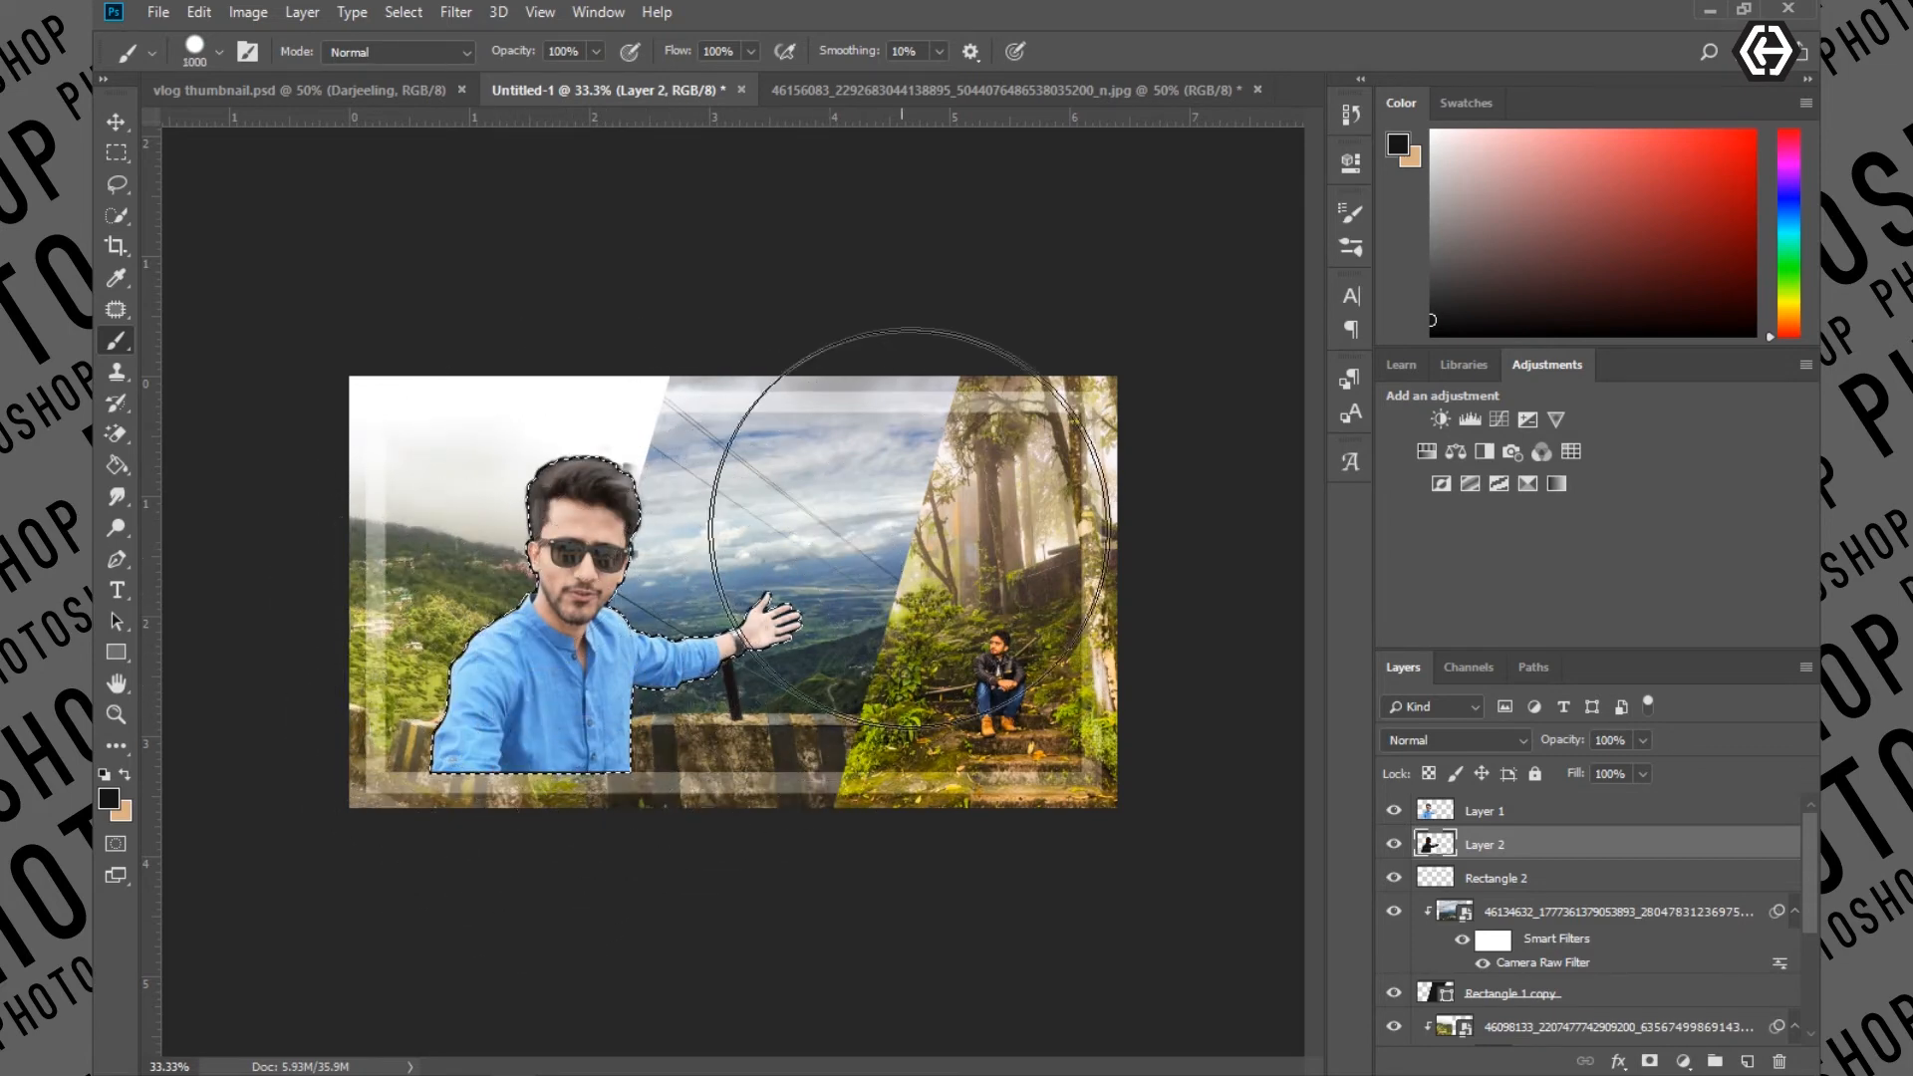
Load the black outline layer's shape as a selection and smooth it with a 1 px sample radius
key("ctrl+d")
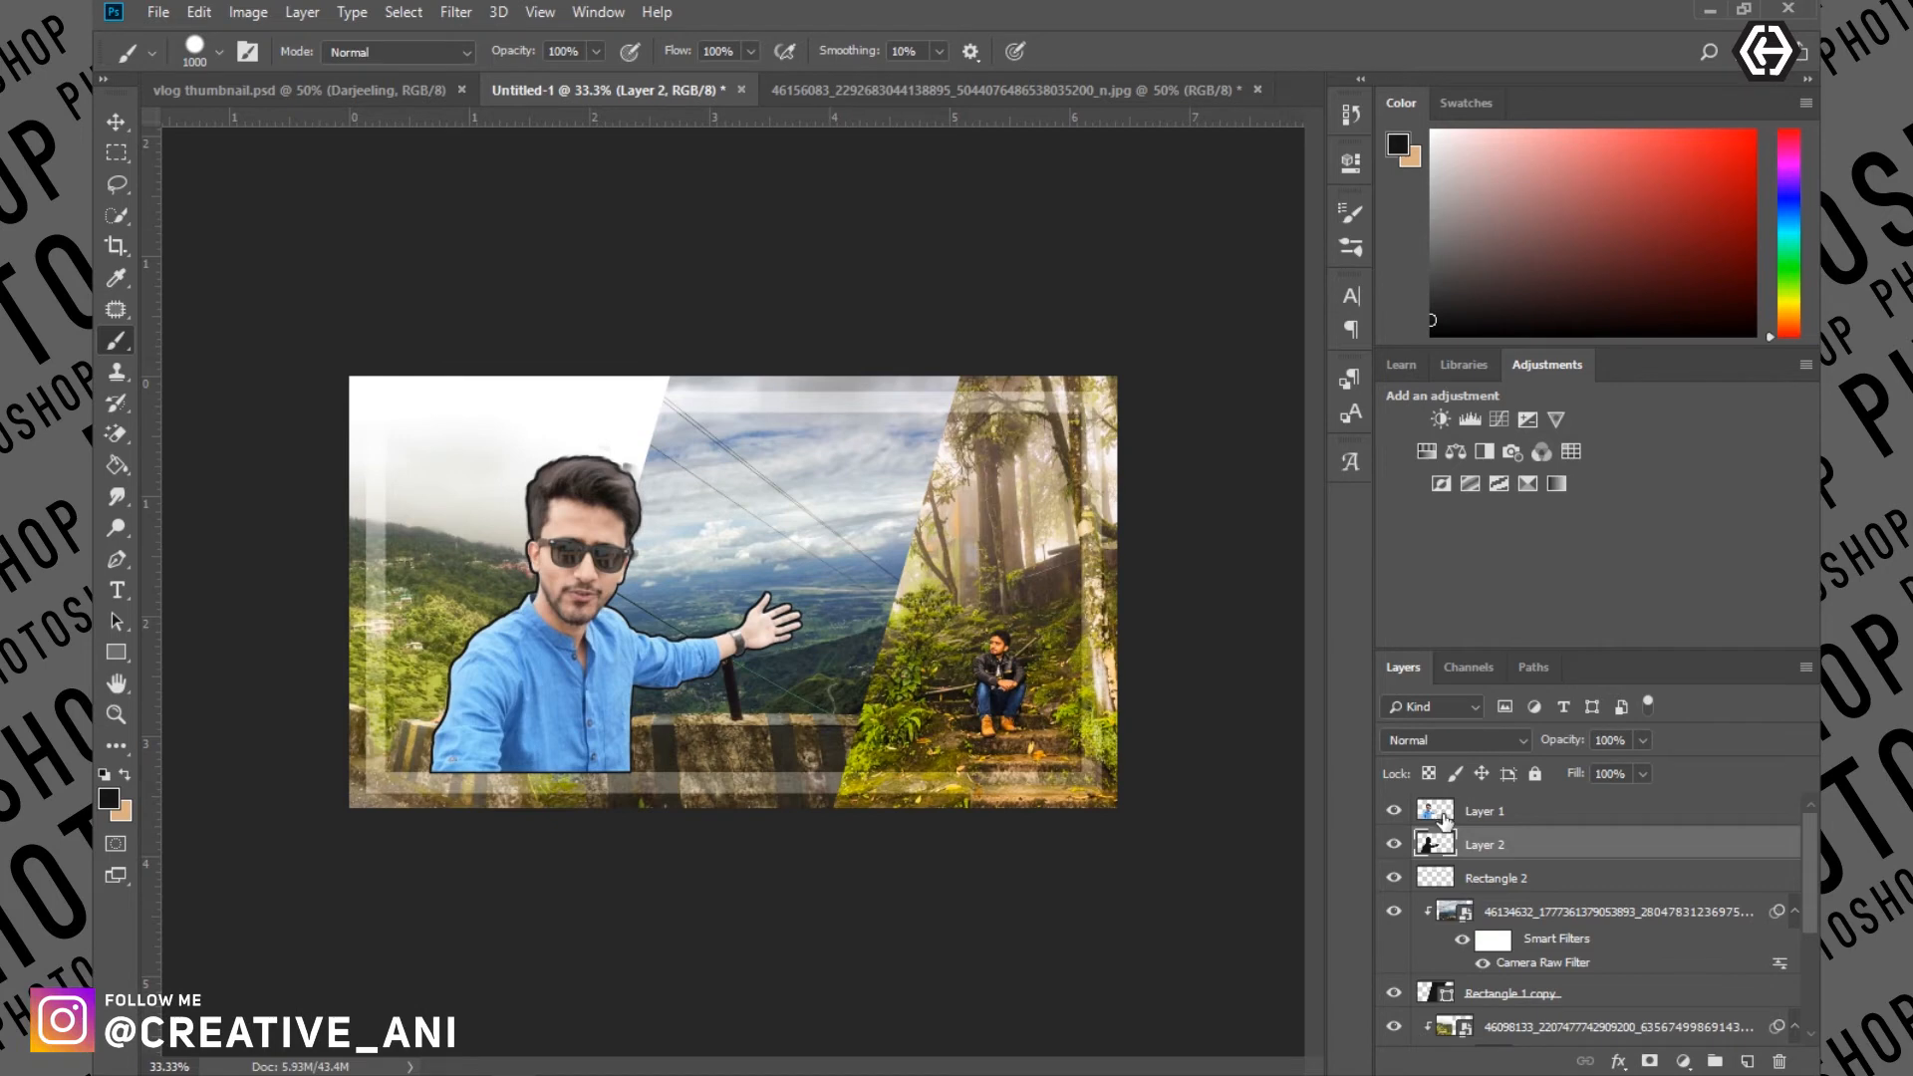
left_click(1446, 848, "ctrl")
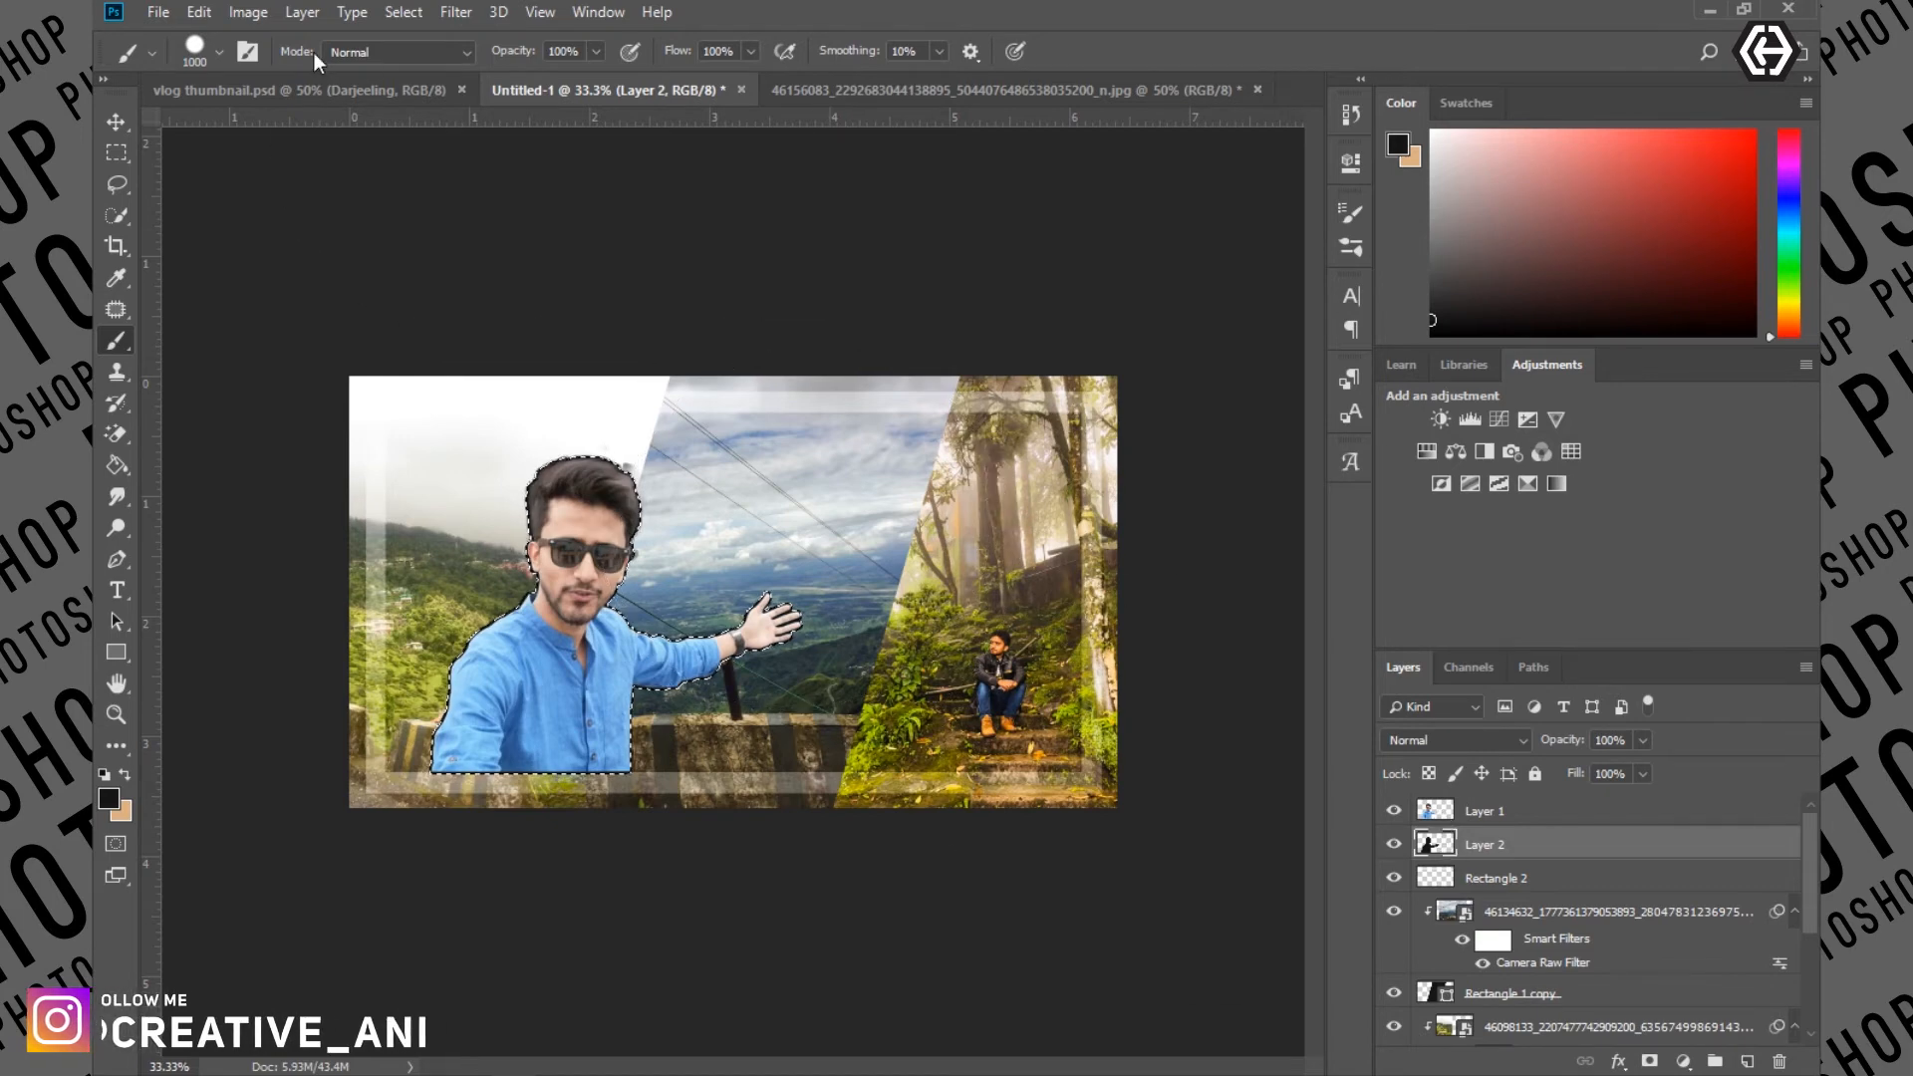
left_click(418, 10)
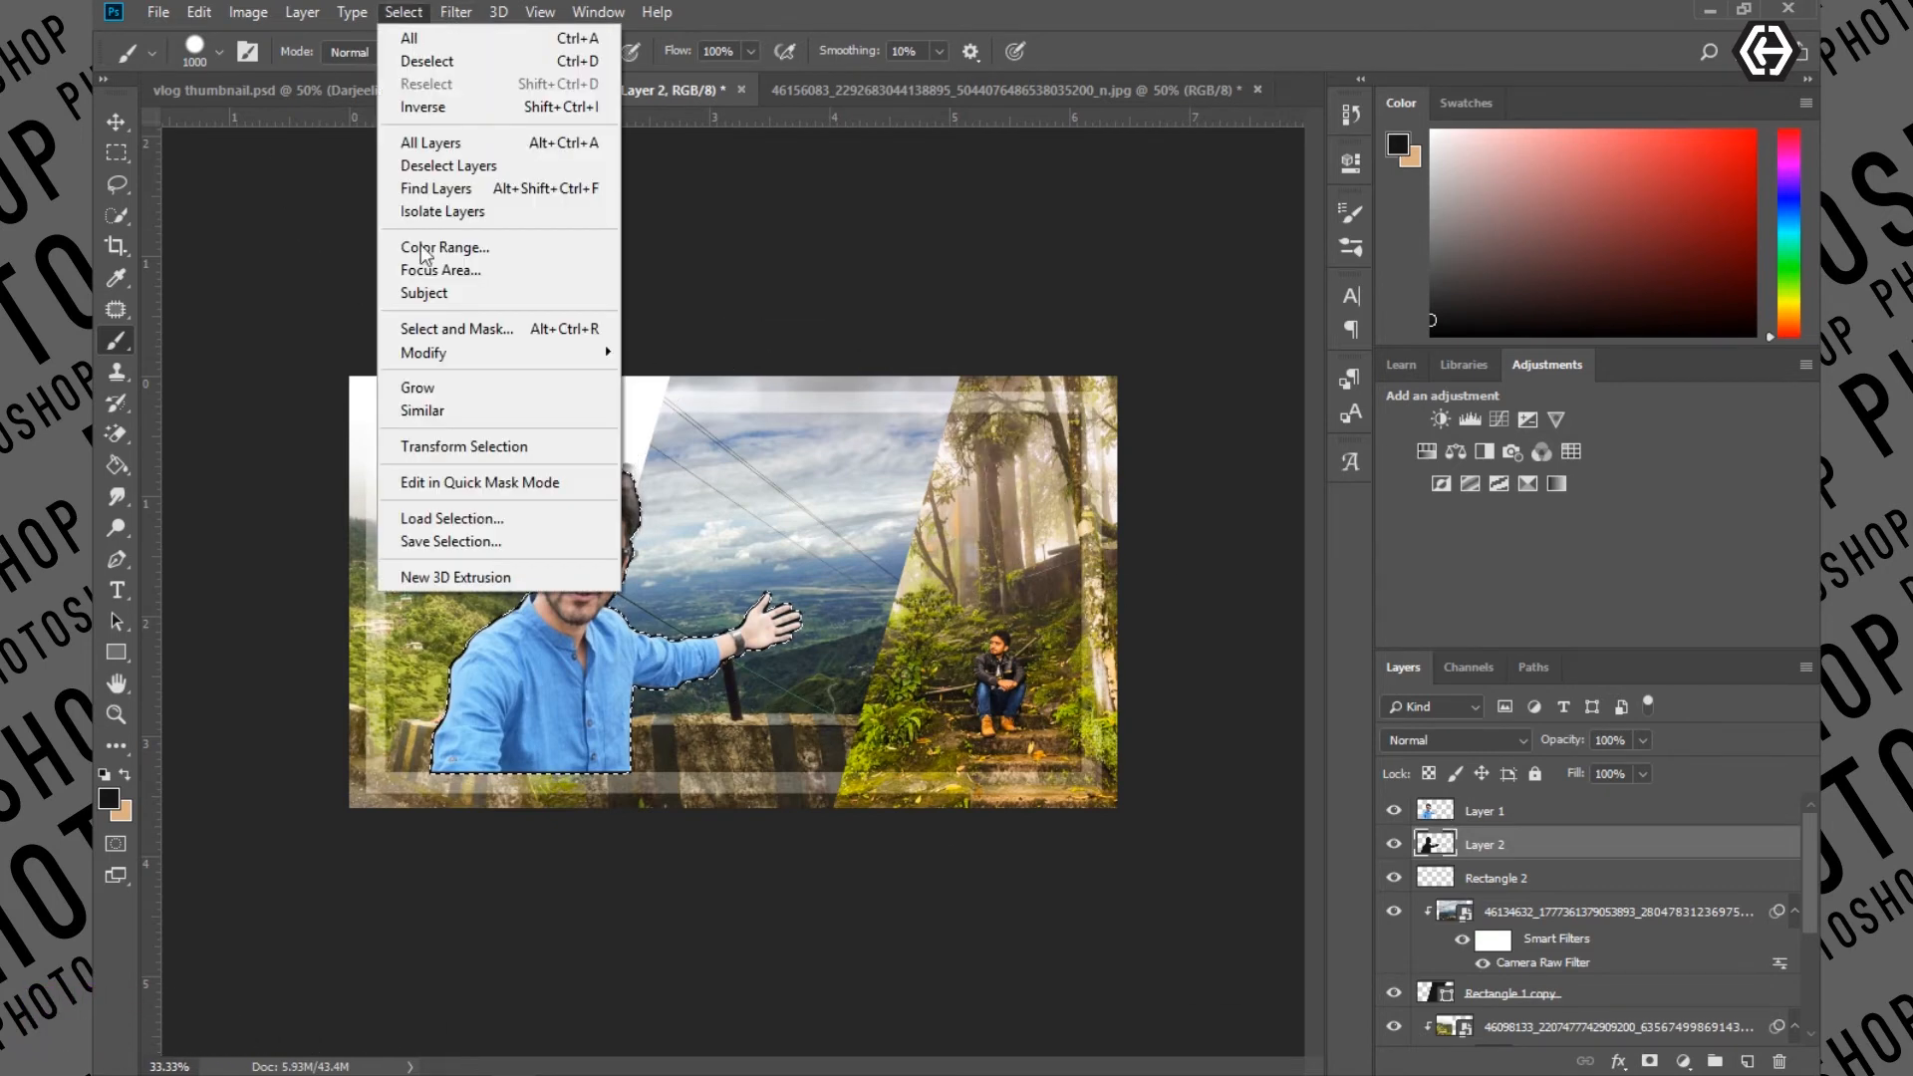
left_click(663, 375)
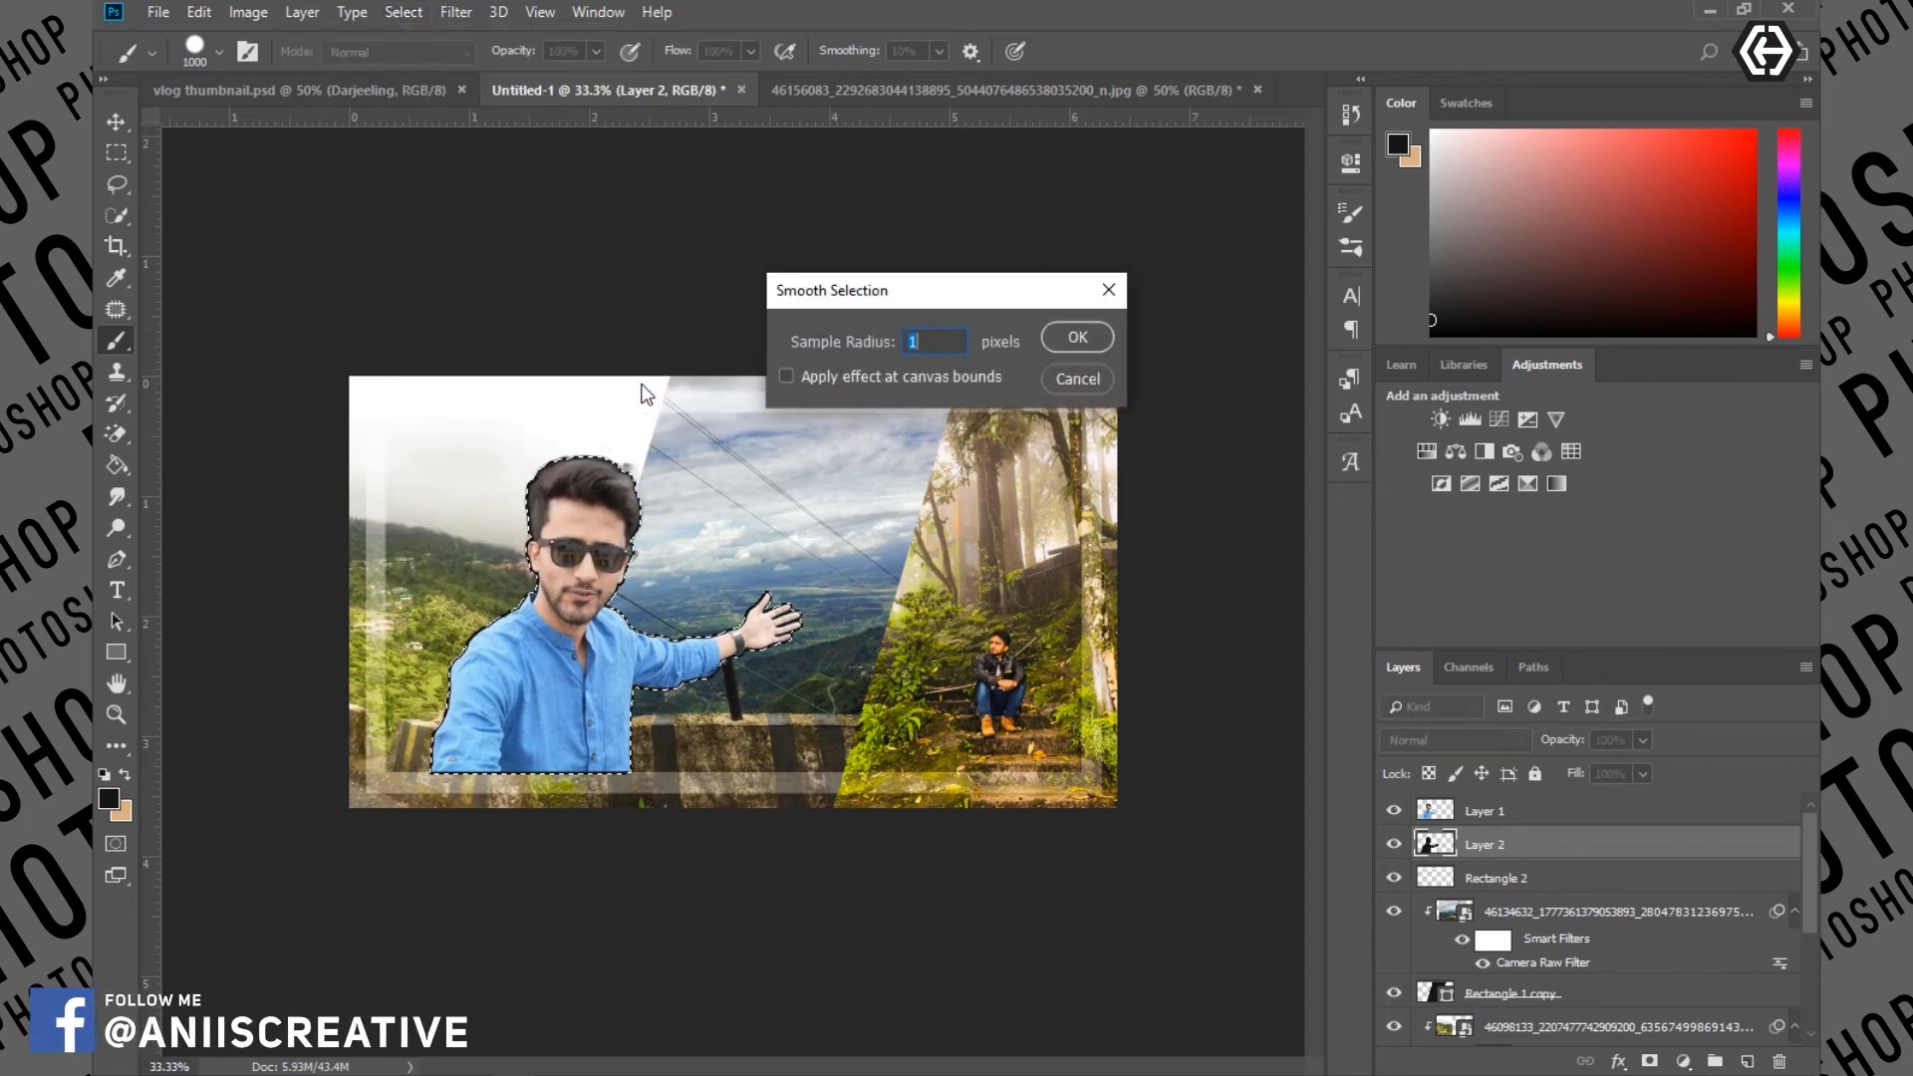
left_click(1067, 348)
Expand the selection outward twice beyond the black outline
left_click(404, 12)
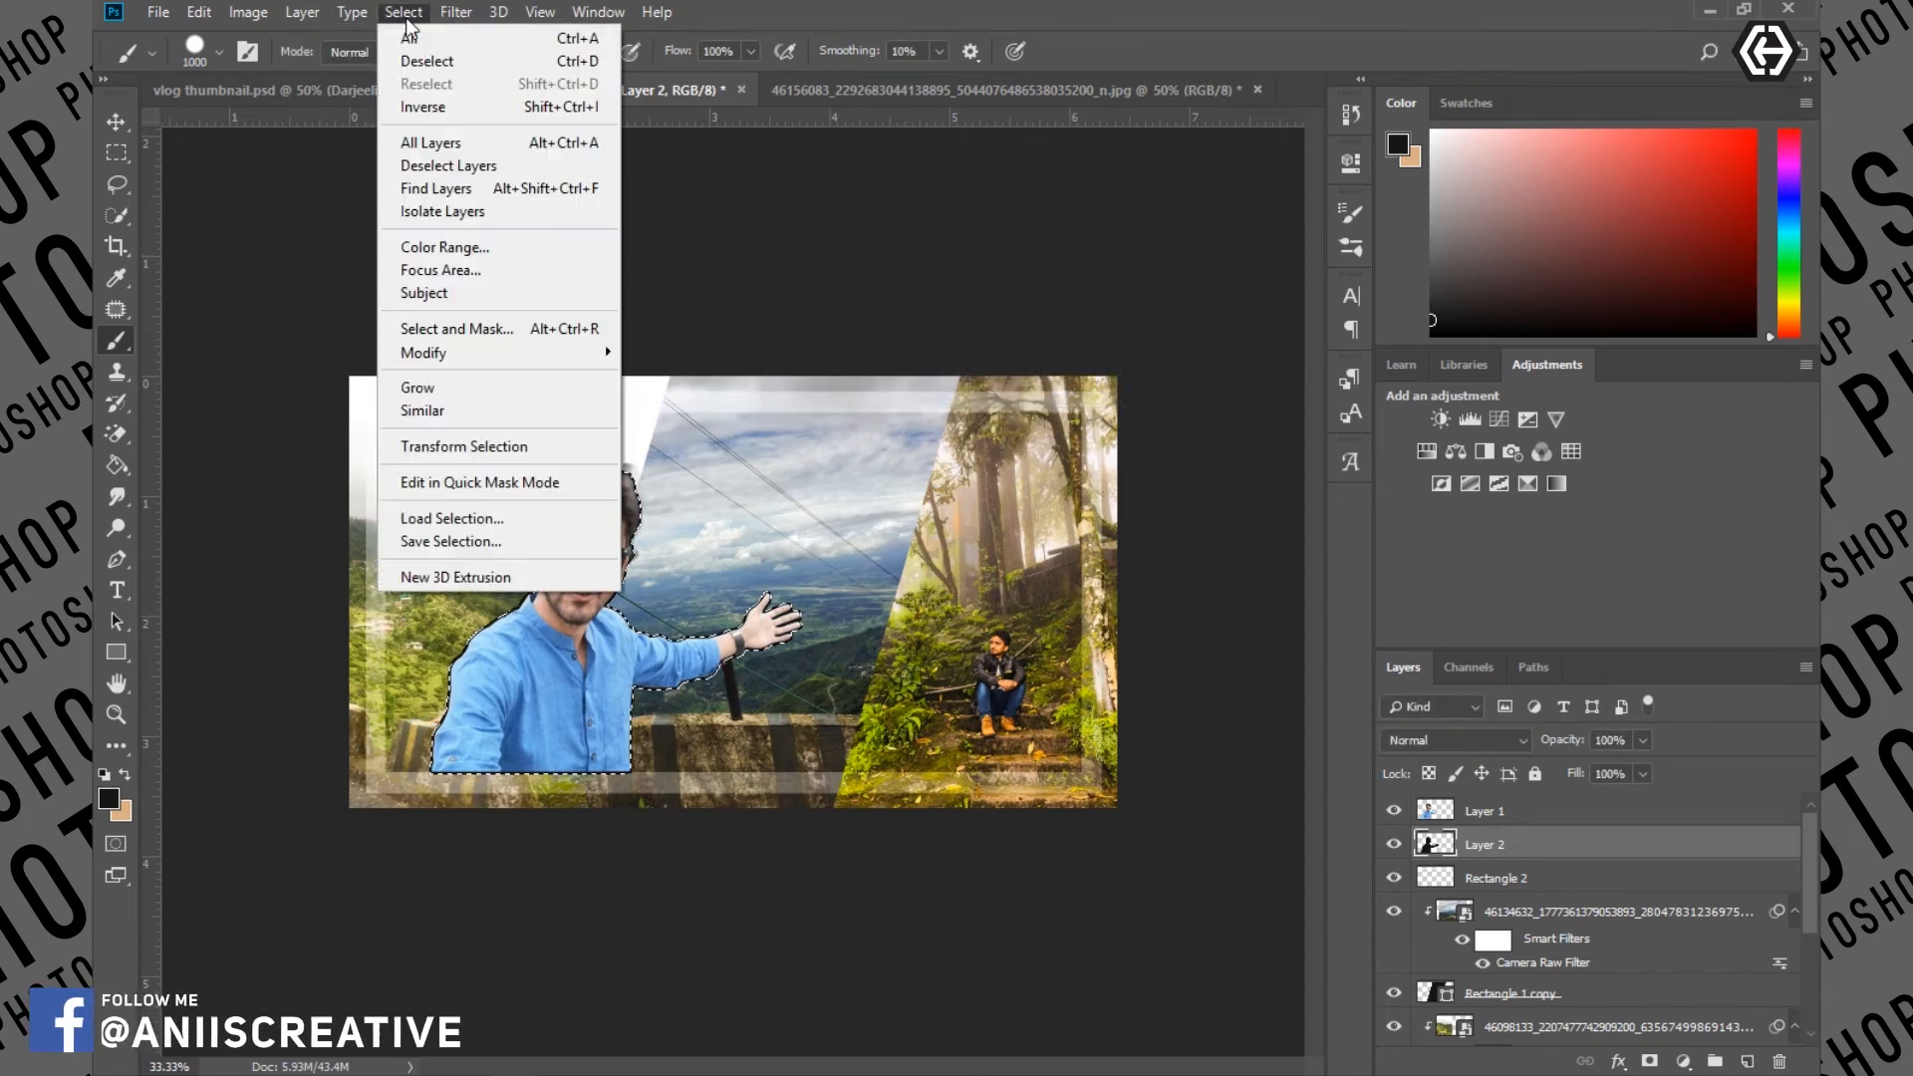
mouse_move(558, 354)
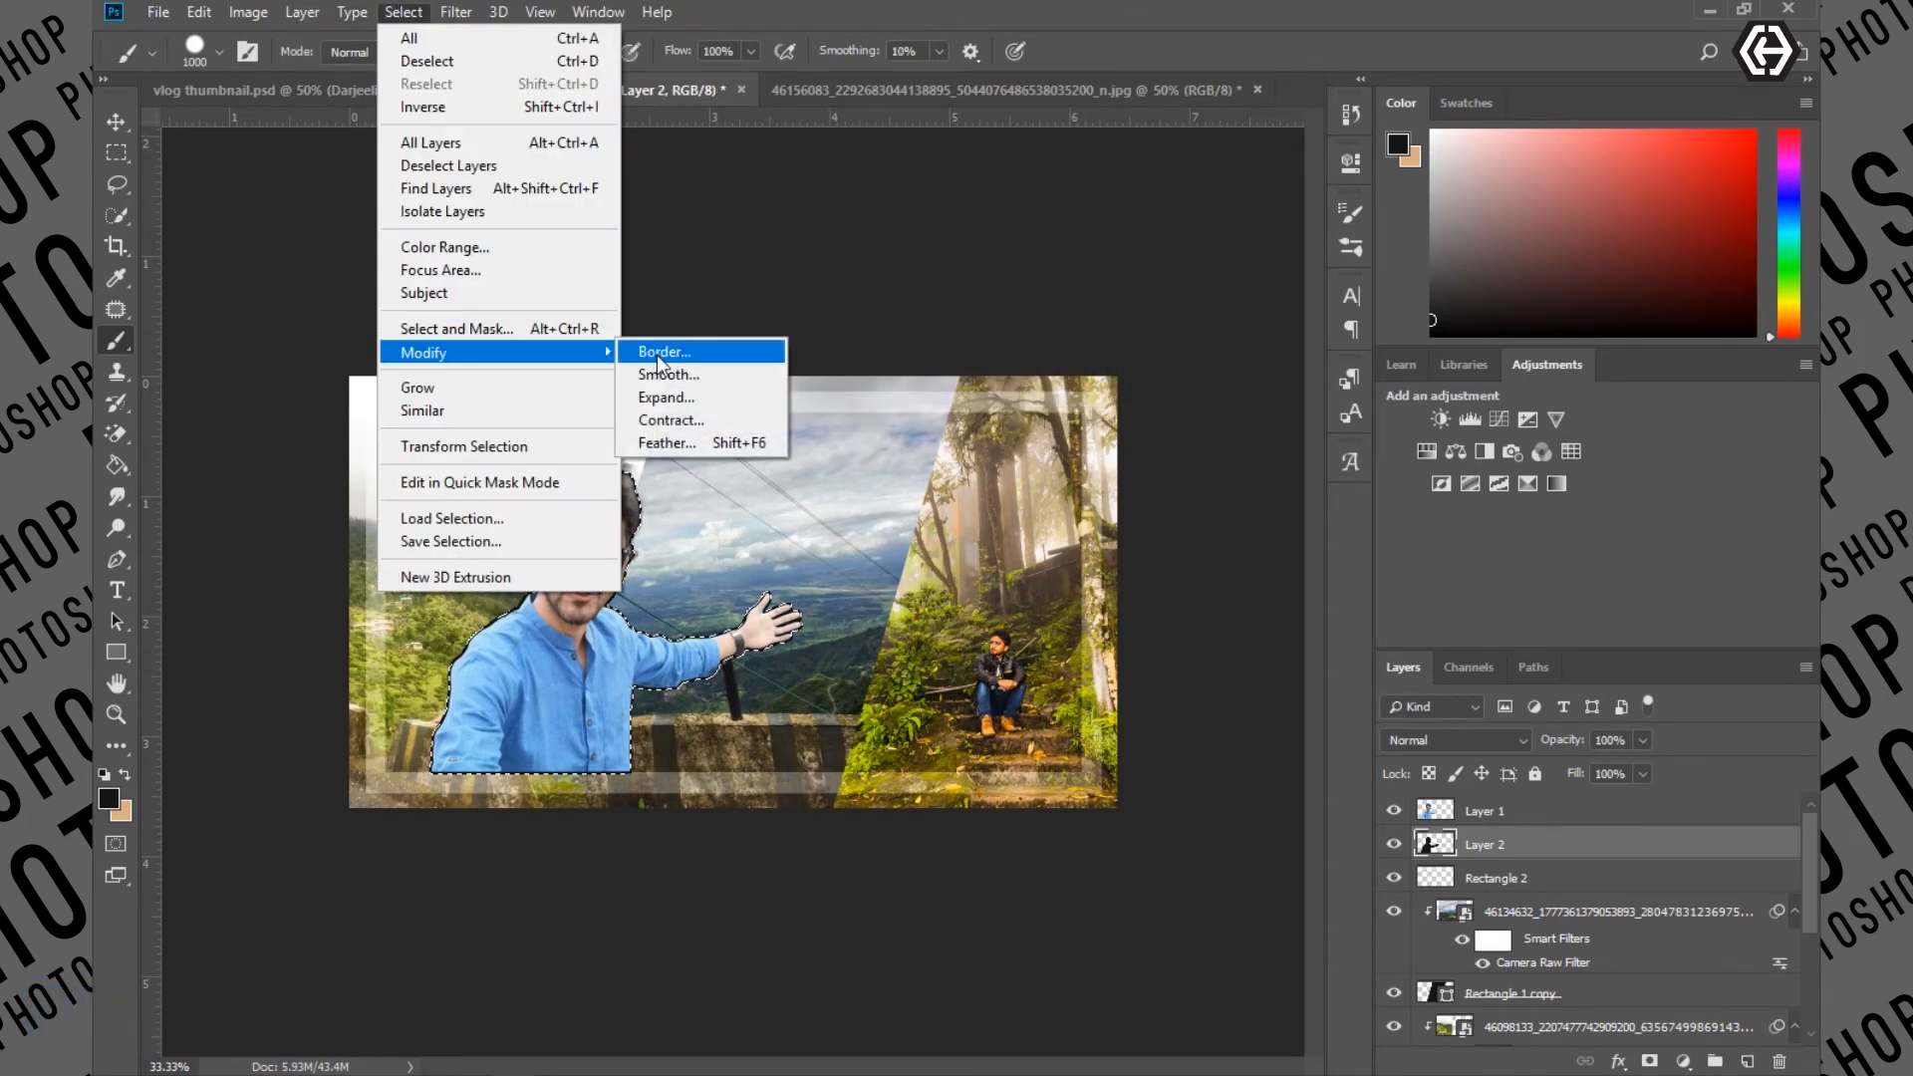
left_click(691, 395)
left_click(1067, 337)
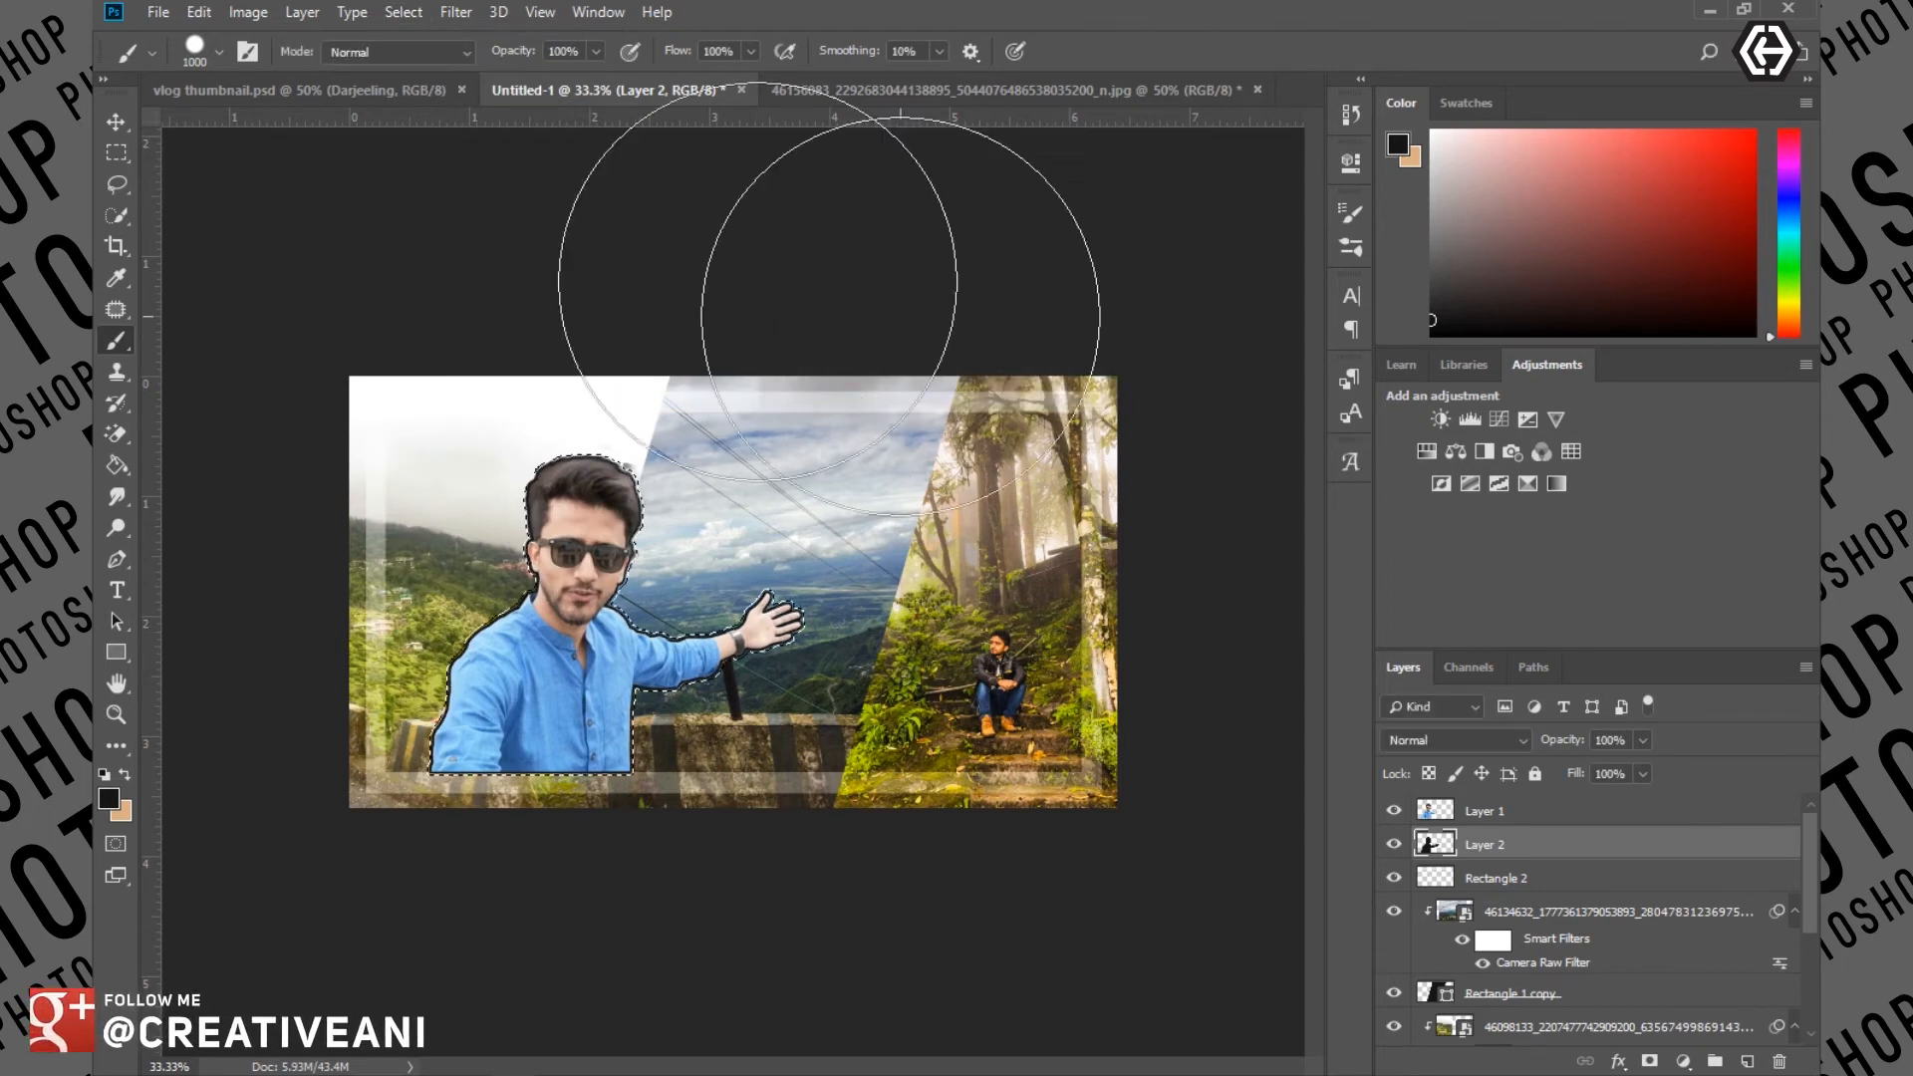
left_click(403, 12)
mouse_move(534, 354)
left_click(696, 397)
left_click(1063, 337)
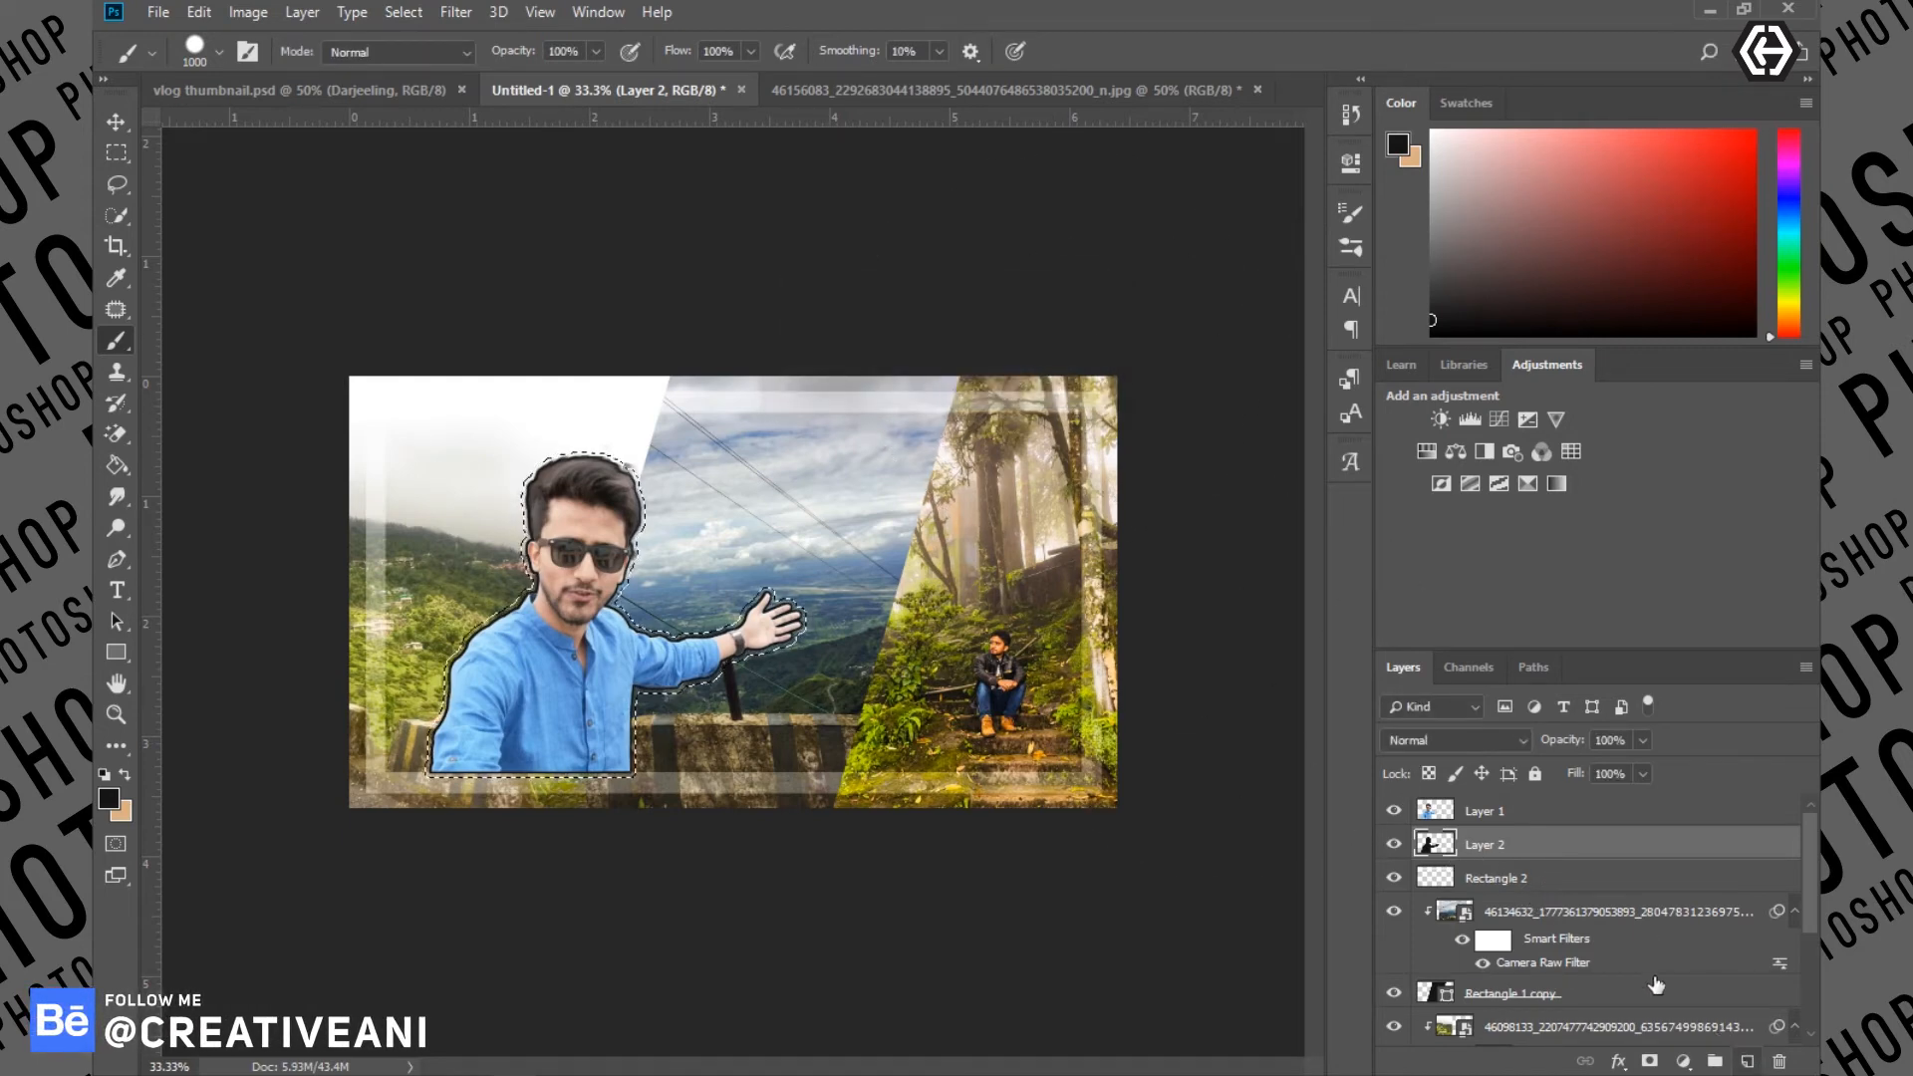
Add a new layer beneath the black outline layer and paint the expanded selection white with the 1000 px brush
left_click(1616, 883)
left_click(1748, 1062)
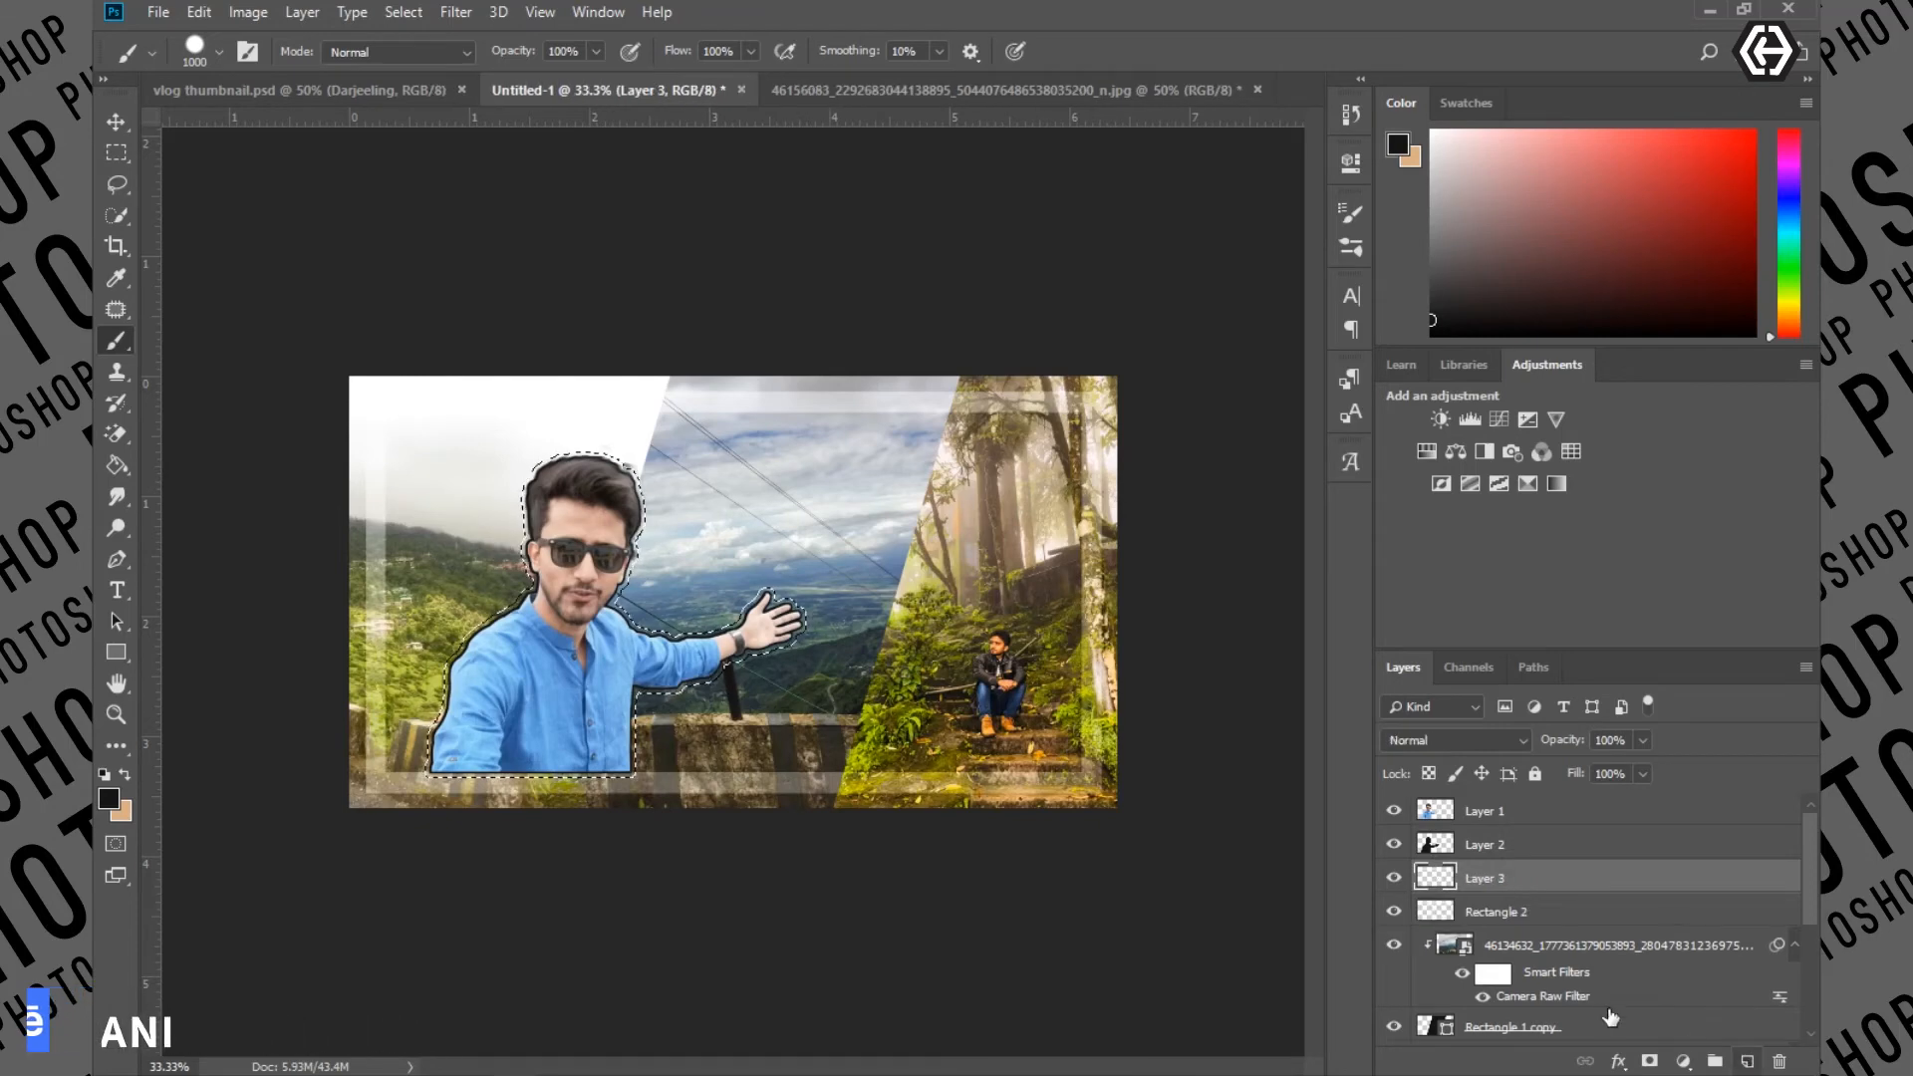
left_click(108, 798)
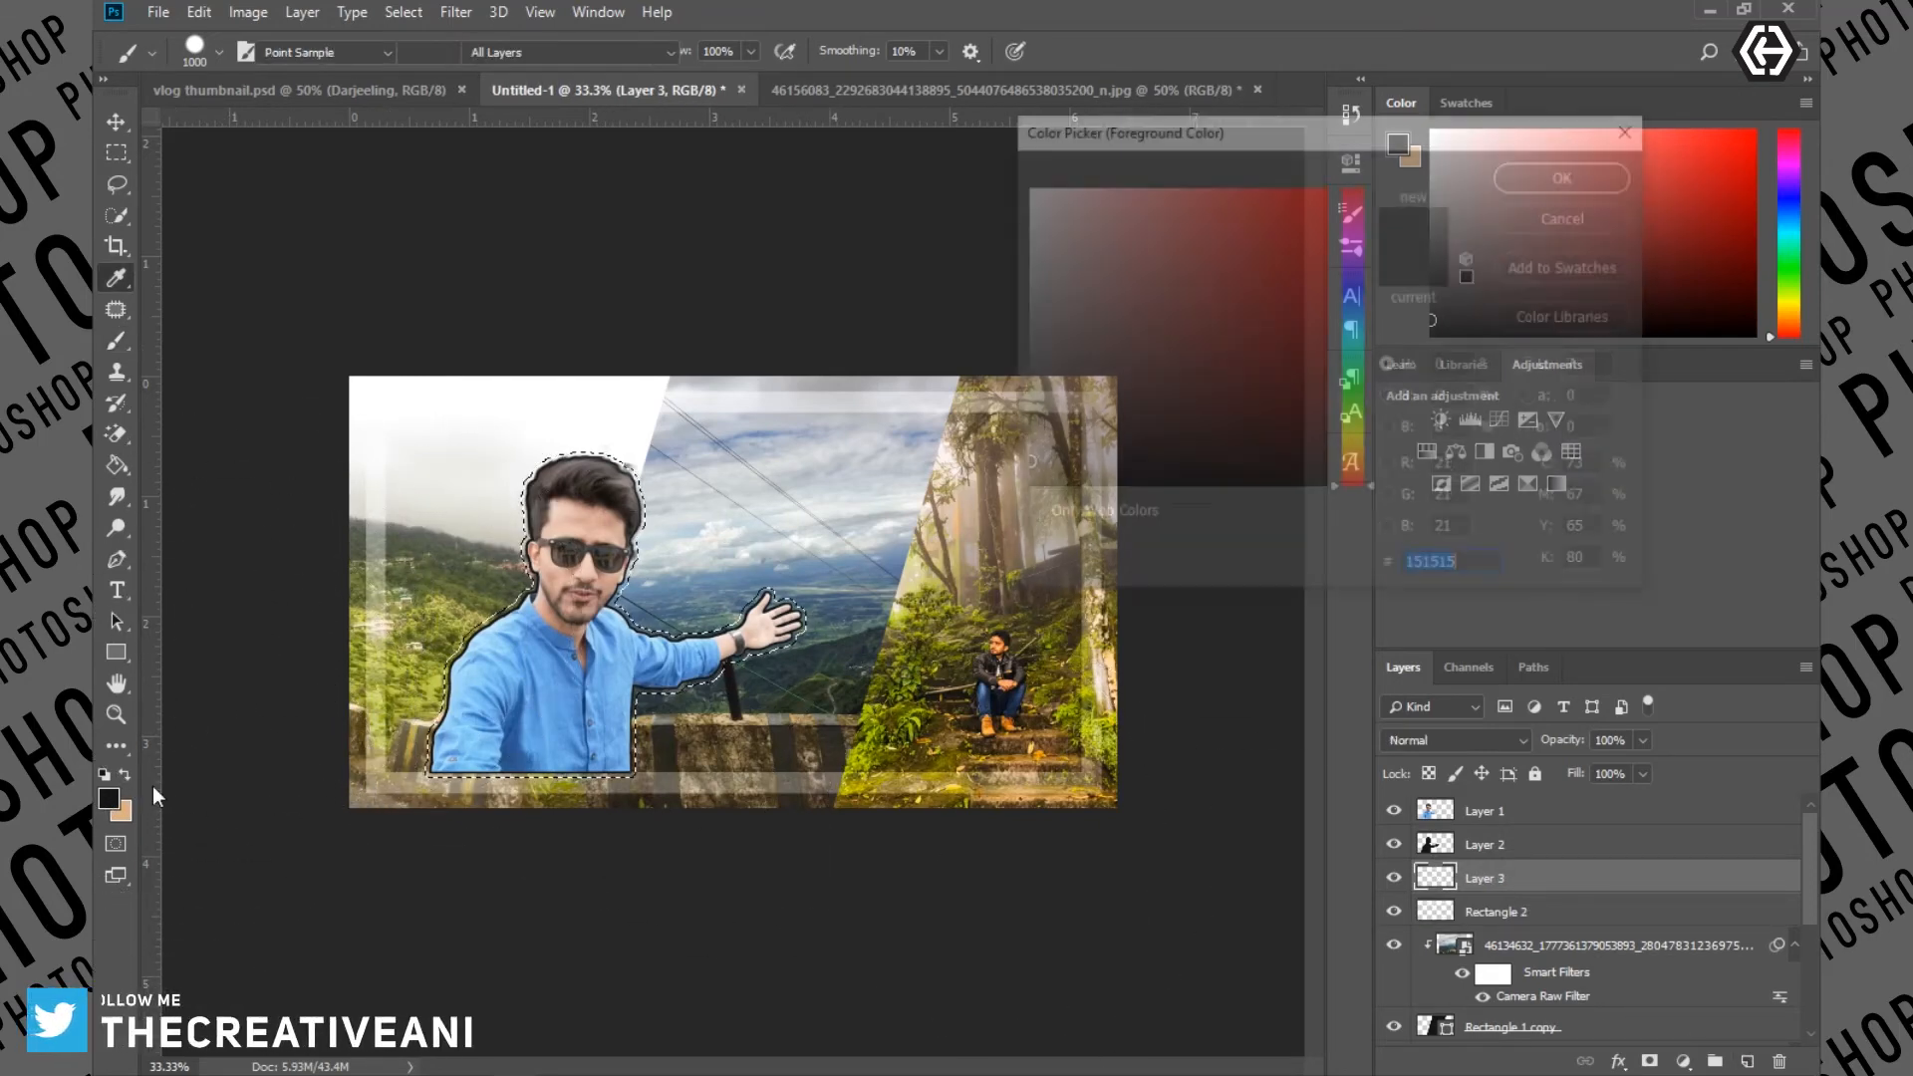
left_click(1552, 173)
mouse_move(653, 533)
left_mouse_down()
mouse_move(562, 490)
mouse_move(464, 770)
left_mouse_up()
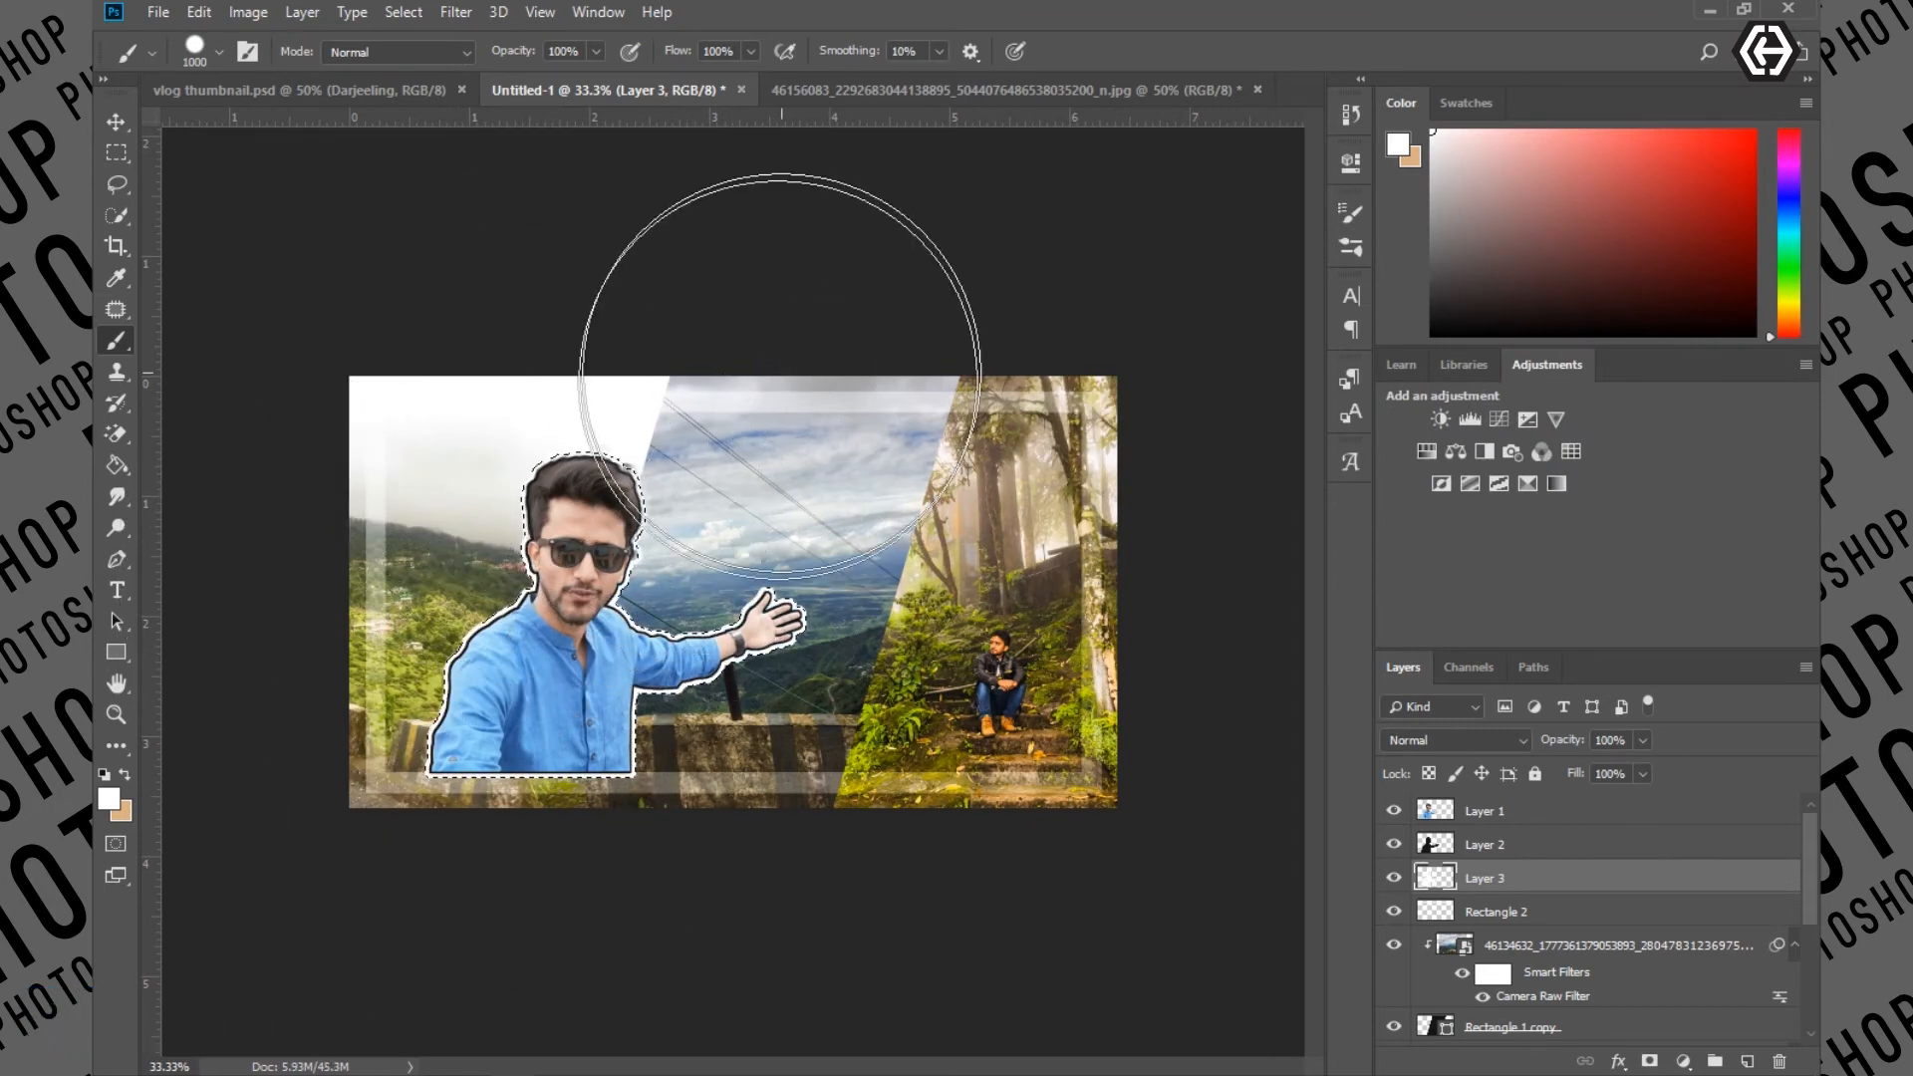
key("ctrl+d")
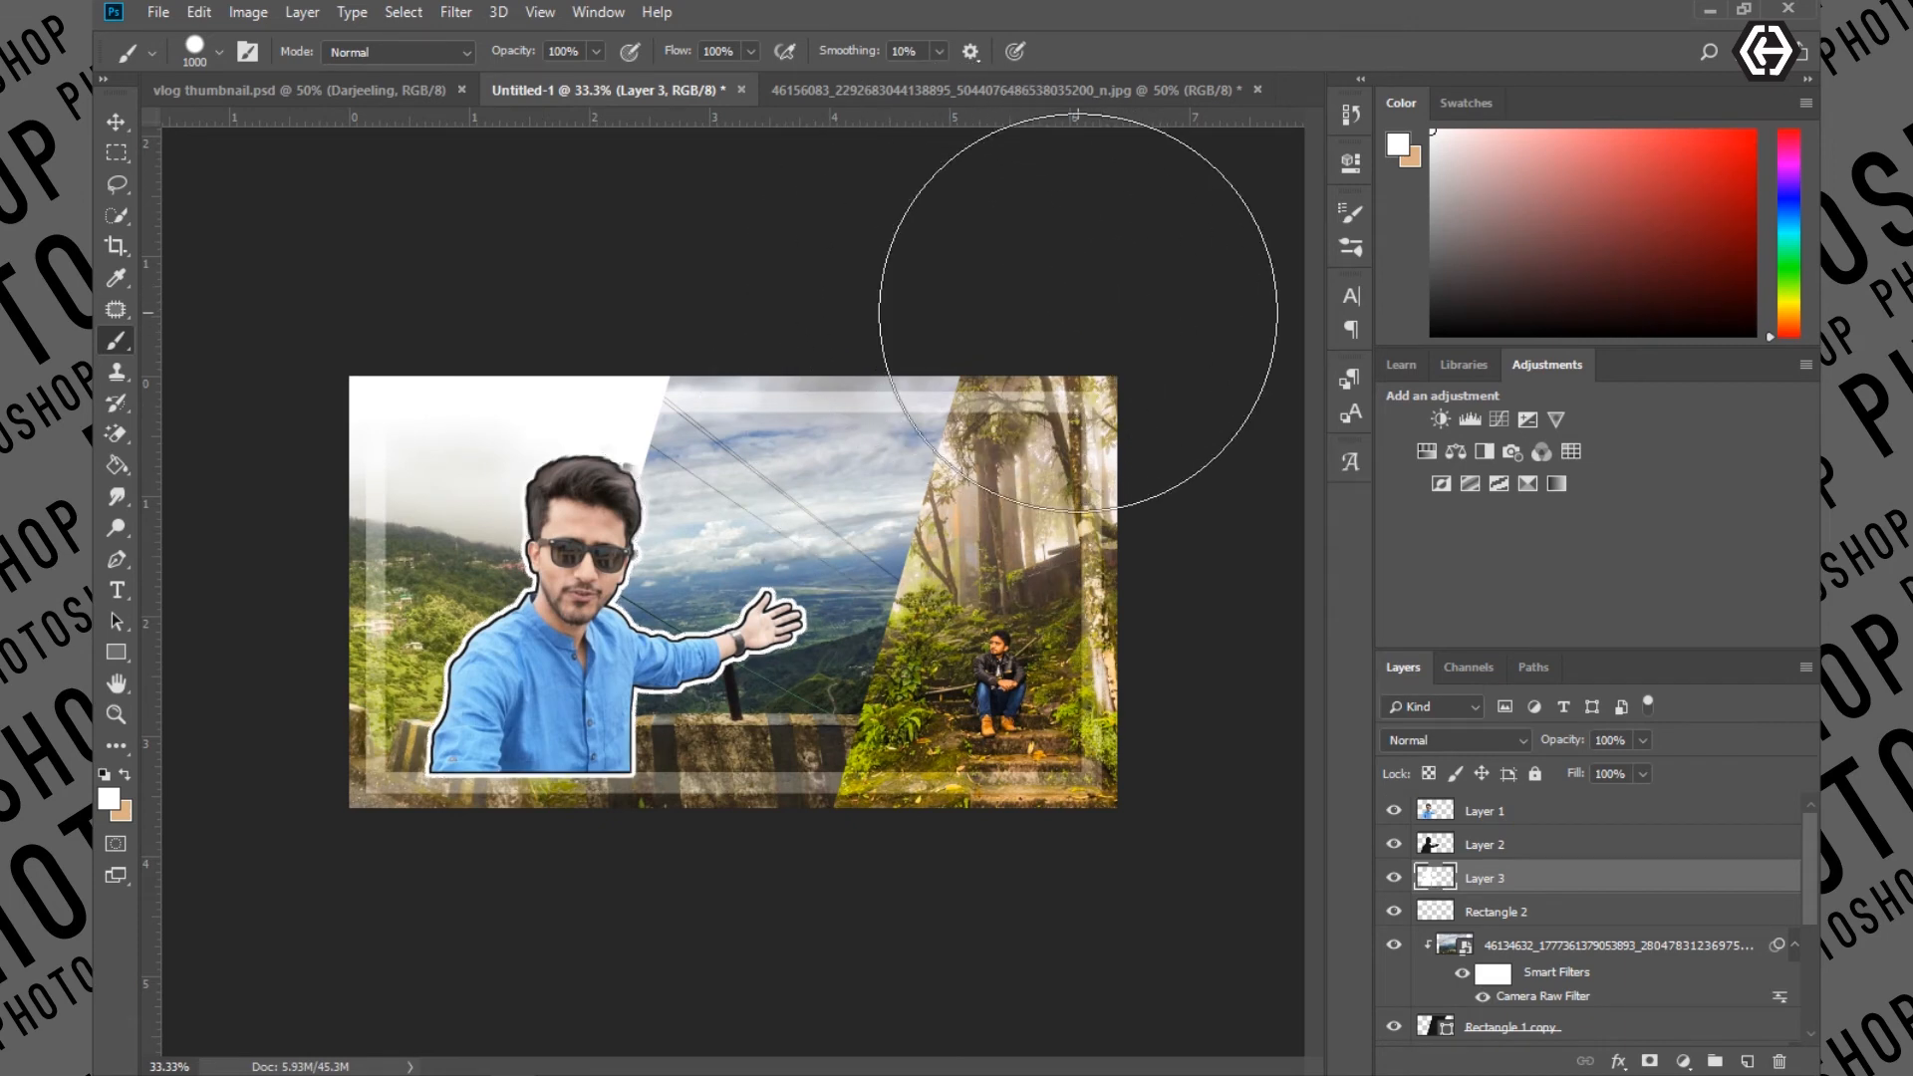
Compare the outlined cut-out with the finished design in vlog thumbnail.psd
mouse_move(588, 1073)
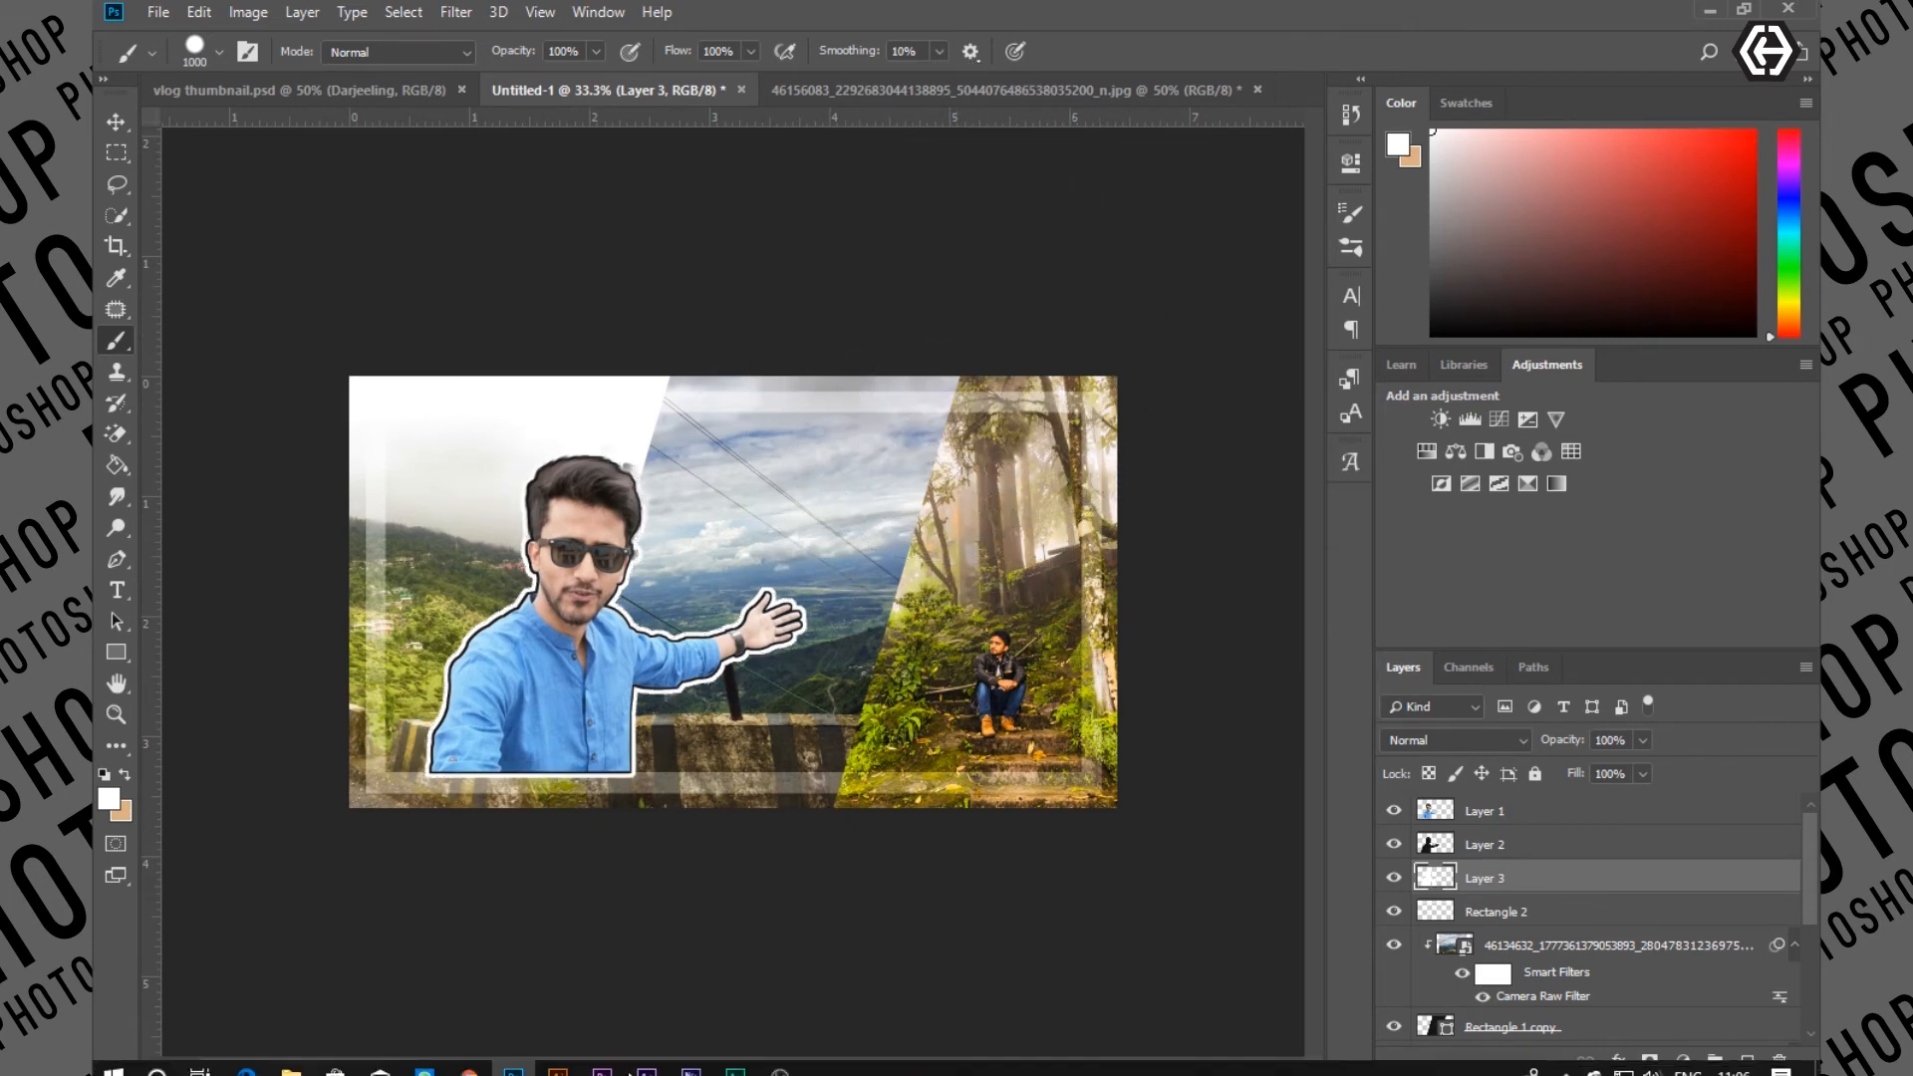
left_click(289, 86)
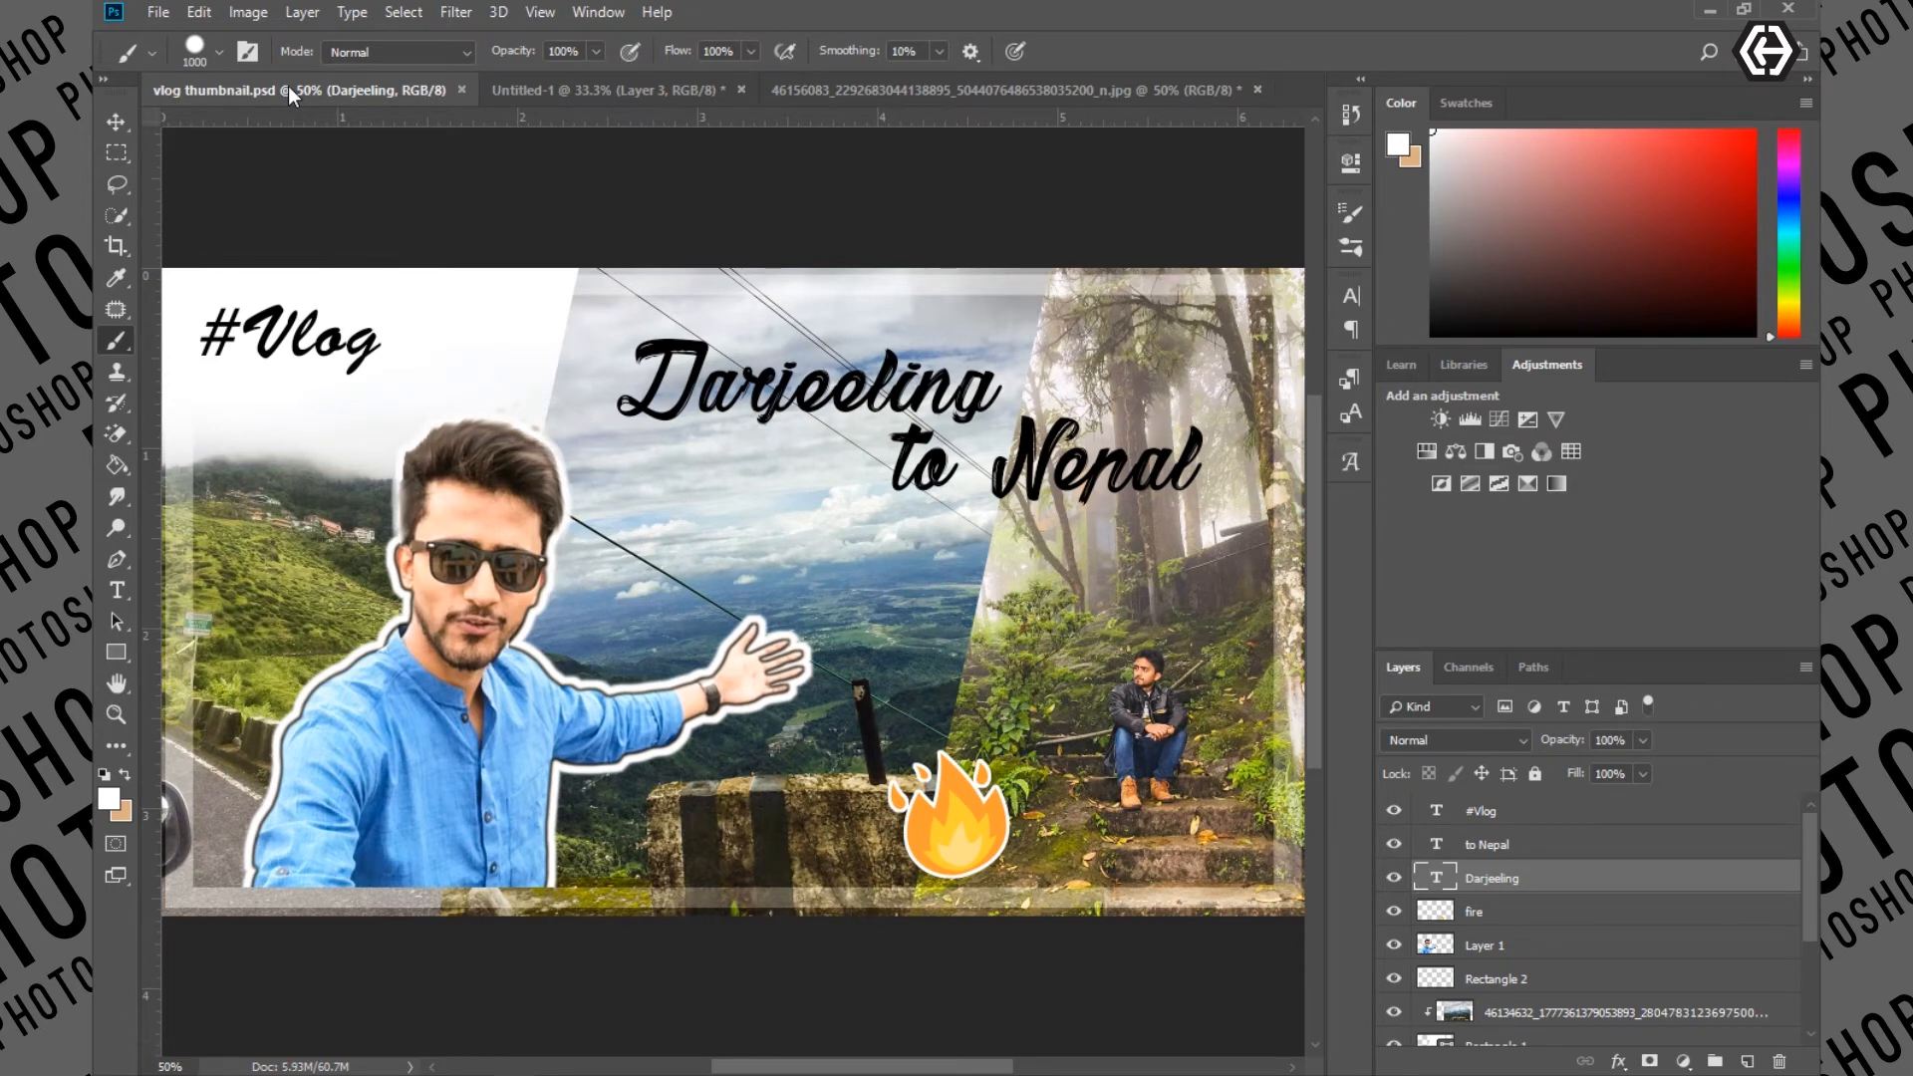
left_click(570, 87)
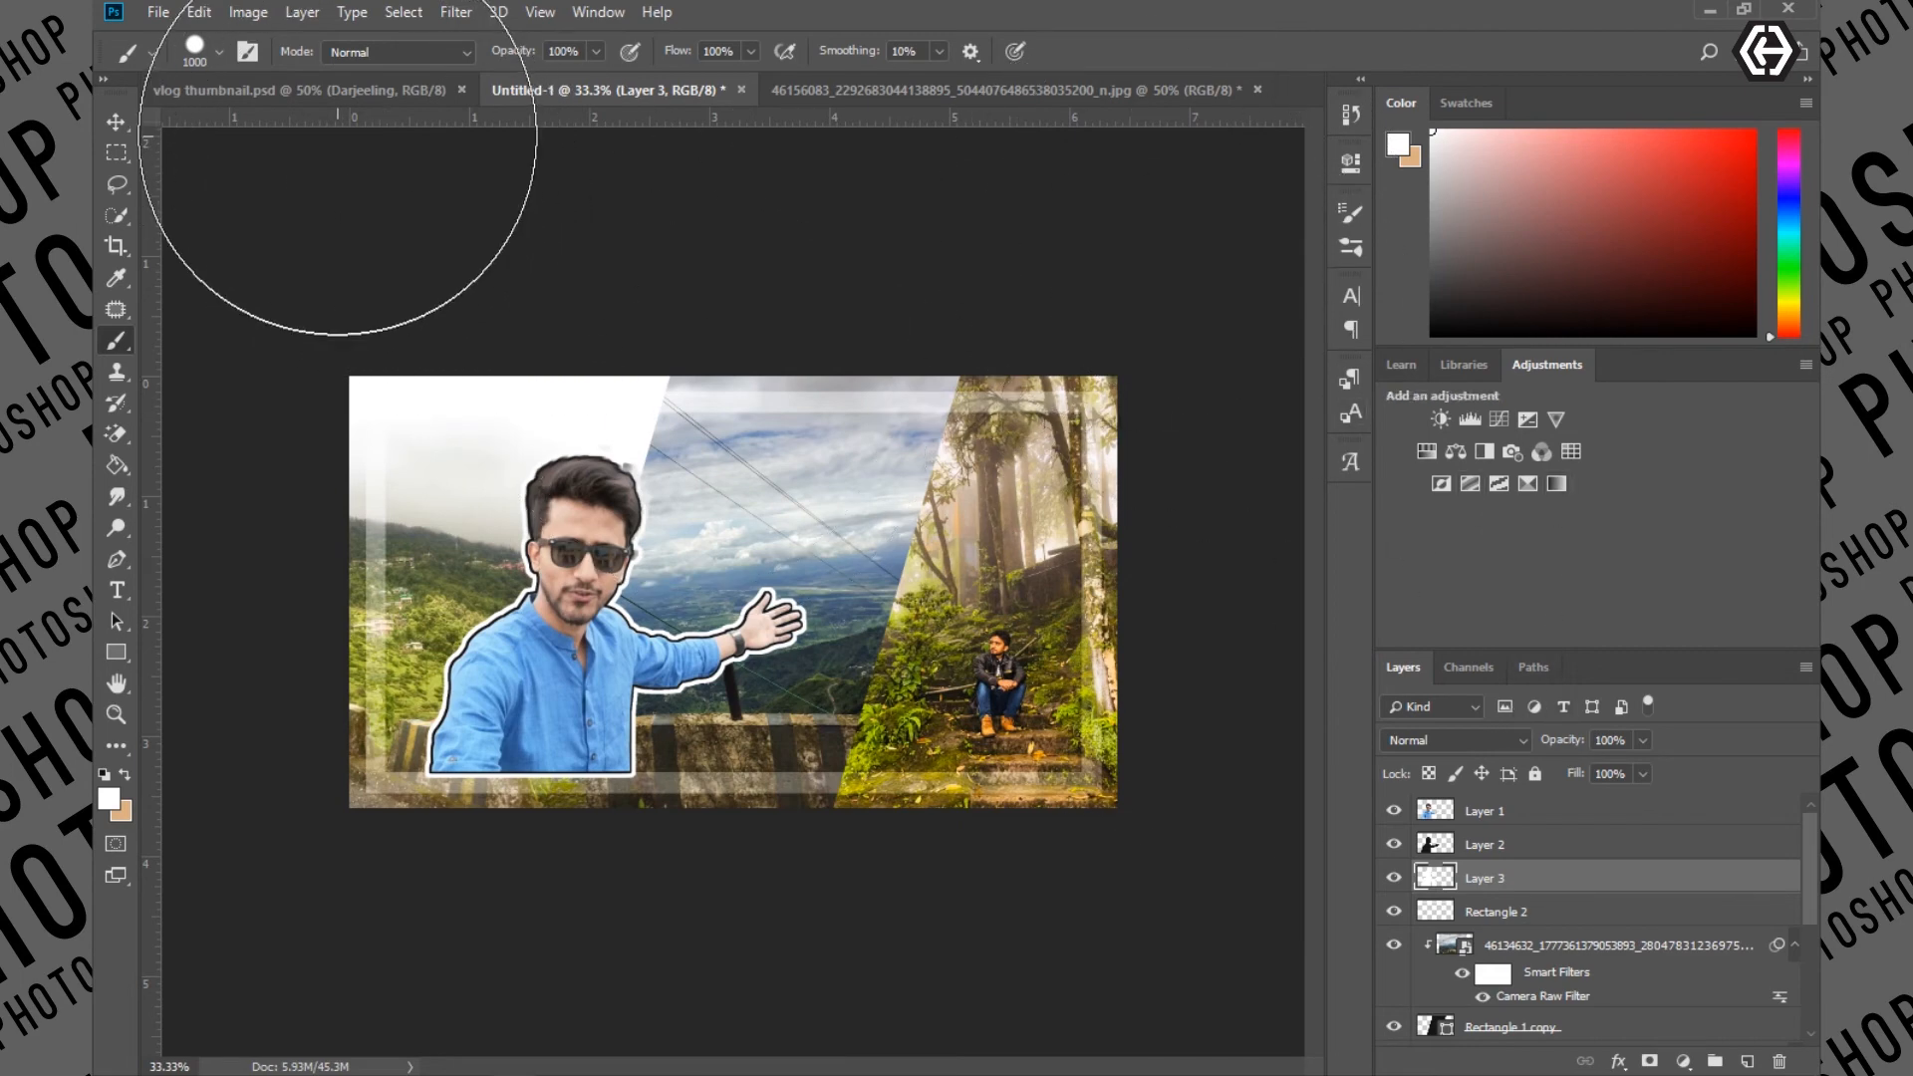
left_click(331, 92)
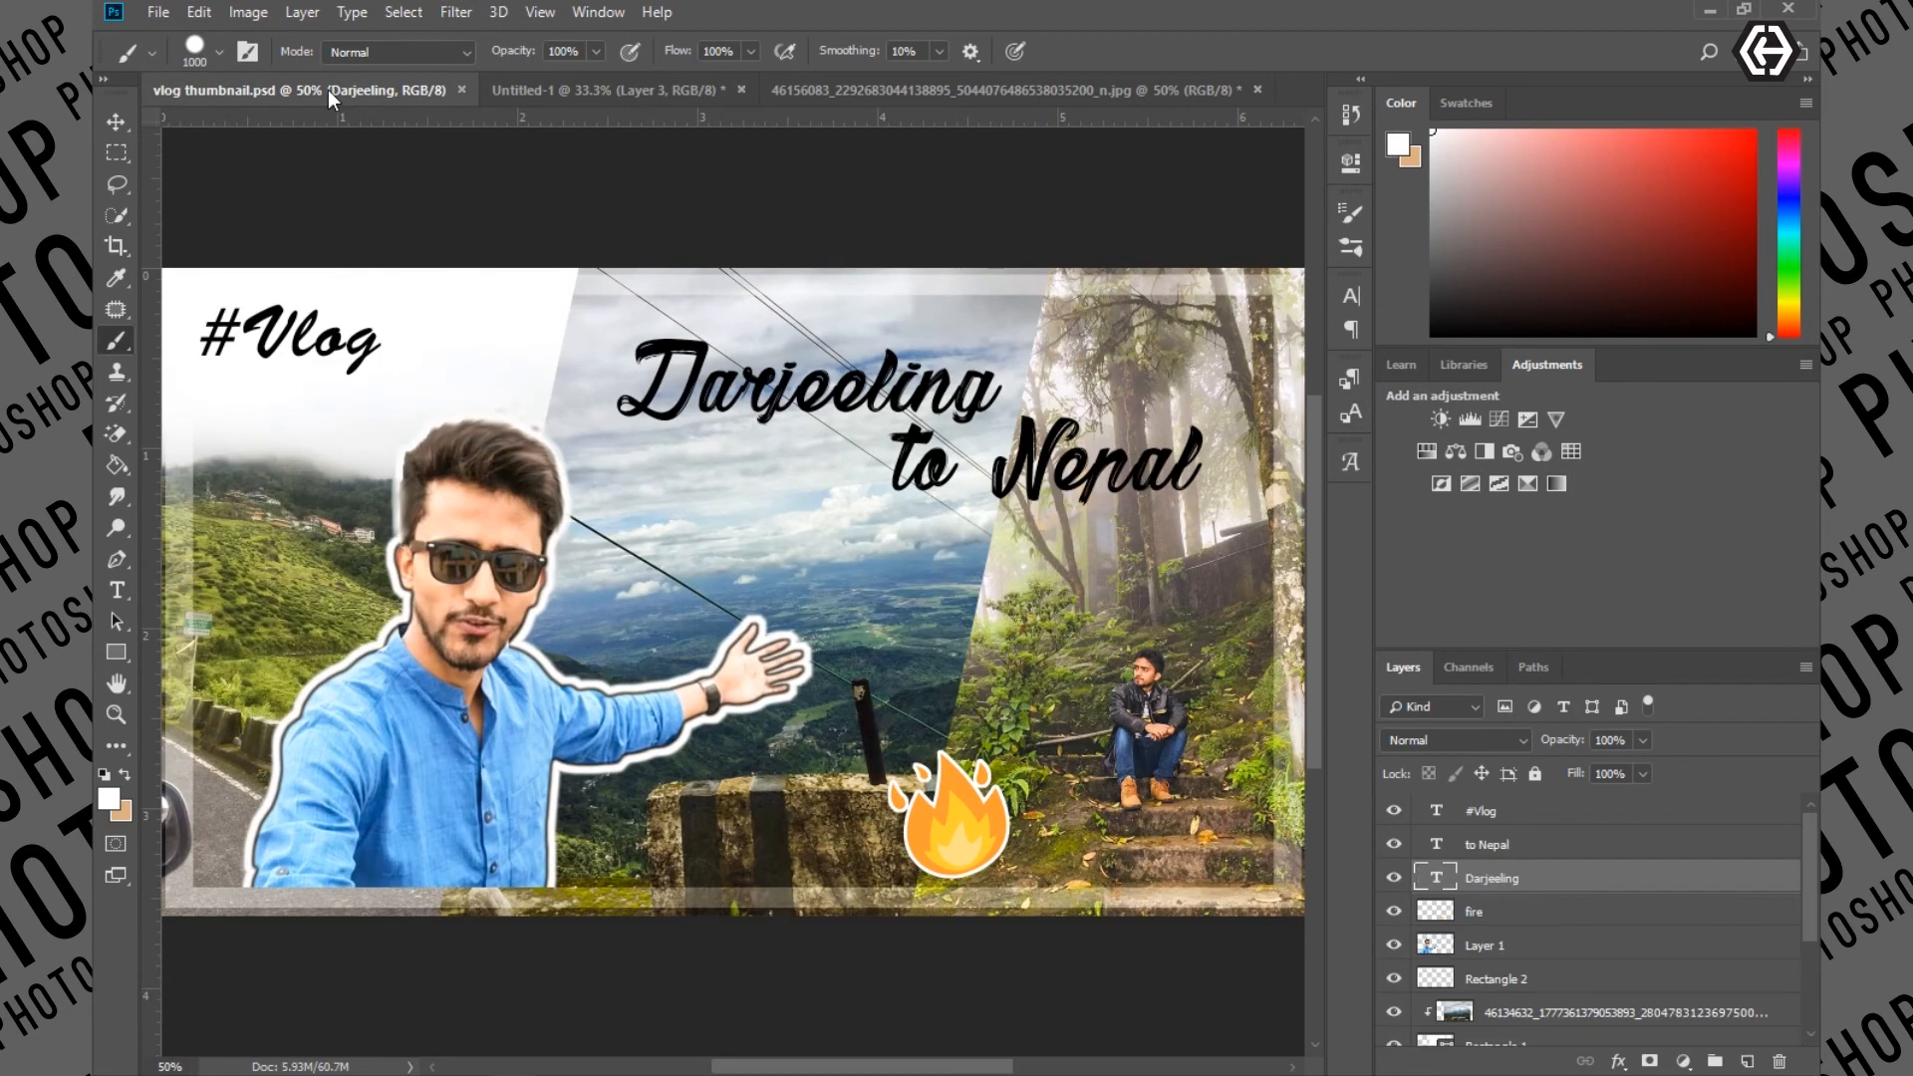
left_click(692, 88)
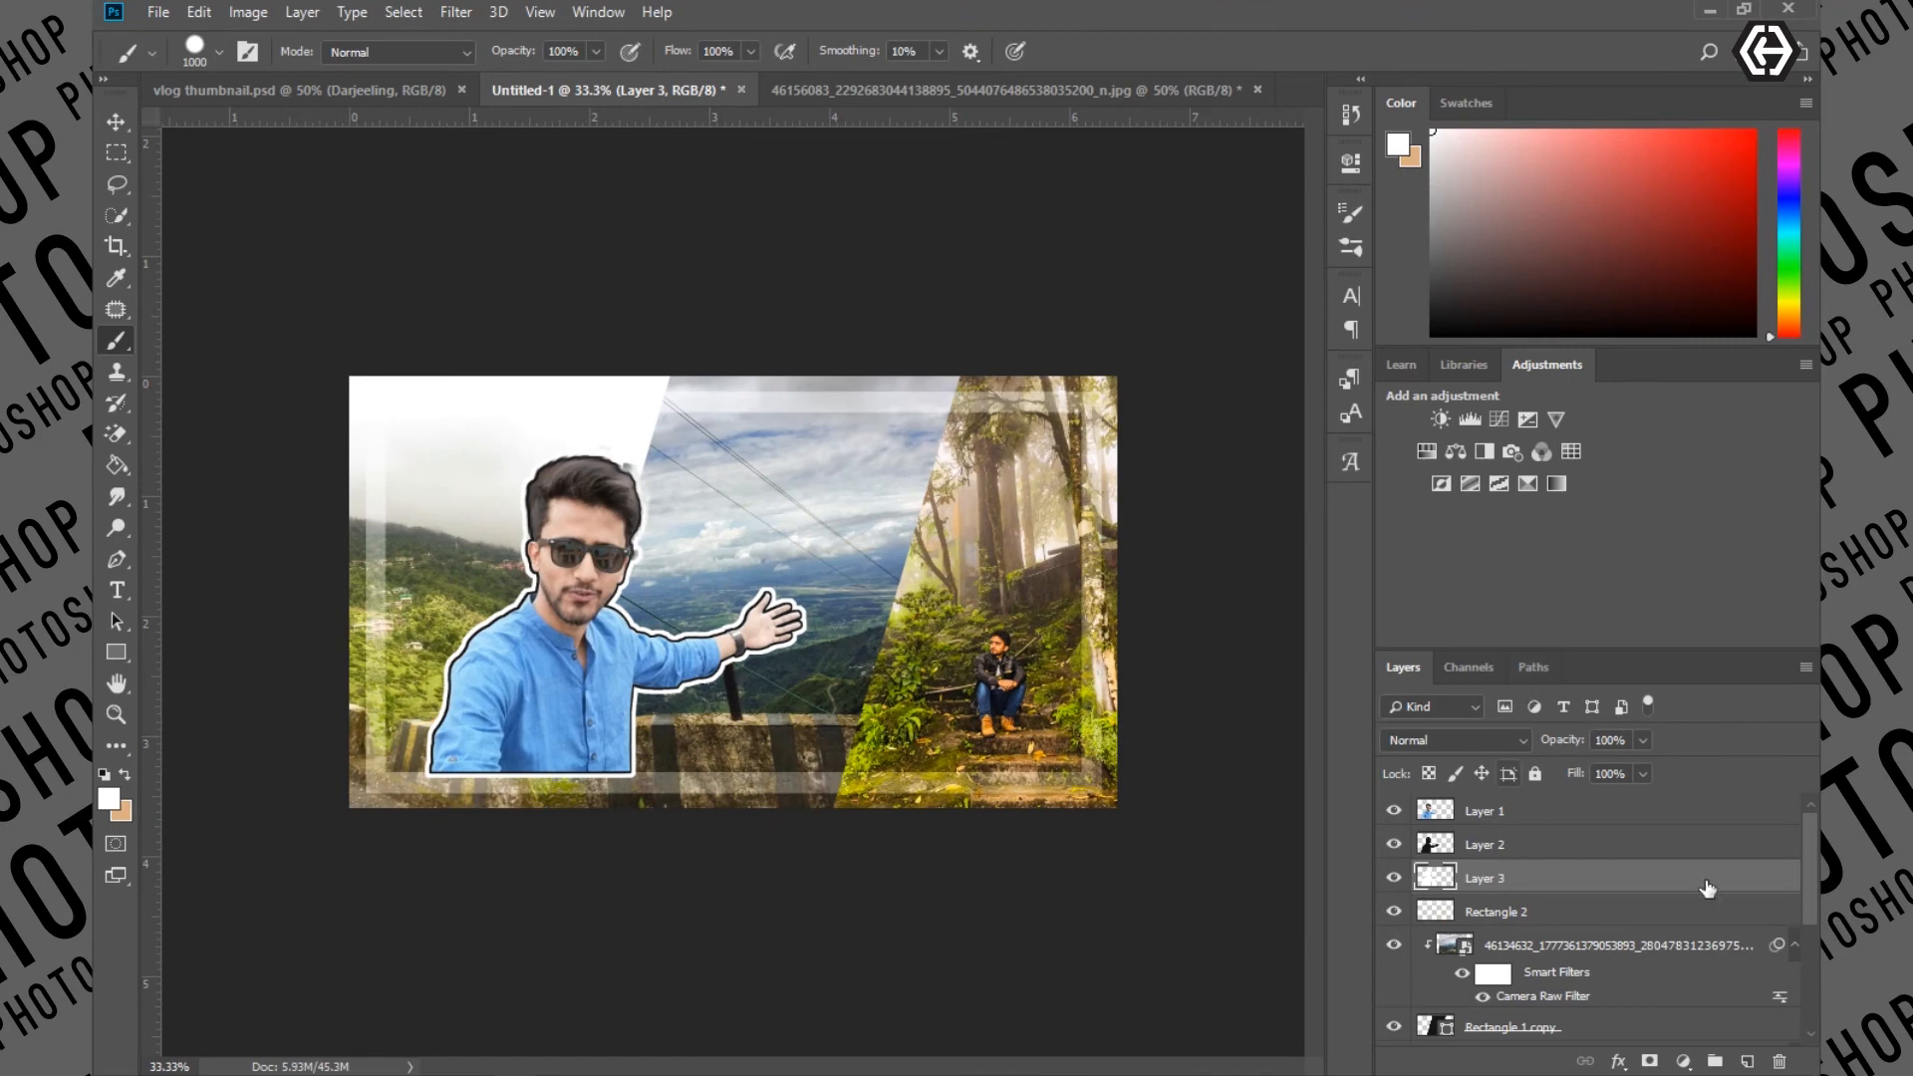
Merge the vlogger's layer with its black and white outline layers
left_click(1547, 824, "ctrl")
left_click(1549, 849, "ctrl")
right_click(1550, 849)
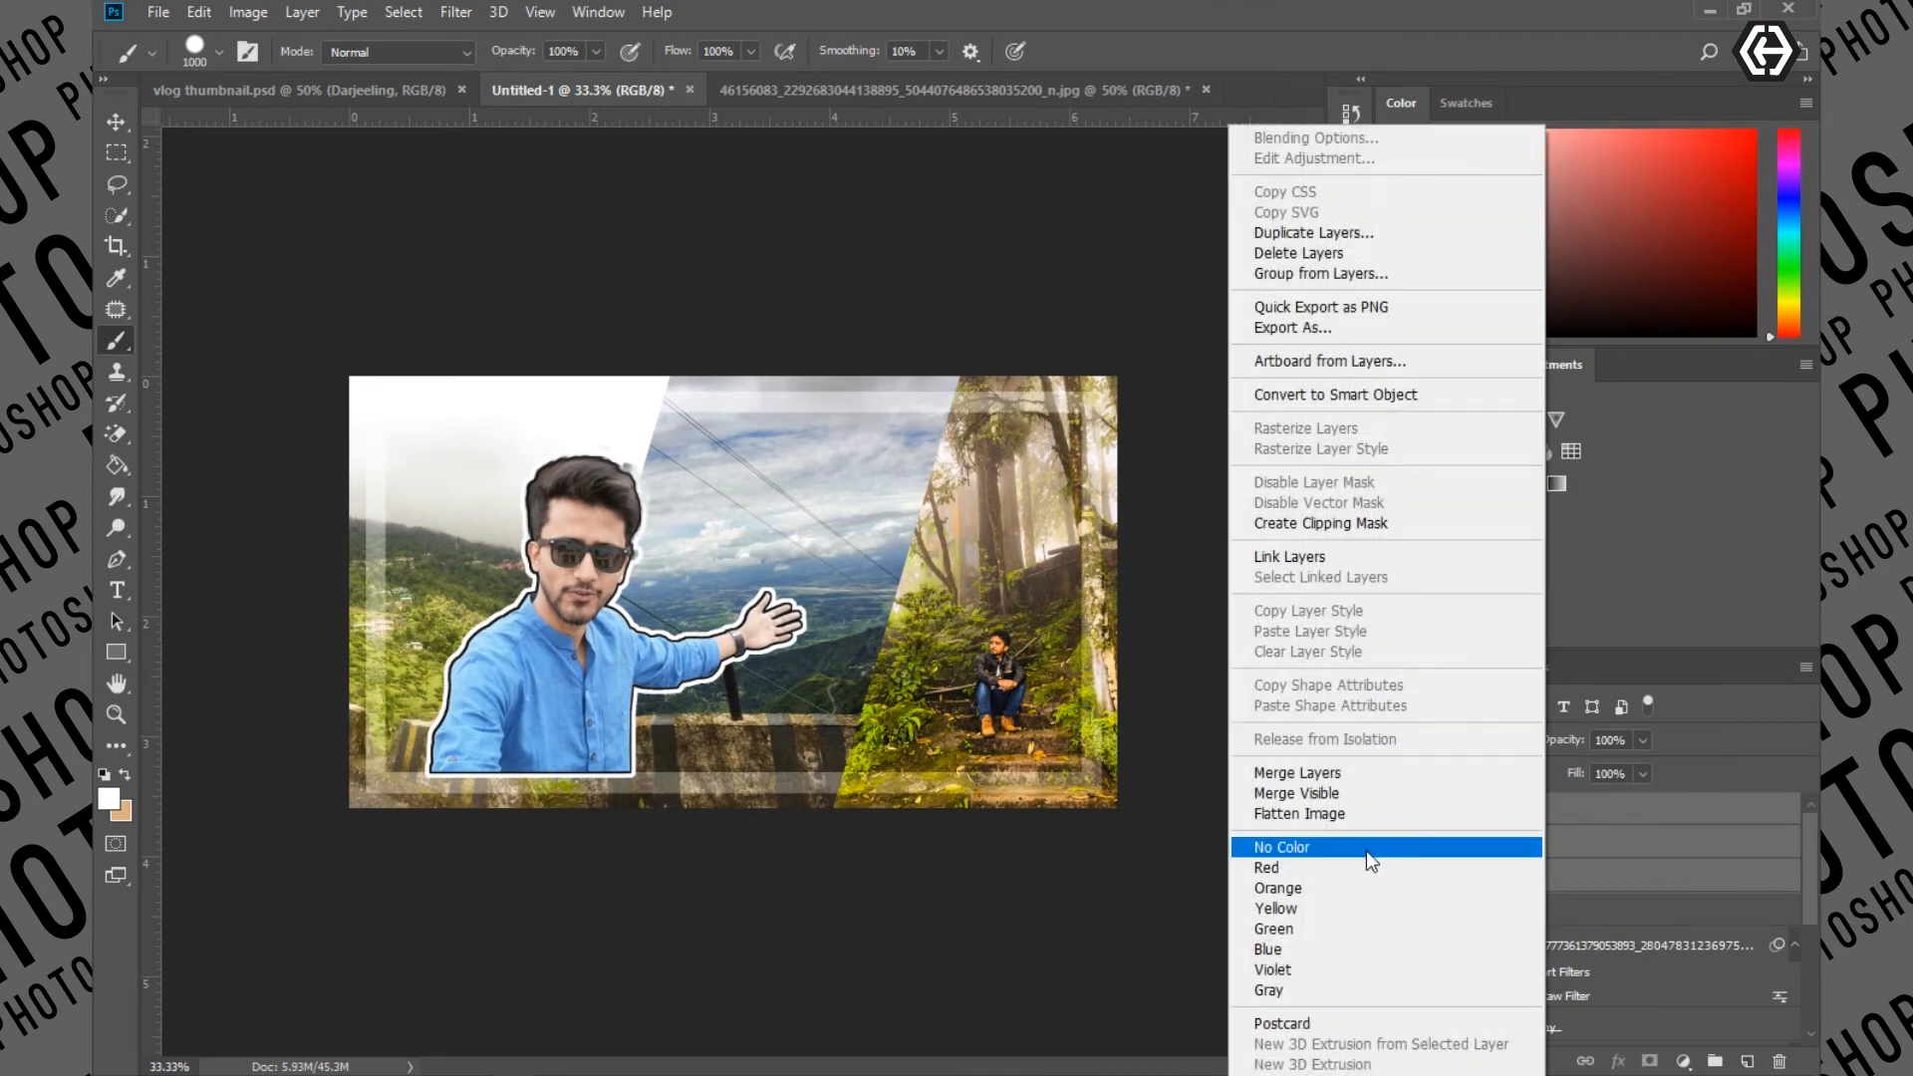
left_click(1359, 773)
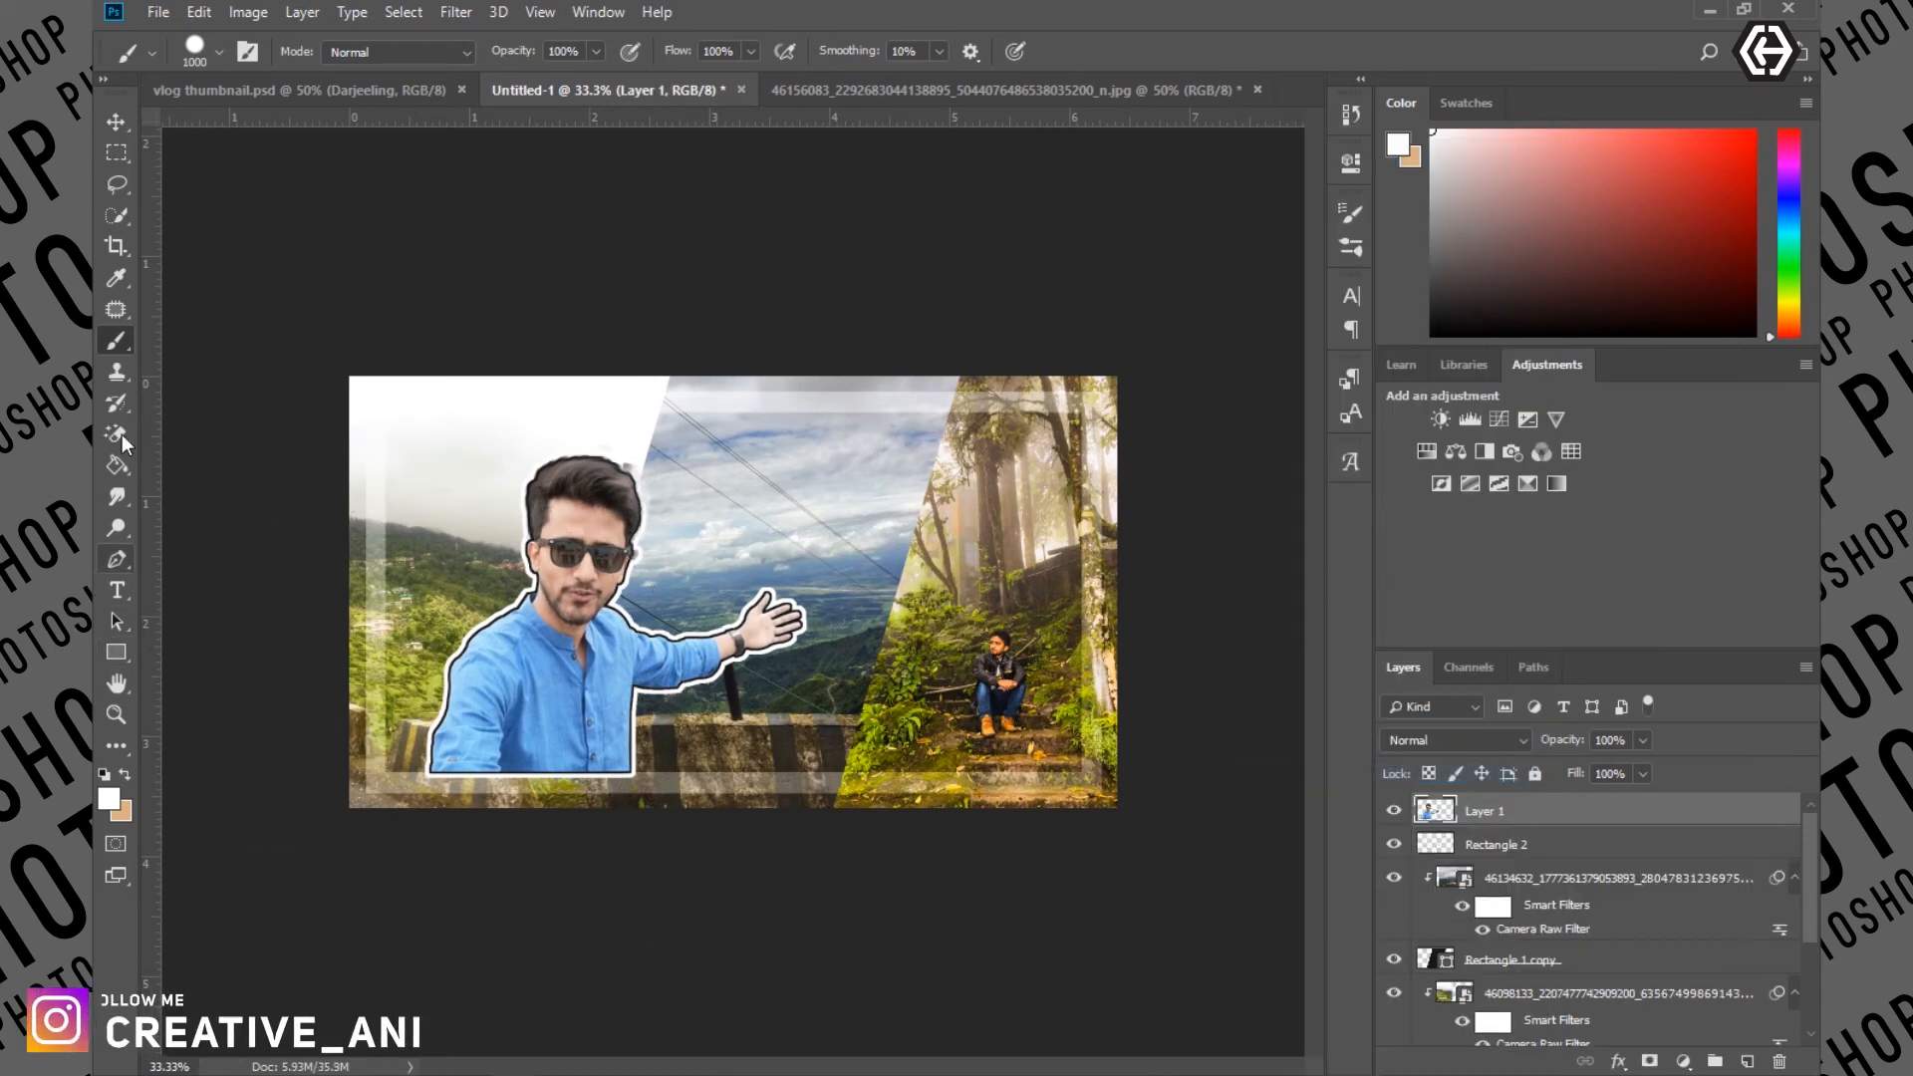
Delete the outline strip along the cut-out's bottom edge using a rectangular selection, and turn off the Move tool's transform controls
left_click(117, 154)
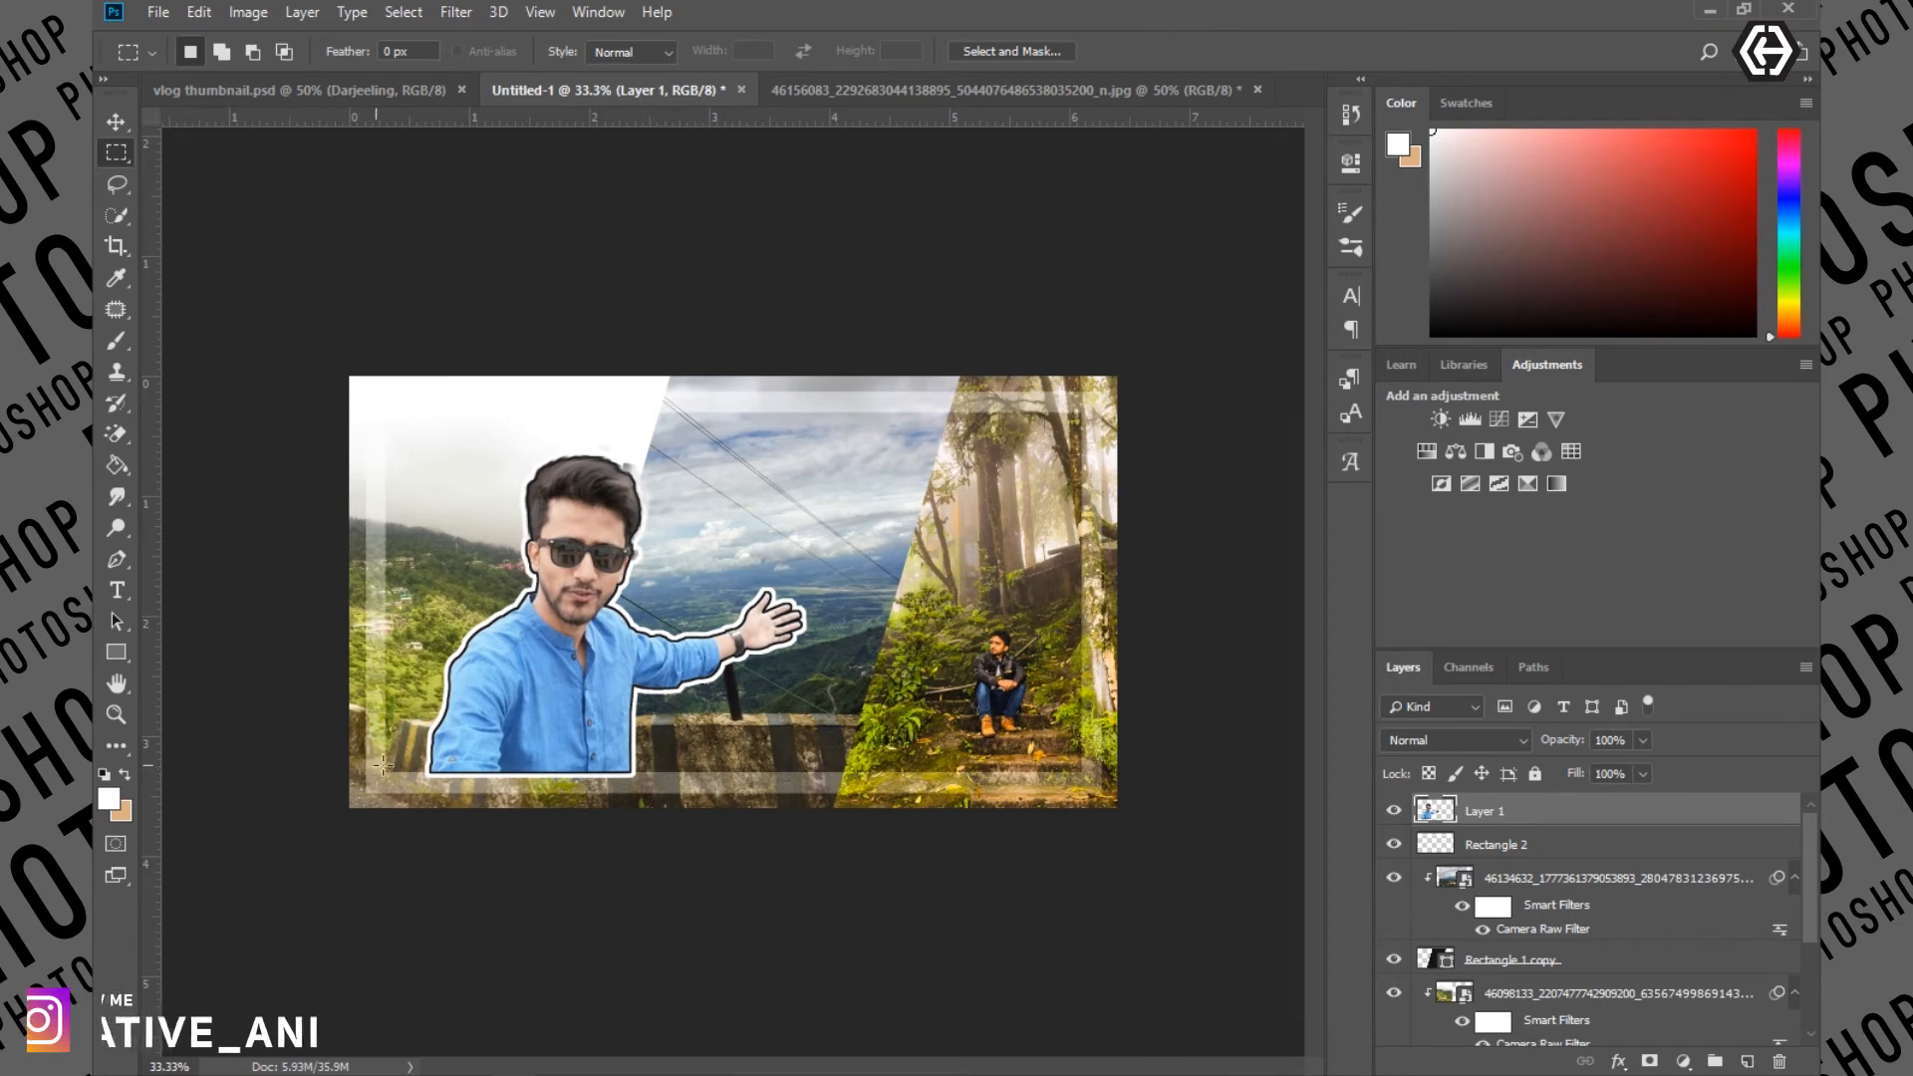
left_click_drag(379, 765, 677, 807)
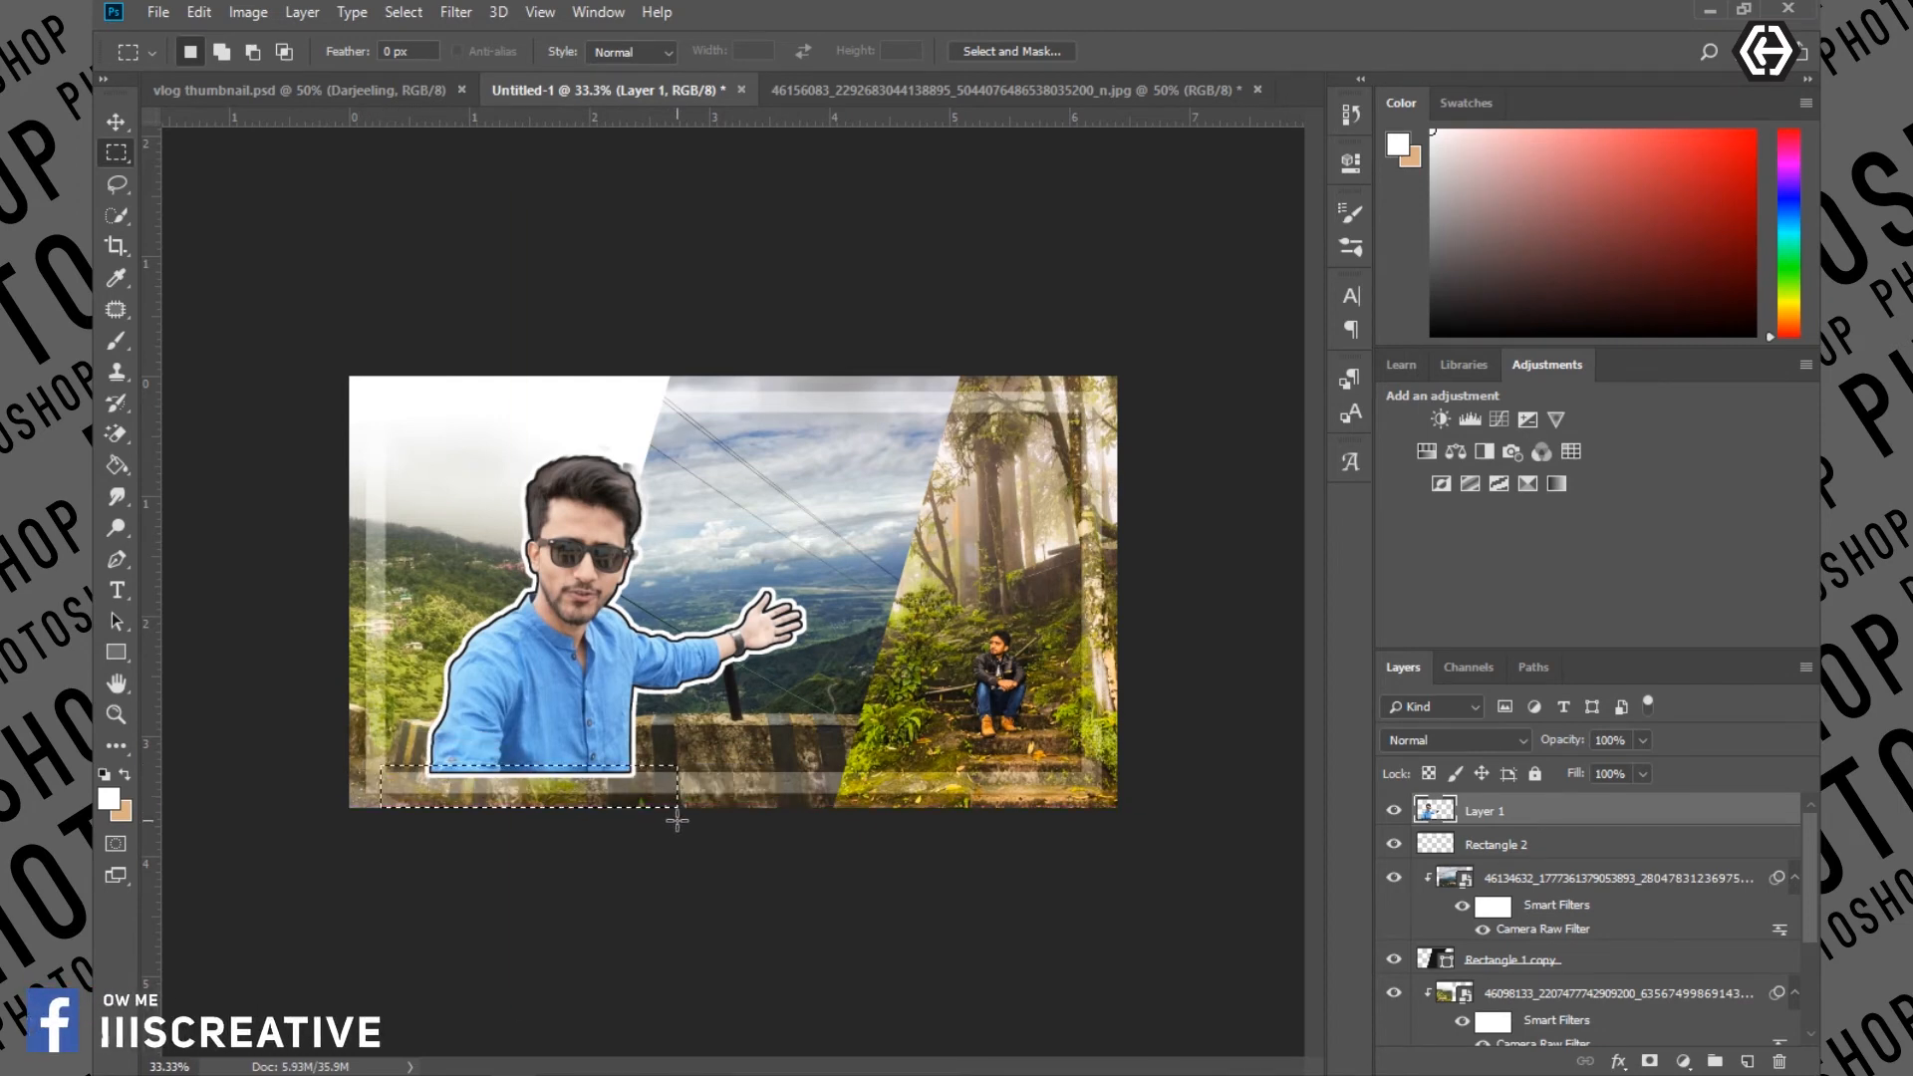
left_click_drag(562, 797, 561, 805)
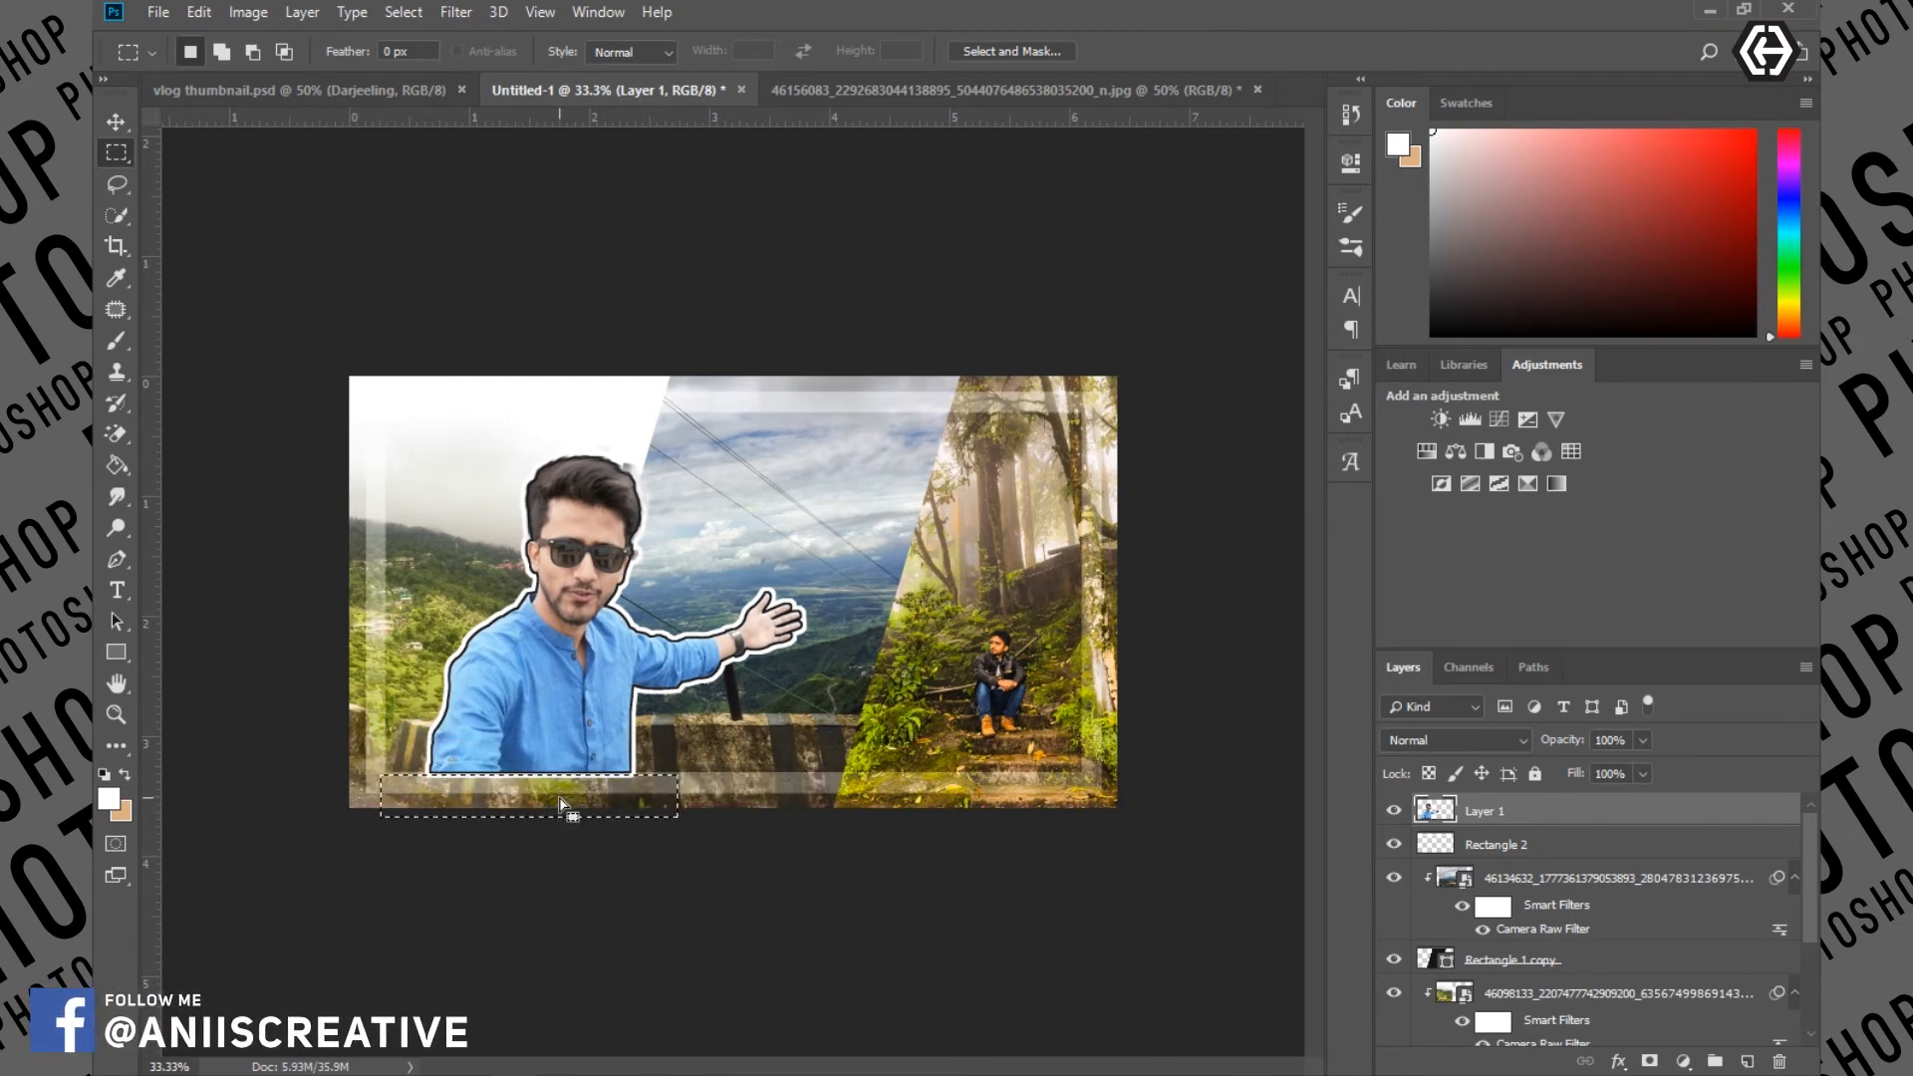
key("ctrl+d")
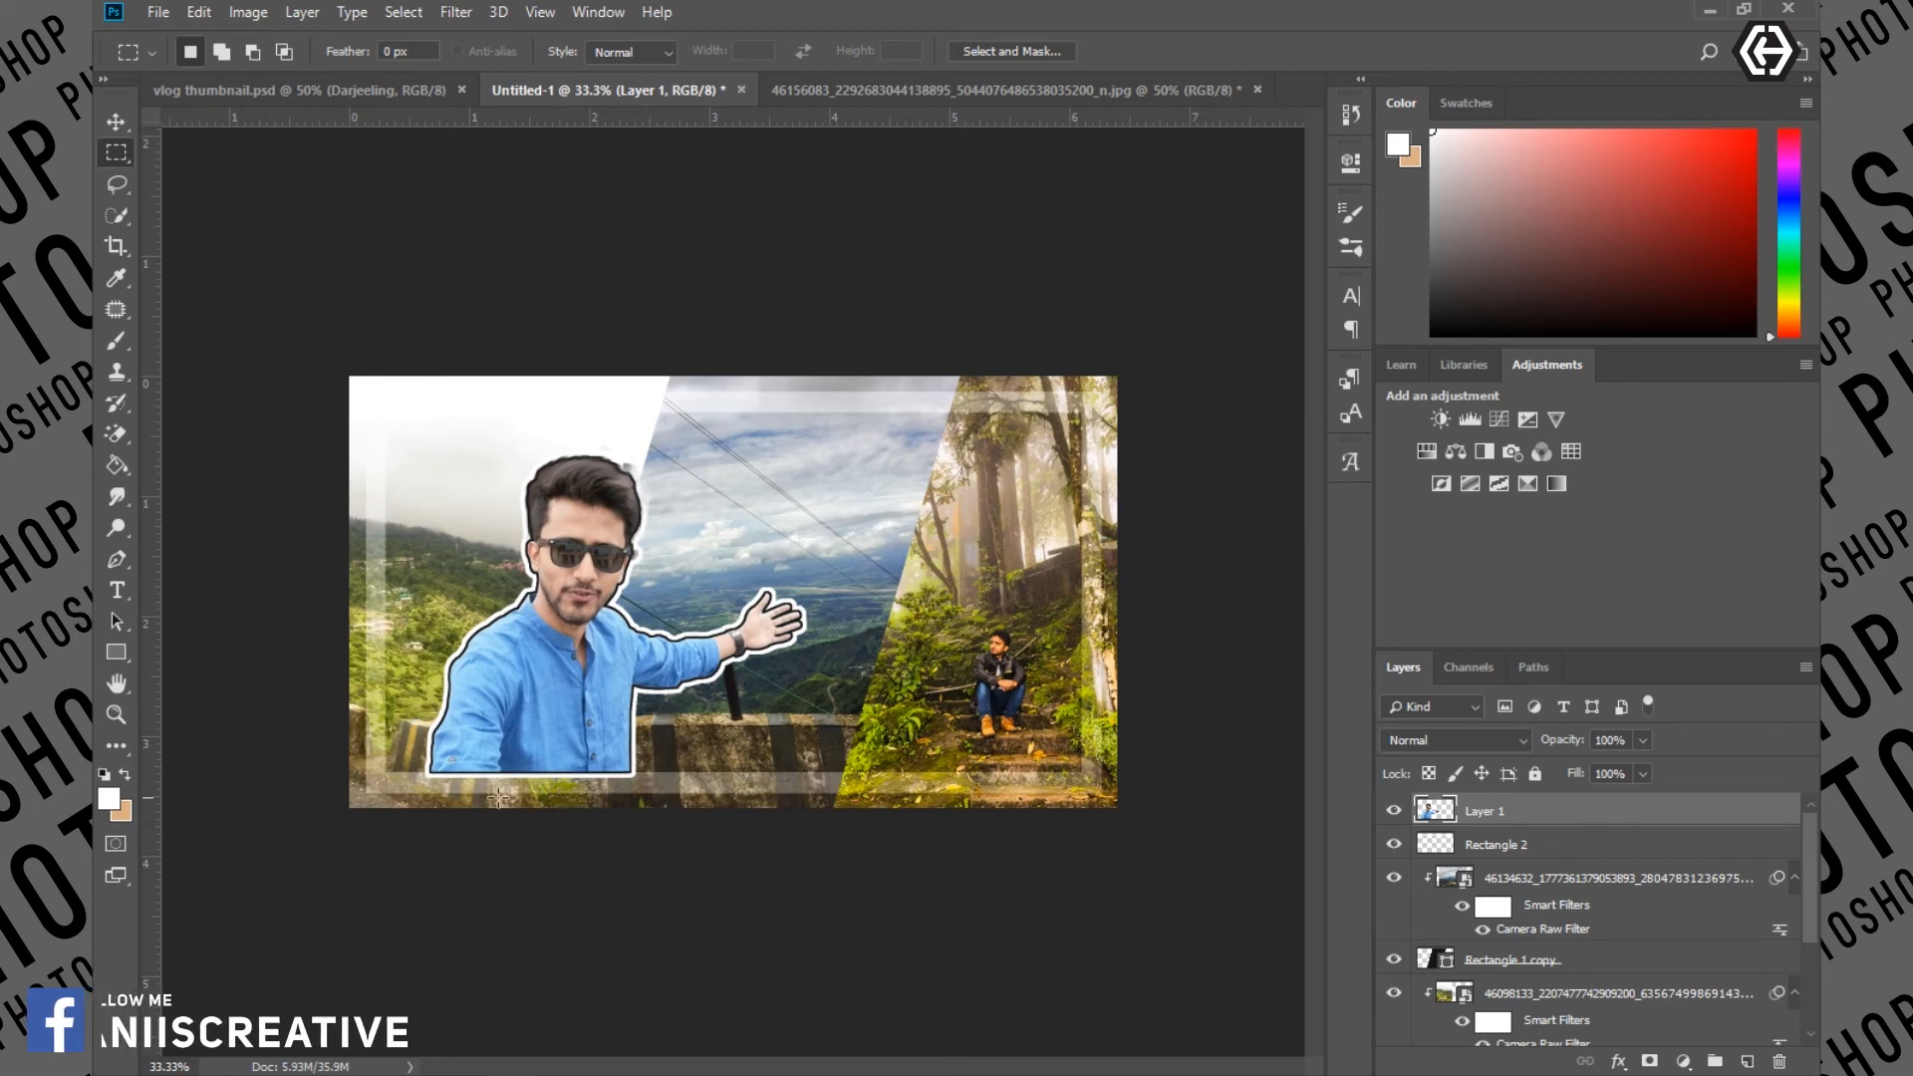
left_click_drag(387, 778, 566, 781)
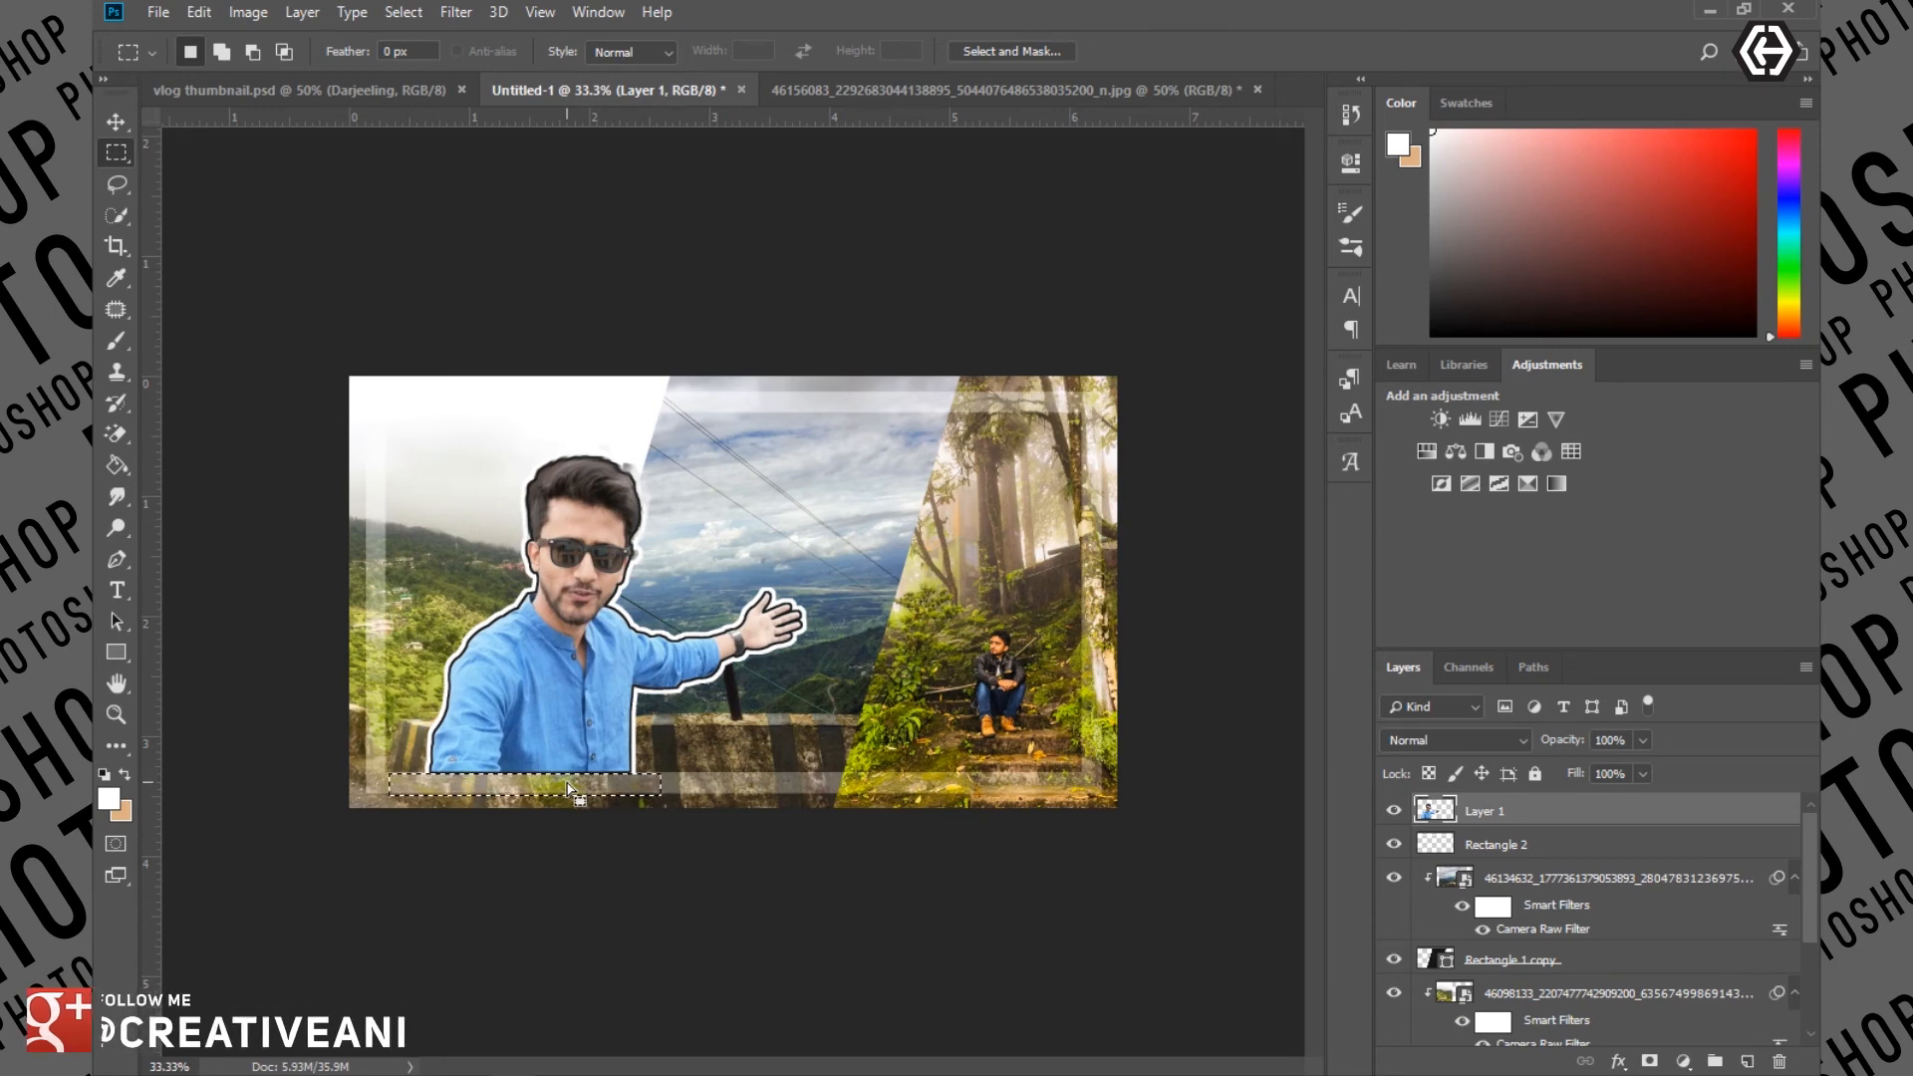
key("ctrl+d")
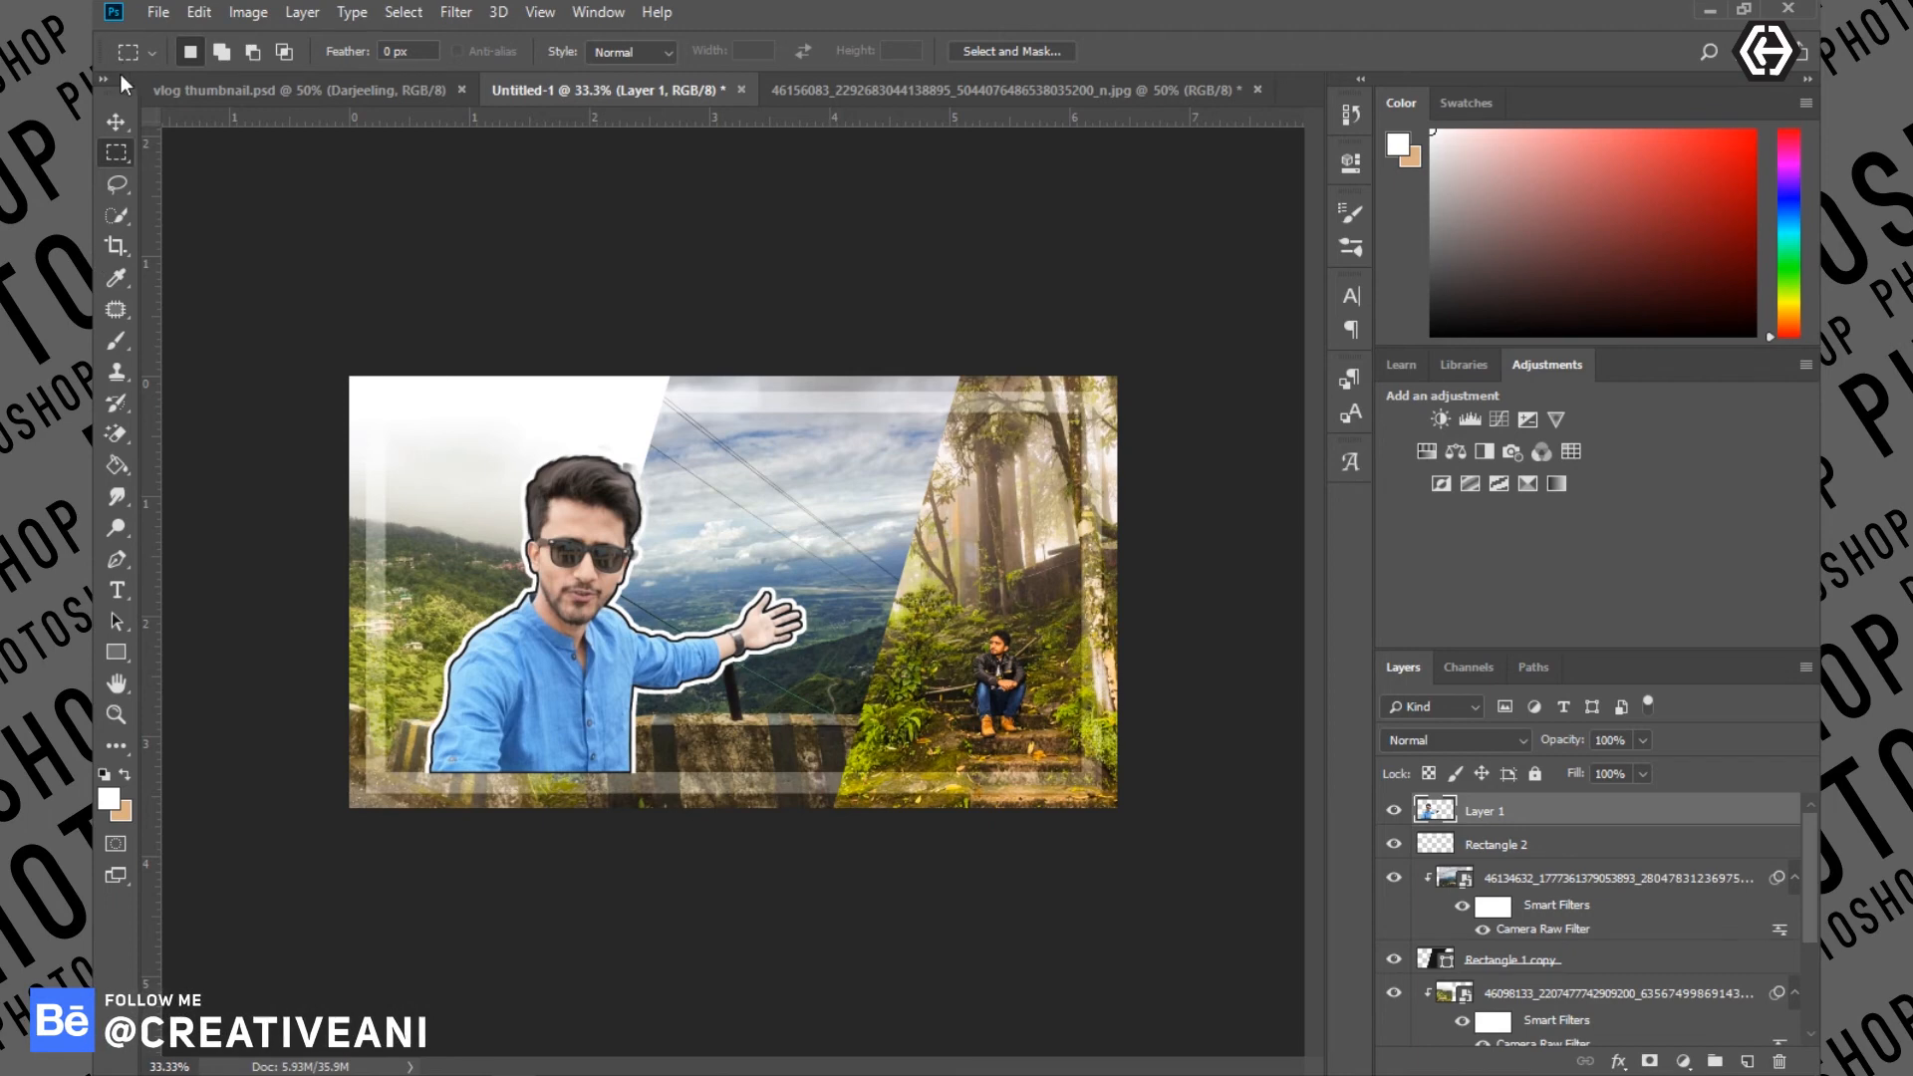
left_click(117, 122)
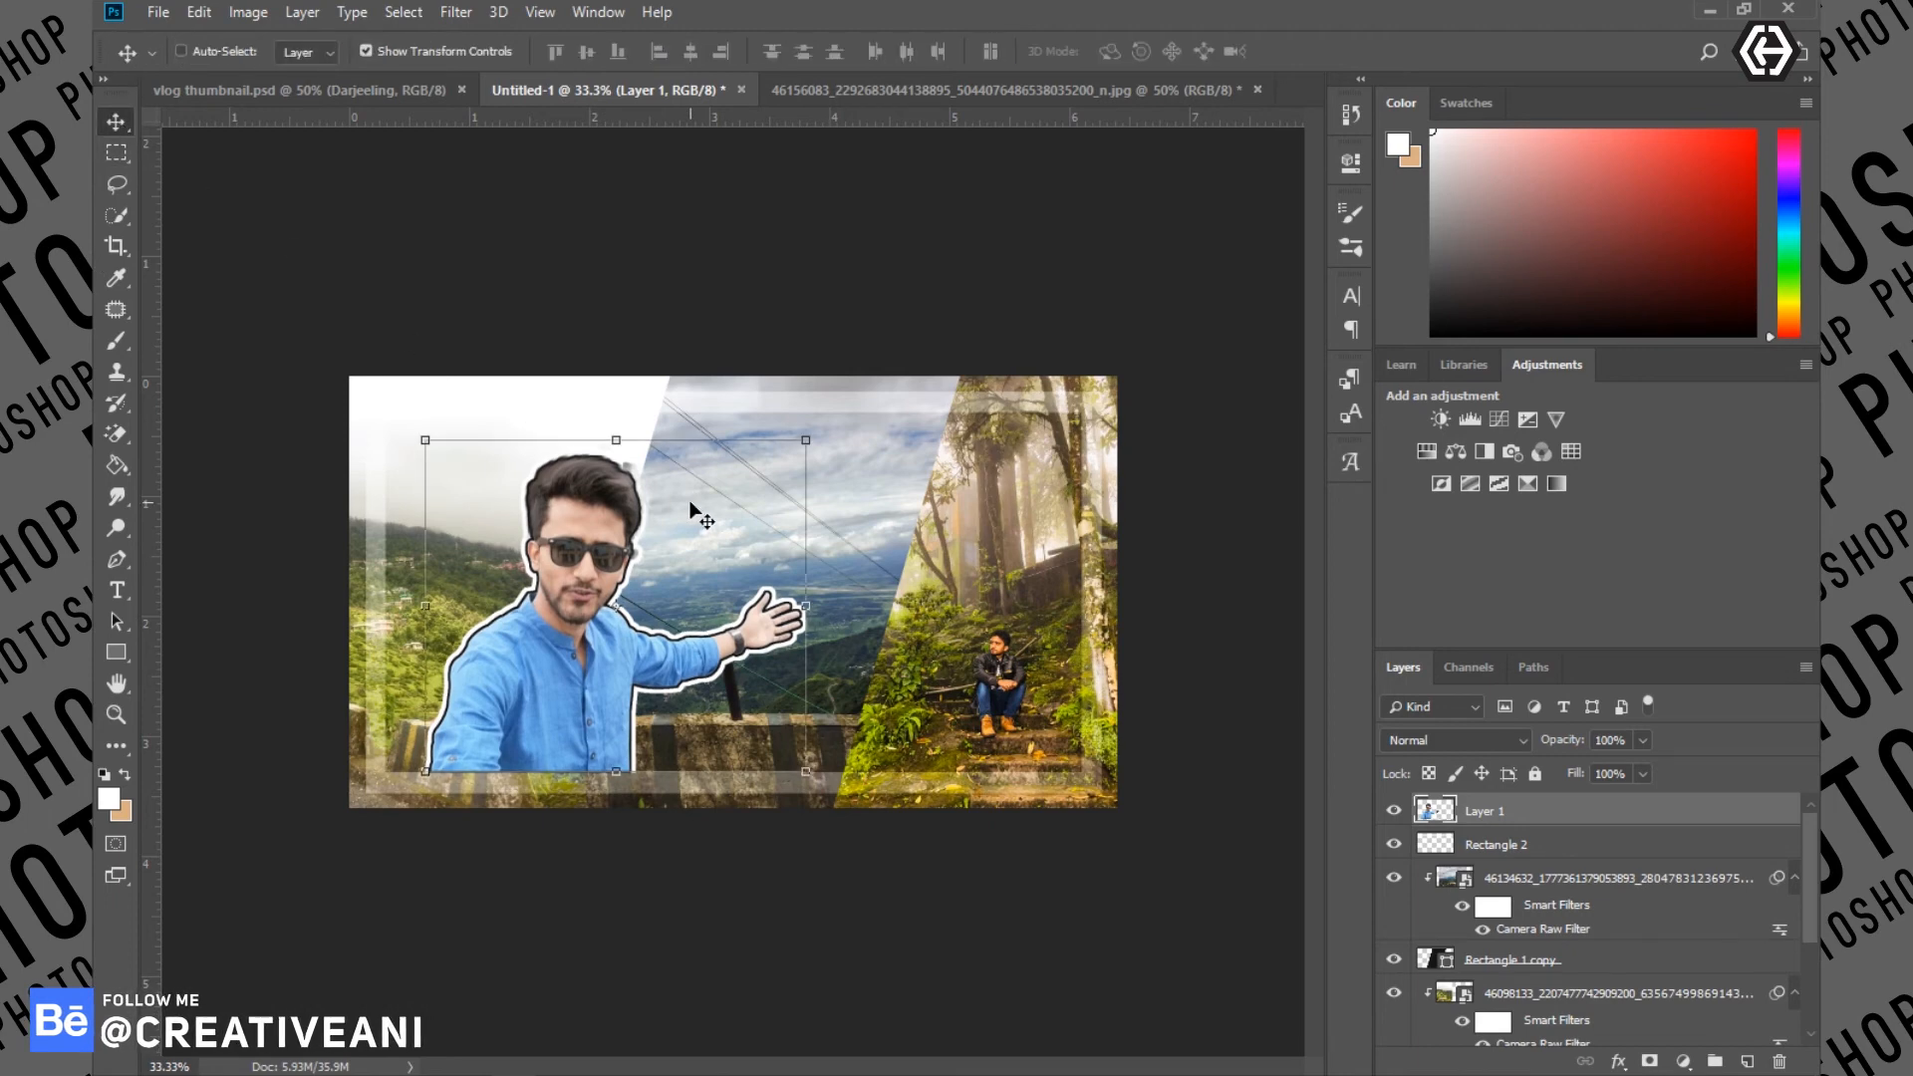
left_click(366, 51)
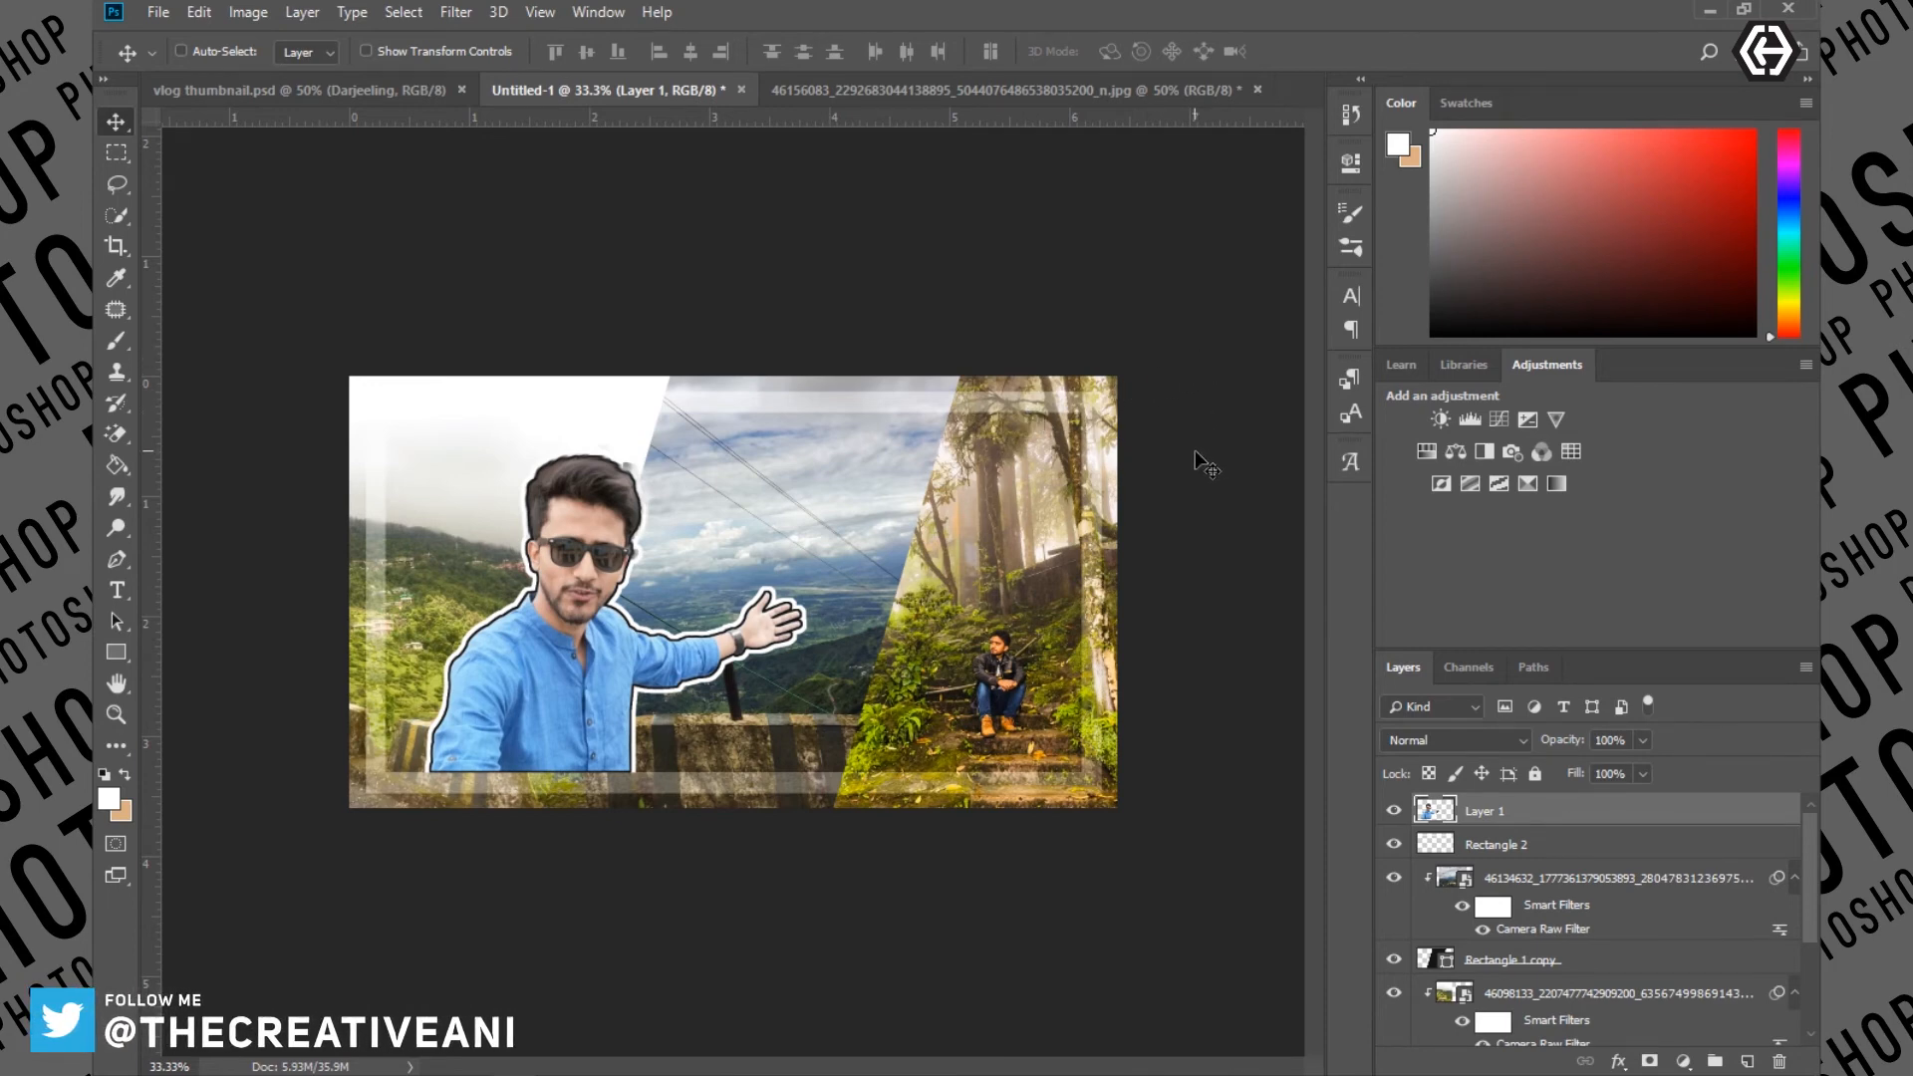
Add the title text "Darjeeling" in black (000000) over the middle photo panel
left_click(117, 590)
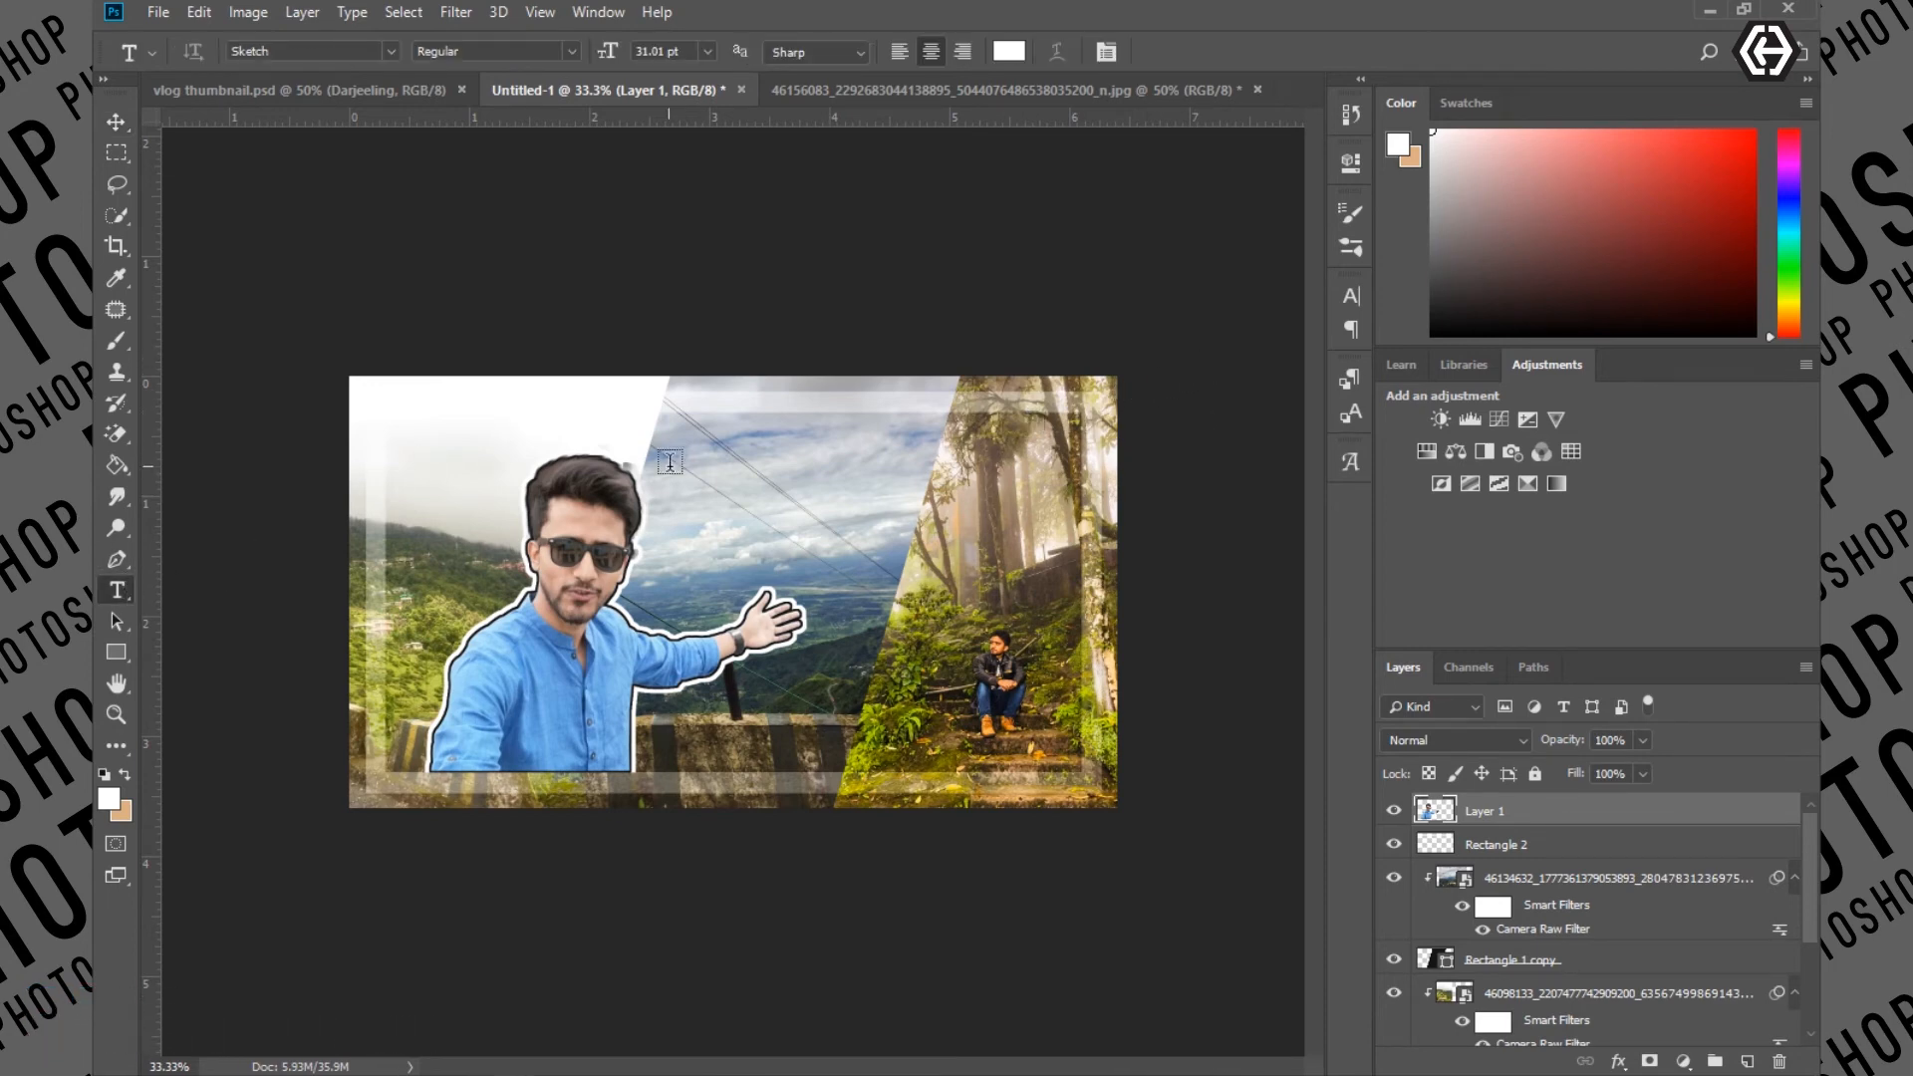
left_click(774, 498)
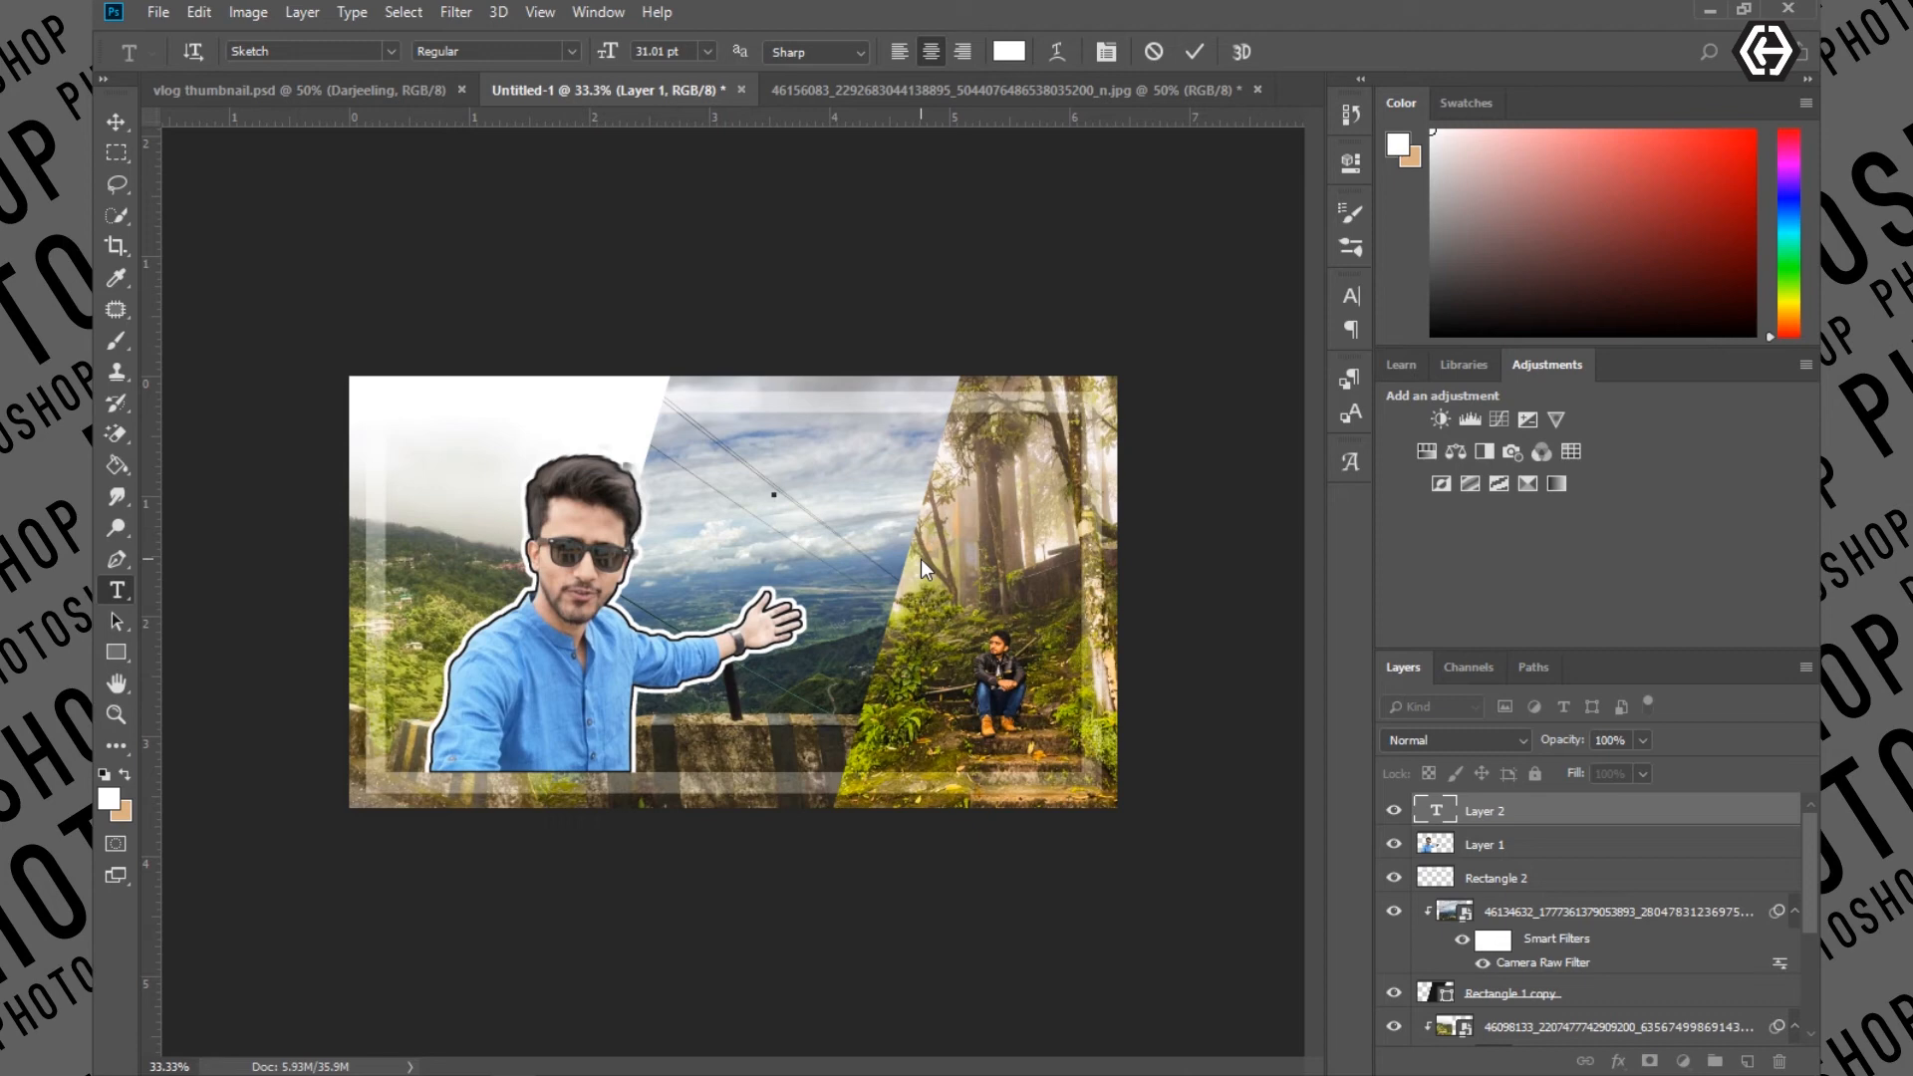
type("T")
key("BackSpace")
left_click(1027, 54)
type("000000")
left_click(1568, 171)
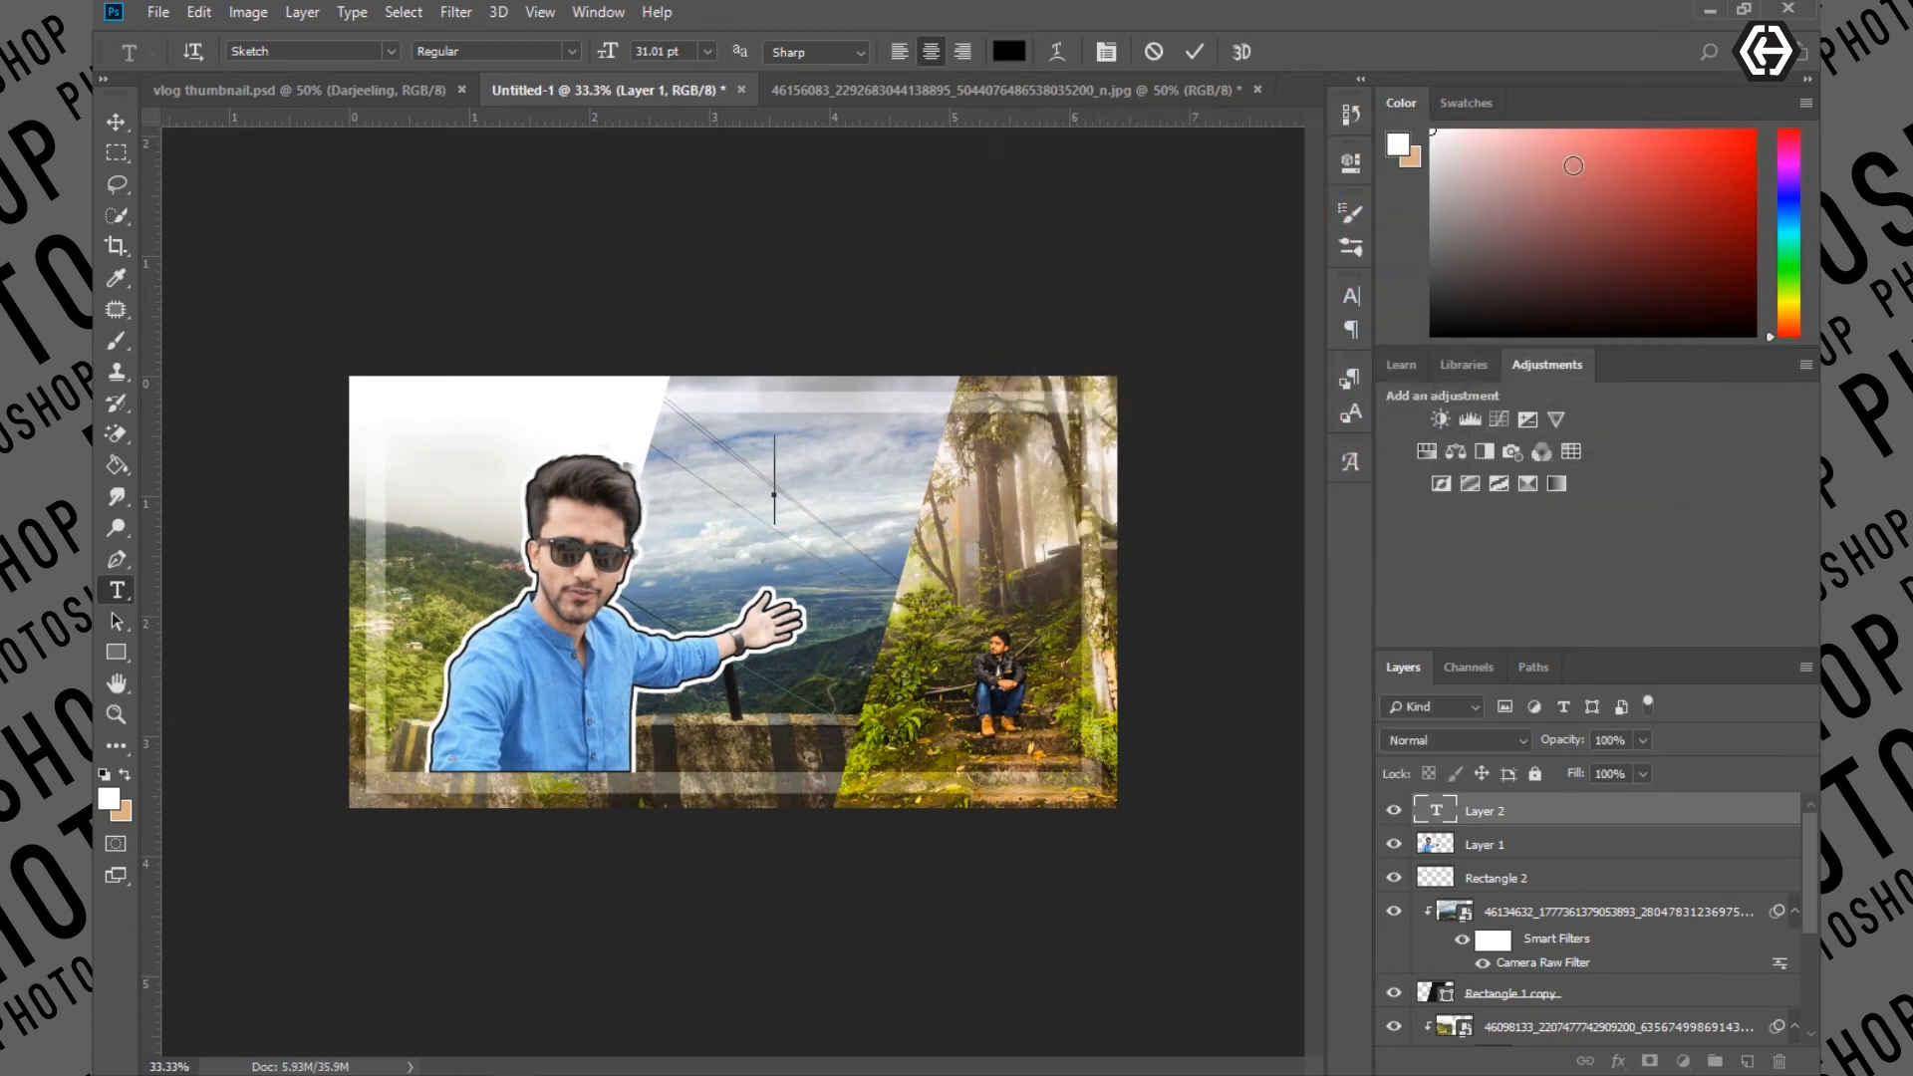
type("T")
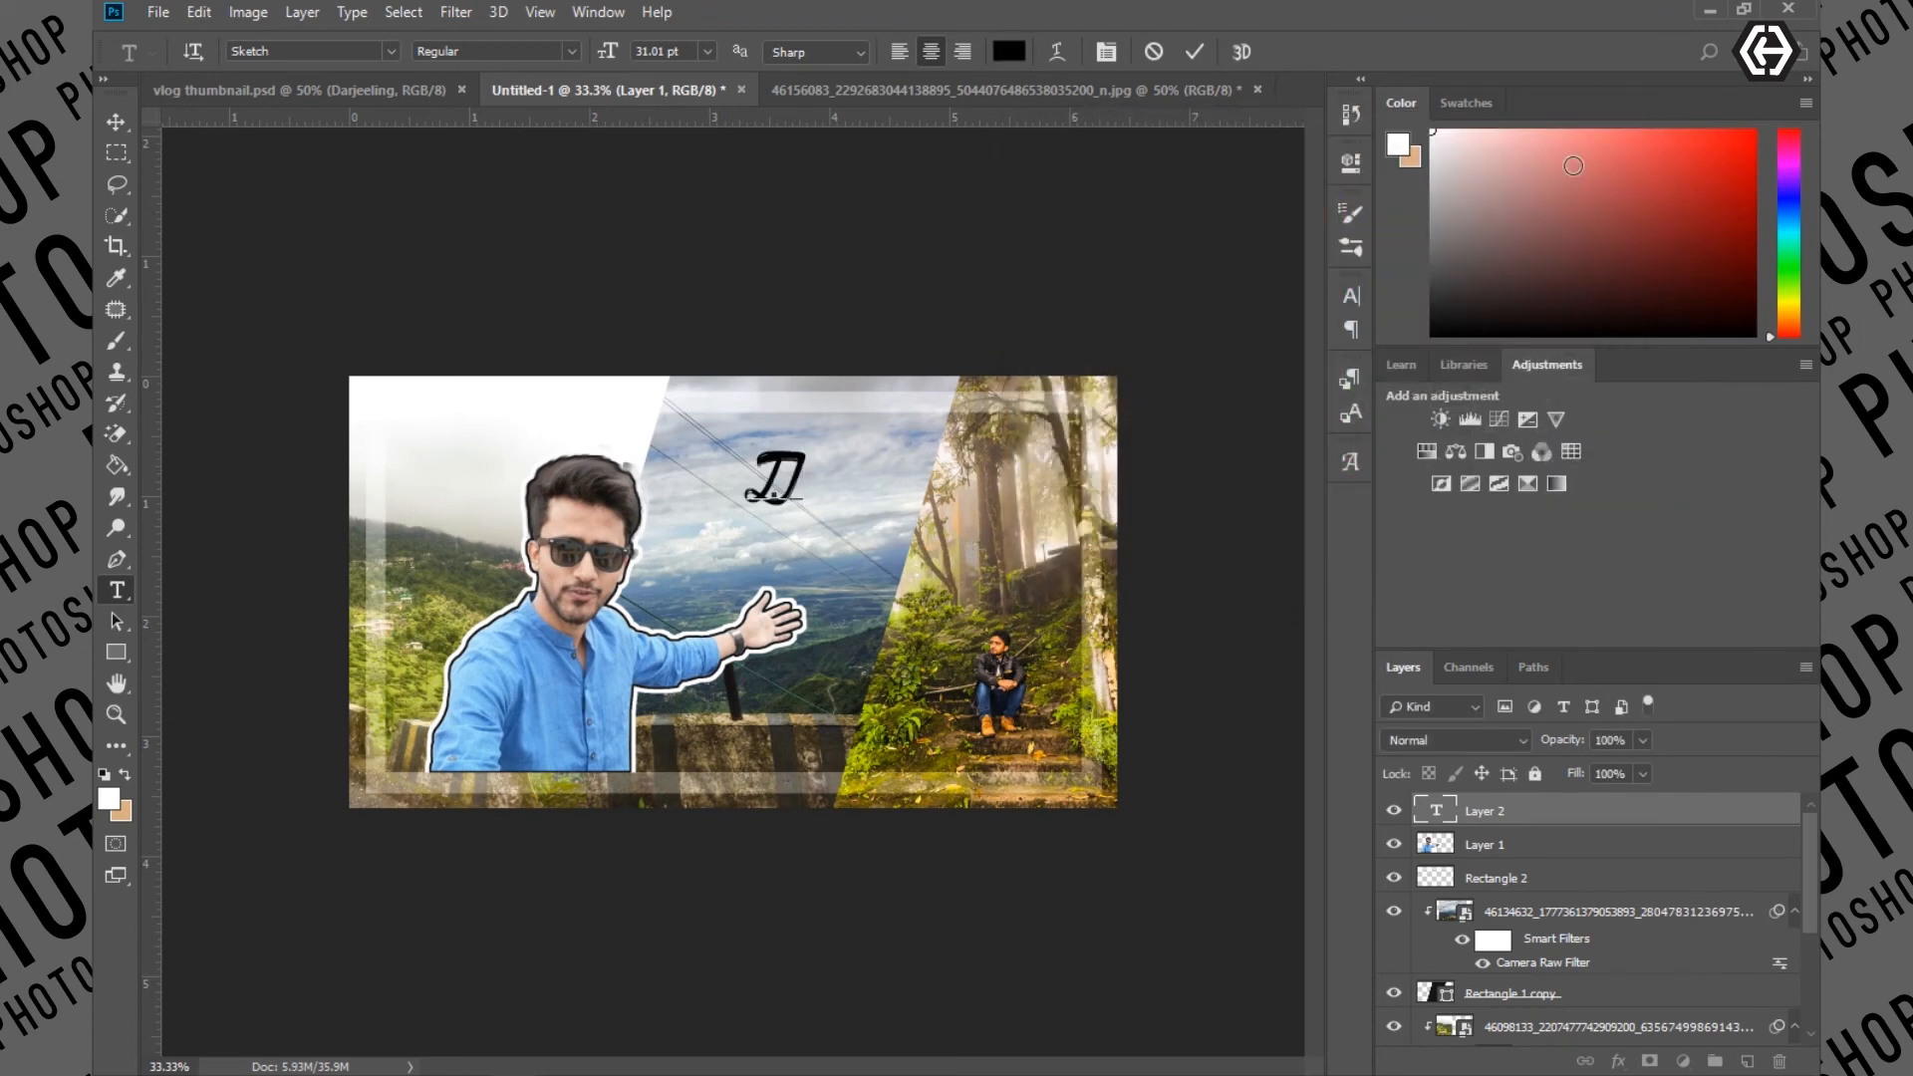
type("ar")
type("jeeling")
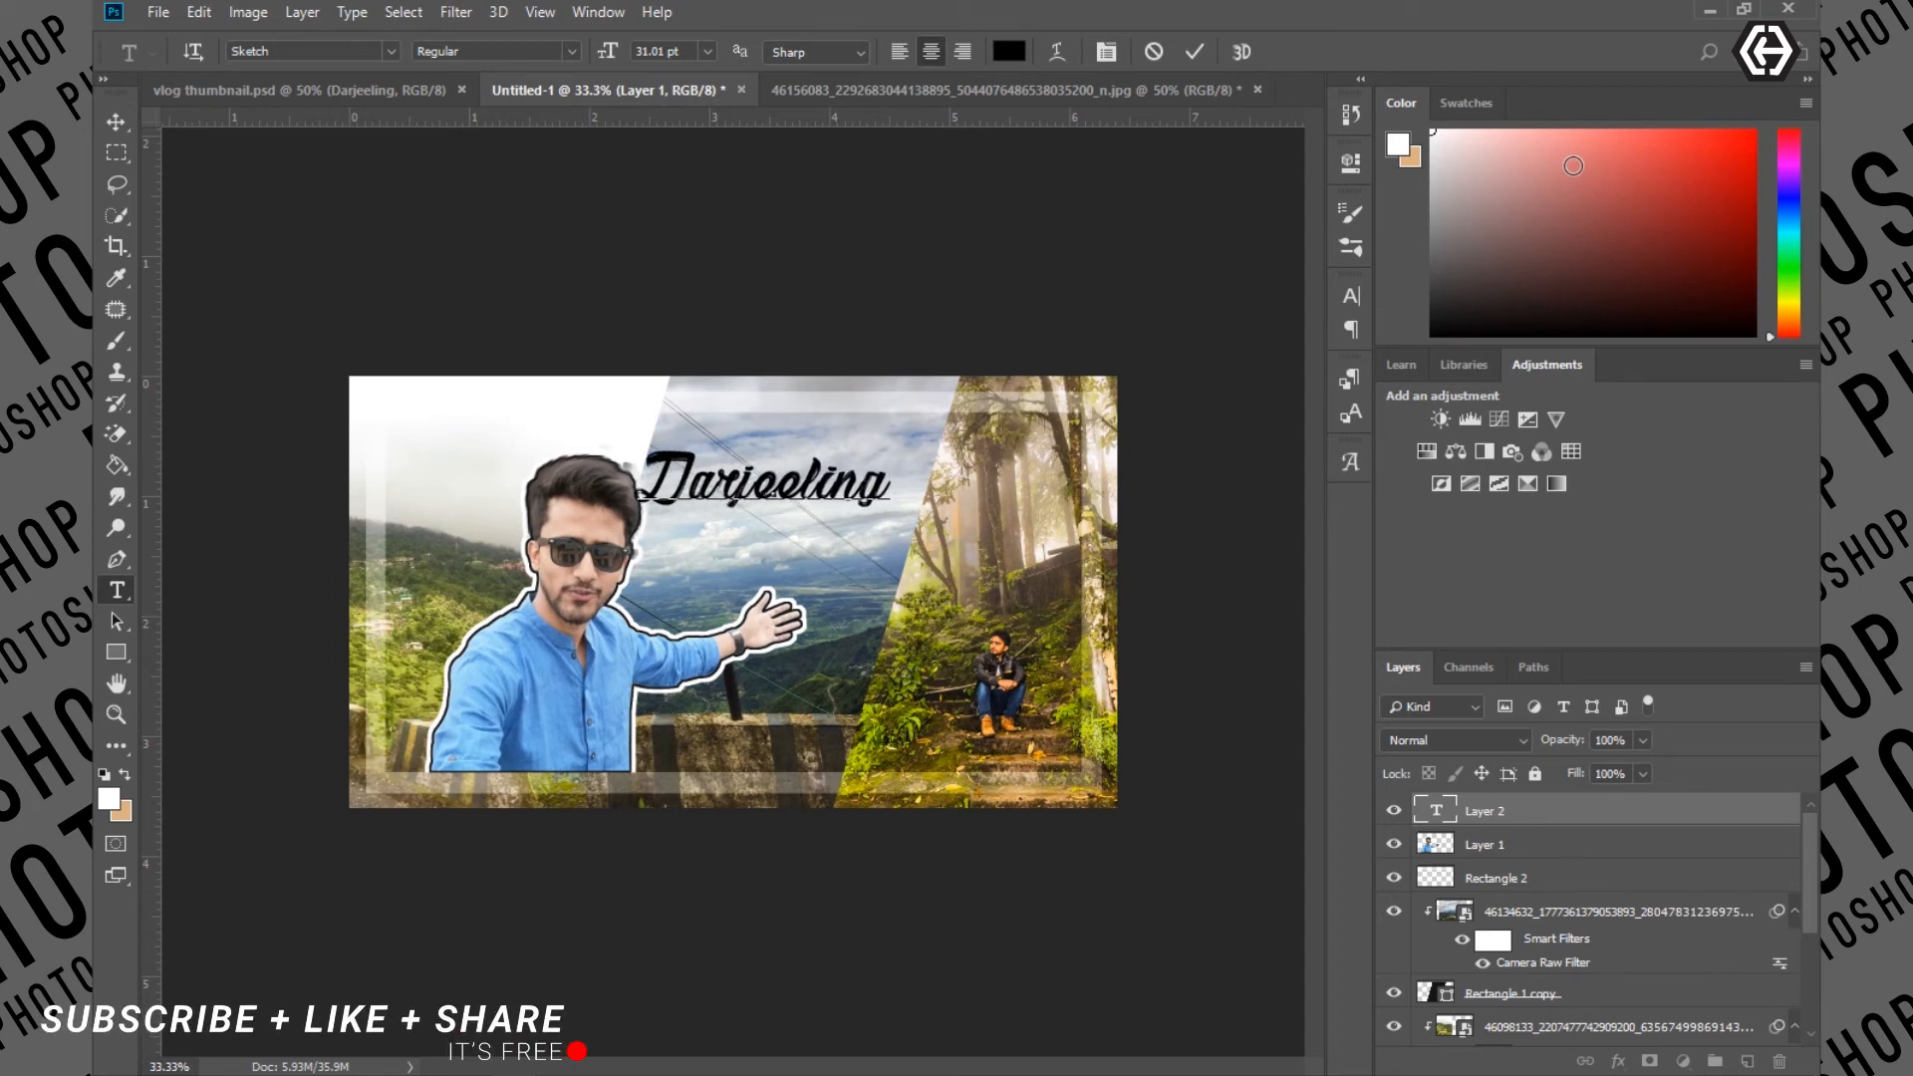
Check the title placement in vlog thumbnail.psd and move the Darjeeling text slightly right and up in the middle panel
left_click(427, 95)
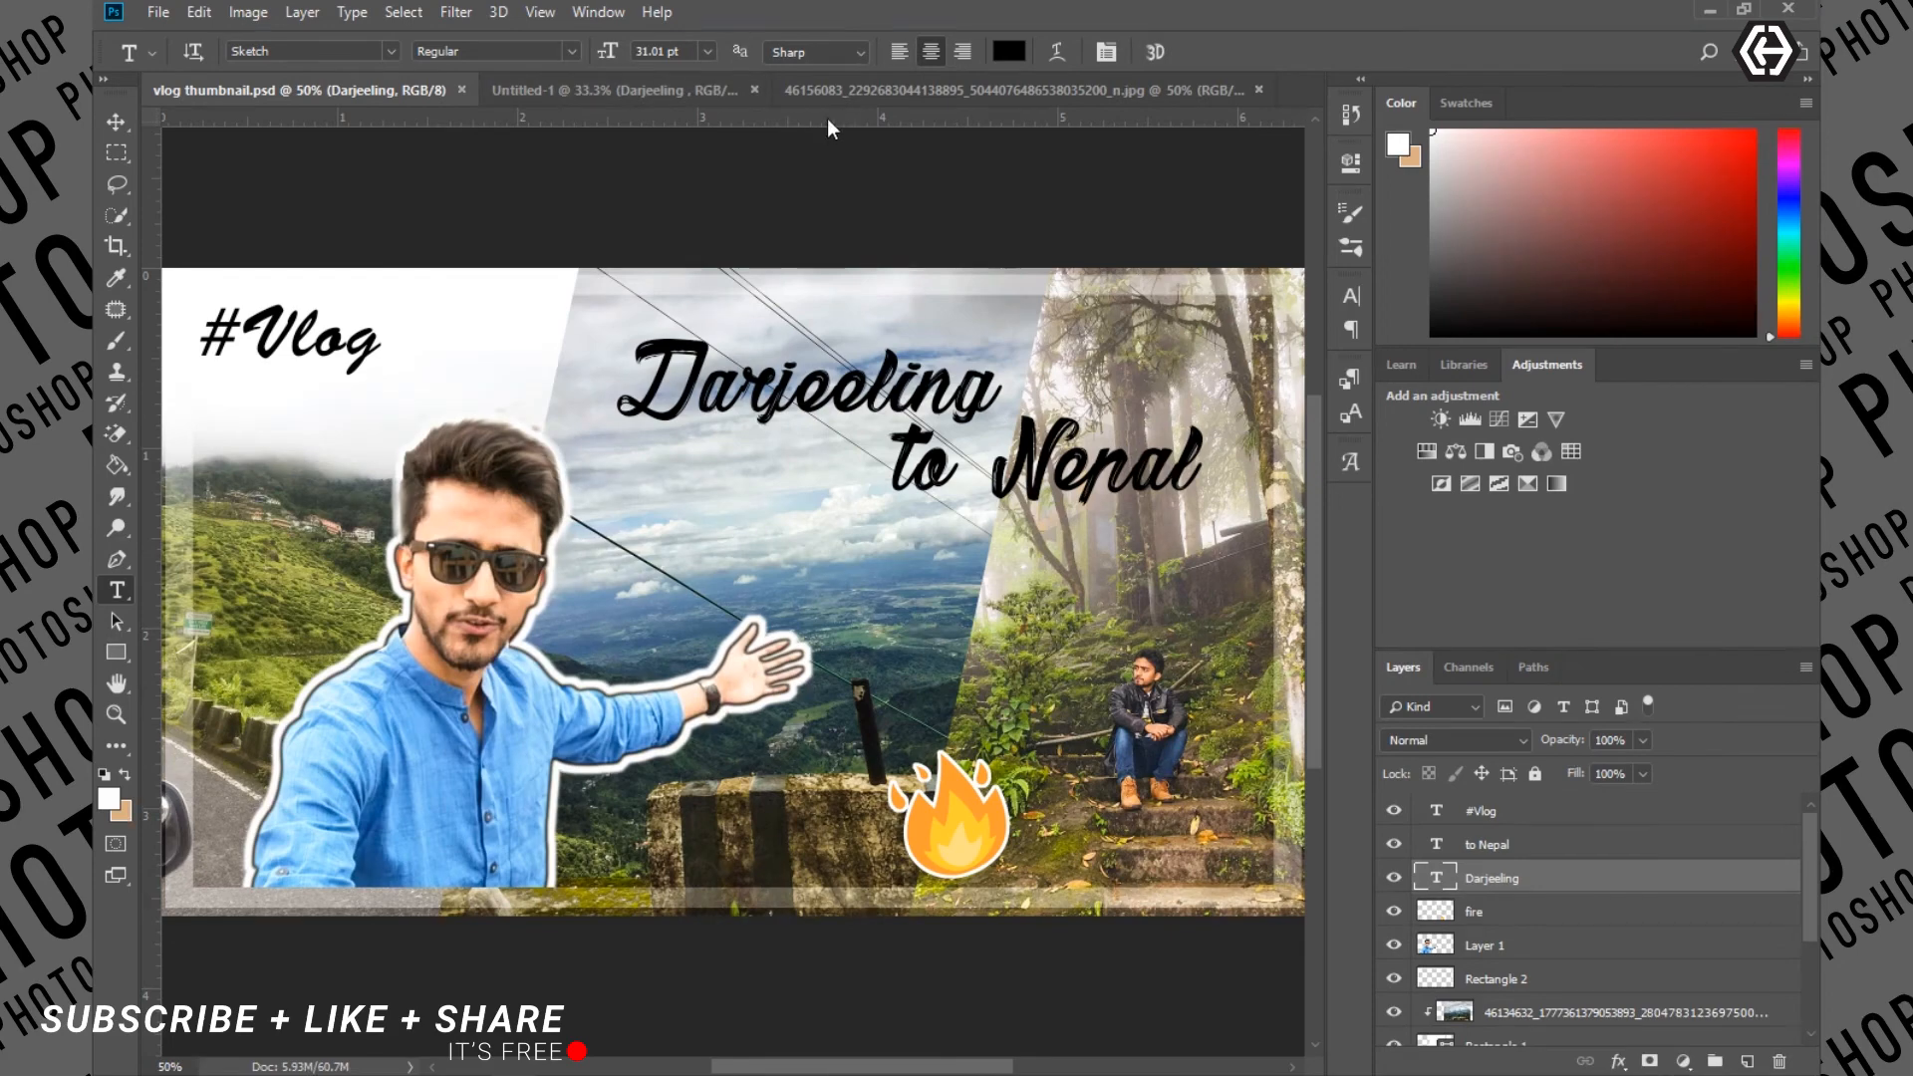
left_click(692, 86)
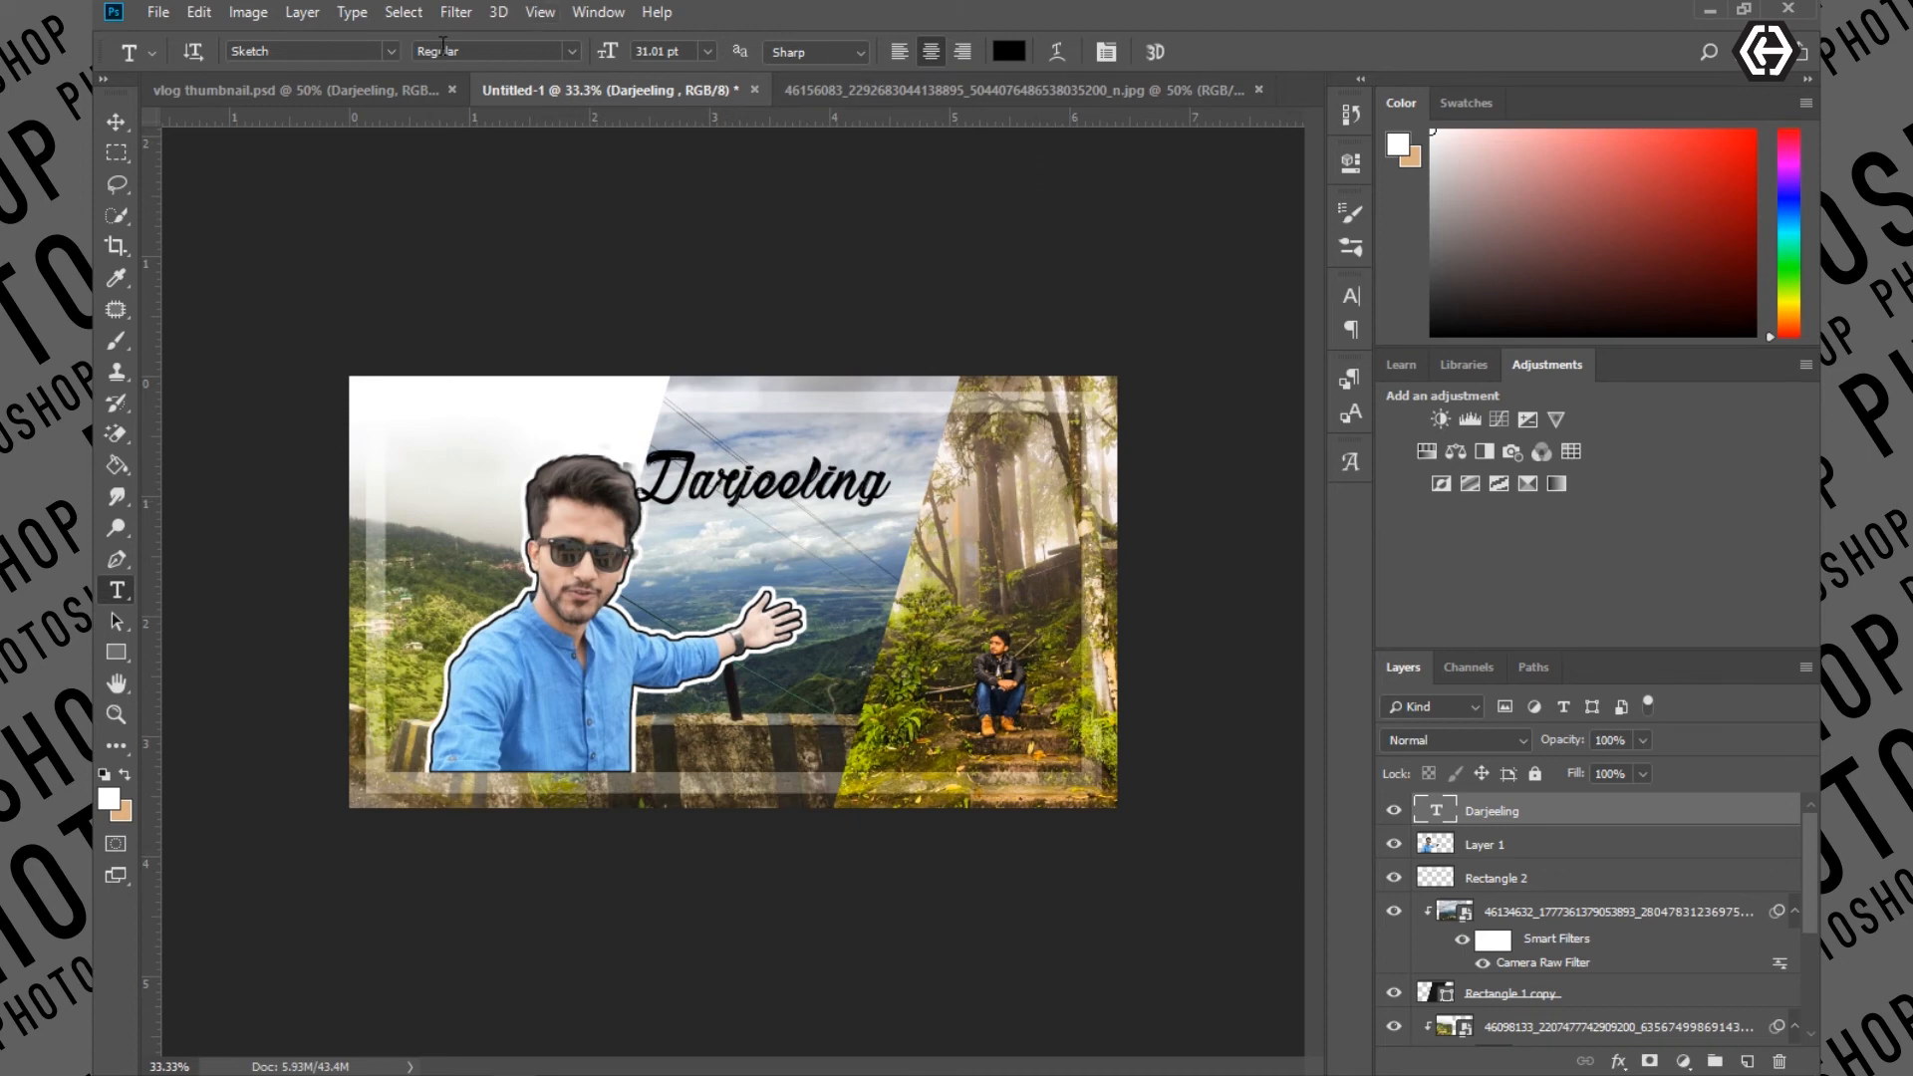
key("v")
left_click_drag(758, 489, 800, 479)
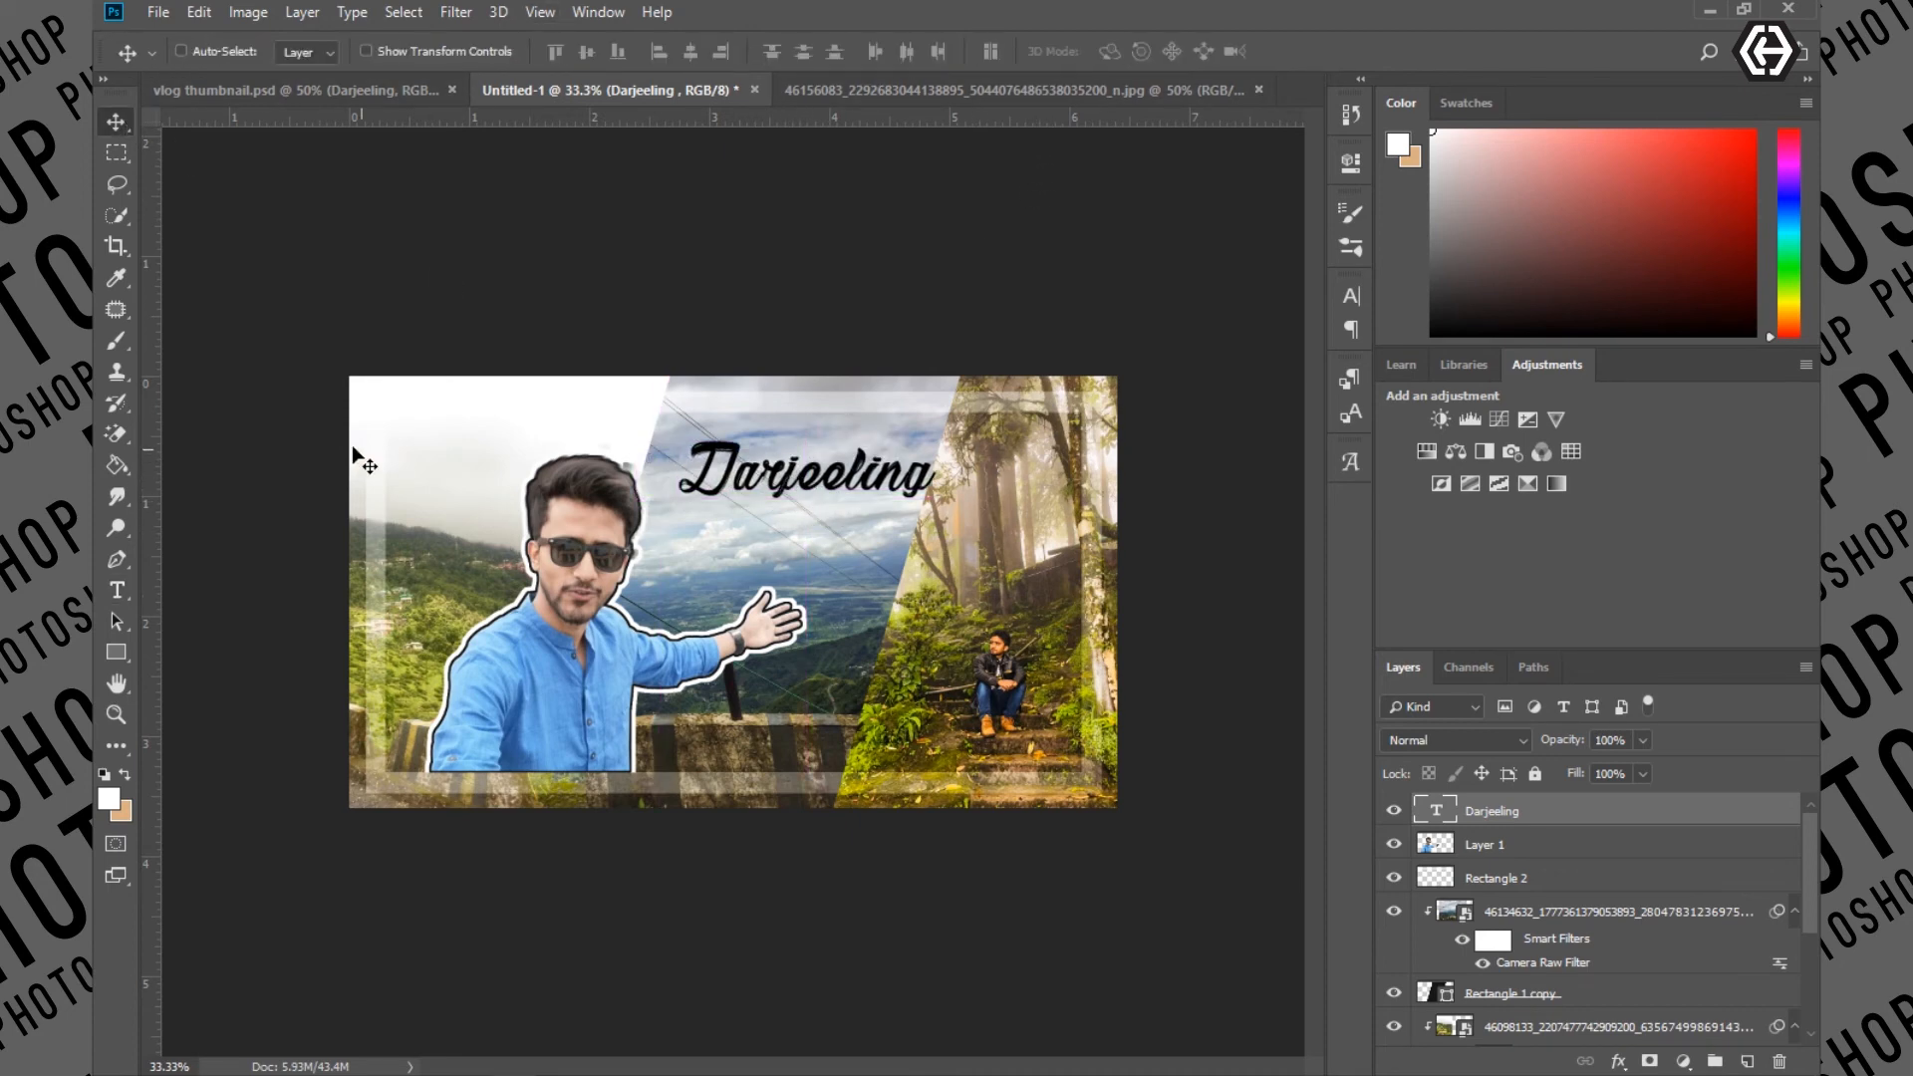
Add the text "to Nepal" in the black Sketch font and place it below and to the right of the Darjeeling title
left_click(119, 594)
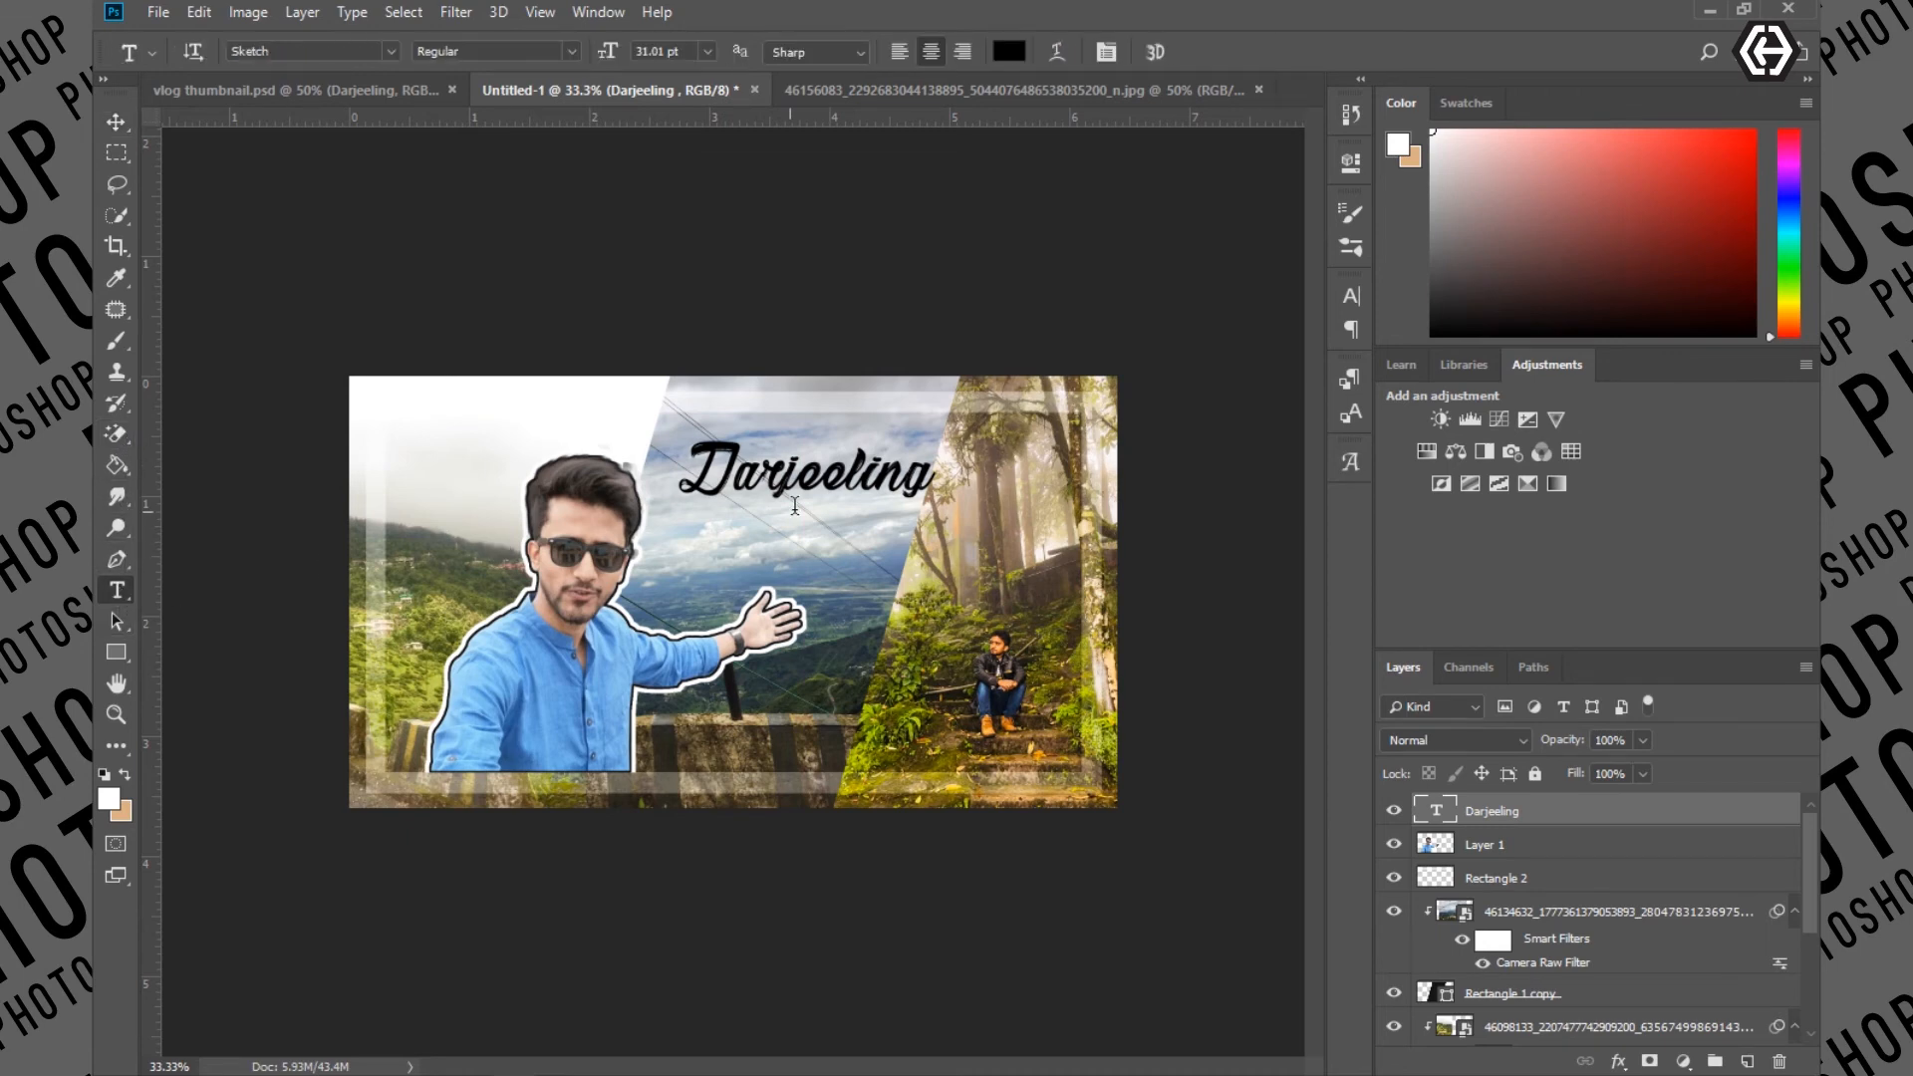
left_click(815, 527)
type("t")
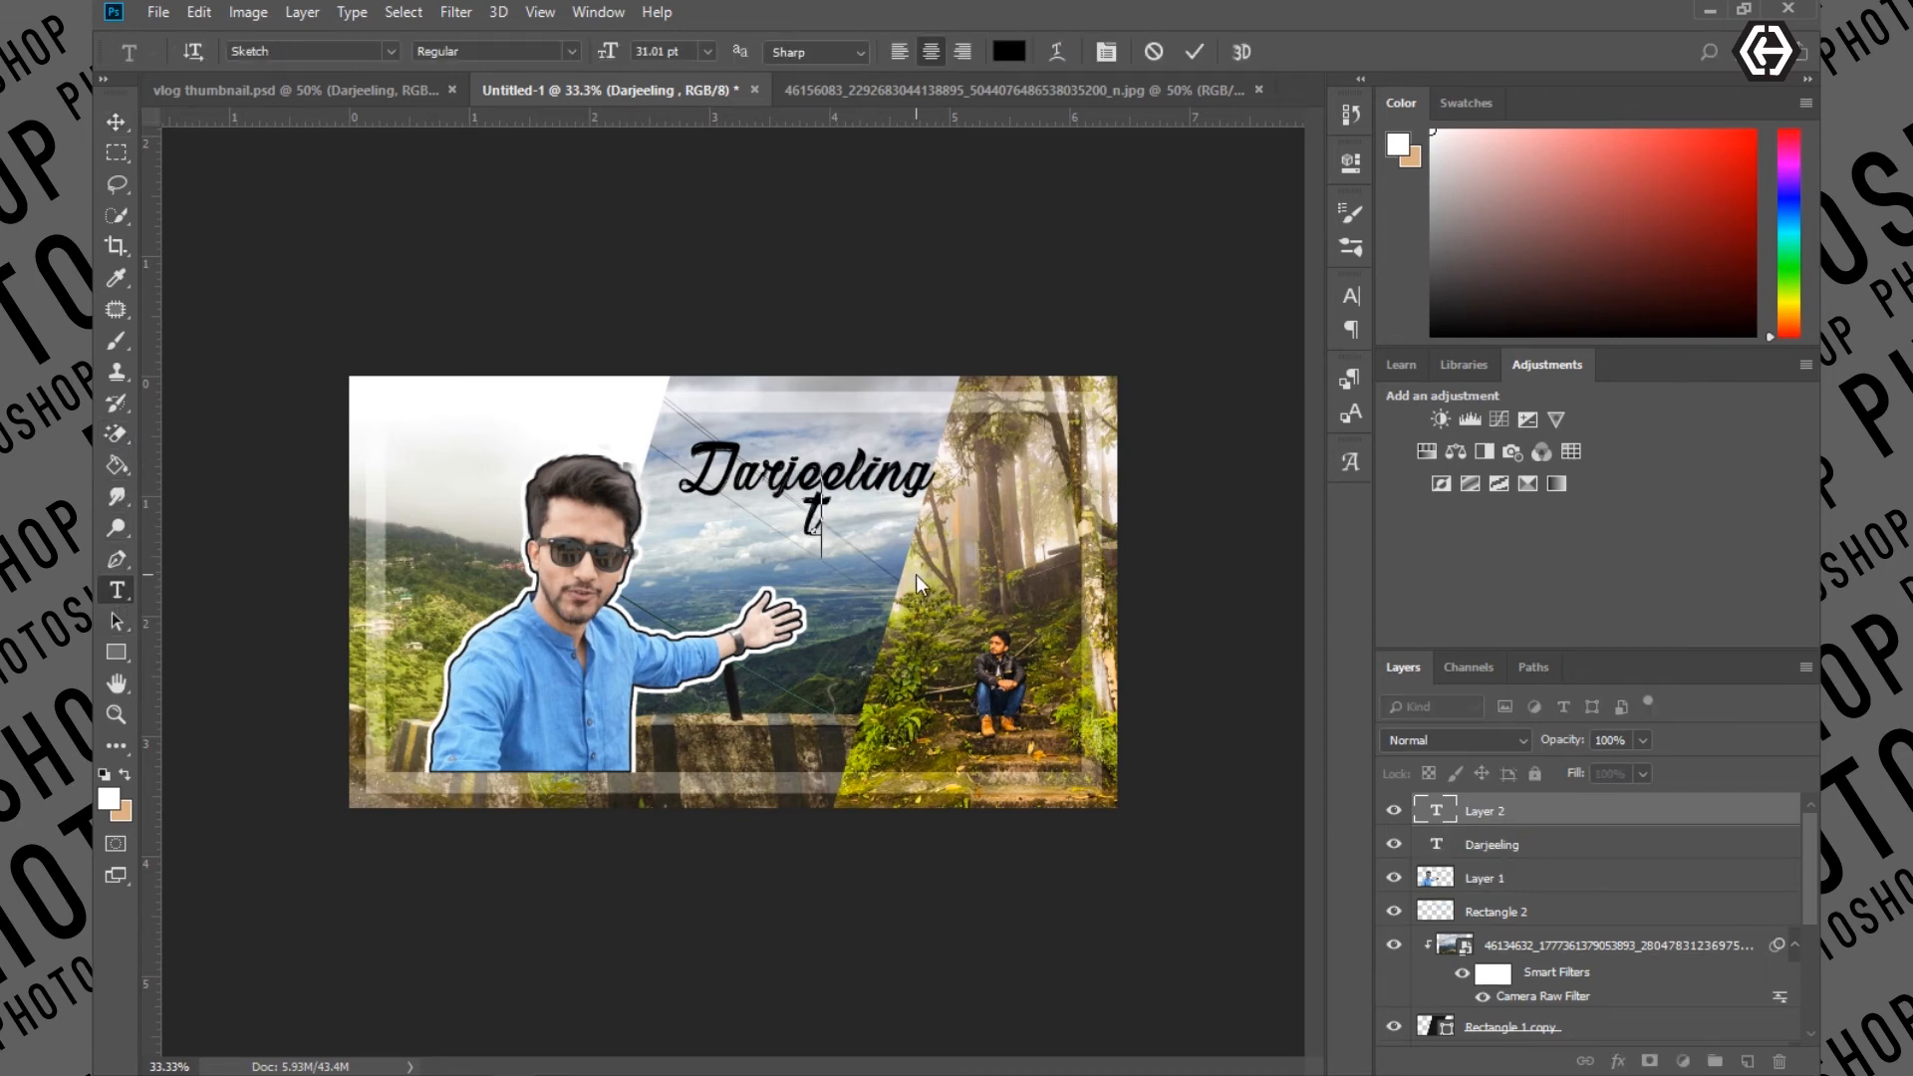
type("o nepal")
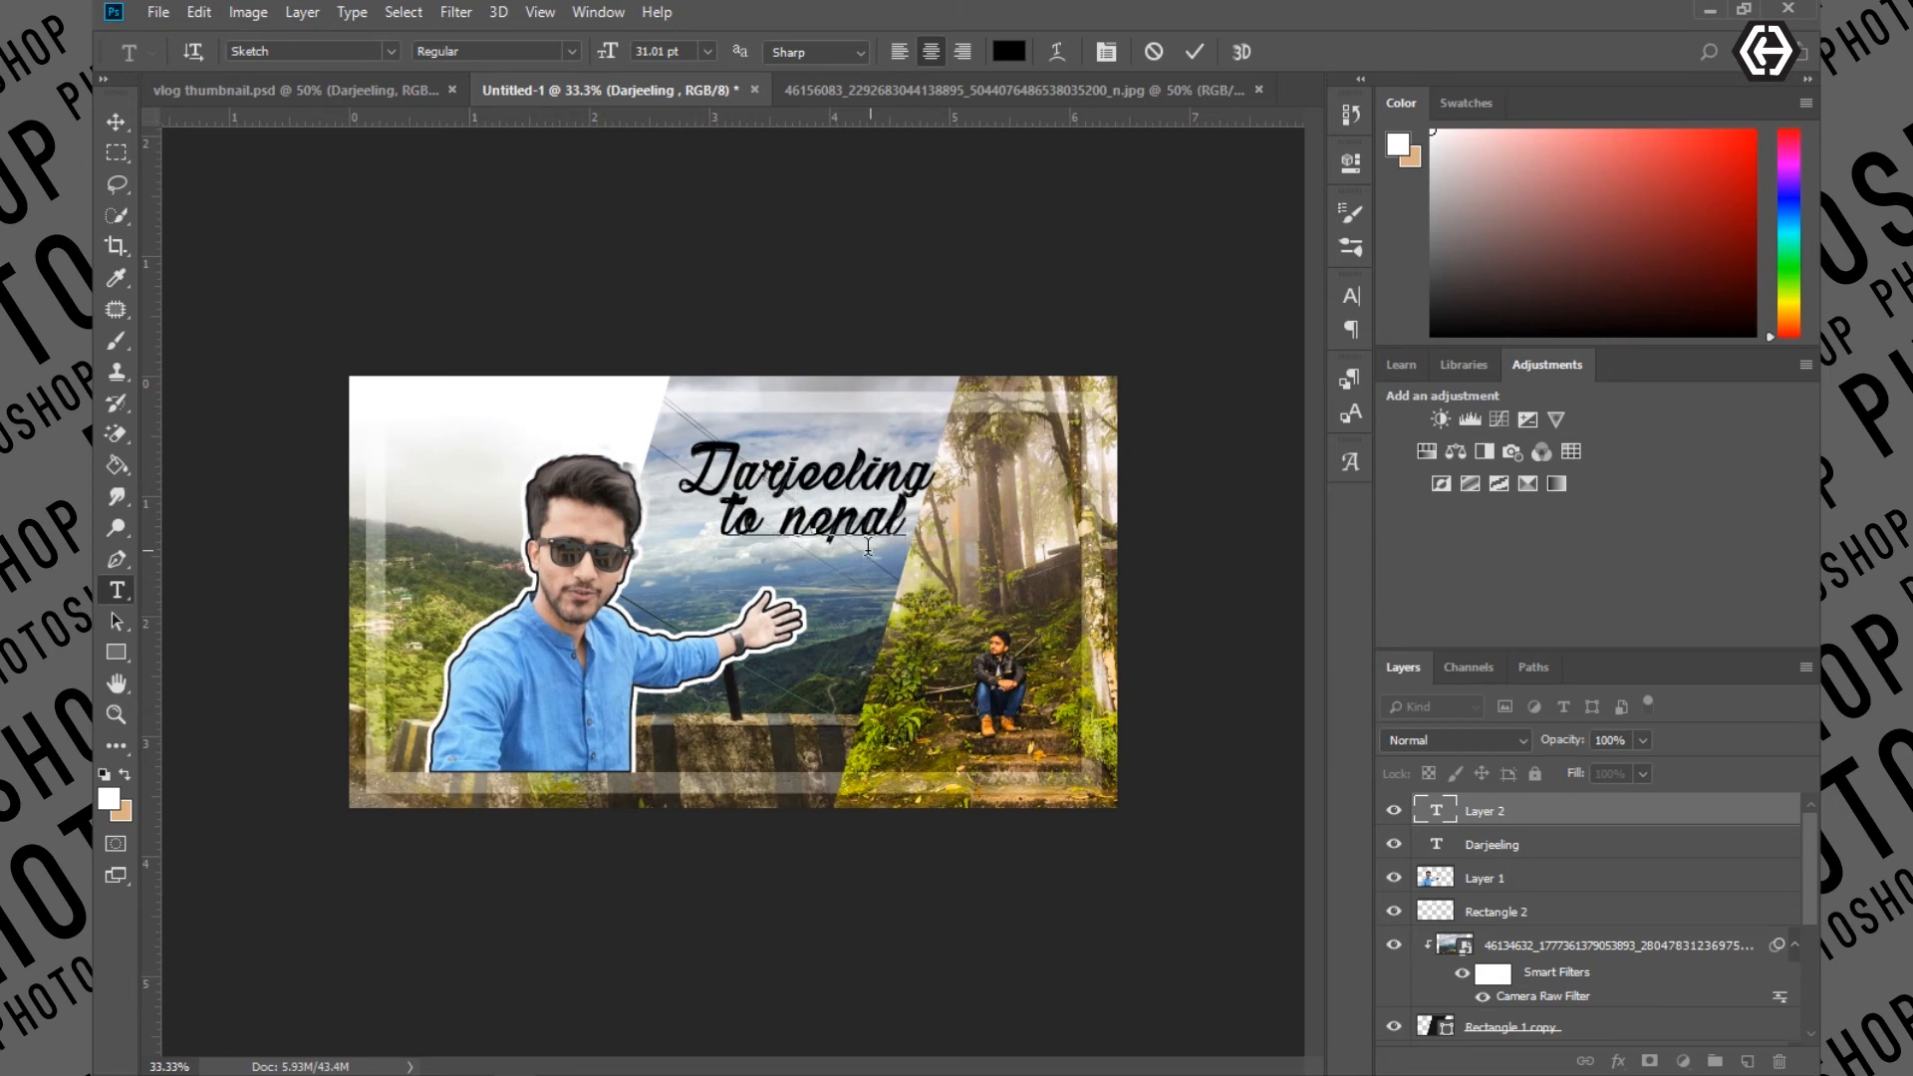
key("BackSpace")
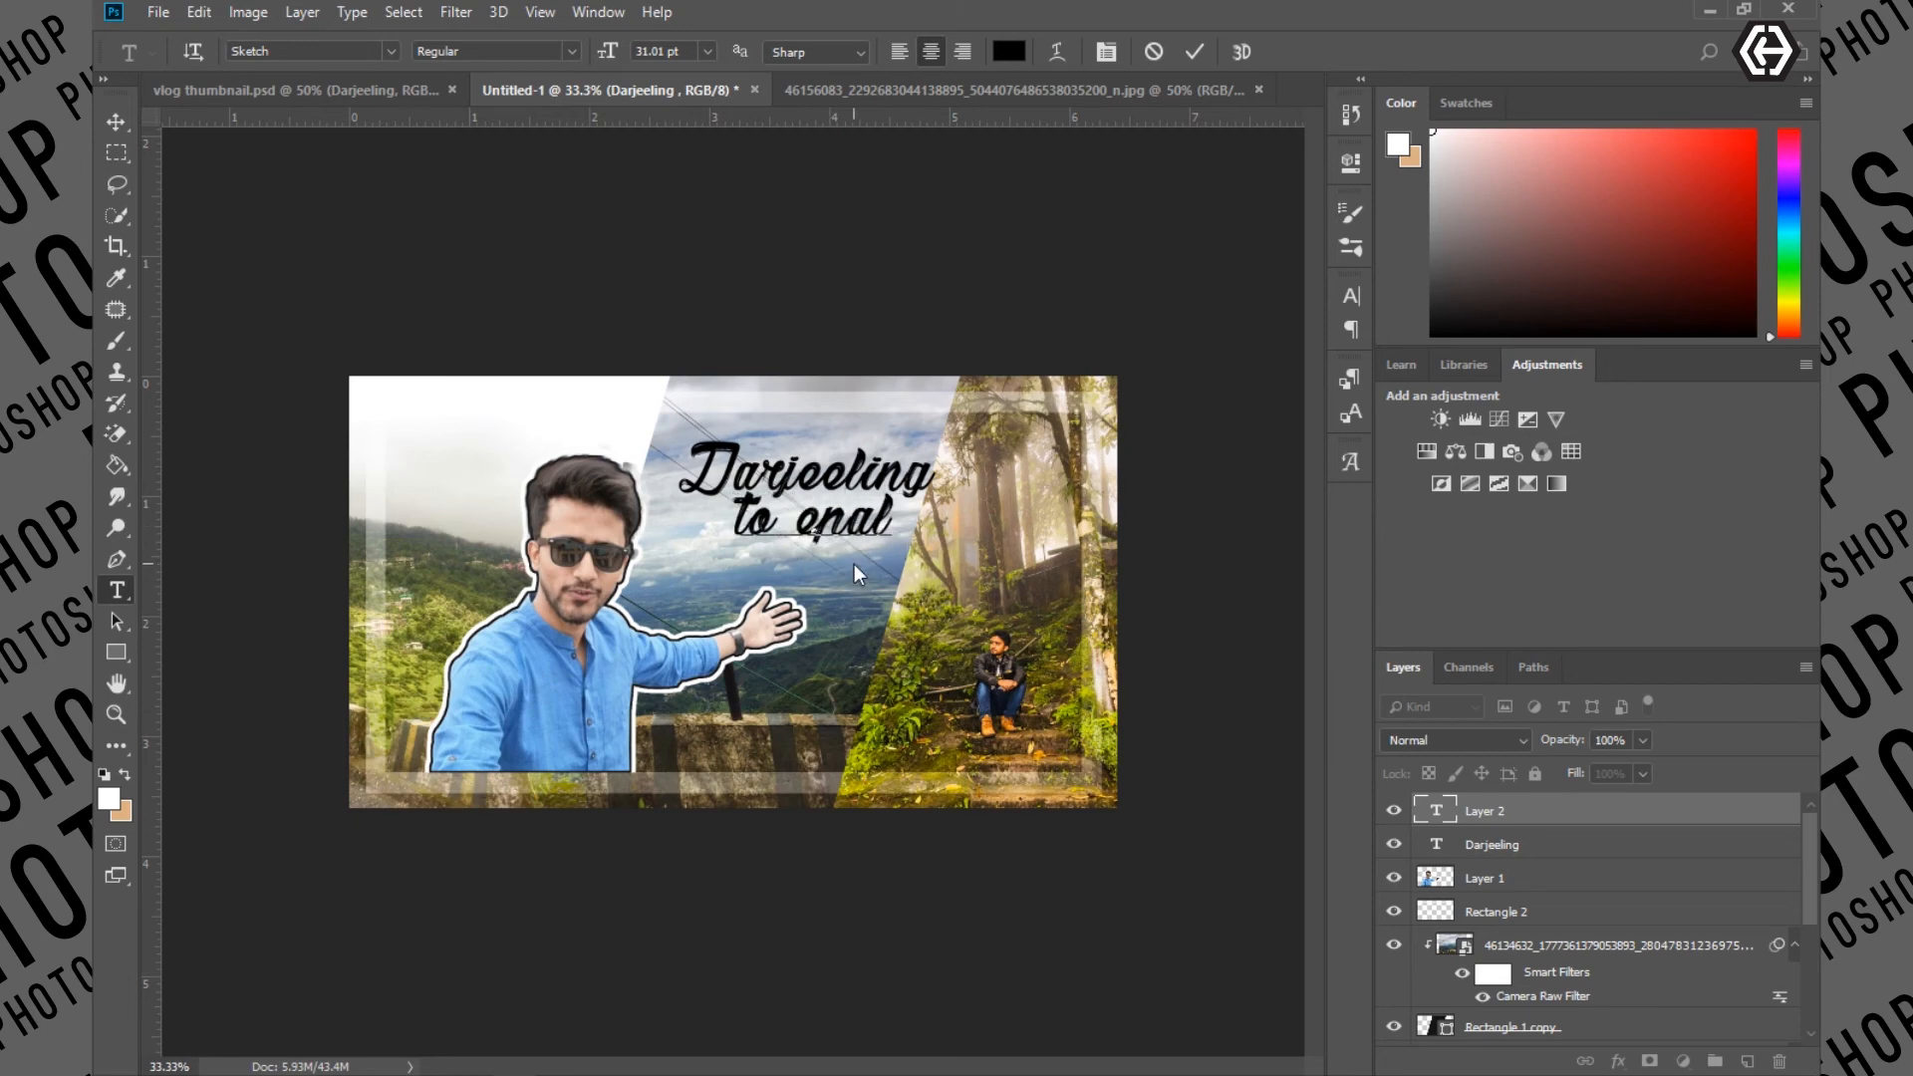
type("N")
left_click(110, 122)
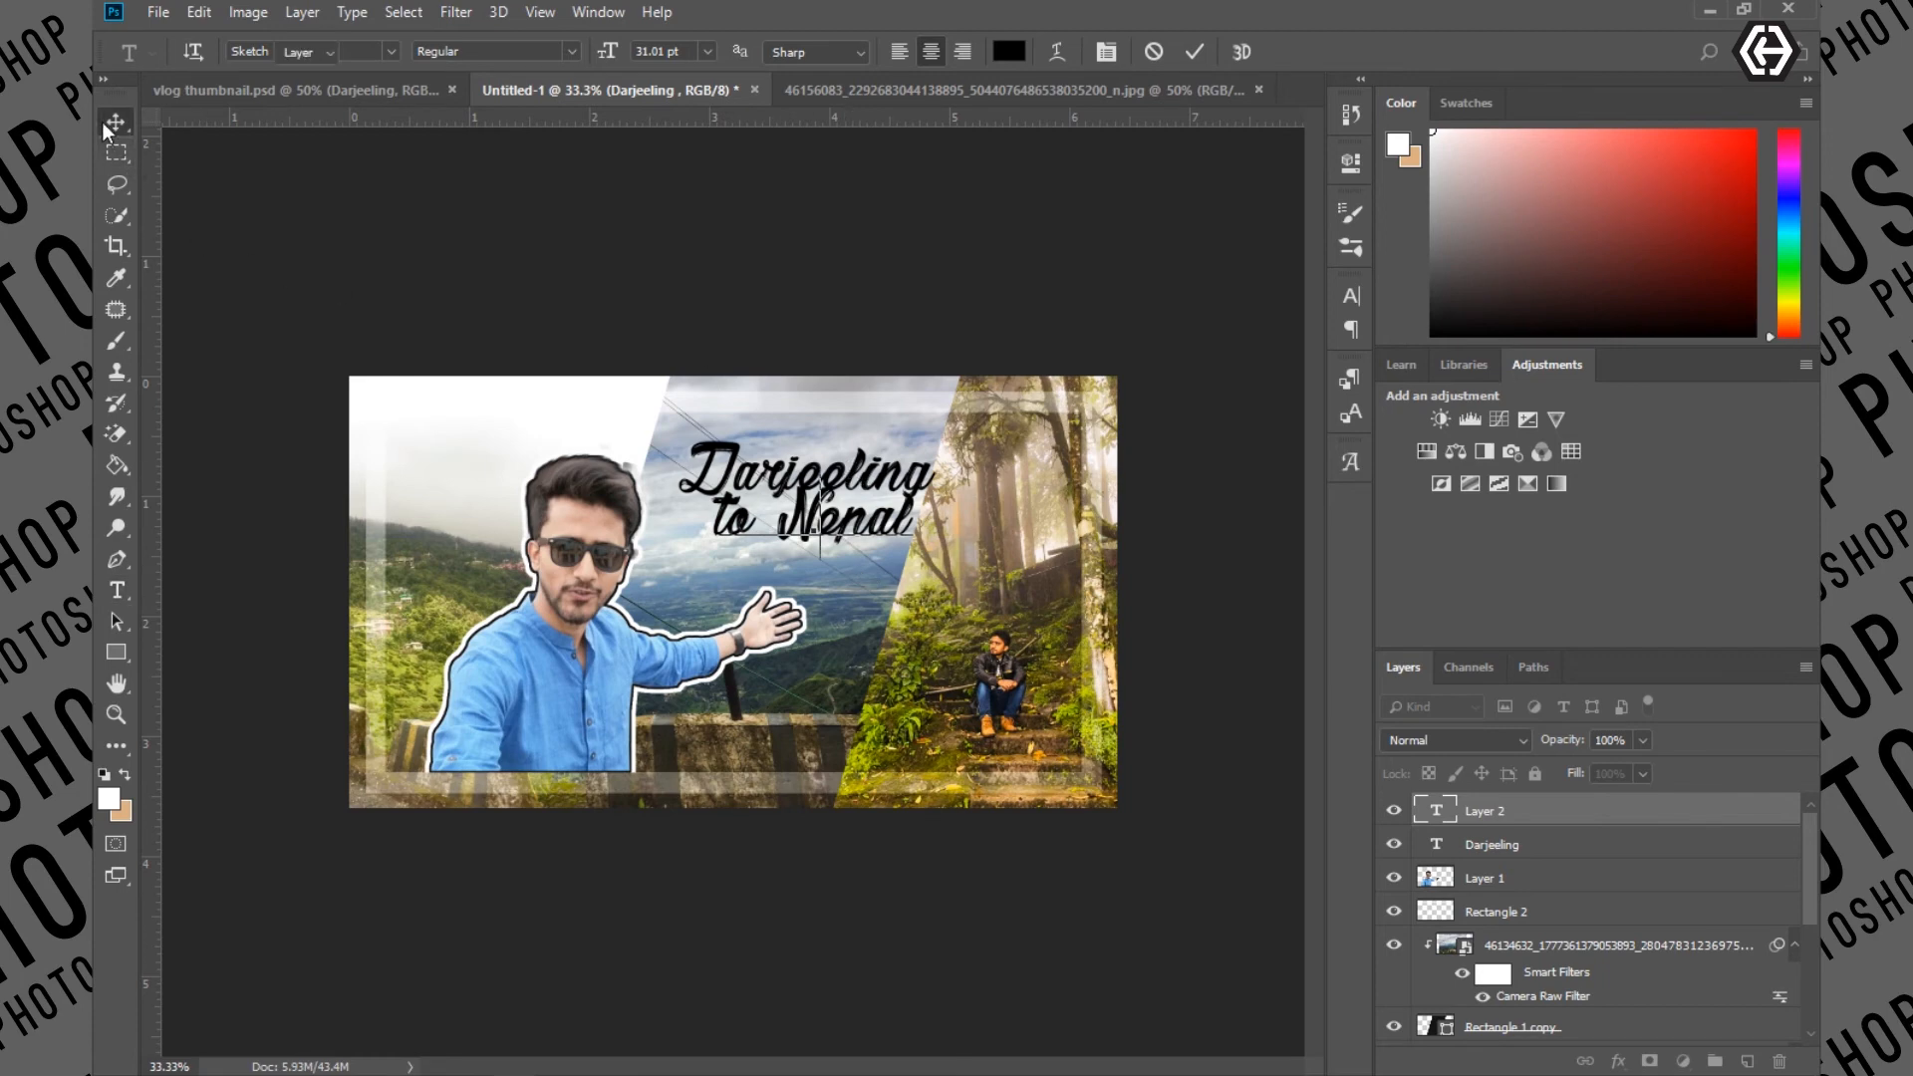
left_click_drag(894, 530, 1018, 540)
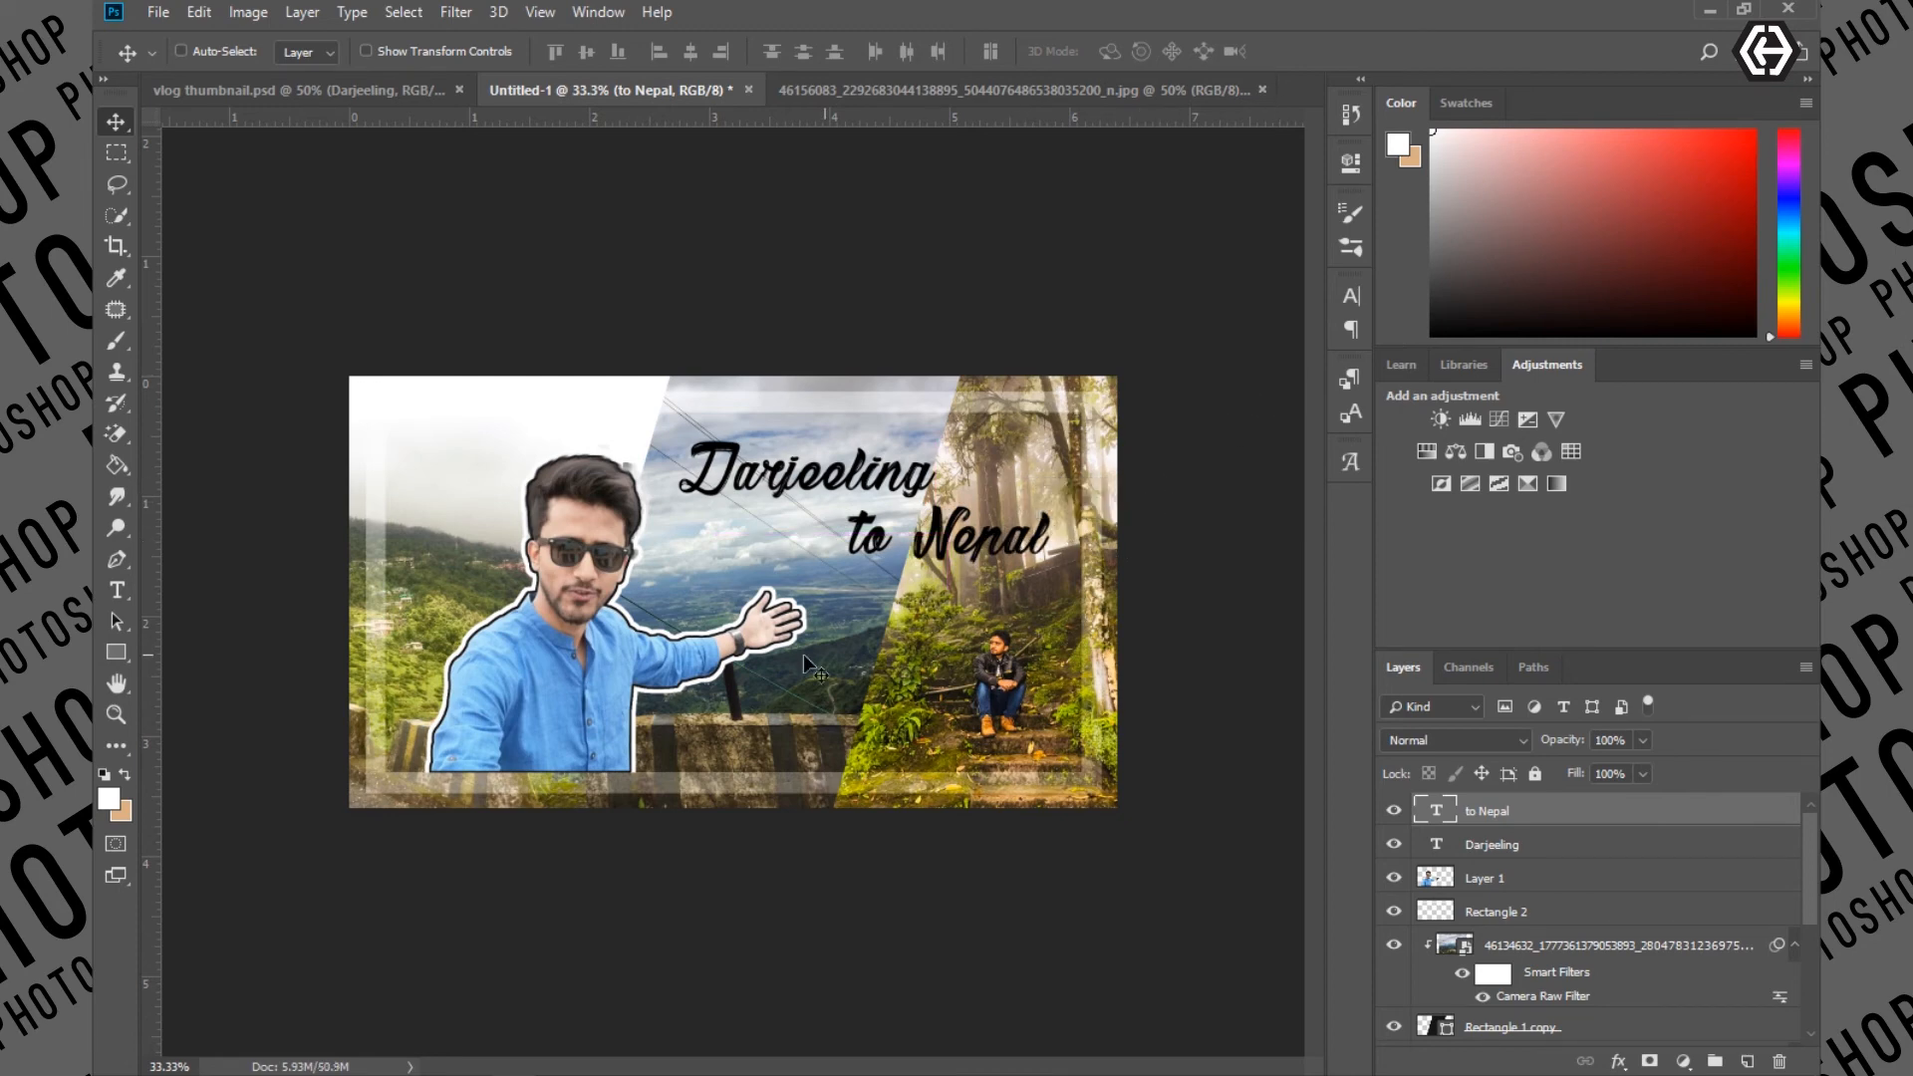
Add the text "vlog" in the Sketch font on the white sky of the first photo panel
left_click(117, 590)
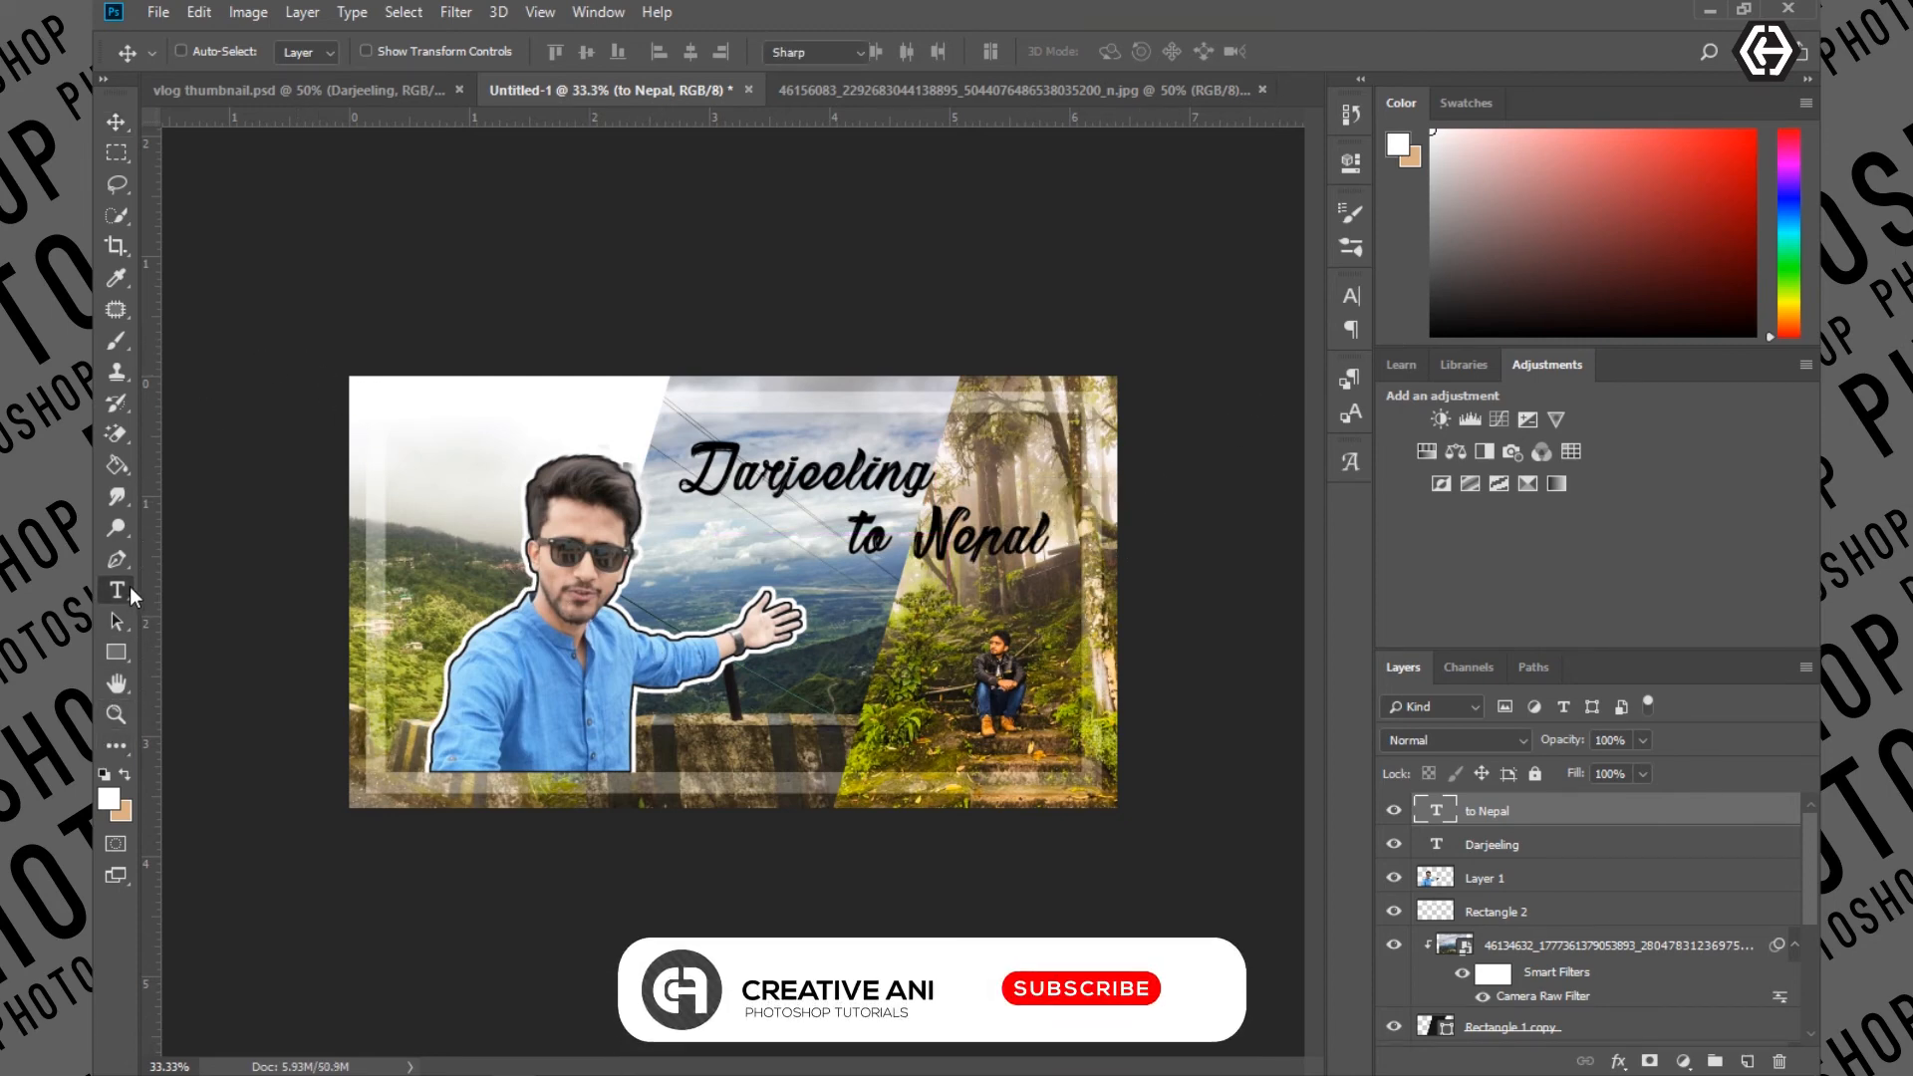
left_click(389, 52)
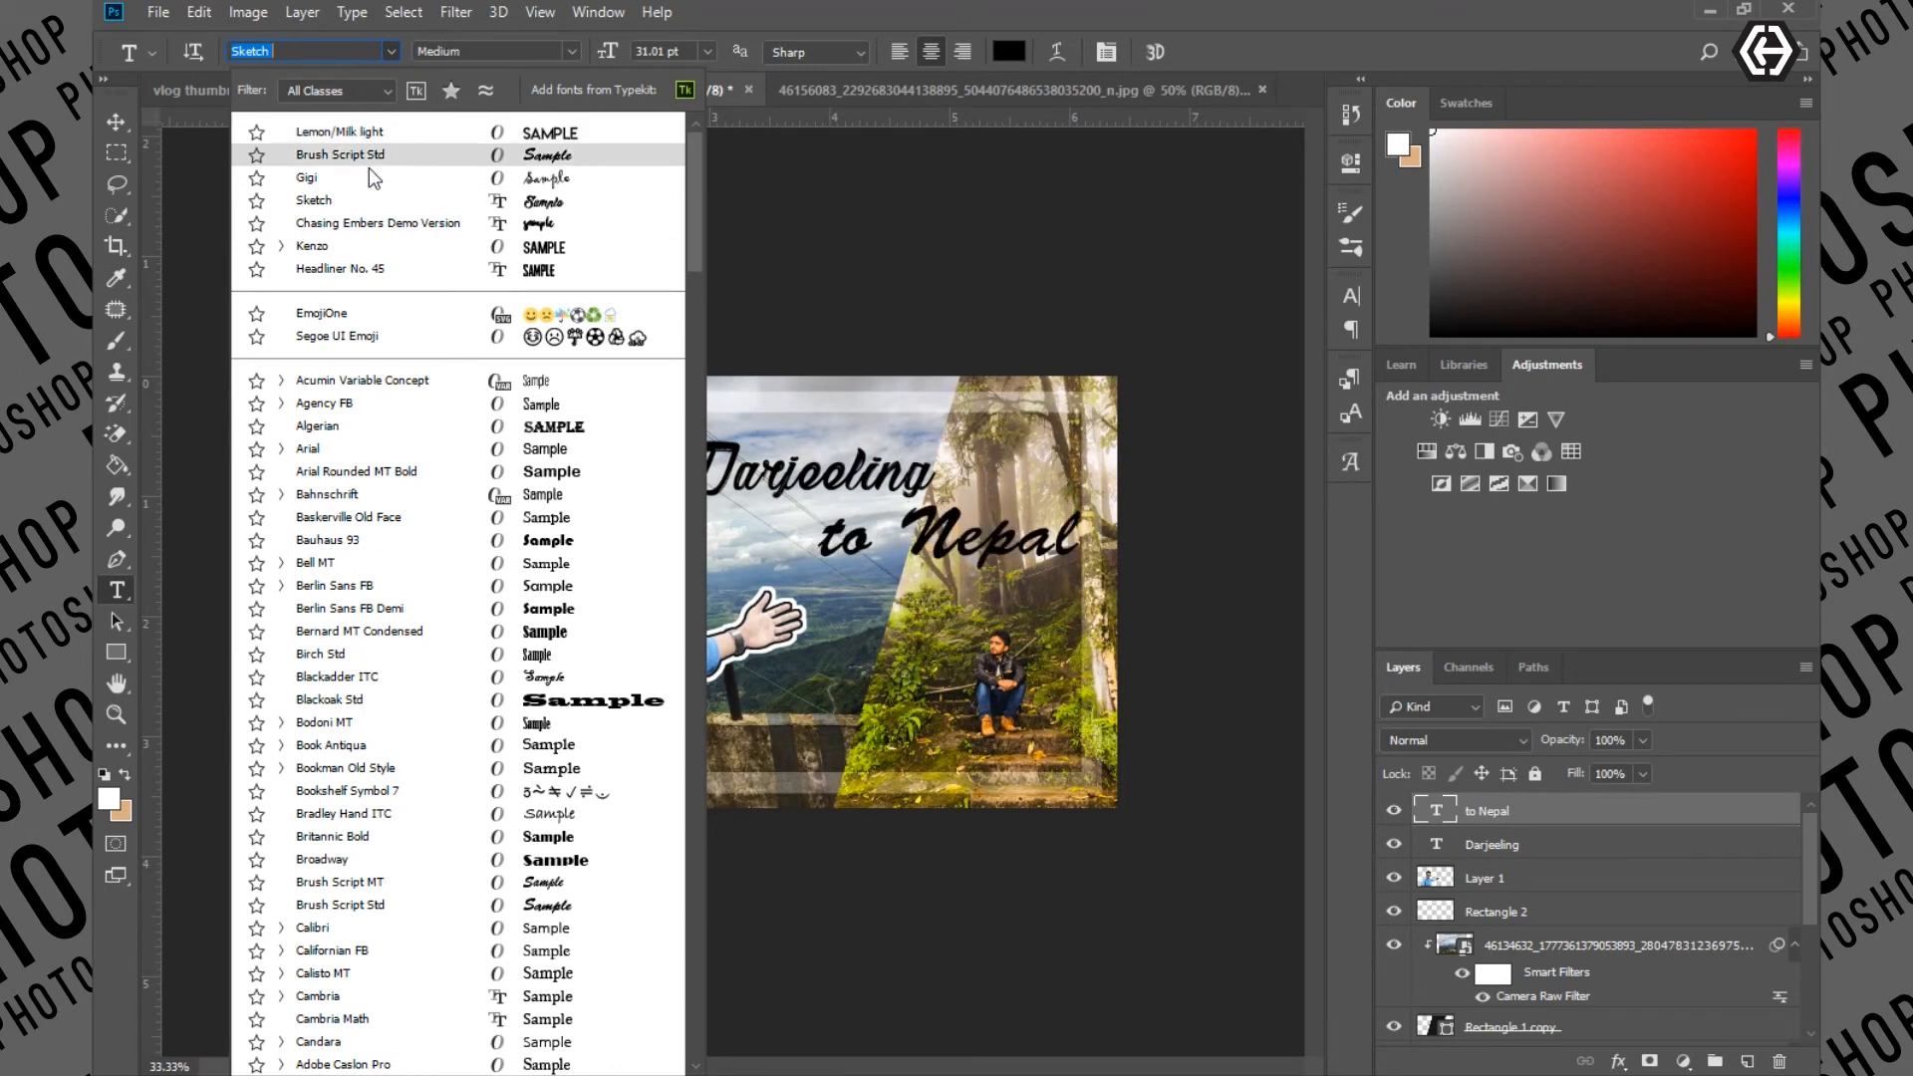
left_click(350, 200)
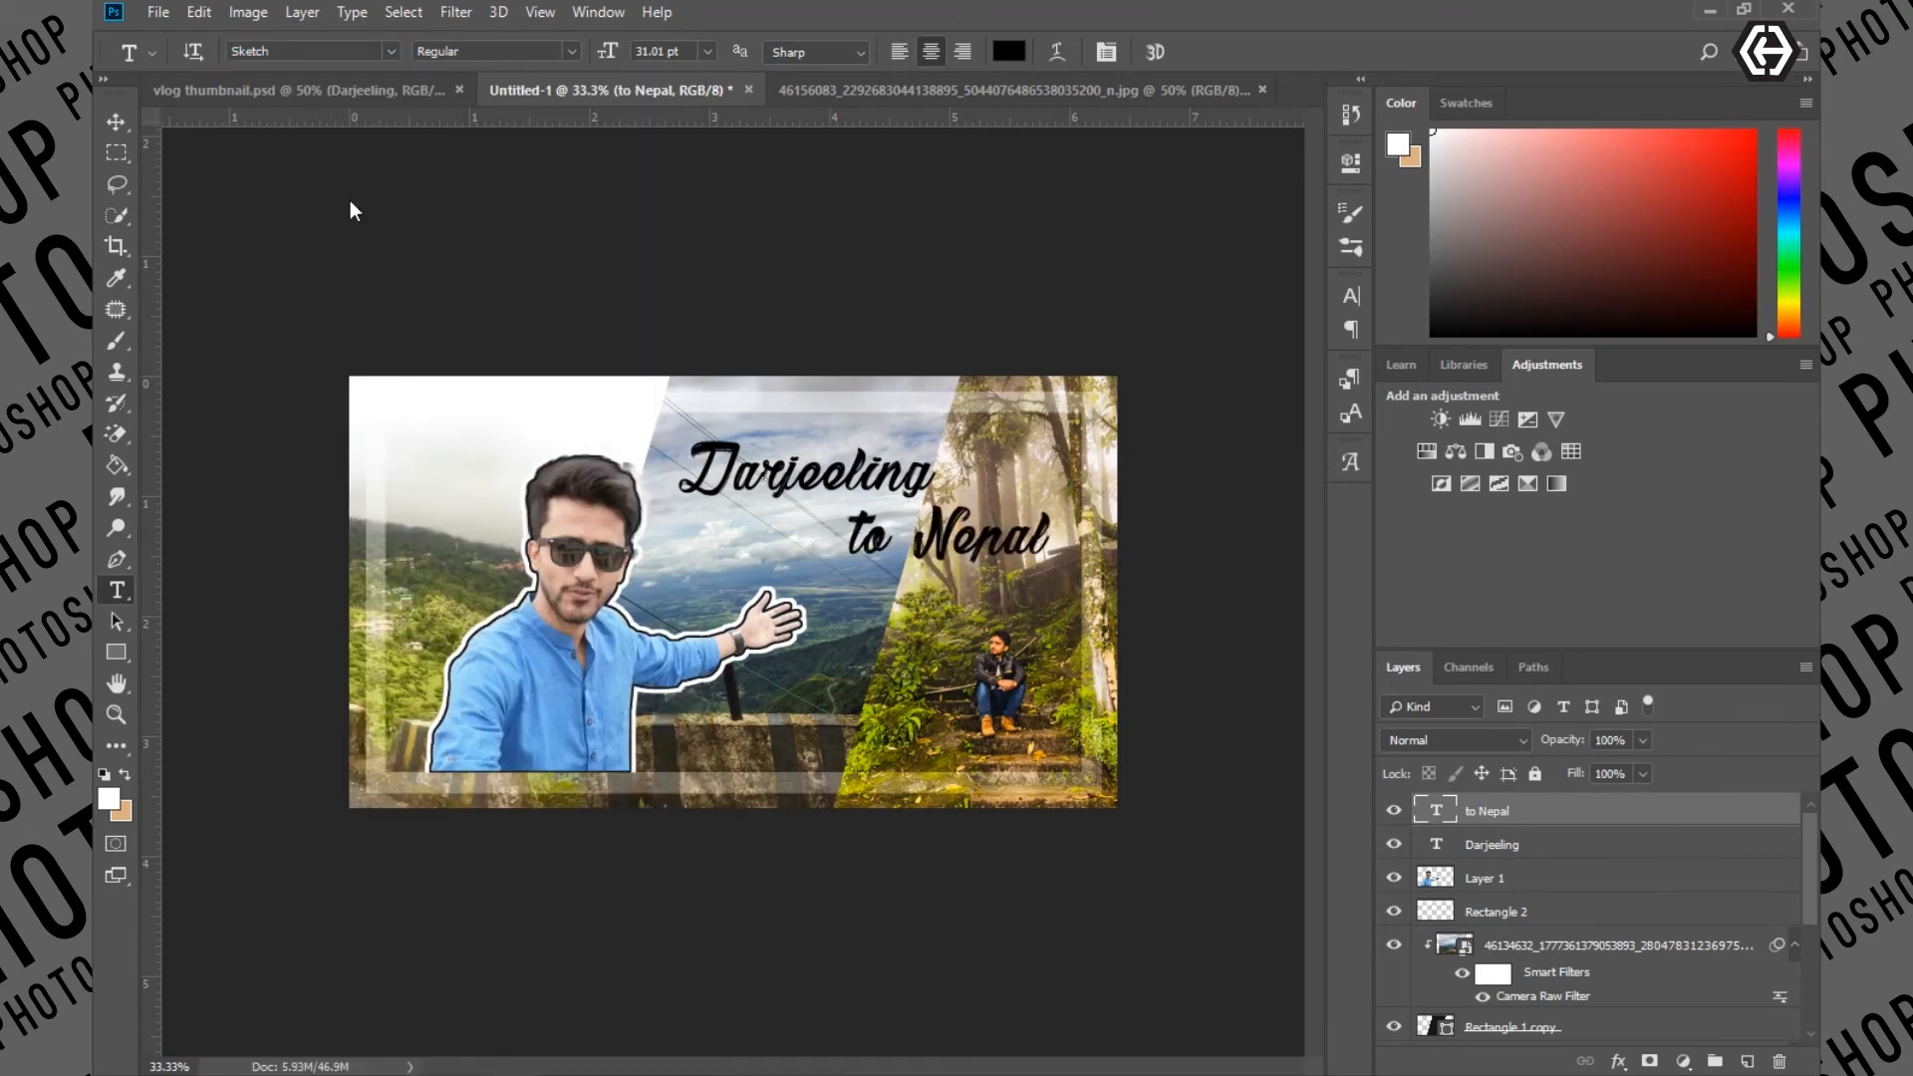
left_click(427, 461)
type("vlog")
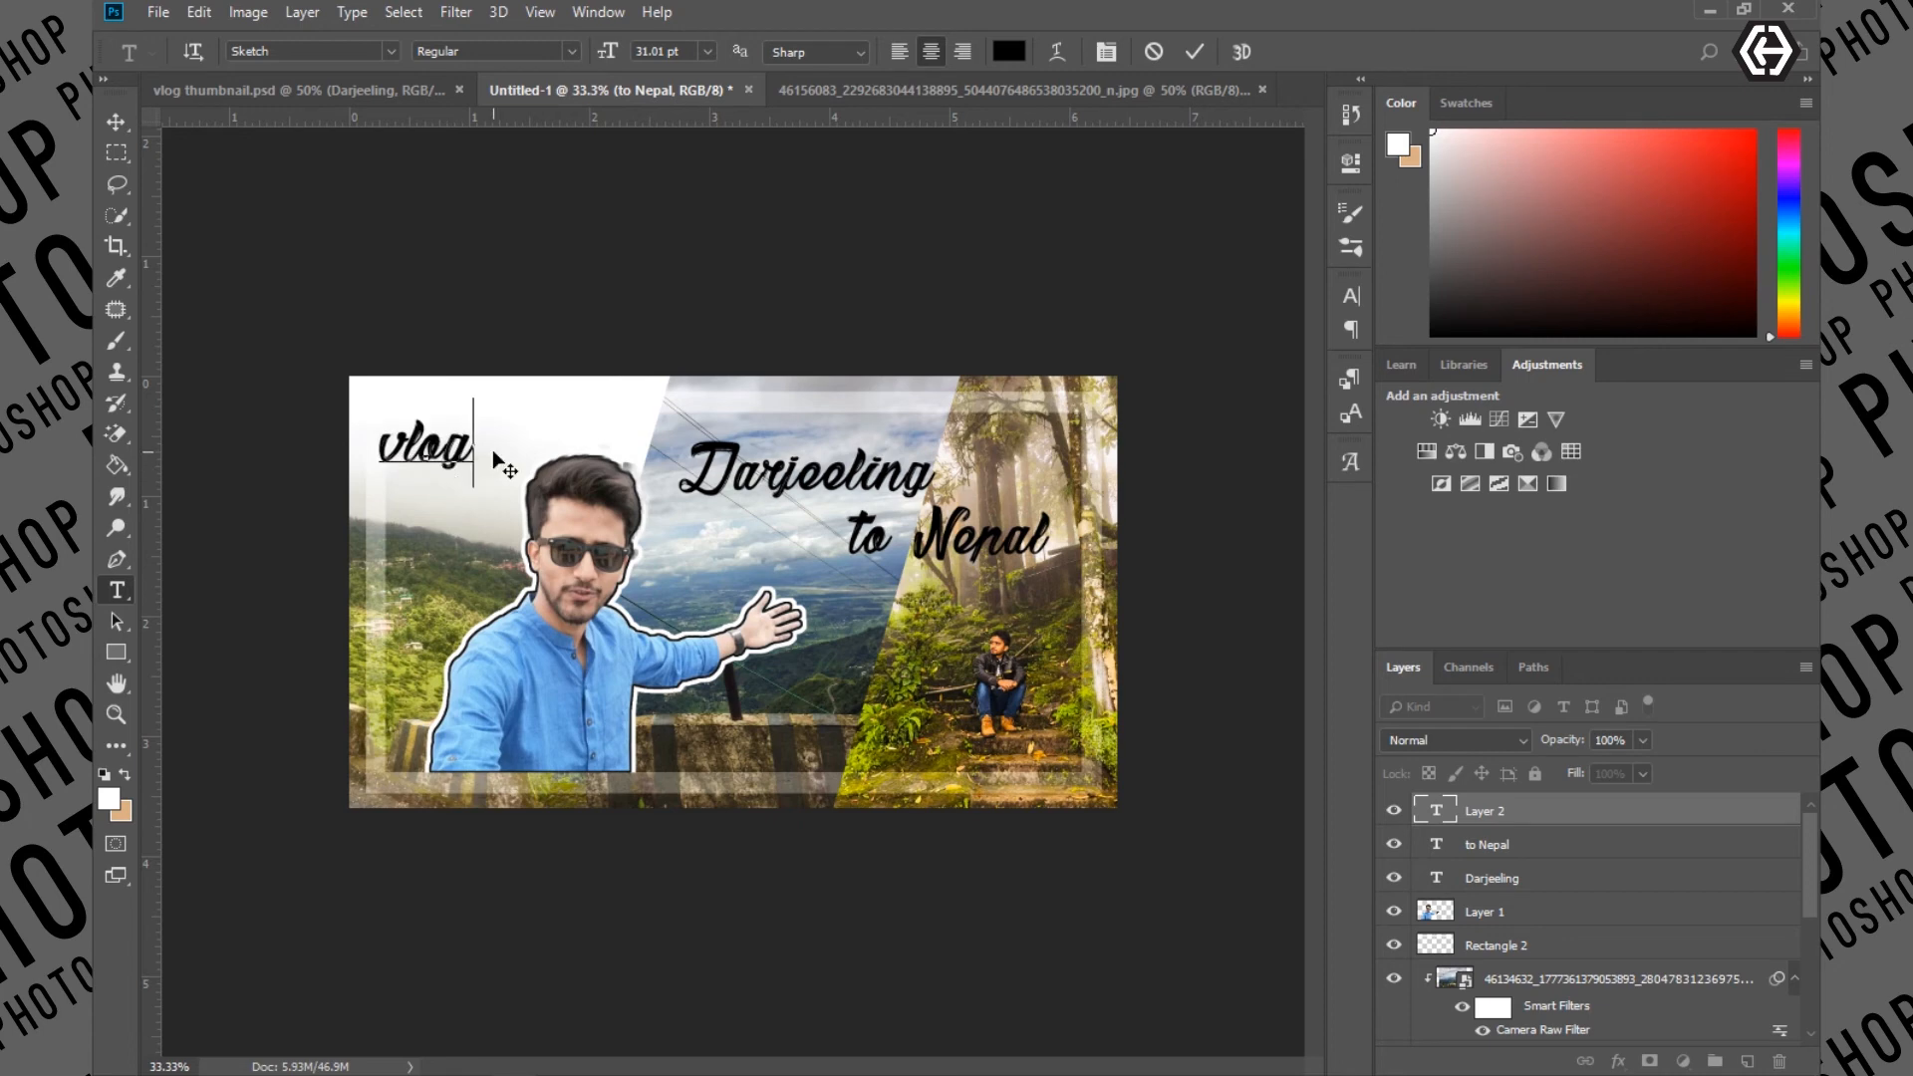
left_click(117, 121)
left_click_drag(424, 454, 465, 446)
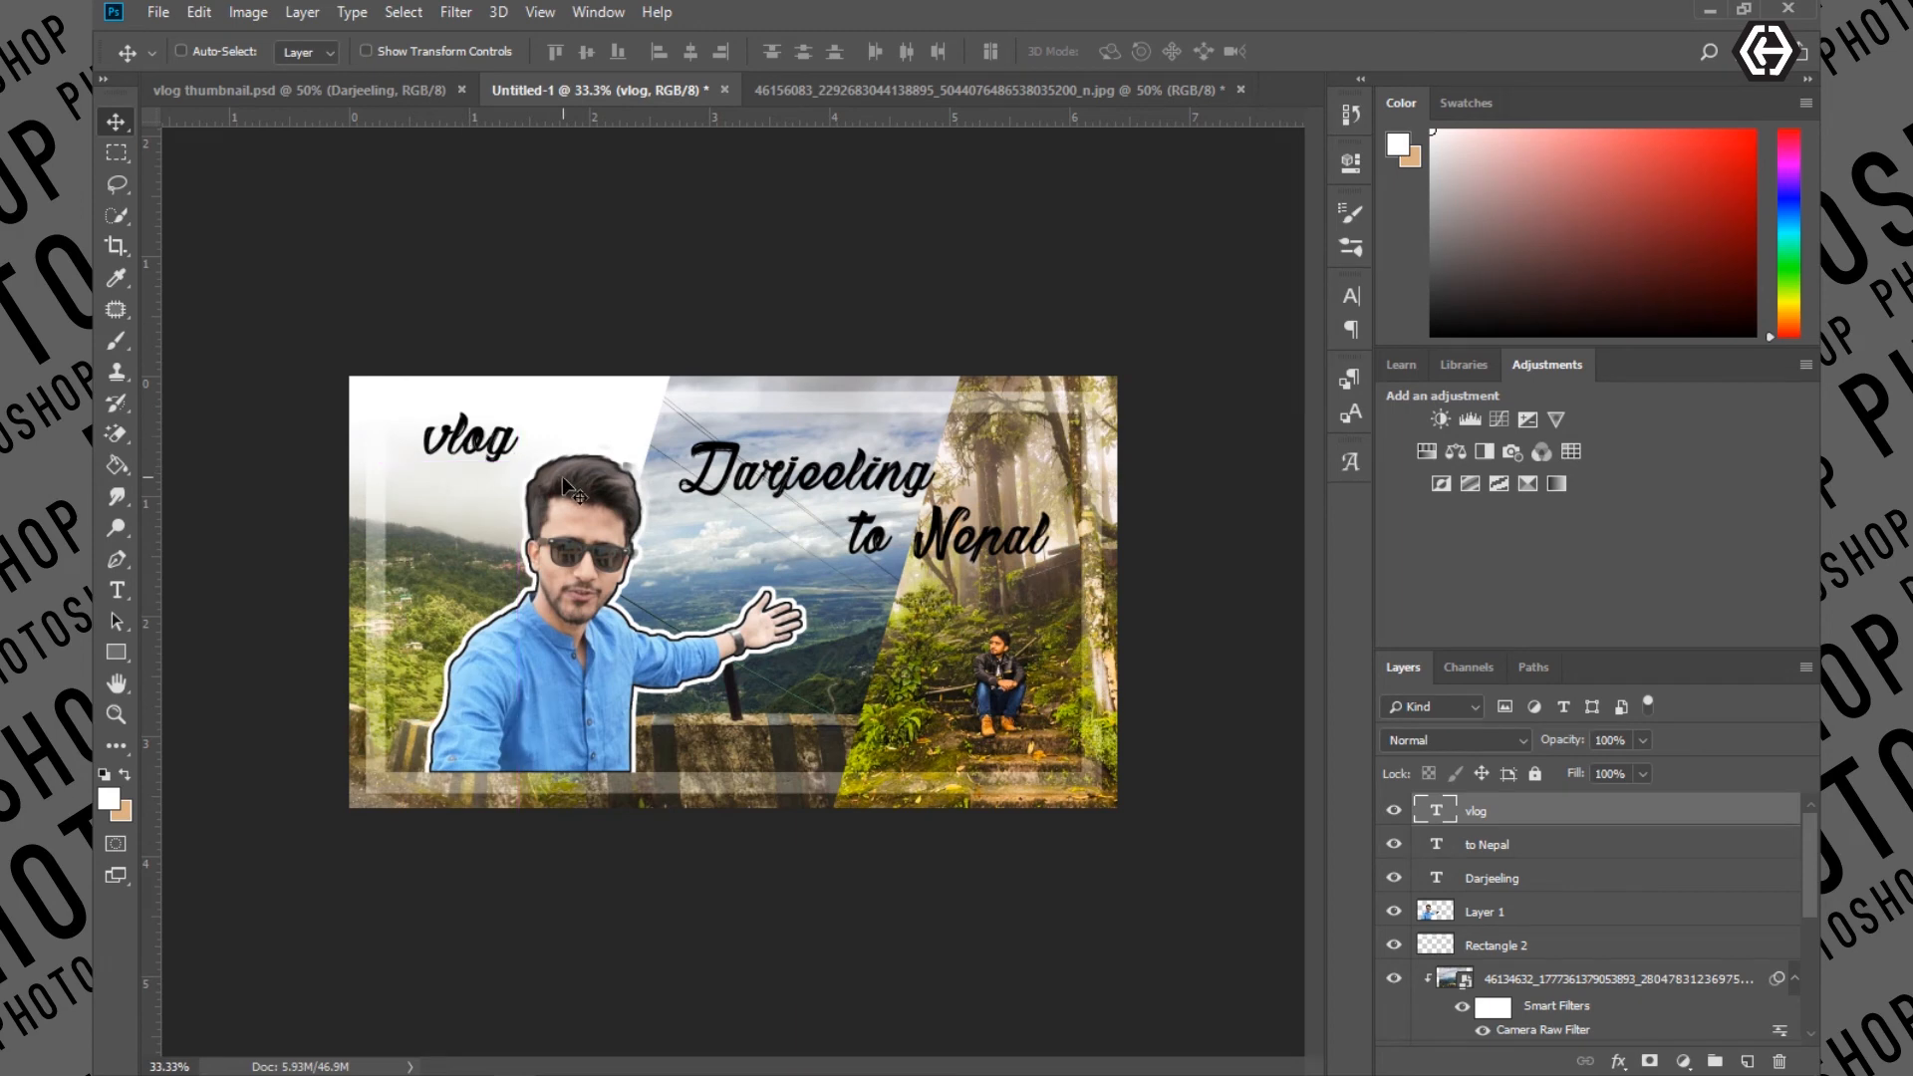
Scale the vlog text down proportionally and nudge it slightly downward, with transform controls turned off again
left_click(362, 52)
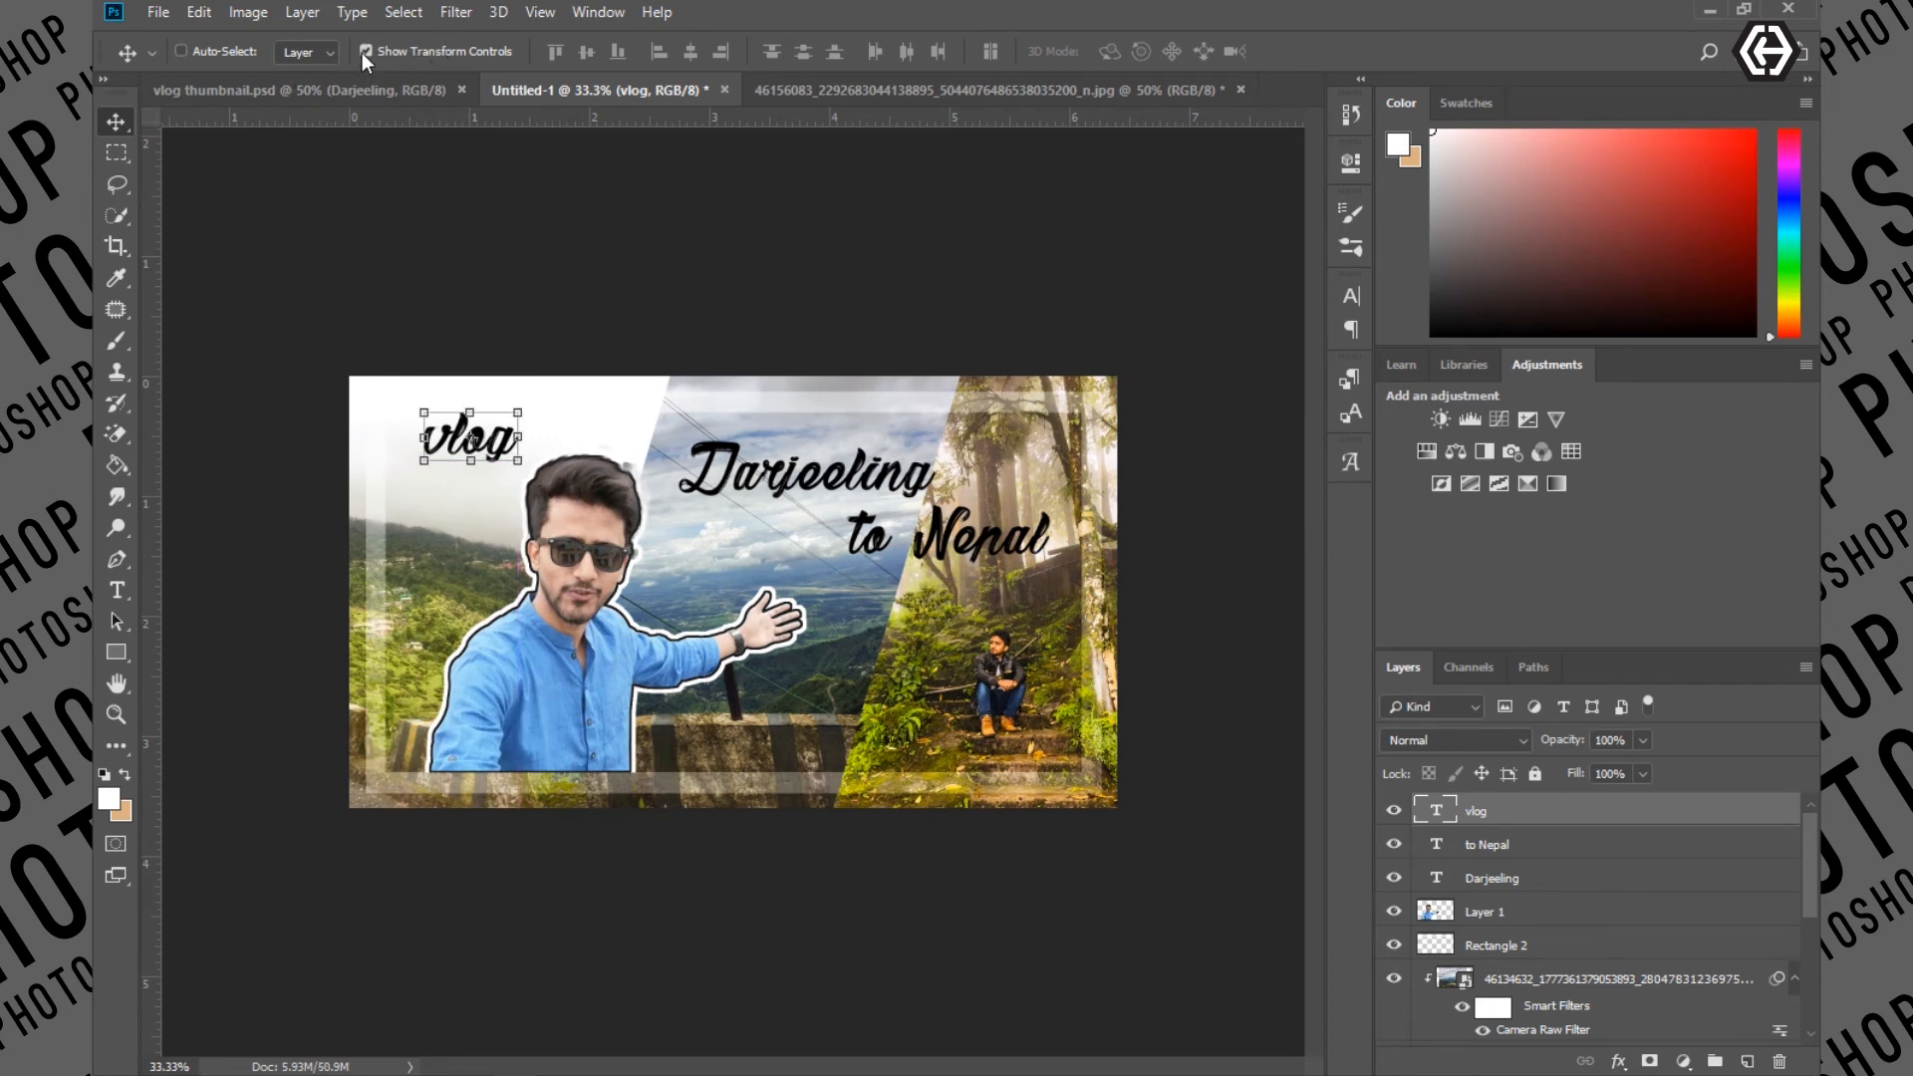
left_click_drag(518, 461, 487, 449)
left_click(1177, 51)
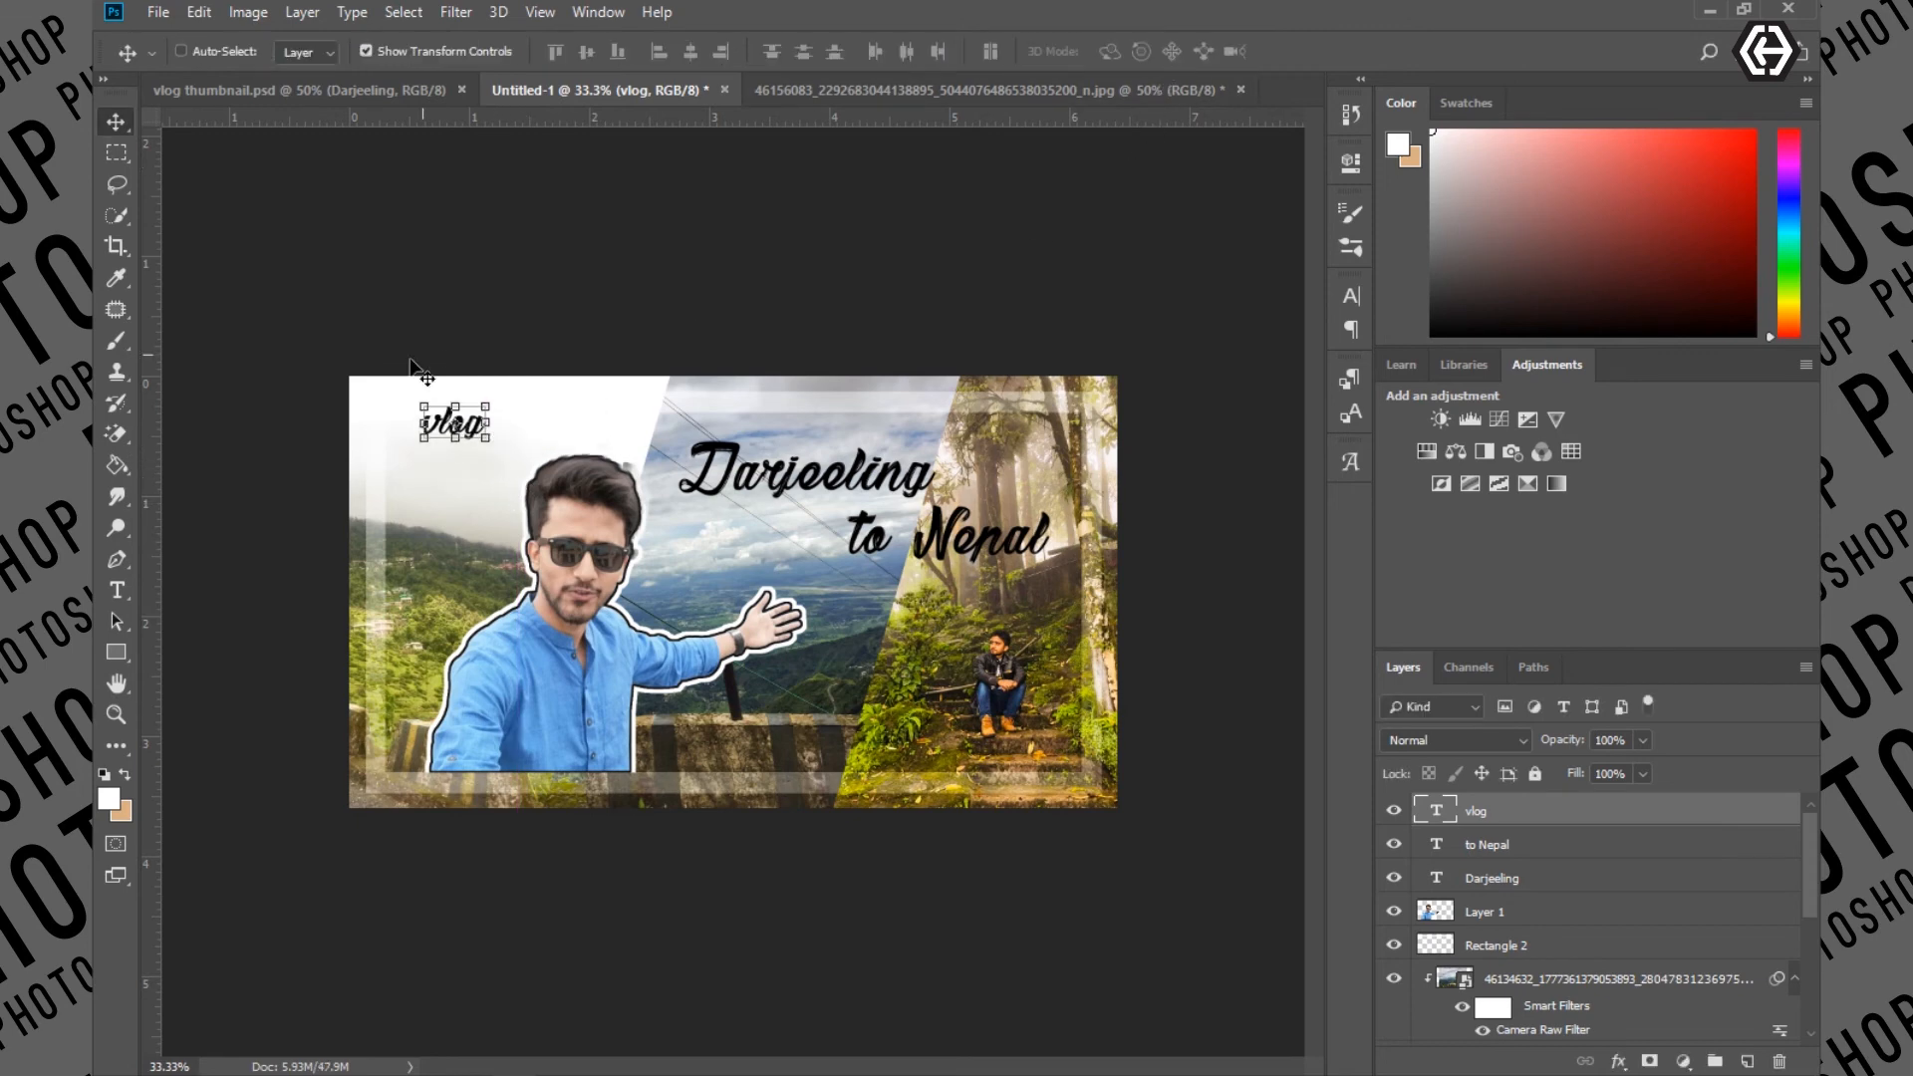
left_click(365, 51)
key("shift+Down")
key("shift+Down")
key("shift+Down")
Add a separate "#" text layer in the Brush Script Std font
left_click(117, 590)
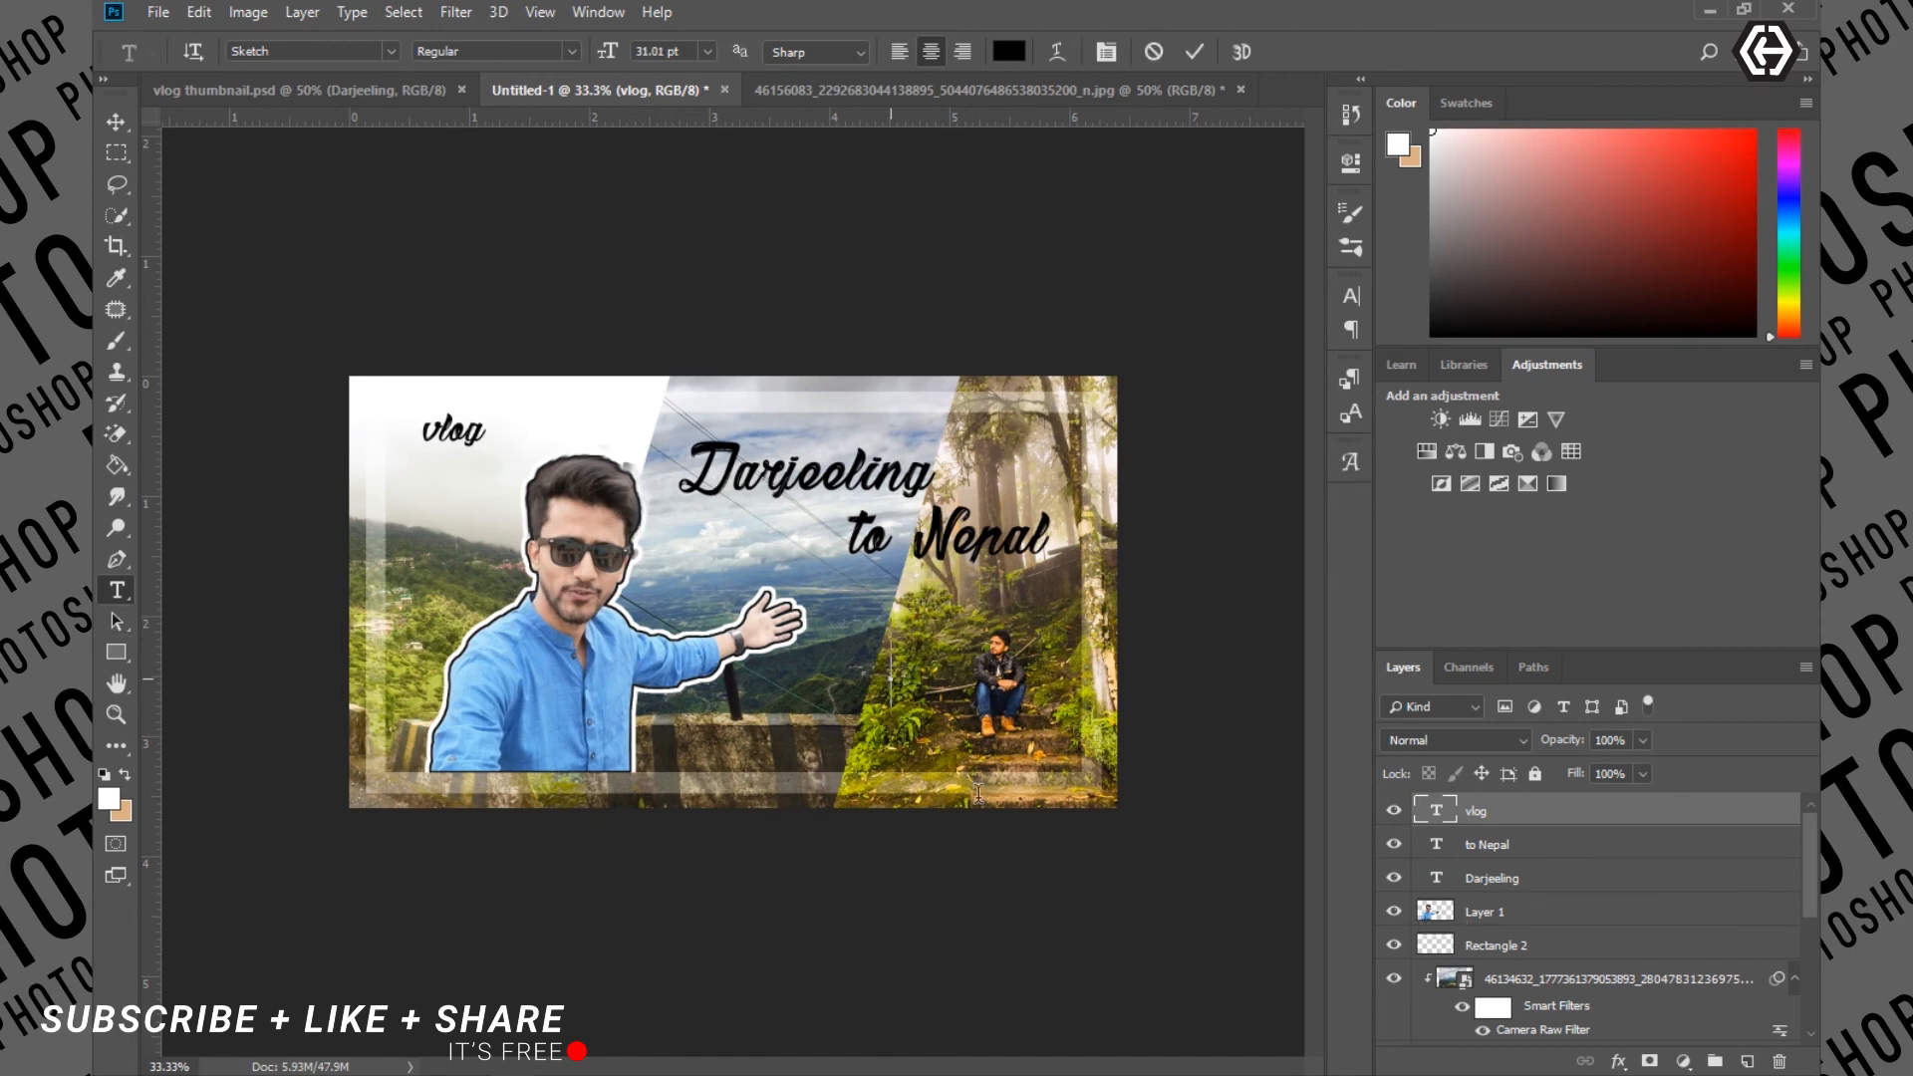
left_click(492, 320)
left_click(389, 52)
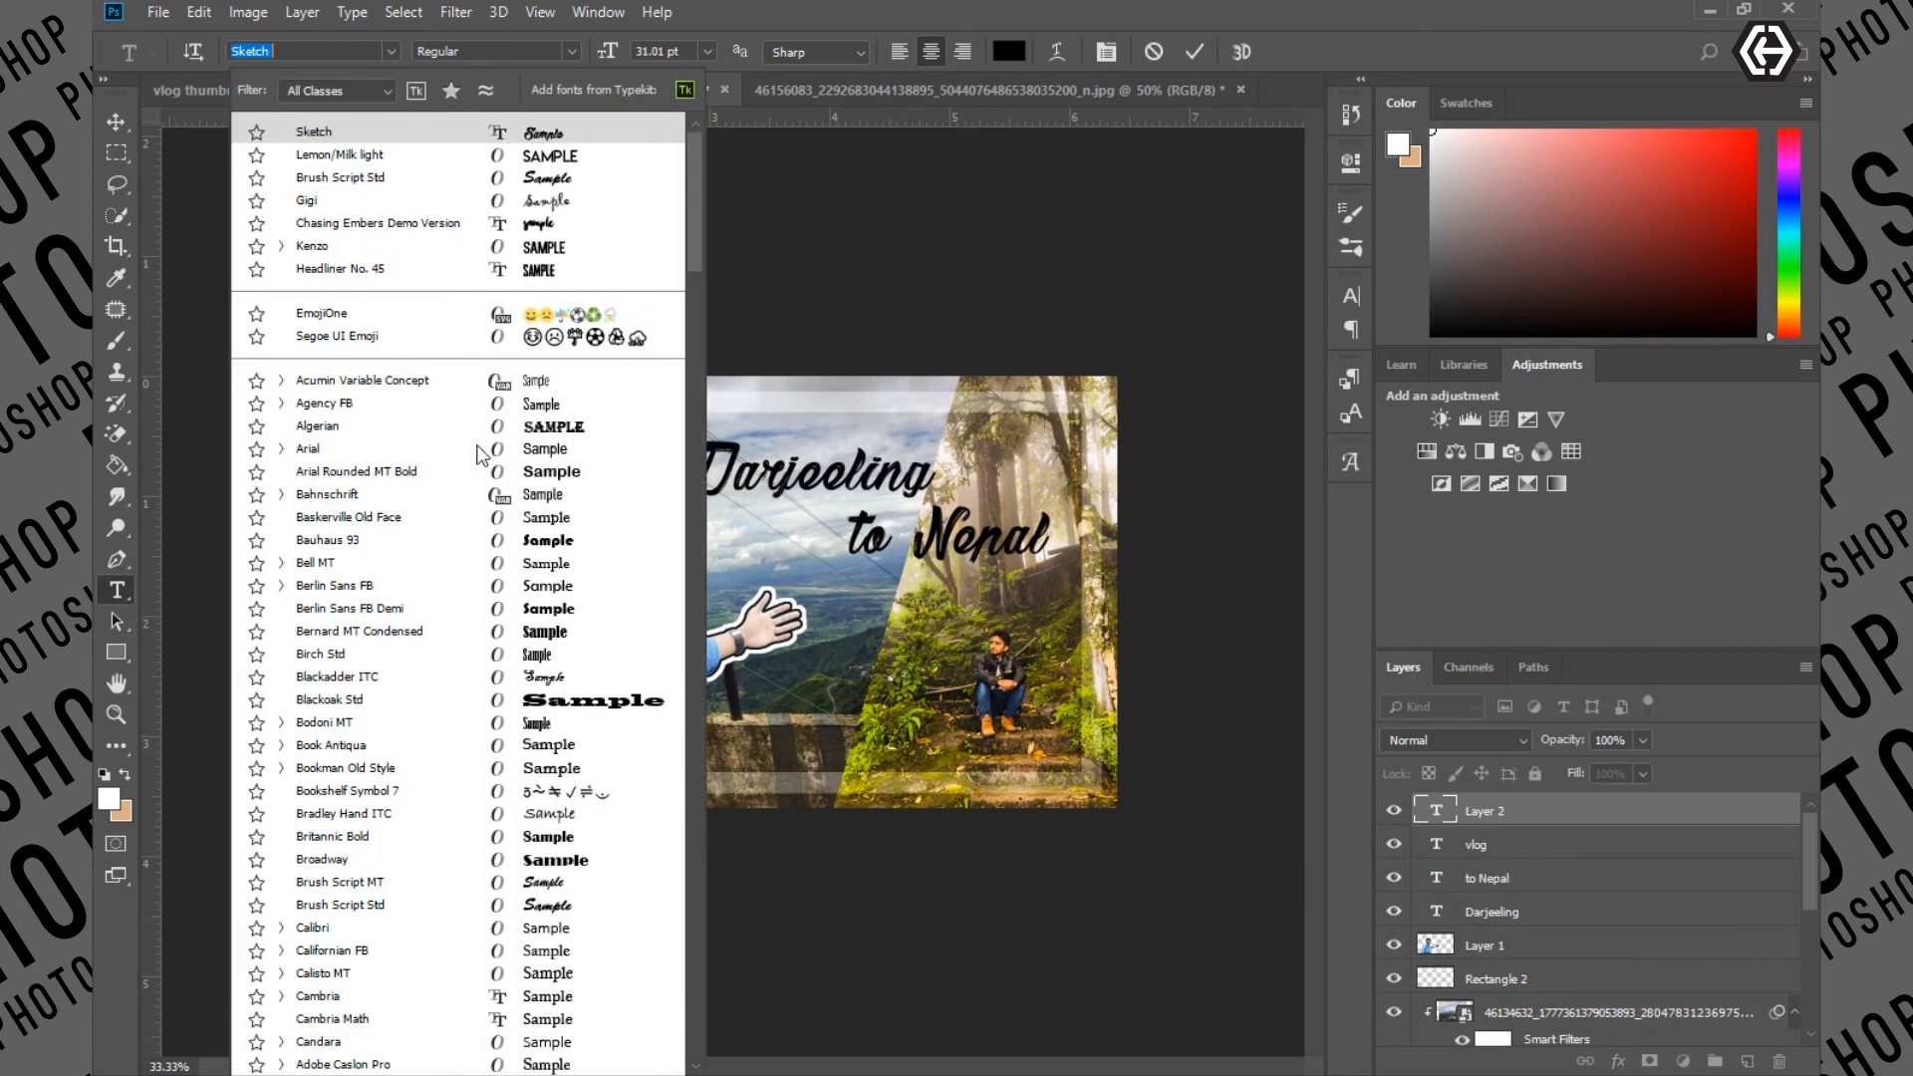
left_click(465, 183)
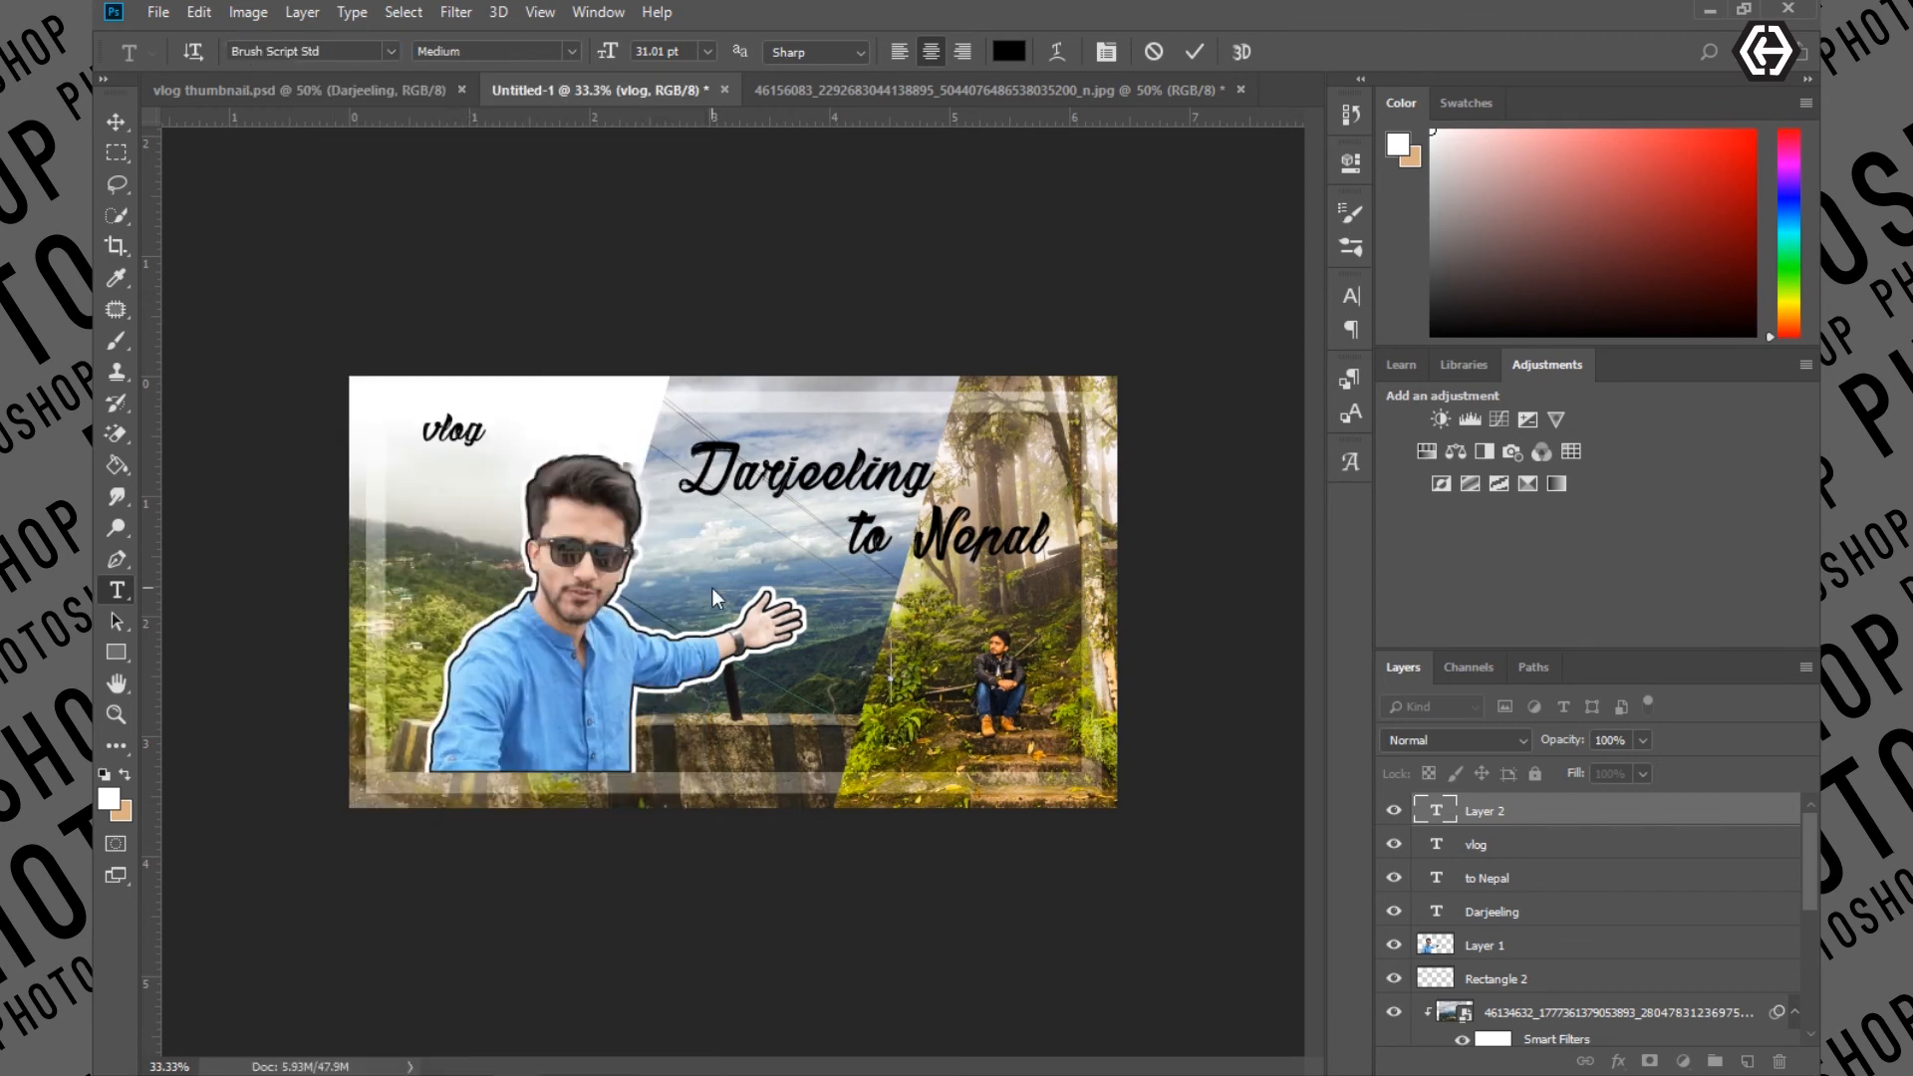
type("#")
key("ctrl+Return")
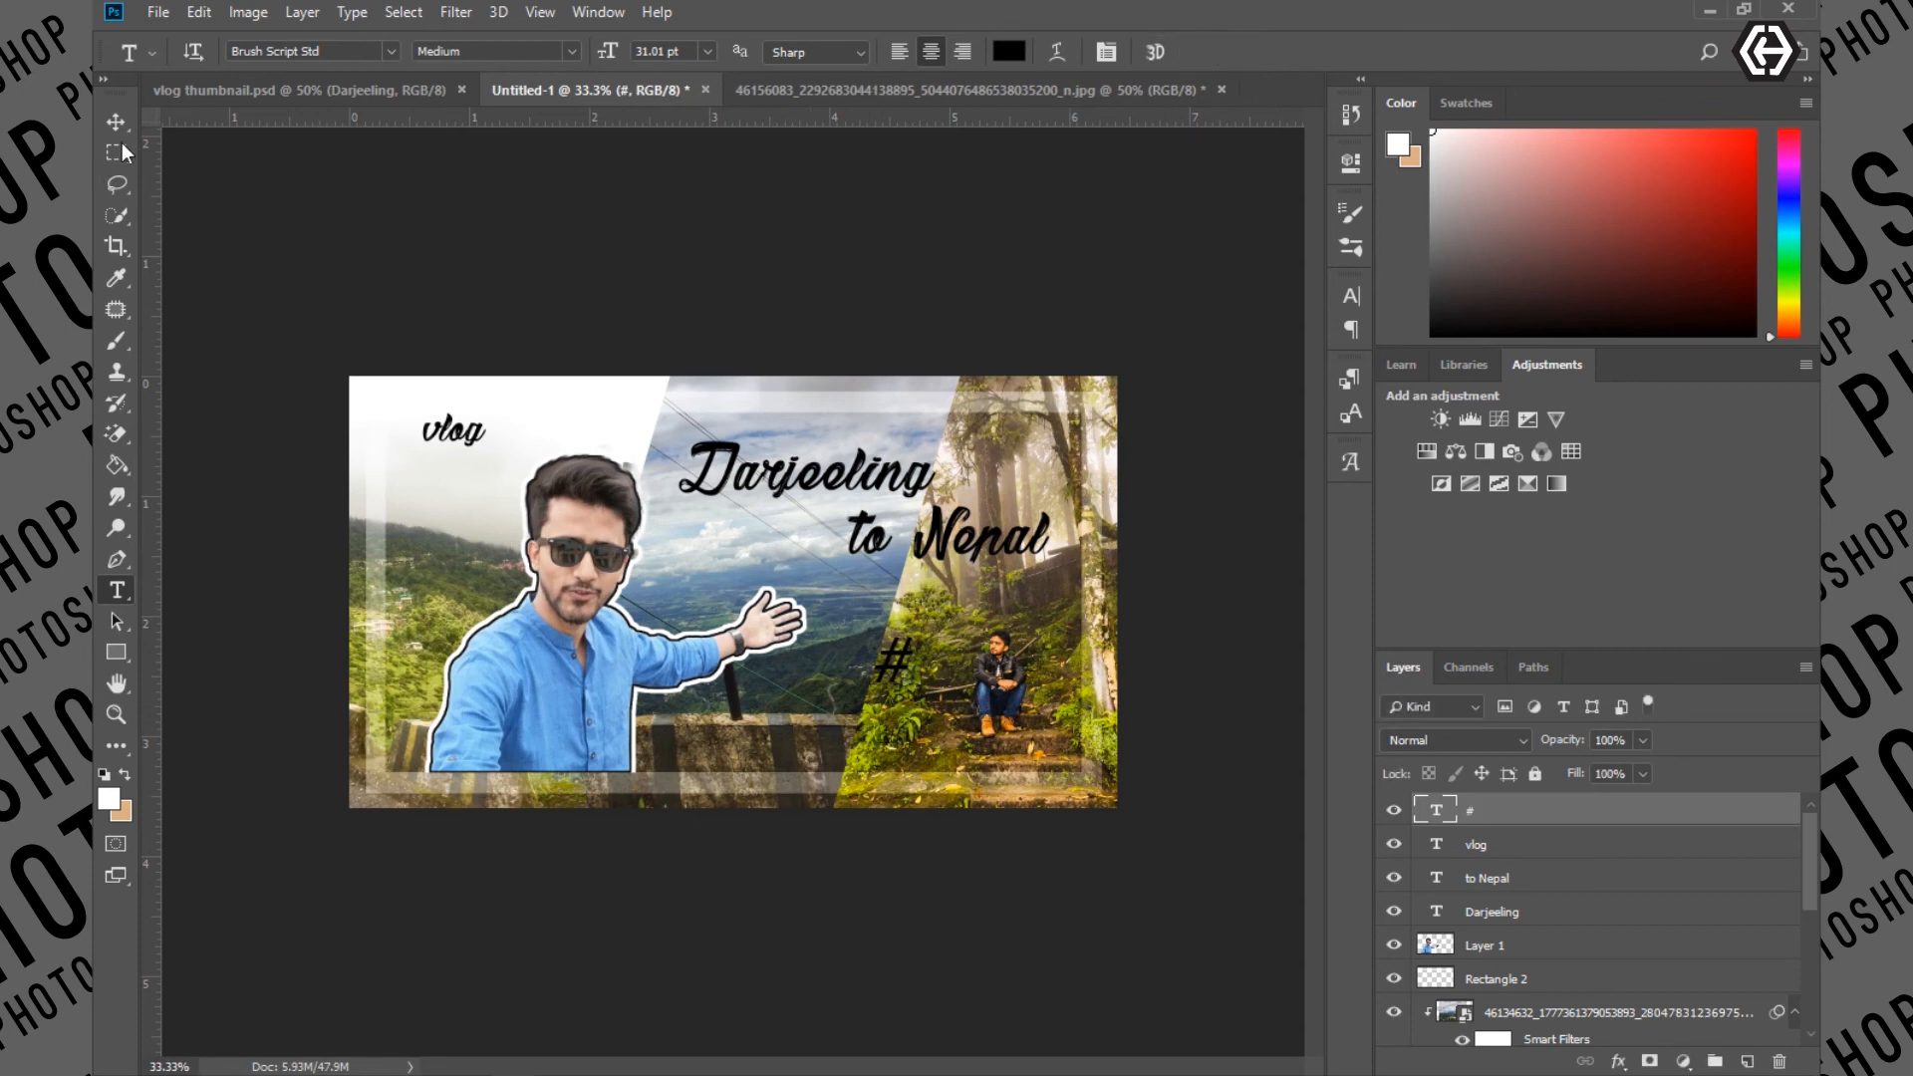
Scale the # character to 67.78% and position it directly in front of the word vlog
left_click(116, 122)
left_click_drag(909, 672, 420, 465)
left_click(366, 51)
key("ctrl+t")
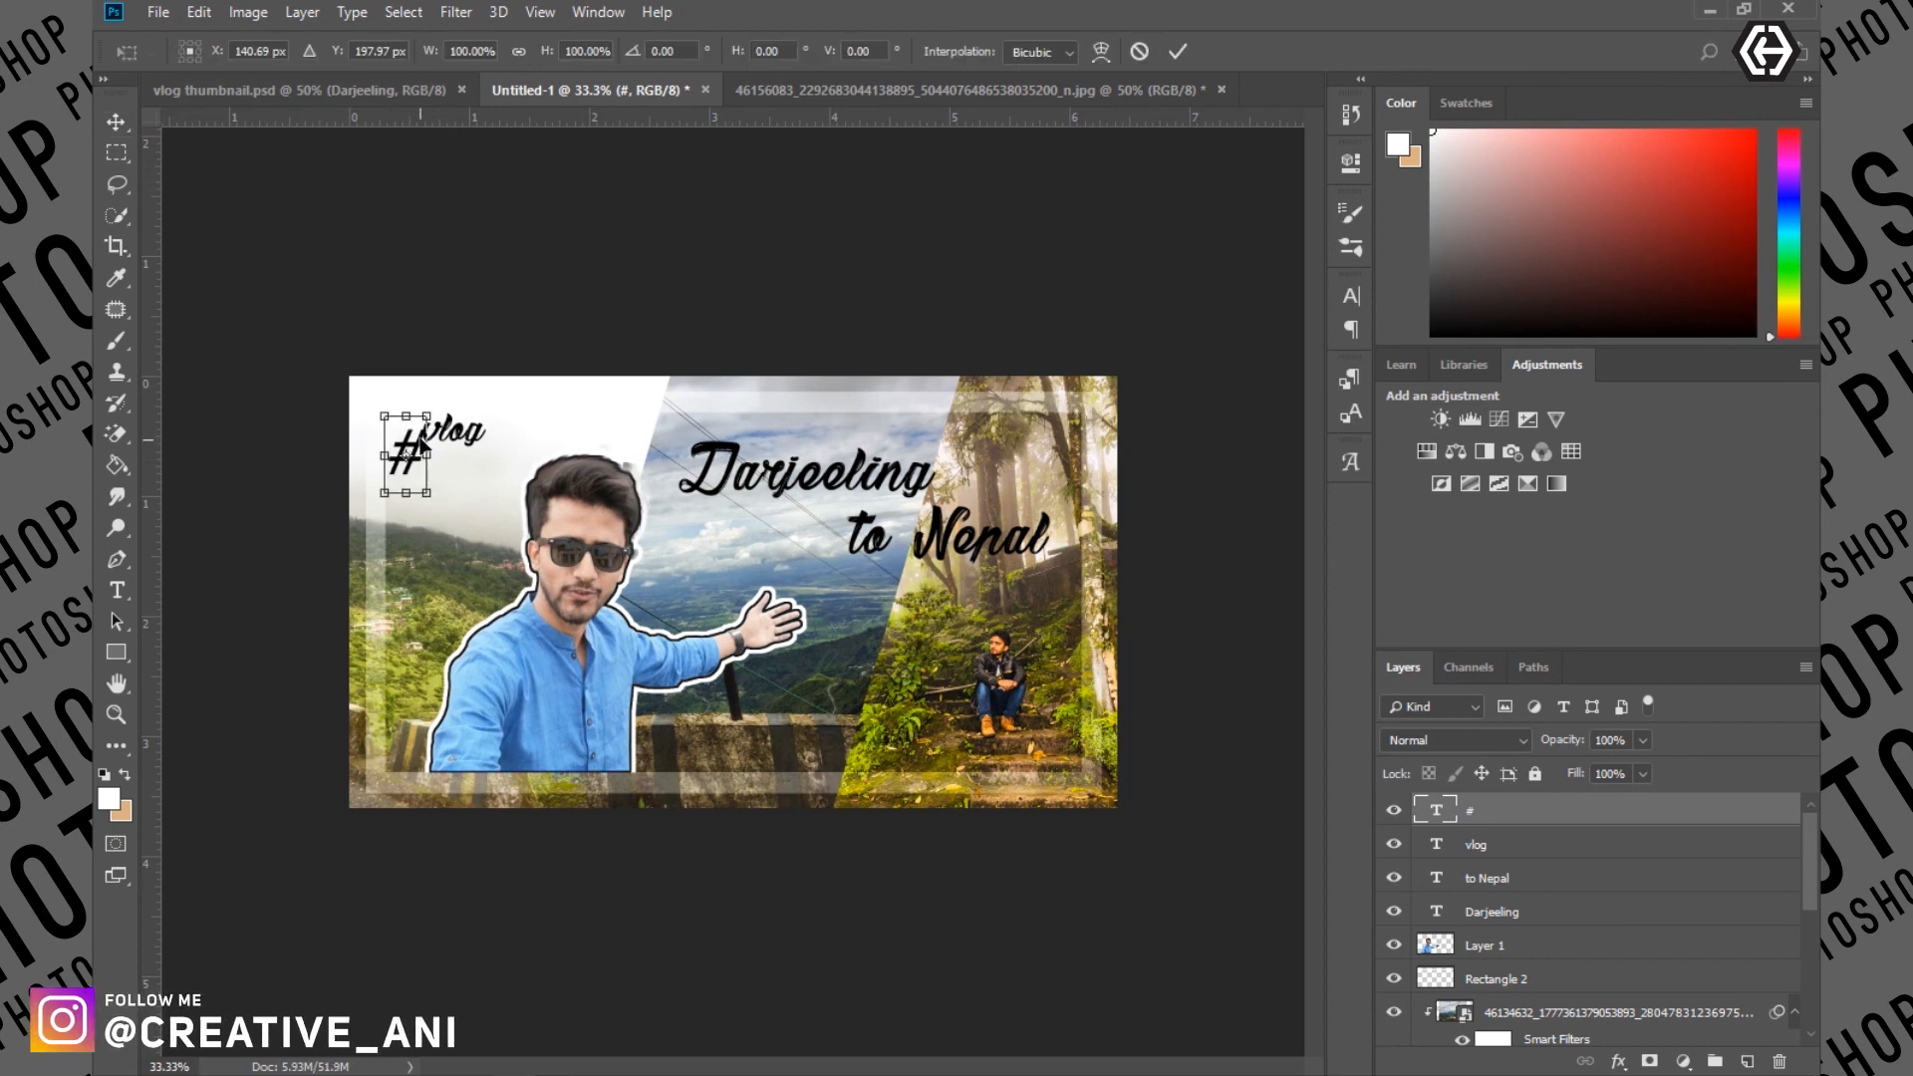
left_click_drag(429, 409, 414, 440)
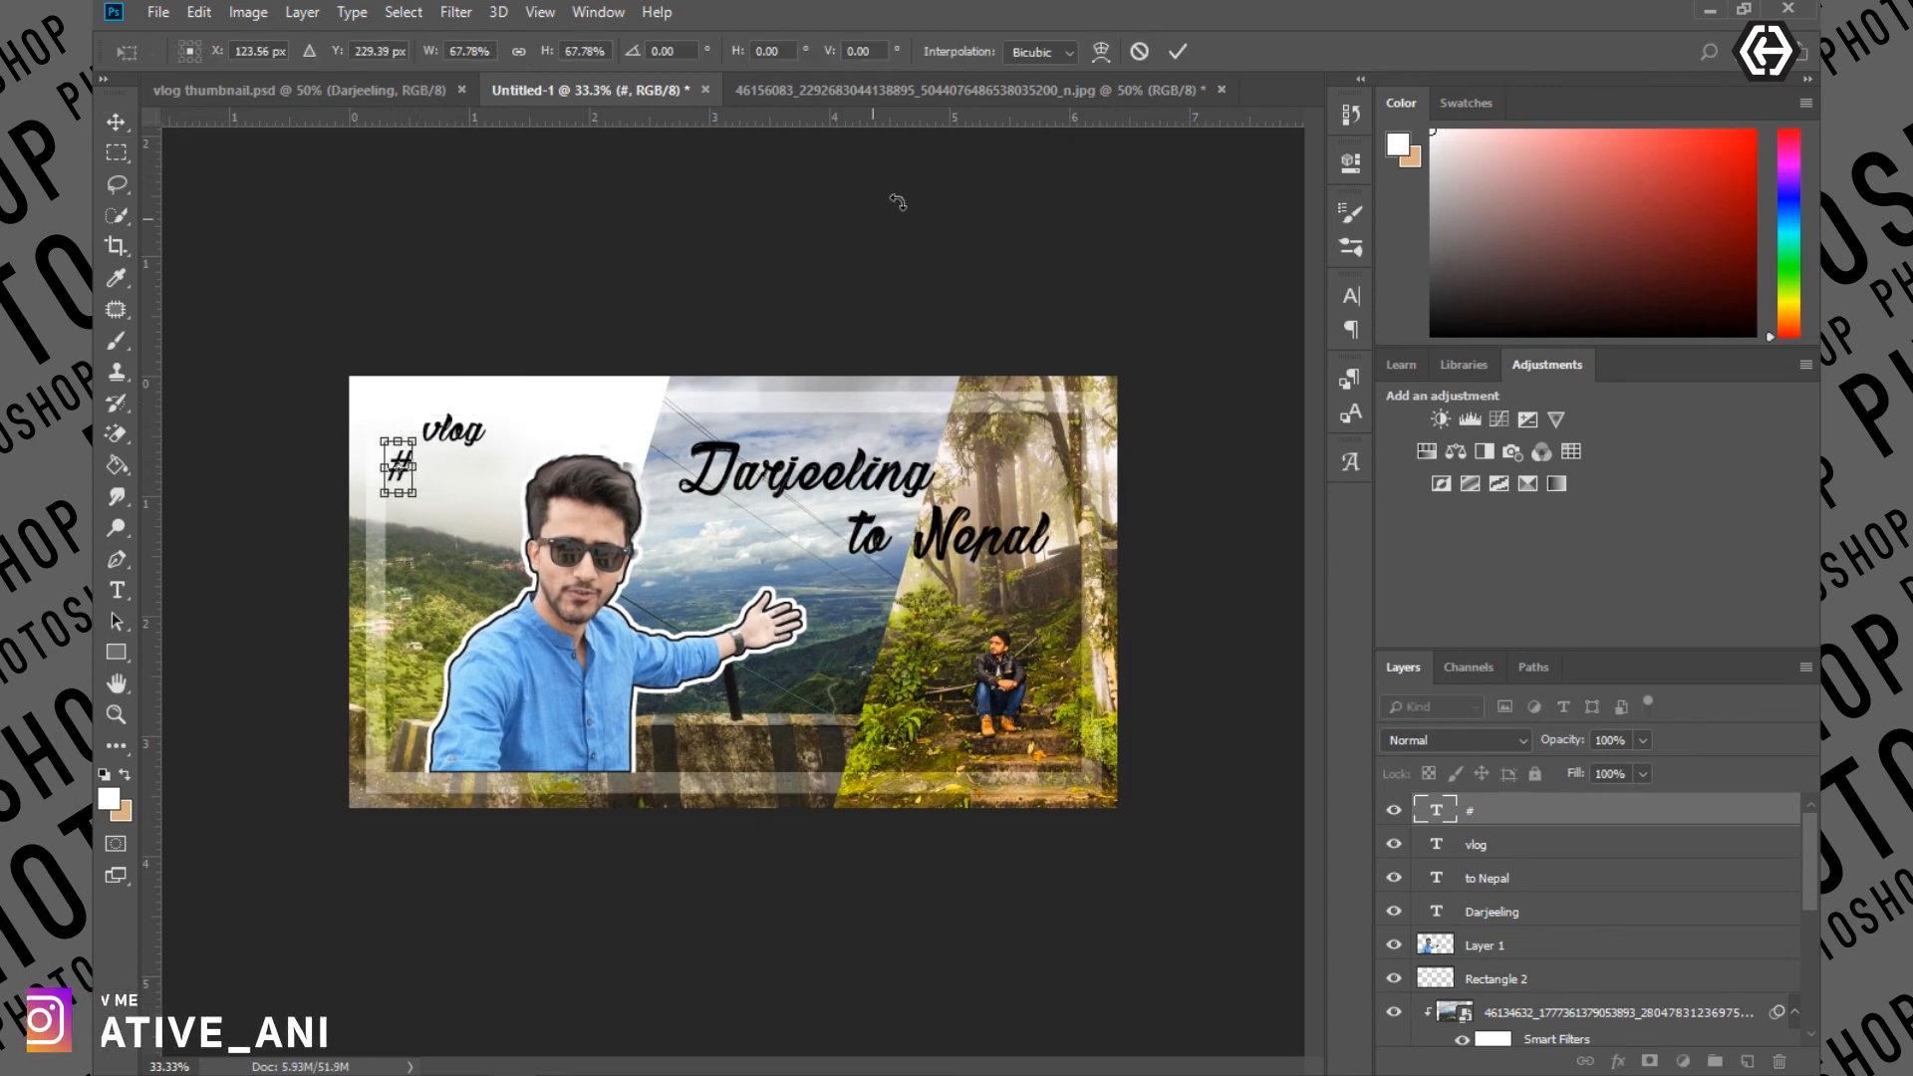
left_click(1179, 52)
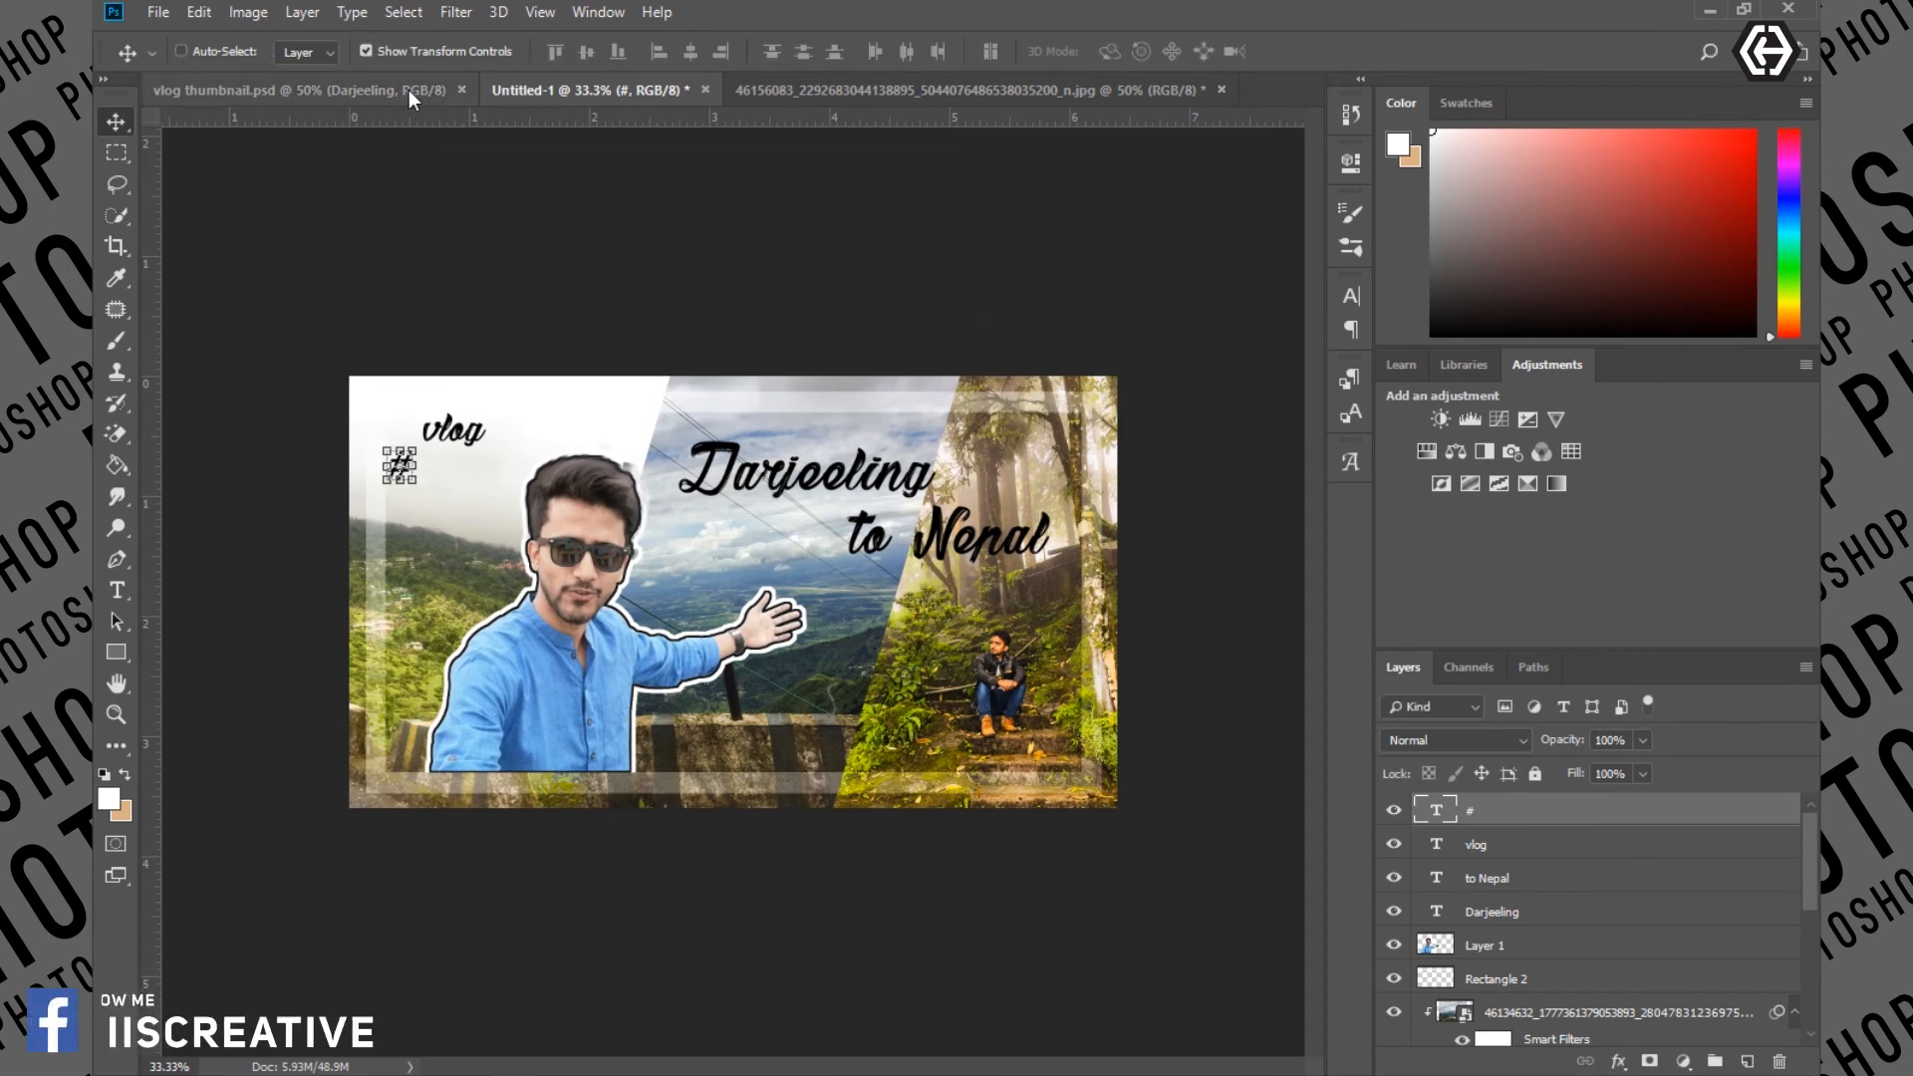
mouse_move(404, 471)
left_mouse_down()
mouse_move(399, 424)
mouse_move(411, 439)
left_mouse_up()
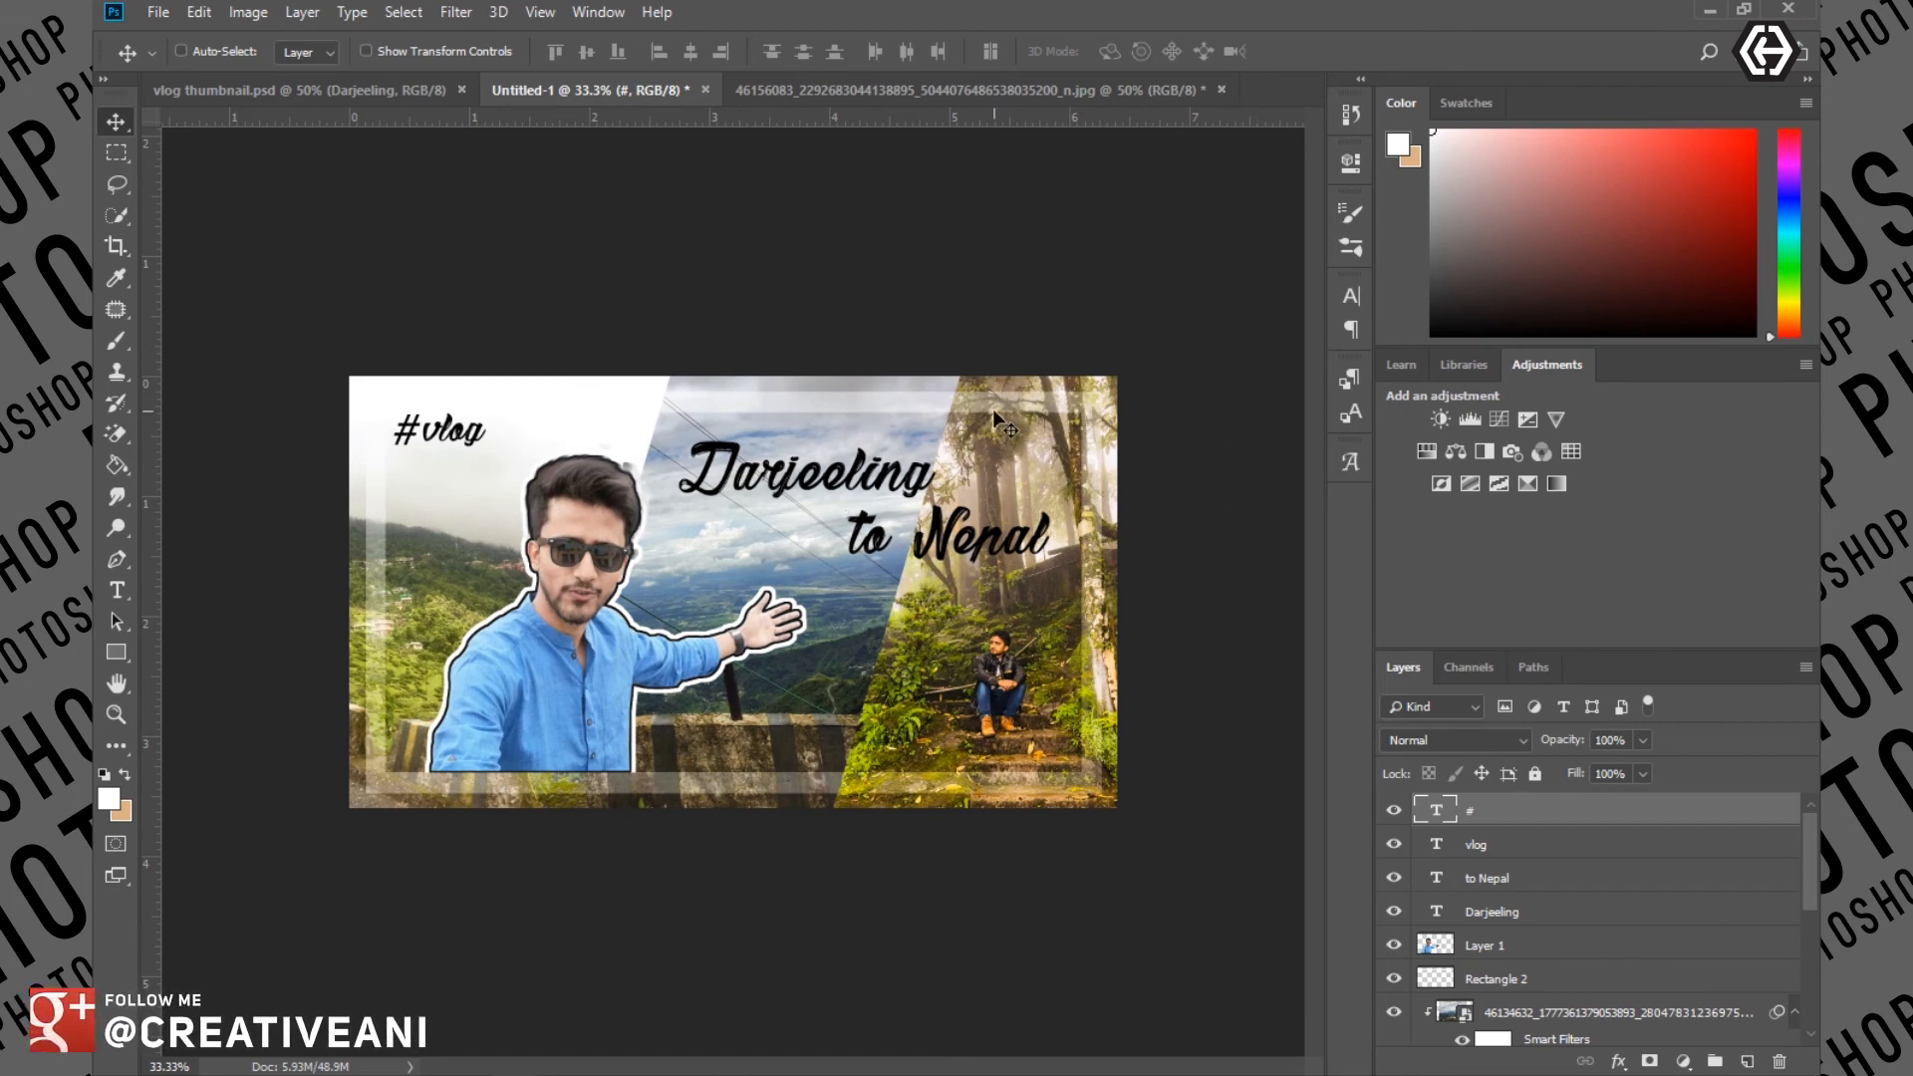
Compare the design with vlog thumbnail.psd and enlarge the Rectangle 2 frame to about 101.4%
left_click(385, 94)
left_click(603, 89)
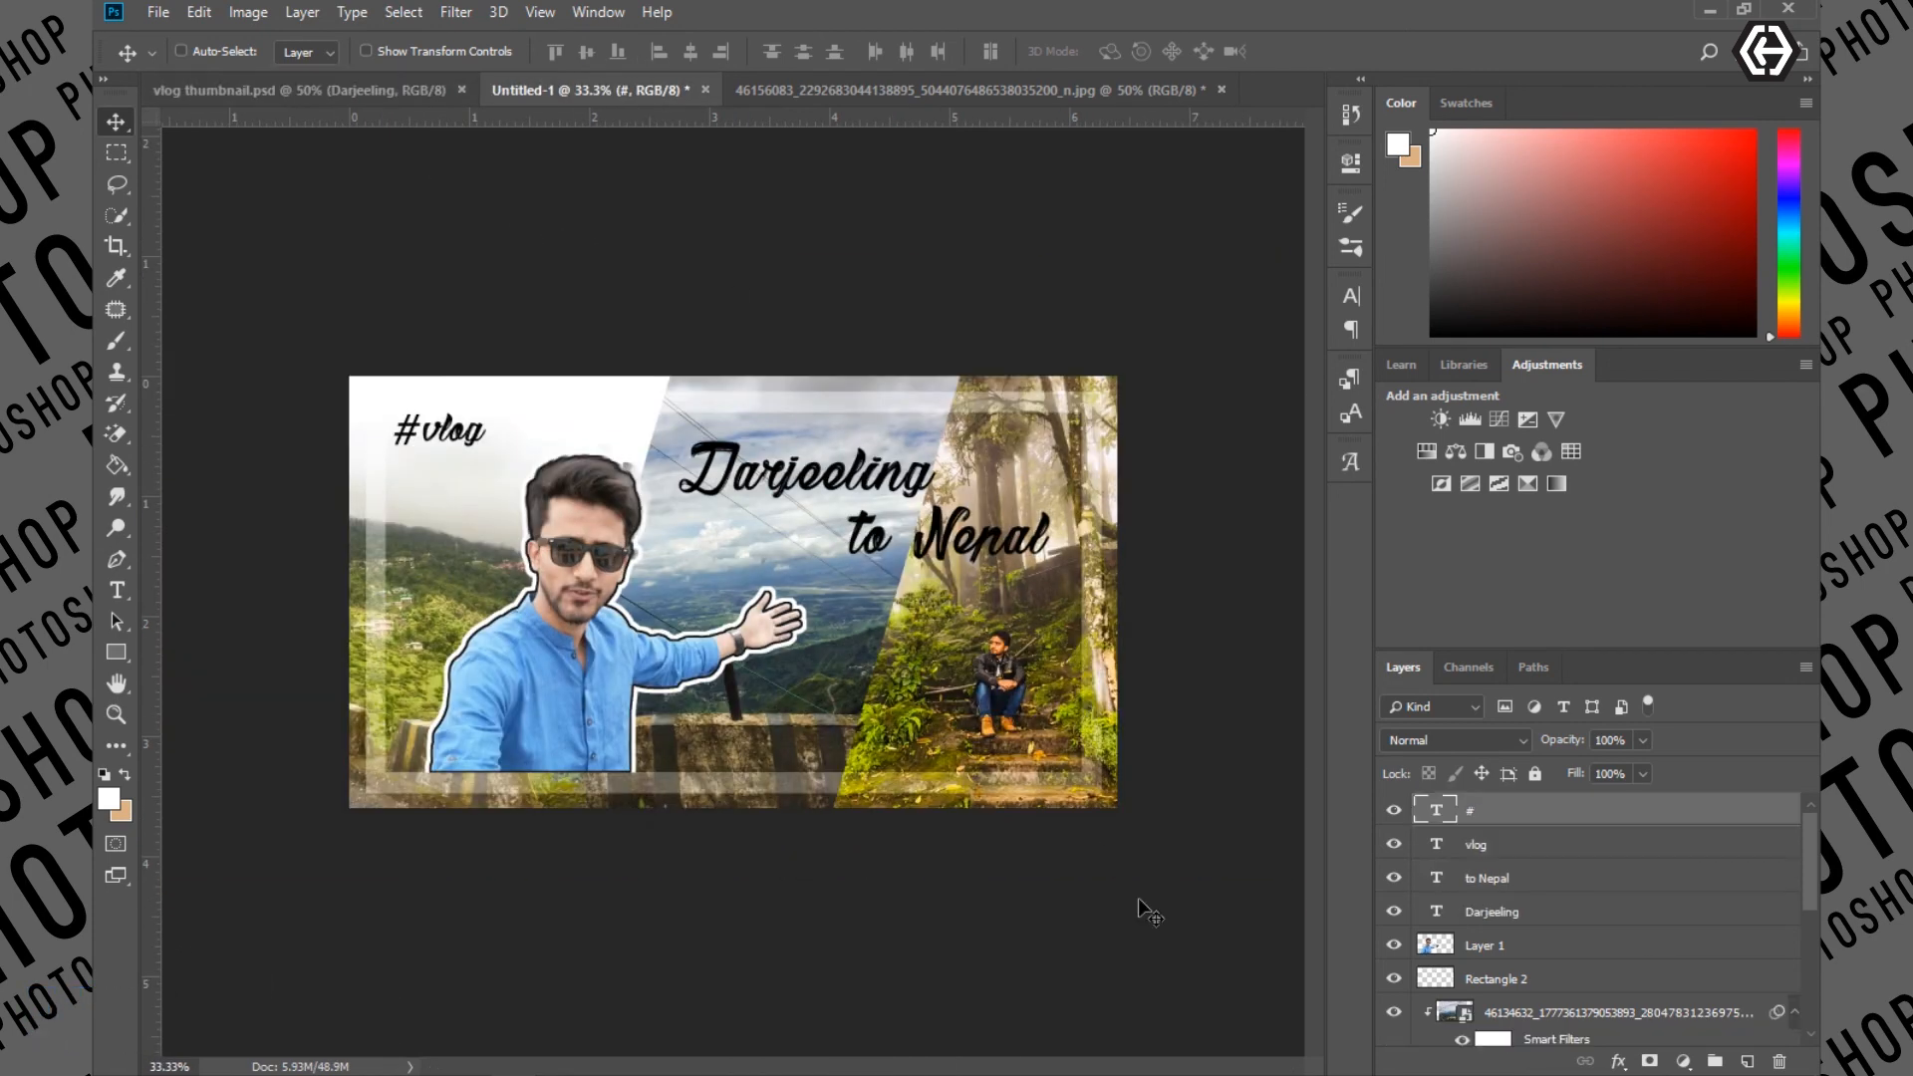
left_click(1545, 984)
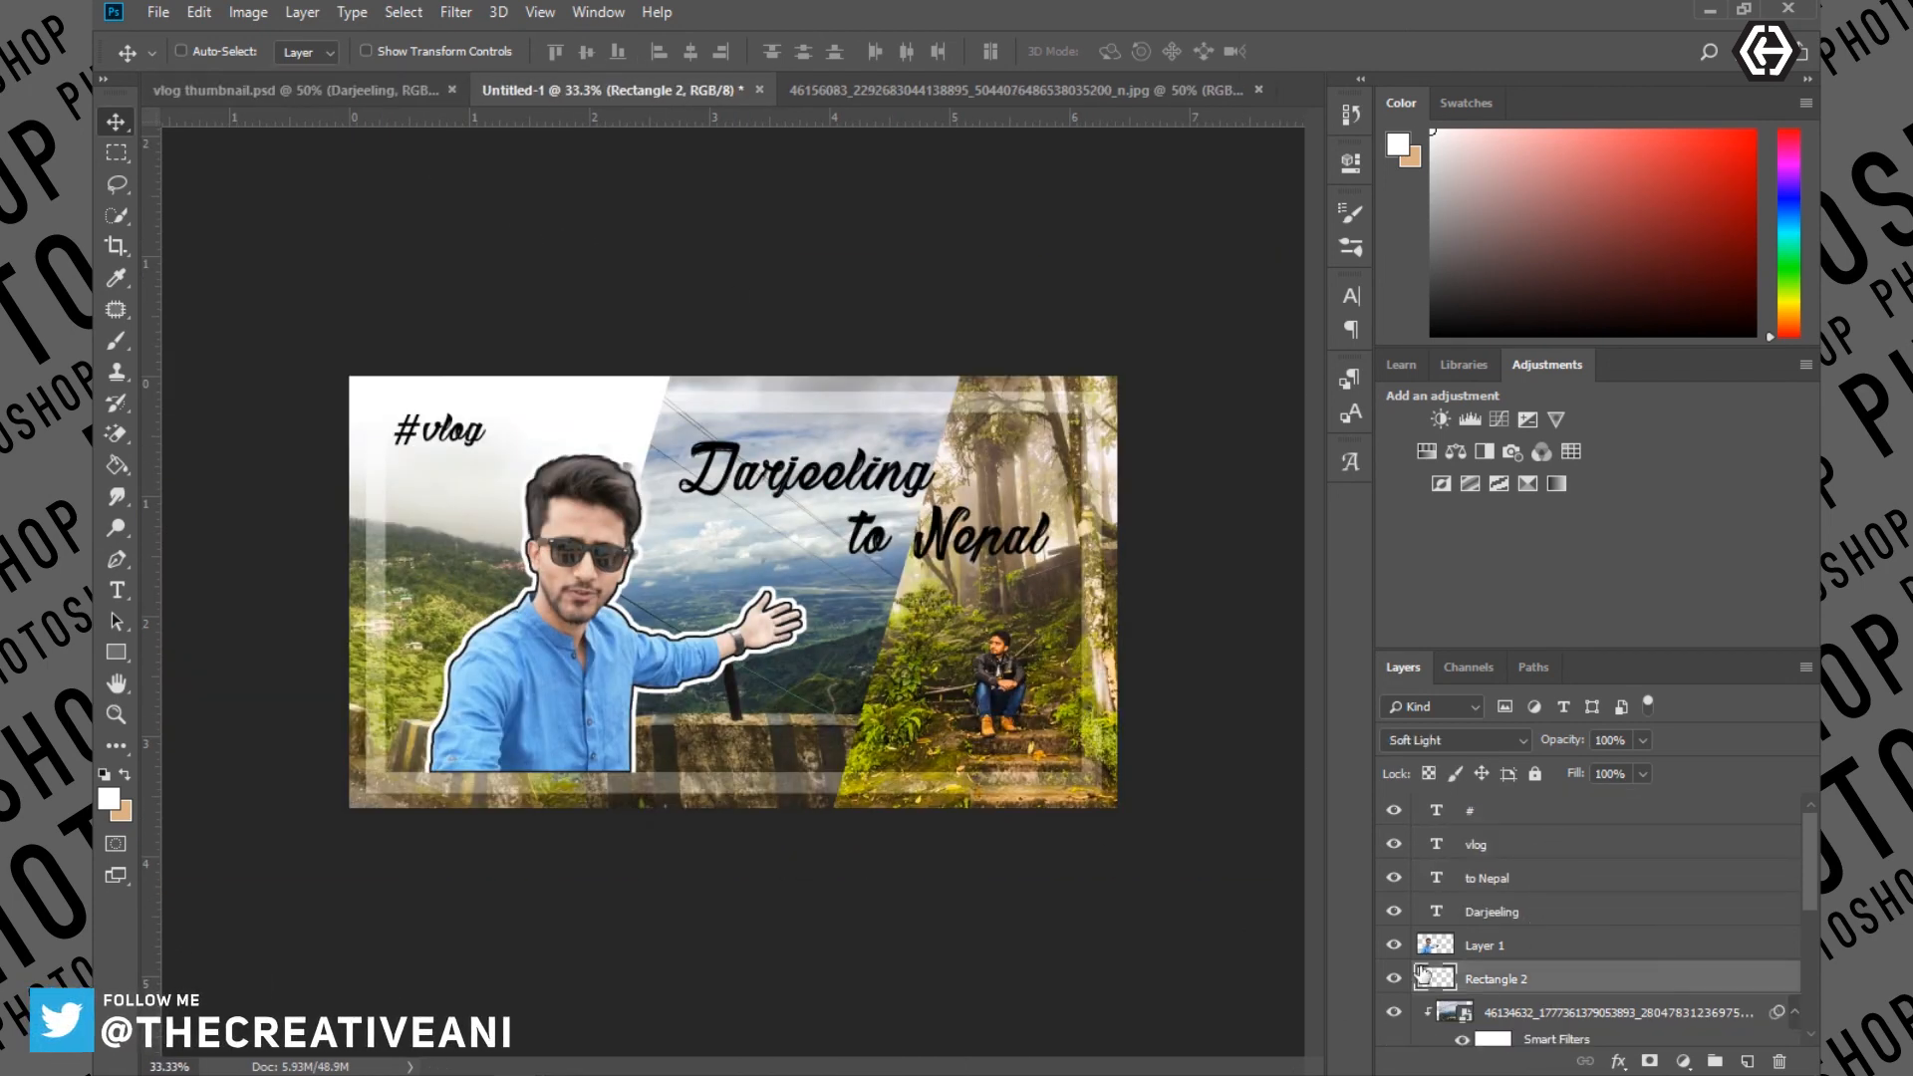
left_click(366, 51)
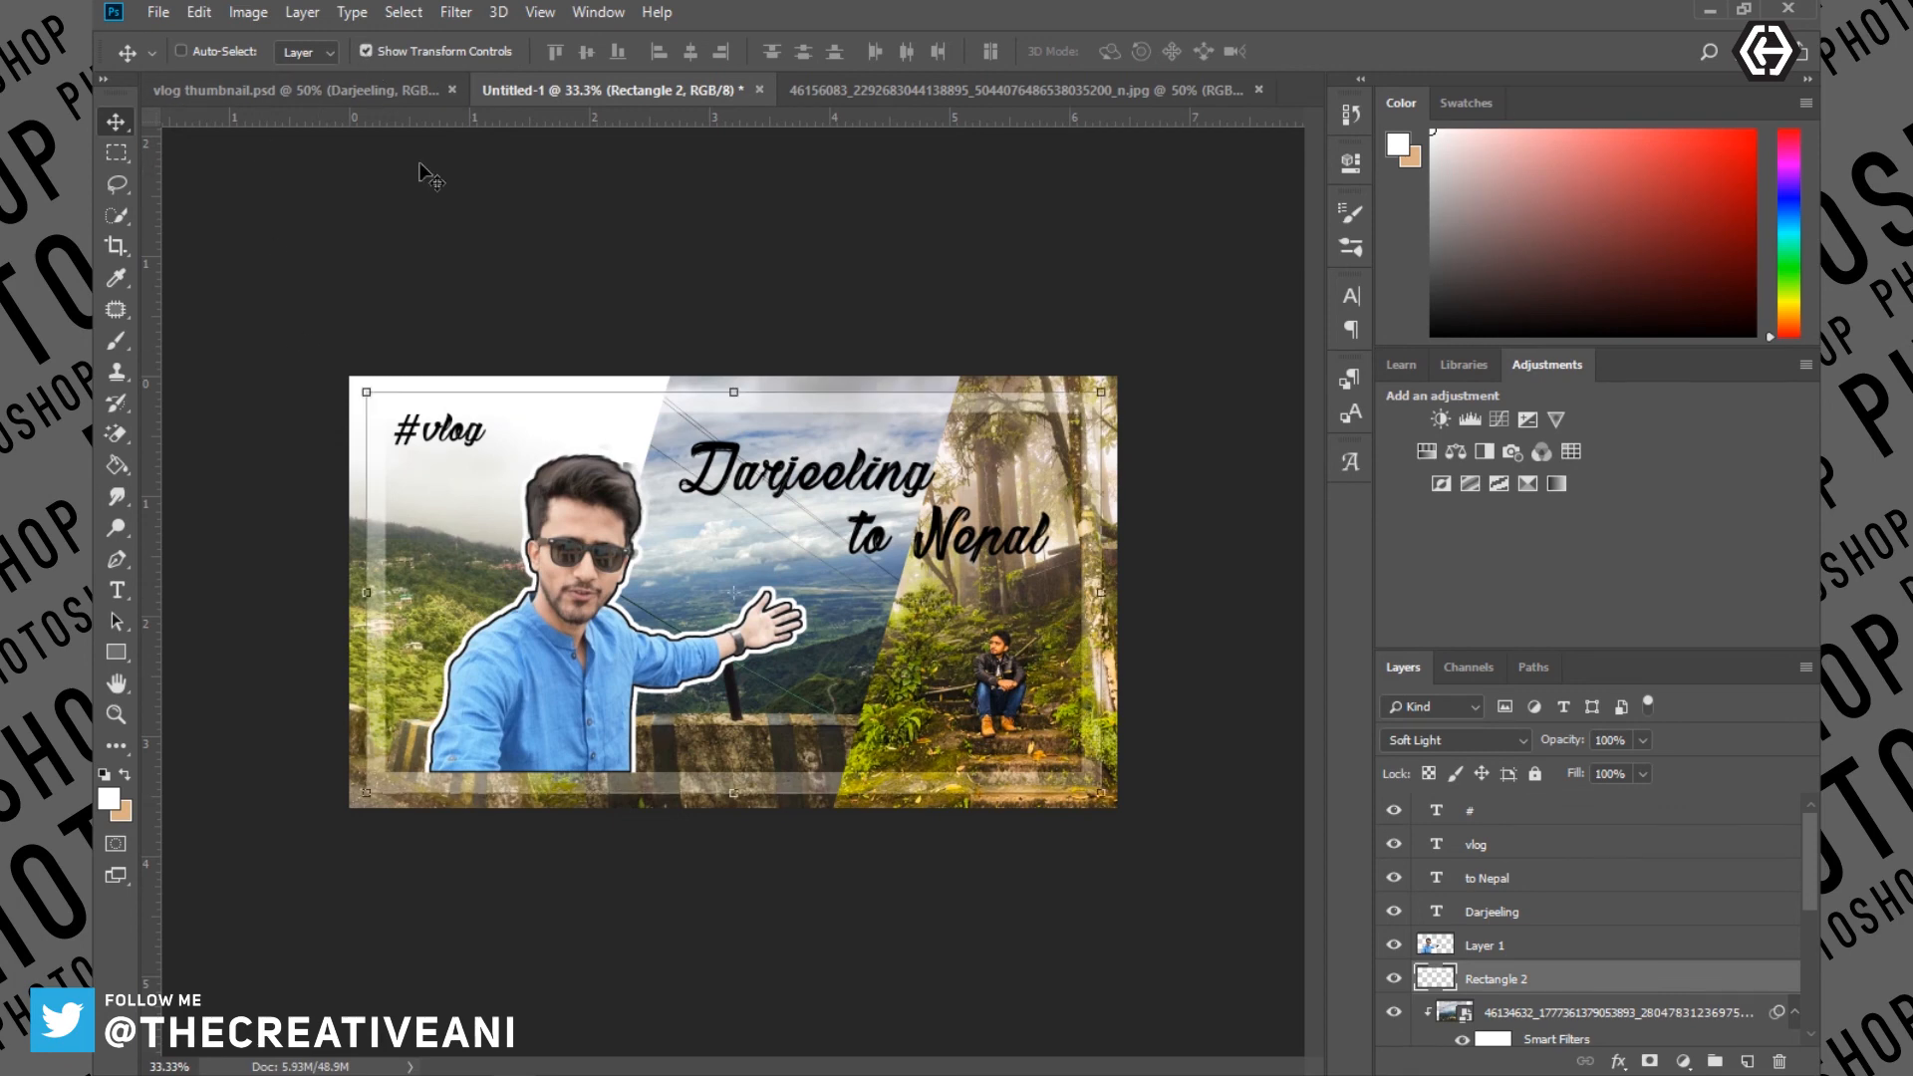
left_click_drag(367, 791, 357, 798)
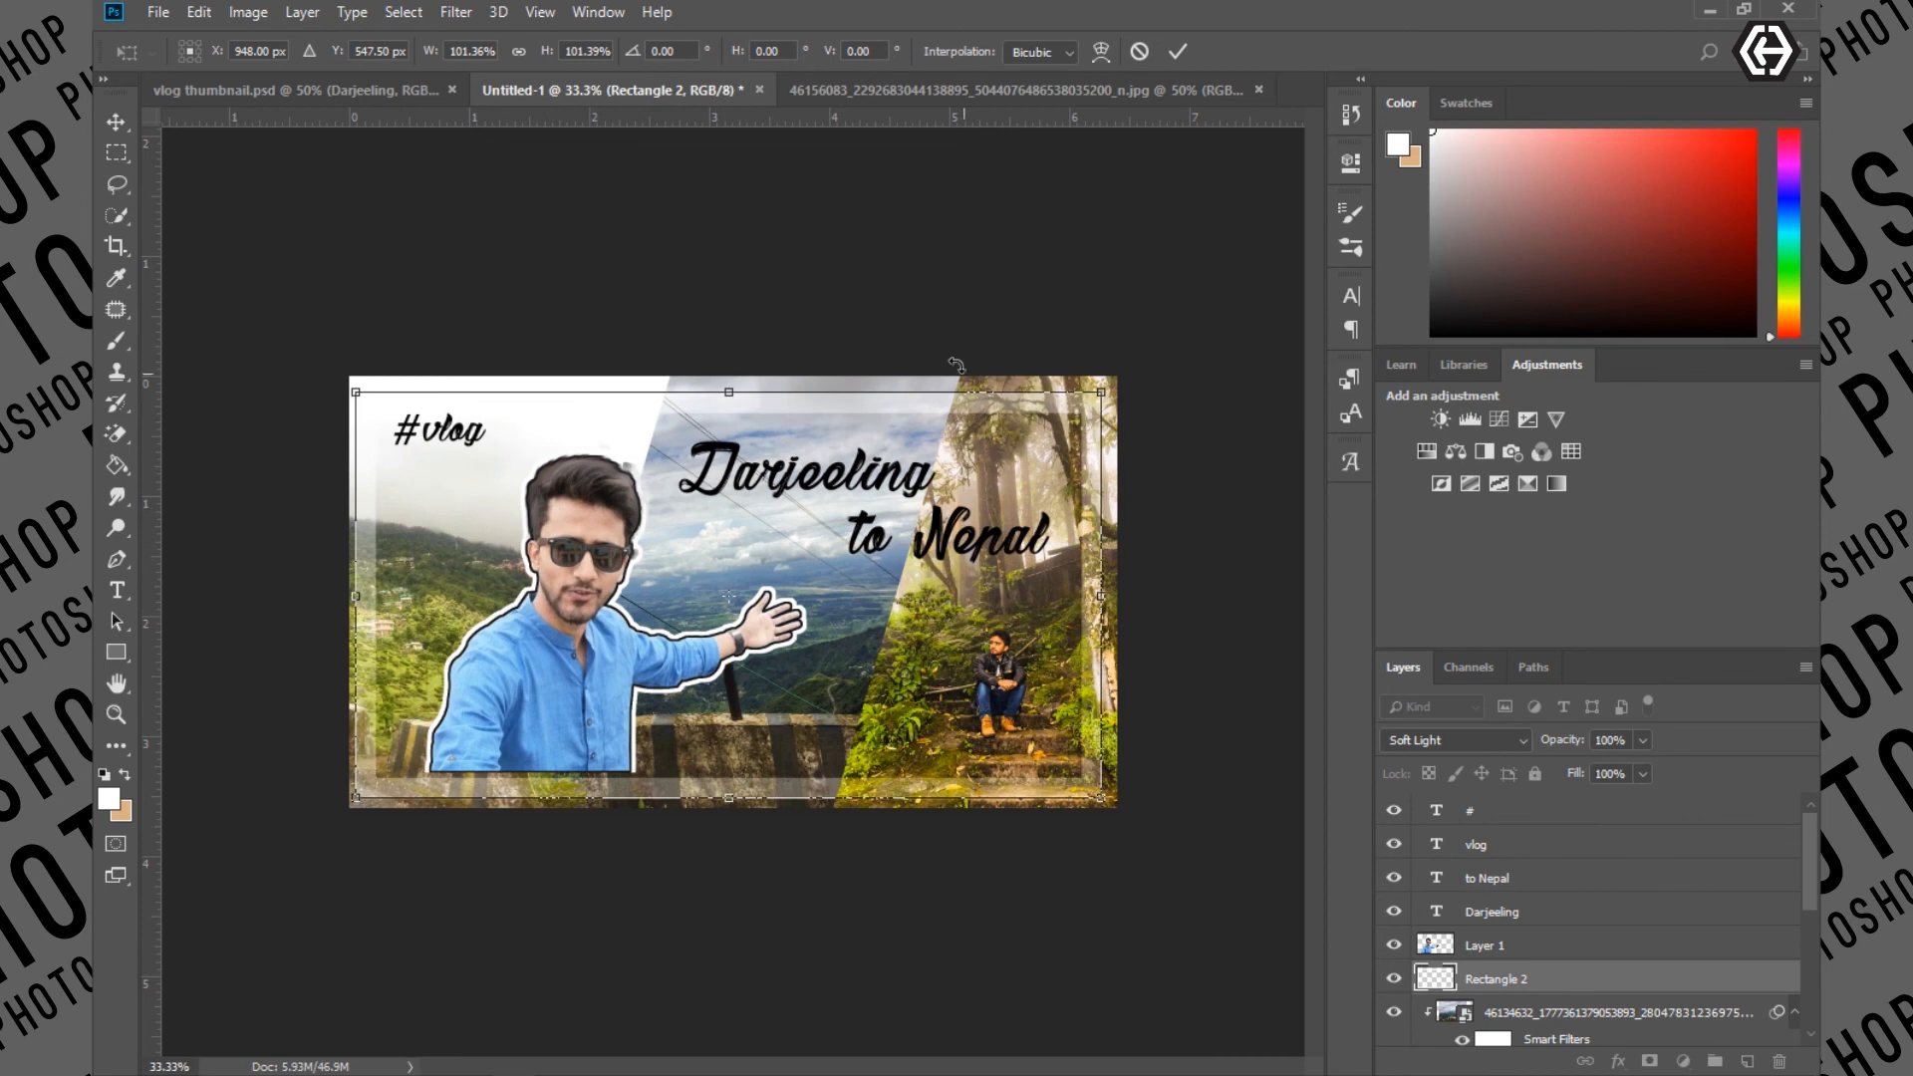
left_click(1178, 50)
Centre the Rectangle 2 frame horizontally on the canvas, and nudge the vlogger's cut-out on Layer 1 slightly
left_click_drag(879, 718, 887, 720)
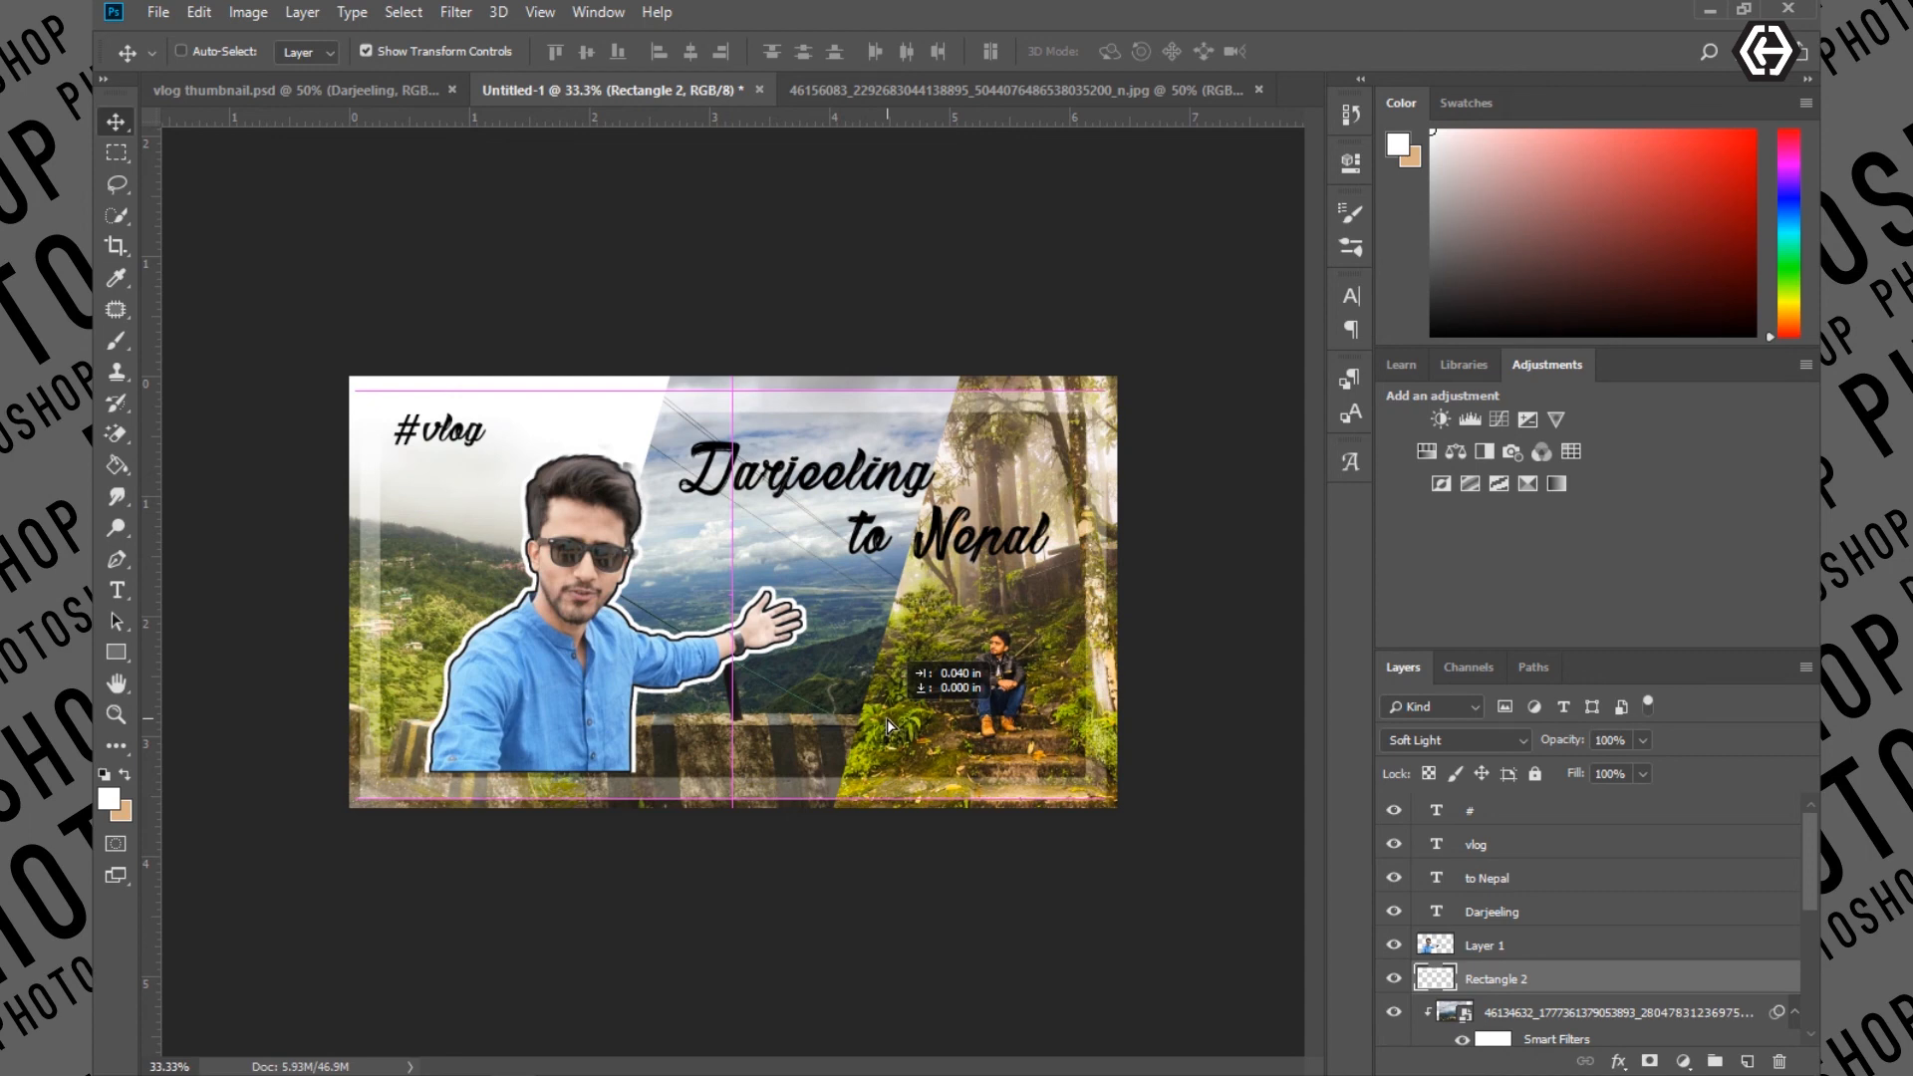
left_click_drag(888, 725, 888, 725)
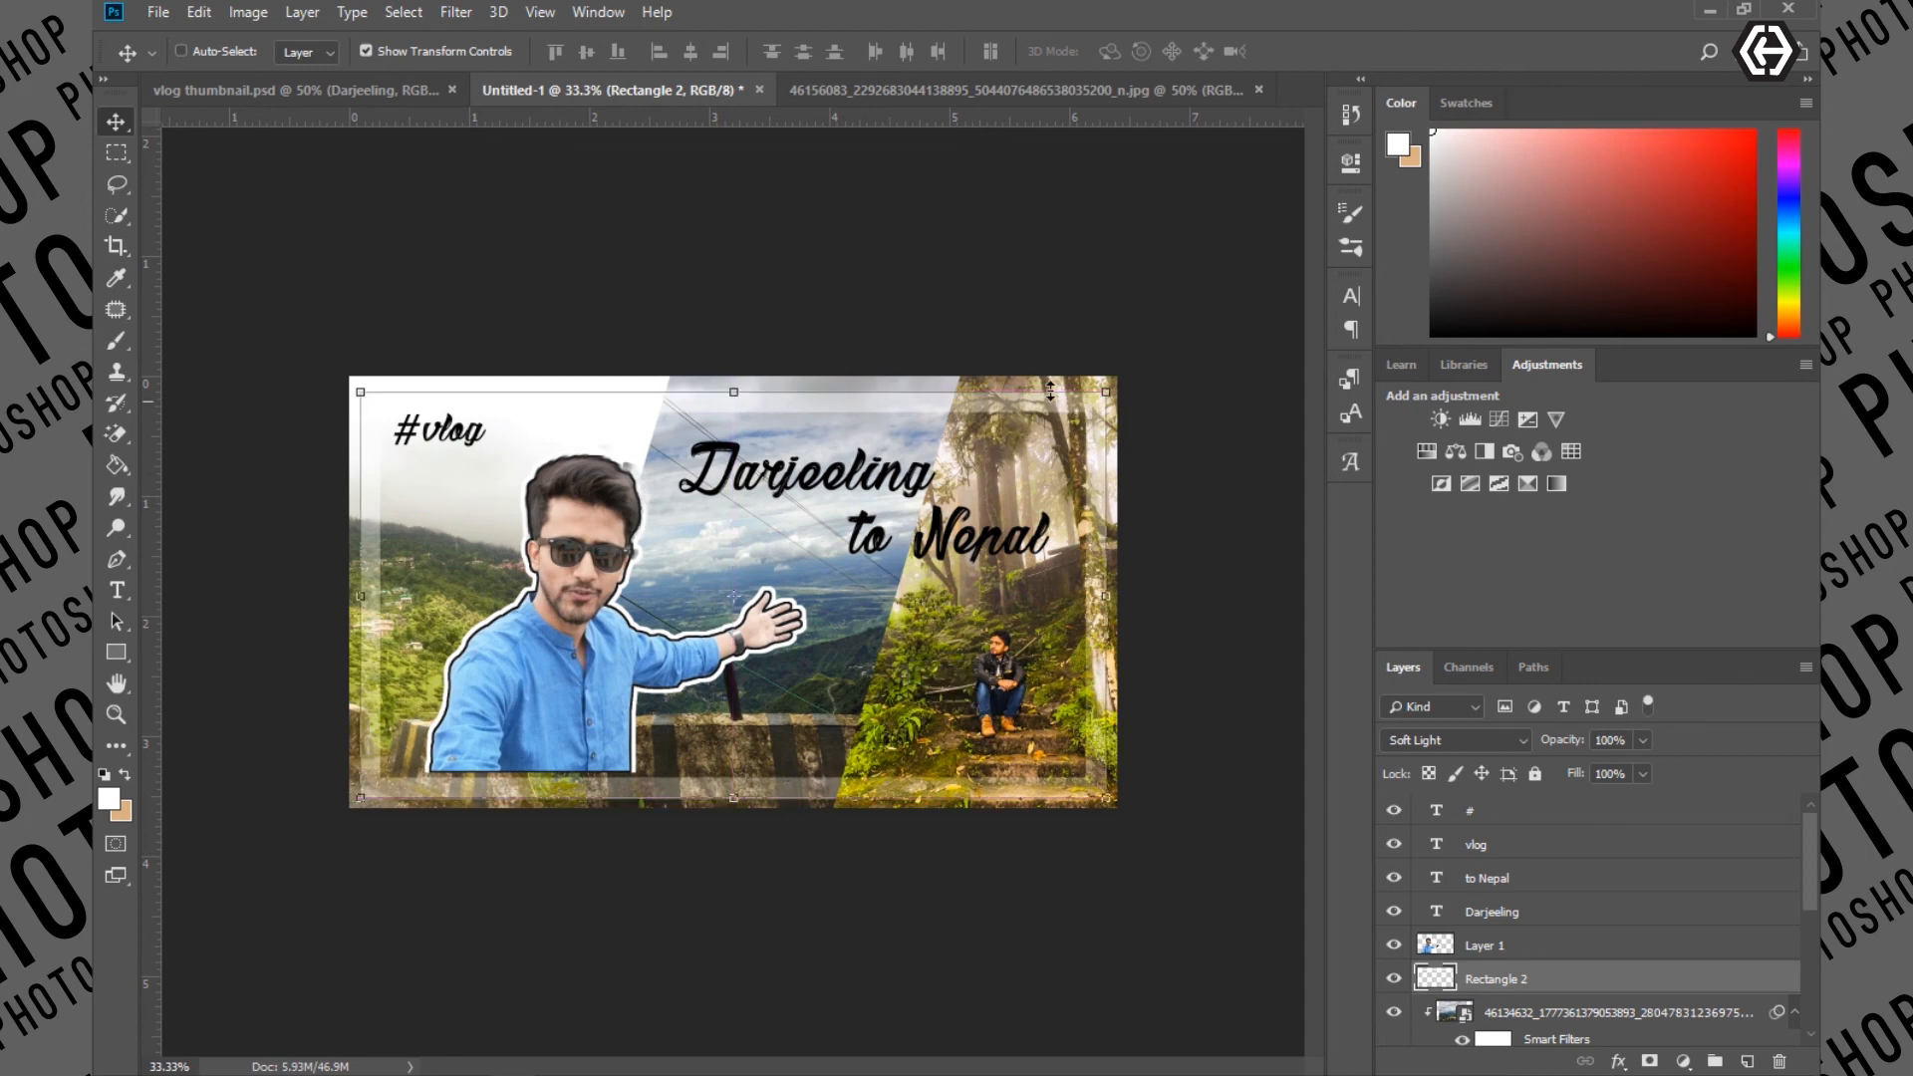
left_click(365, 51)
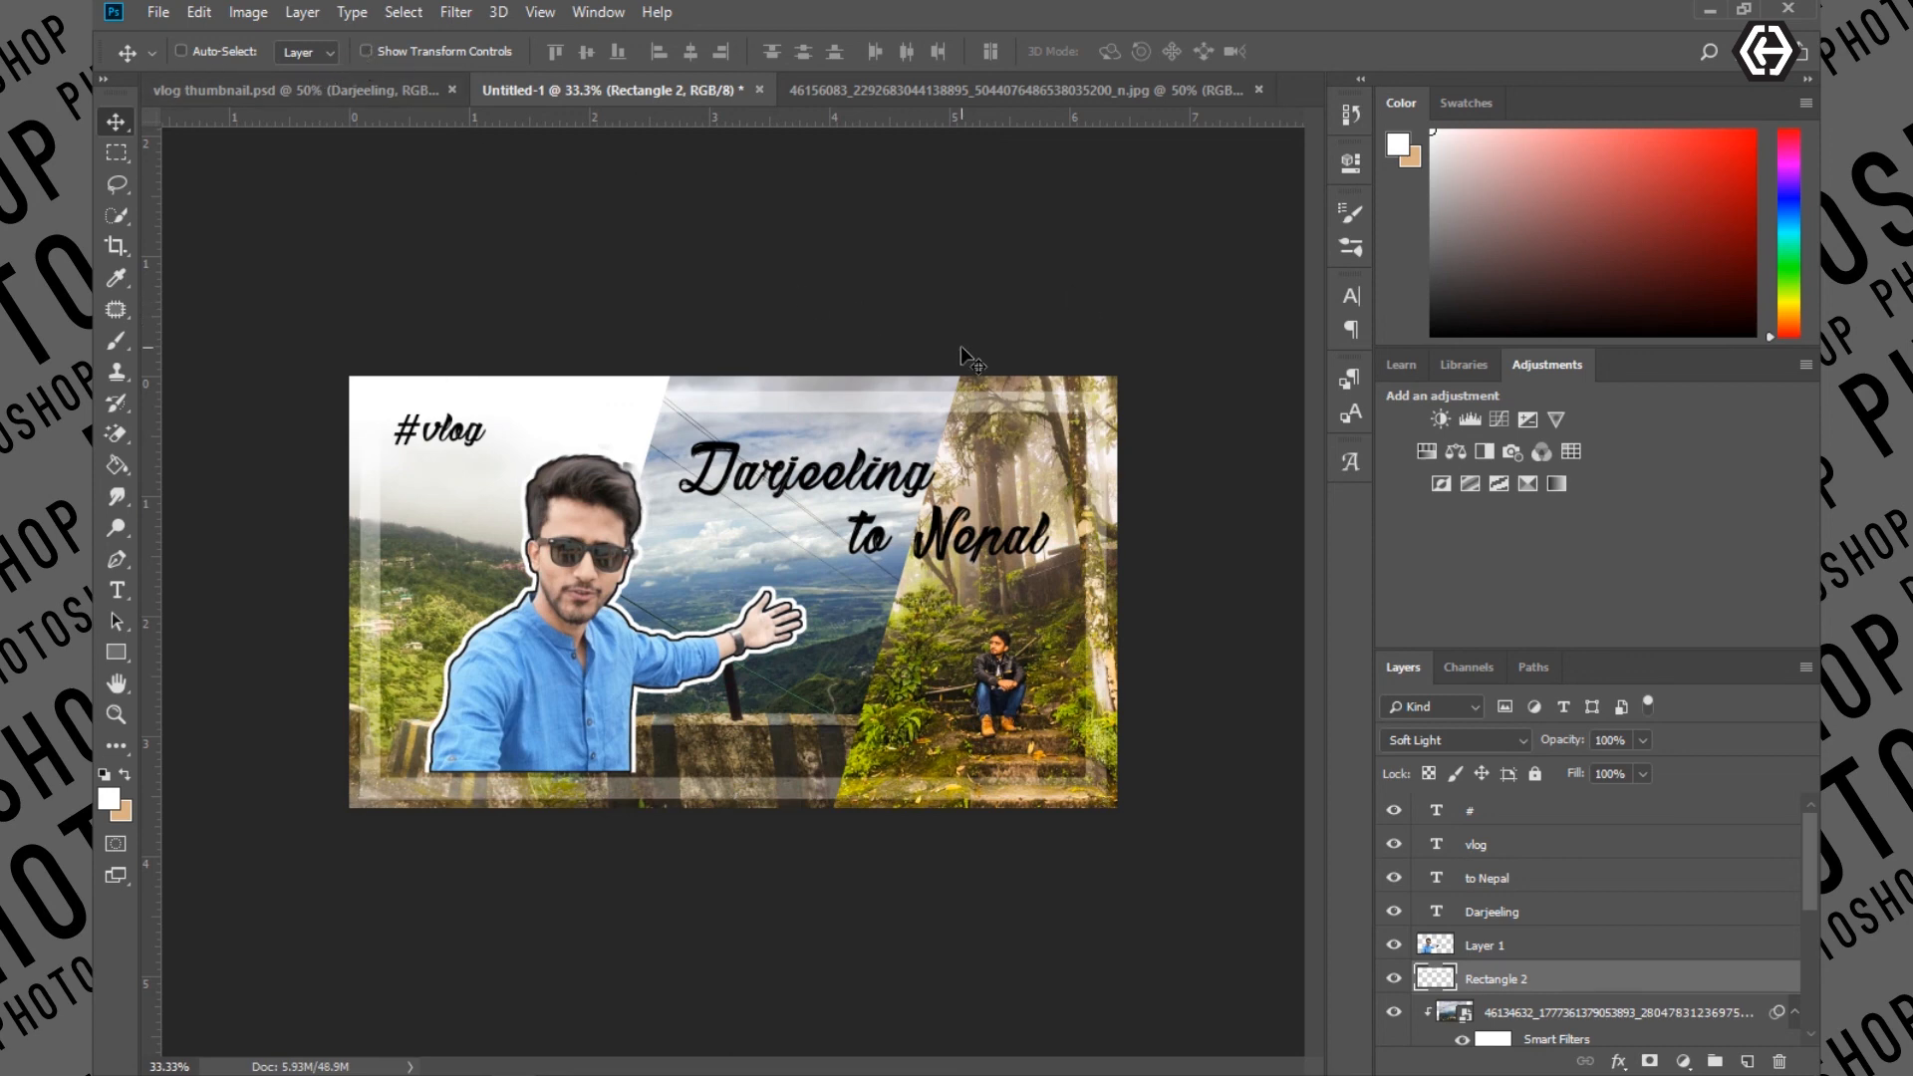
left_click(1509, 952)
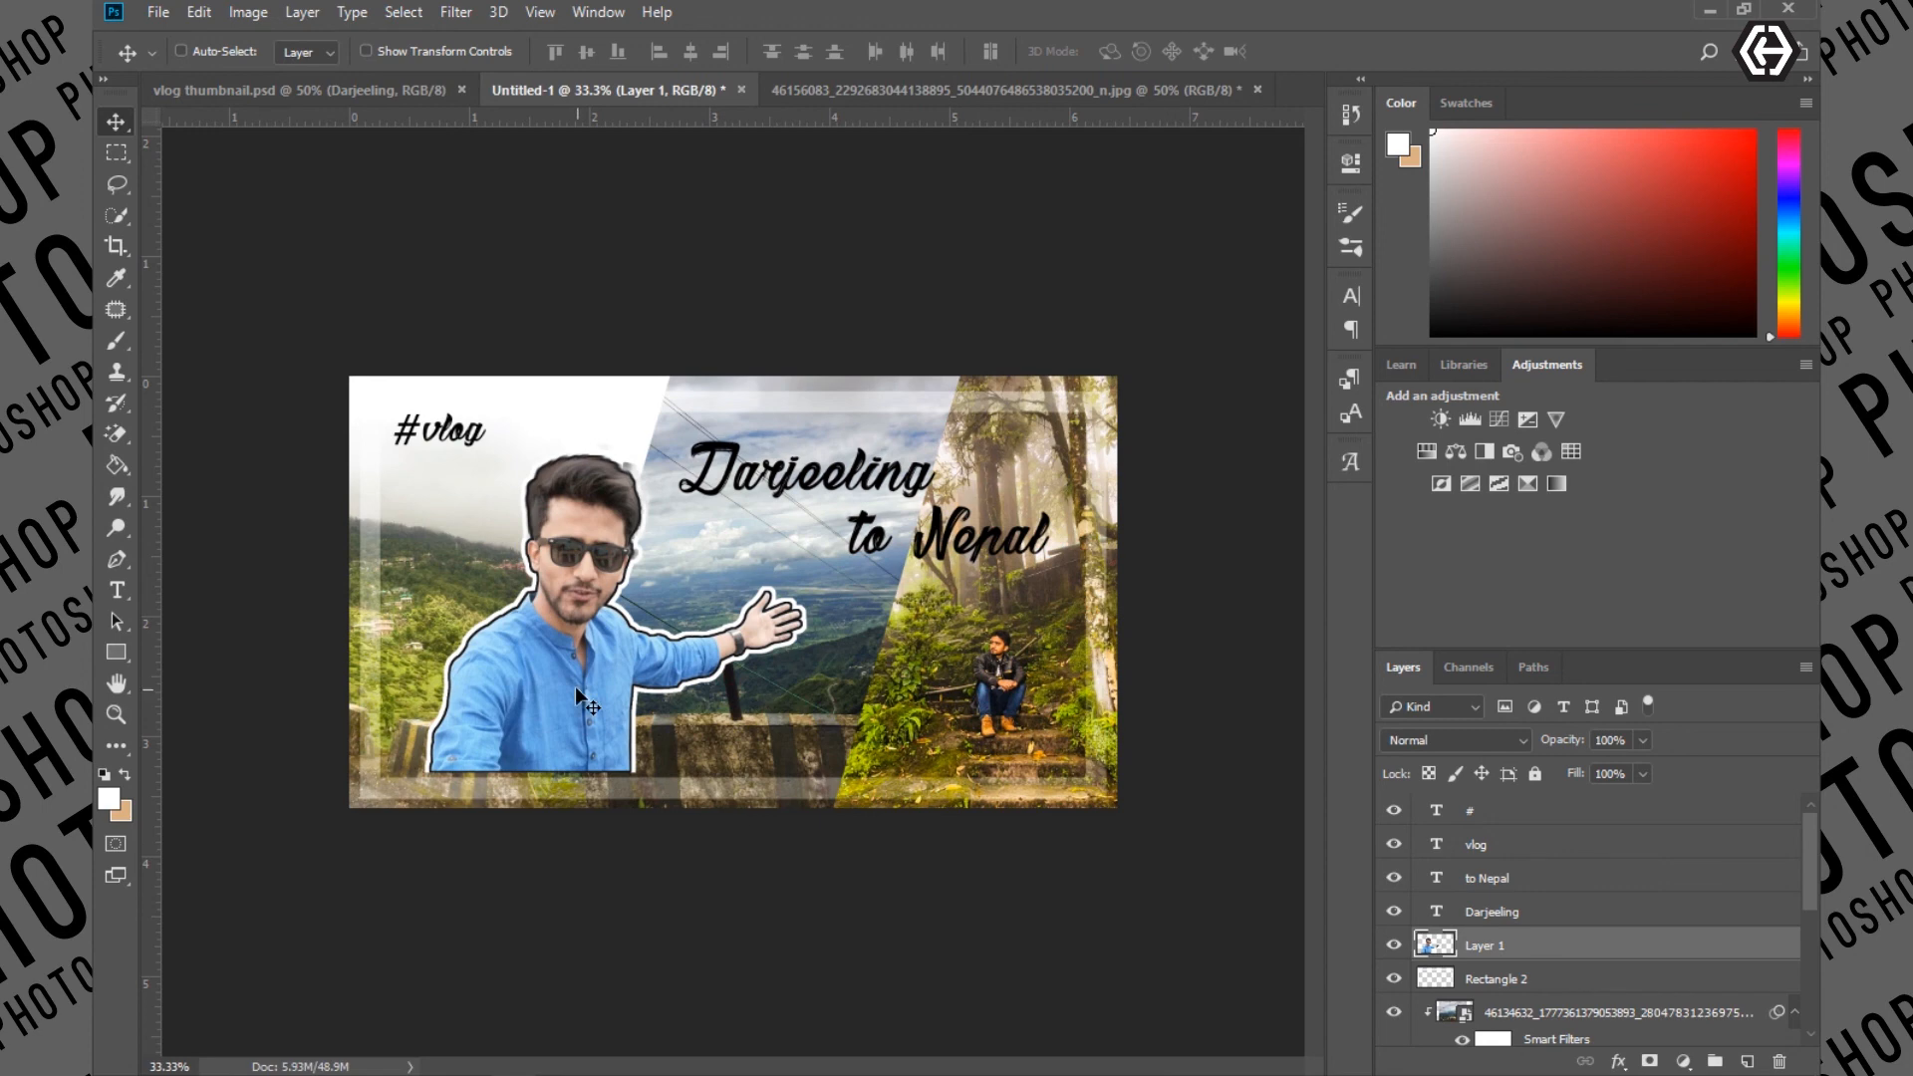
left_click_drag(644, 659, 646, 663)
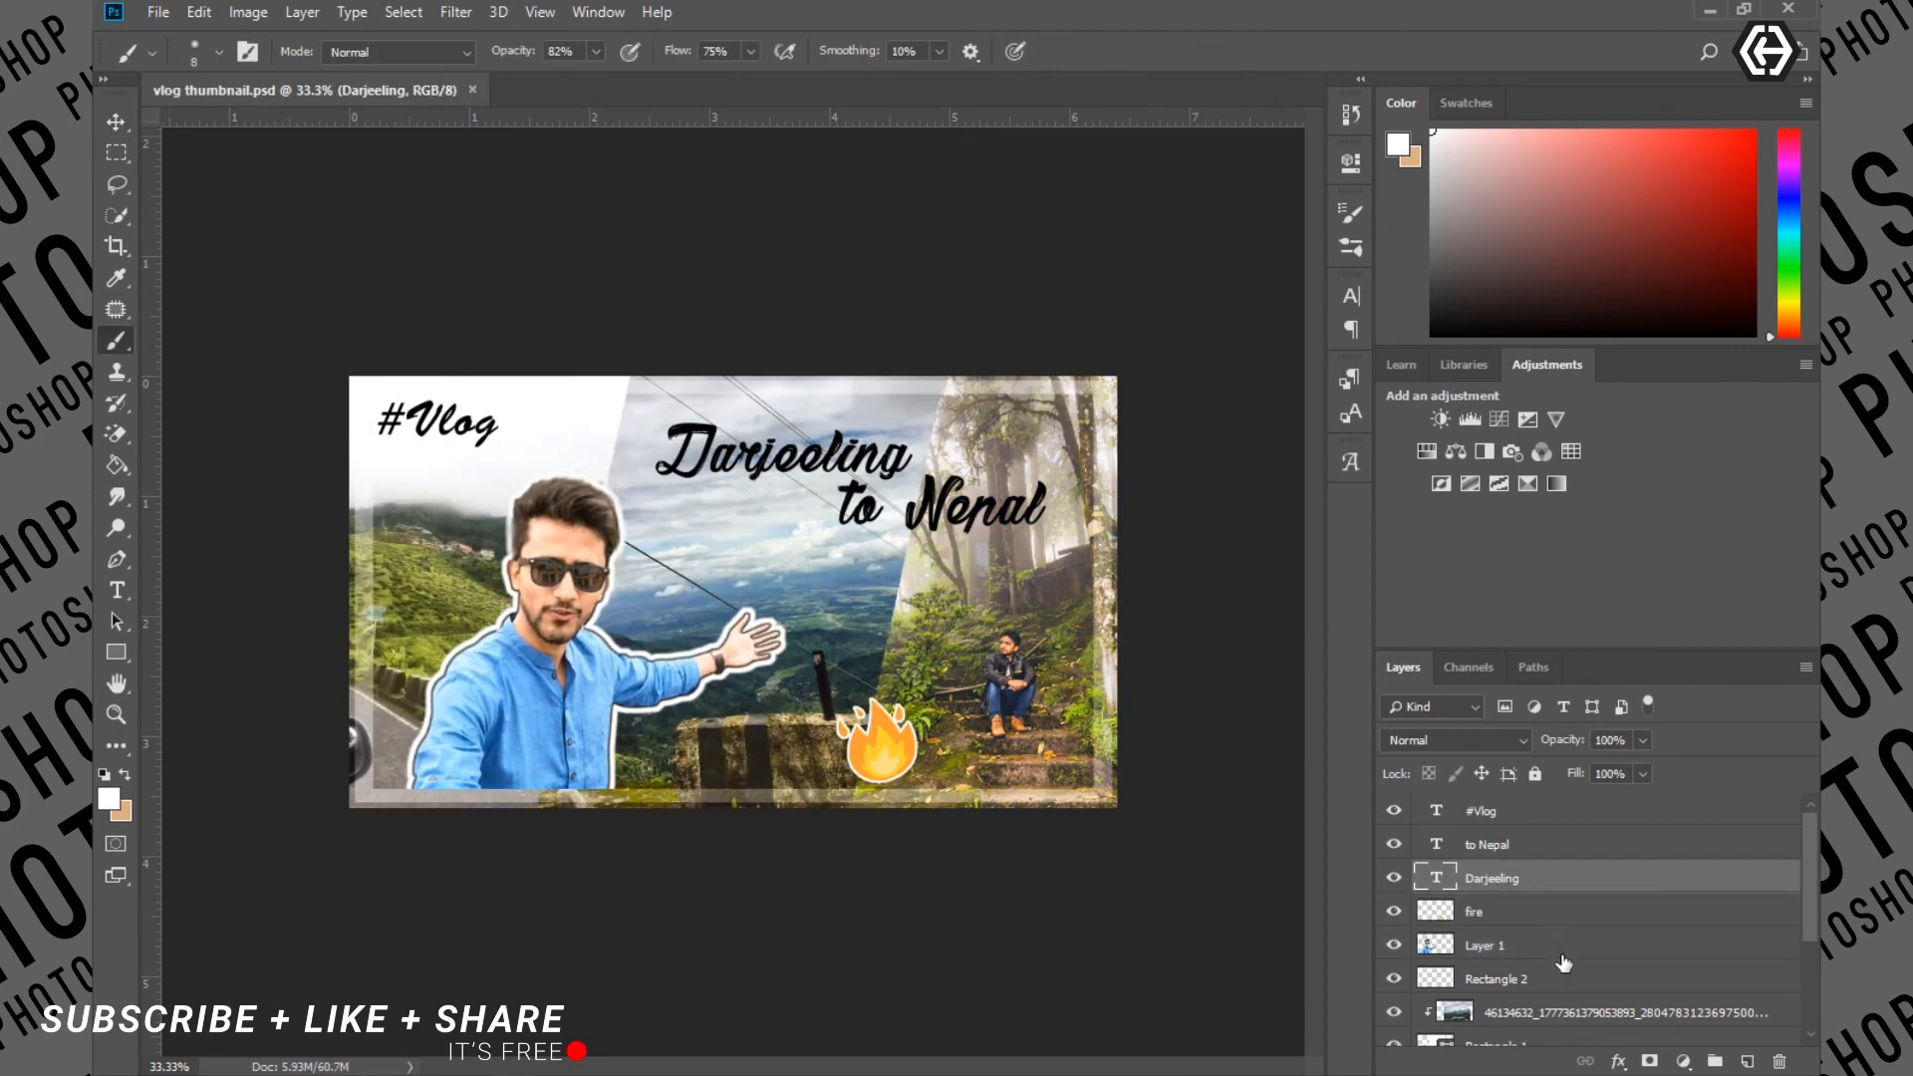
Find the fire layer in vlog thumbnail.psd and move the flame emoji slightly up and left
scroll(1555, 982, "down", 1)
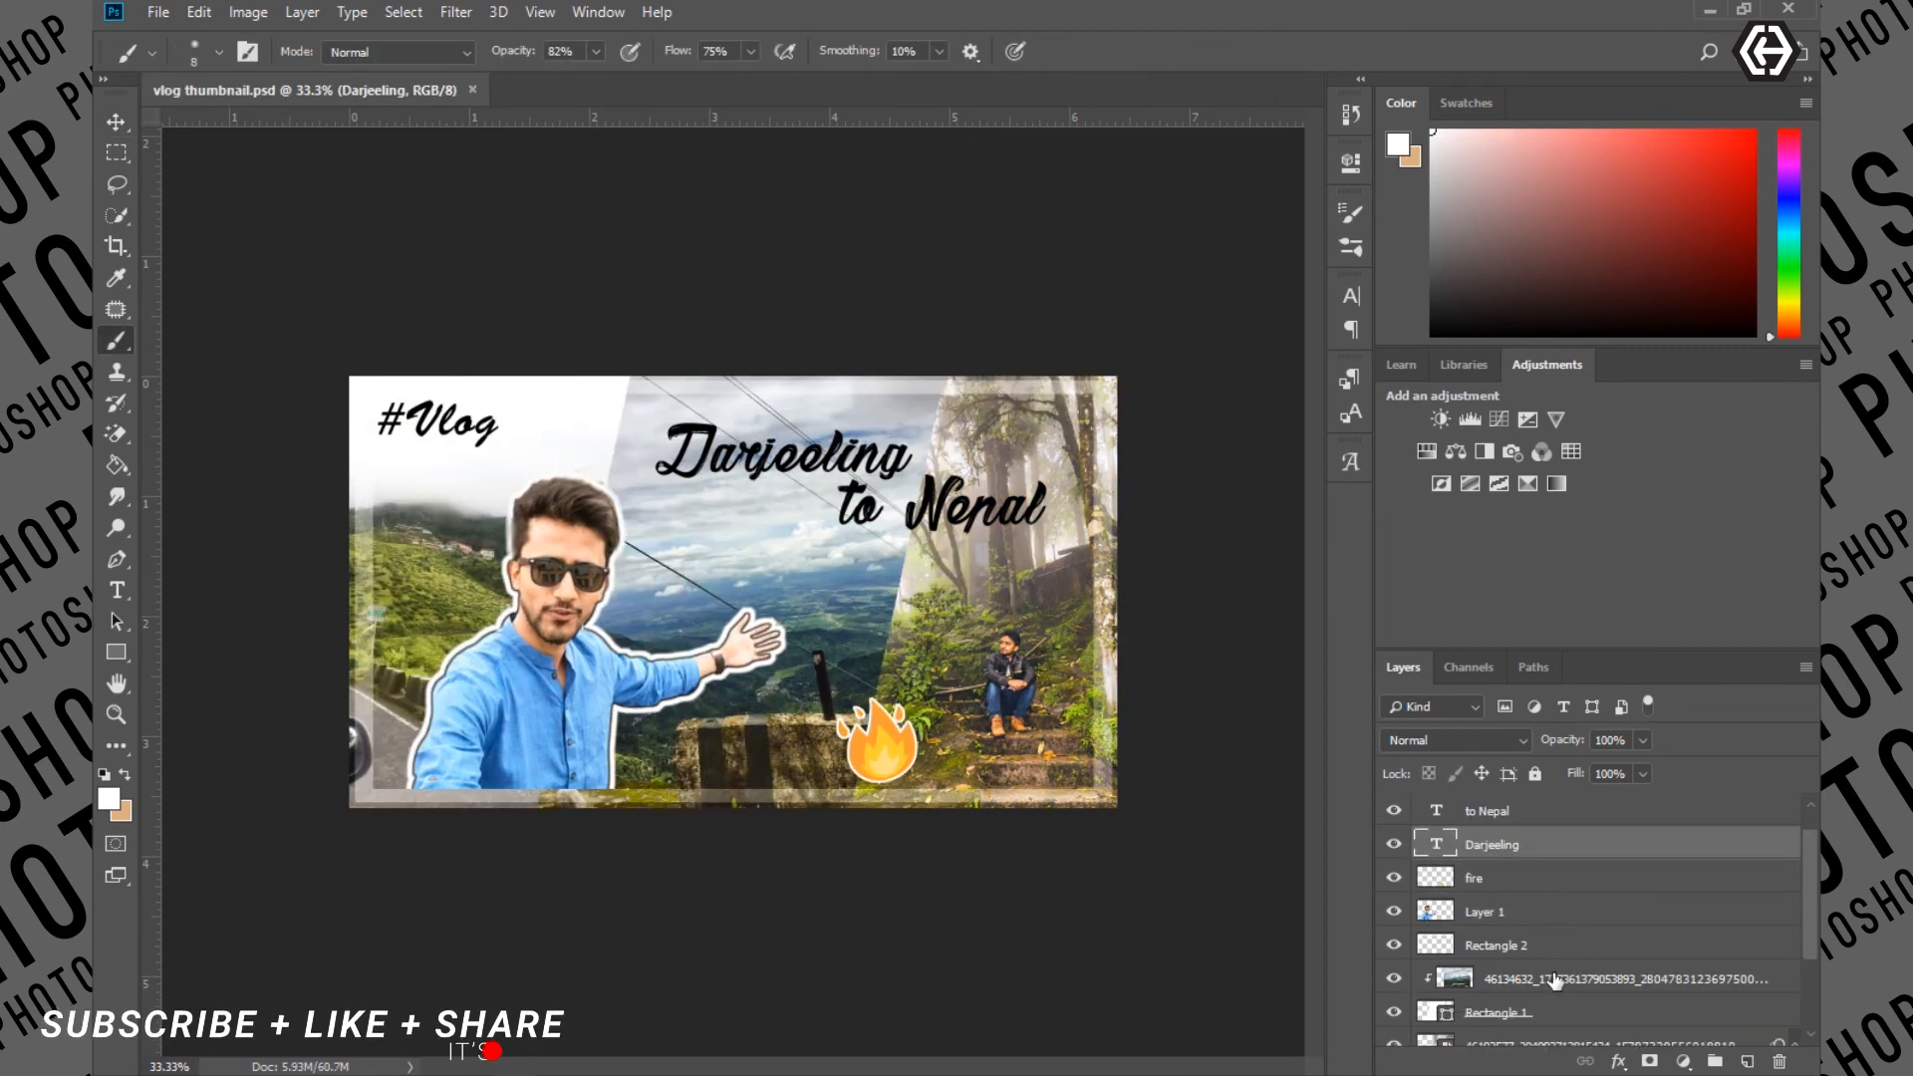
key("v")
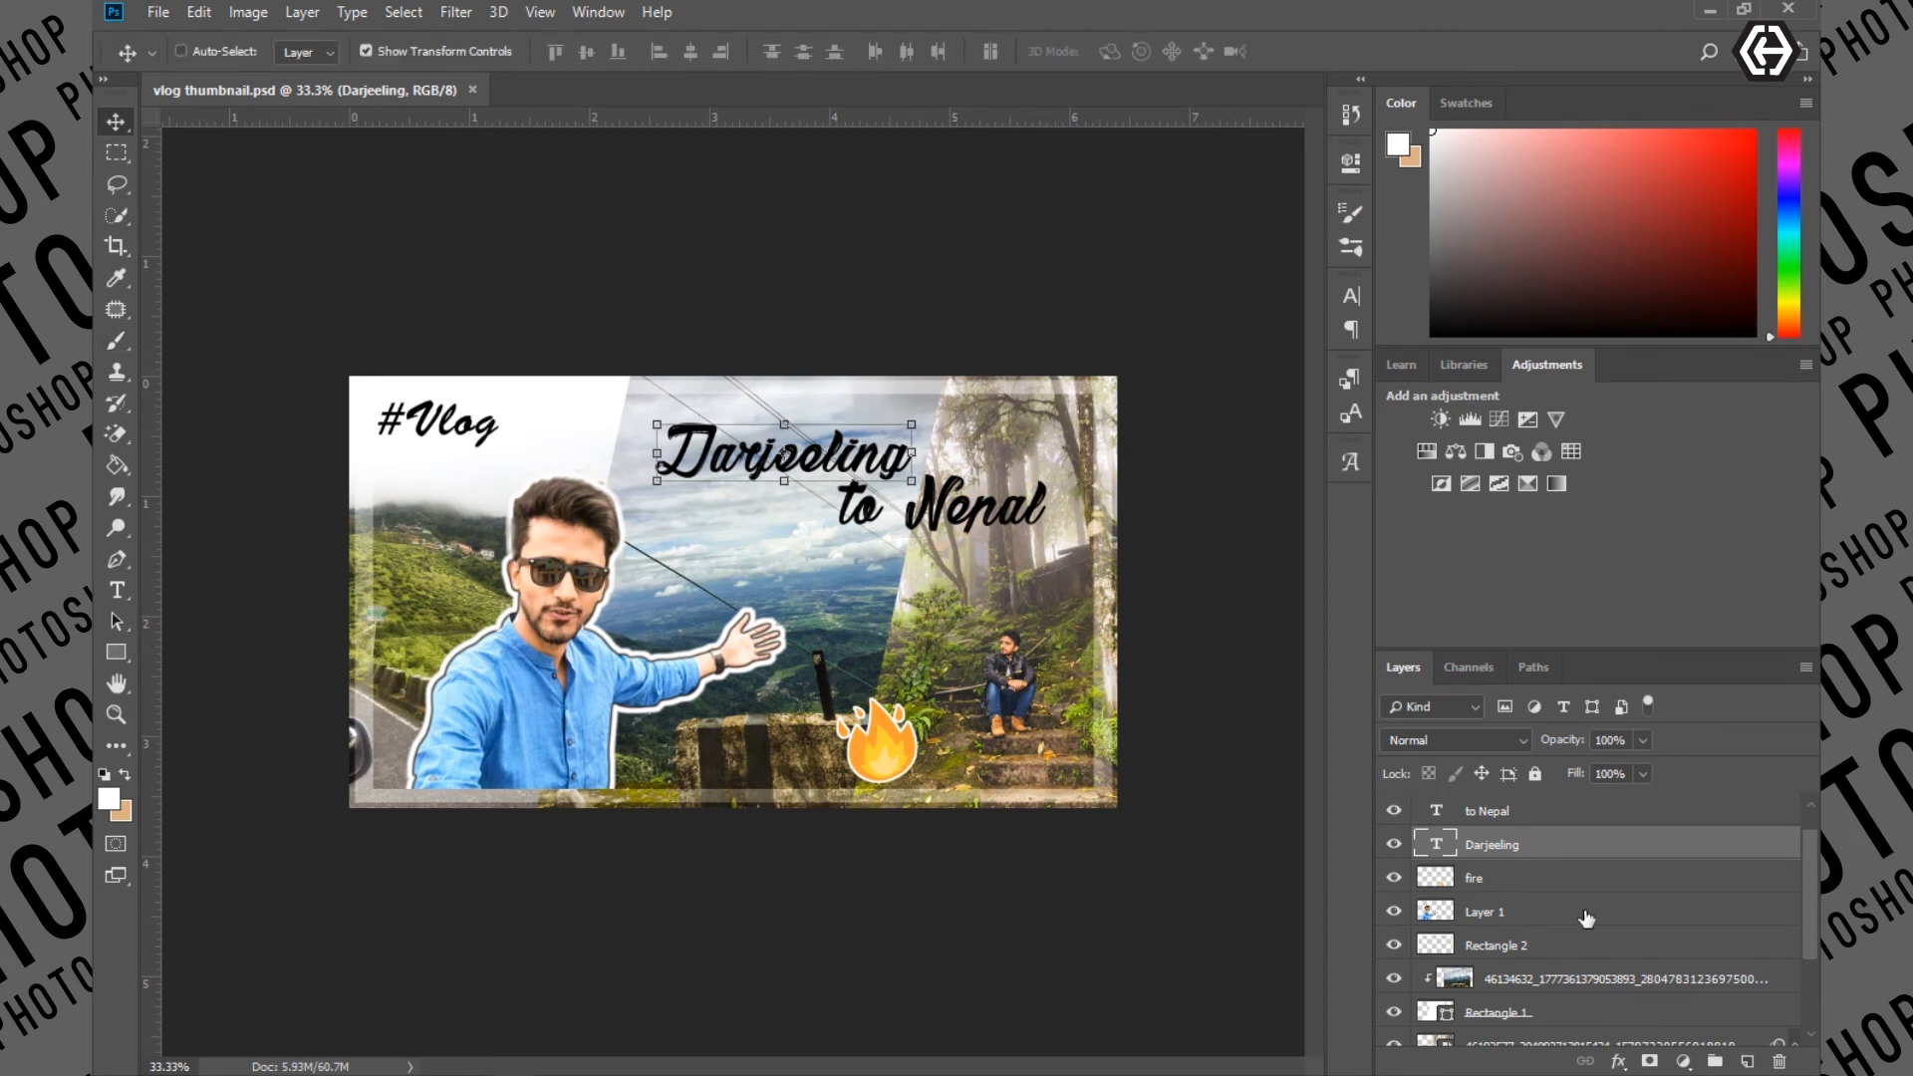
scroll(1586, 902, "up", 1)
scroll(1575, 892, "down", 3)
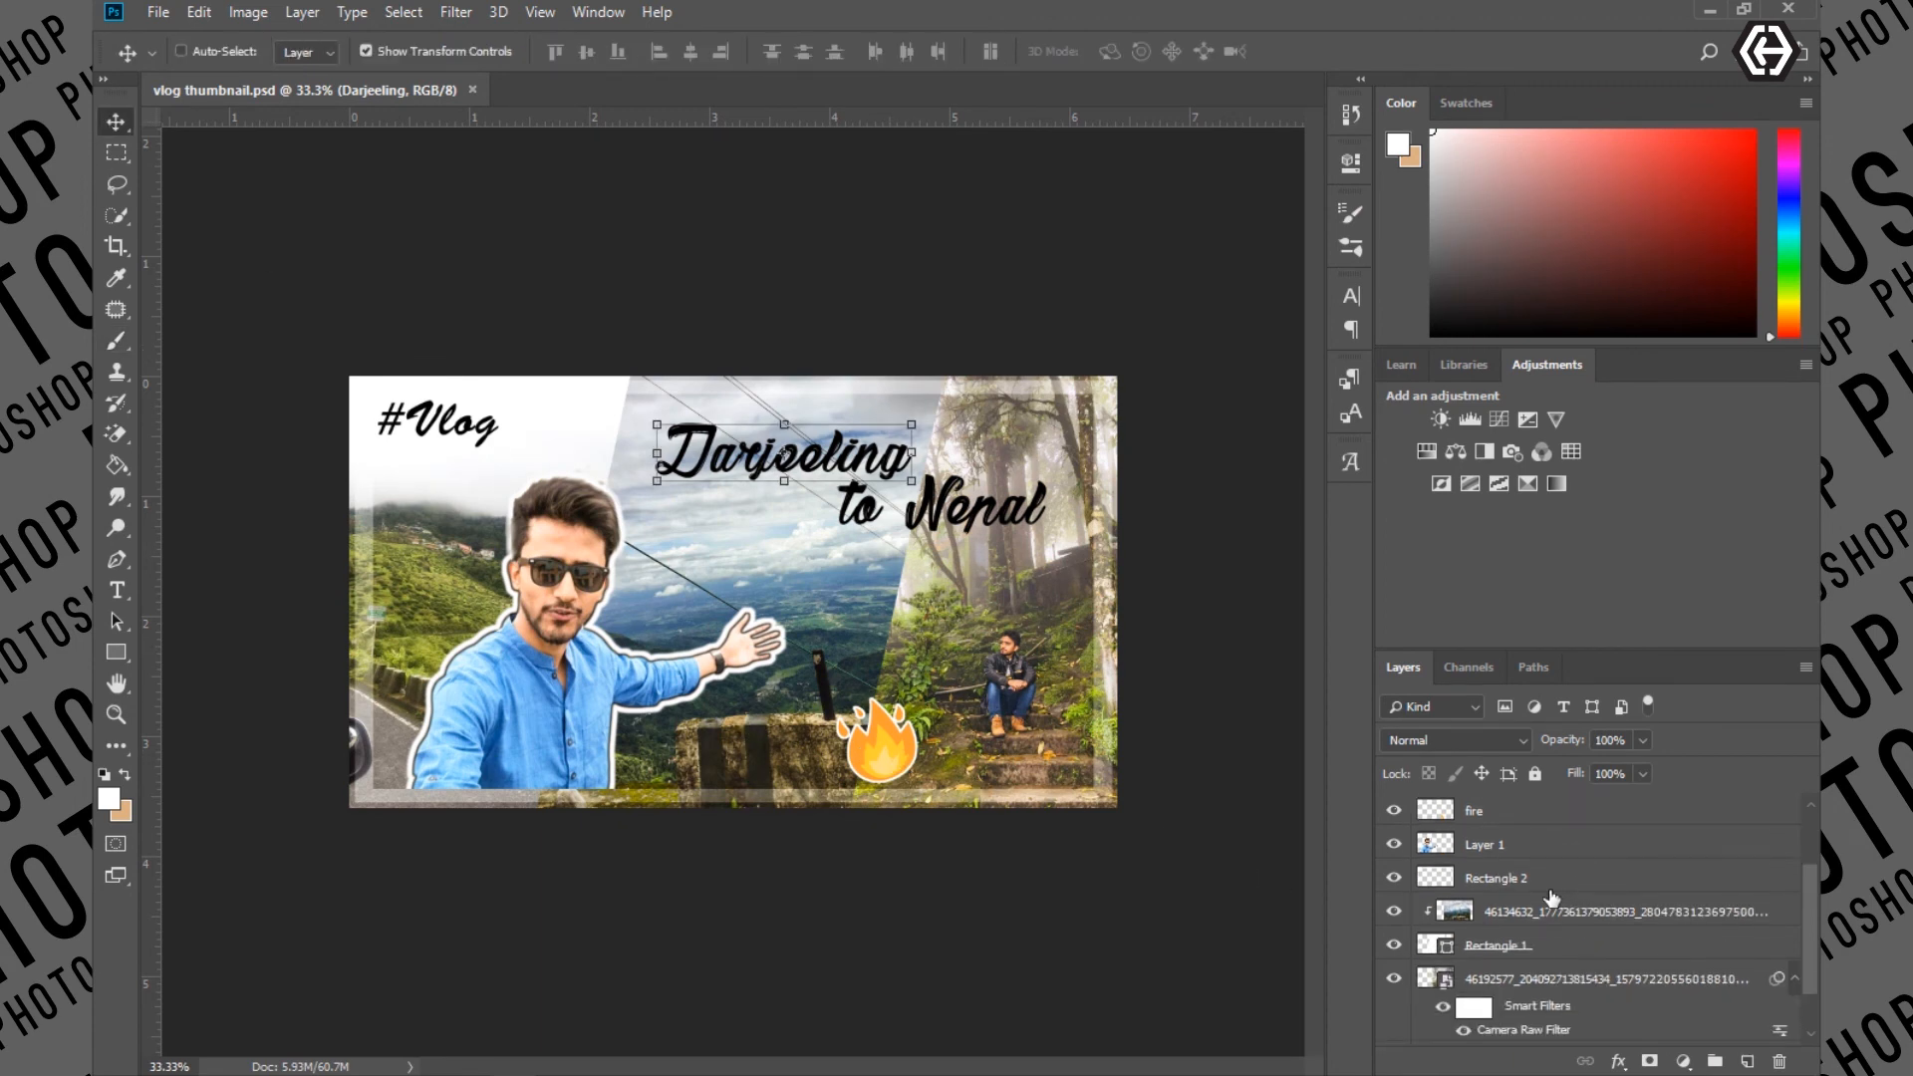
scroll(1552, 897, "up", 1)
left_click(1503, 846)
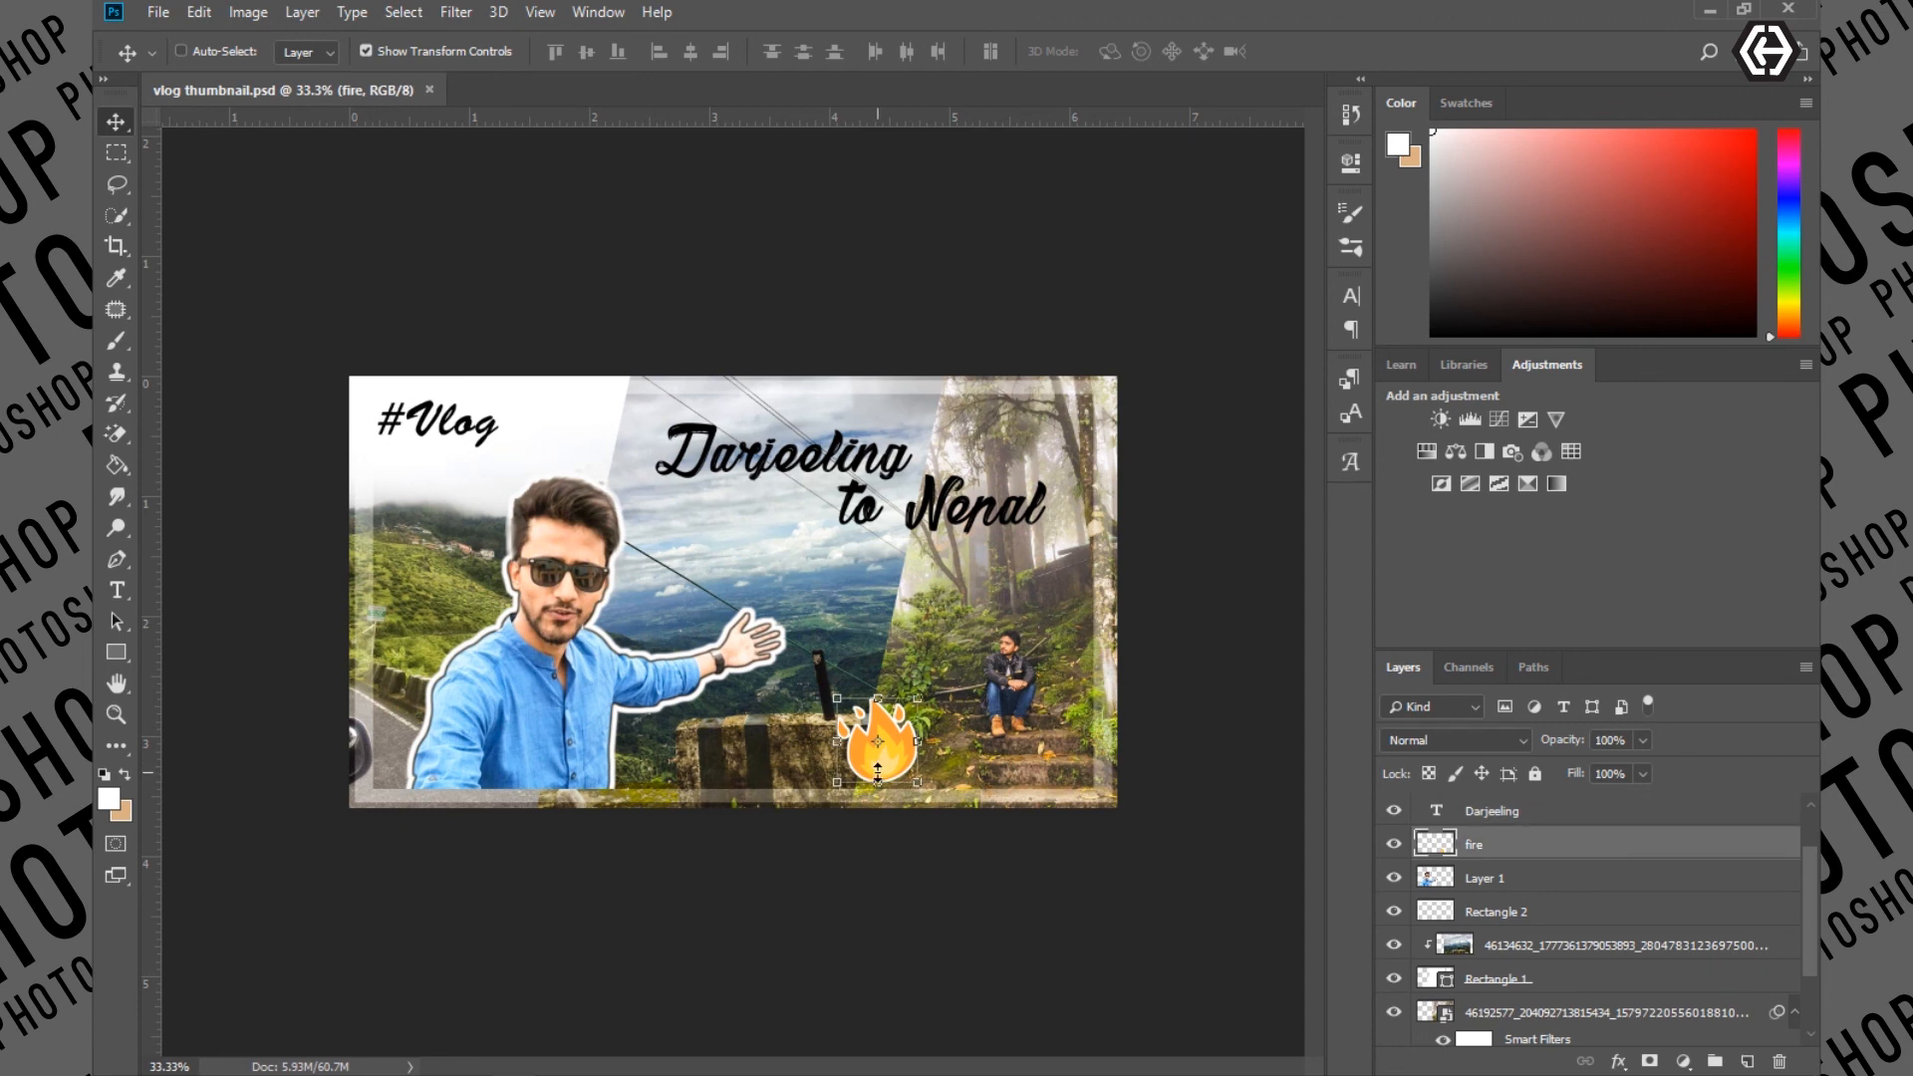
left_click_drag(878, 770, 881, 753)
left_click(1139, 52)
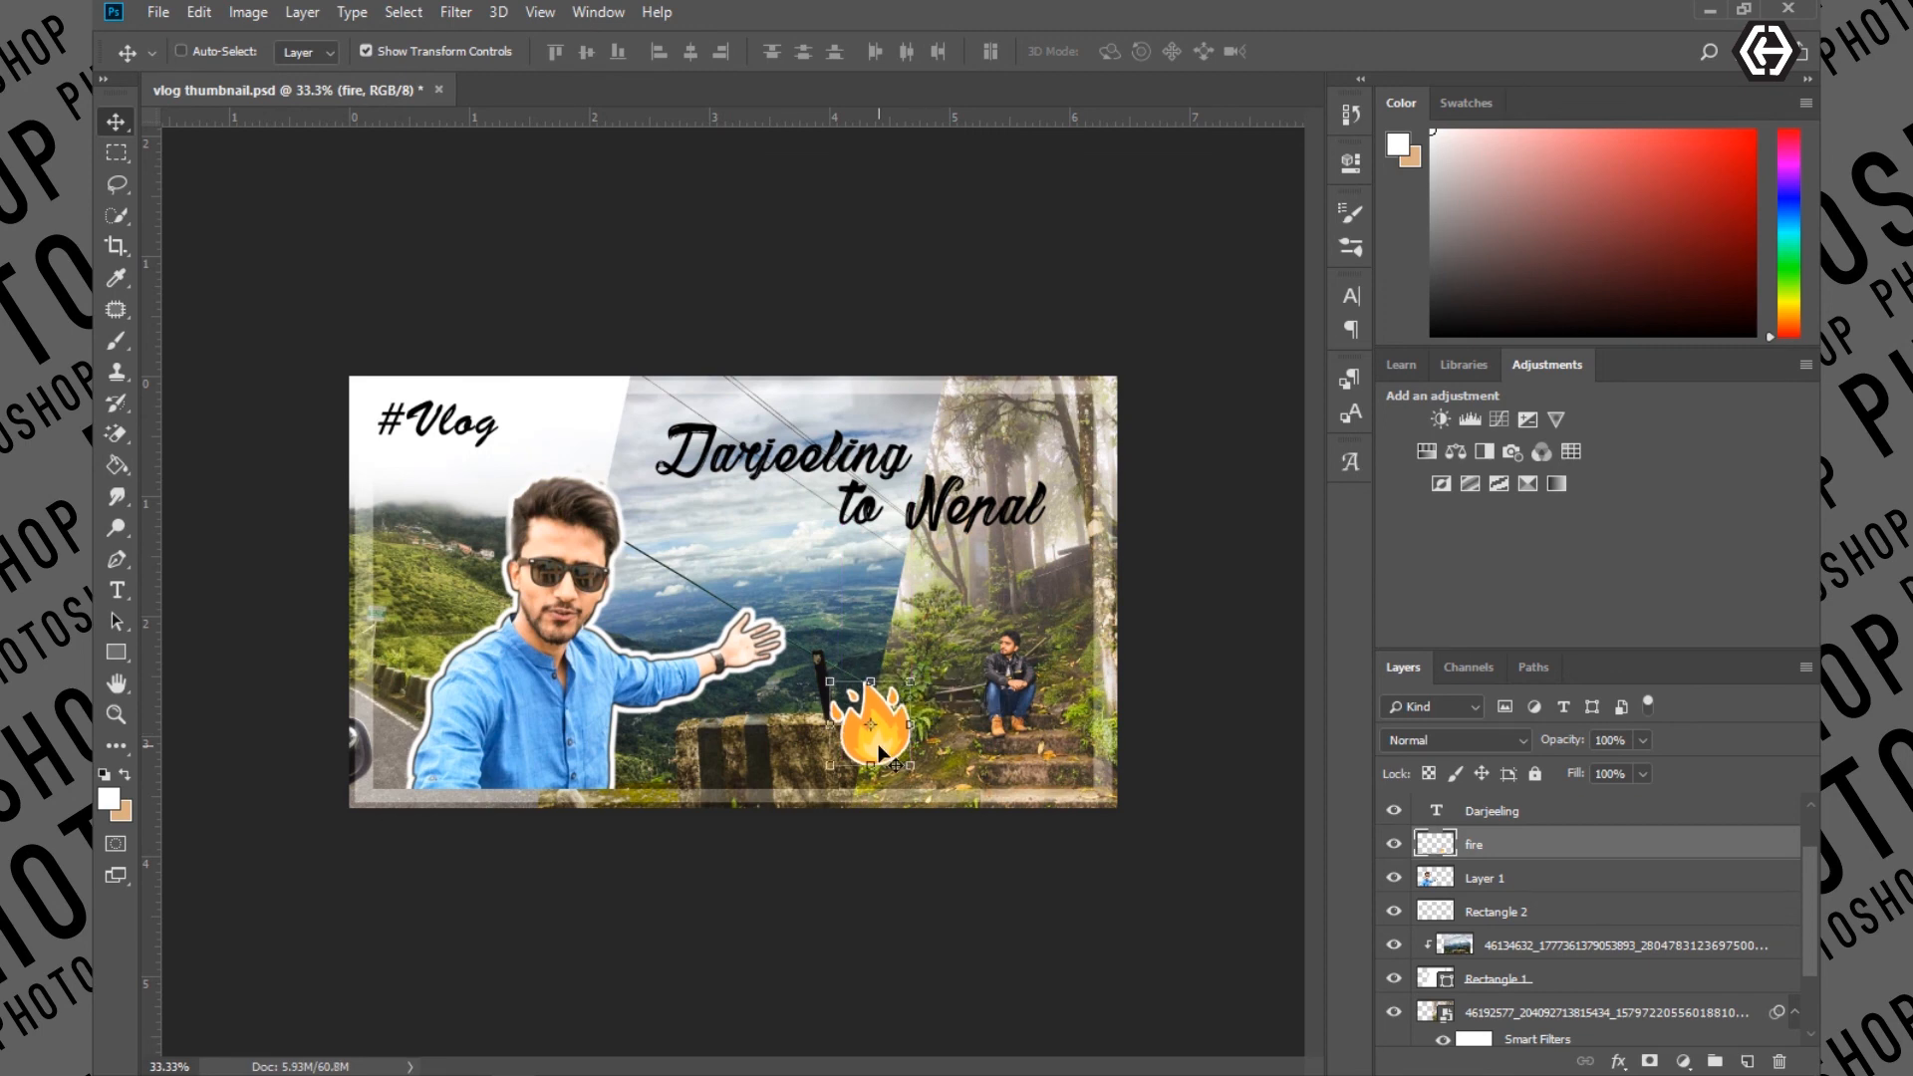
left_click(1540, 886)
left_click(456, 12)
mouse_move(711, 296)
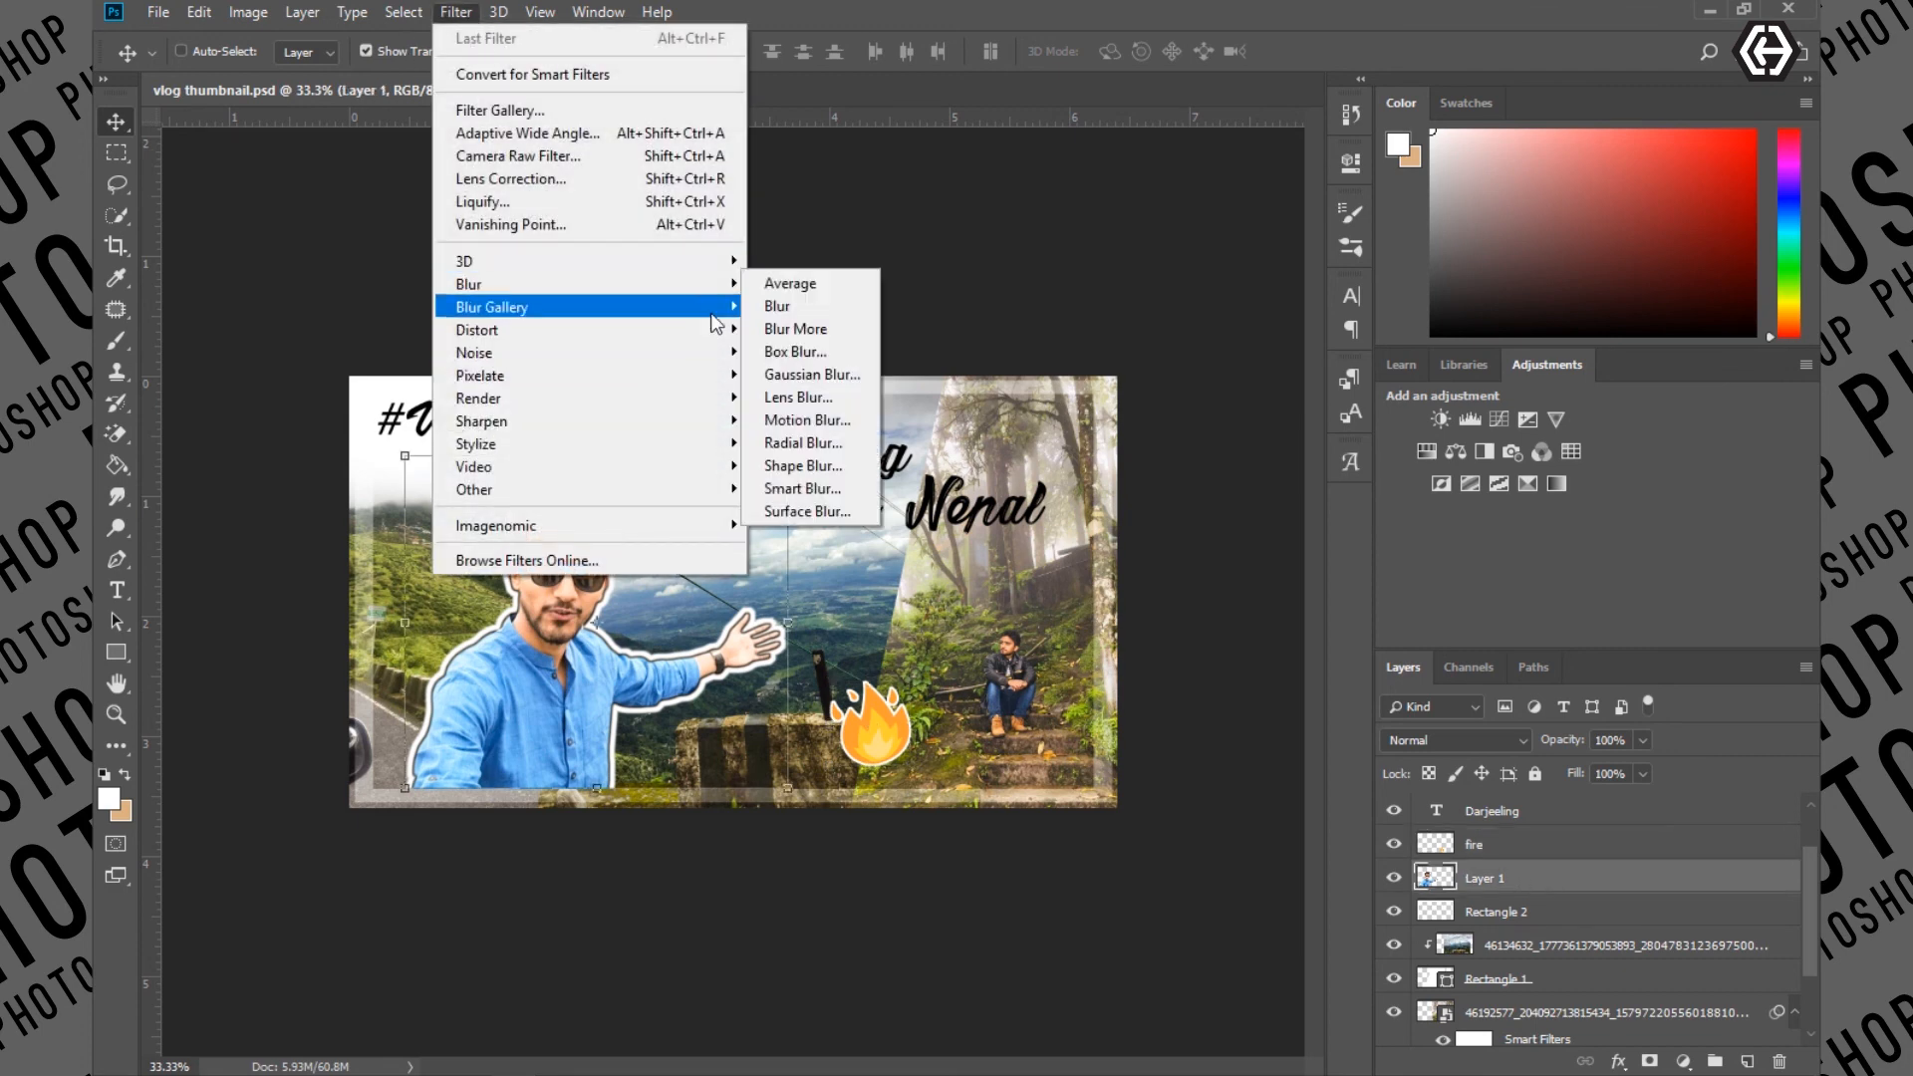
left_click(665, 156)
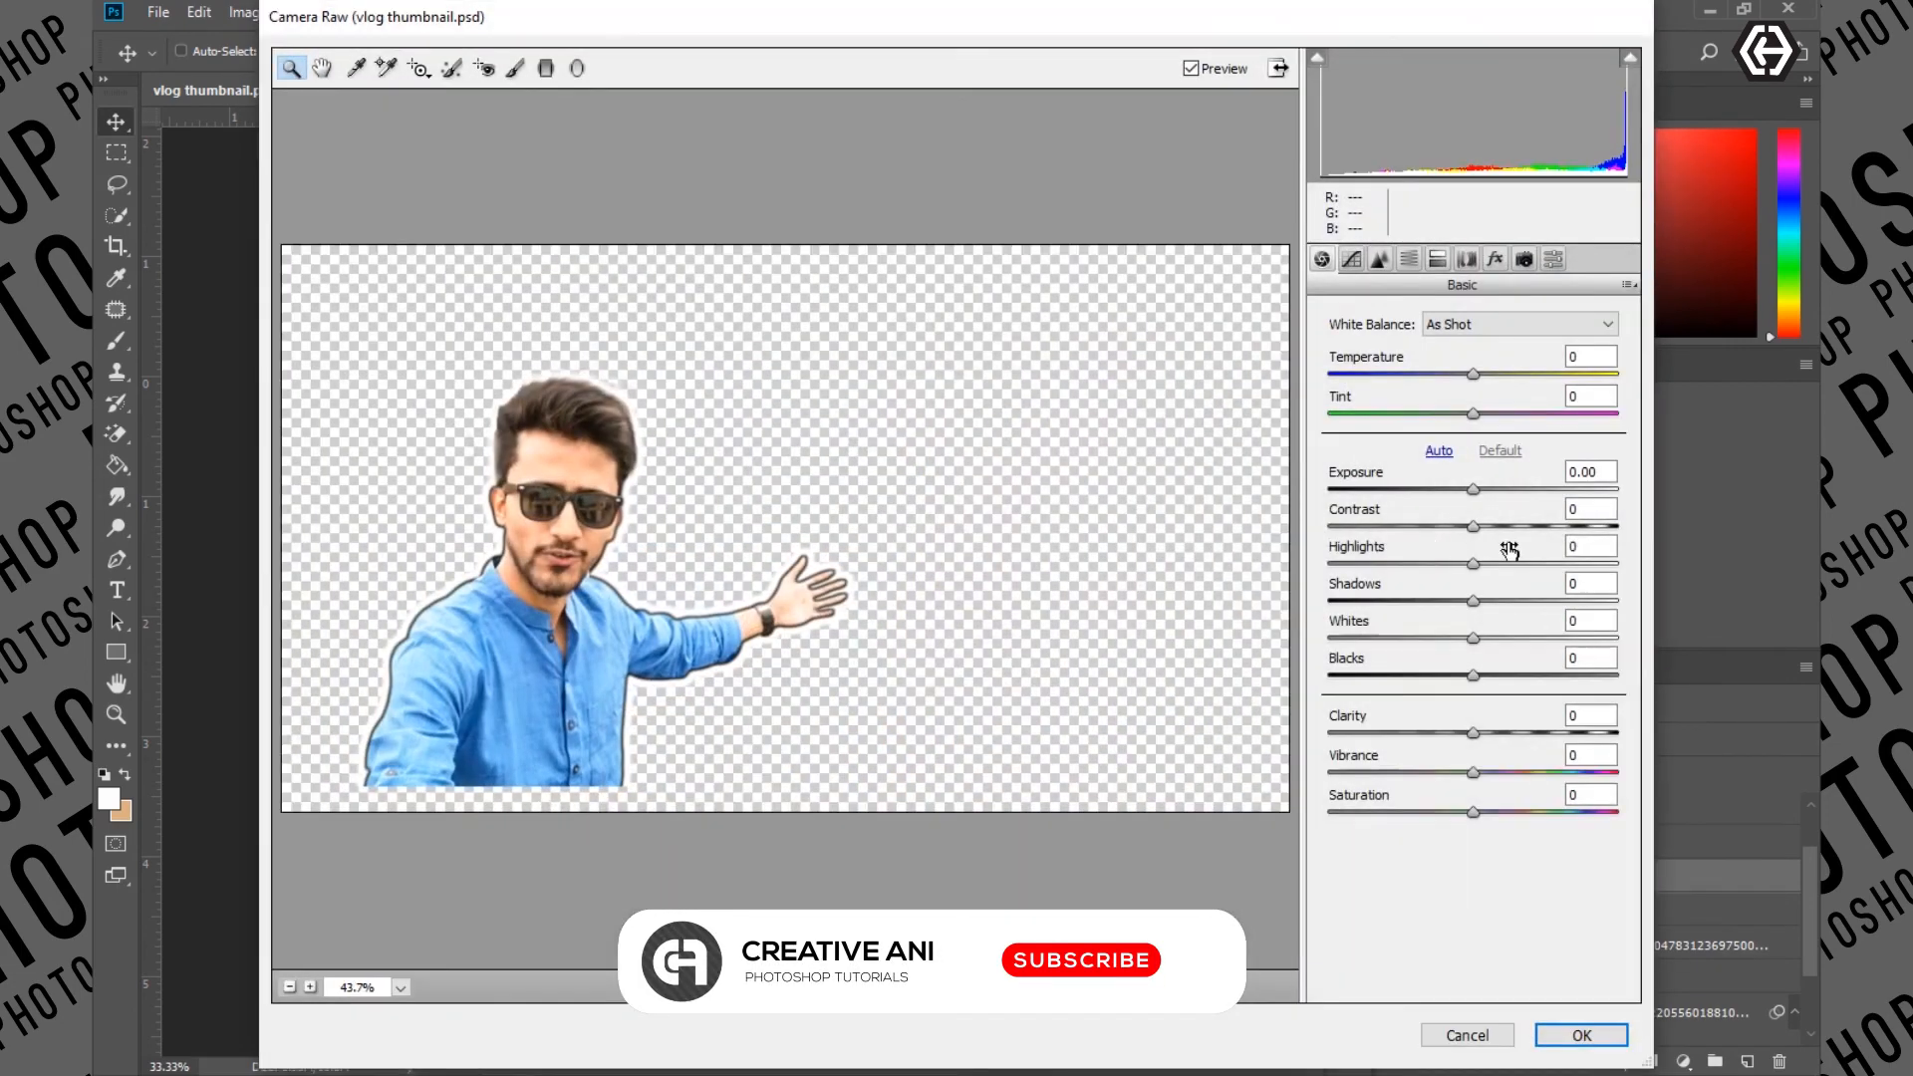
left_click_drag(1473, 489, 1467, 490)
left_click(1473, 526)
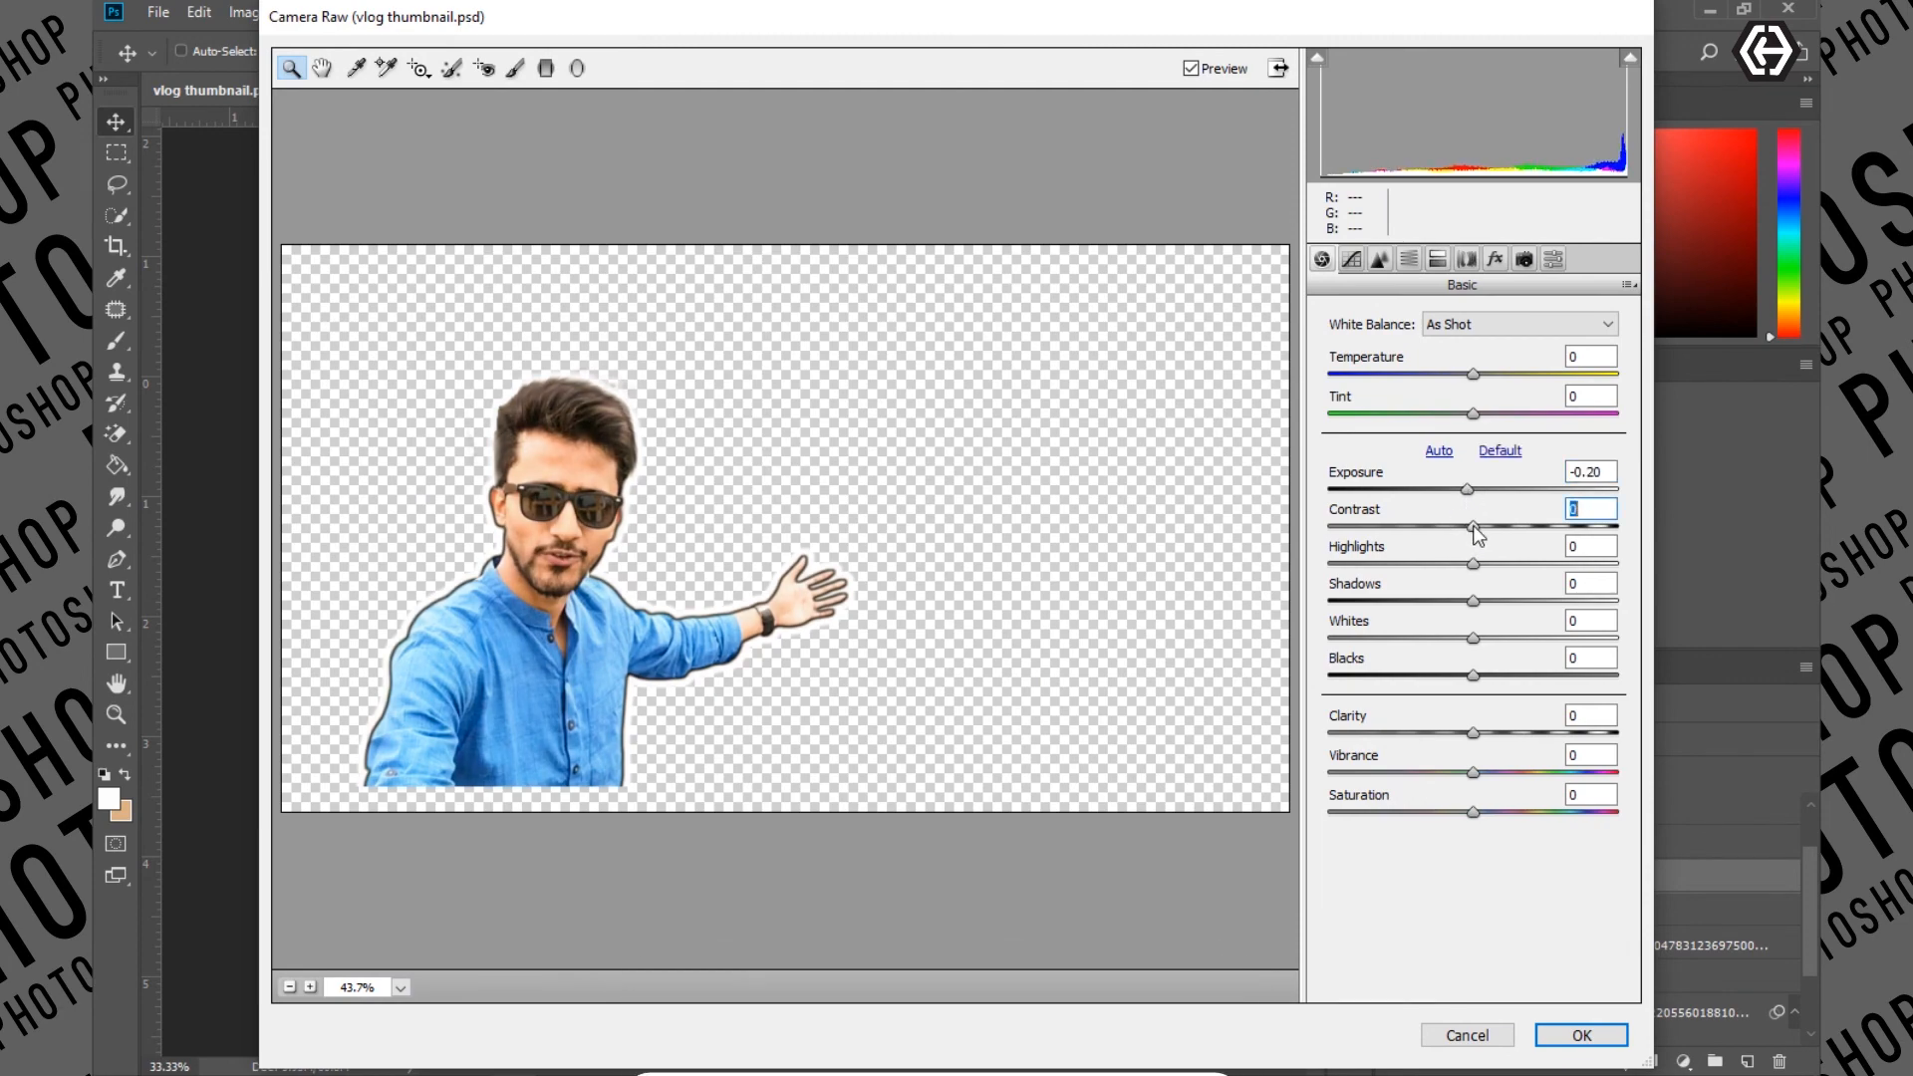
left_click(1483, 1042)
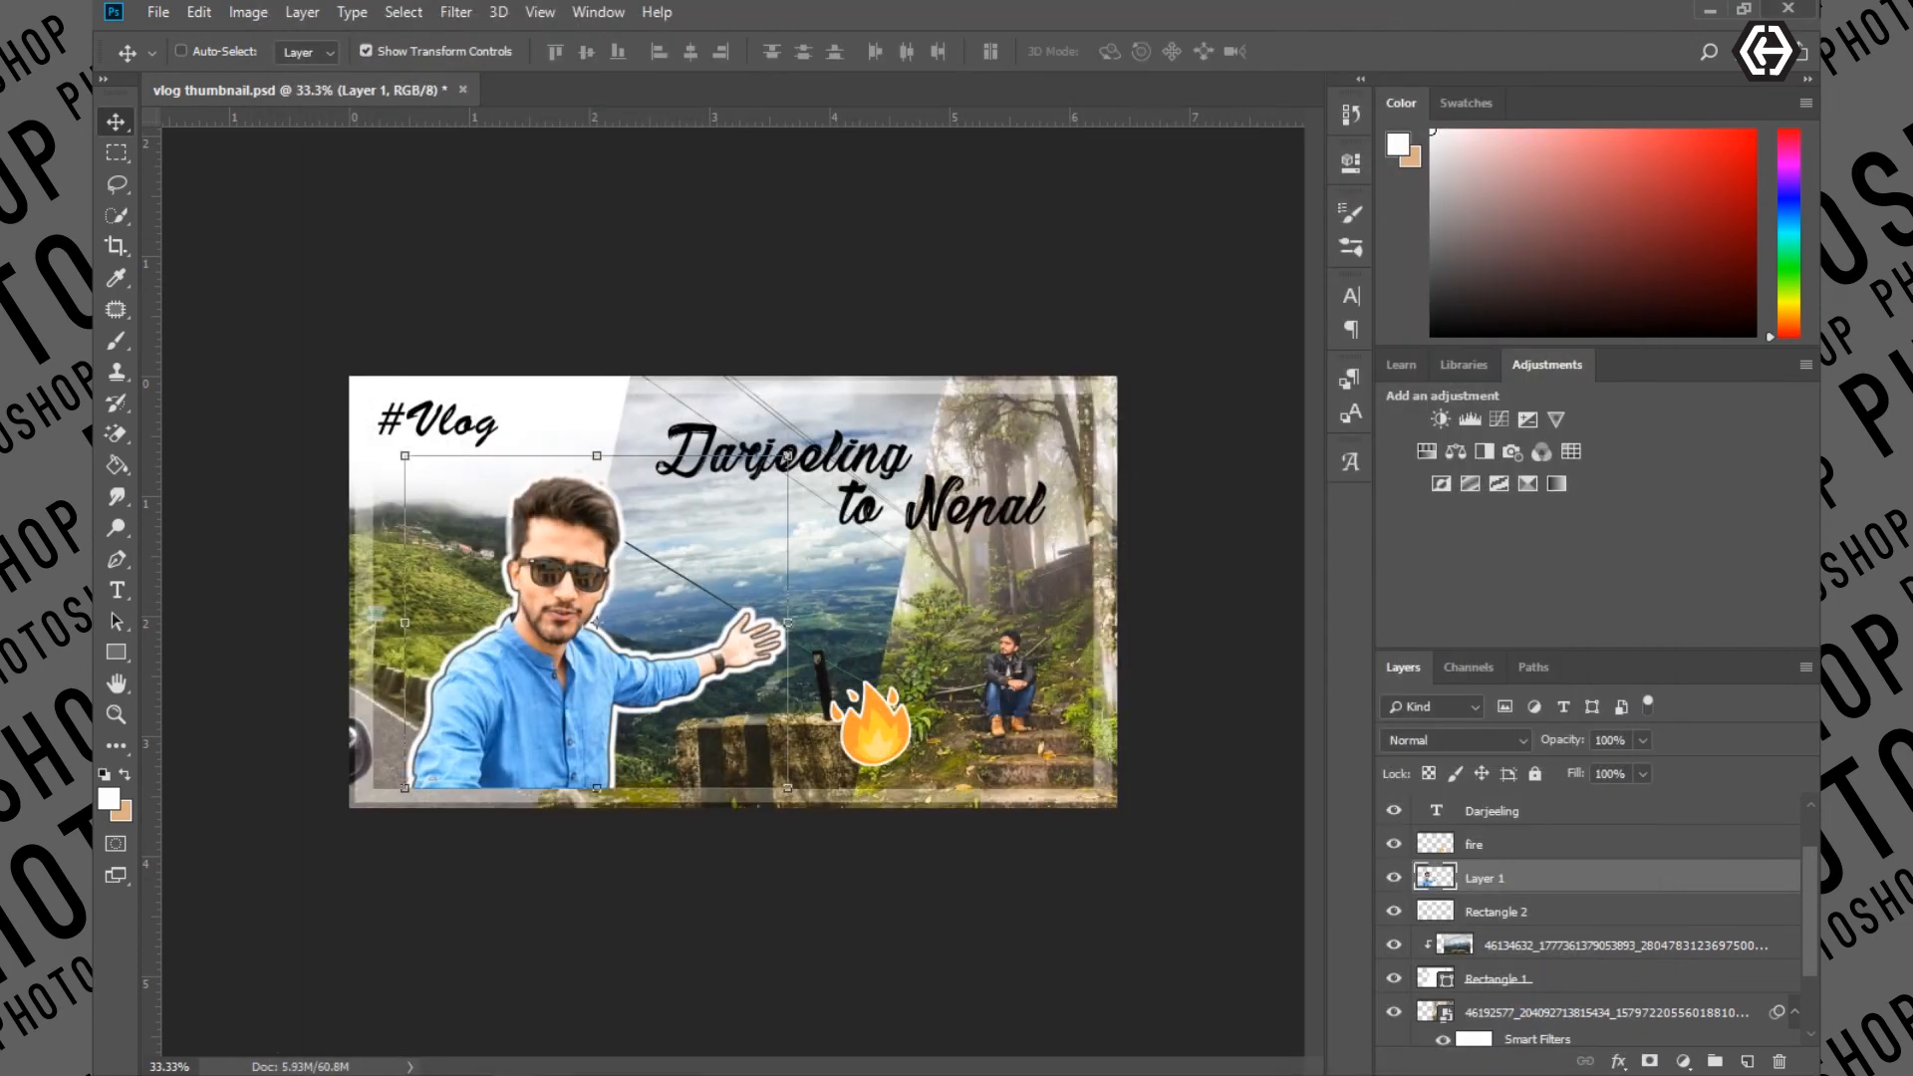
Quit the program without saving the changes to vlog thumbnail.psd
key("ctrl+w")
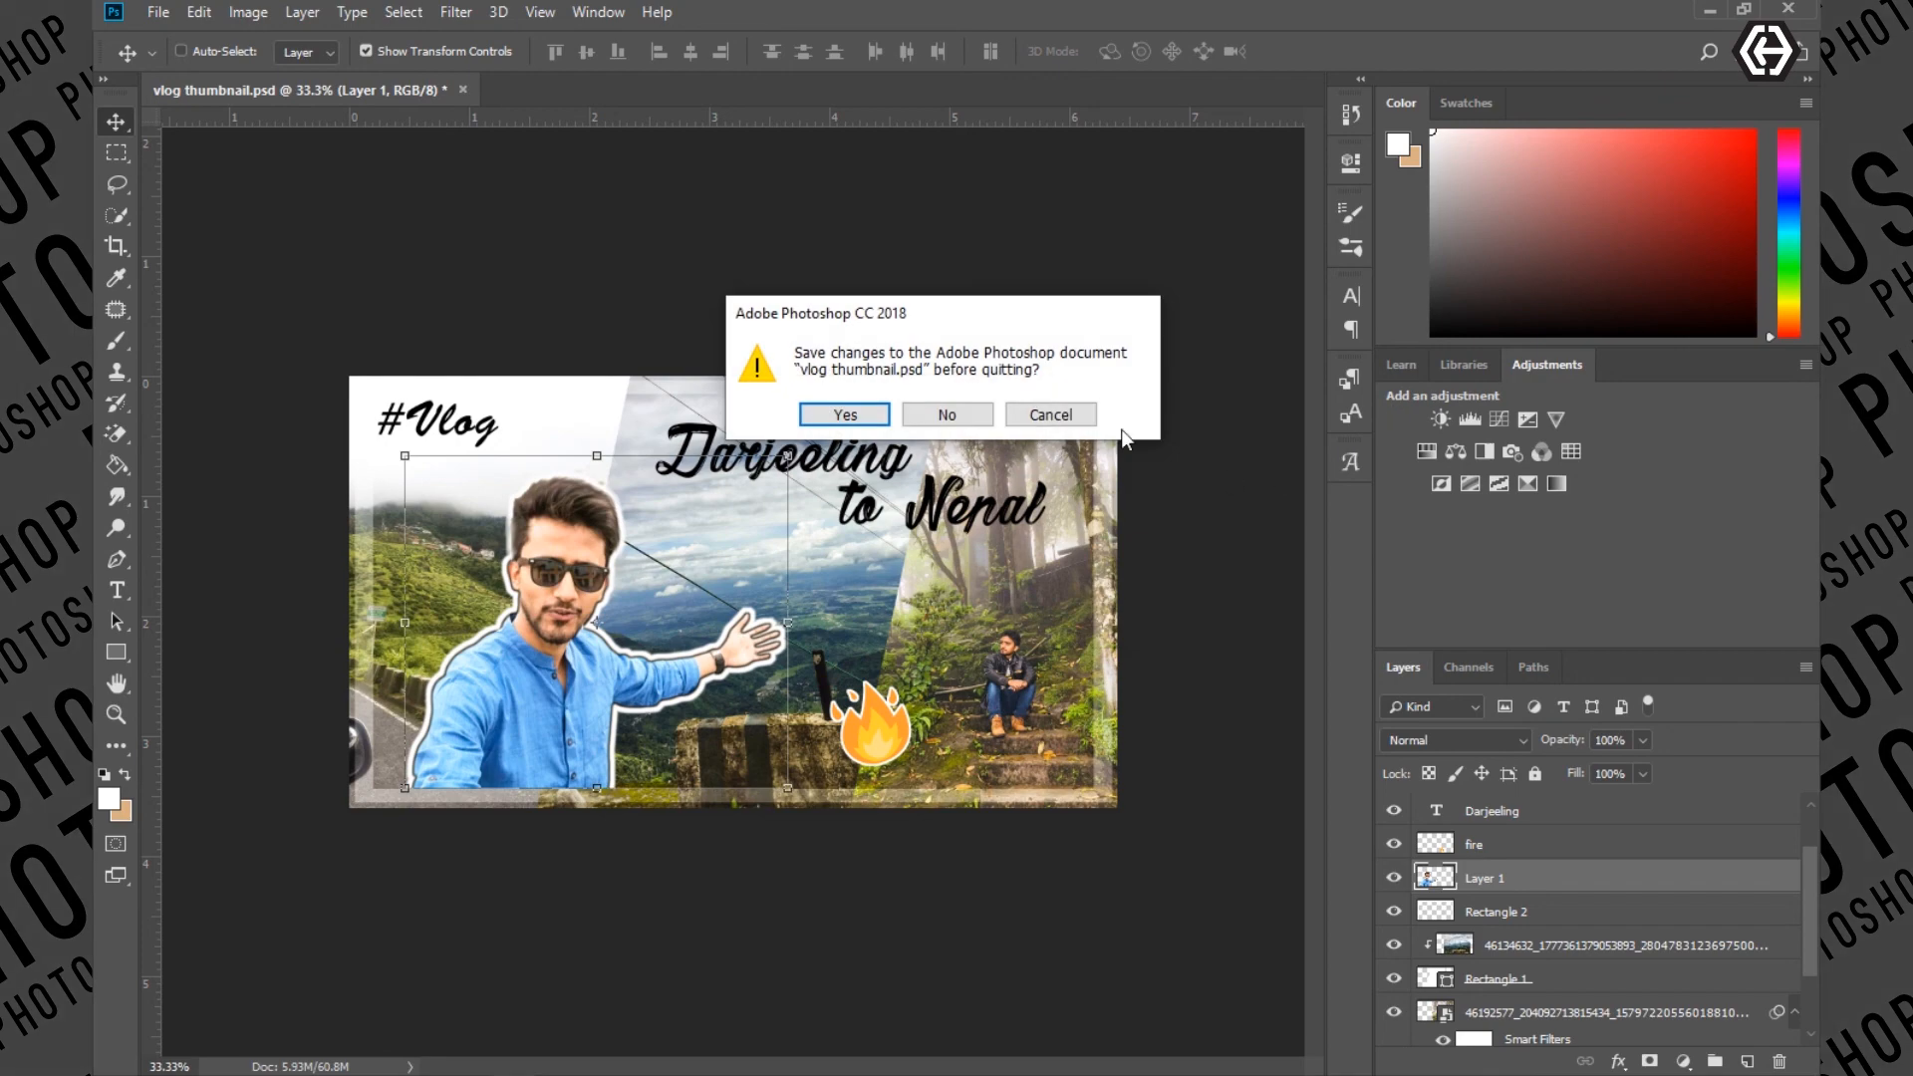
left_click(946, 414)
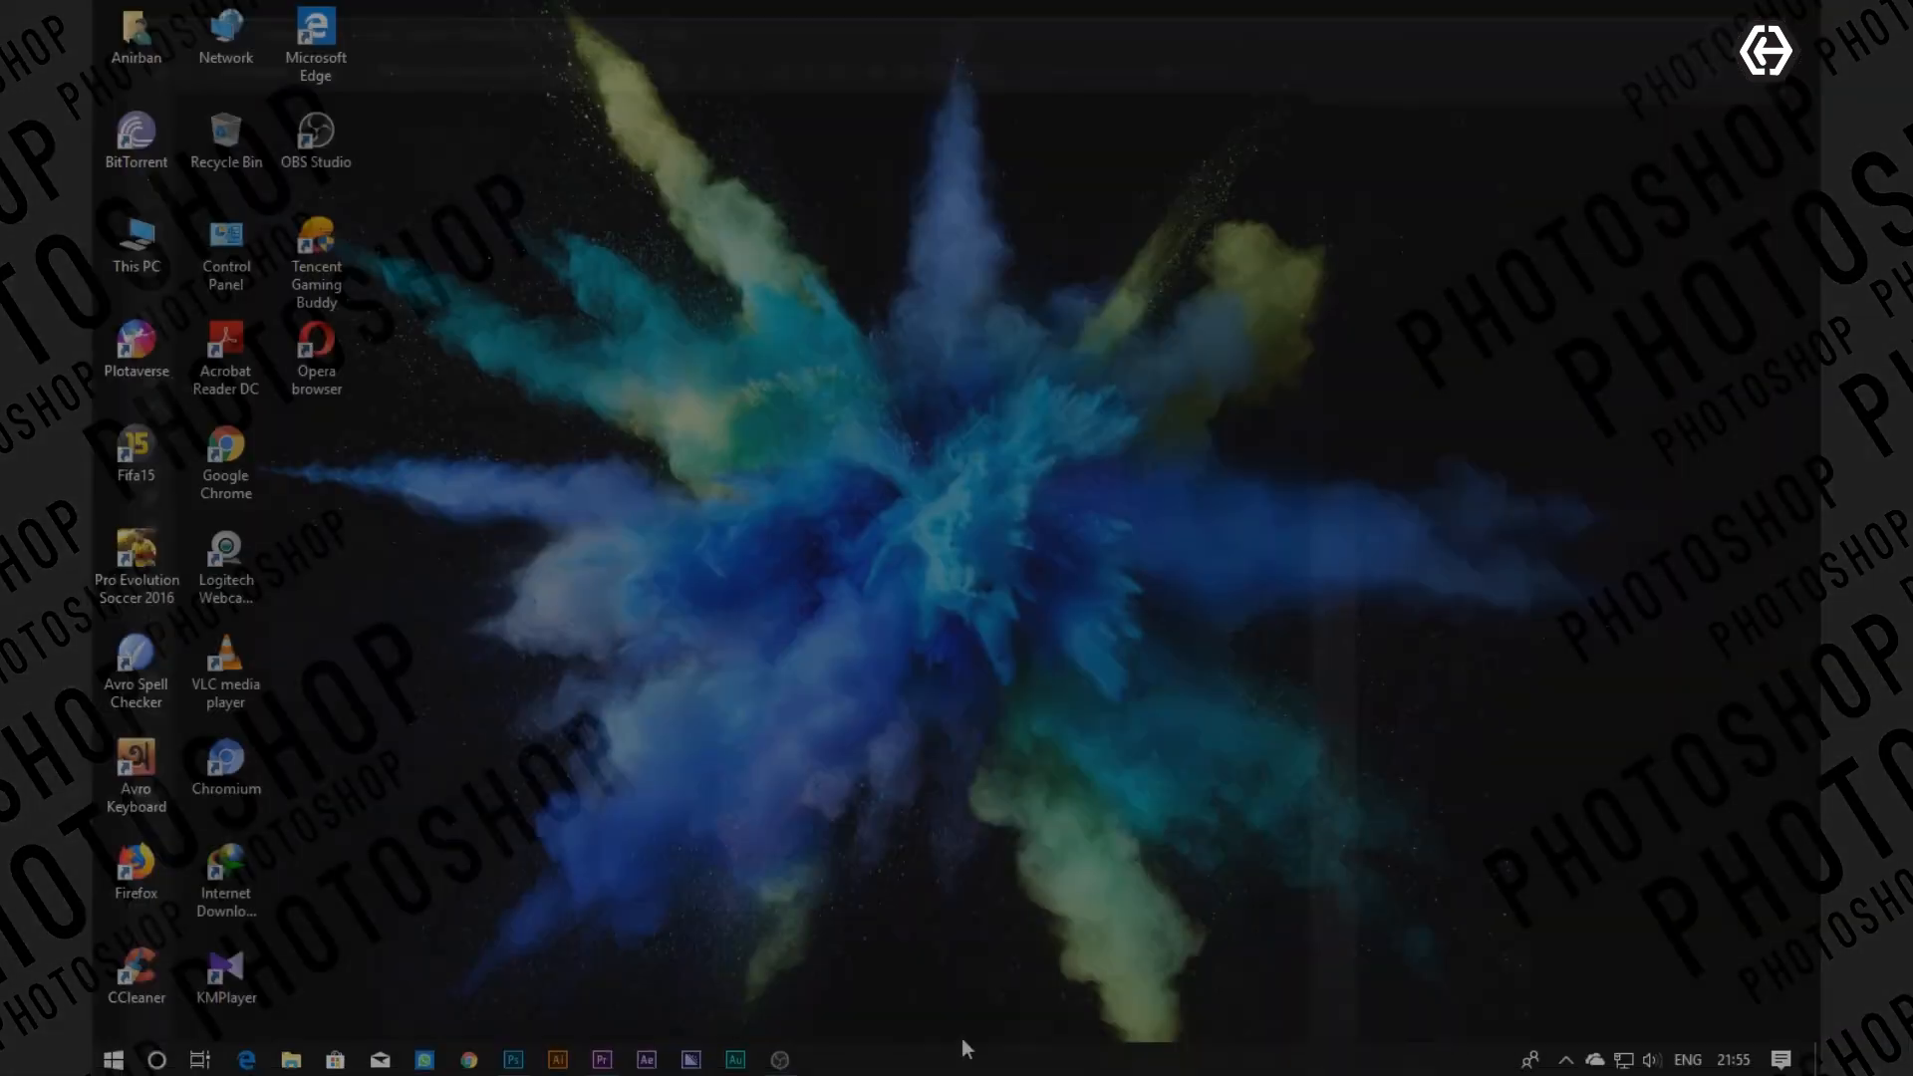
left_click(784, 1066)
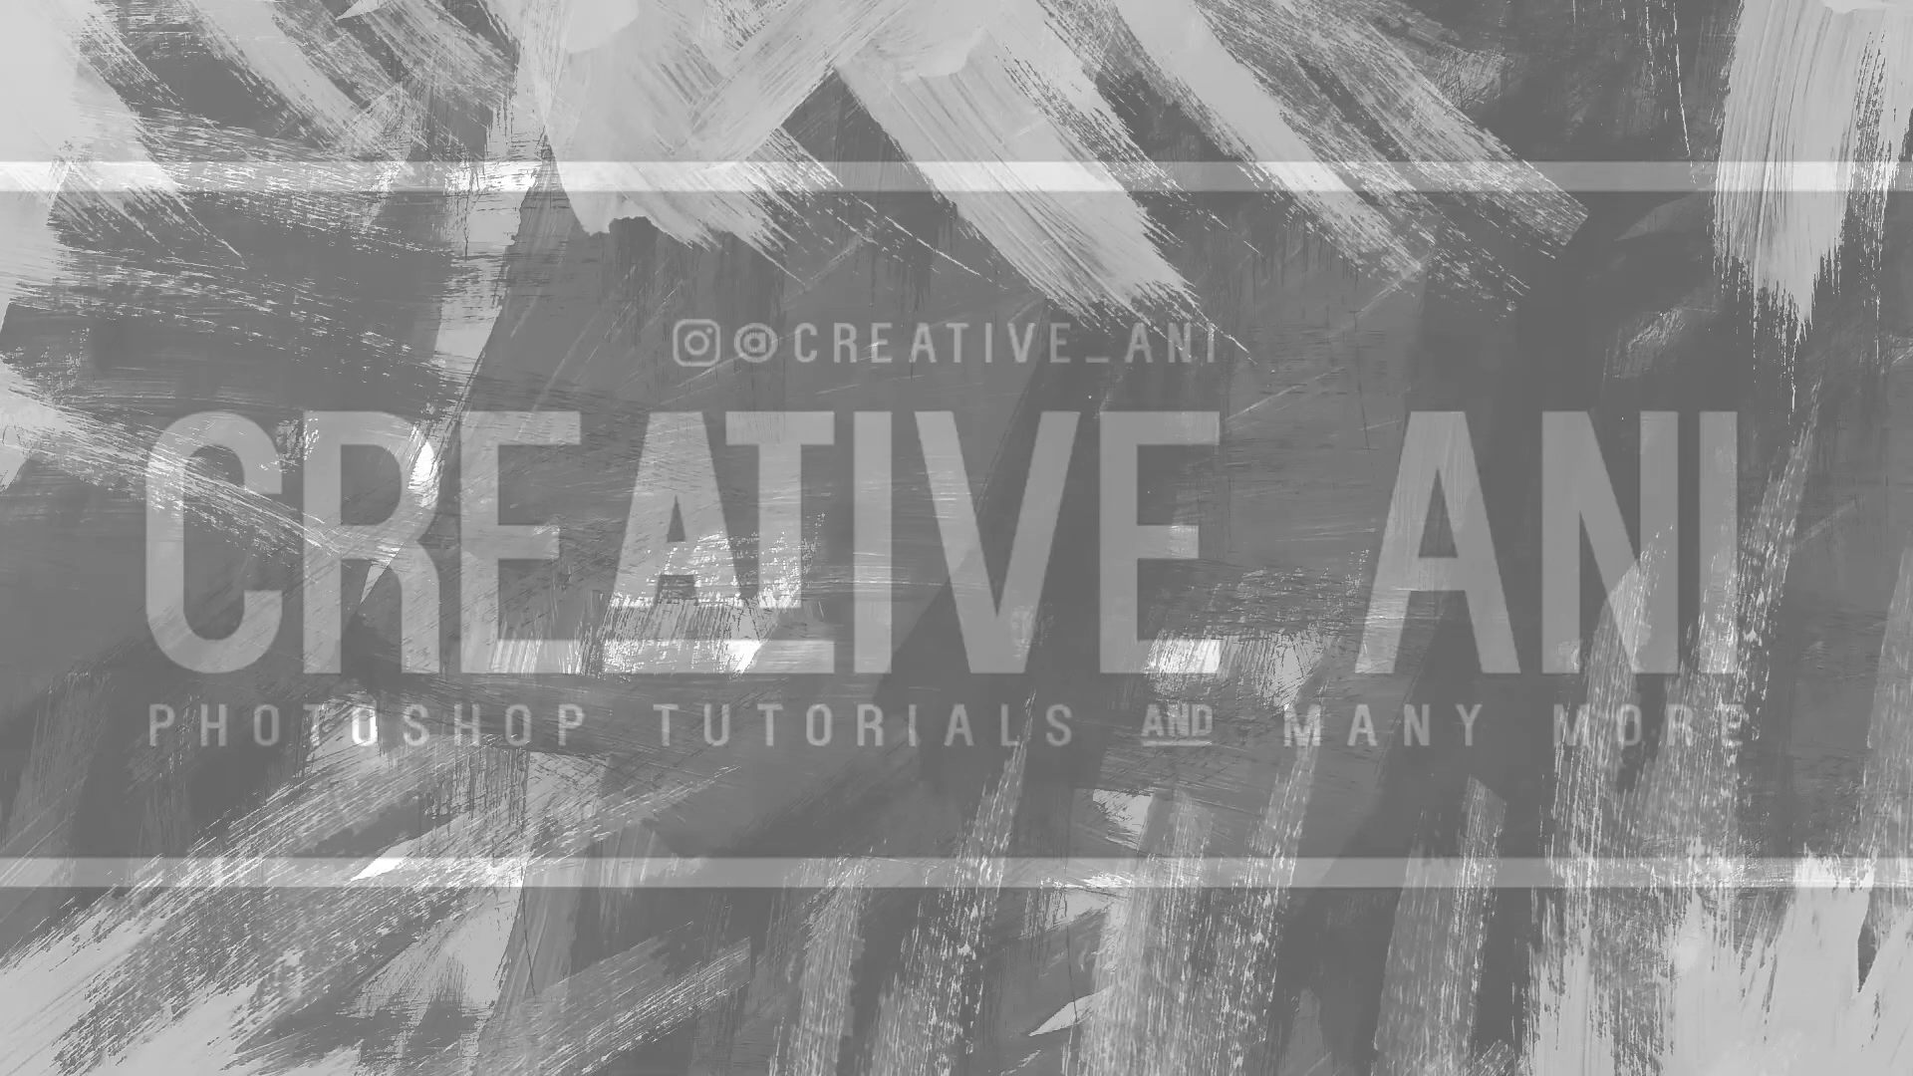